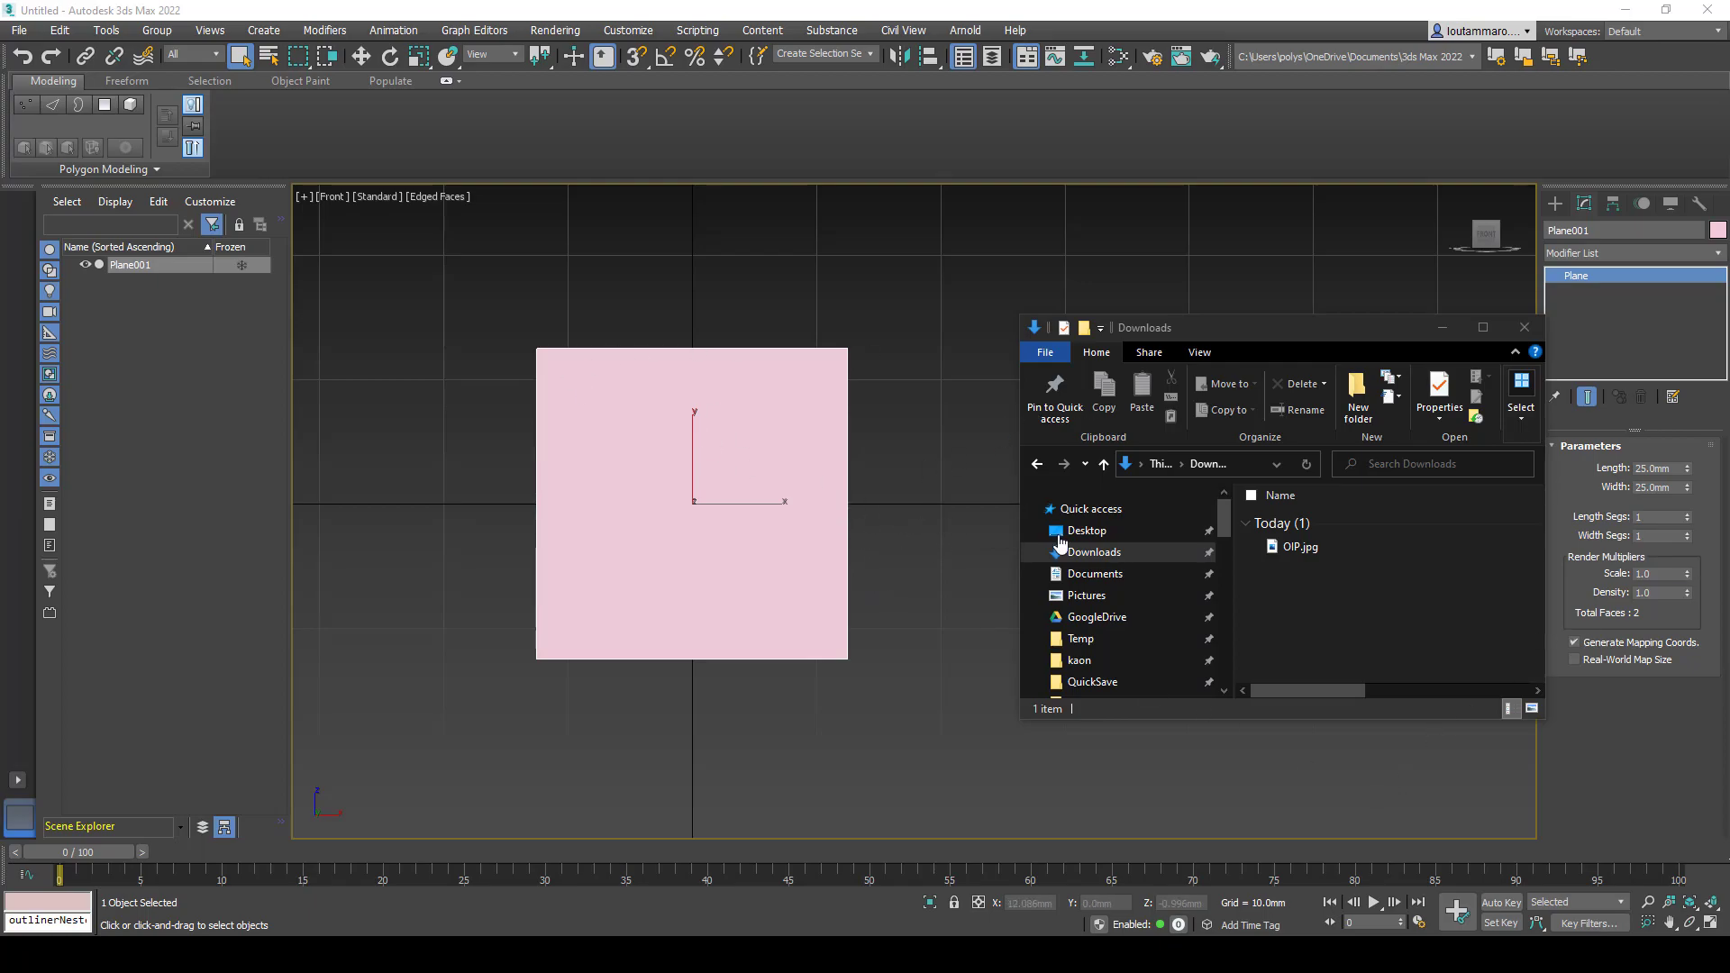
- Apply the leaf image OIP.jpg from the Downloads folder to the plane as its texture
left_click(776, 444)
middle_click_drag(776, 444, 847, 469)
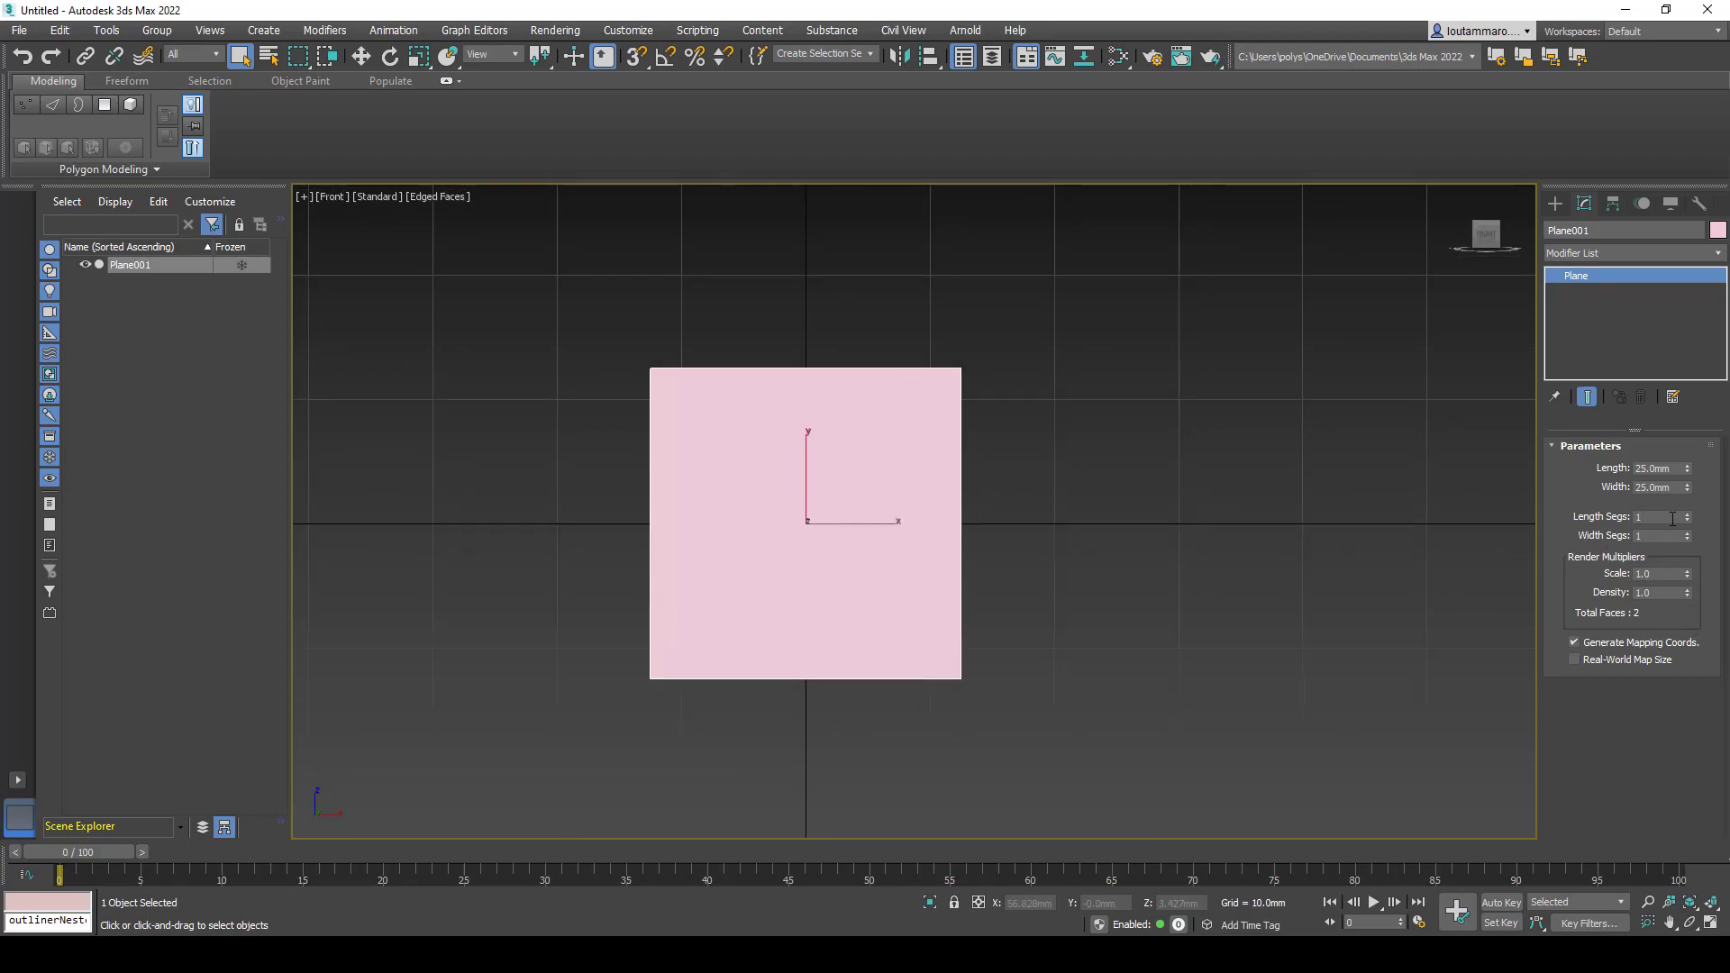
scroll(823, 446, "up", 5)
scroll(822, 445, "down", 5)
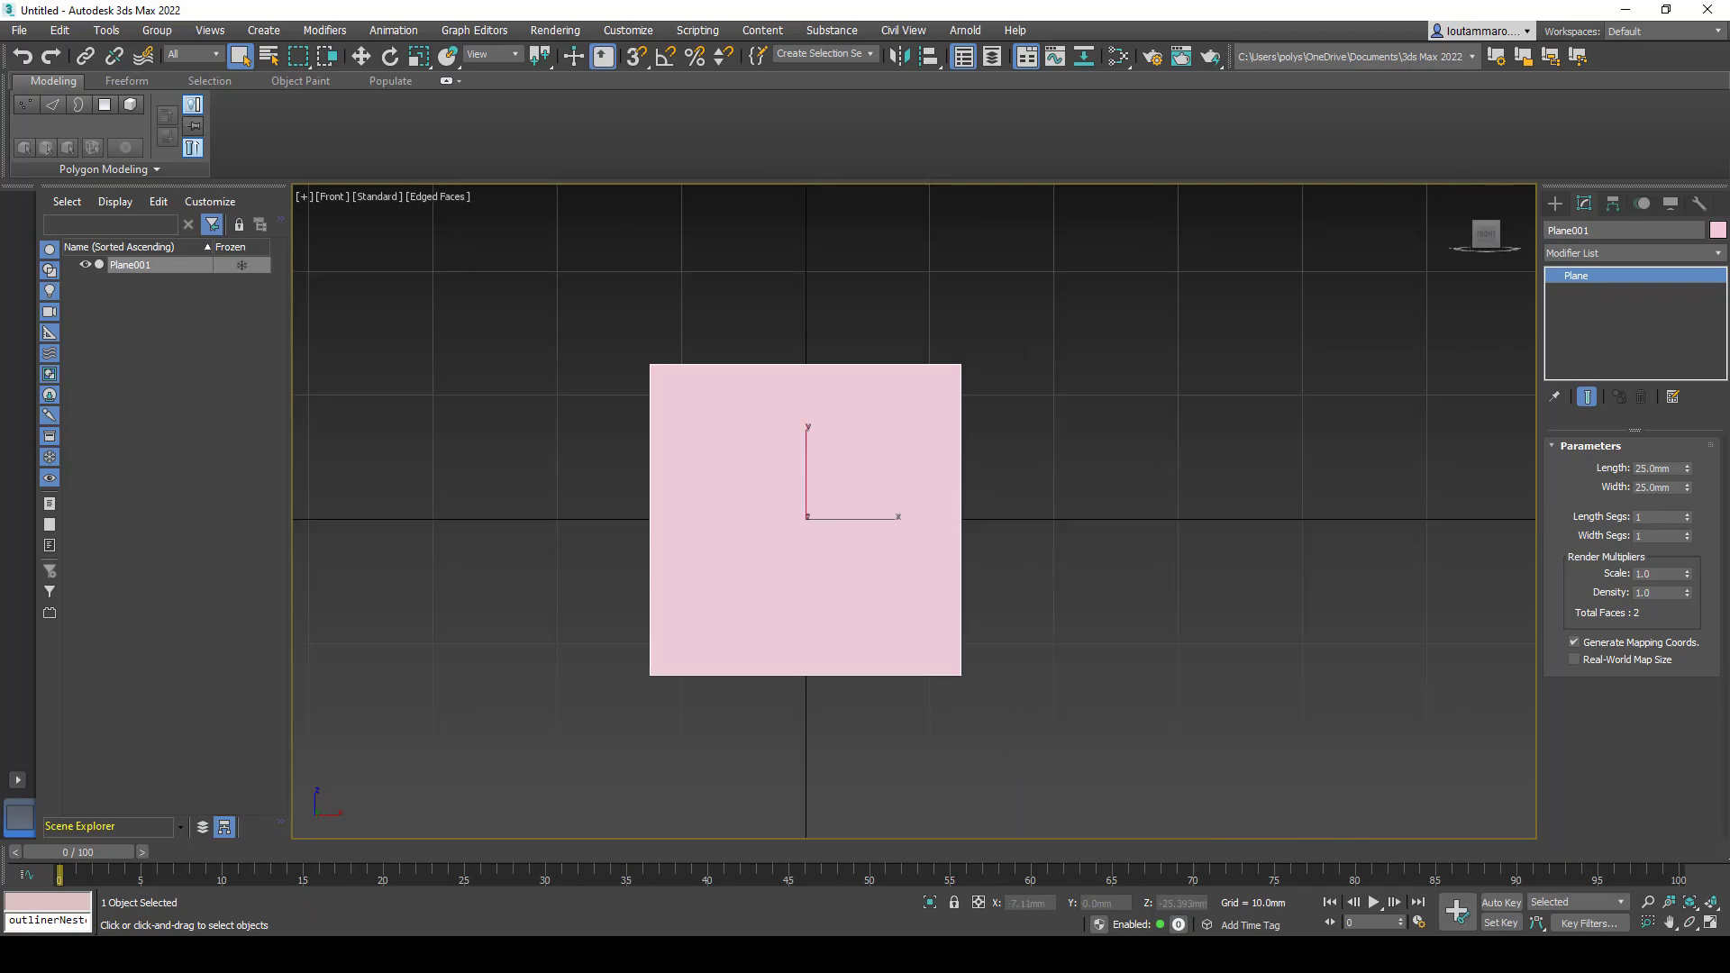
key("alt+Tab")
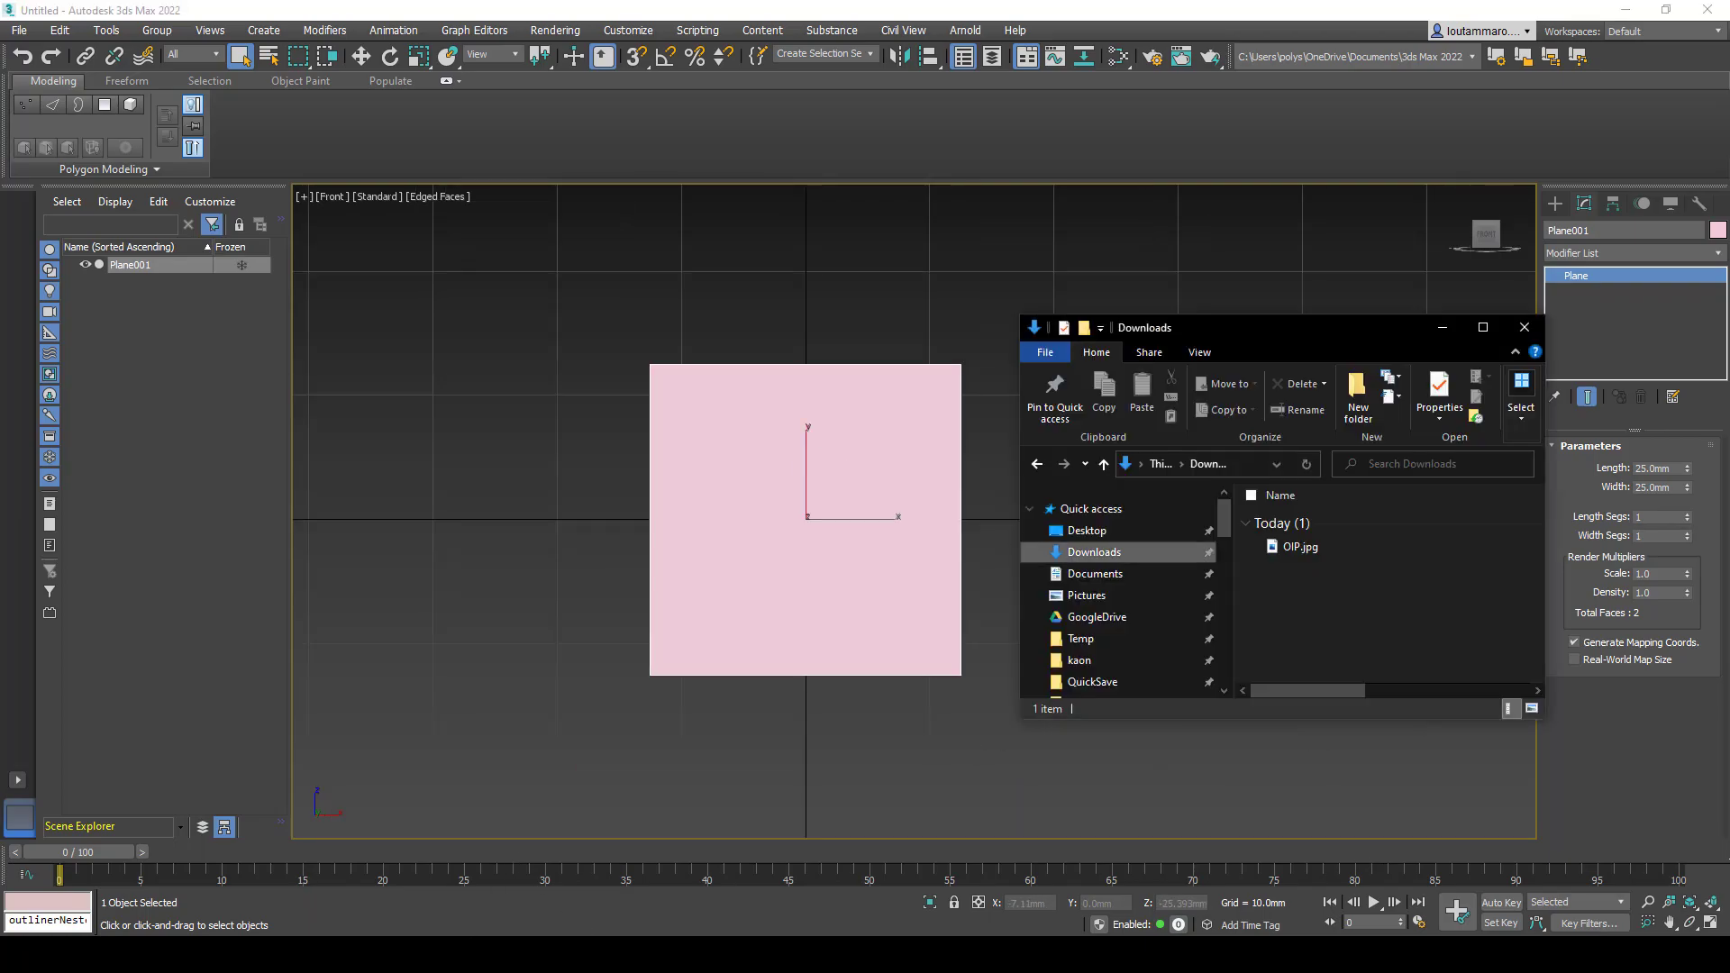
left_click(1297, 545)
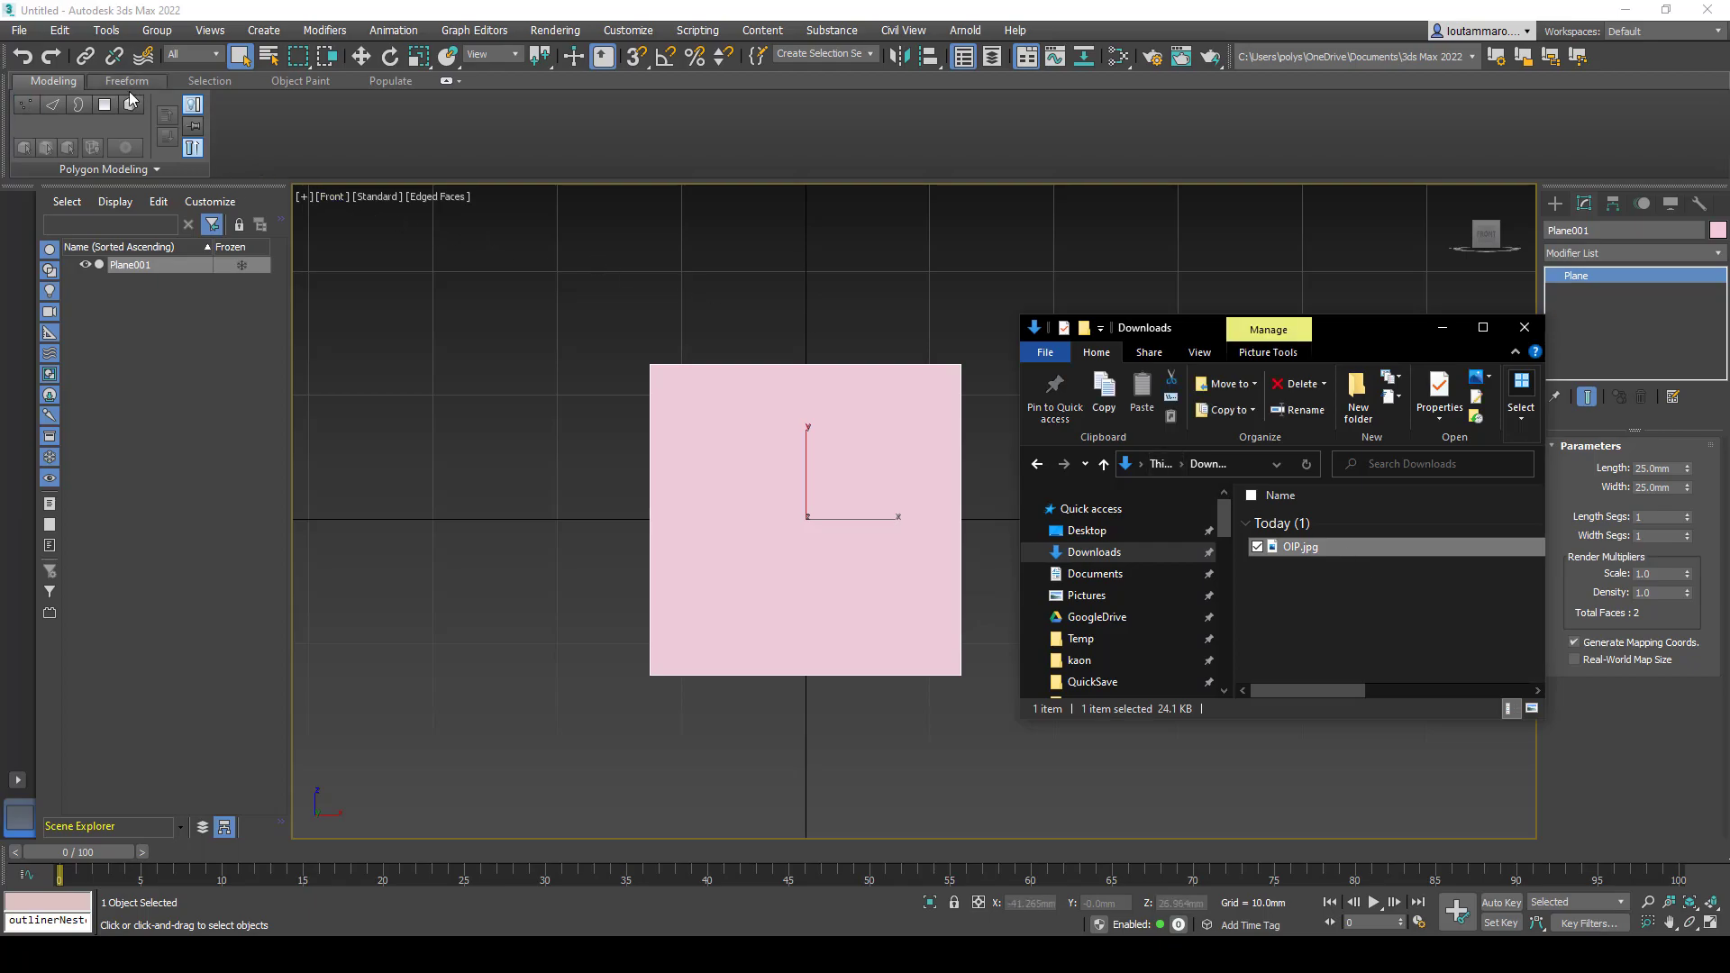
left_click_drag(1288, 544, 760, 474)
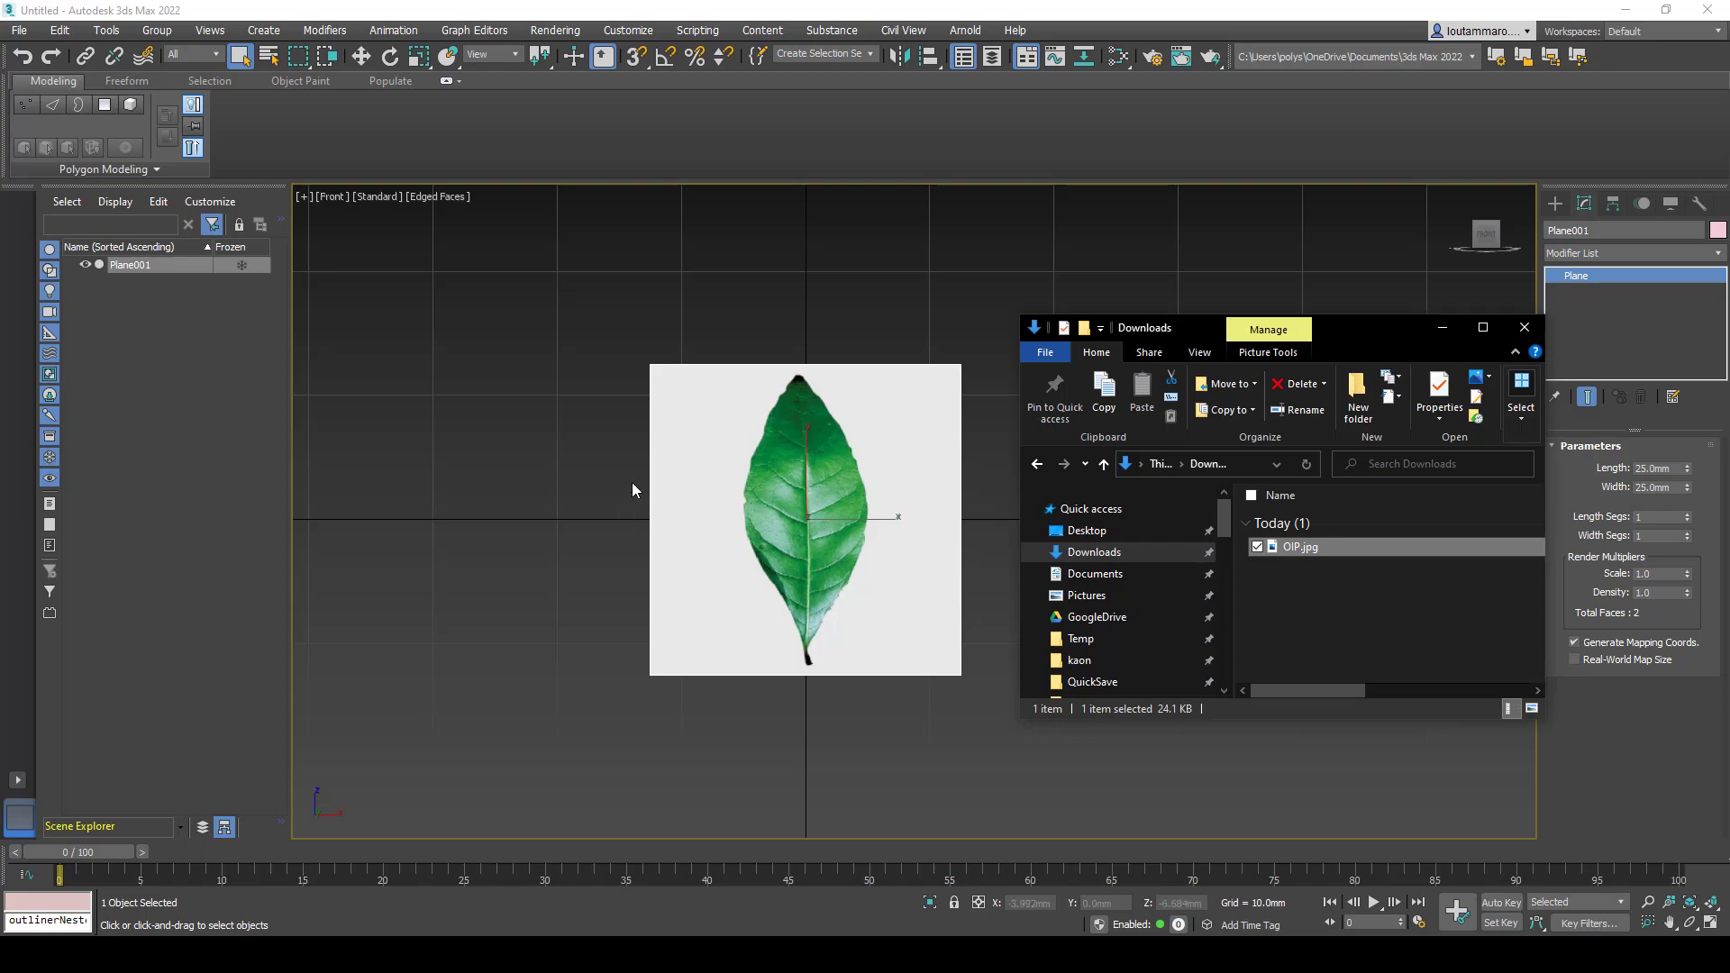
left_click(883, 460)
key("t")
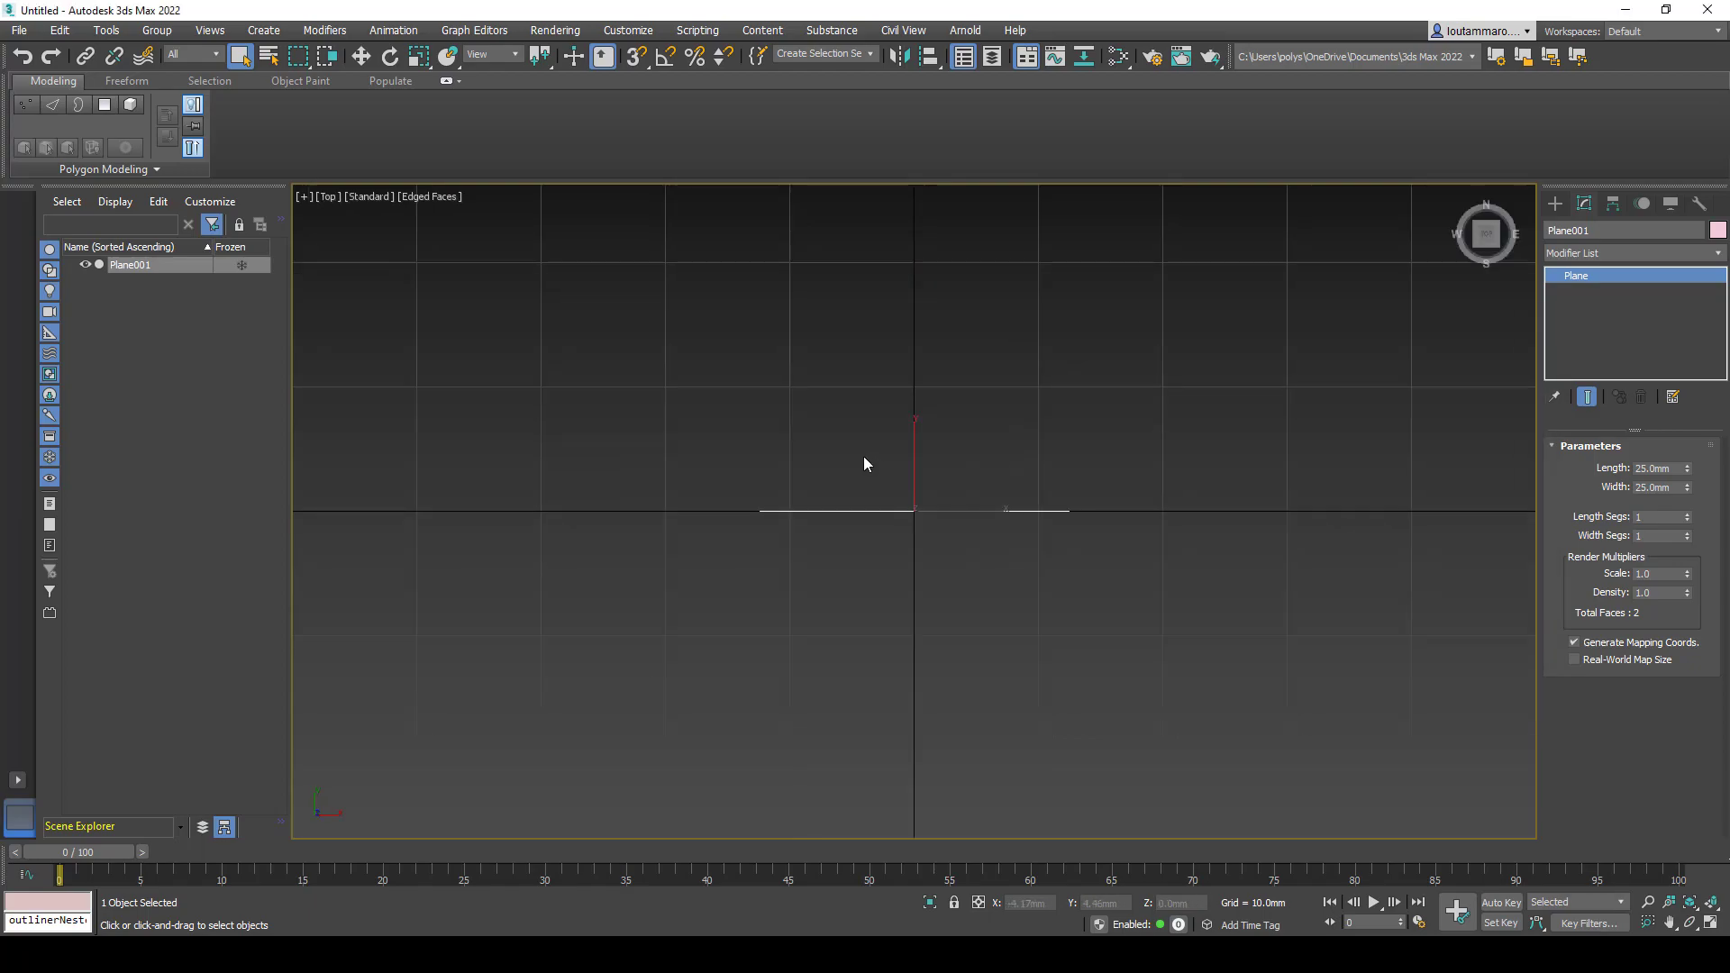
key("f")
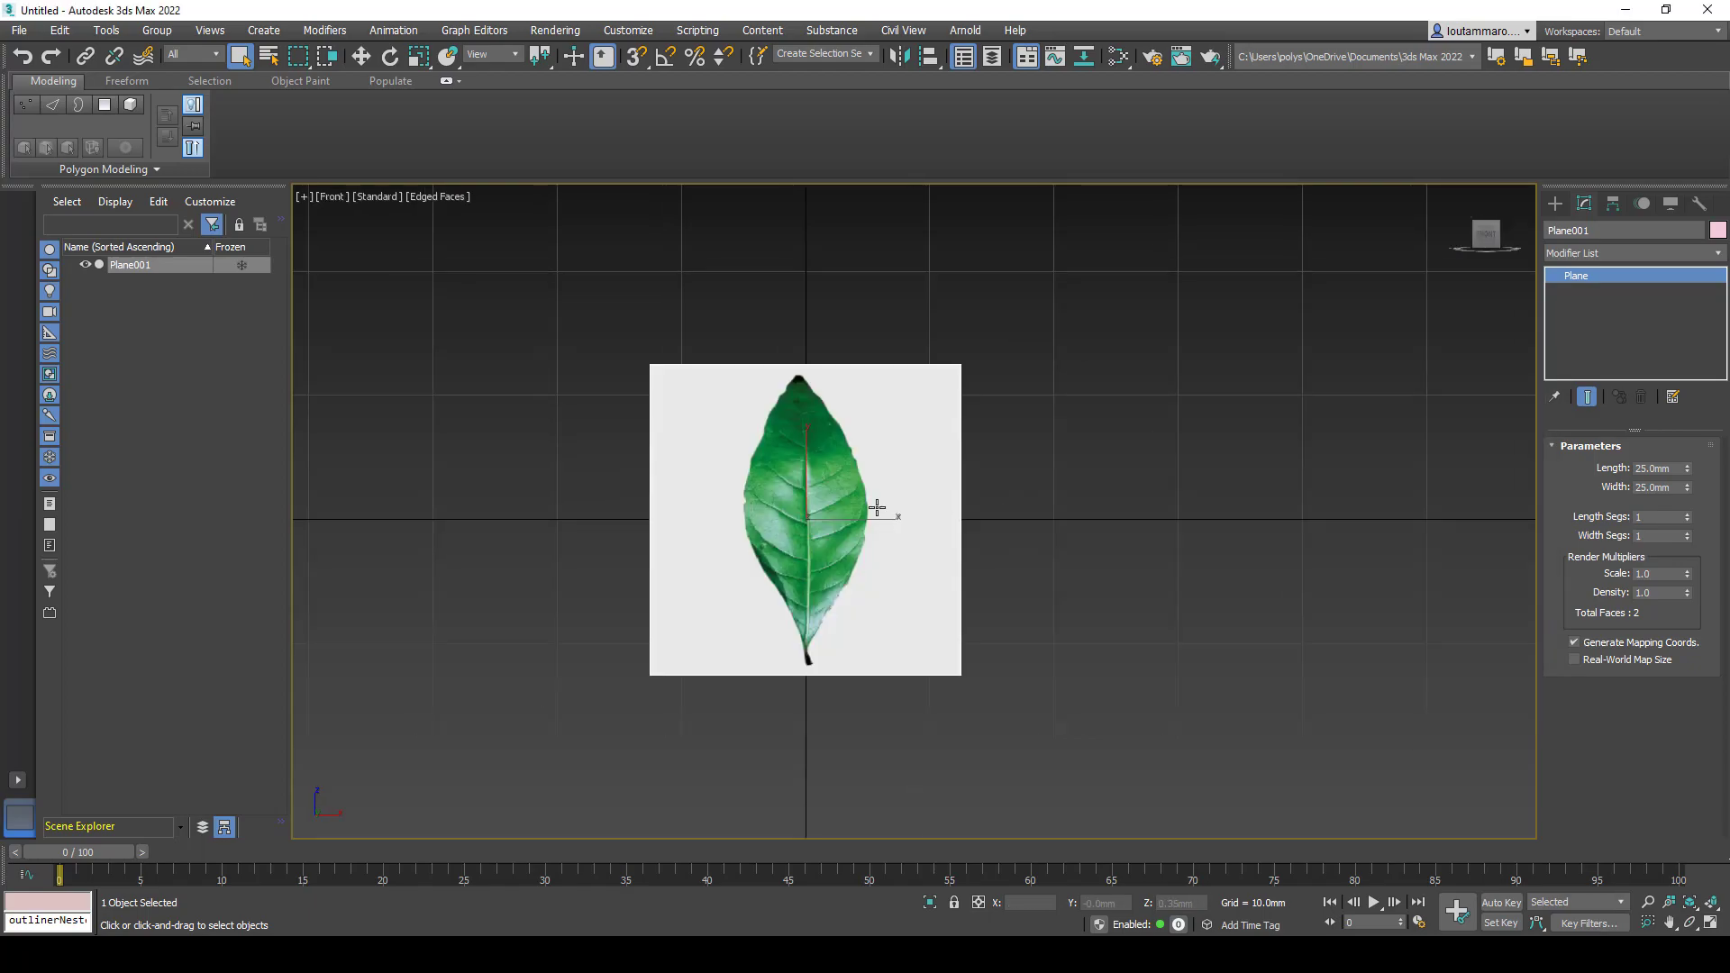
- Scale the plane vertically in the Front view to about 161% of its height, keeping the width at 100%
right_click(876, 506)
left_click(834, 486)
key("r")
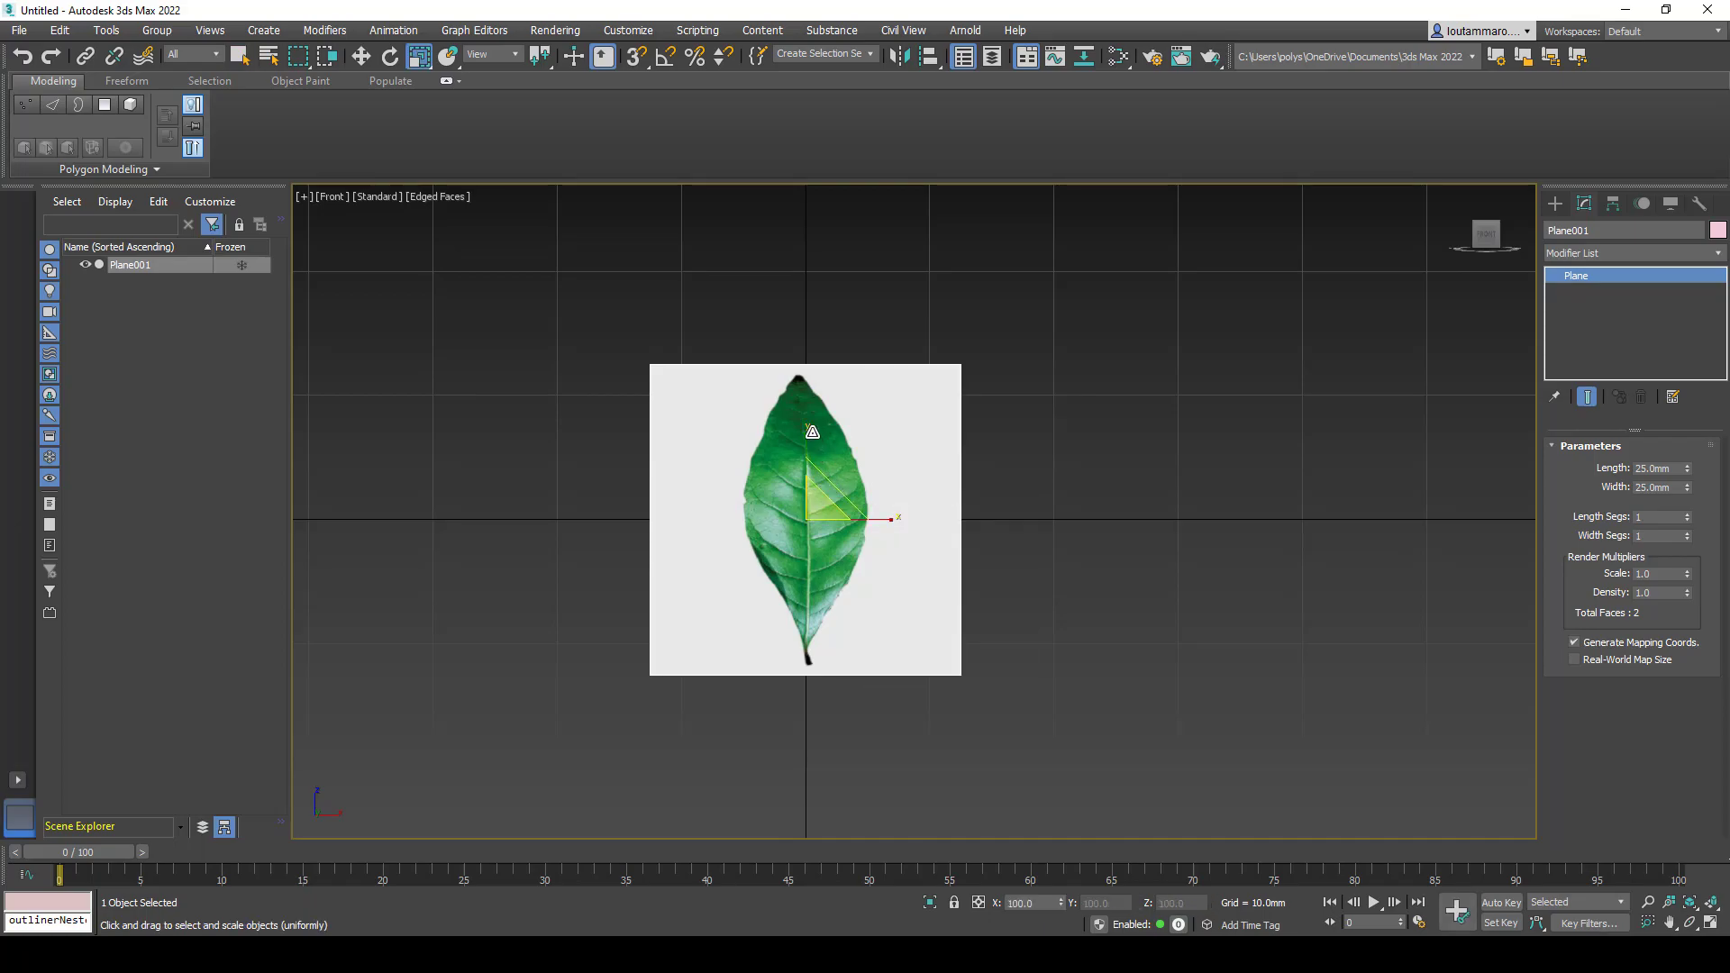
left_click_drag(806, 423, 813, 390)
mouse_move(819, 462)
middle_mouse_down("alt")
mouse_move(813, 494)
mouse_move(537, 495)
mouse_move(916, 473)
mouse_move(833, 487)
middle_mouse_up("alt")
key("f")
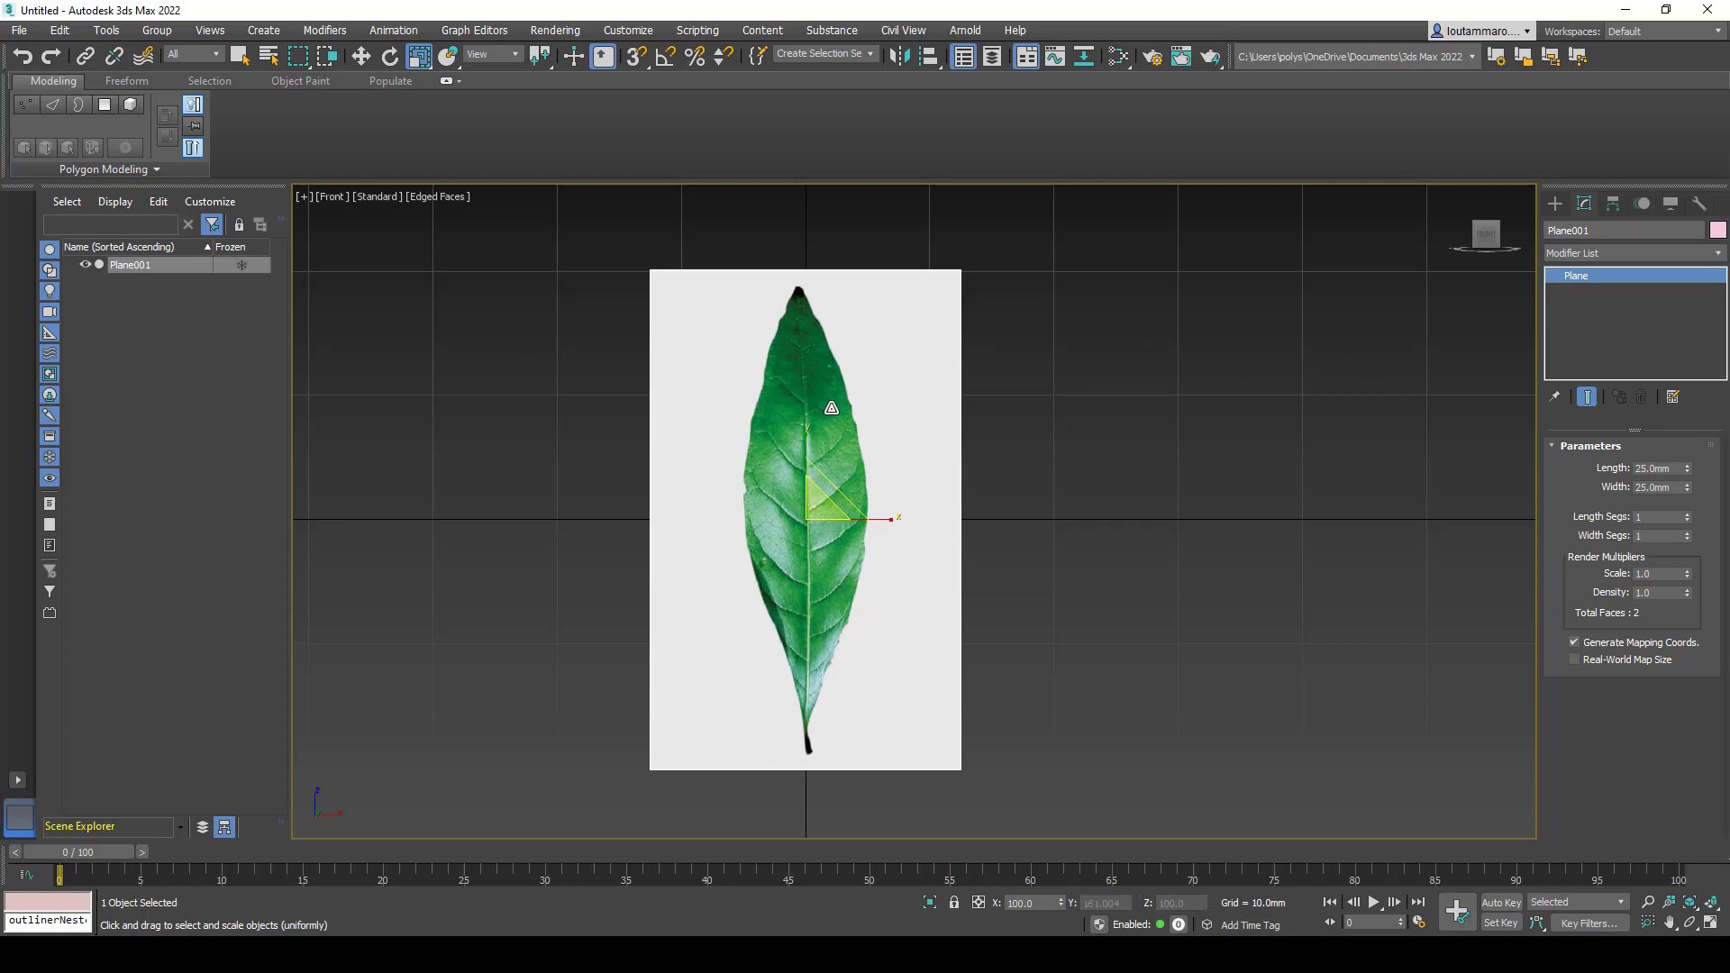
- Convert the leaf-textured plane to an Editable Poly
right_click(831, 407)
mouse_move(964, 590)
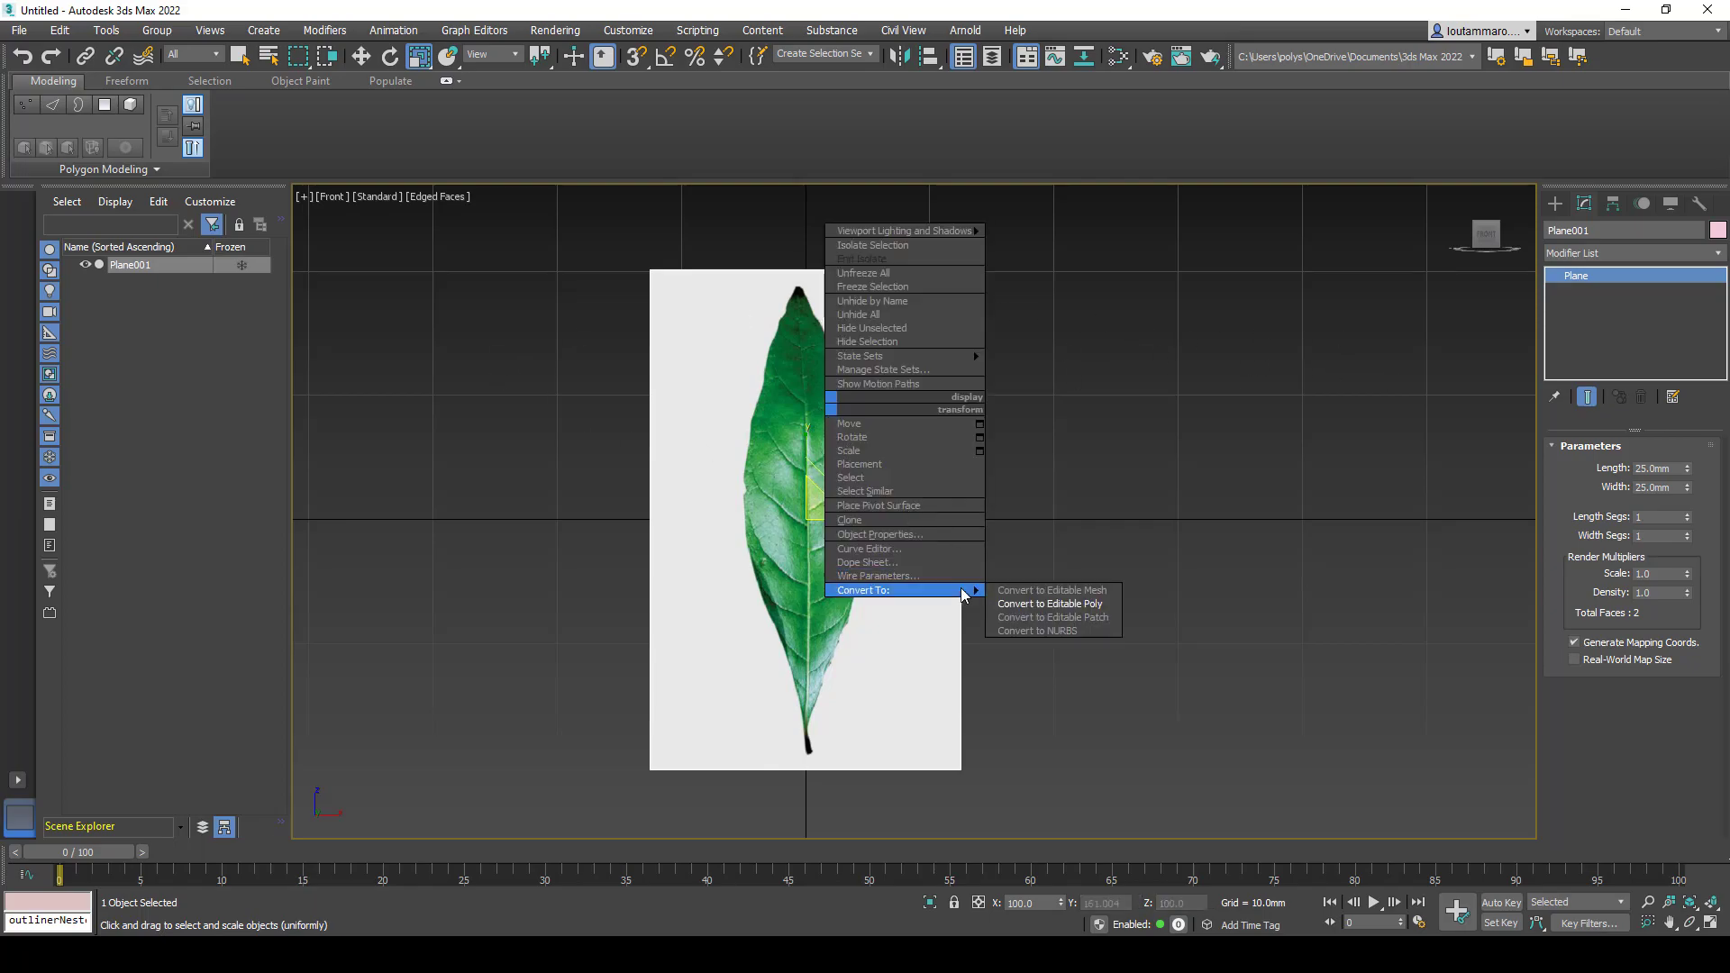
left_click(1027, 604)
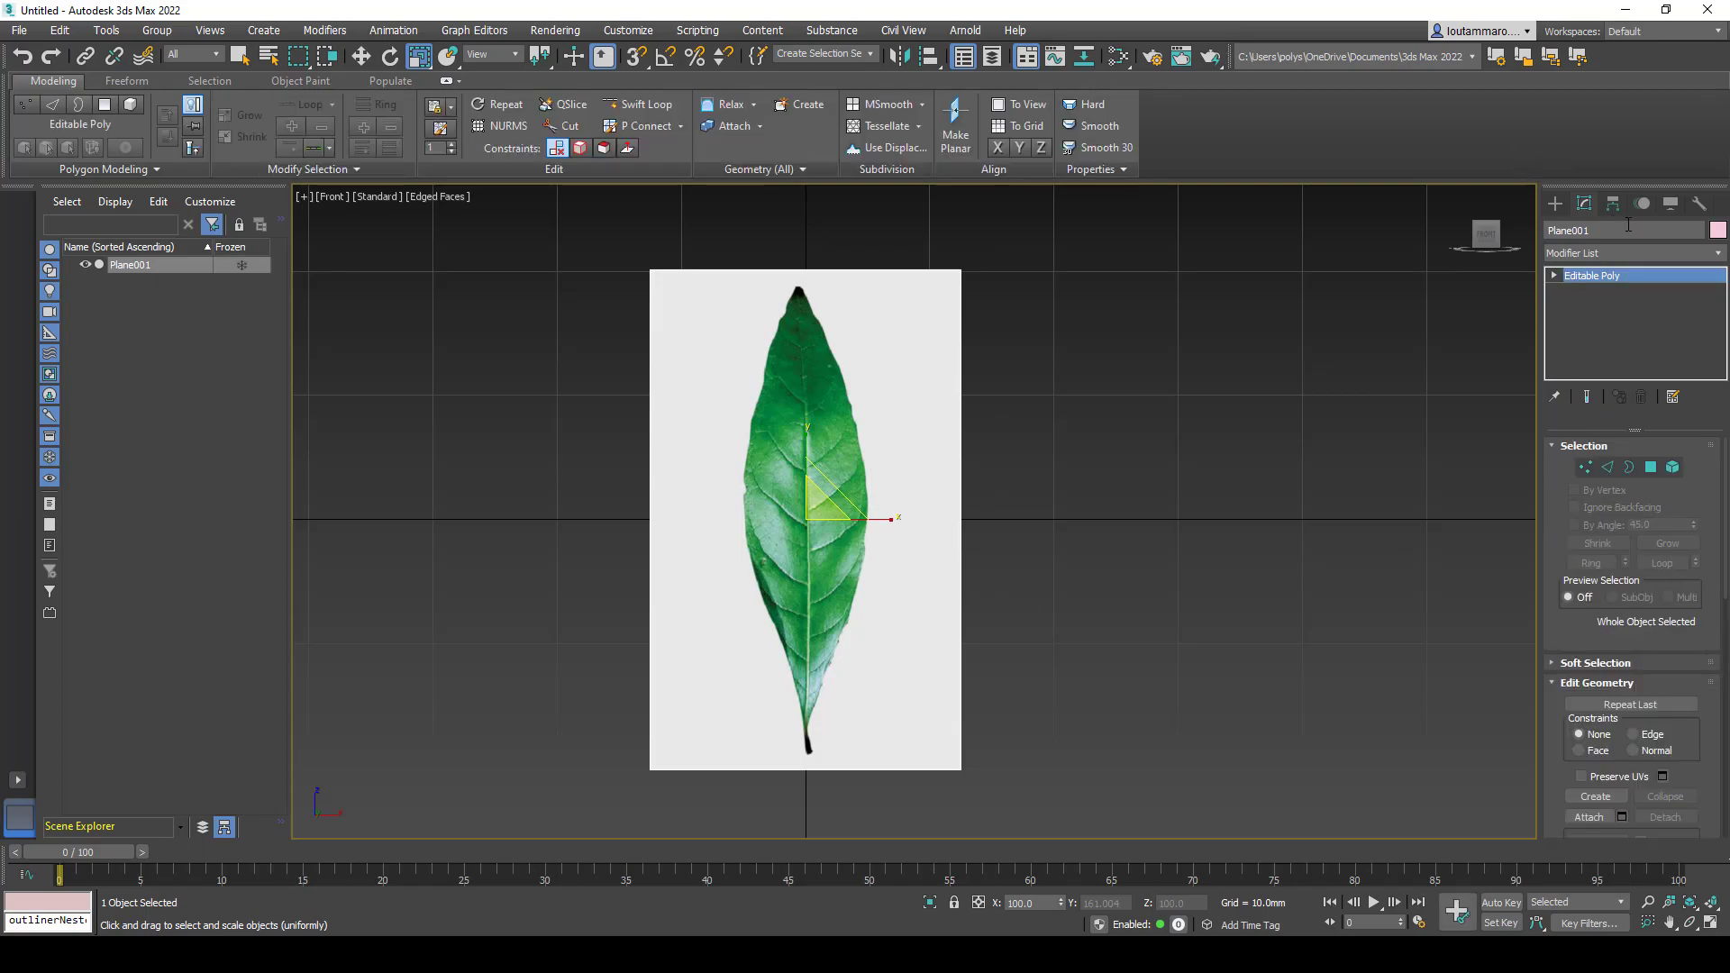
- Add three horizontal edge loops across the leaf and one vertical loop along its midrib with Swift Loop
scroll(822, 389, "up", 4)
scroll(821, 390, "down", 4)
middle_click_drag(851, 394, 816, 368)
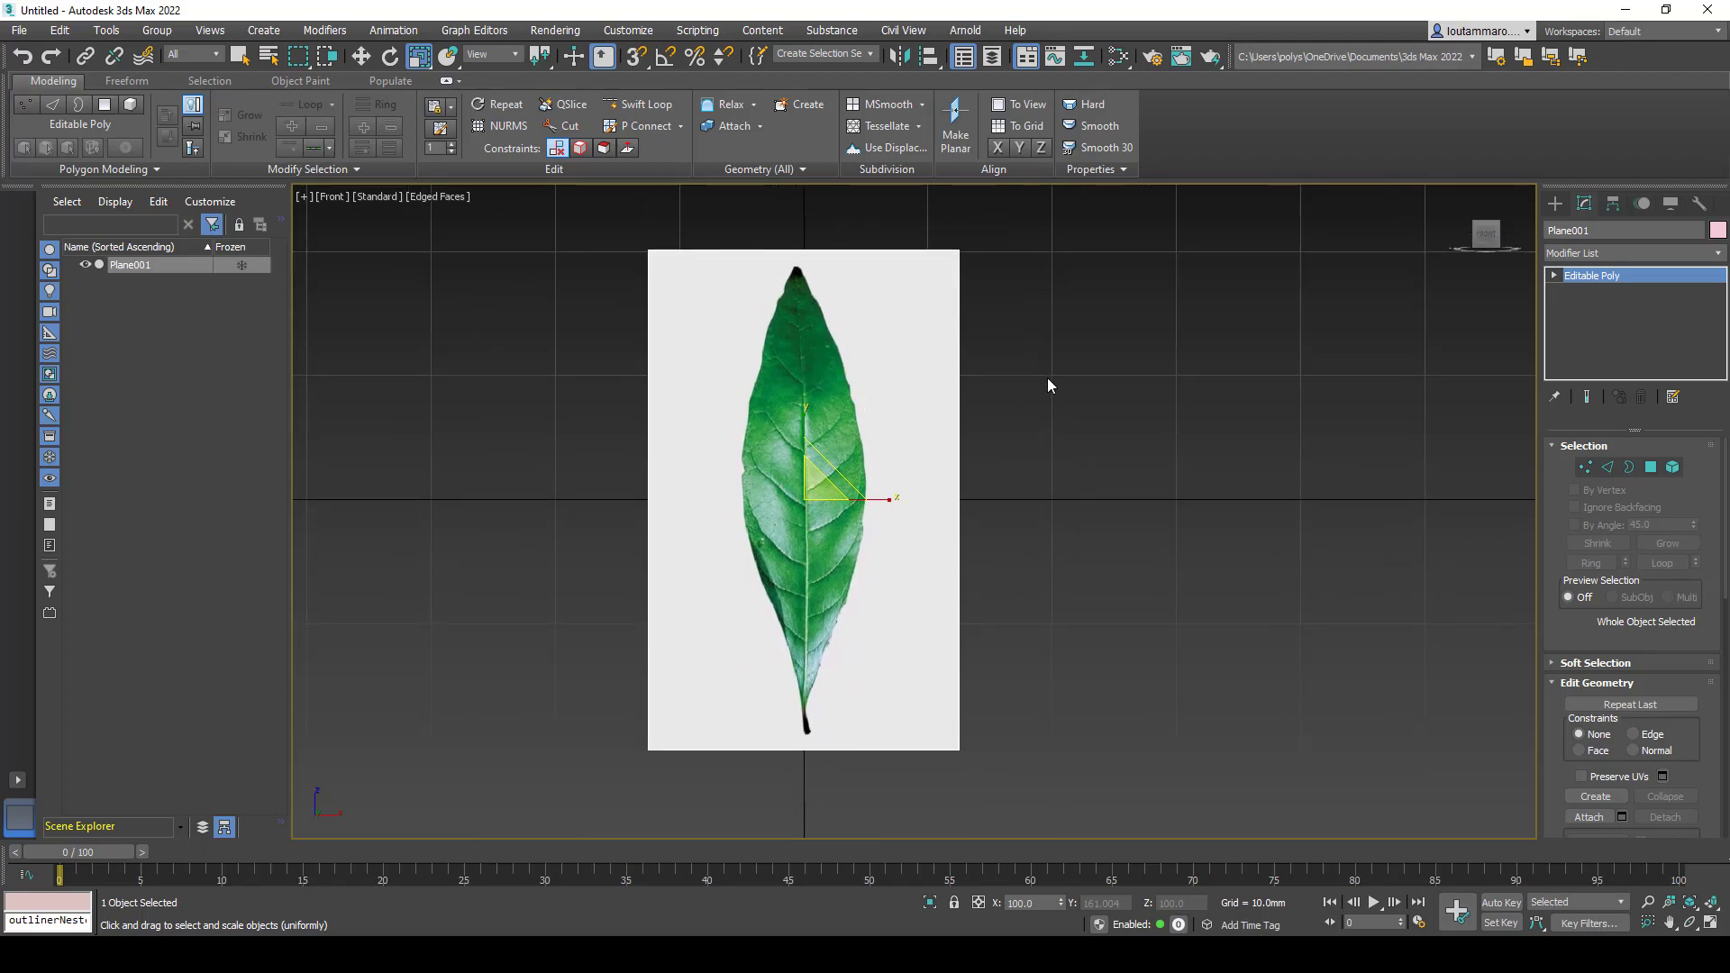
middle_click_drag(848, 412, 914, 505, "alt")
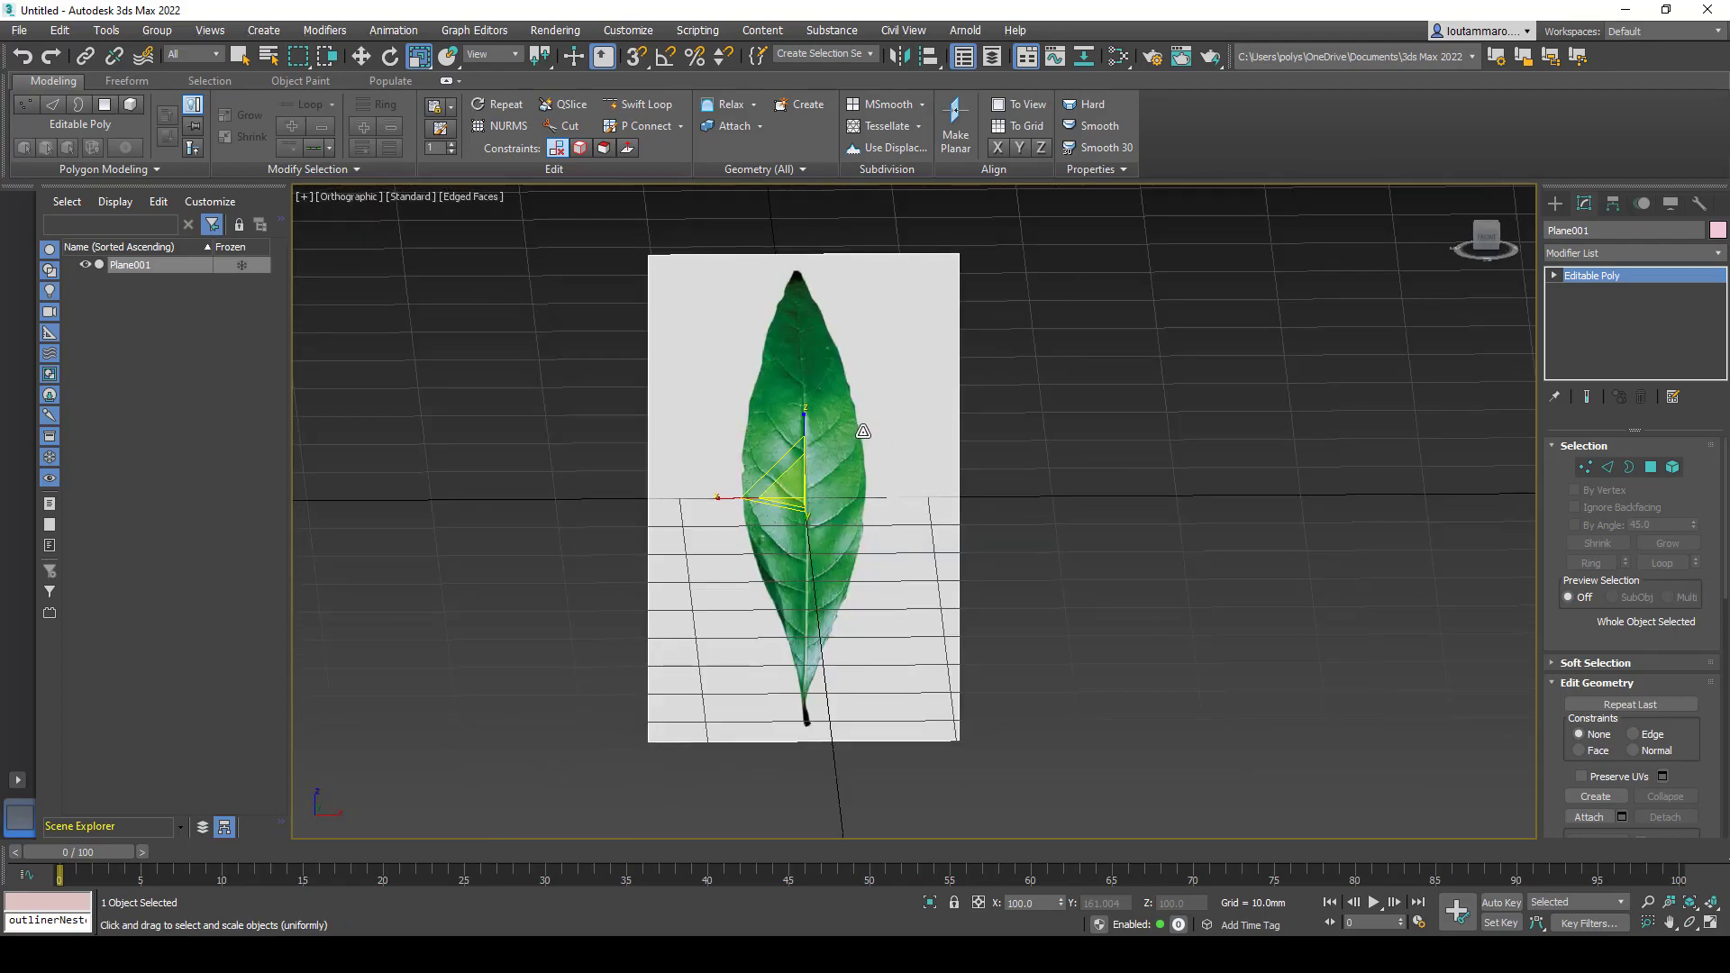
key("f")
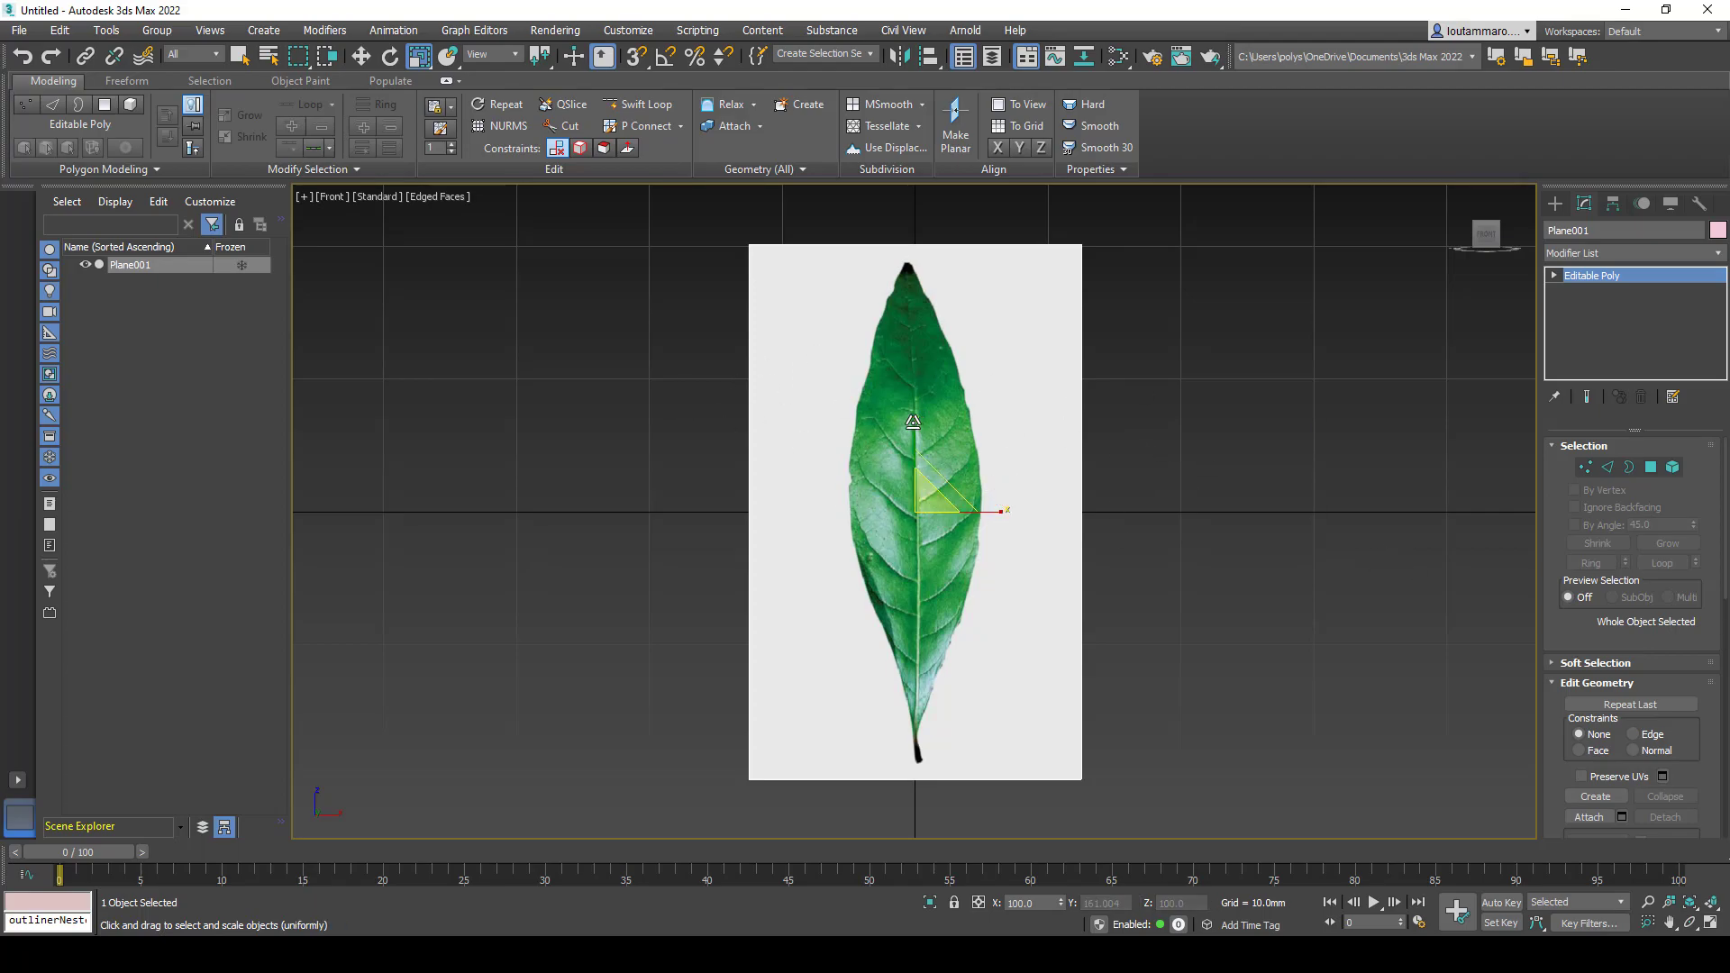
middle_click_drag(956, 379, 933, 408, "alt")
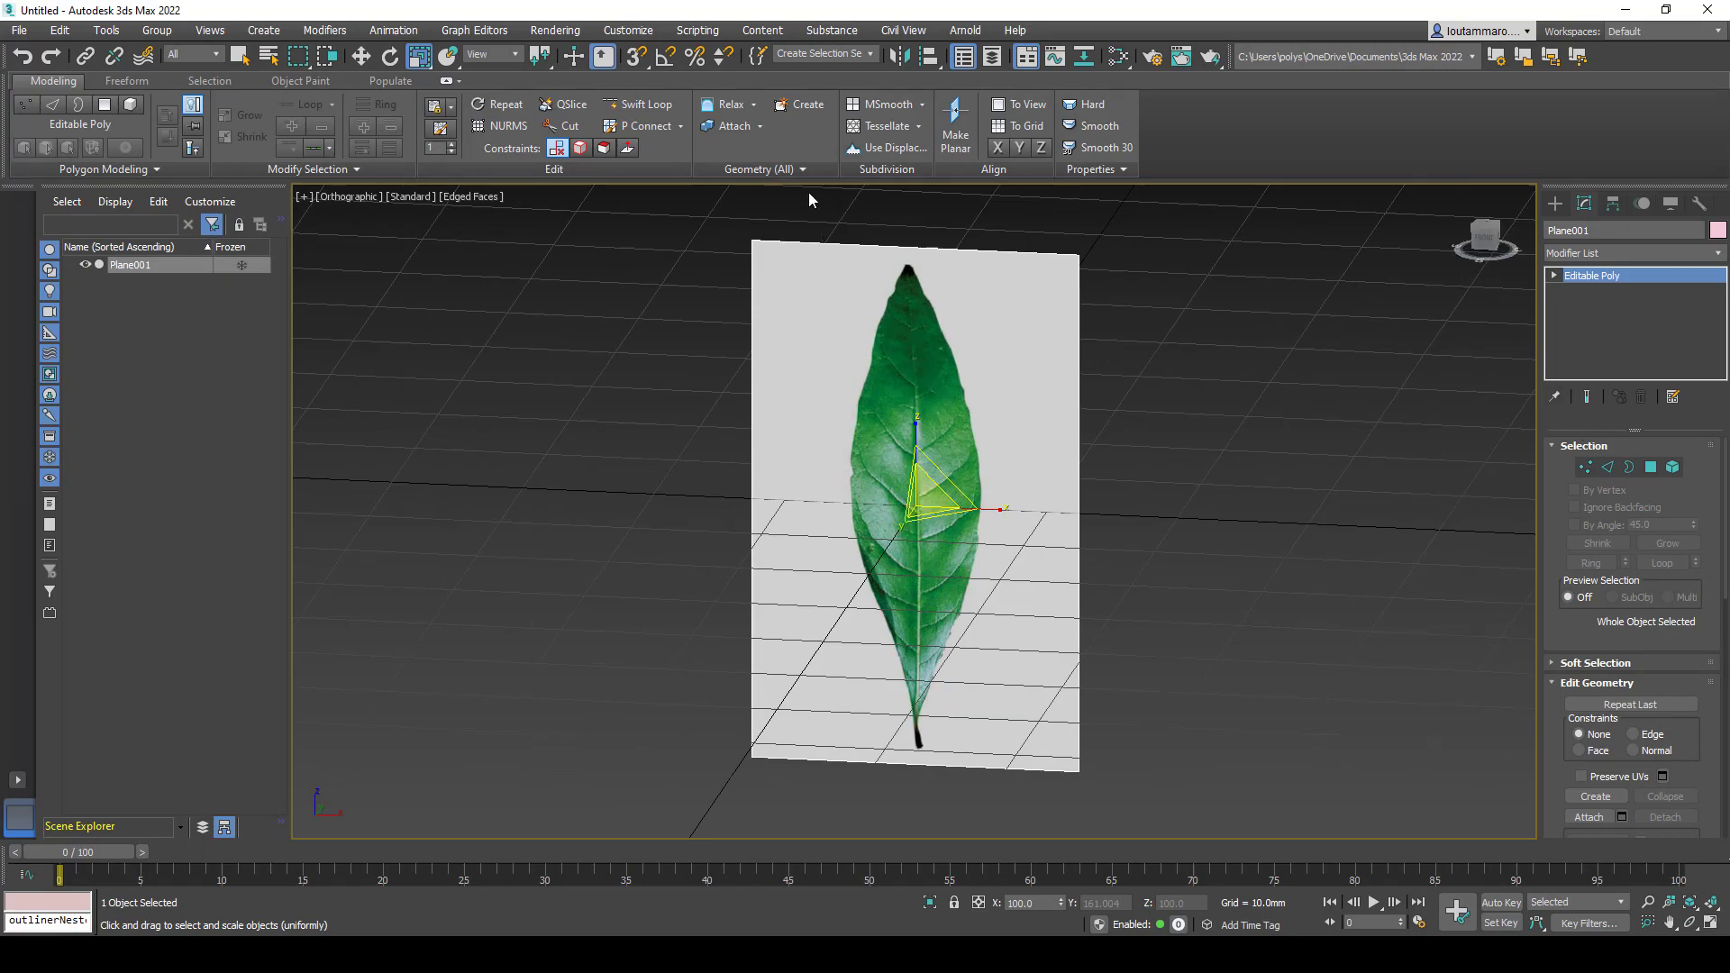
left_click(638, 103)
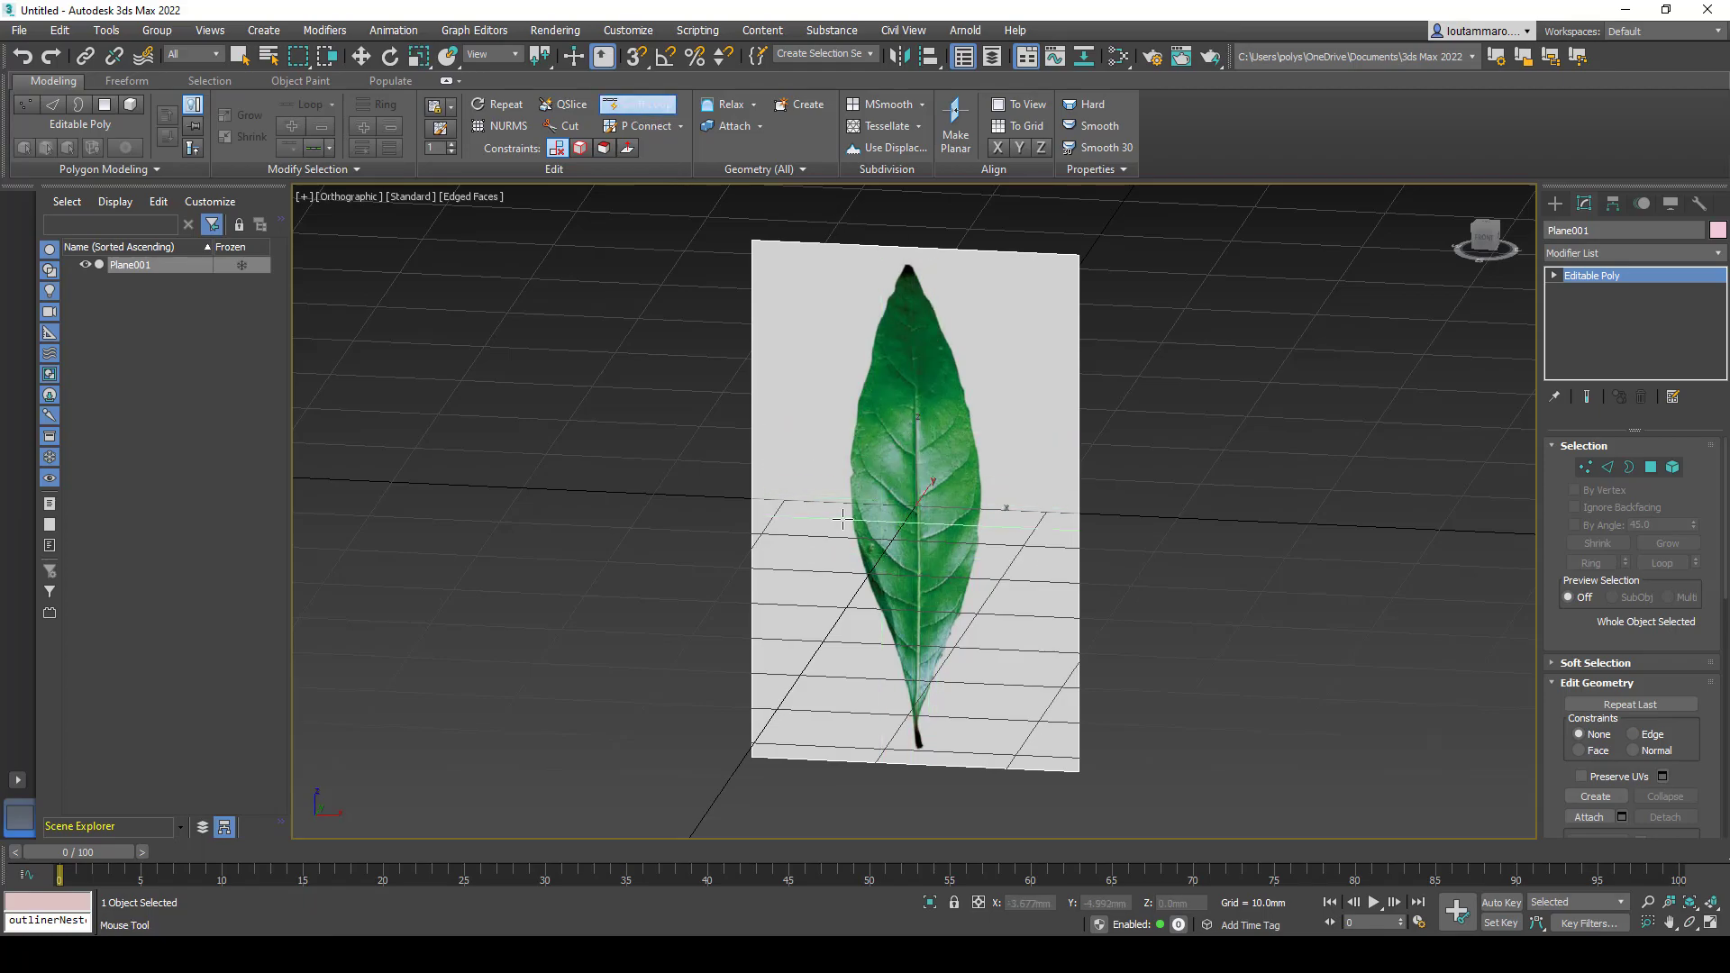
left_click(833, 583)
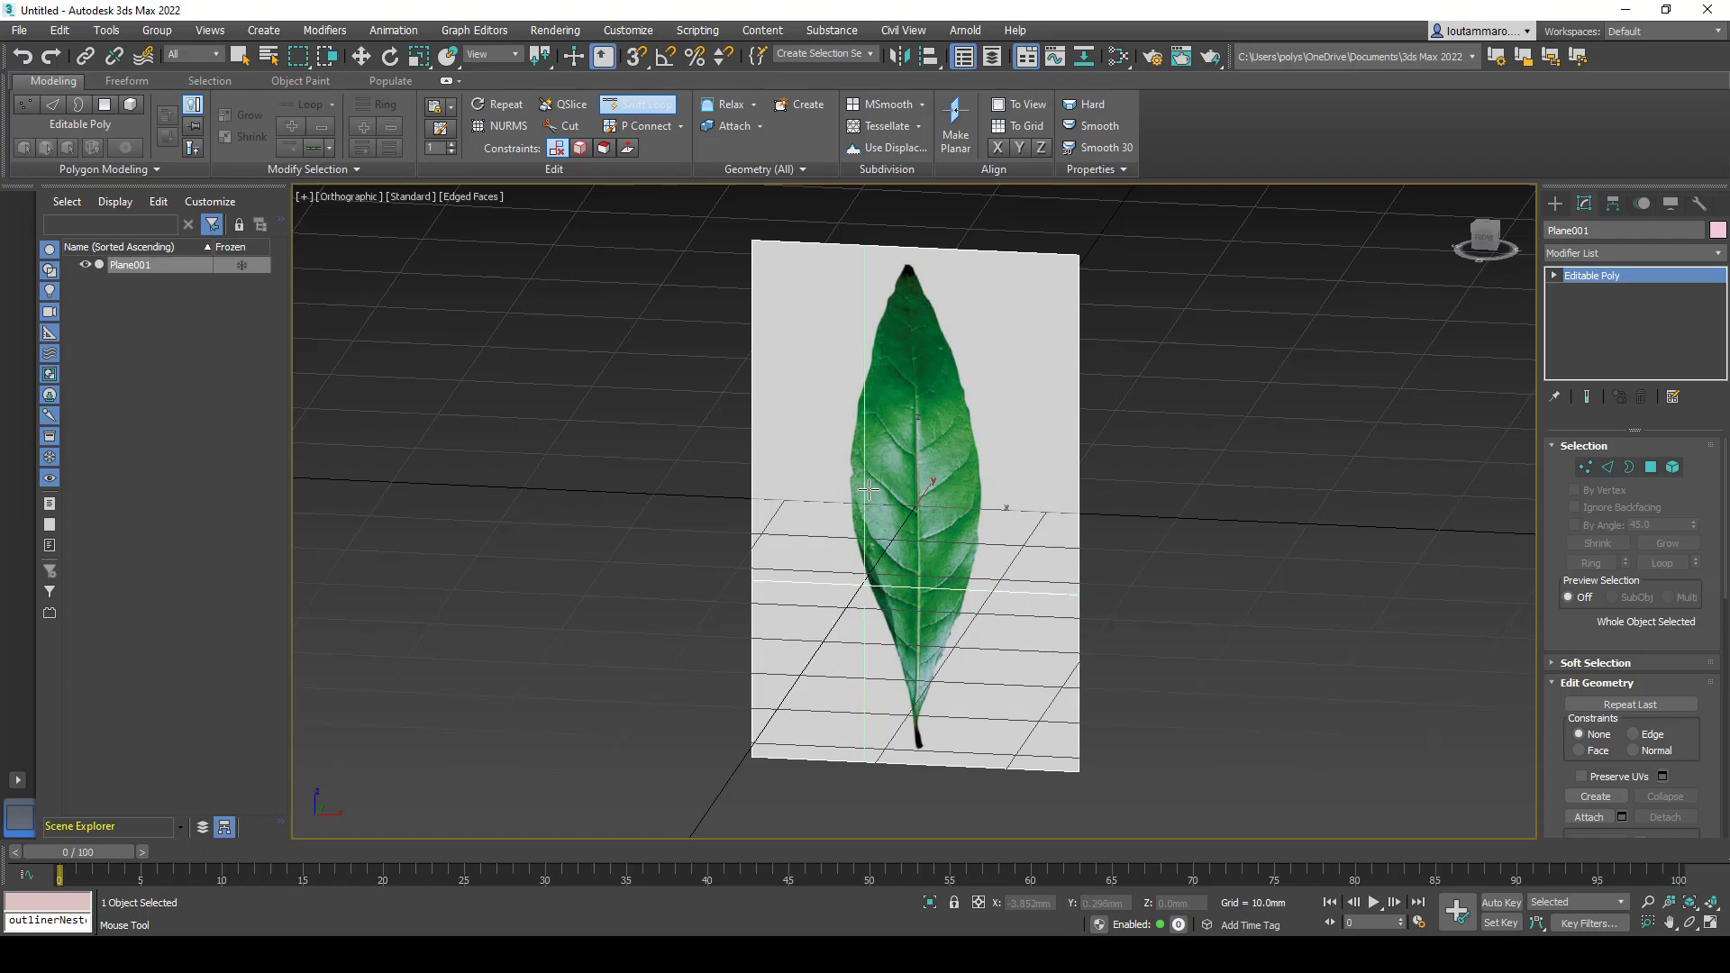
left_click(779, 473)
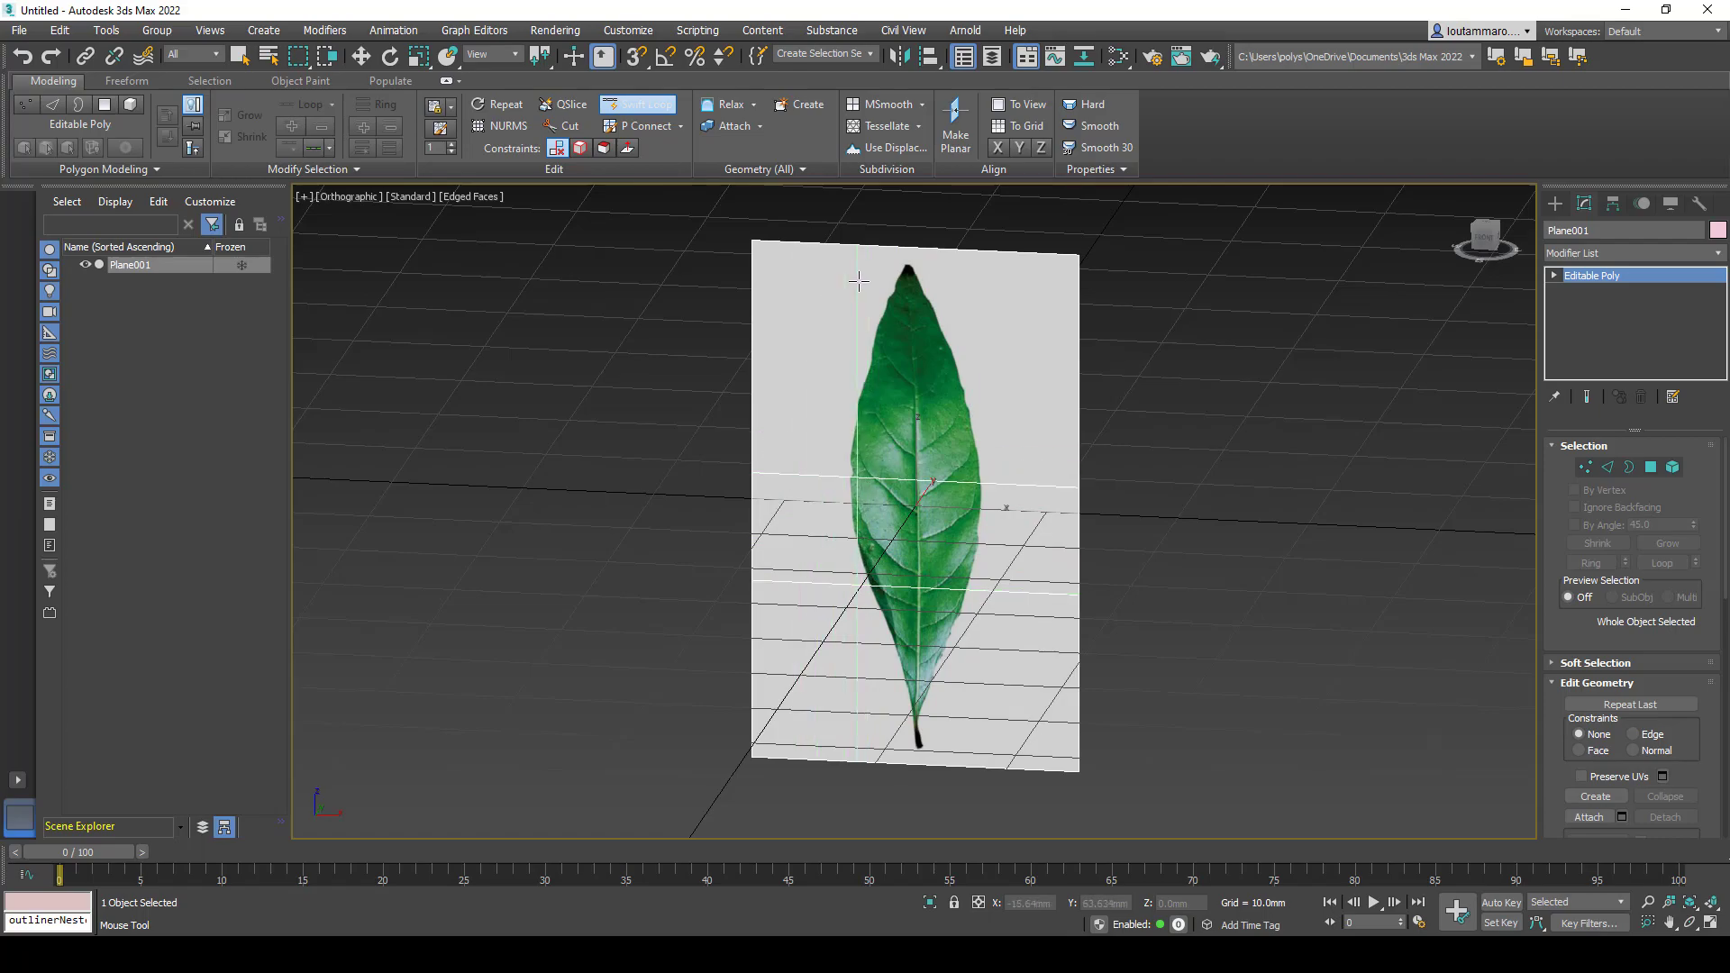
left_click(779, 341)
left_click(916, 338)
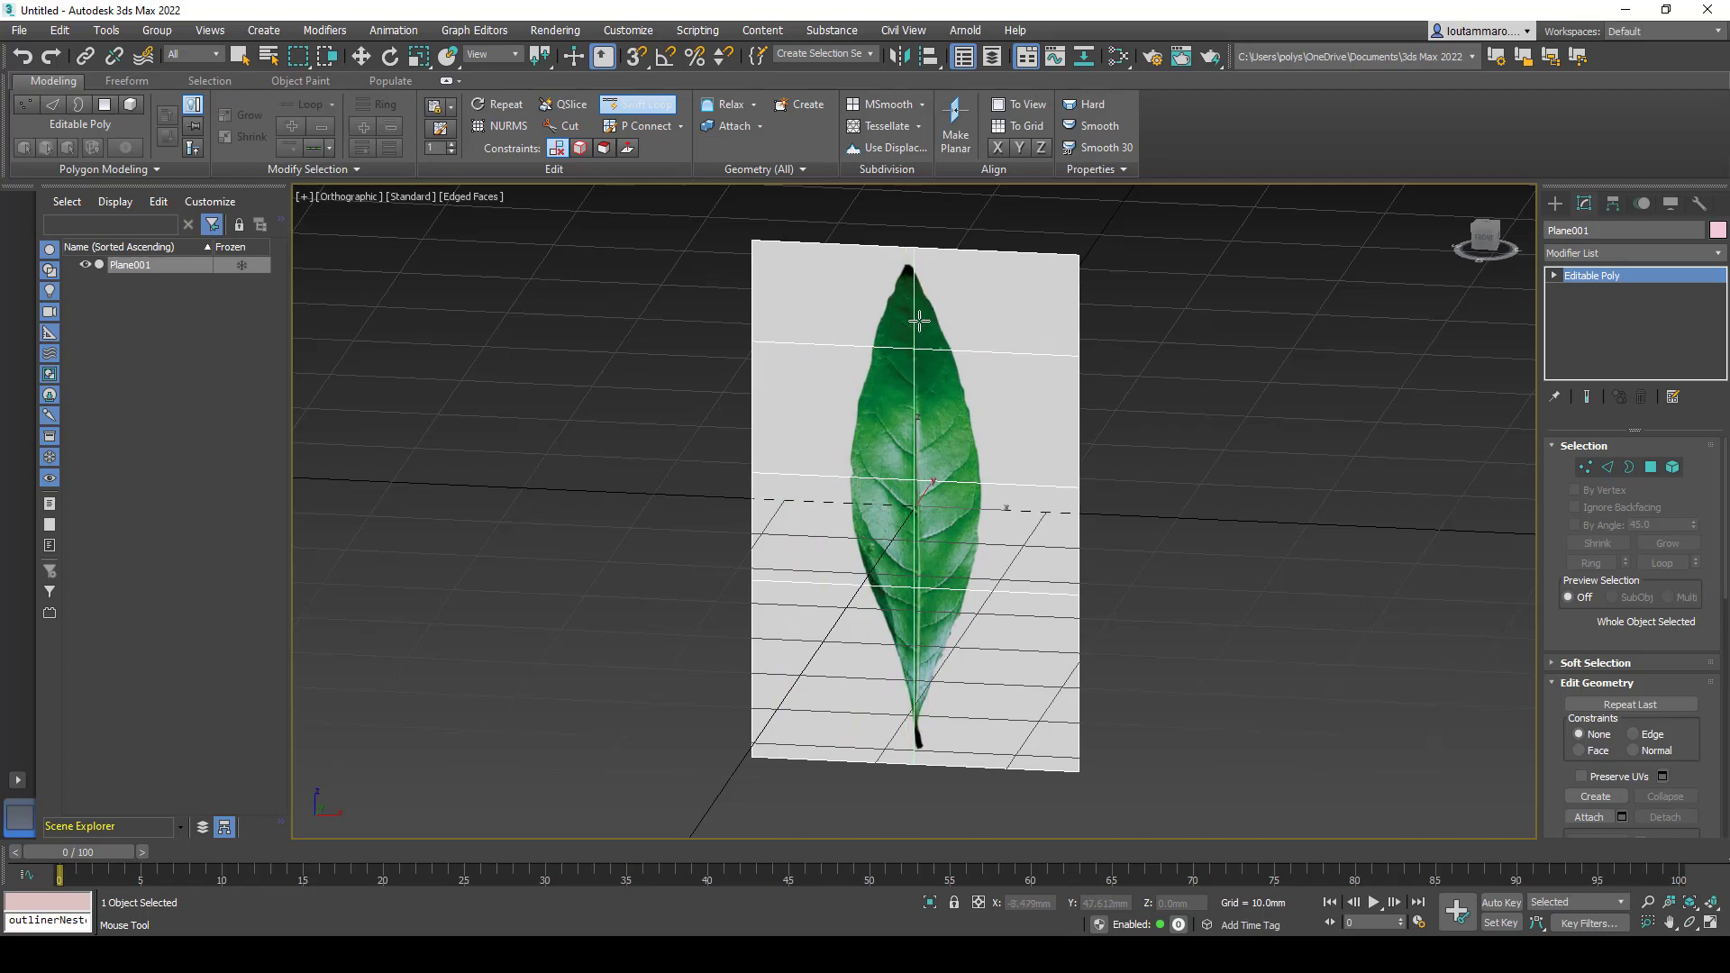
right_click(916, 339)
- Bend the plane's upper part in the Left view by progressively rotating and shrinking the selection of its upper vertex rows
middle_click_drag(991, 340, 1208, 527, "alt")
left_click(1588, 466)
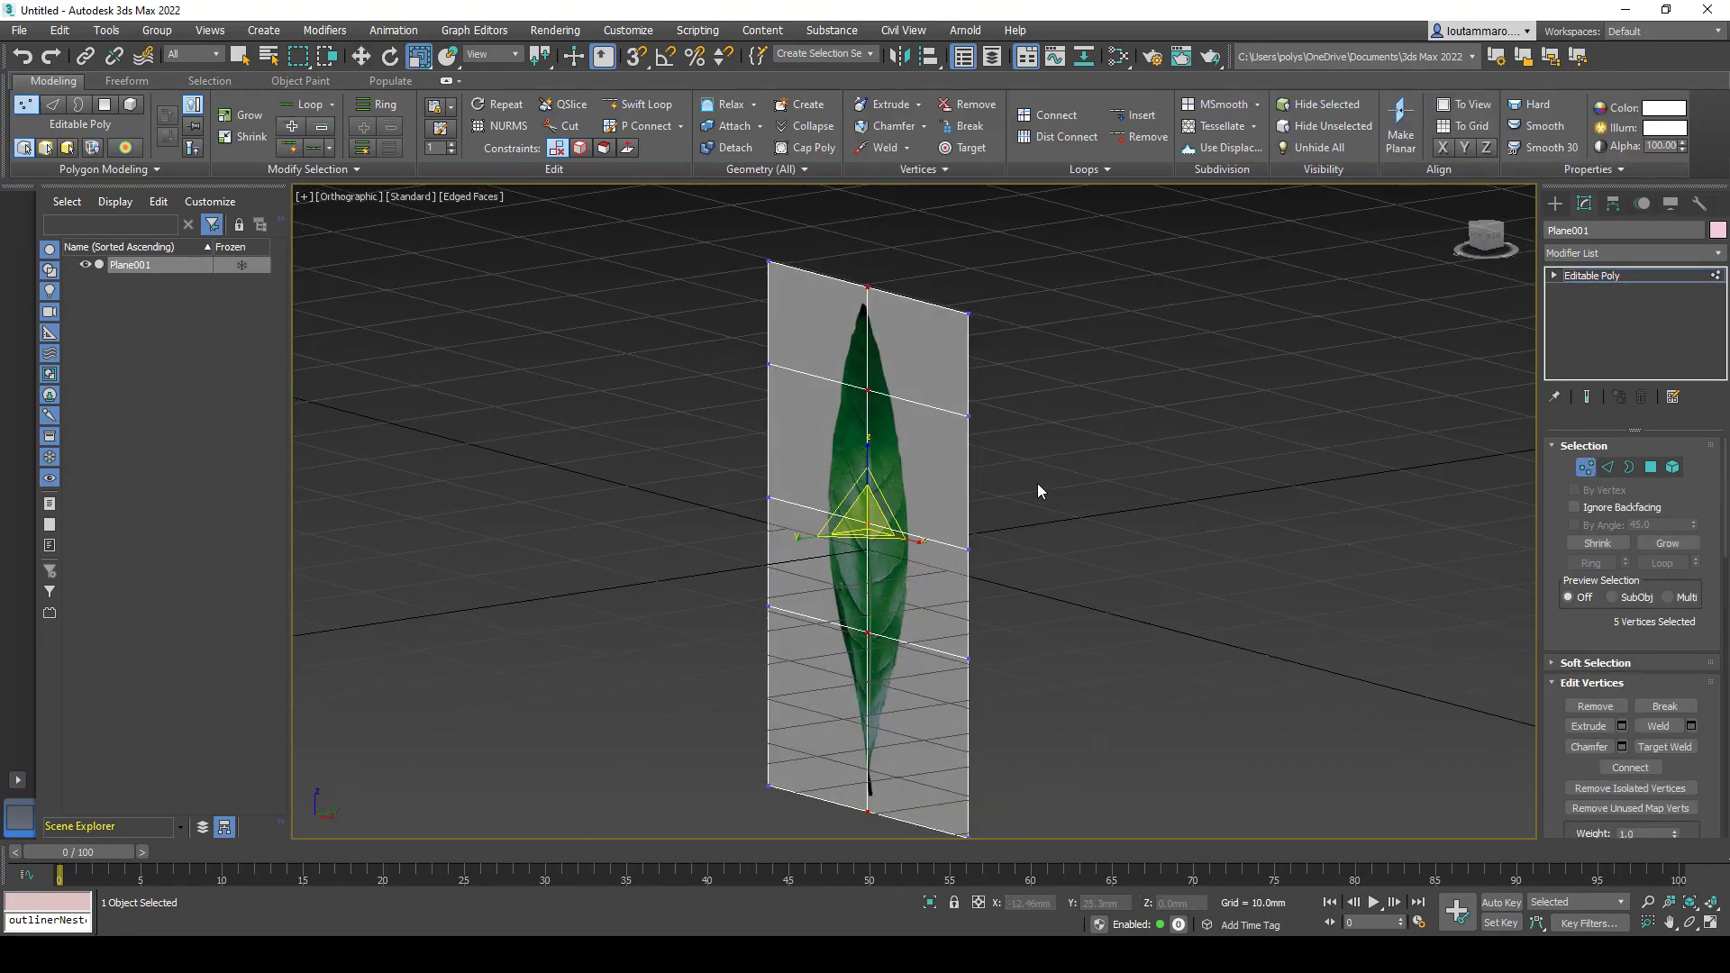
key("l")
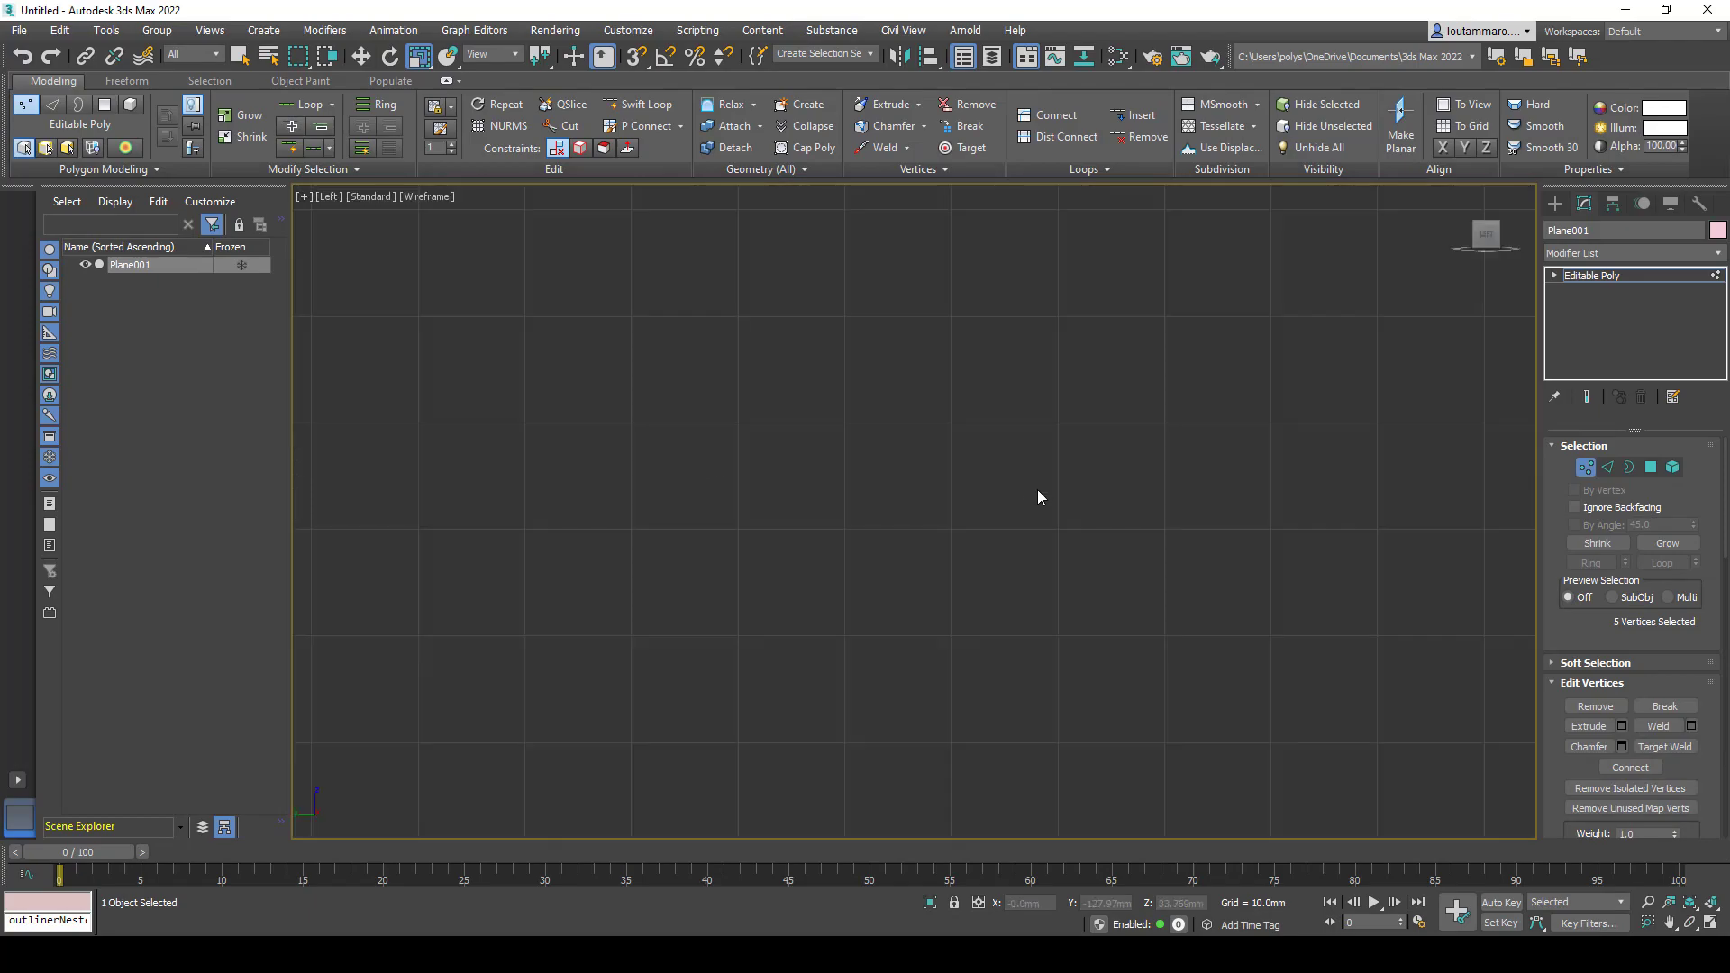
key("z")
key("ctrl+Page_Up")
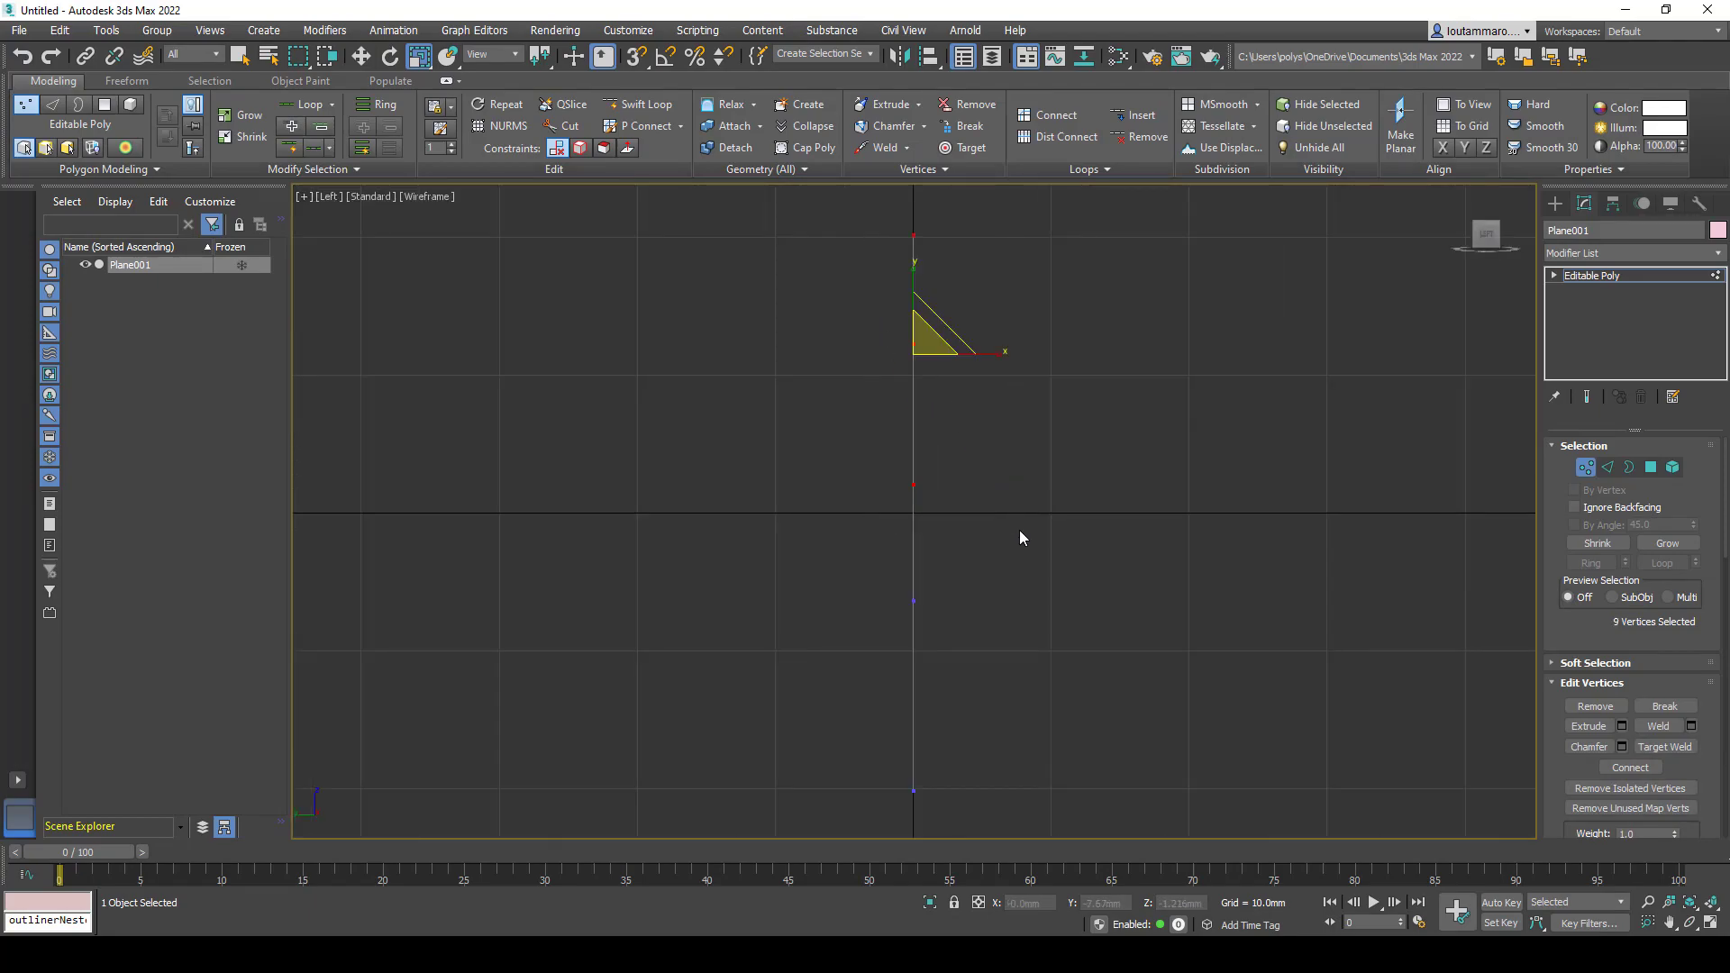
key("e")
left_click_drag(964, 316, 993, 364)
key("w")
key("ctrl+Page_Down")
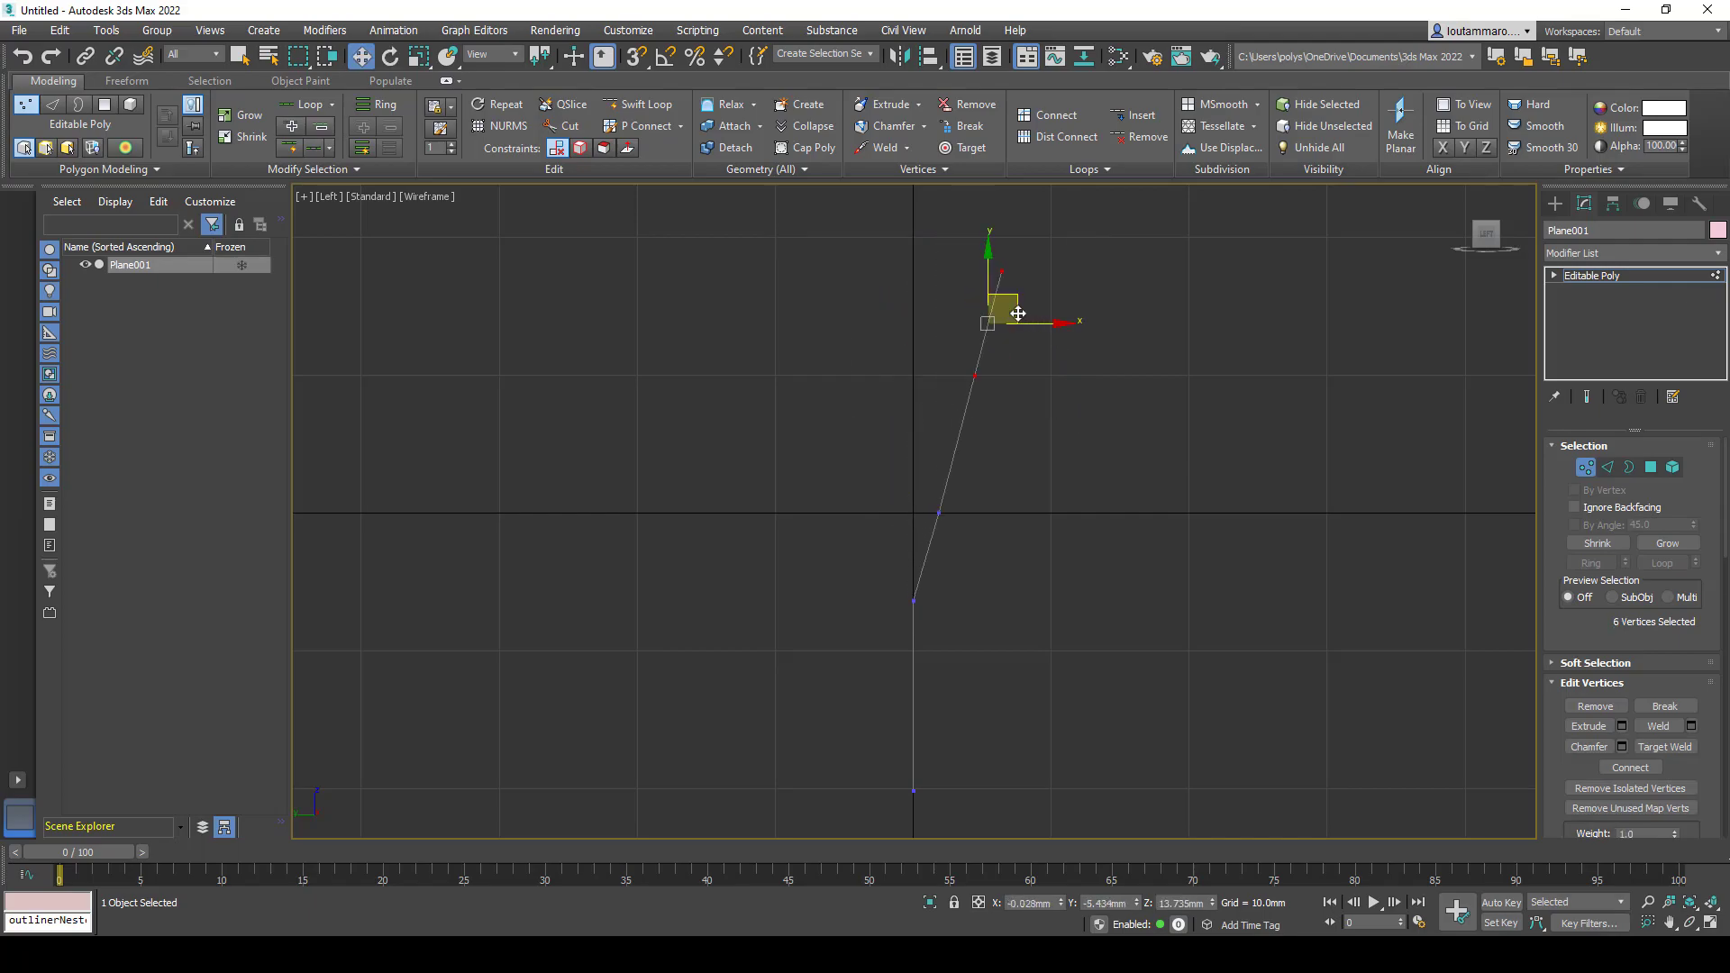
key("e")
left_click_drag(1024, 297, 1062, 336)
key("w")
- Move the five vertices along the leaf's midrib slightly along Y to crease the plane lengthwise
mouse_move(864, 478)
middle_mouse_down("alt")
mouse_move(1027, 510)
mouse_move(1031, 528)
mouse_move(911, 485)
mouse_move(1160, 472)
mouse_move(1057, 521)
mouse_move(946, 494)
mouse_move(964, 486)
middle_mouse_up("alt")
key("F3")
left_click_drag(1124, 318, 1071, 385)
left_click_drag(1056, 446, 1024, 616, "ctrl")
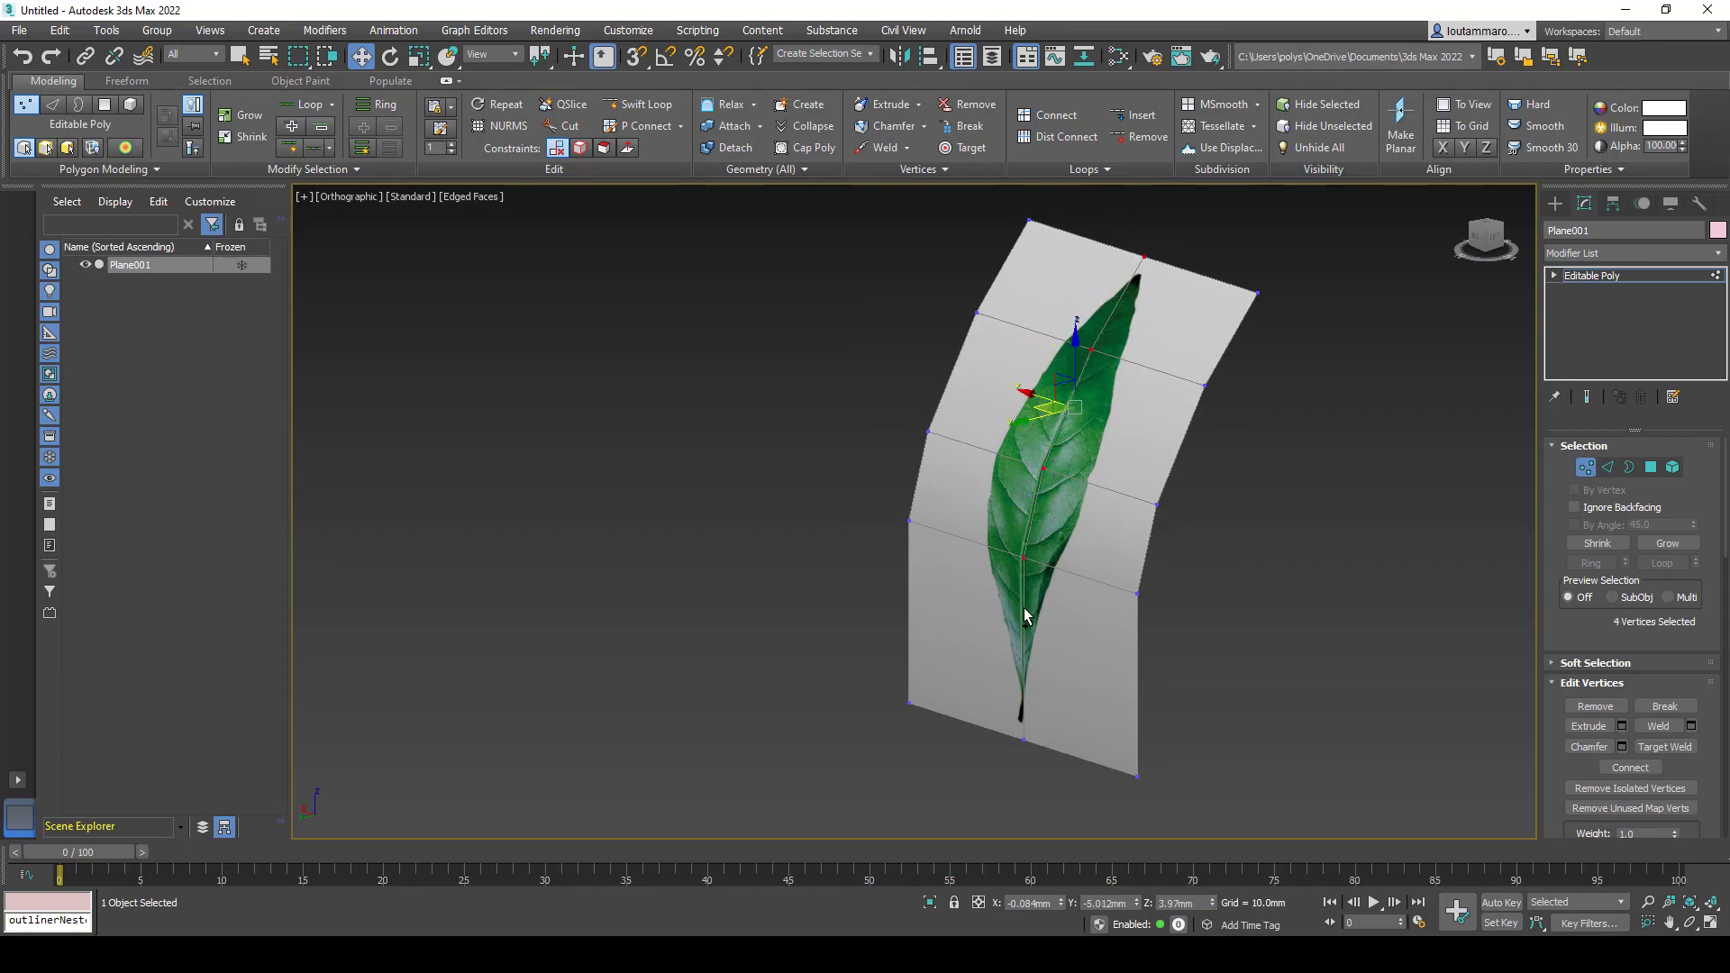
left_click_drag(1024, 770, 1024, 767, "ctrl")
middle_click_drag(1000, 505, 1035, 514, "alt")
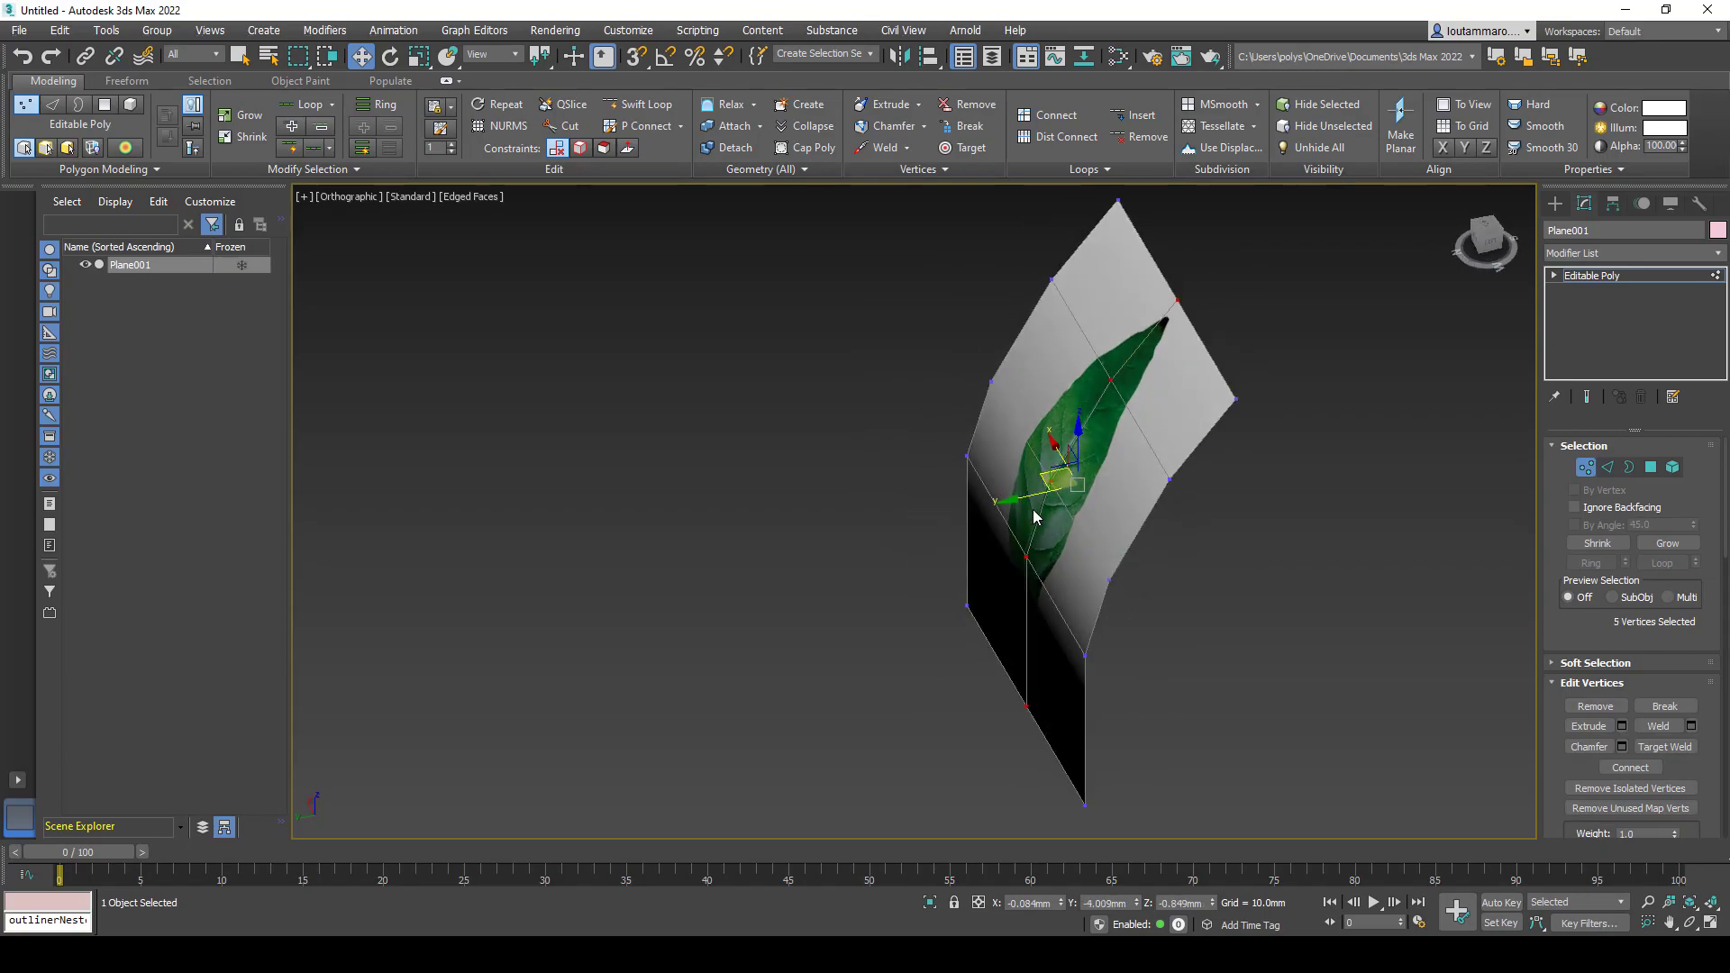
left_click_drag(1028, 497, 1042, 495)
- Move the plane's top vertex row and the row below it to refine the curve of the bend
middle_click_drag(1042, 494, 830, 517, "alt")
middle_click_drag(952, 422, 942, 401, "alt")
left_click_drag(1096, 317, 922, 417)
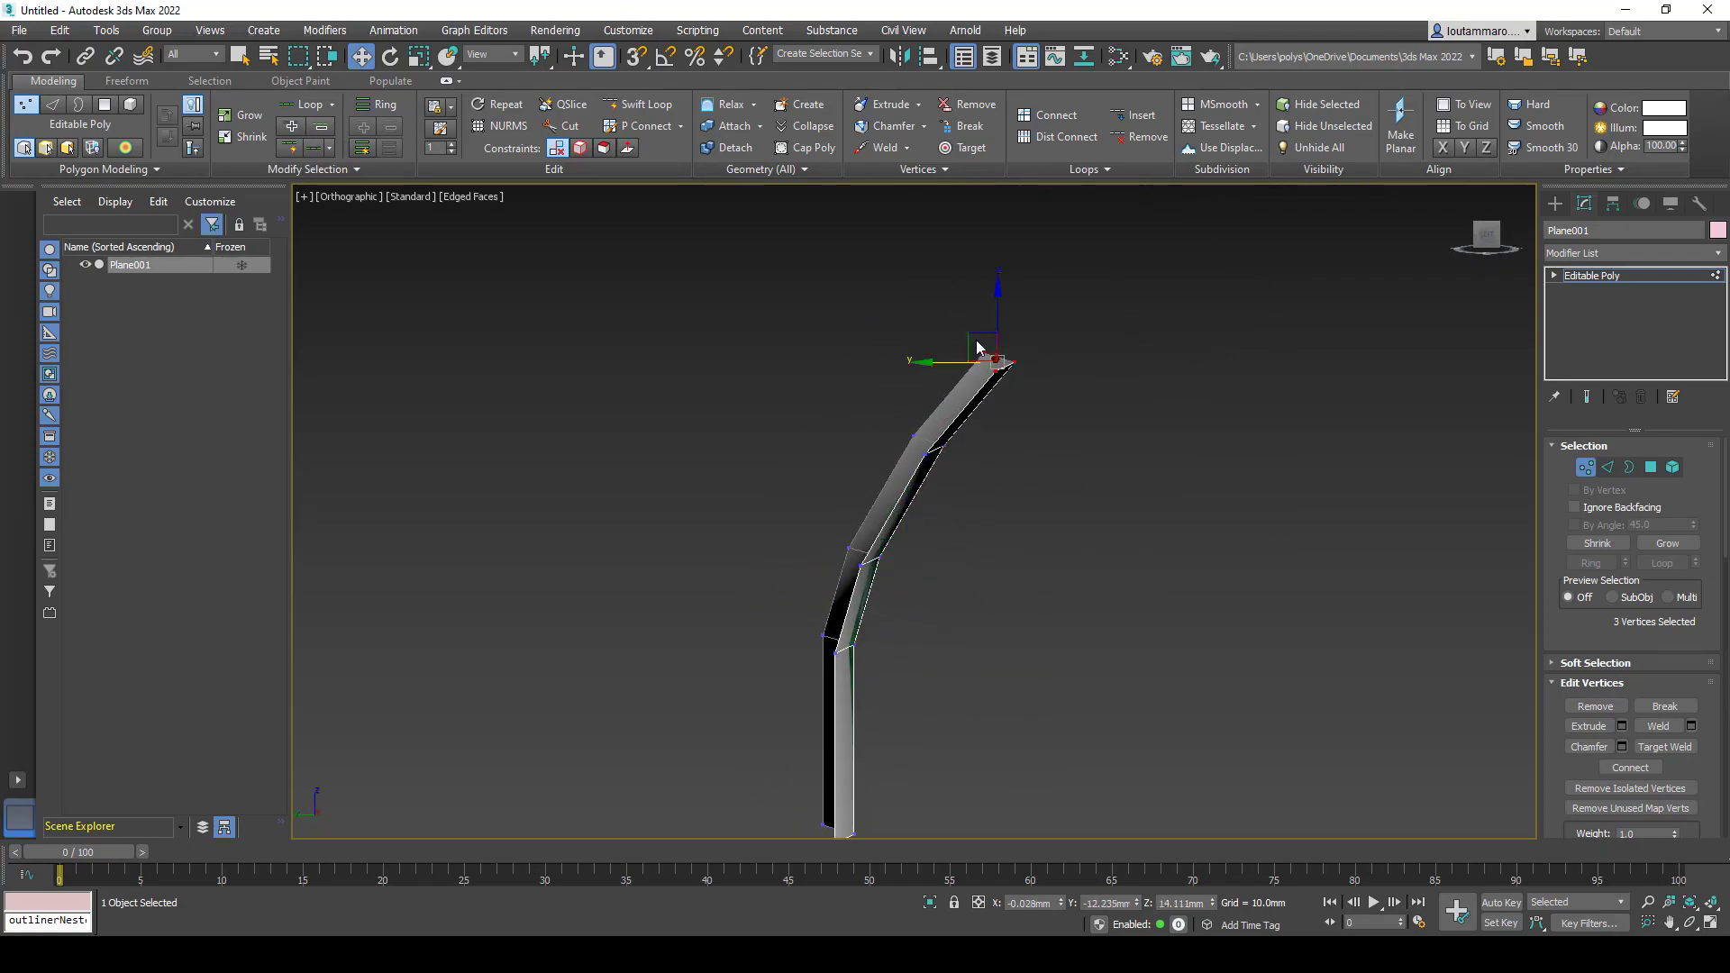
left_click_drag(984, 341, 993, 366)
left_click_drag(906, 415, 907, 423)
- Enable Preserve UVs and move the plane's right-edge vertices inward in the Front view to about X 5.3 mm, beside the leaf
middle_click_drag(840, 497, 1090, 521, "alt")
scroll(1063, 479, "down", 4)
scroll(1094, 494, "up", 2)
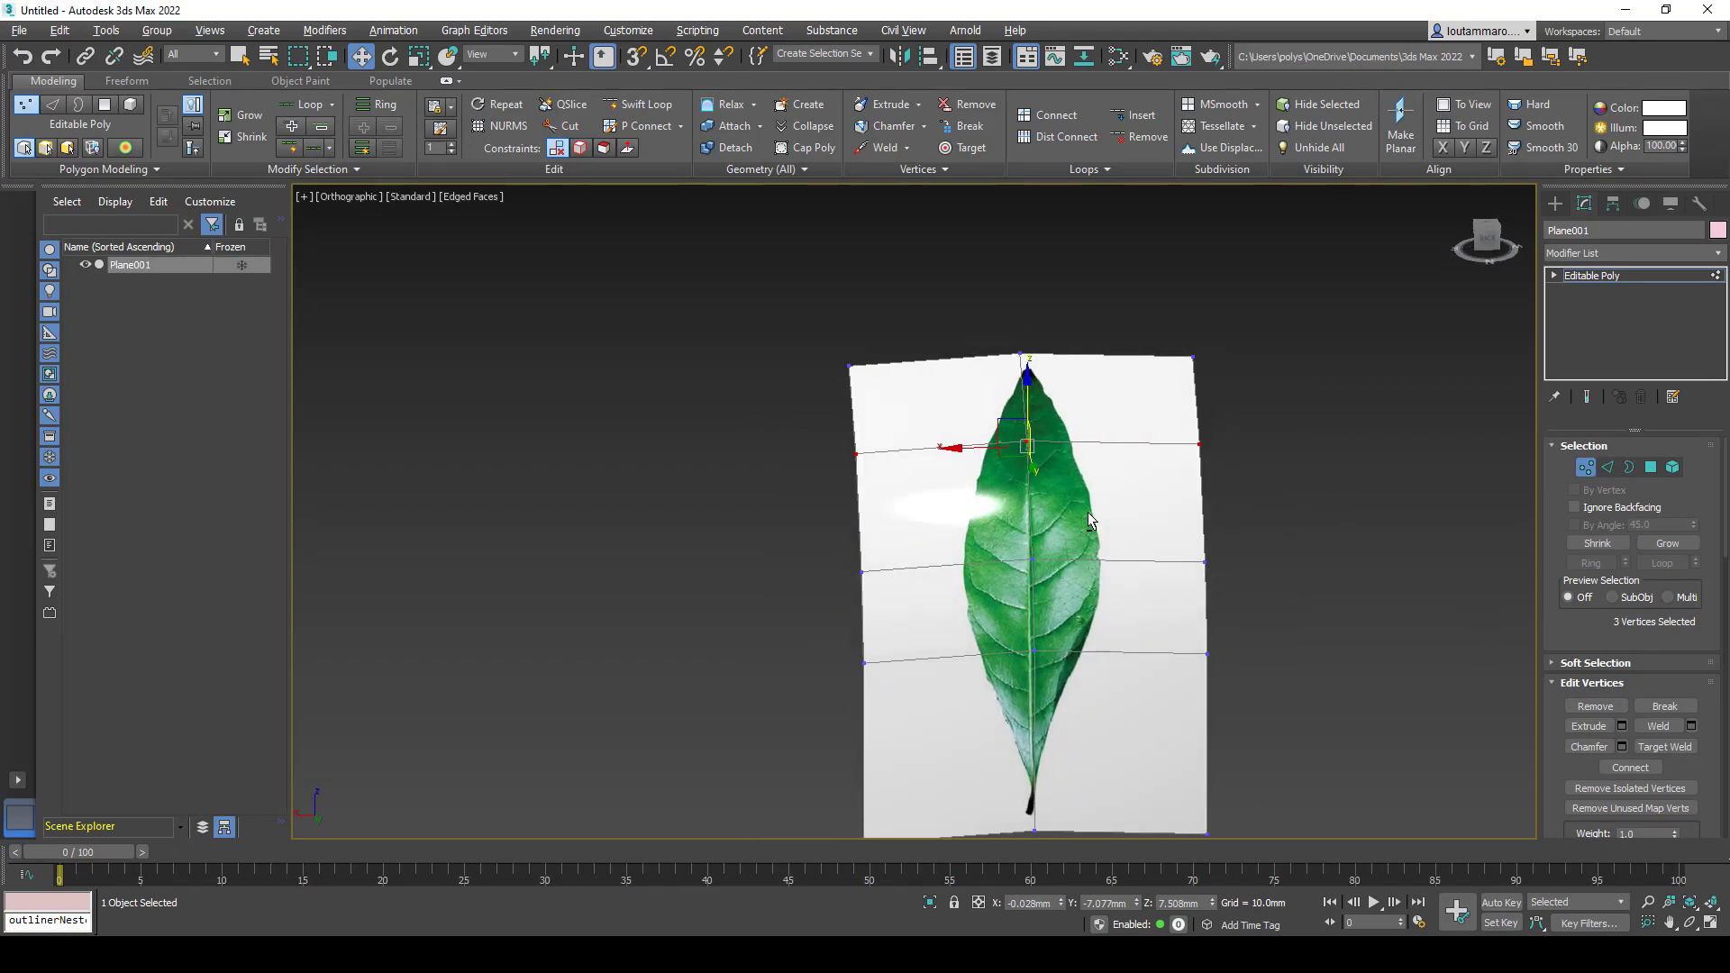
scroll(1088, 519, "down", 2)
key("f")
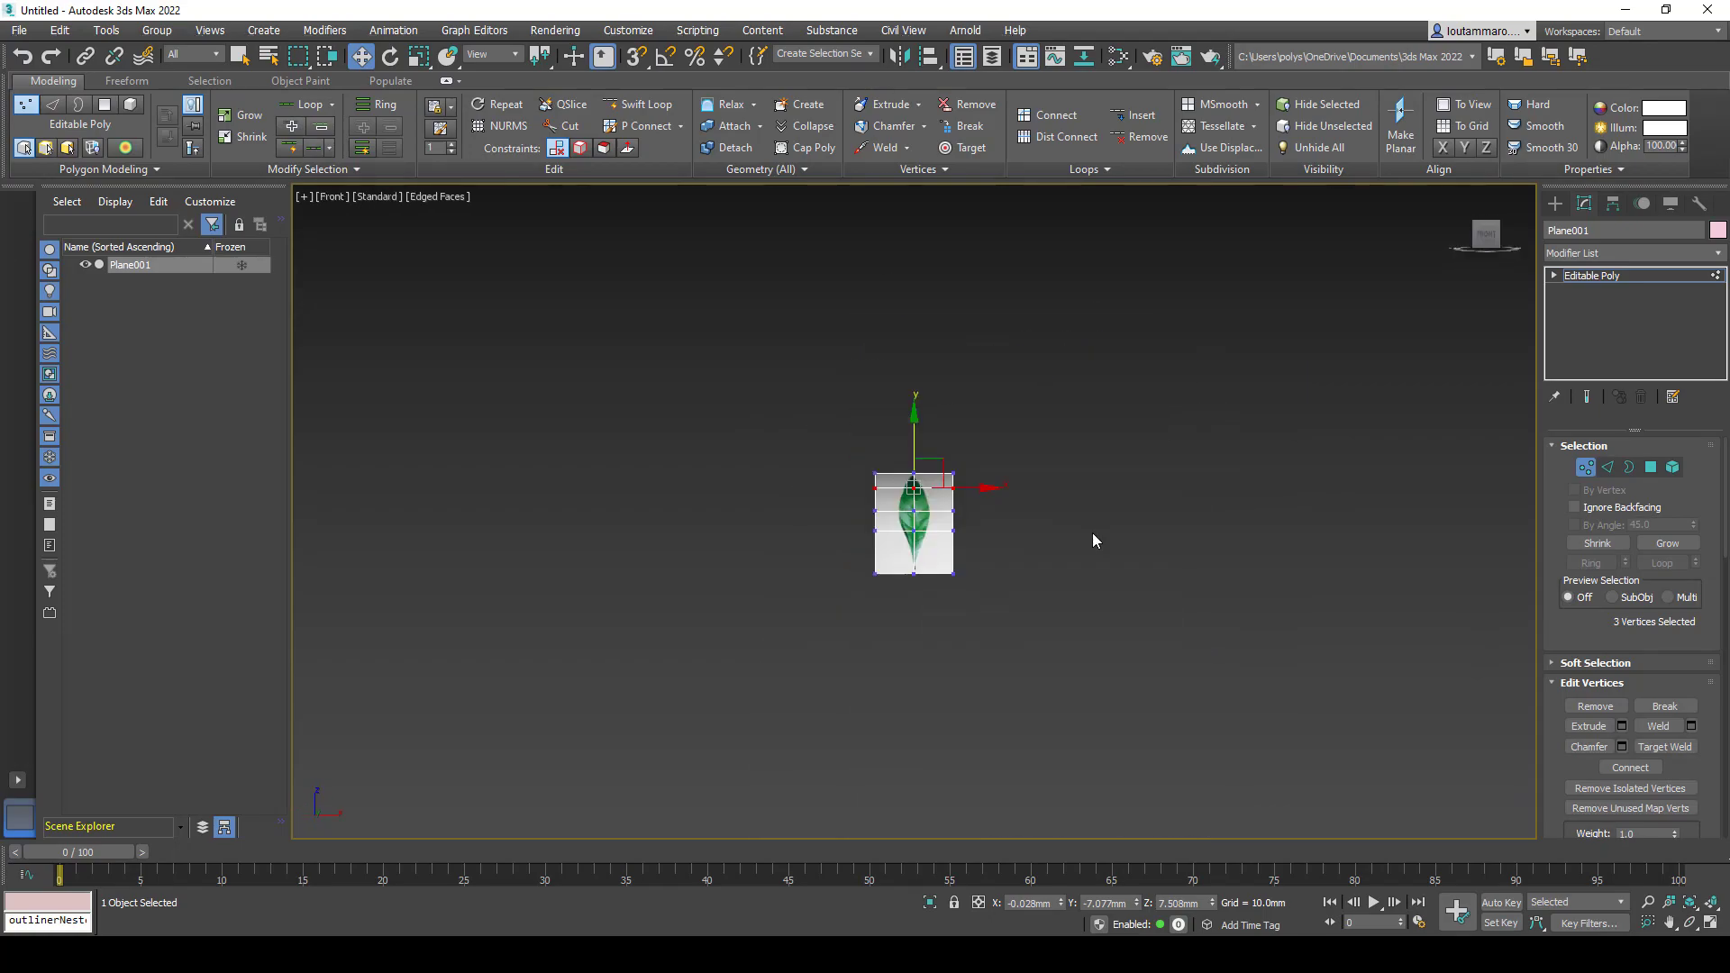
scroll(1092, 533, "up", 12)
middle_click_drag(1094, 549, 1054, 433)
scroll(1052, 451, "down", 4)
scroll(1052, 451, "down", 3)
scroll(1027, 435, "up", 2)
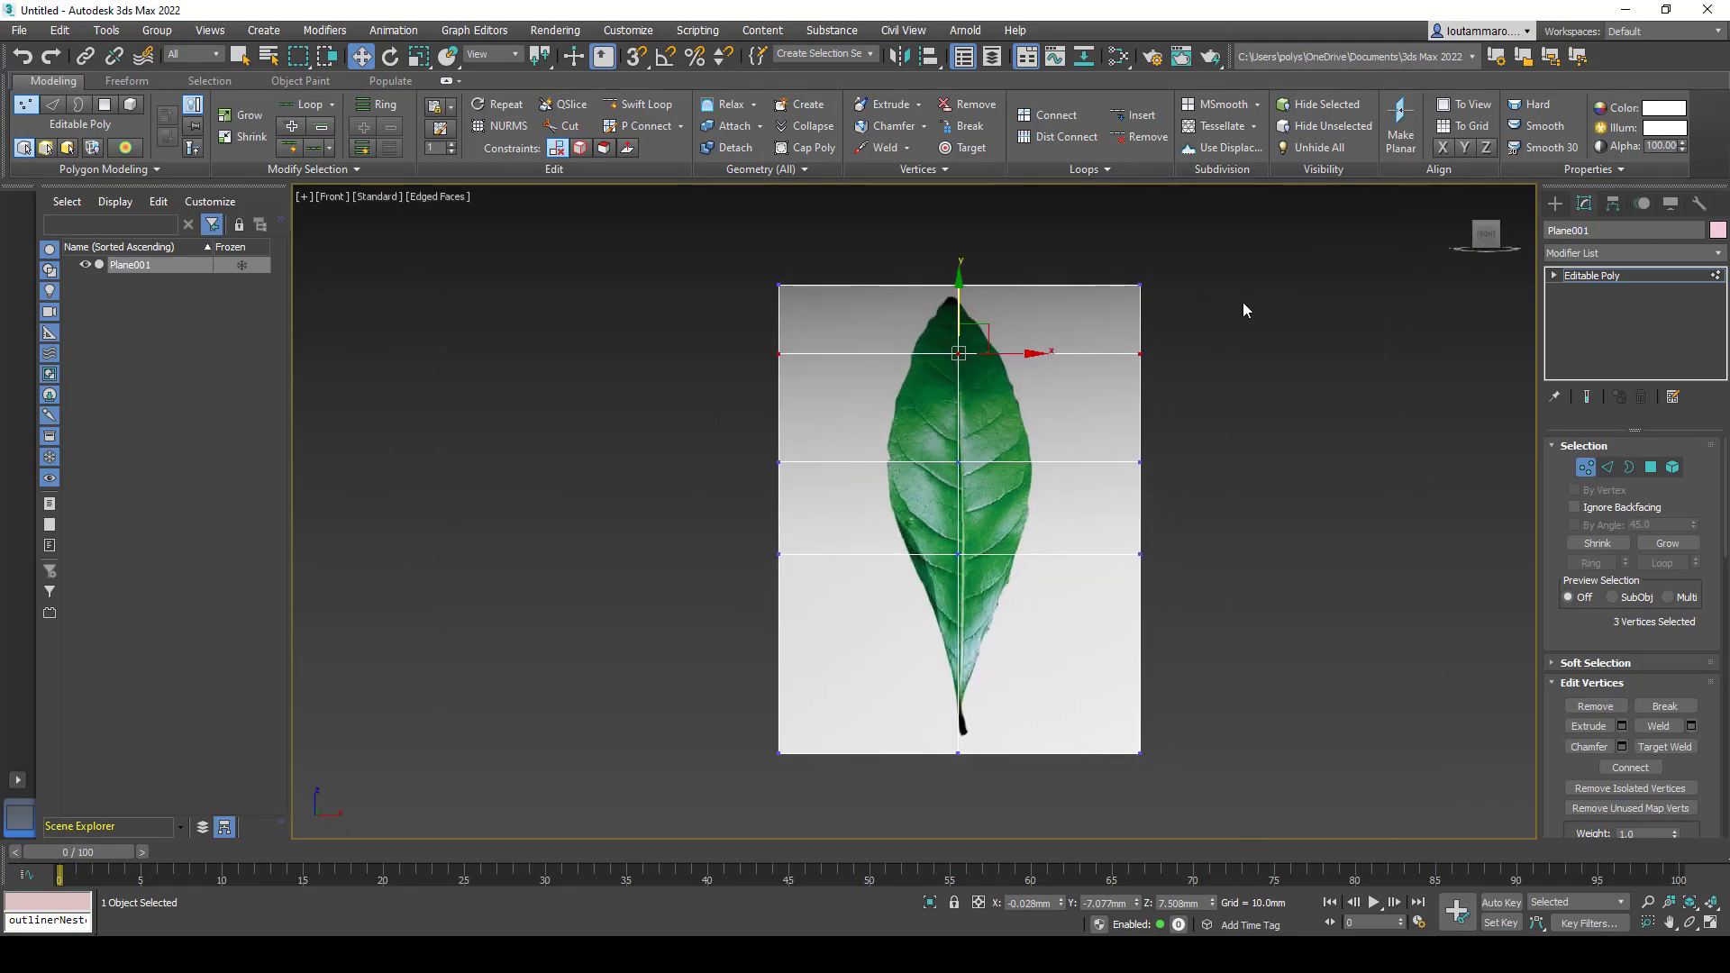
left_click(1221, 496)
scroll(1013, 396, "up", 4)
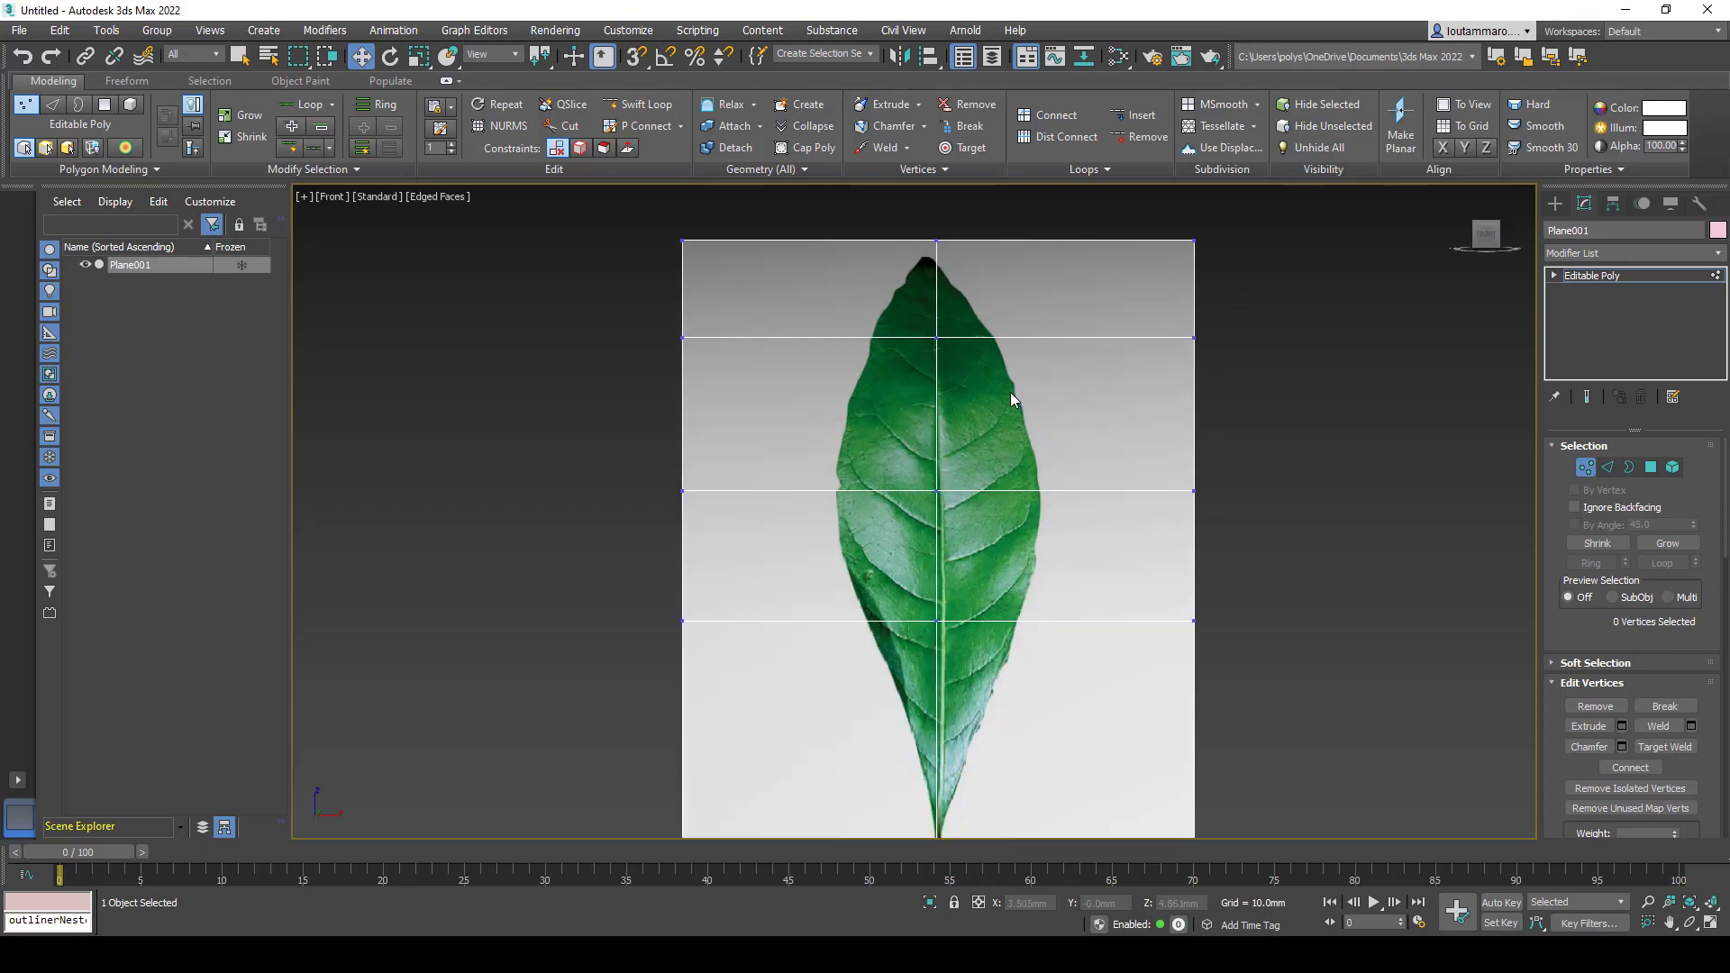
scroll(854, 406, "down", 4)
middle_click_drag(810, 392, 879, 355)
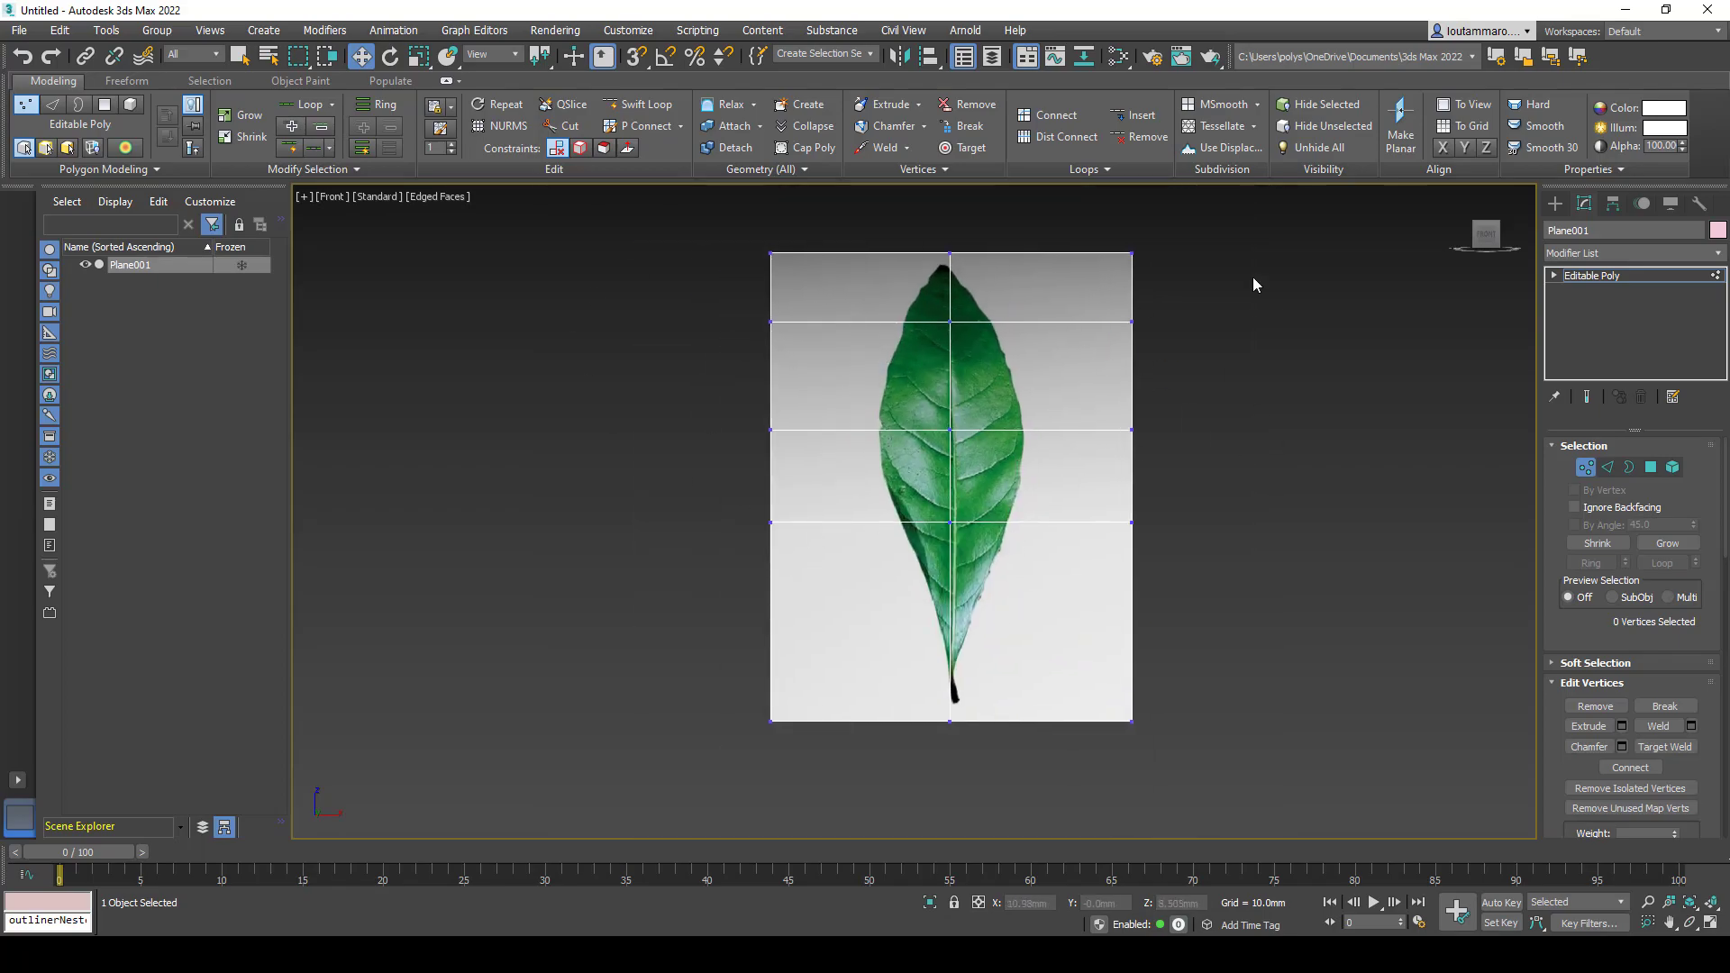
left_click_drag(1207, 241, 1117, 780)
scroll(1585, 675, "down", 3)
scroll(1588, 679, "down", 2)
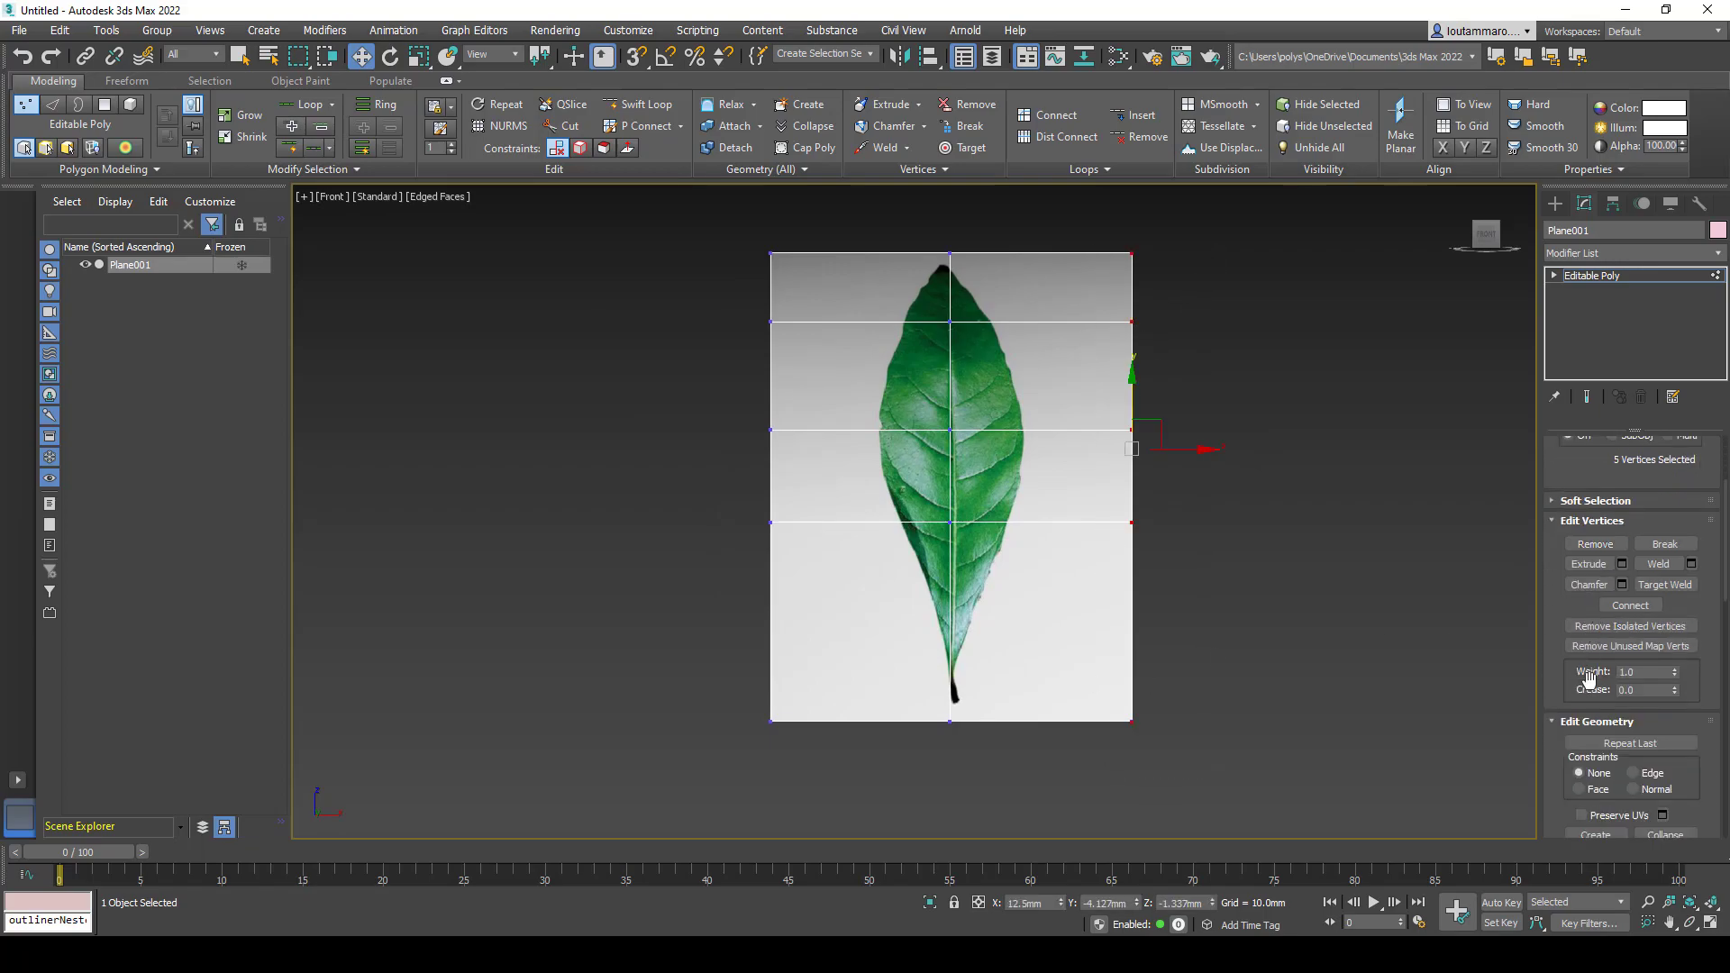
scroll(1590, 678, "down", 3)
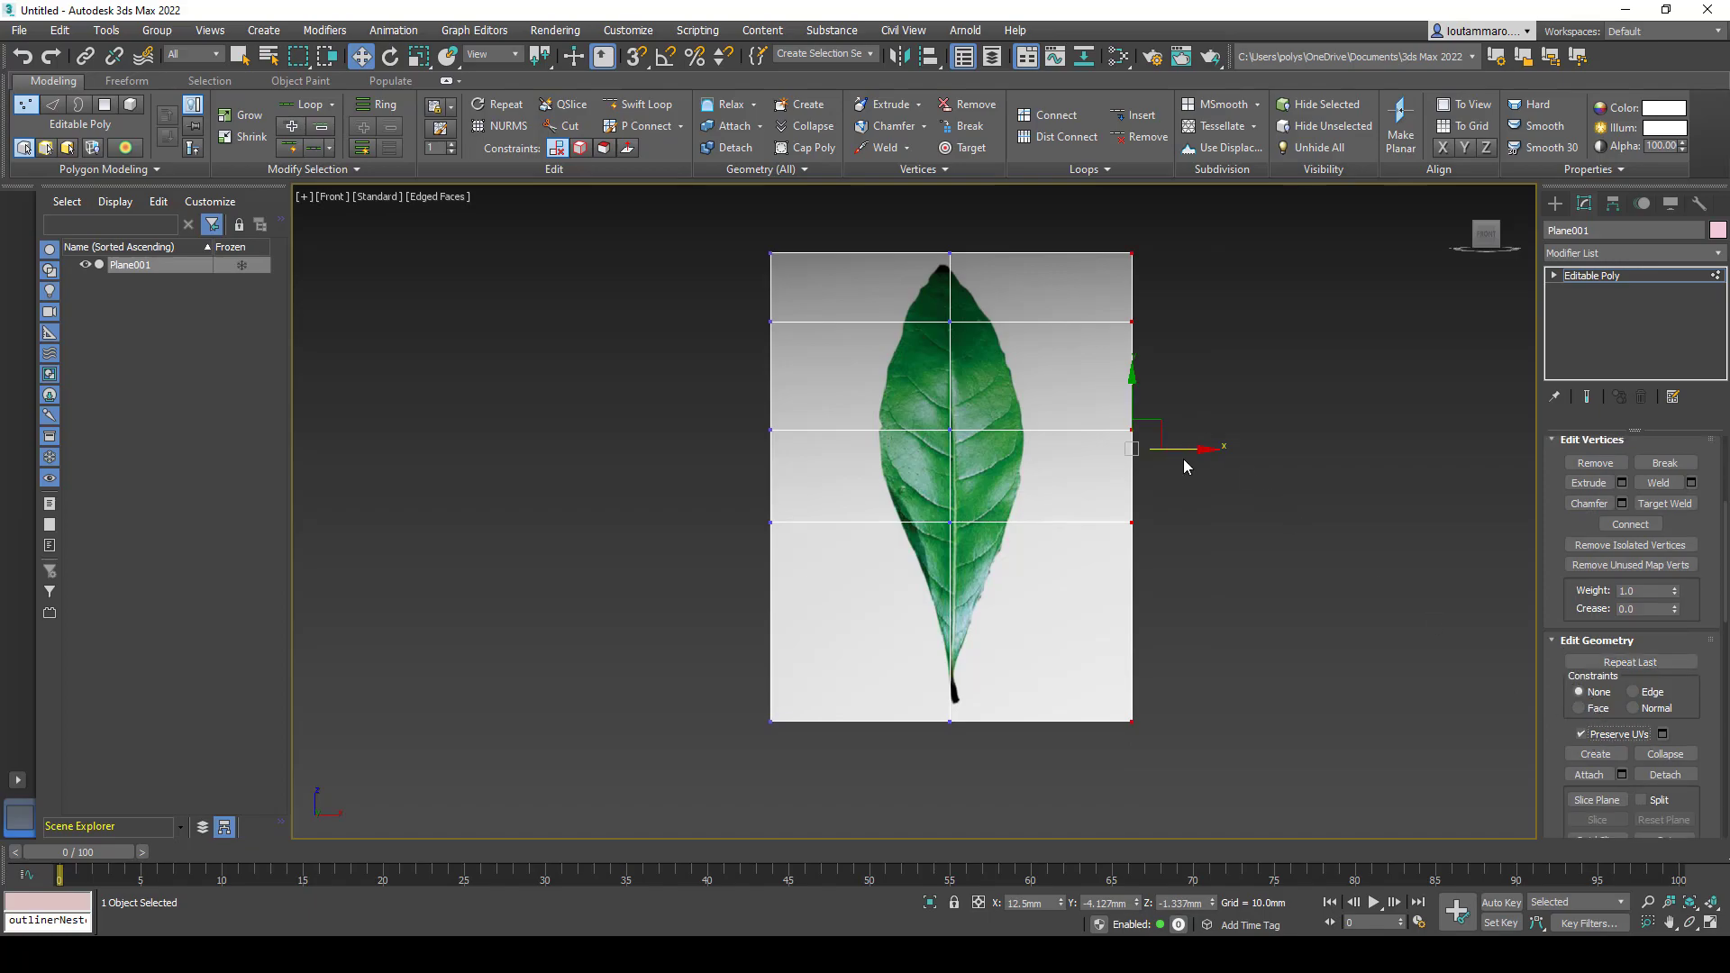
left_click_drag(1183, 450, 1072, 449)
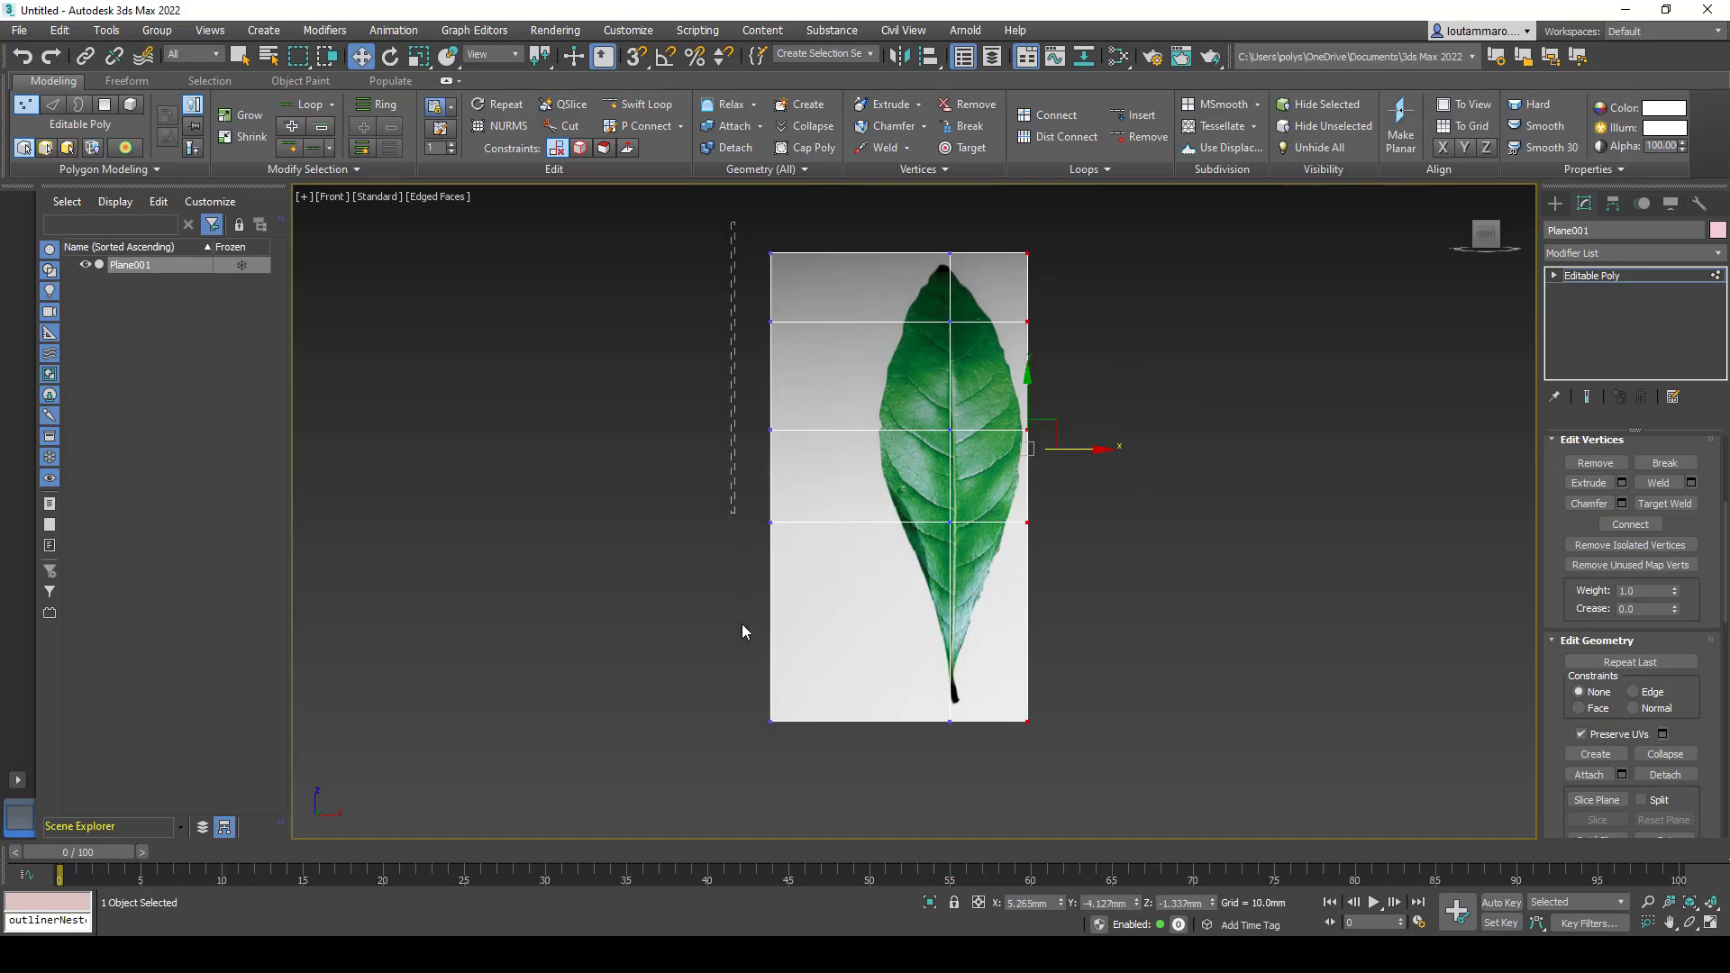
- Move the plane's left-edge vertices inward to the leaf's edge and leave vertex editing
left_click_drag(840, 455, 935, 466)
middle_click_drag(935, 468, 955, 433, "alt")
scroll(1017, 348, "up", 4)
middle_click_drag(1016, 348, 980, 408, "alt")
middle_click_drag(1100, 427, 1000, 536, "alt")
middle_click_drag(906, 566, 1018, 428, "alt")
scroll(913, 419, "down", 2)
scroll(905, 389, "up", 3)
middle_click_drag(1018, 428, 932, 405, "alt")
left_click(1115, 531)
left_click(1598, 278)
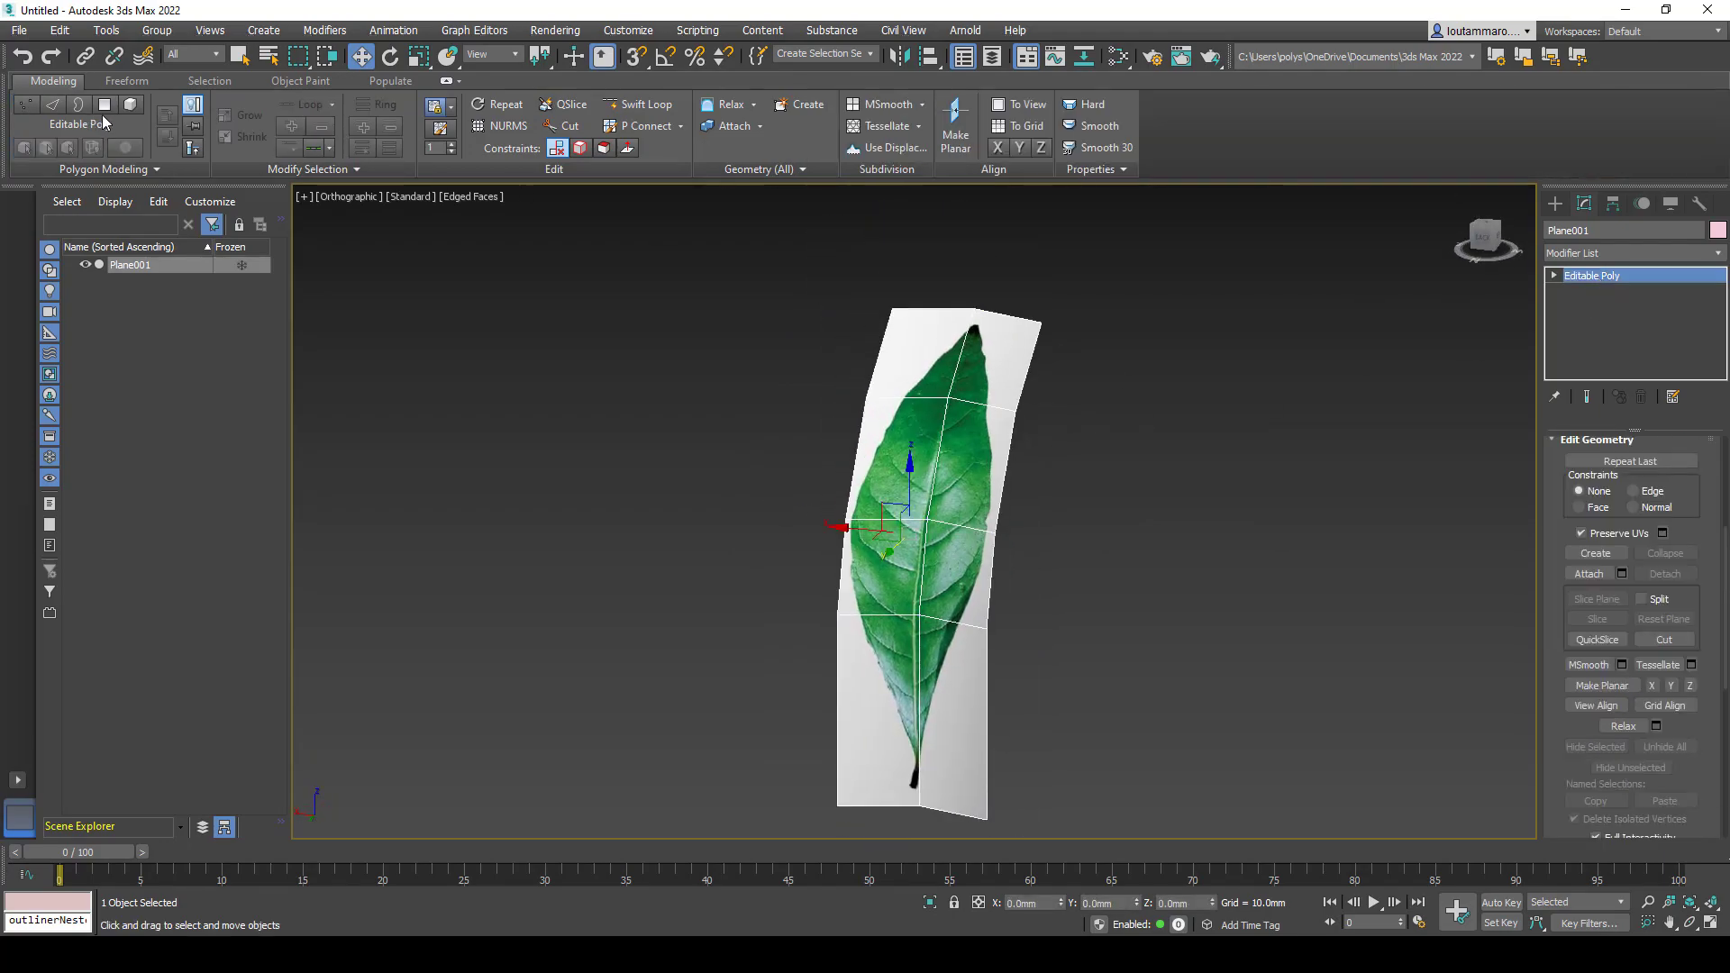
- Export the leaf plane as an FBX file named leaf geo to the Downloads folder, keeping the current export options
left_click(12, 31)
mouse_move(54, 294)
left_click(271, 317)
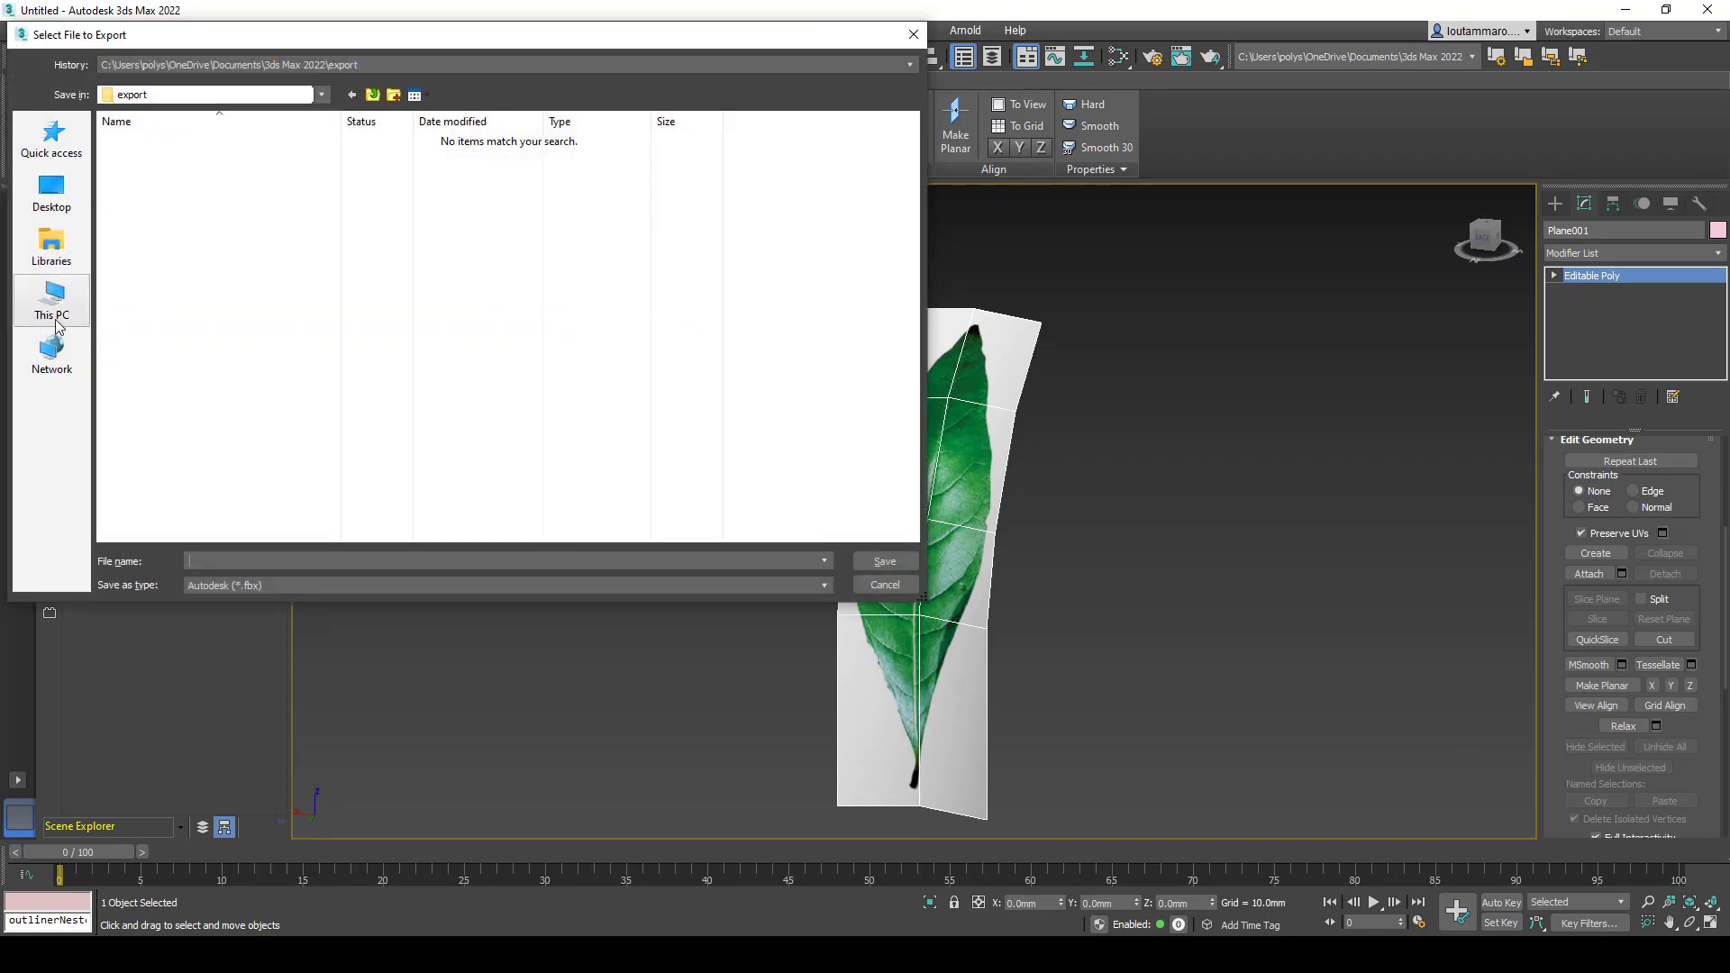
left_click(56, 322)
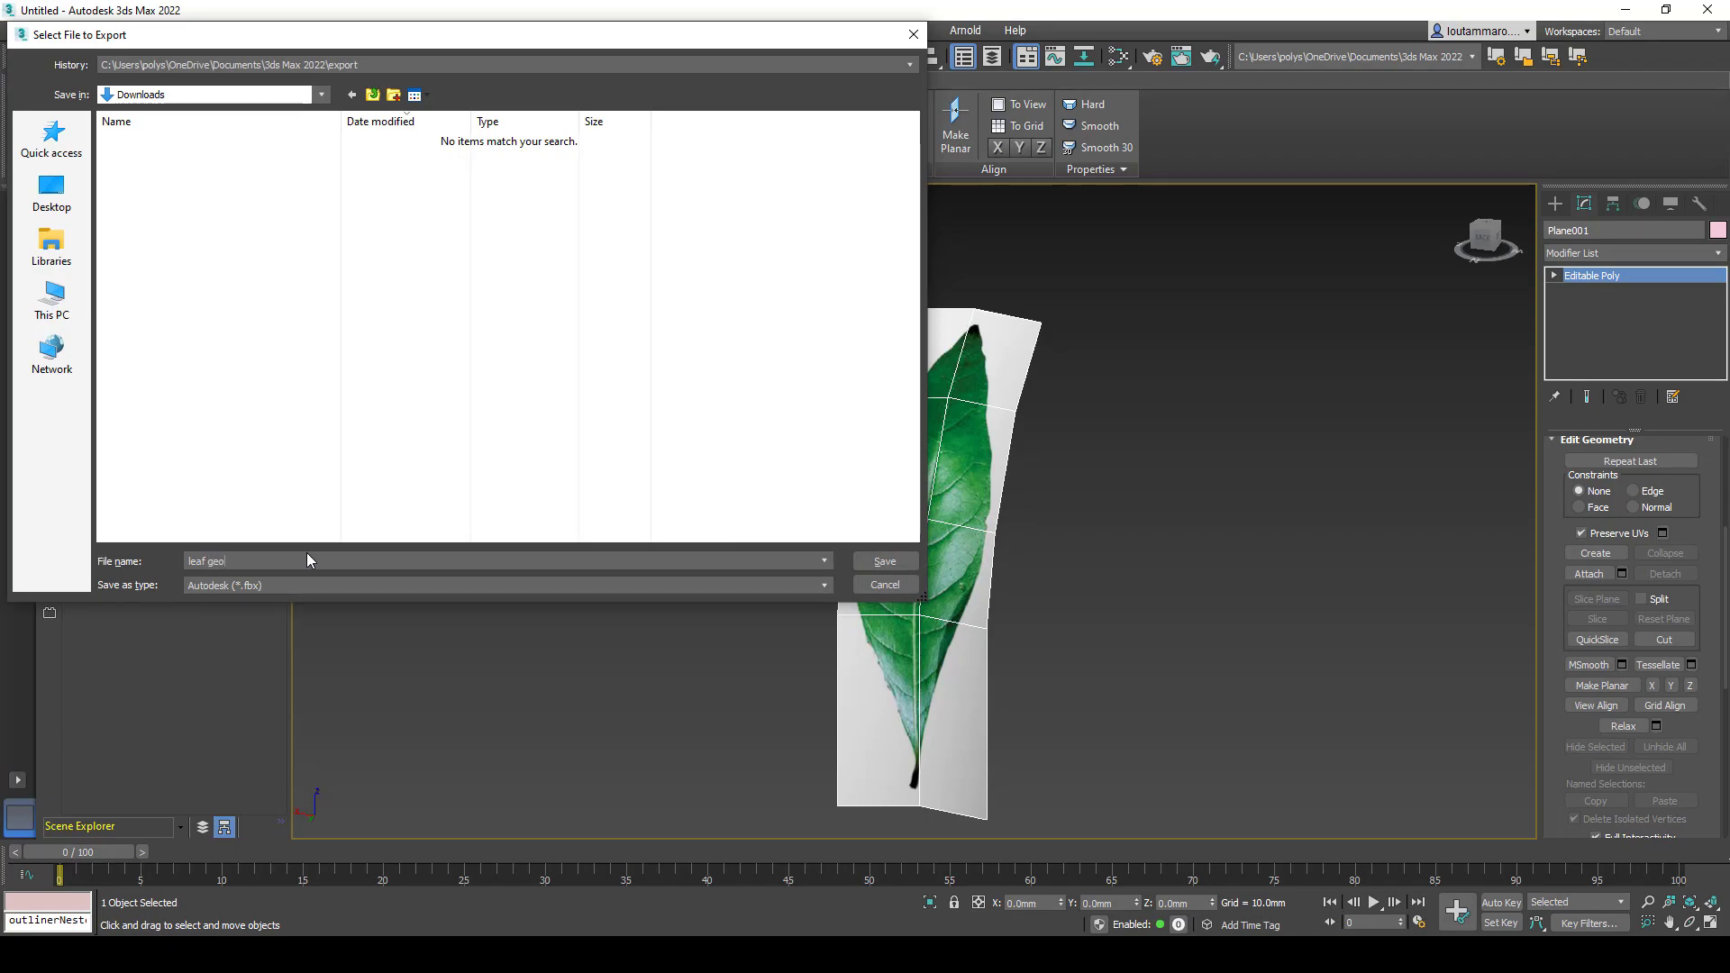
left_click(885, 562)
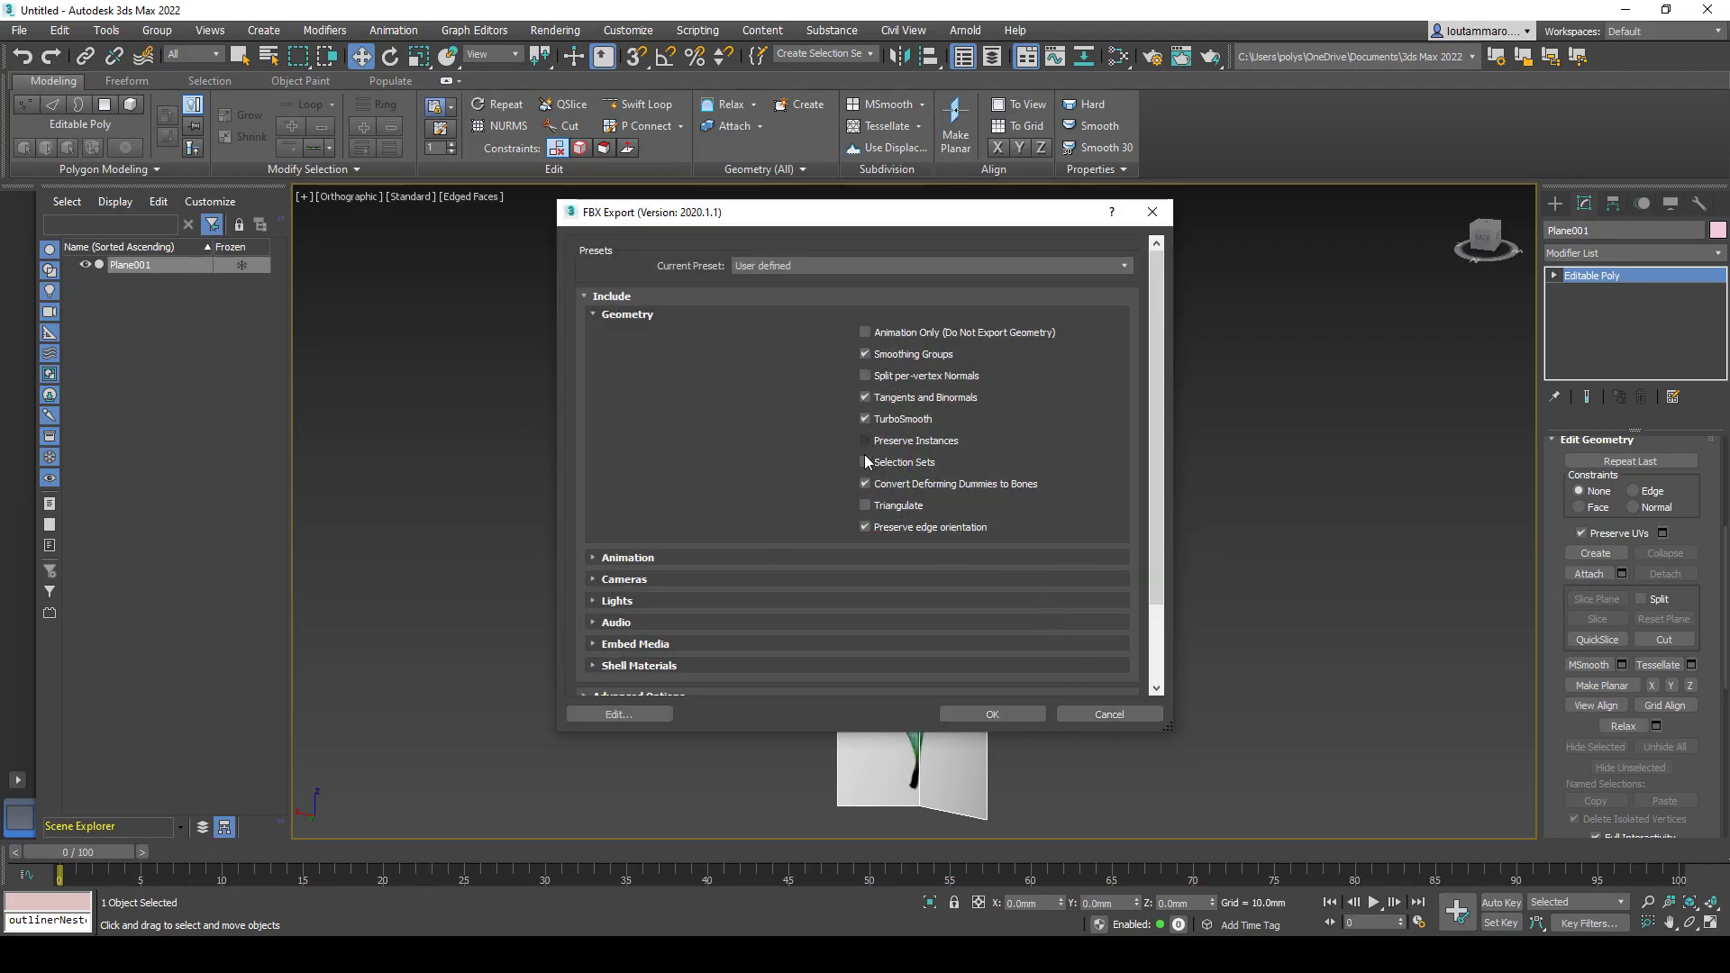
left_click(1024, 719)
key("q")
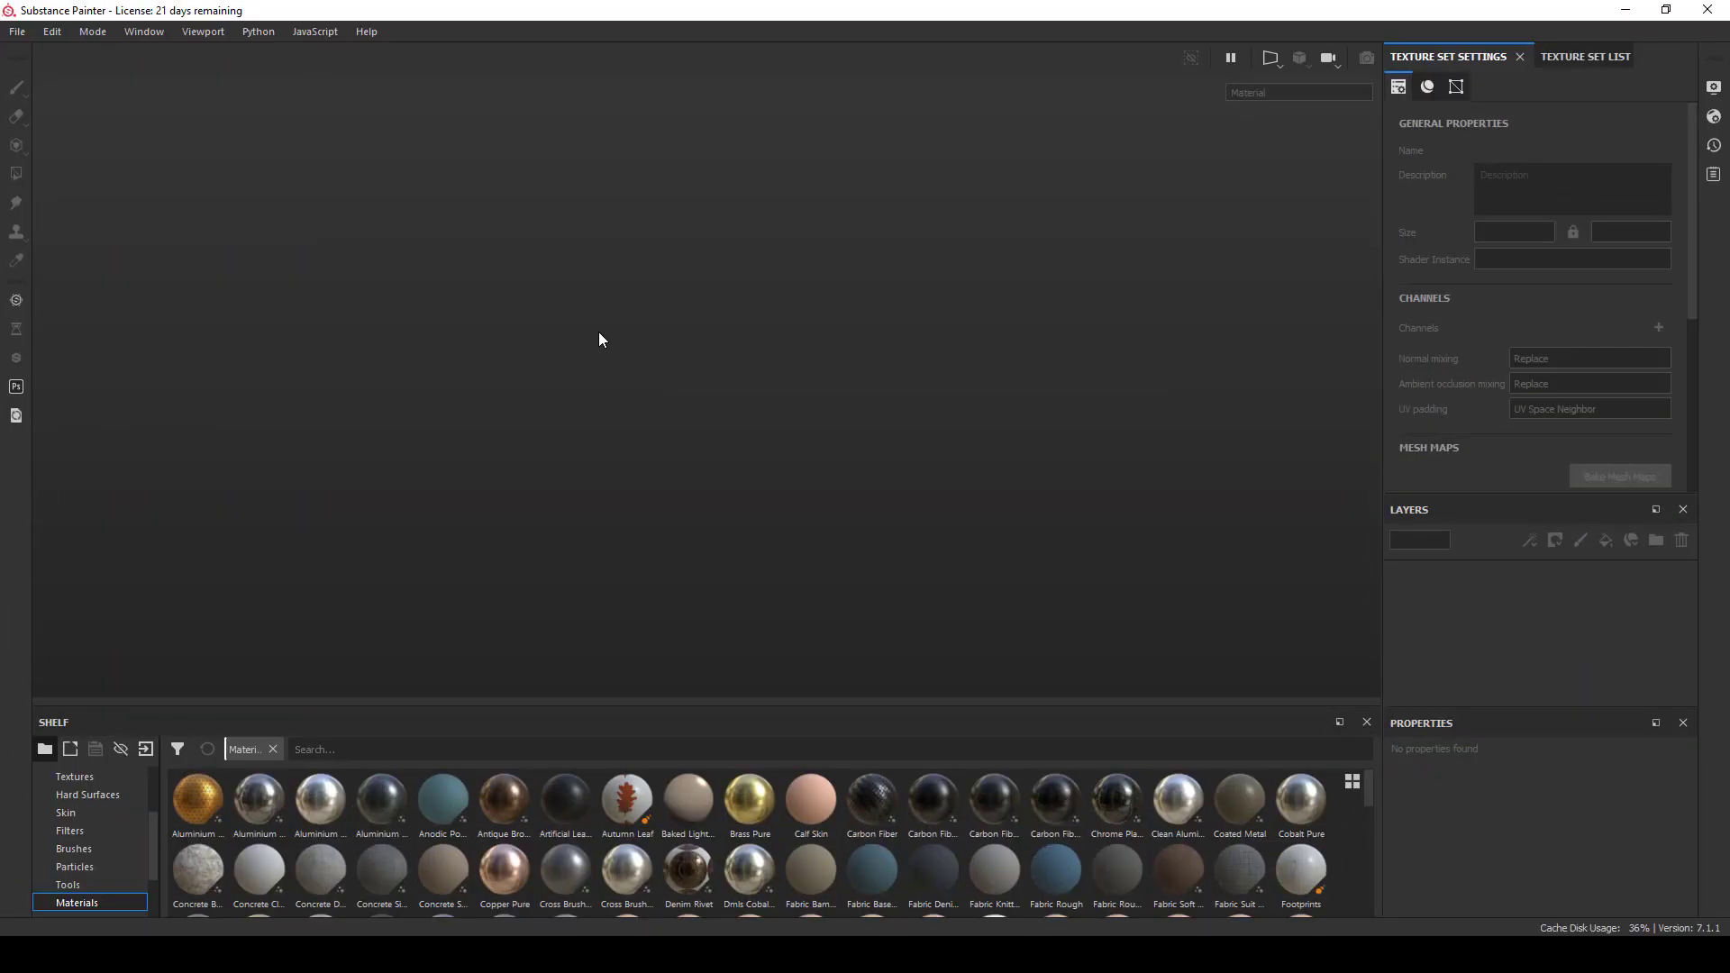
- Switch to Substance Painter and start a new project with the document resolution set to 2048
left_click(18, 31)
left_click(38, 51)
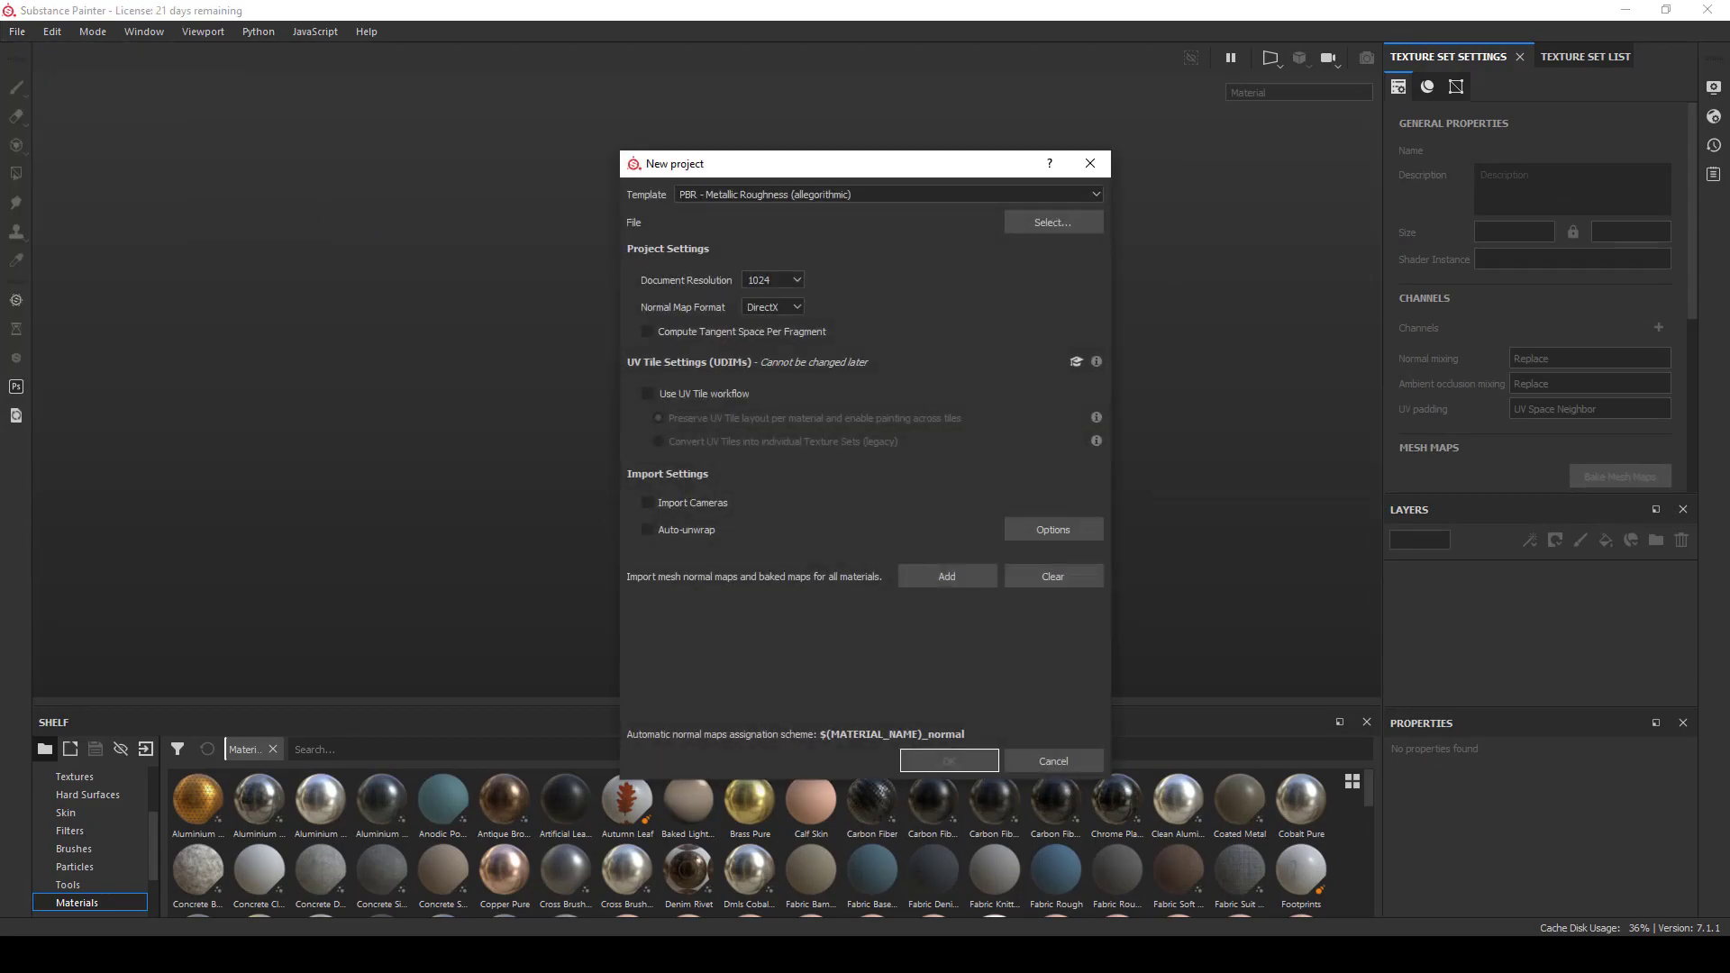
left_click(794, 285)
left_click(759, 340)
- Load leaf geo.fbx from Downloads as the project mesh, create the project and inspect the mesh
left_click(1036, 220)
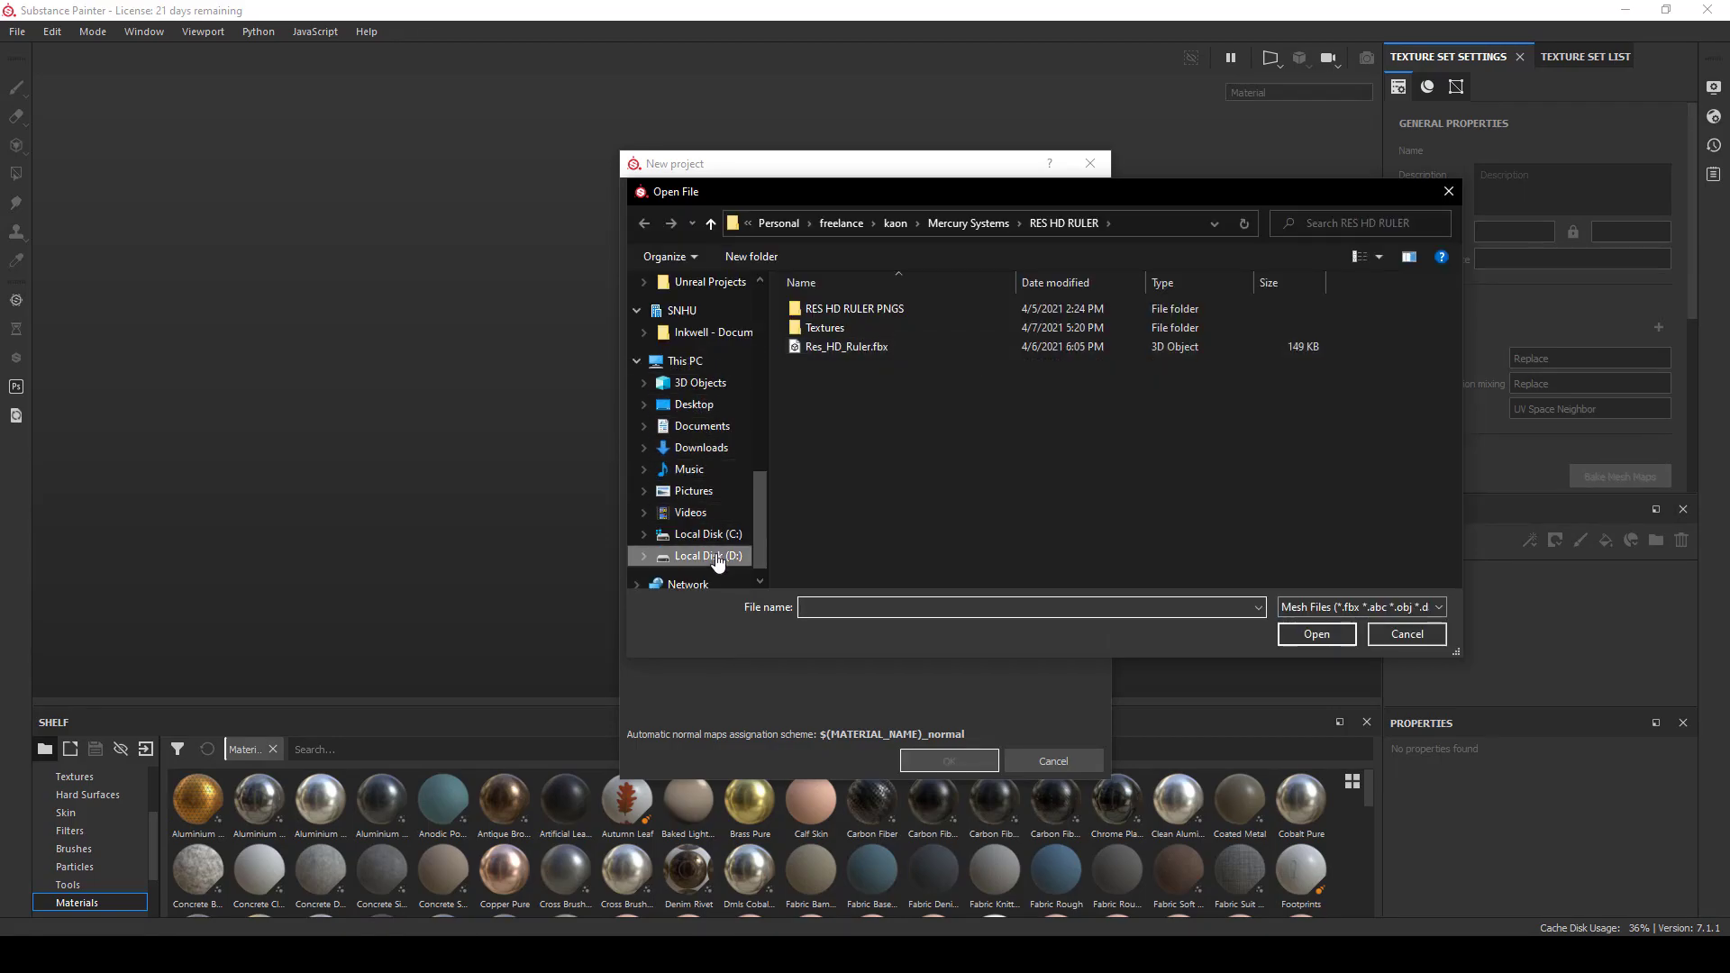
left_click(701, 447)
left_click(876, 312)
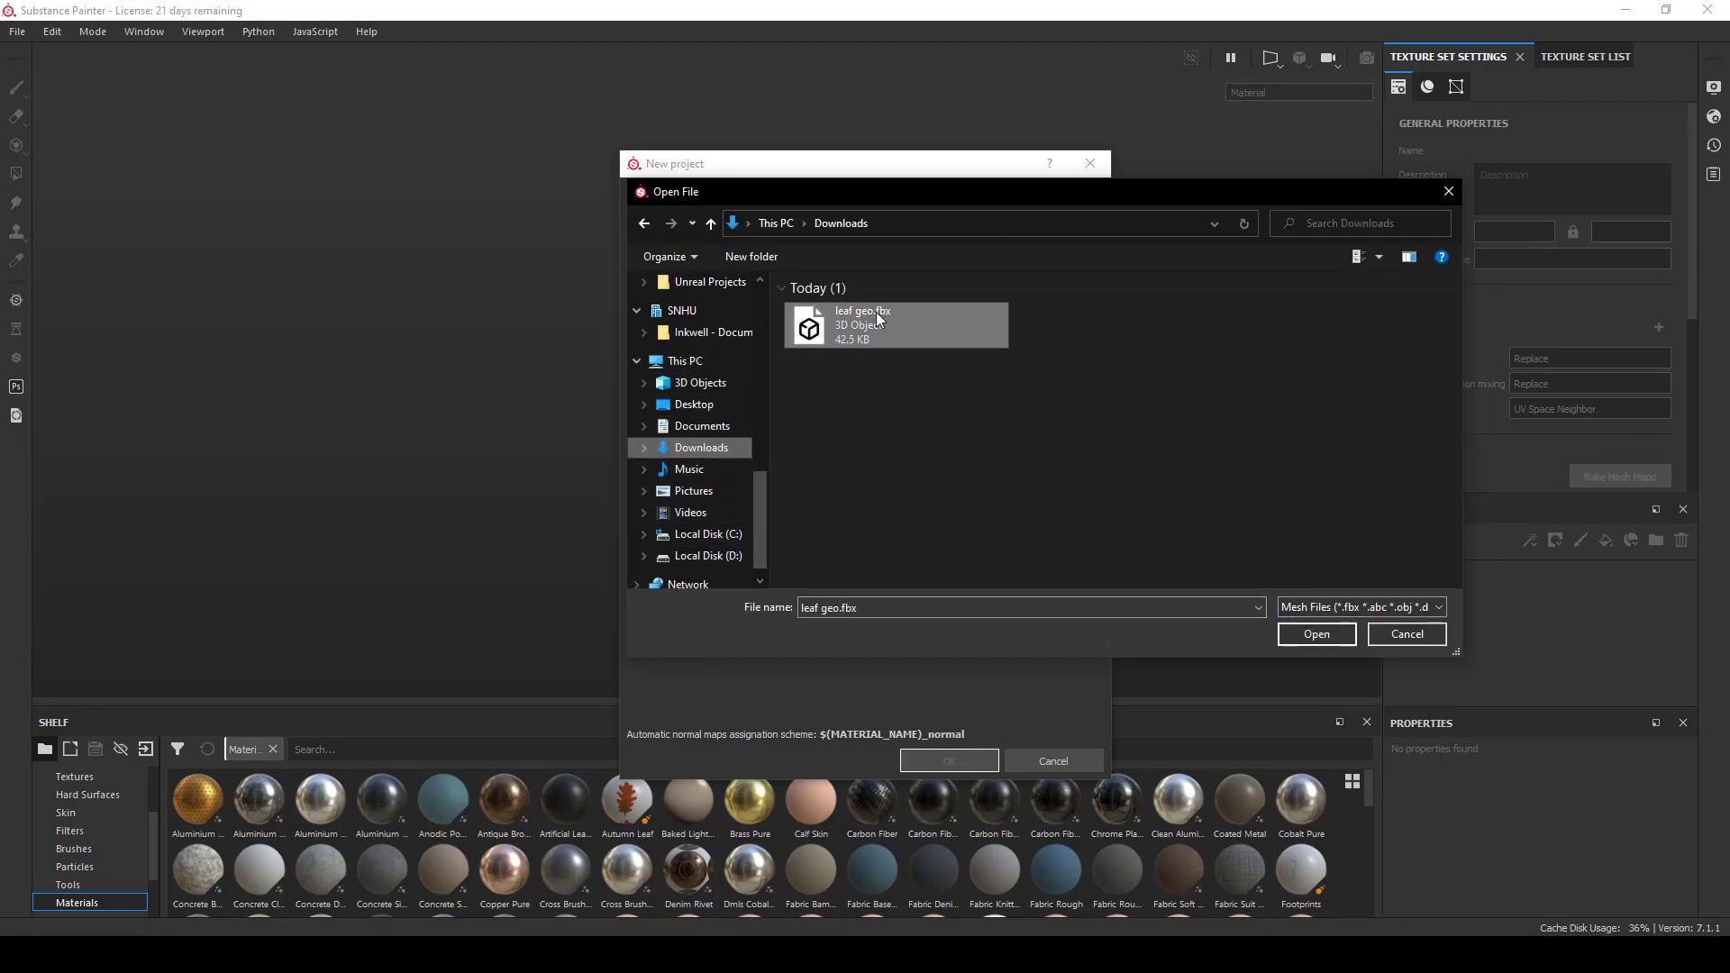
left_click(1305, 631)
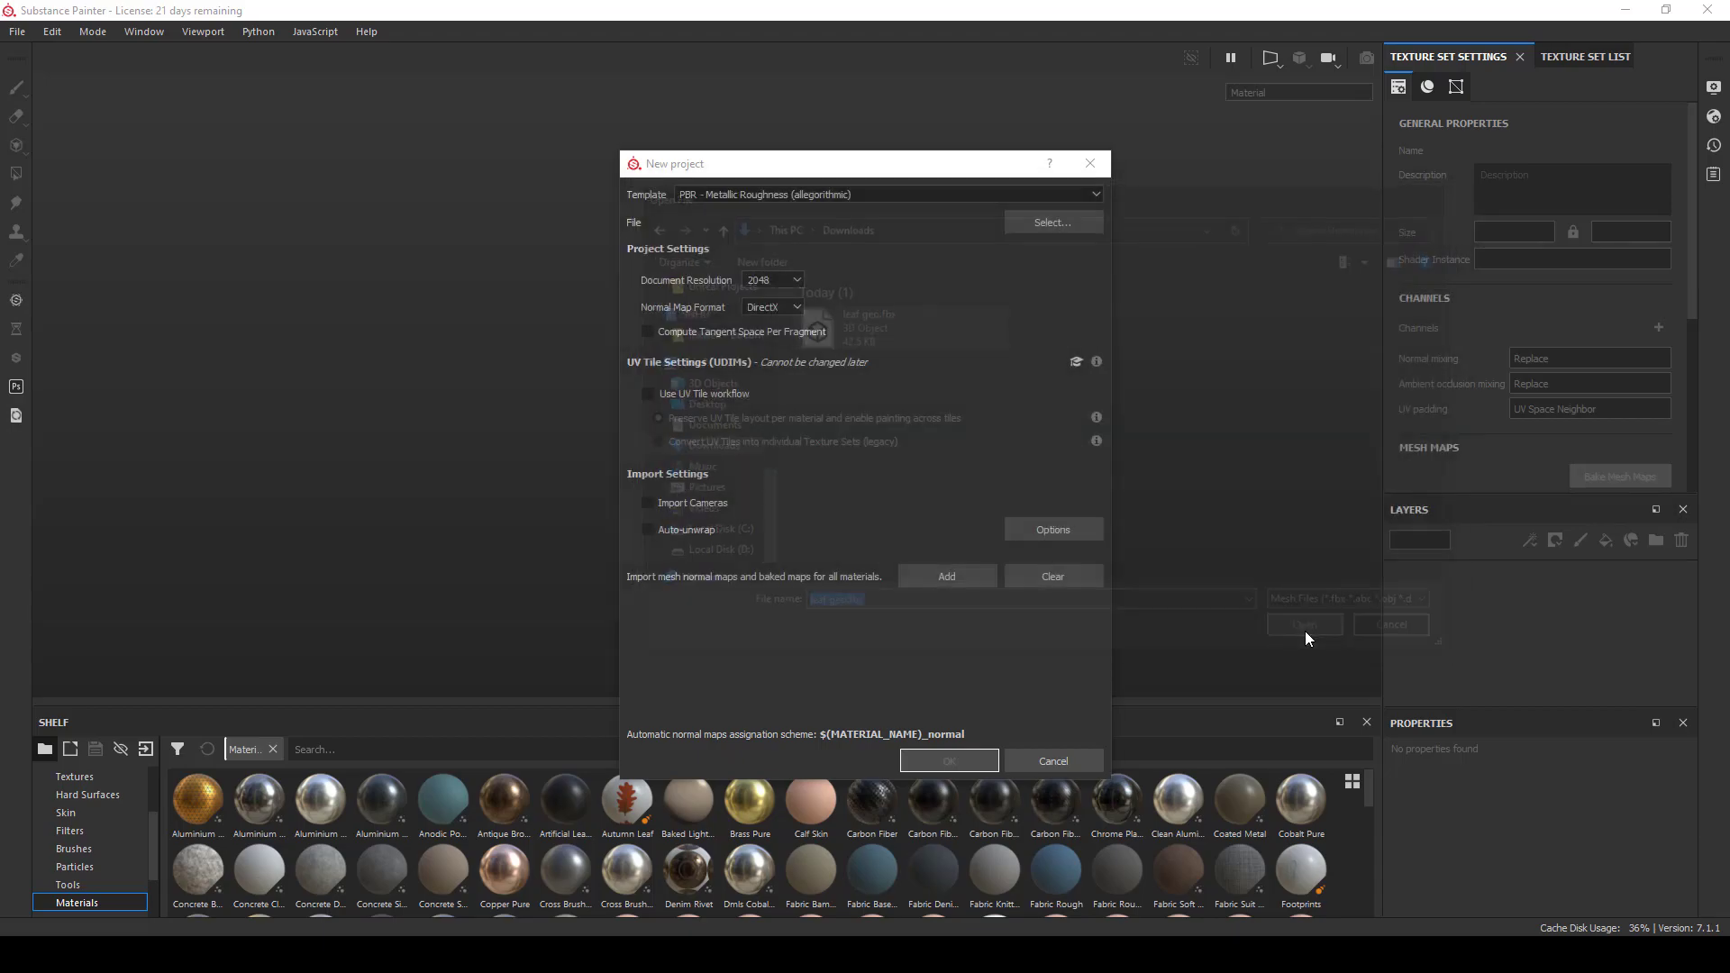
left_click(955, 766)
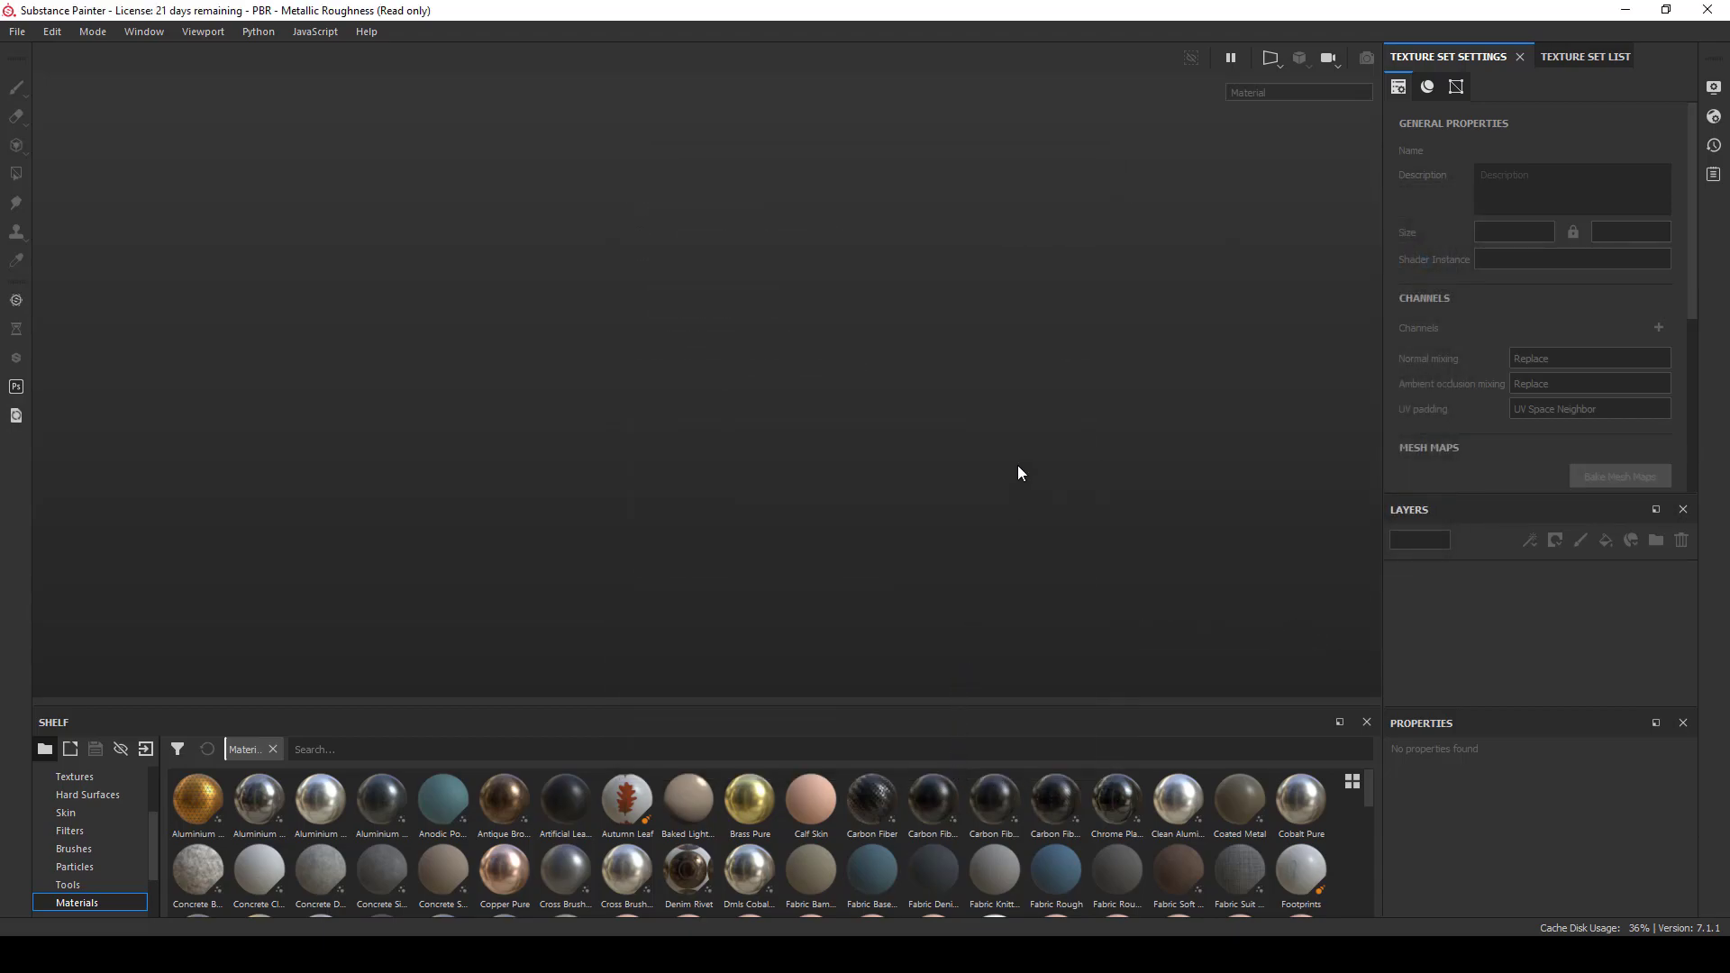
mouse_move(684, 334)
left_mouse_down("alt")
mouse_move(690, 422)
mouse_move(913, 434)
mouse_move(833, 466)
mouse_move(587, 436)
mouse_move(344, 285)
mouse_move(621, 434)
mouse_move(325, 552)
mouse_move(684, 436)
mouse_move(1027, 256)
mouse_move(1108, 328)
mouse_move(991, 543)
mouse_move(1520, 539)
mouse_move(810, 456)
mouse_move(718, 544)
mouse_move(829, 401)
mouse_move(1035, 333)
mouse_move(1274, 347)
mouse_move(901, 451)
mouse_move(839, 501)
mouse_move(1127, 553)
mouse_move(1317, 549)
mouse_move(919, 509)
left_mouse_up("alt")
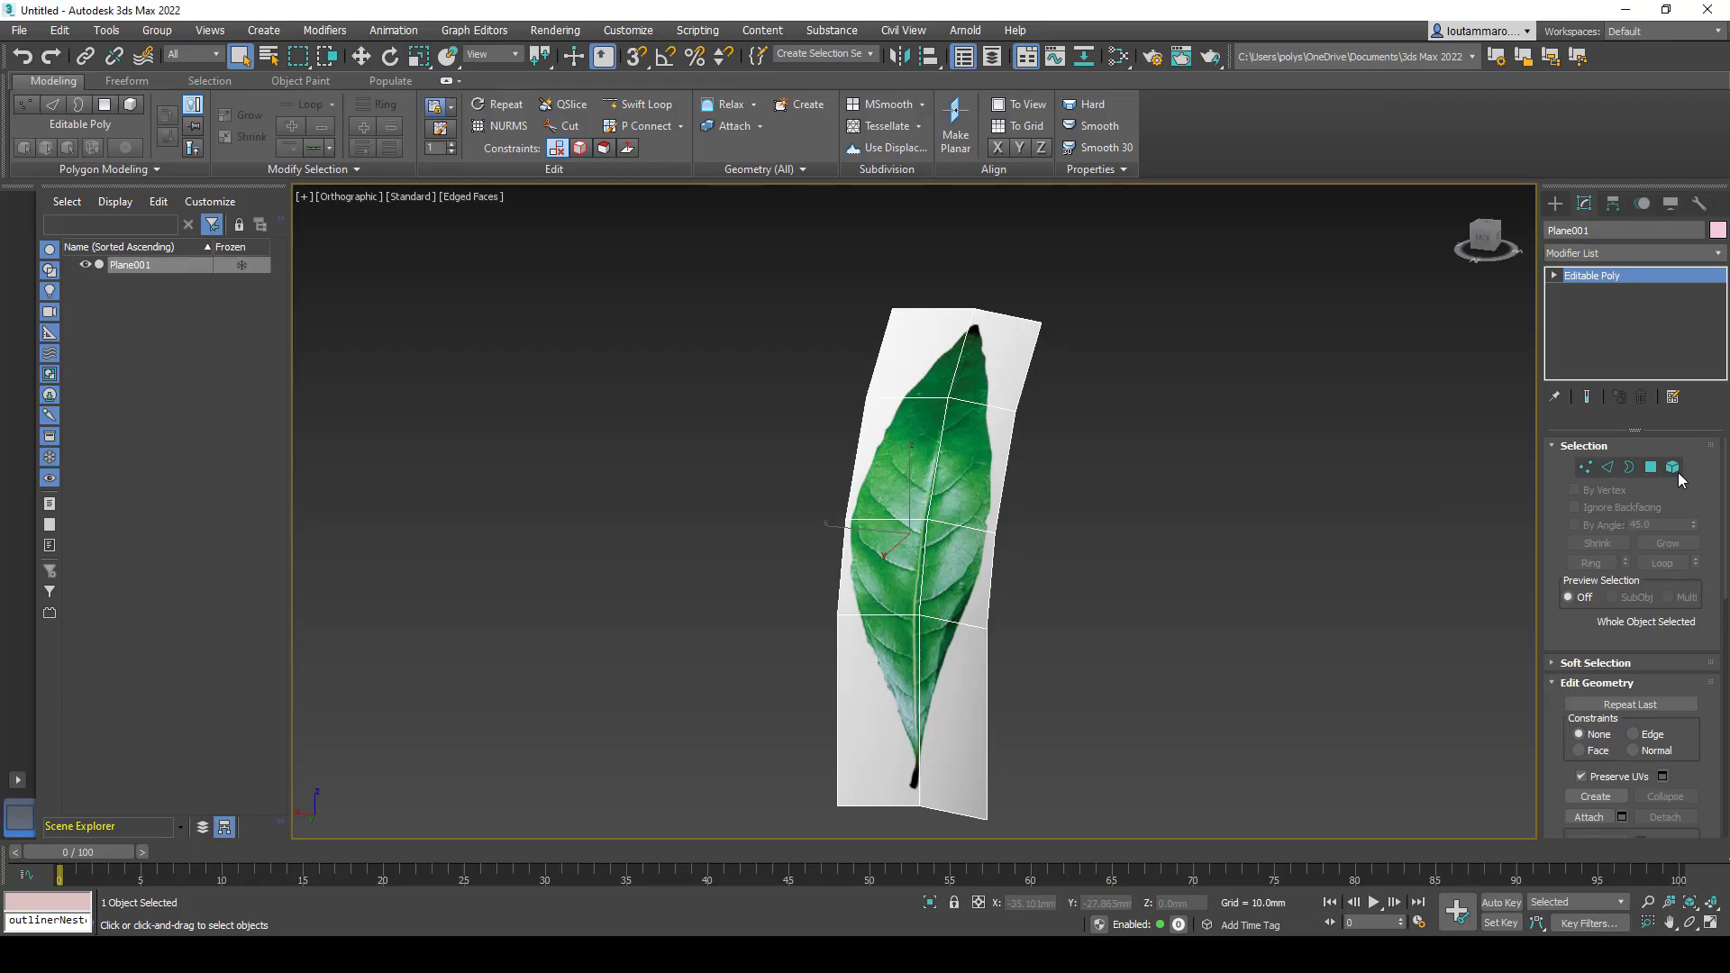
- Switch back to 3ds Max, select the whole leaf plane at element level and inspect both its sides
left_click(1672, 467)
left_click(937, 558)
middle_click_drag(991, 535, 738, 492, "alt")
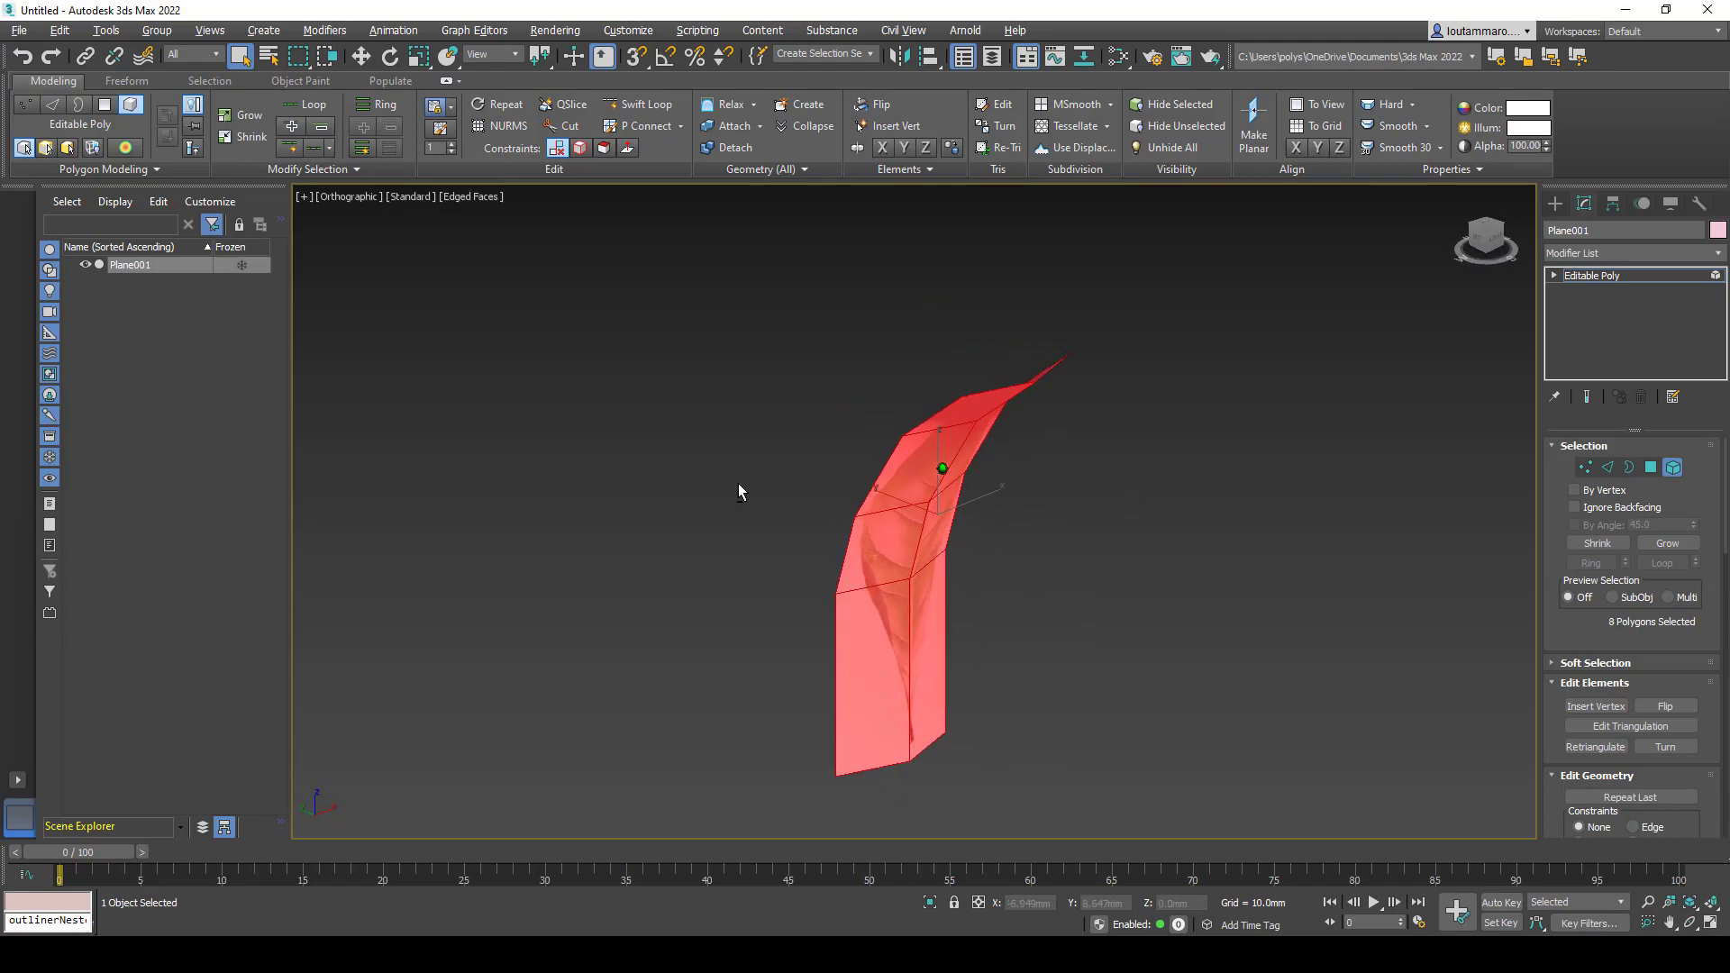
middle_click_drag(866, 487, 1014, 482, "alt")
- Check the Backface Cull display option in the leaf plane's object properties and inspect the plane's back
right_click(863, 422)
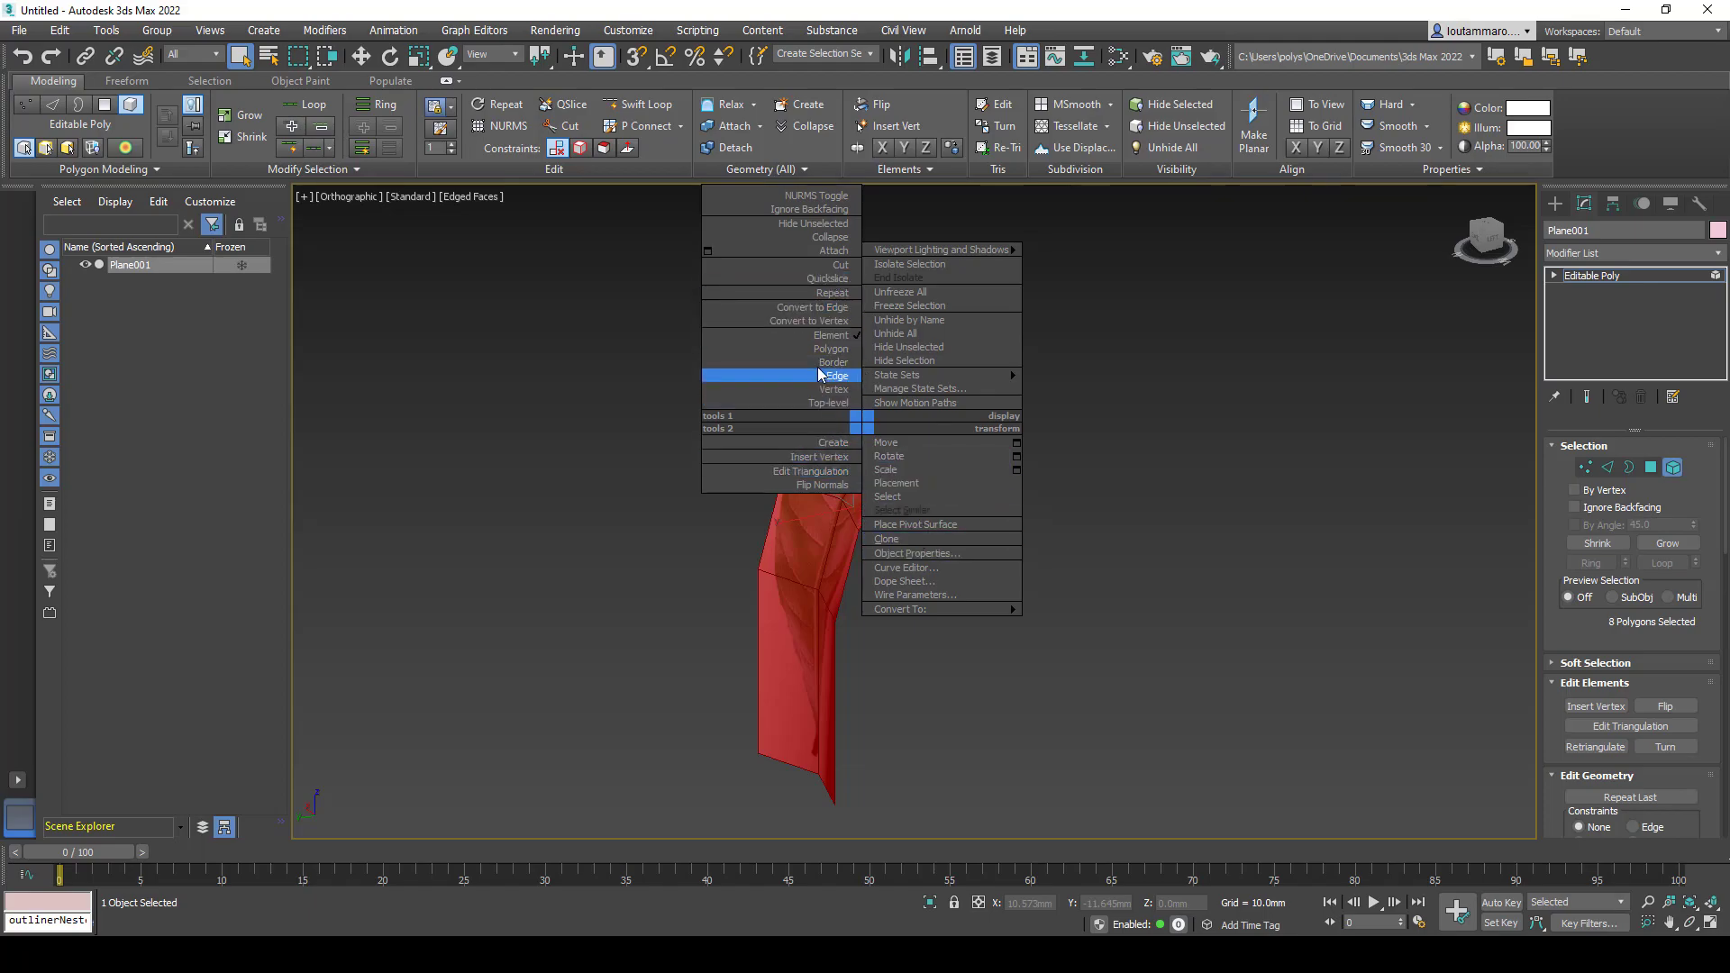
left_click(805, 643)
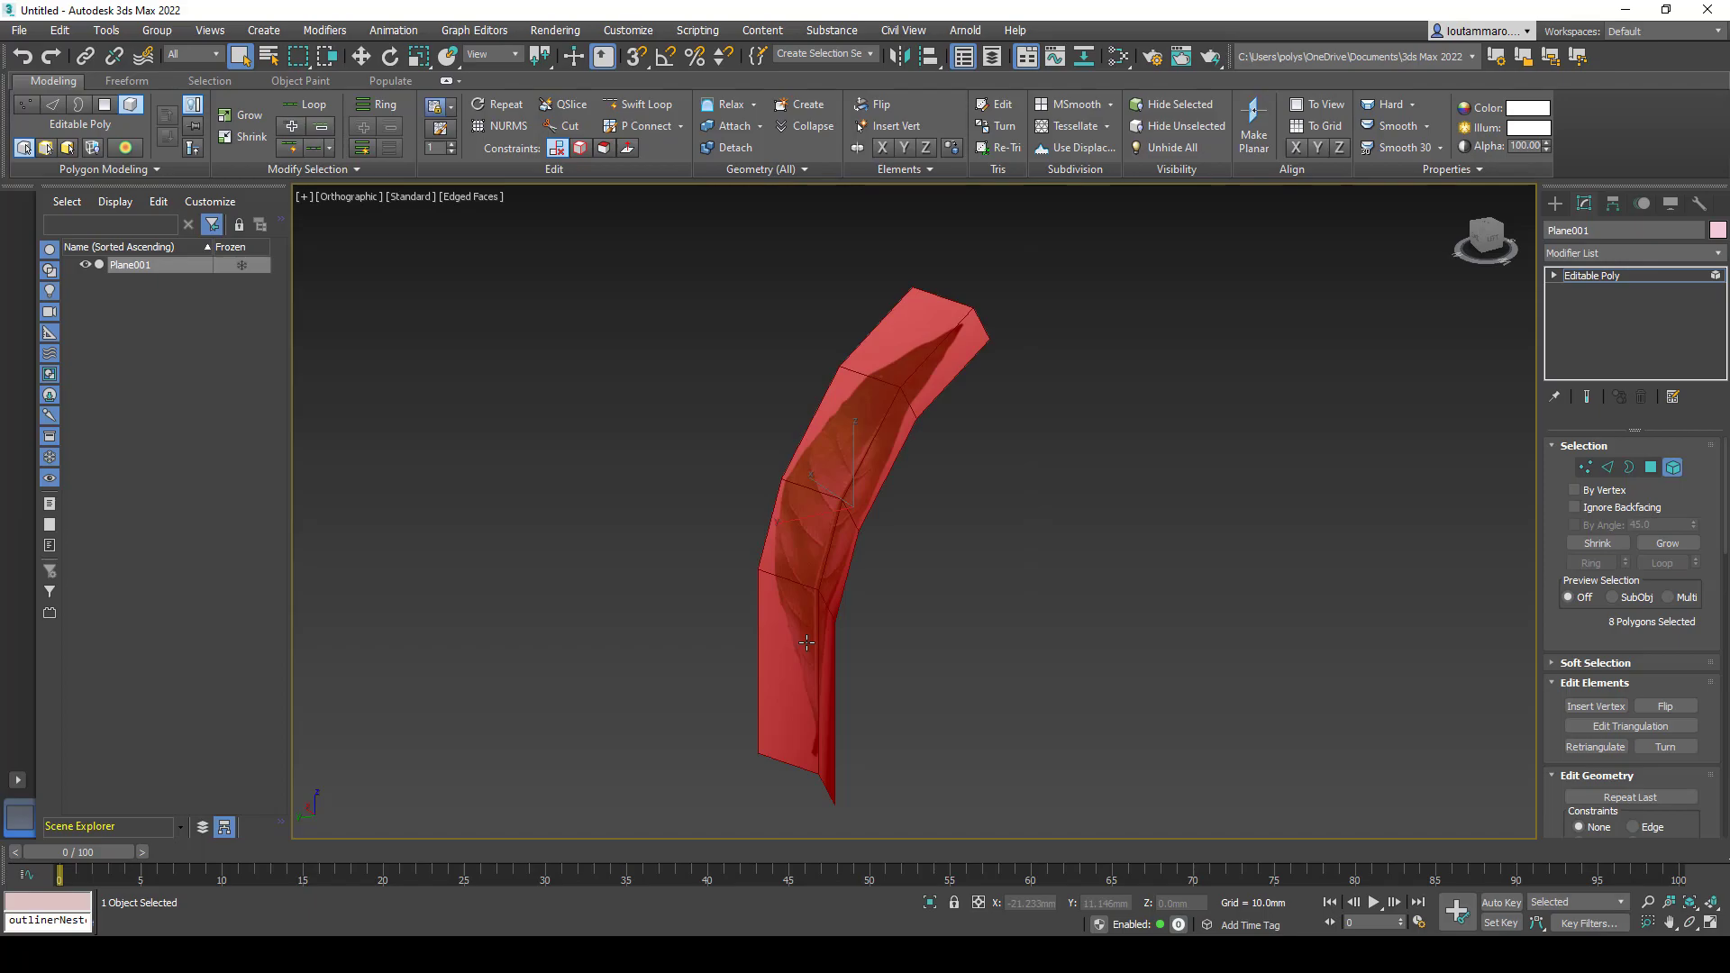
right_click(807, 643)
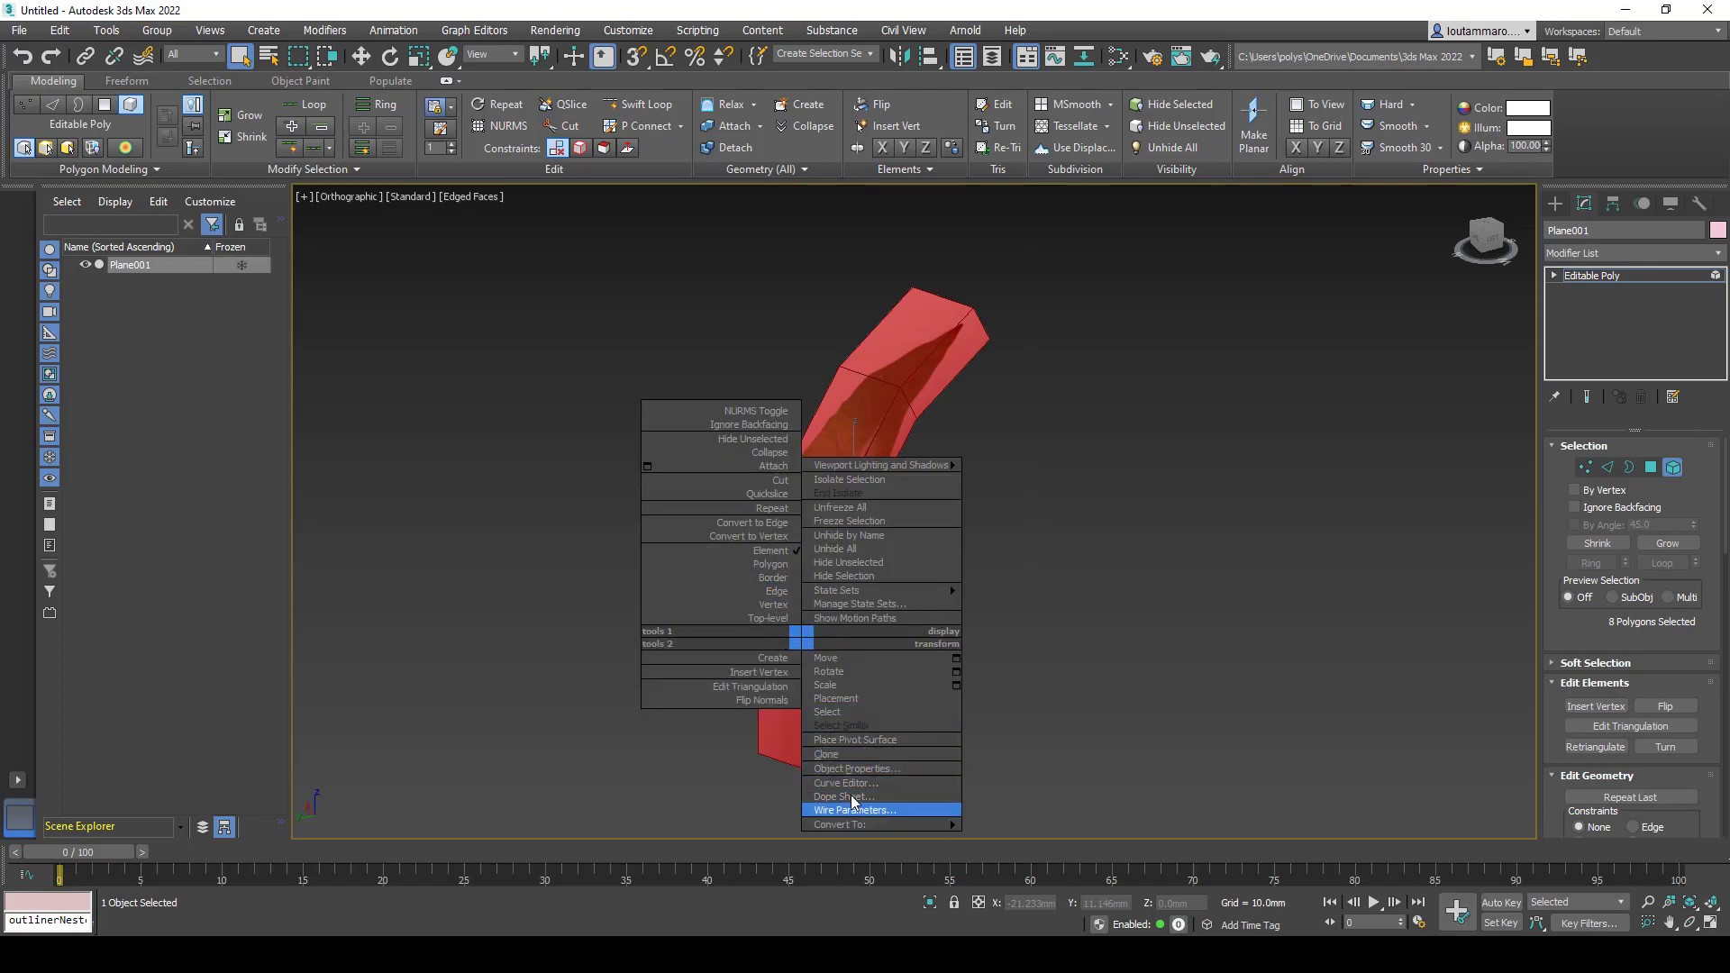
left_click(851, 769)
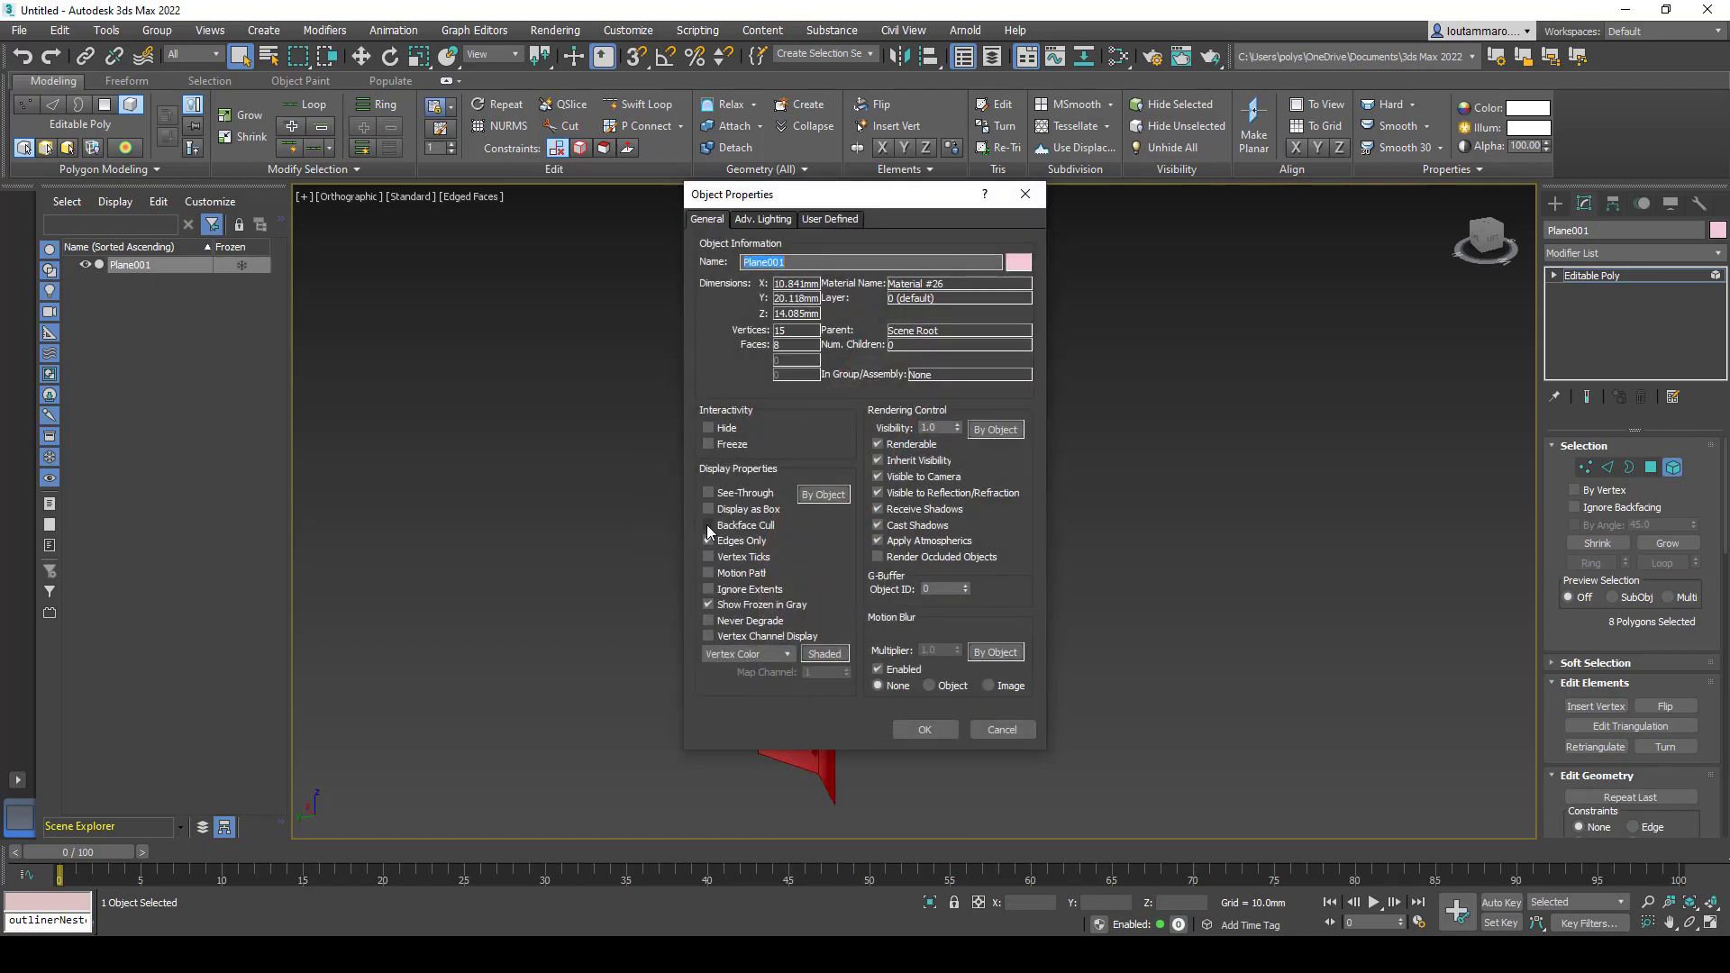
left_click(912, 729)
middle_click_drag(837, 553, 686, 539, "alt")
middle_click_drag(953, 523, 1066, 513)
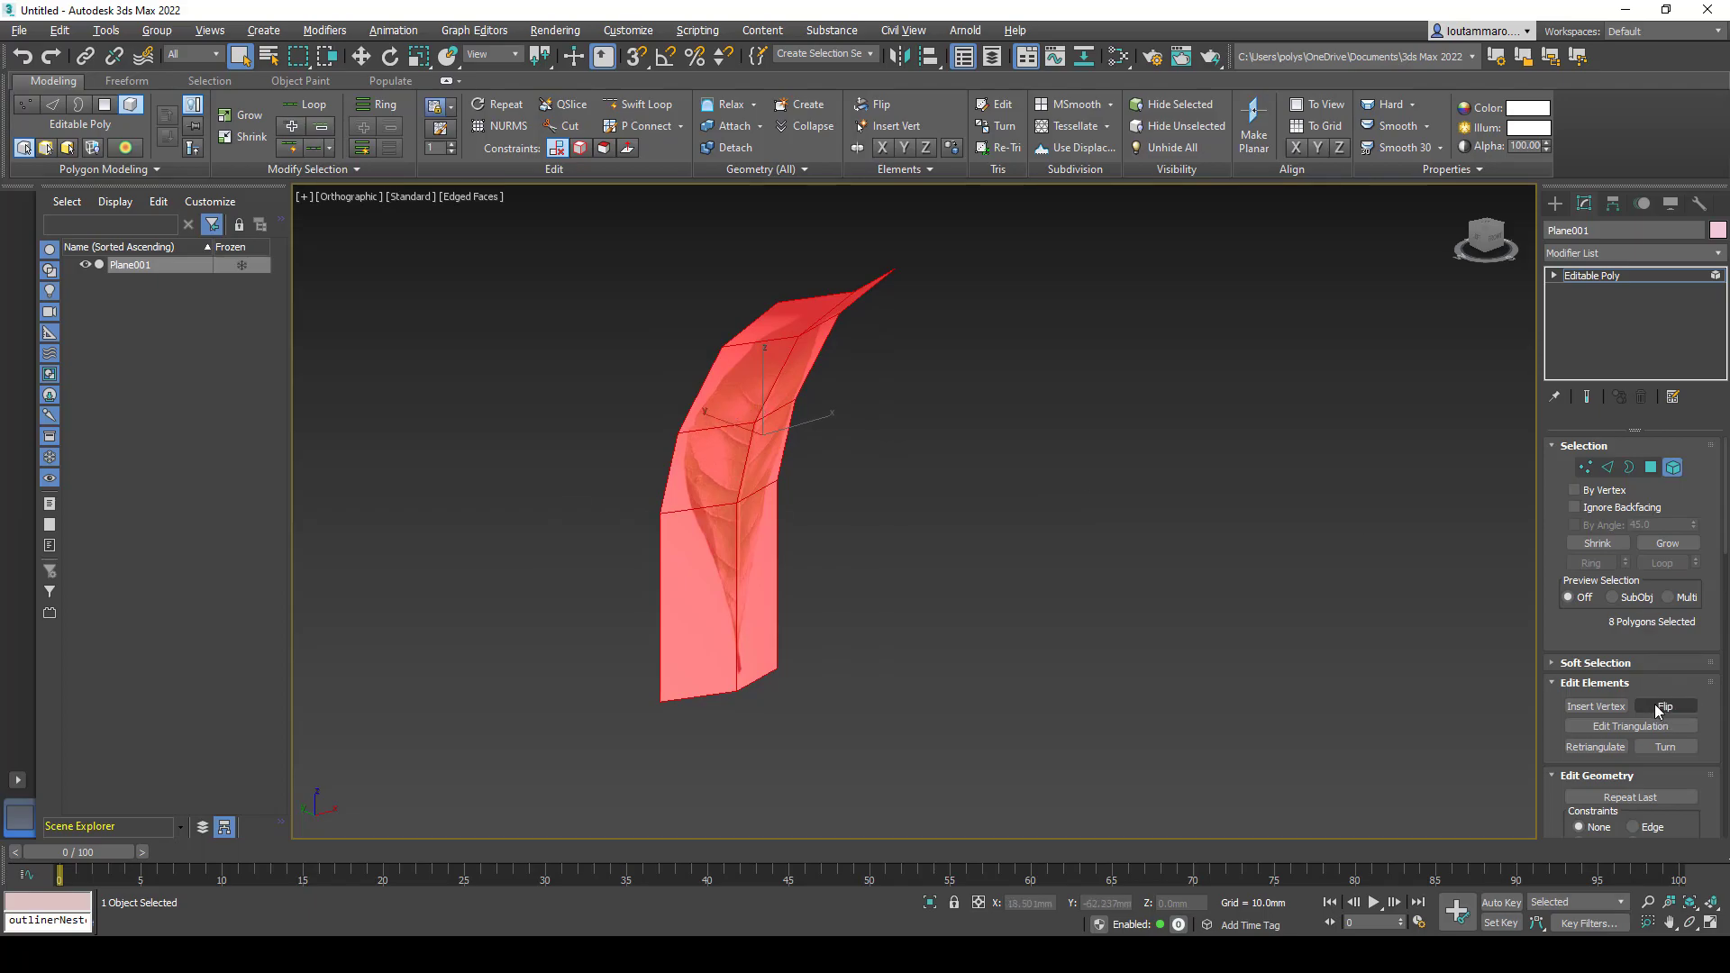
- Flip the normals of the selected plane element and leave element editing
left_click(1660, 708)
middle_click_drag(645, 495, 1054, 497, "alt")
left_click(1670, 470)
middle_click_drag(1171, 487, 1229, 595)
mouse_move(854, 524)
middle_mouse_down("alt")
mouse_move(1012, 502)
mouse_move(852, 504)
middle_mouse_up("alt")
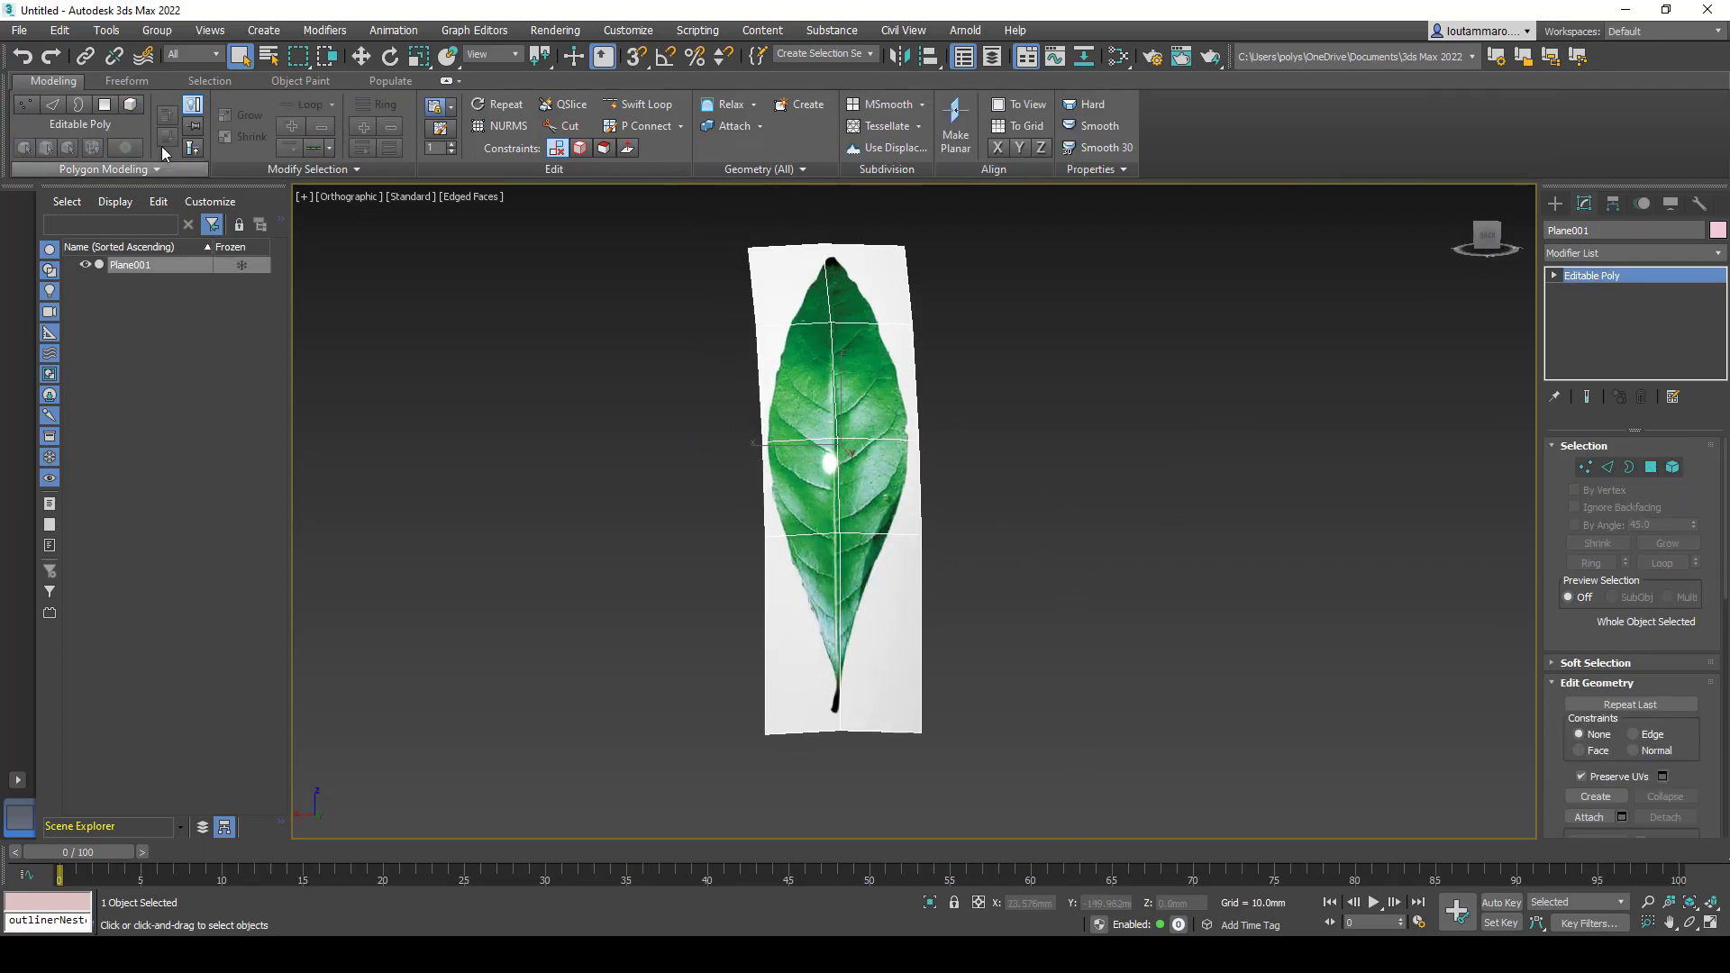
- Export the flipped leaf plane again as FBX, overwriting leaf geo.fbx in Downloads
left_click(18, 30)
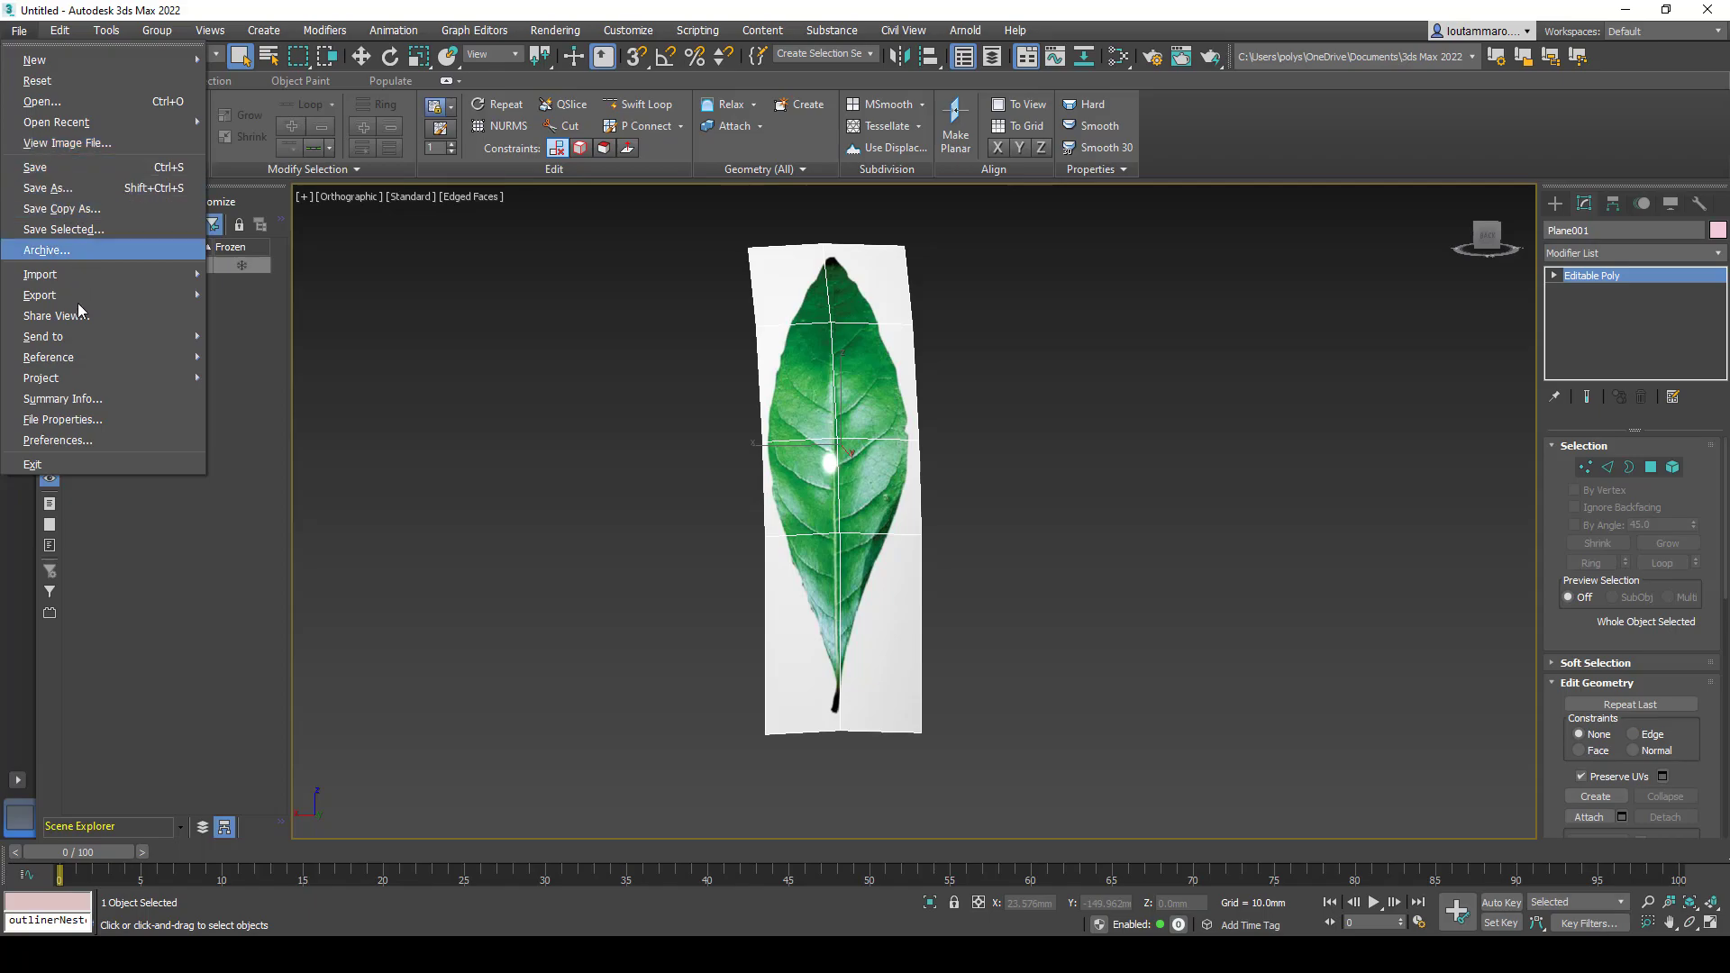
mouse_move(126, 294)
left_click(242, 315)
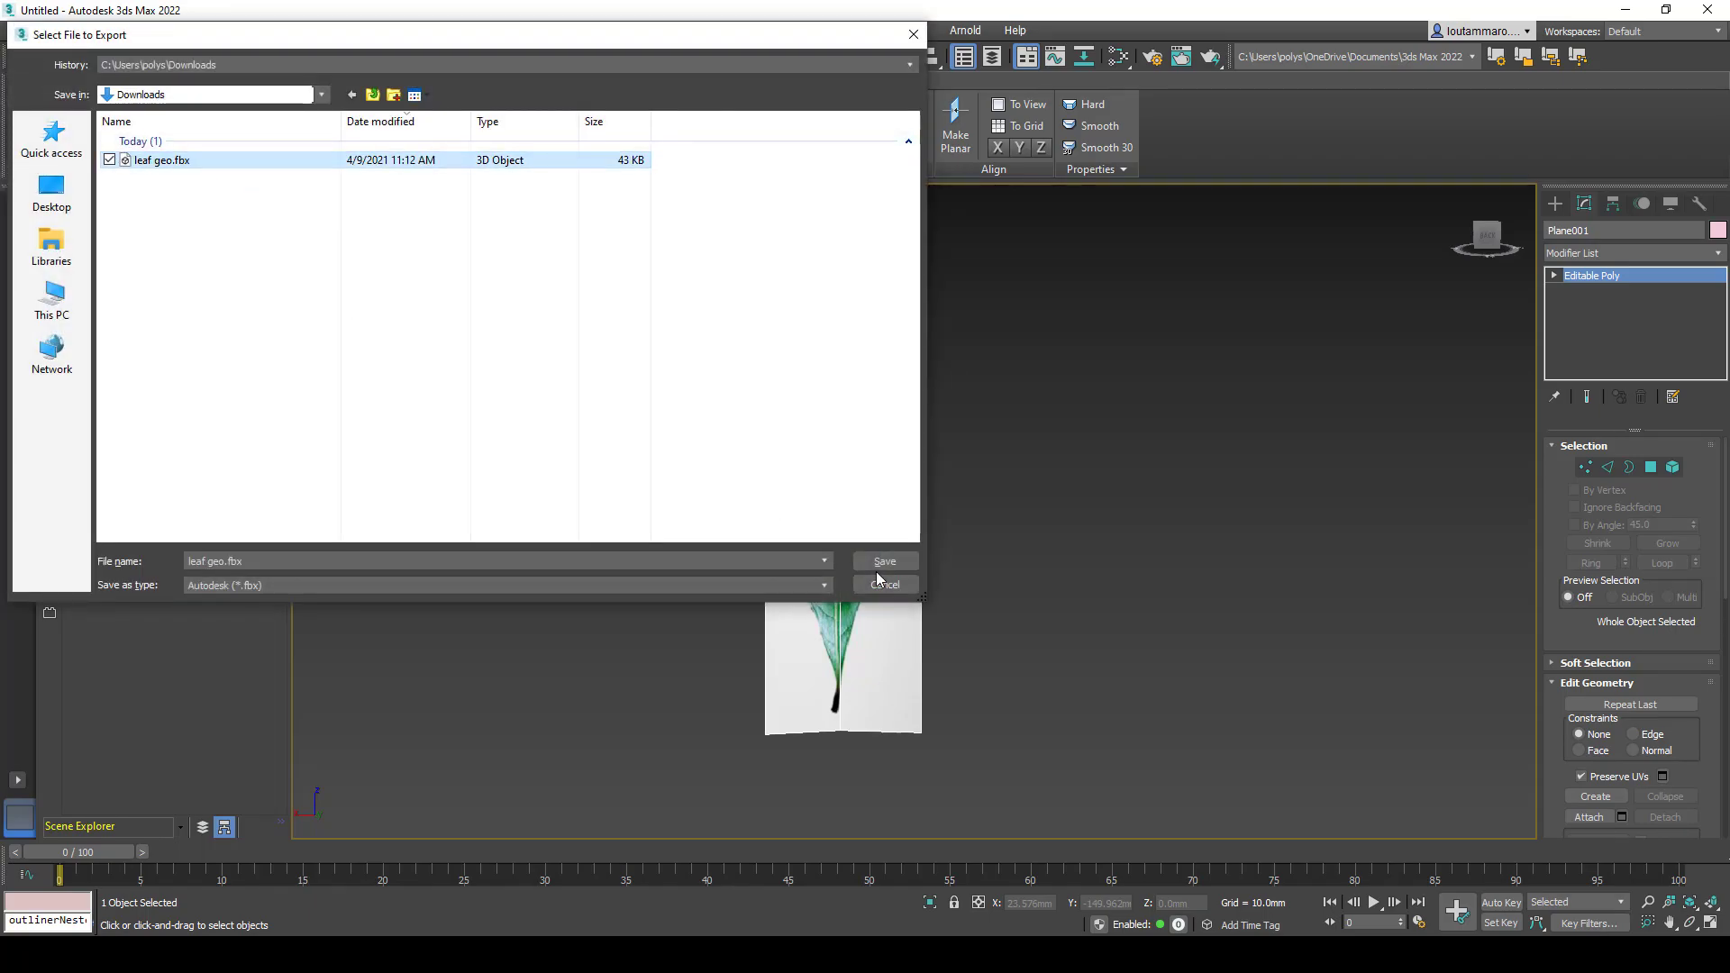
left_click(881, 564)
key("Return")
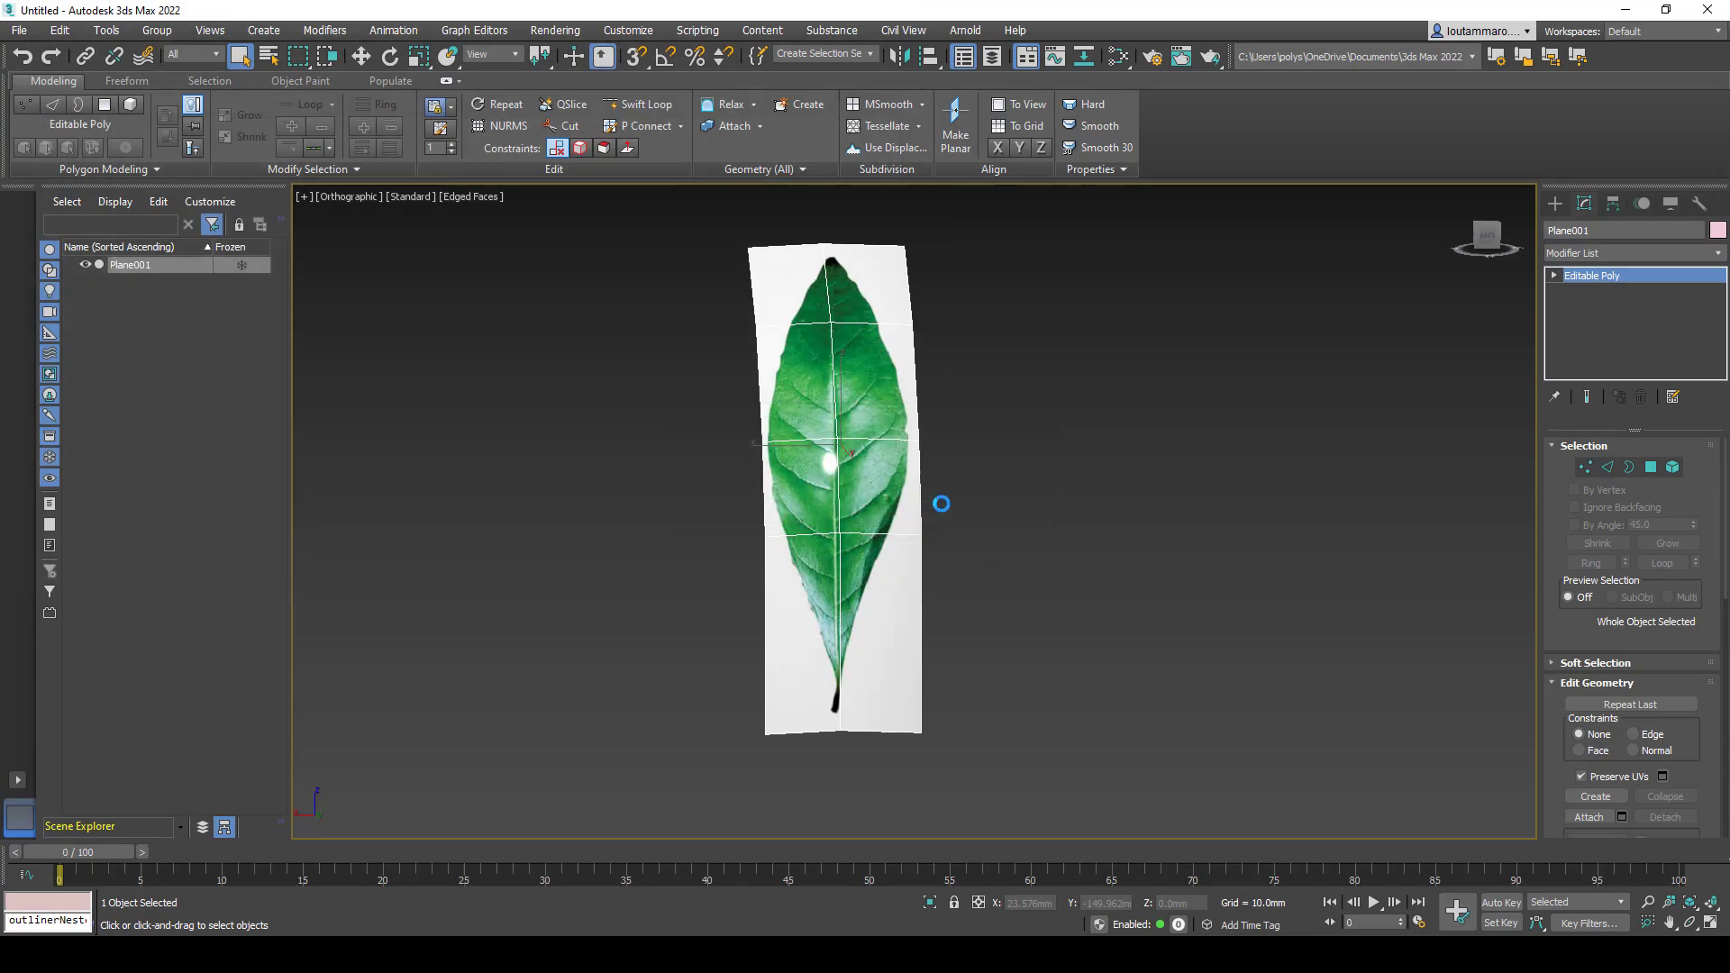
left_click(995, 714)
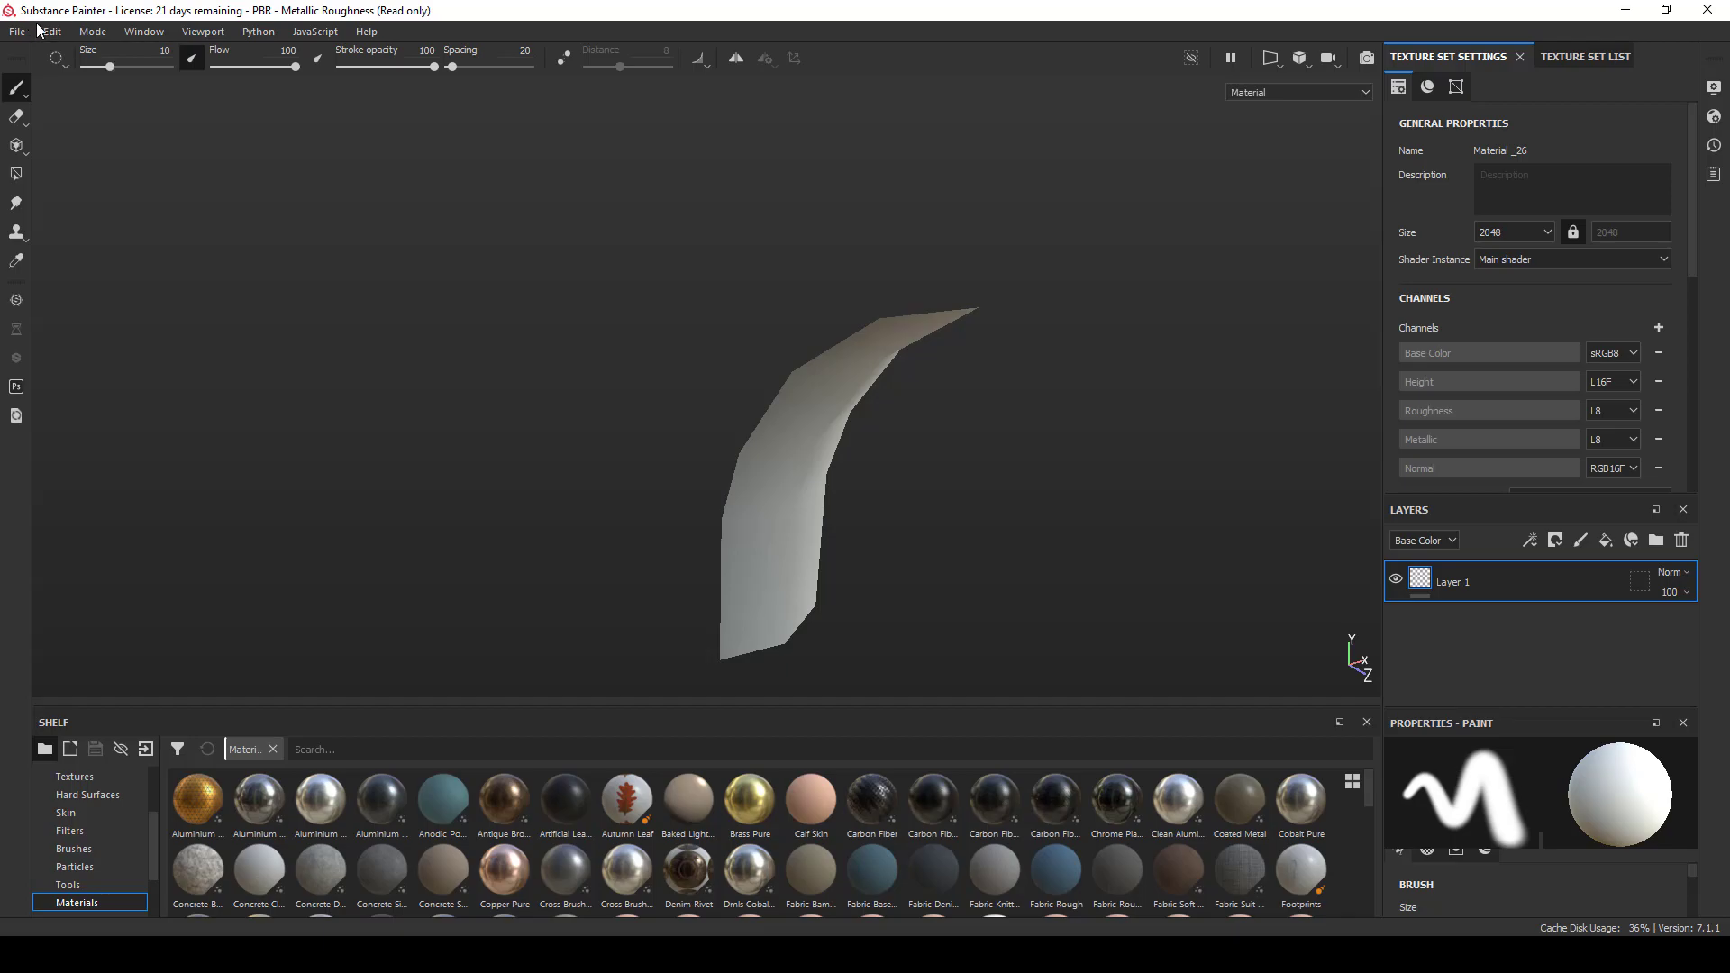
- In Substance Painter, reload leaf geo.fbx from Downloads through the project configuration and inspect the updated mesh
left_click(41, 31)
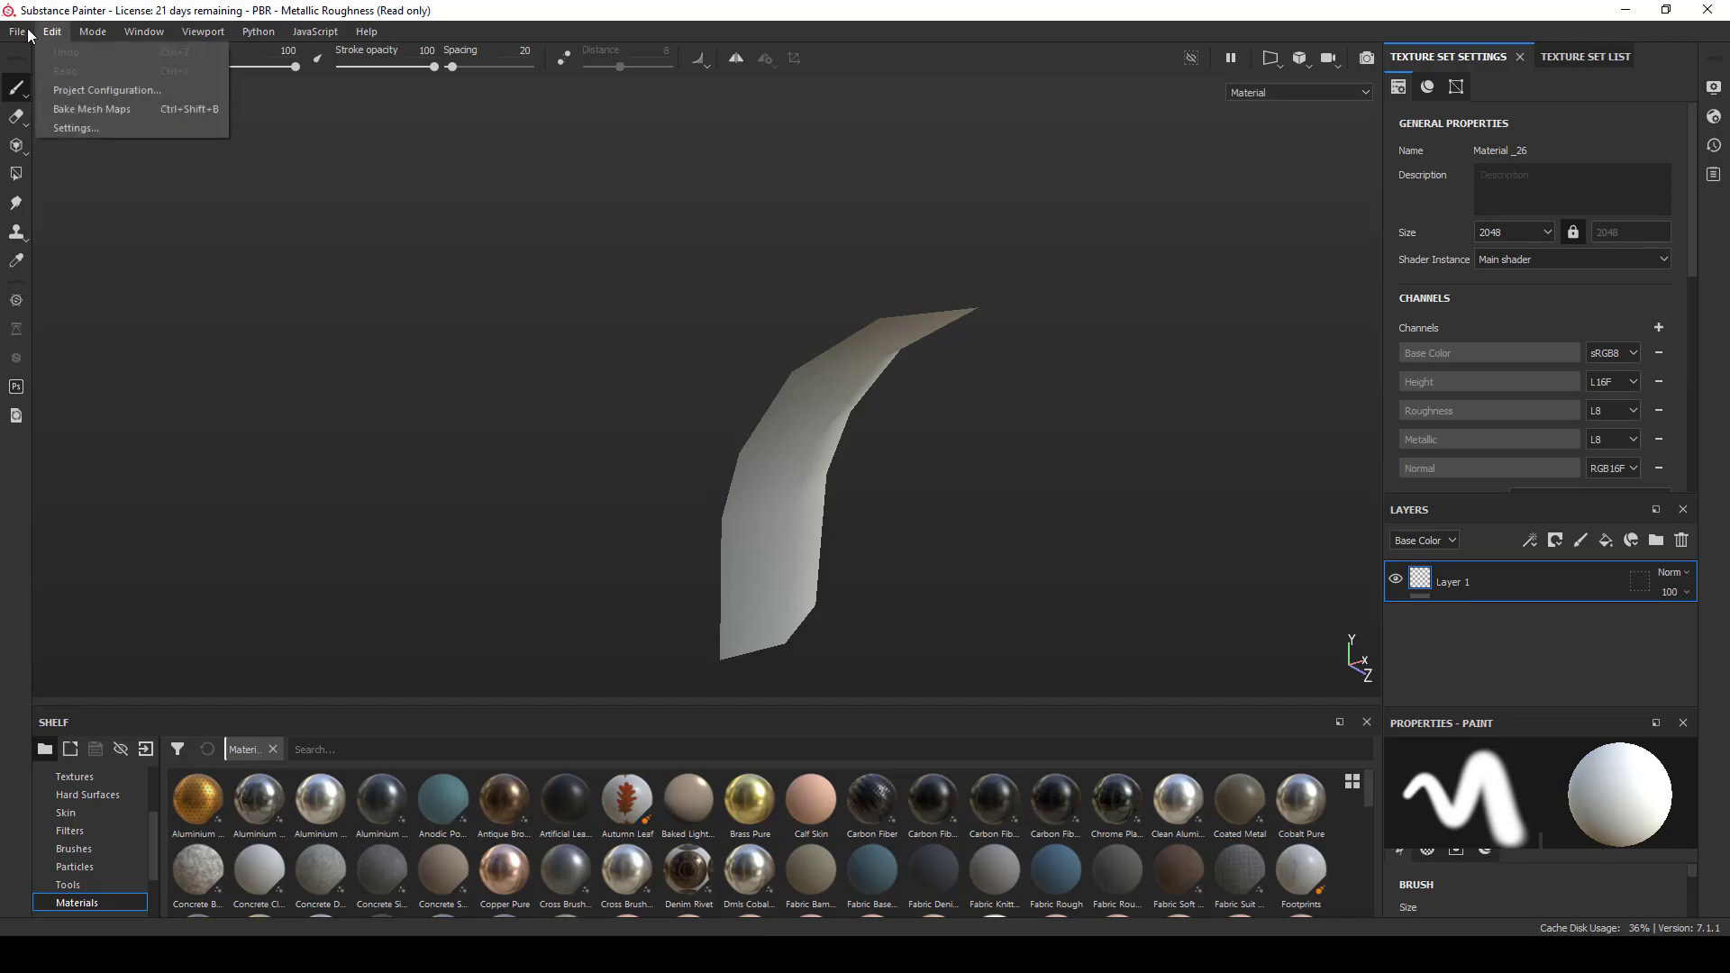
left_click(89, 94)
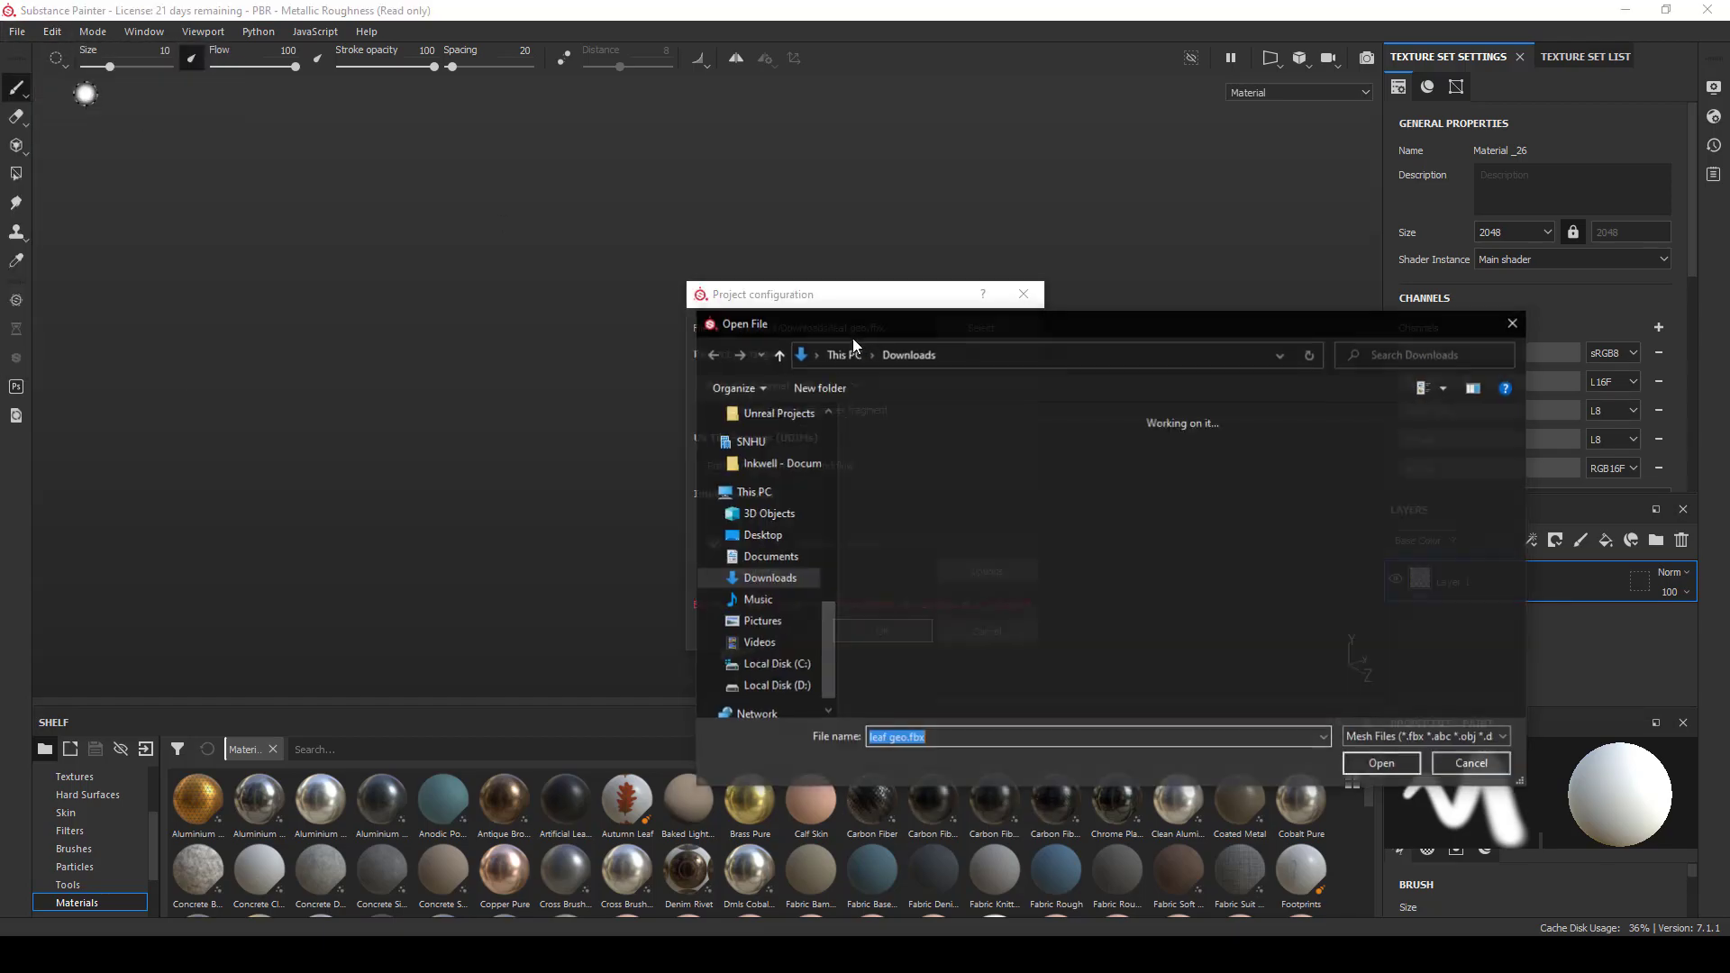
left_click(914, 459)
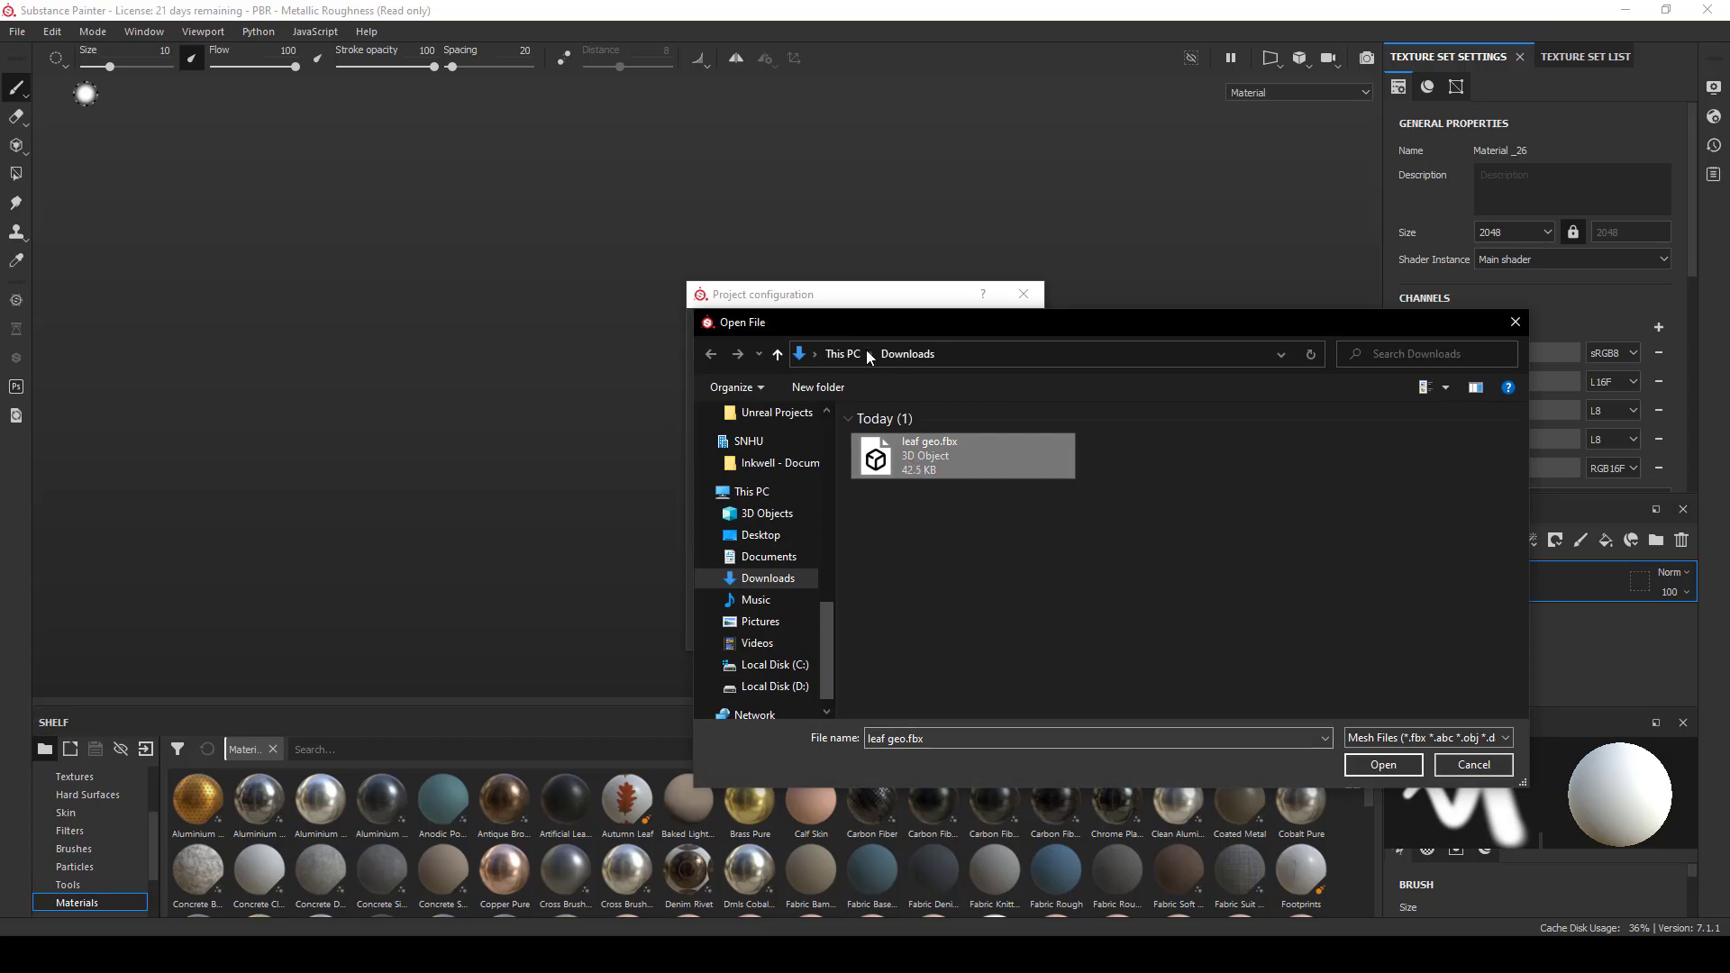
left_click(1383, 765)
left_click(883, 630)
left_click_drag(806, 403, 1025, 469, "alt")
left_click_drag(1395, 484, 835, 387, "alt")
mouse_move(837, 389)
right_mouse_down("shift")
mouse_move(950, 397)
mouse_move(856, 395)
mouse_move(886, 401)
right_mouse_up("shift")
mouse_move(886, 401)
left_mouse_down("alt")
mouse_move(604, 344)
mouse_move(884, 375)
mouse_move(729, 312)
mouse_move(1016, 332)
mouse_move(802, 352)
left_mouse_up("alt")
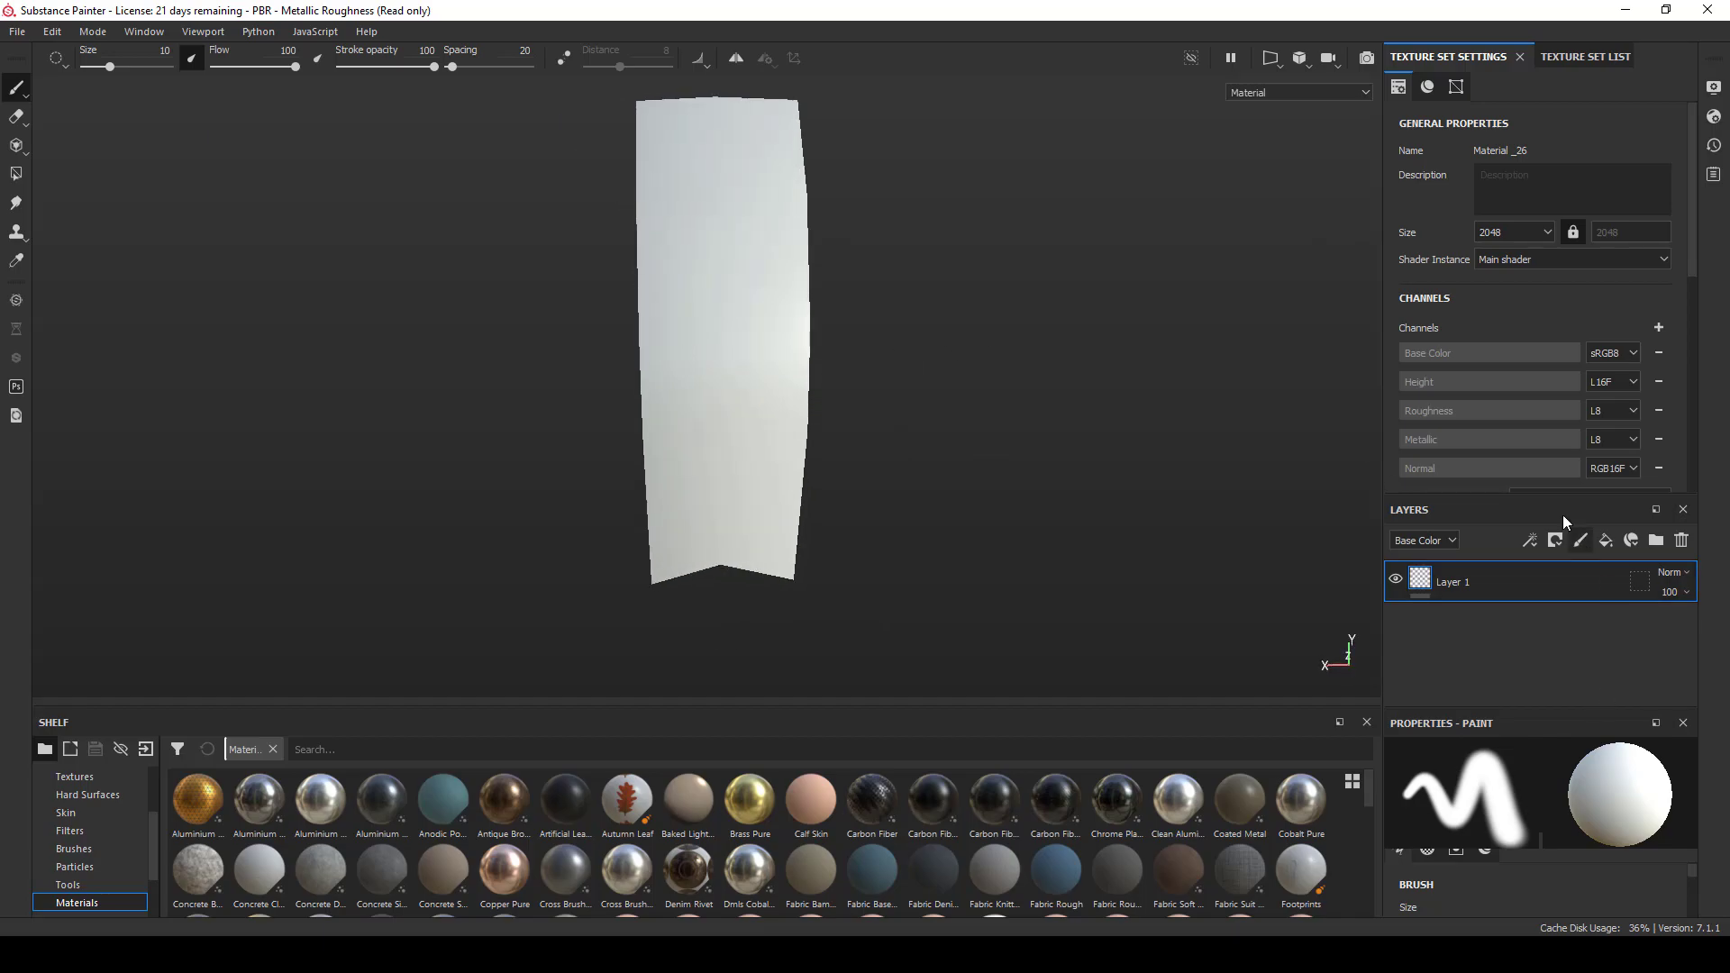
- Enlarge the layer area and change the main shader to pbr-metal-rough-with-alpha-test
left_click_drag(1554, 493, 1556, 433)
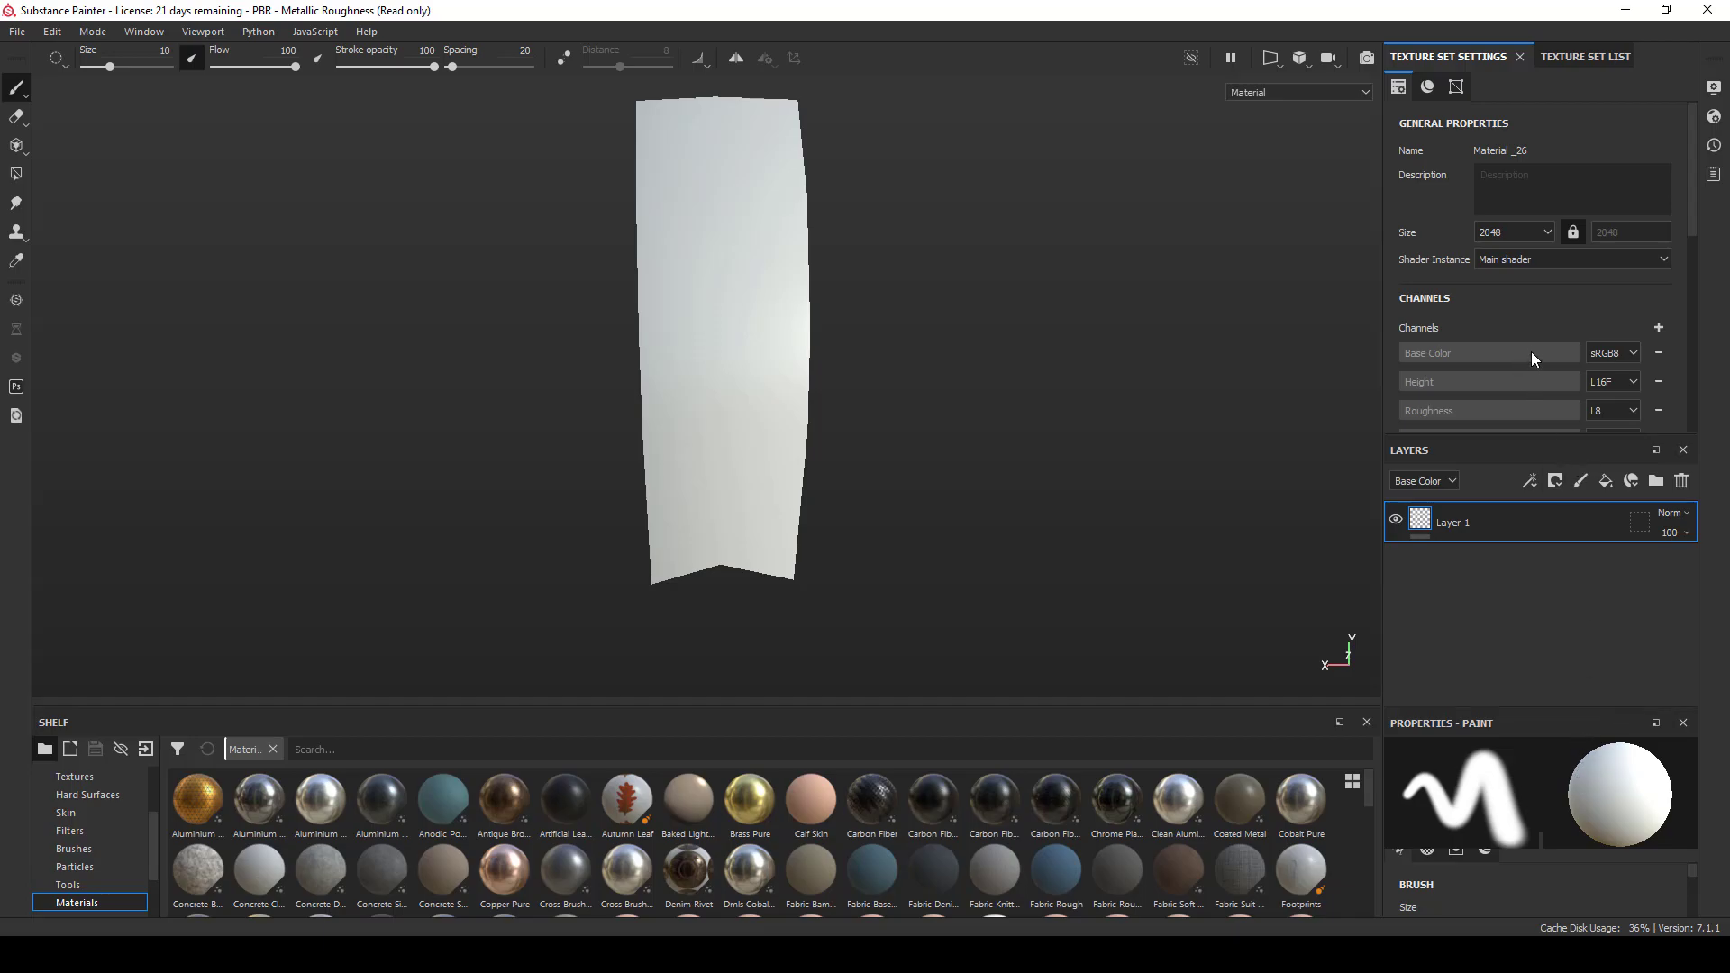
scroll(1531, 356, "down", 2)
scroll(1559, 255, "up", 2)
left_click(1711, 118)
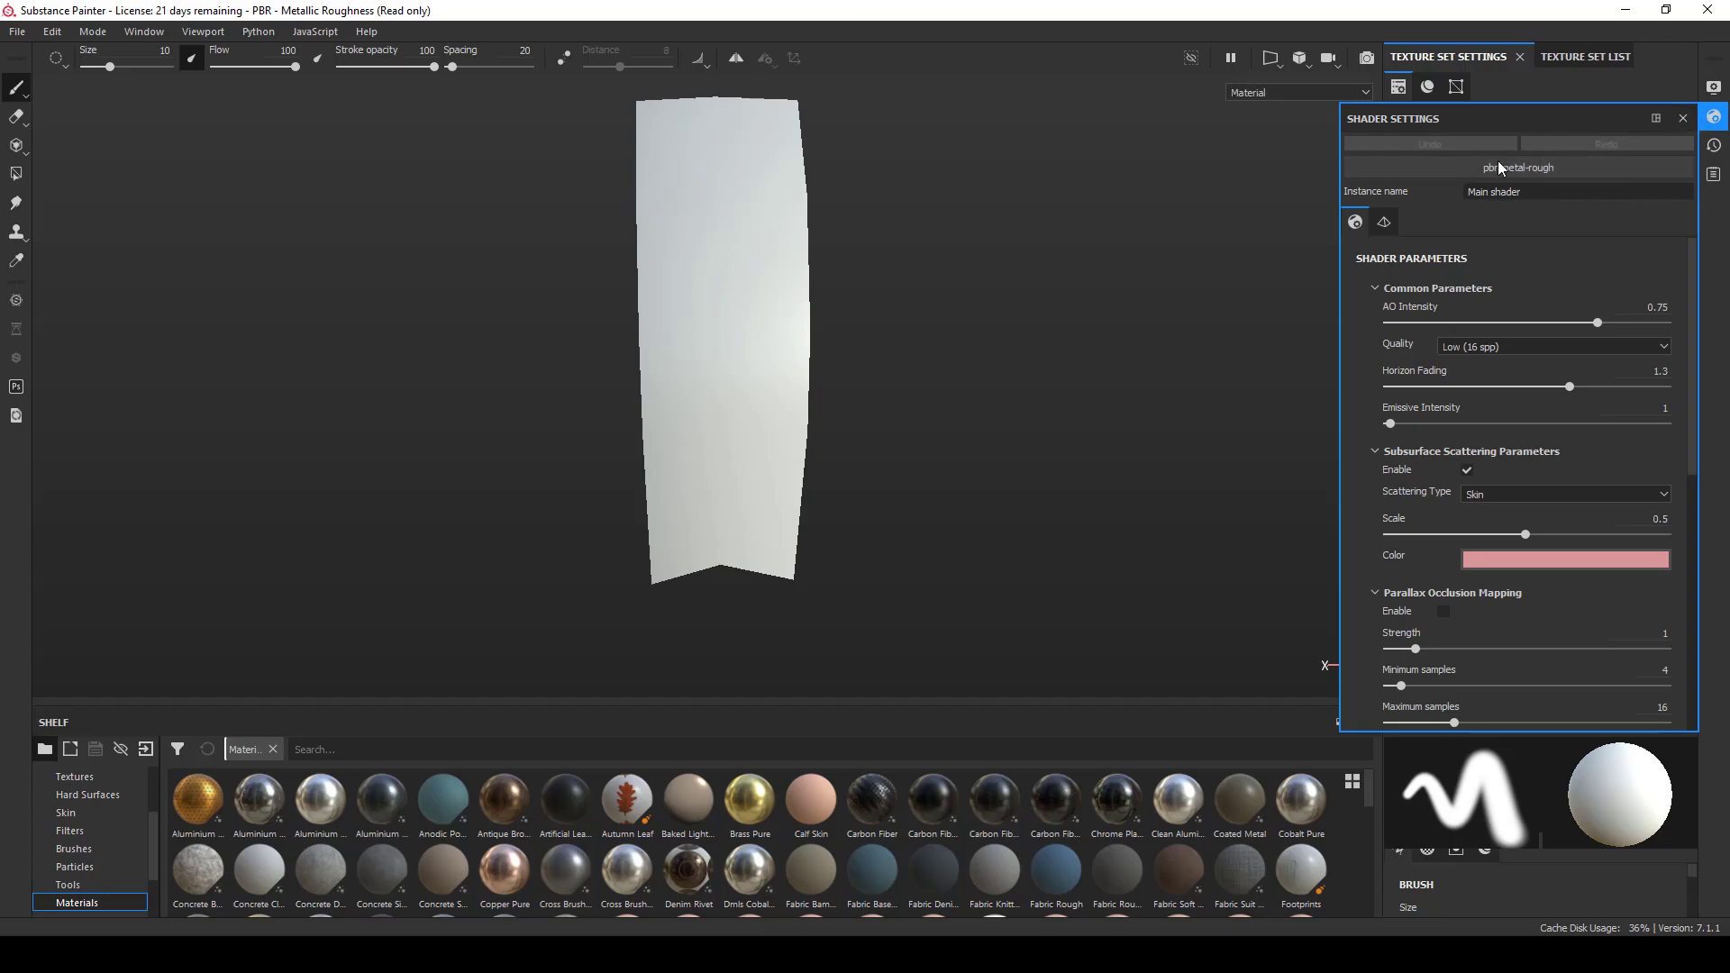
left_click(1528, 168)
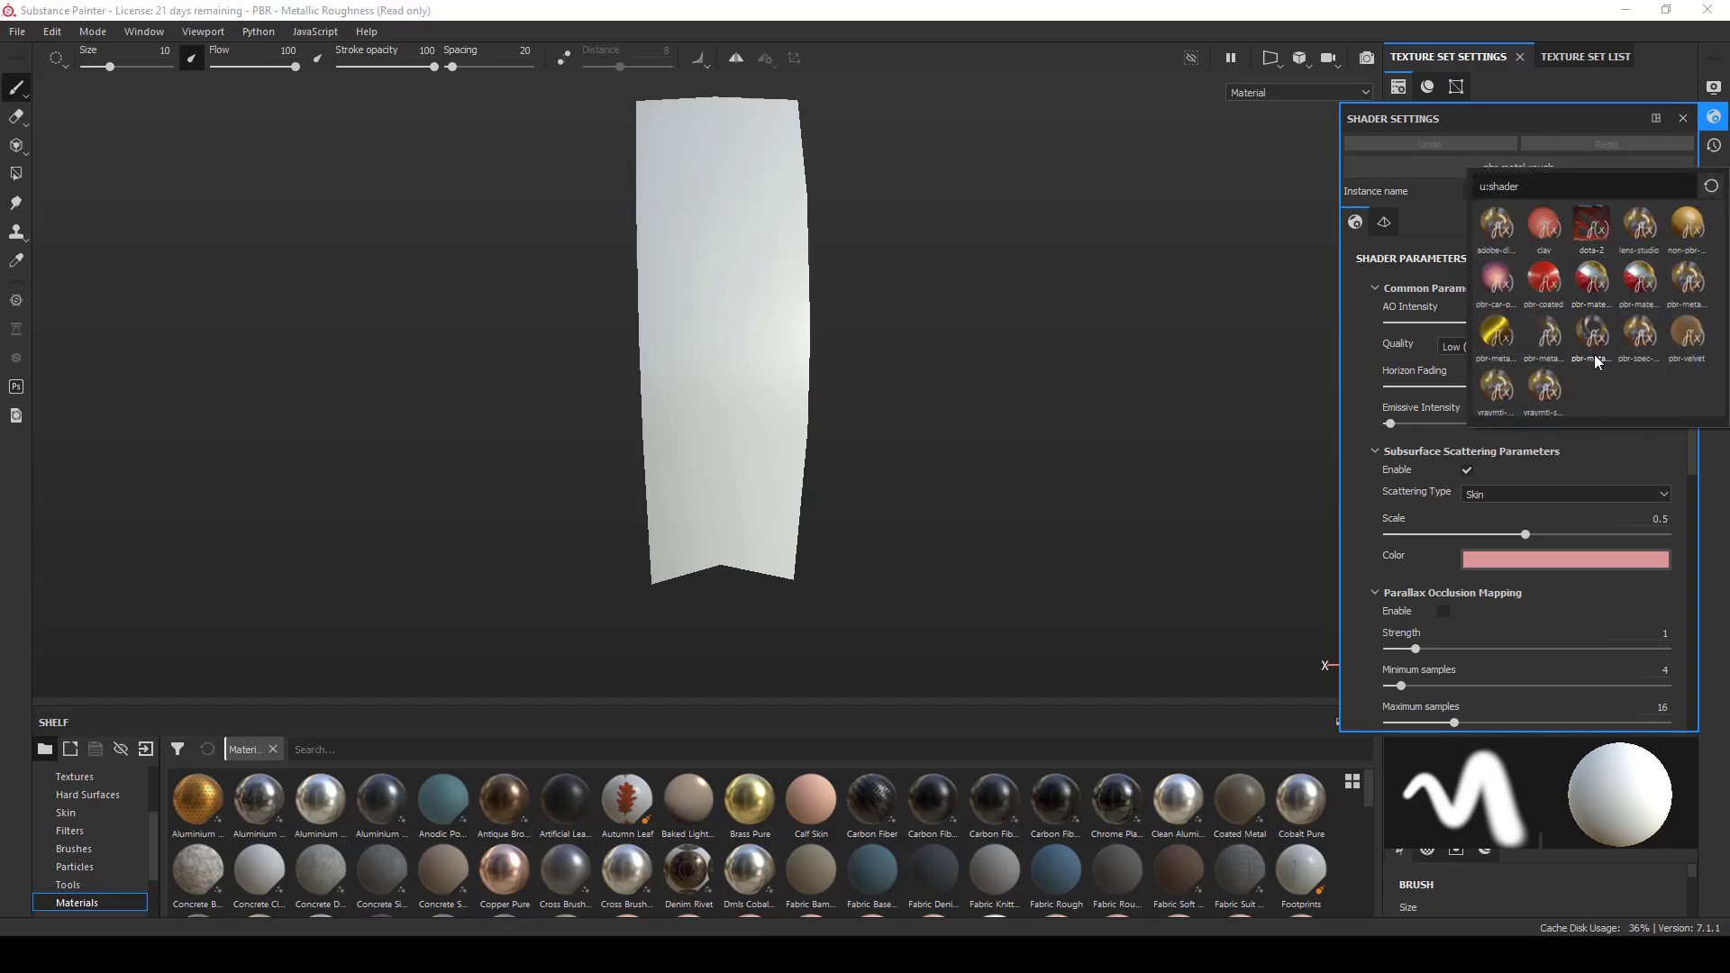
mouse_move(1593, 356)
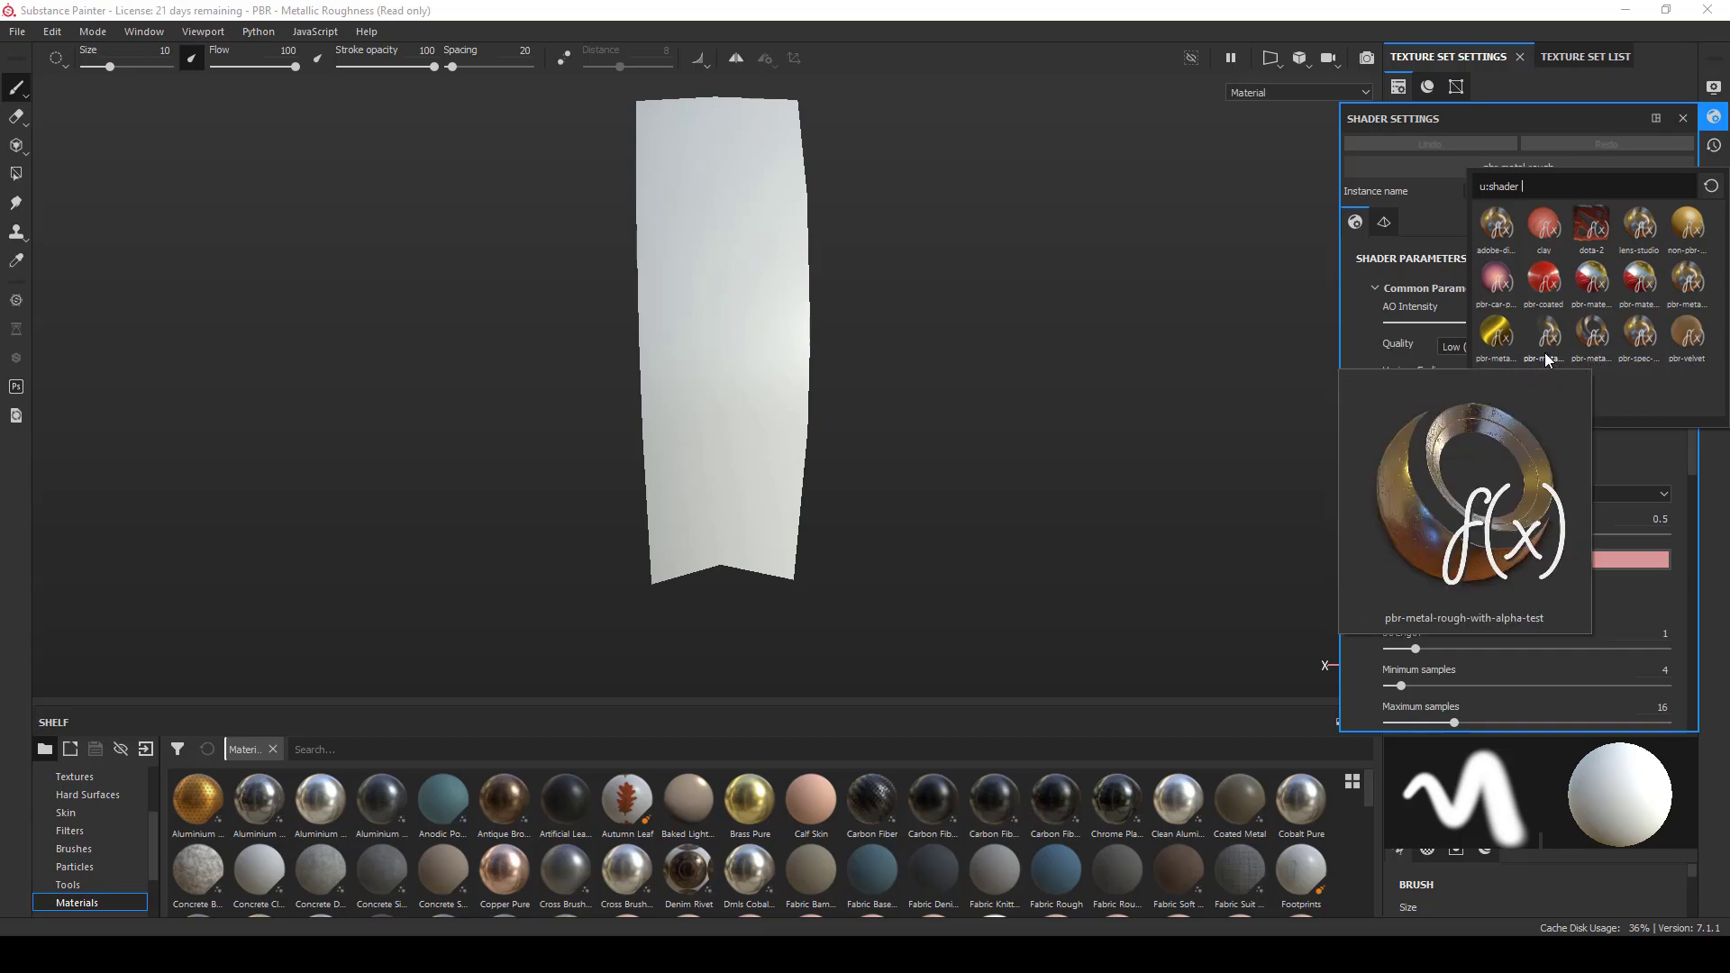
mouse_move(1546, 342)
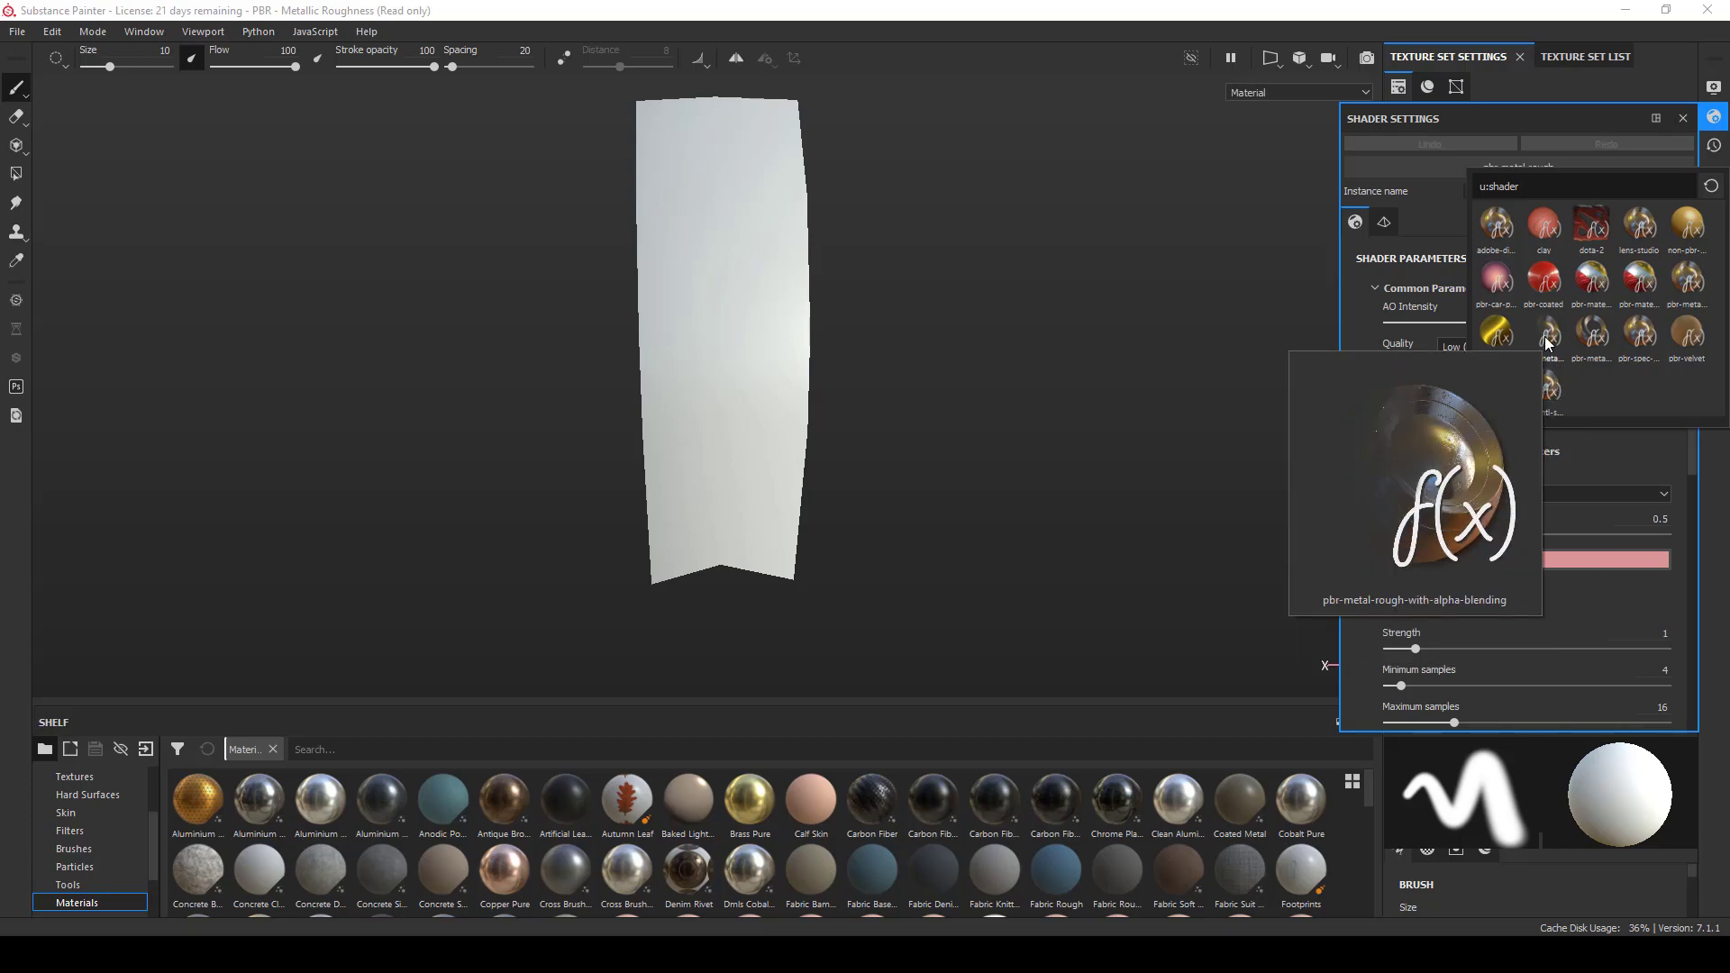
left_click(1594, 333)
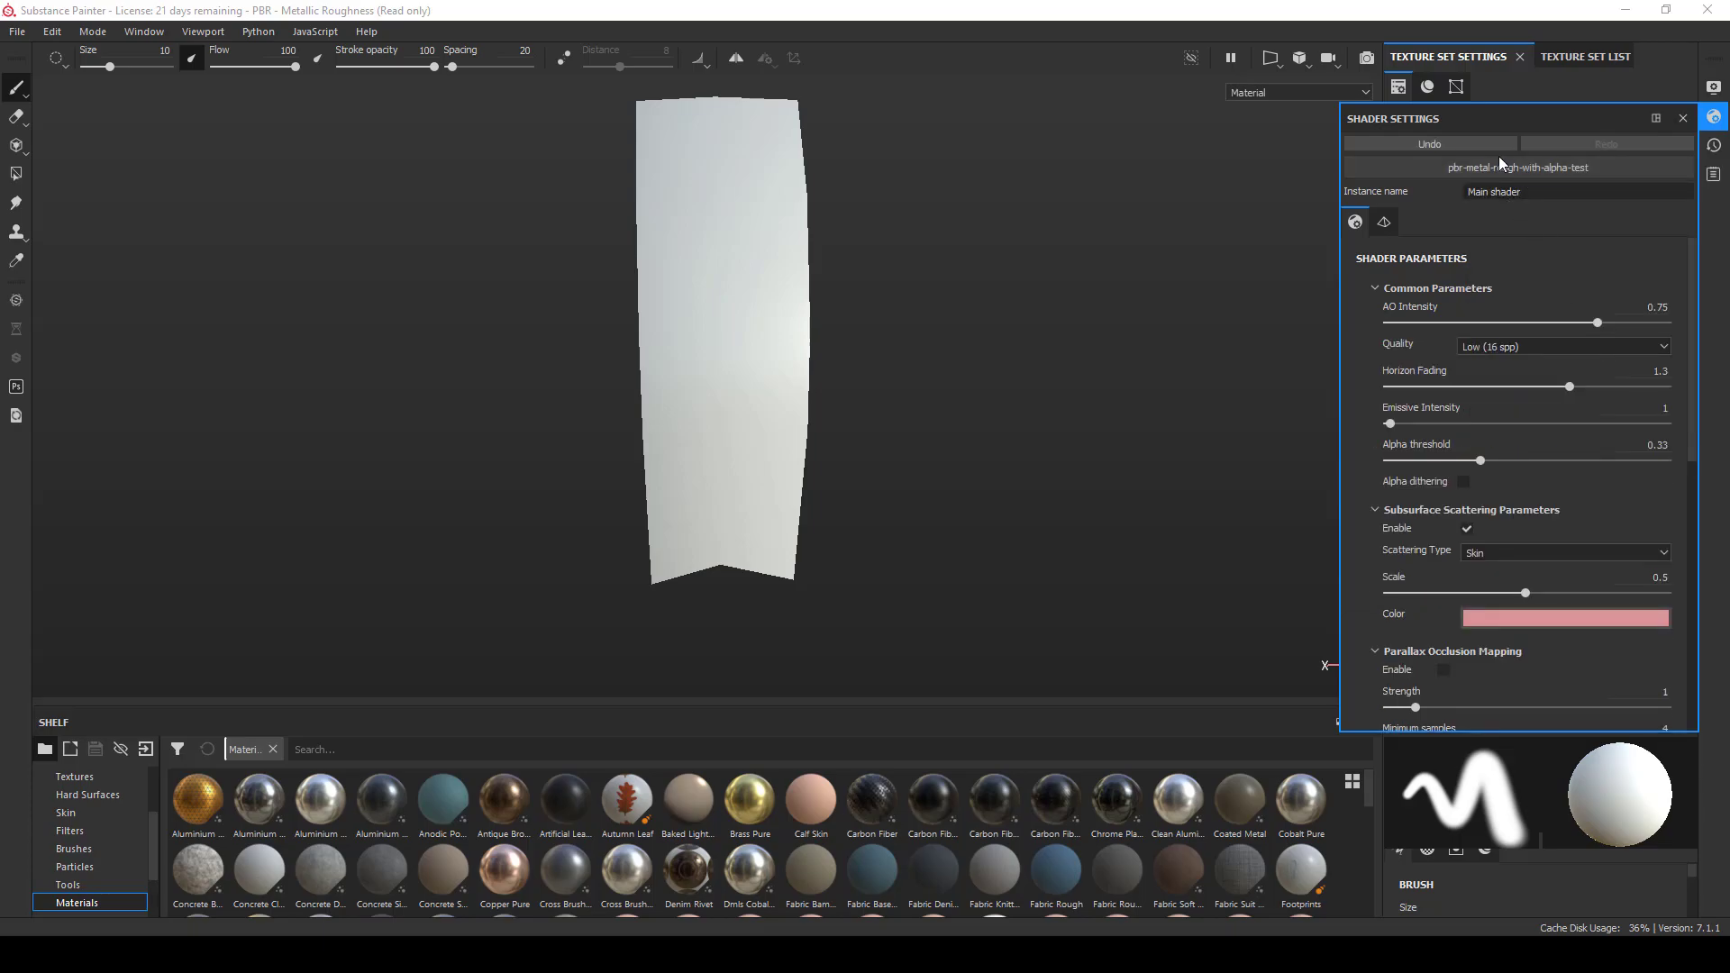
left_click(1717, 118)
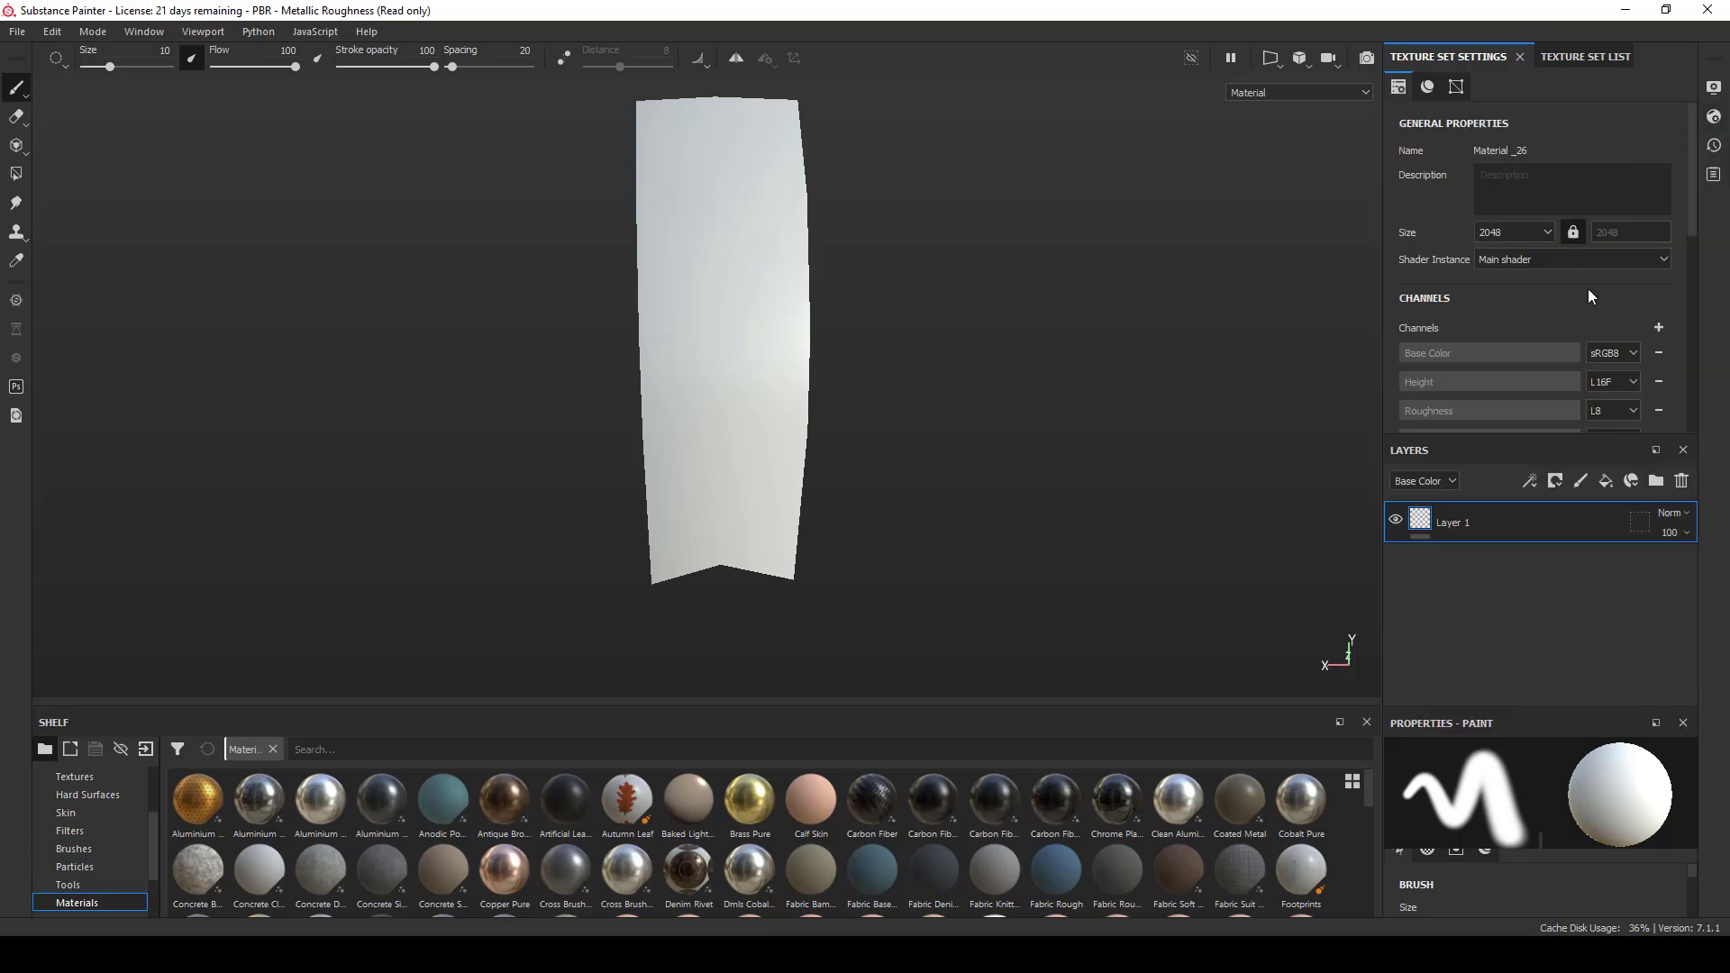
- Add an Opacity channel to the leaf material's texture set
scroll(1422, 318, "down", 3)
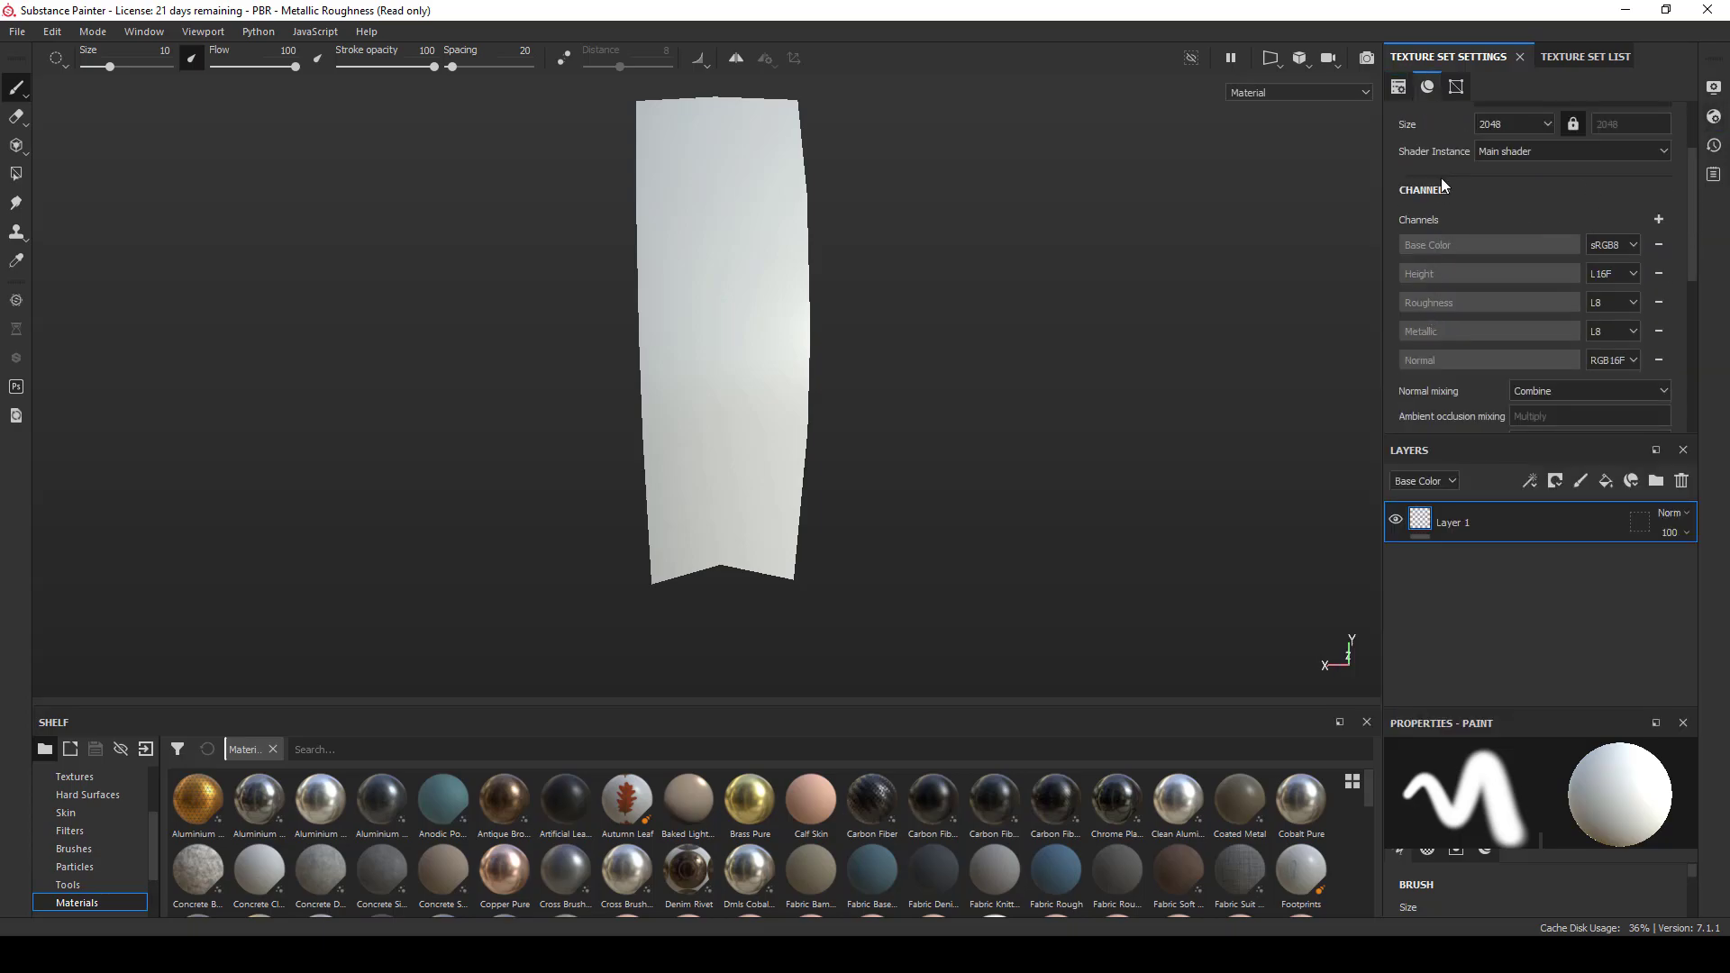
scroll(1577, 312, "down", 6)
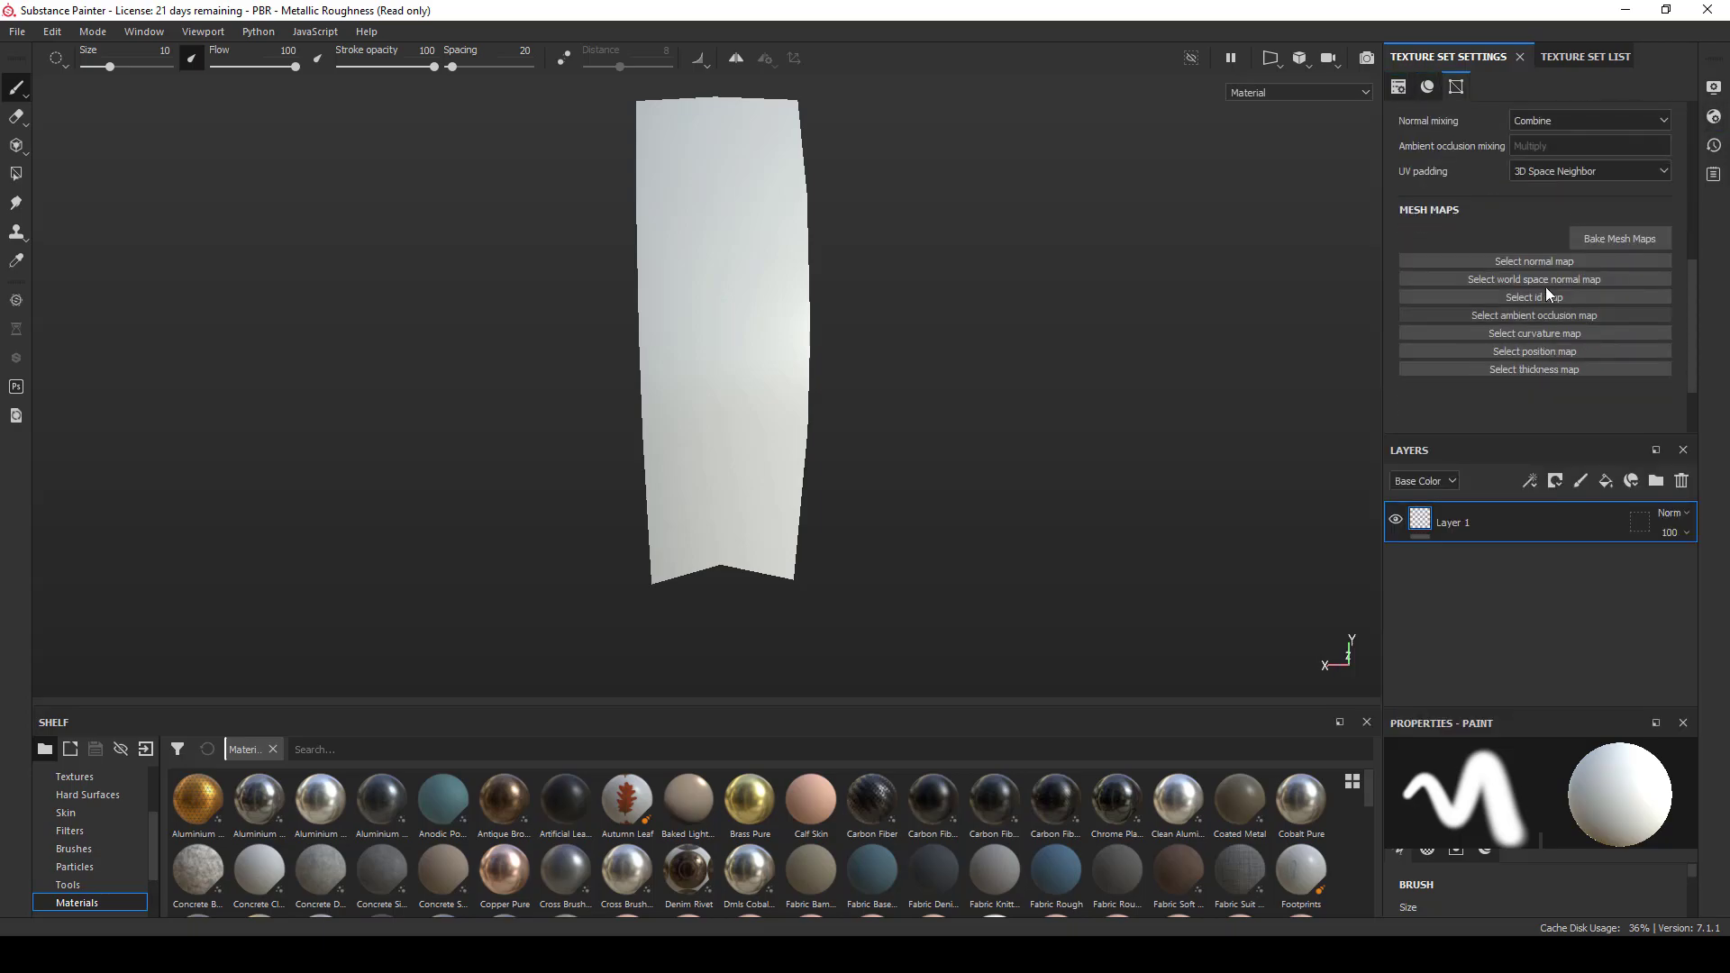
scroll(1566, 301, "up", 6)
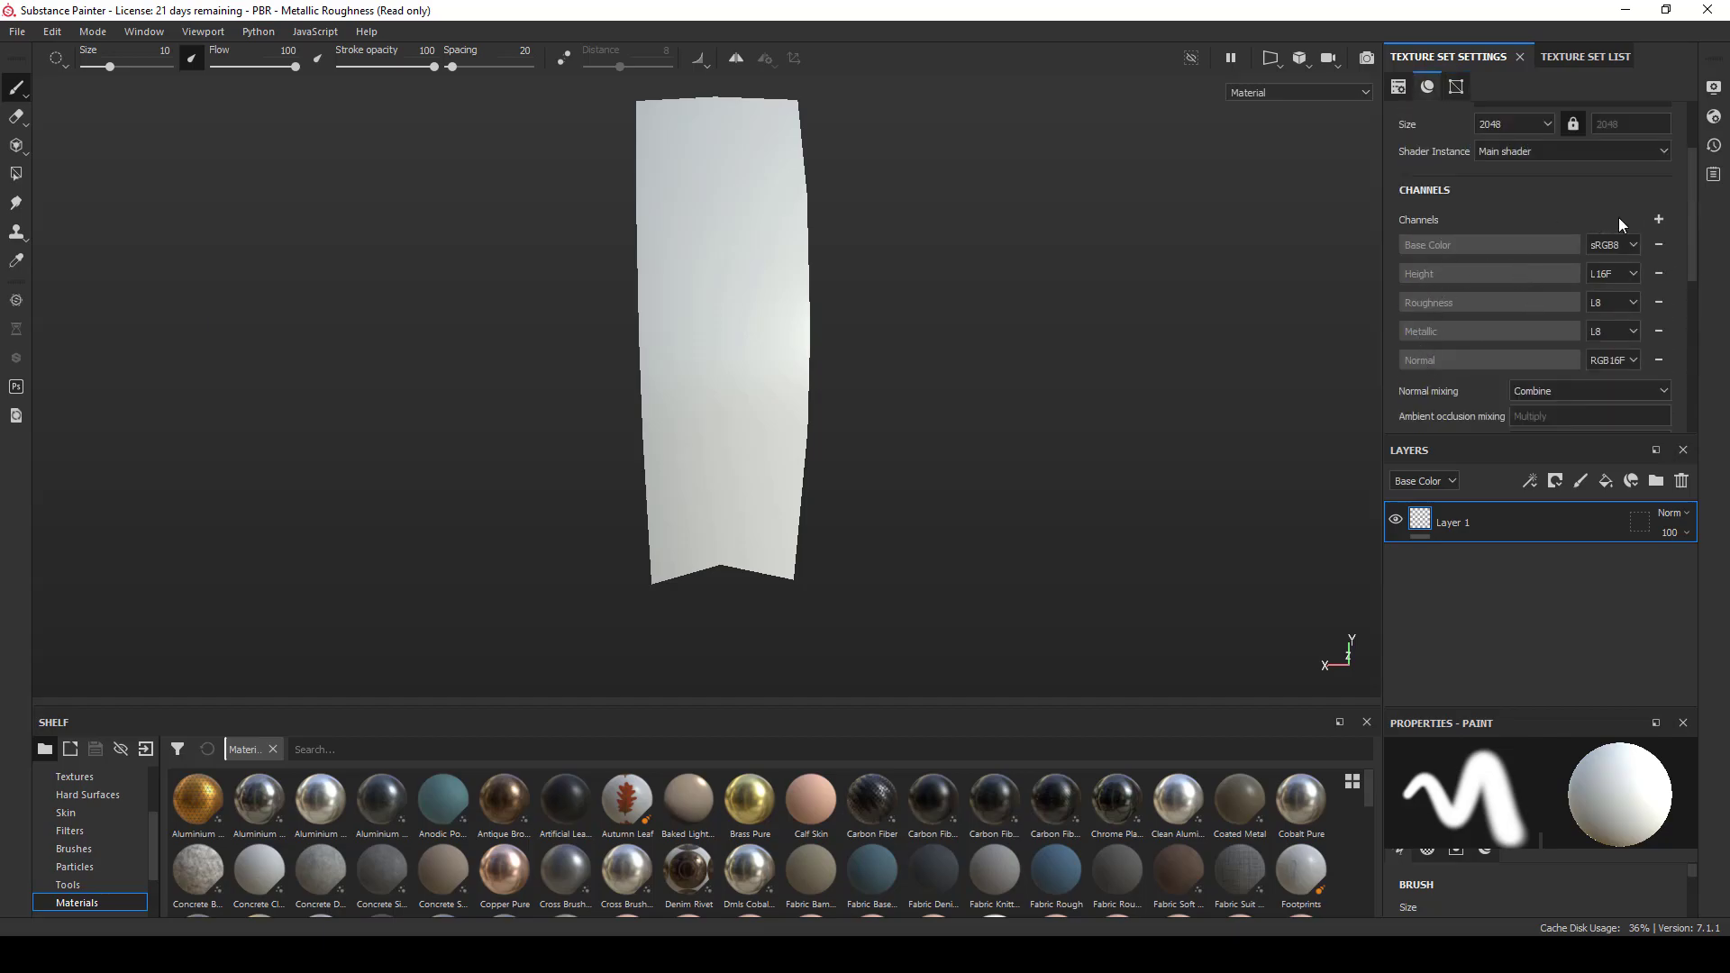
left_click(1659, 220)
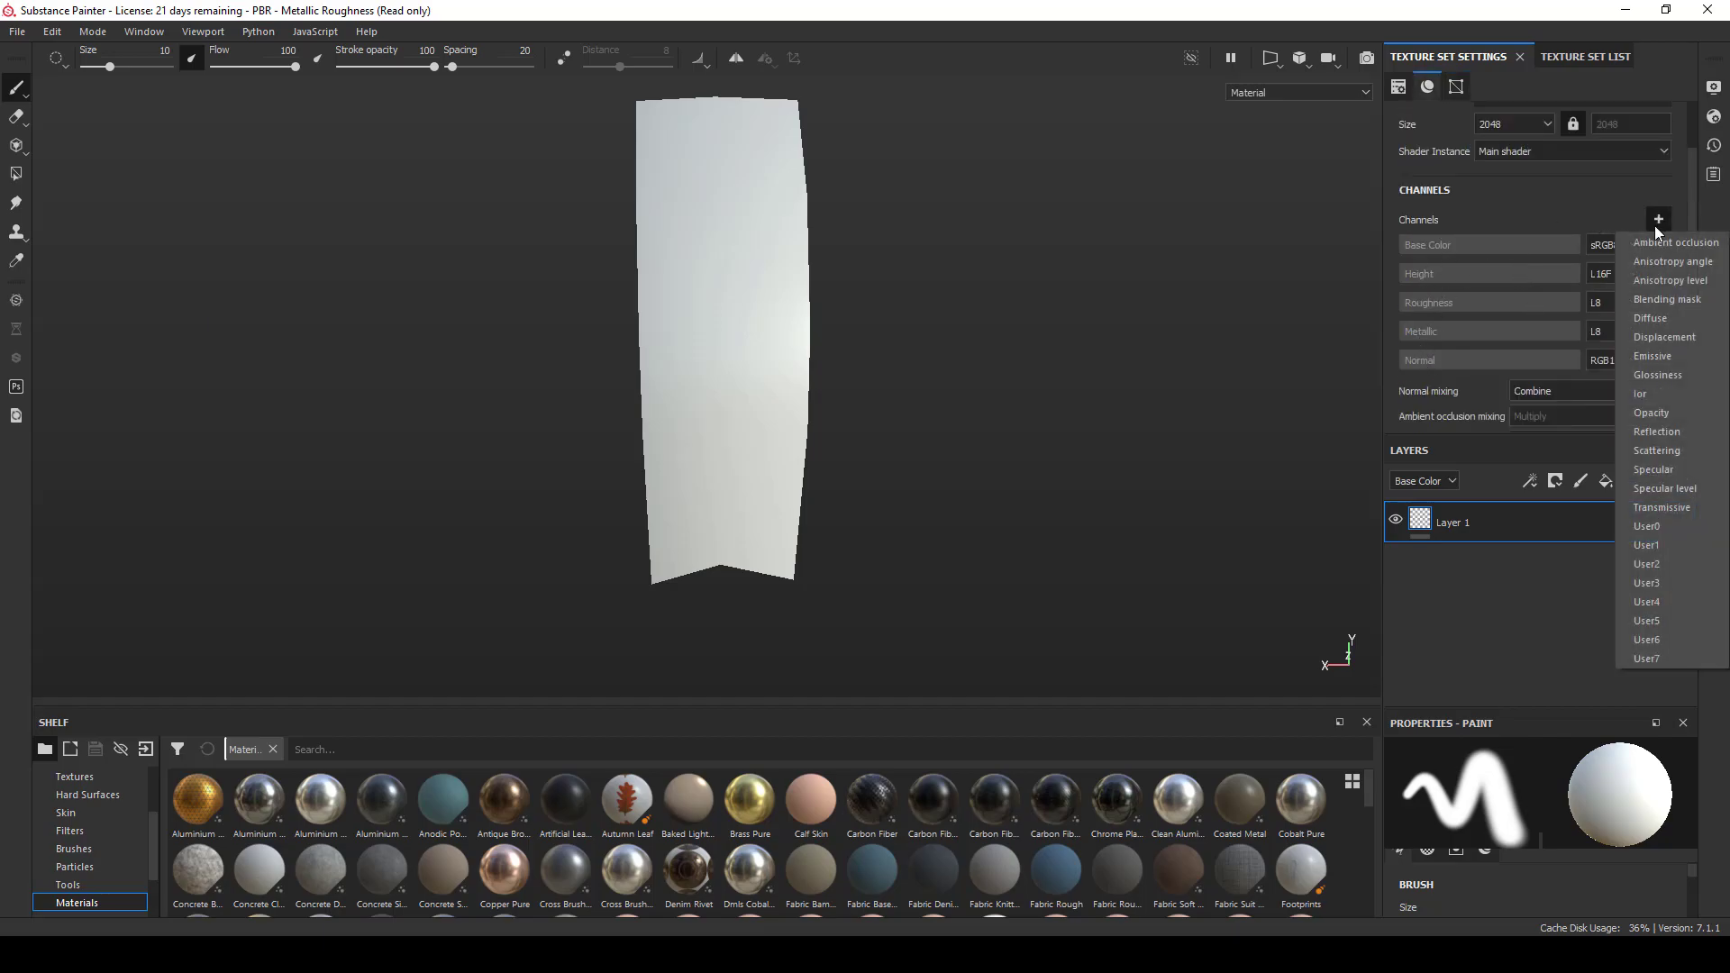
left_click(1665, 415)
scroll(1494, 321, "down", 3)
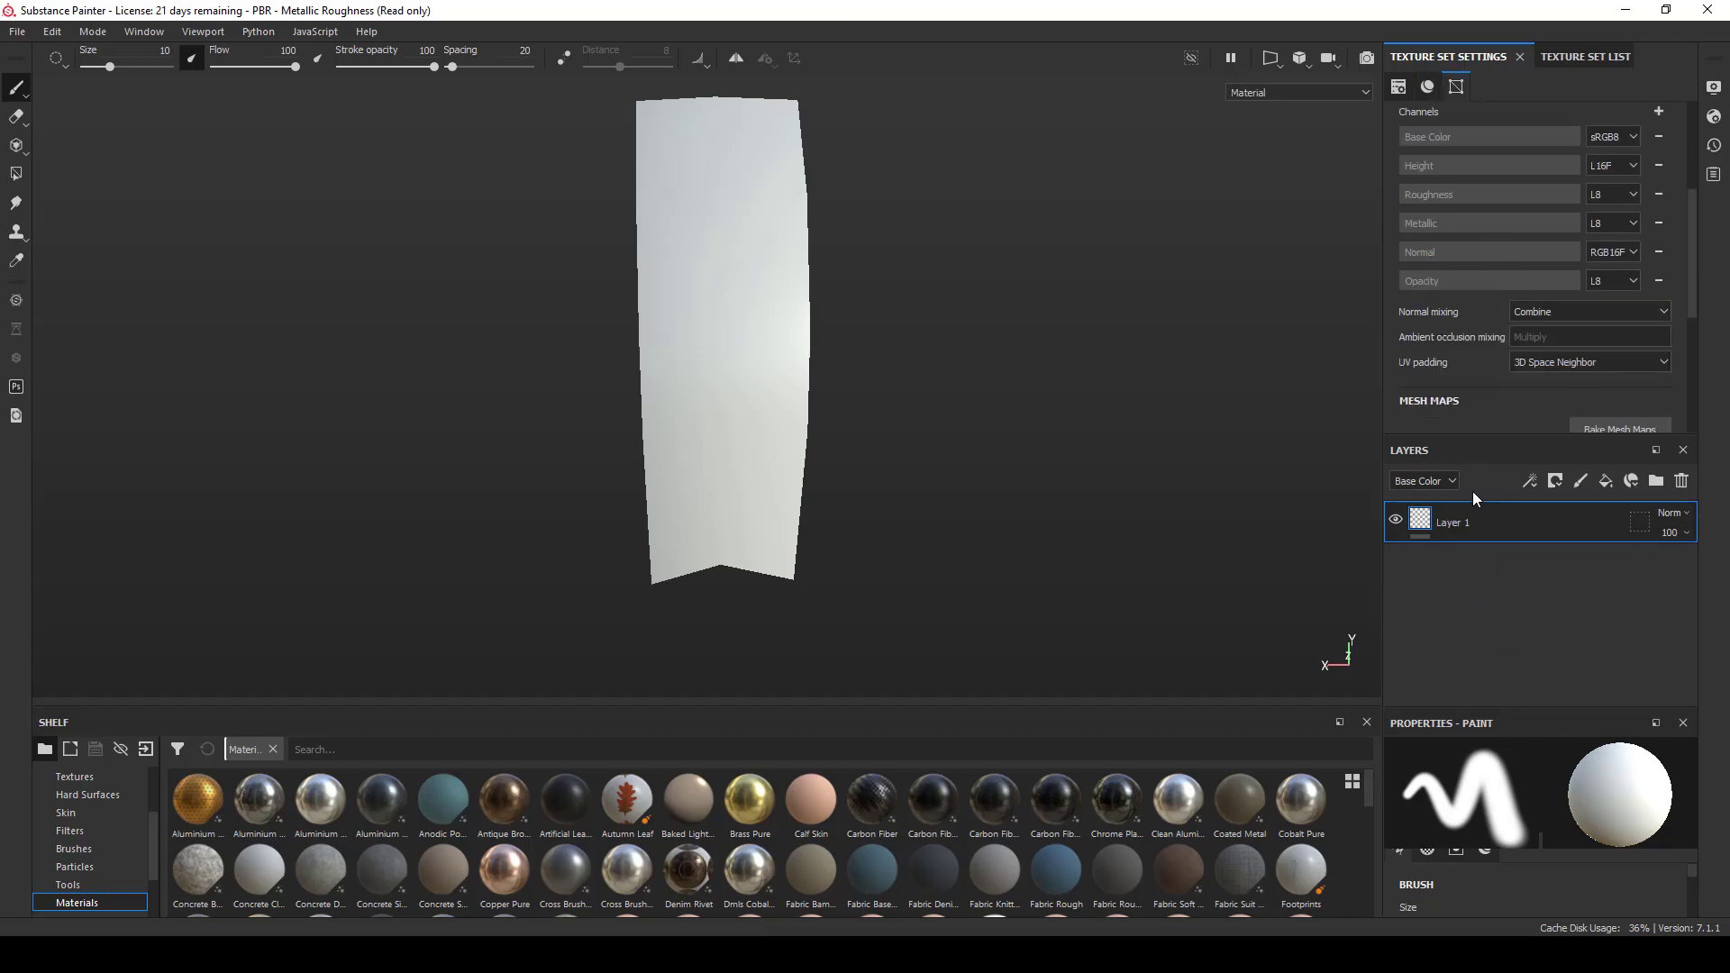
- Resize the paint properties area, show the brush's material channels and view the leaf plane at an angle
left_click_drag(1507, 707, 1508, 539)
scroll(1474, 727, "down", 5)
left_click(1486, 708)
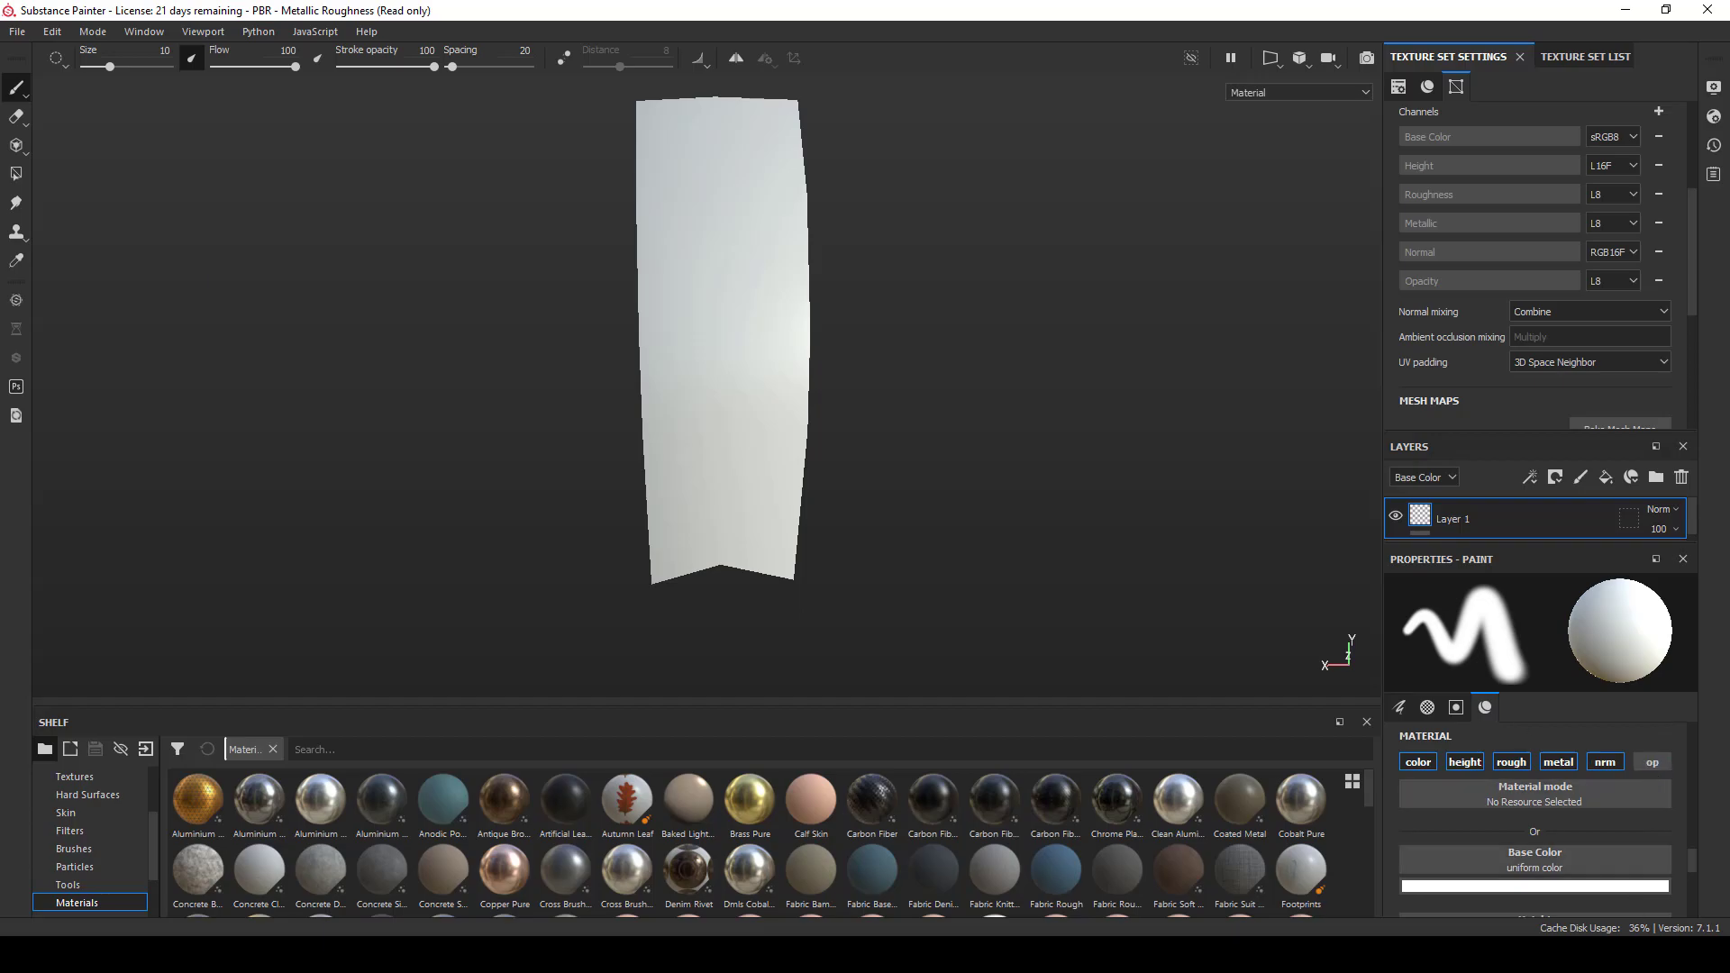
left_click_drag(733, 332, 784, 355, "alt")
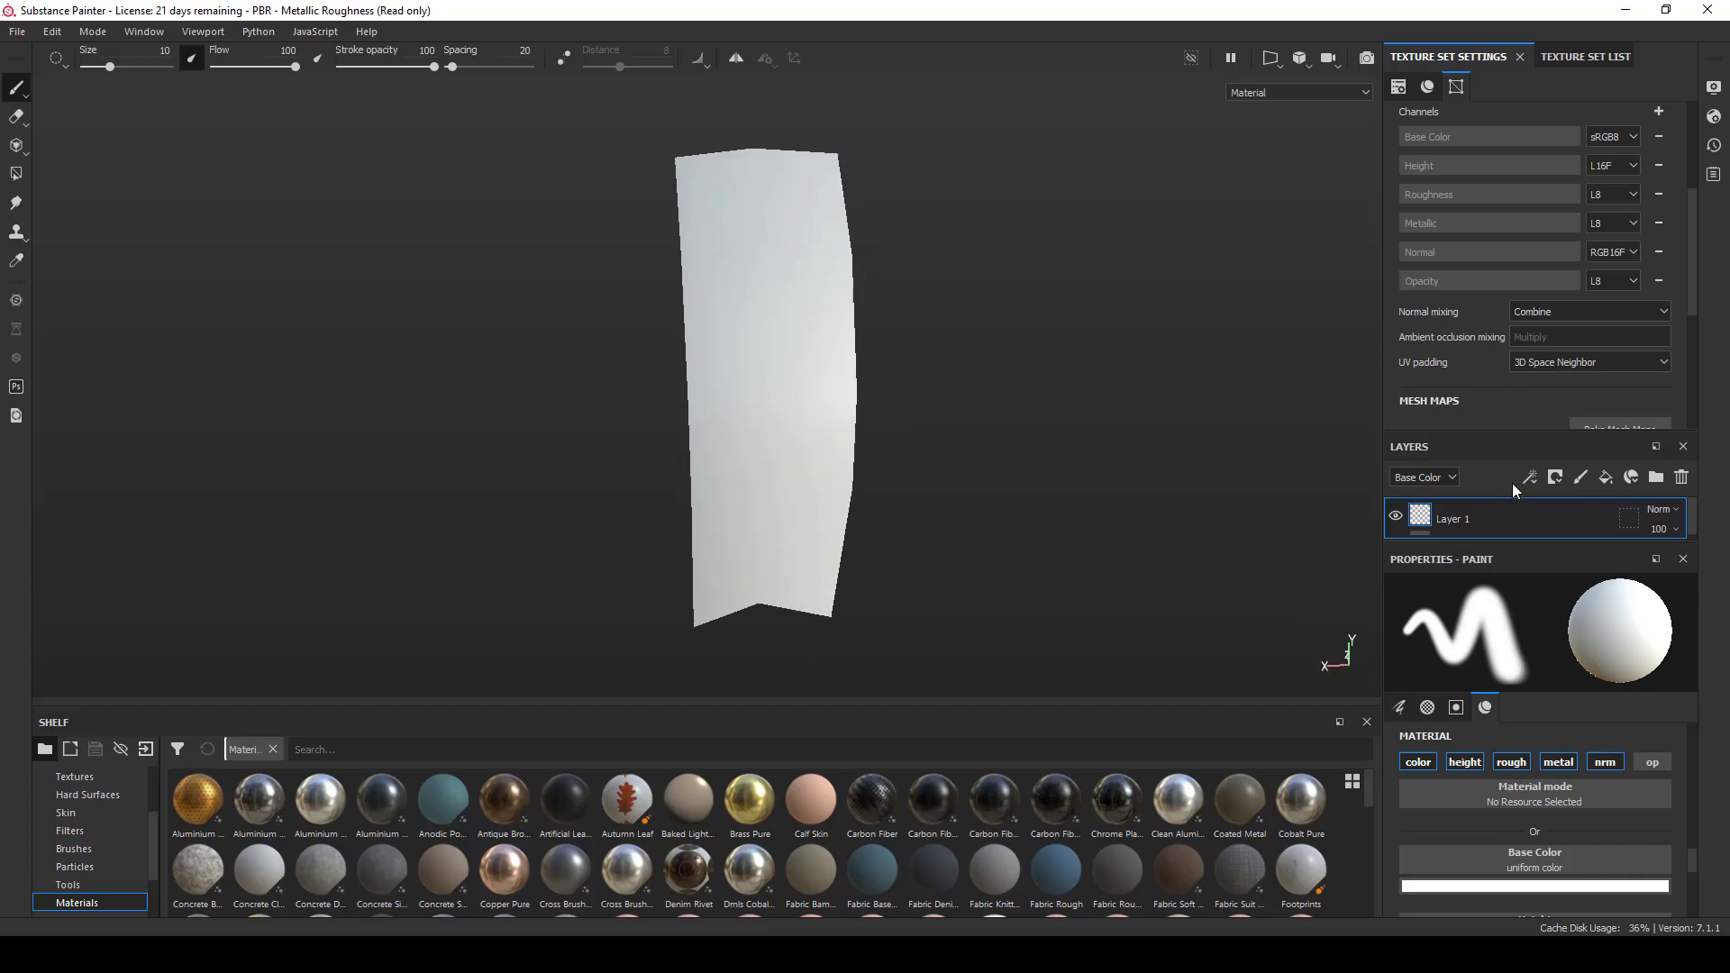
left_click_drag(1552, 566, 1556, 637)
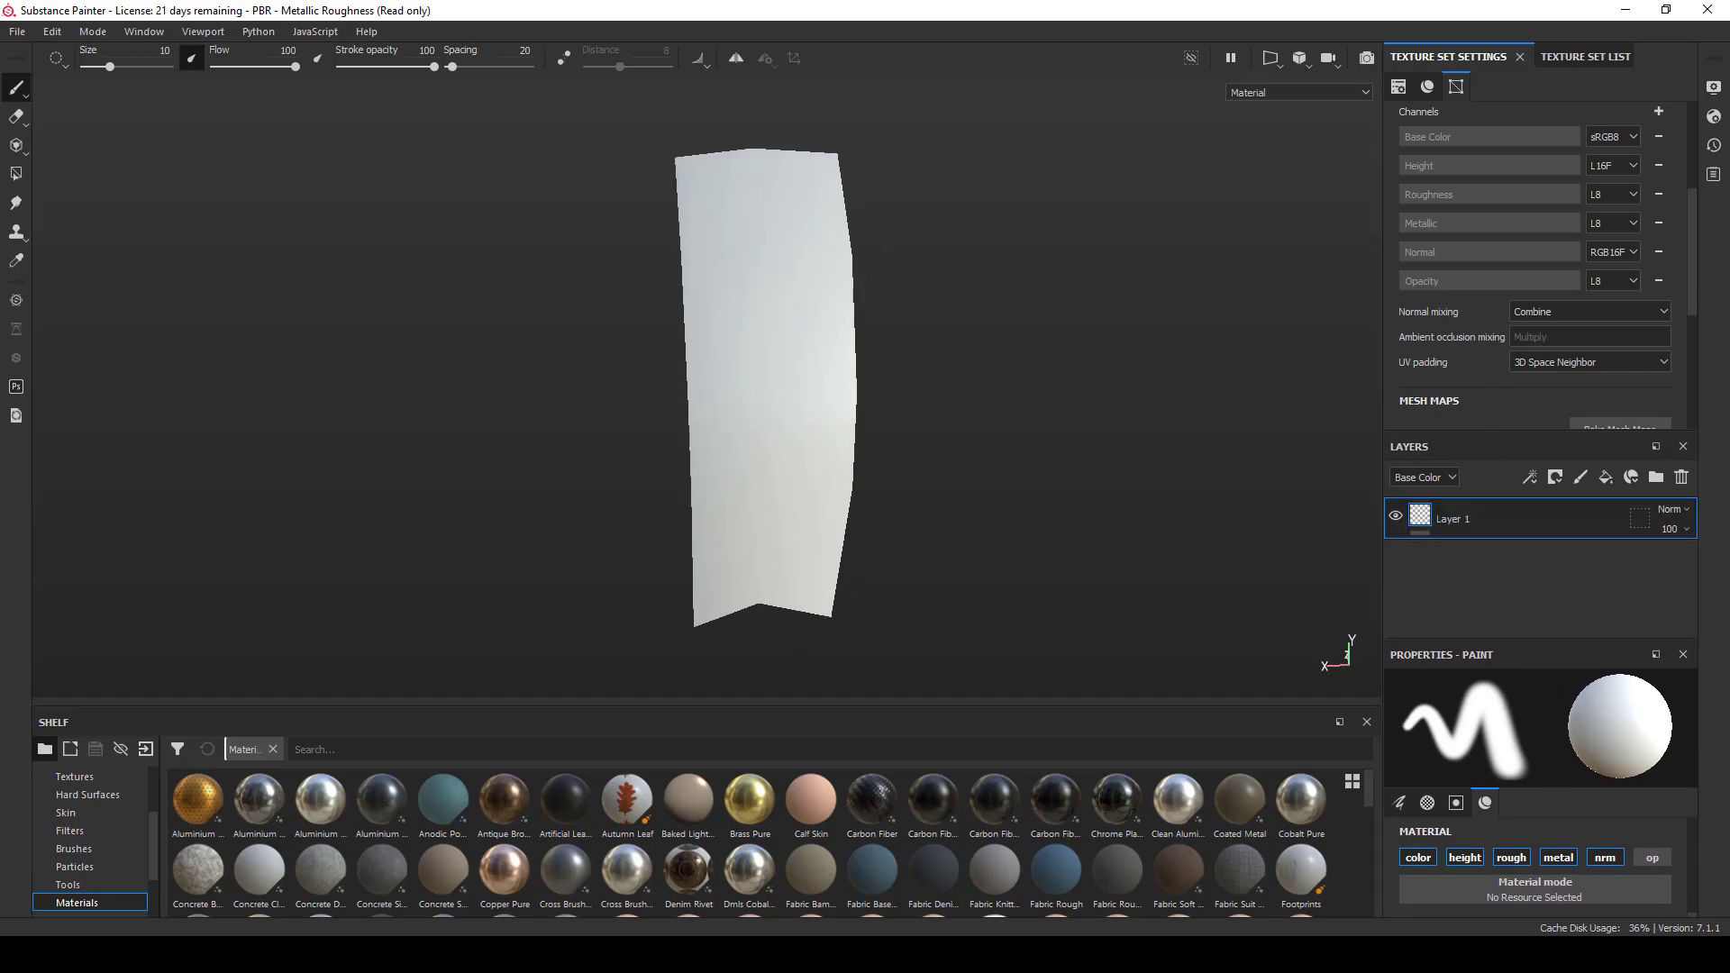
left_click_drag(795, 429, 773, 309, "alt")
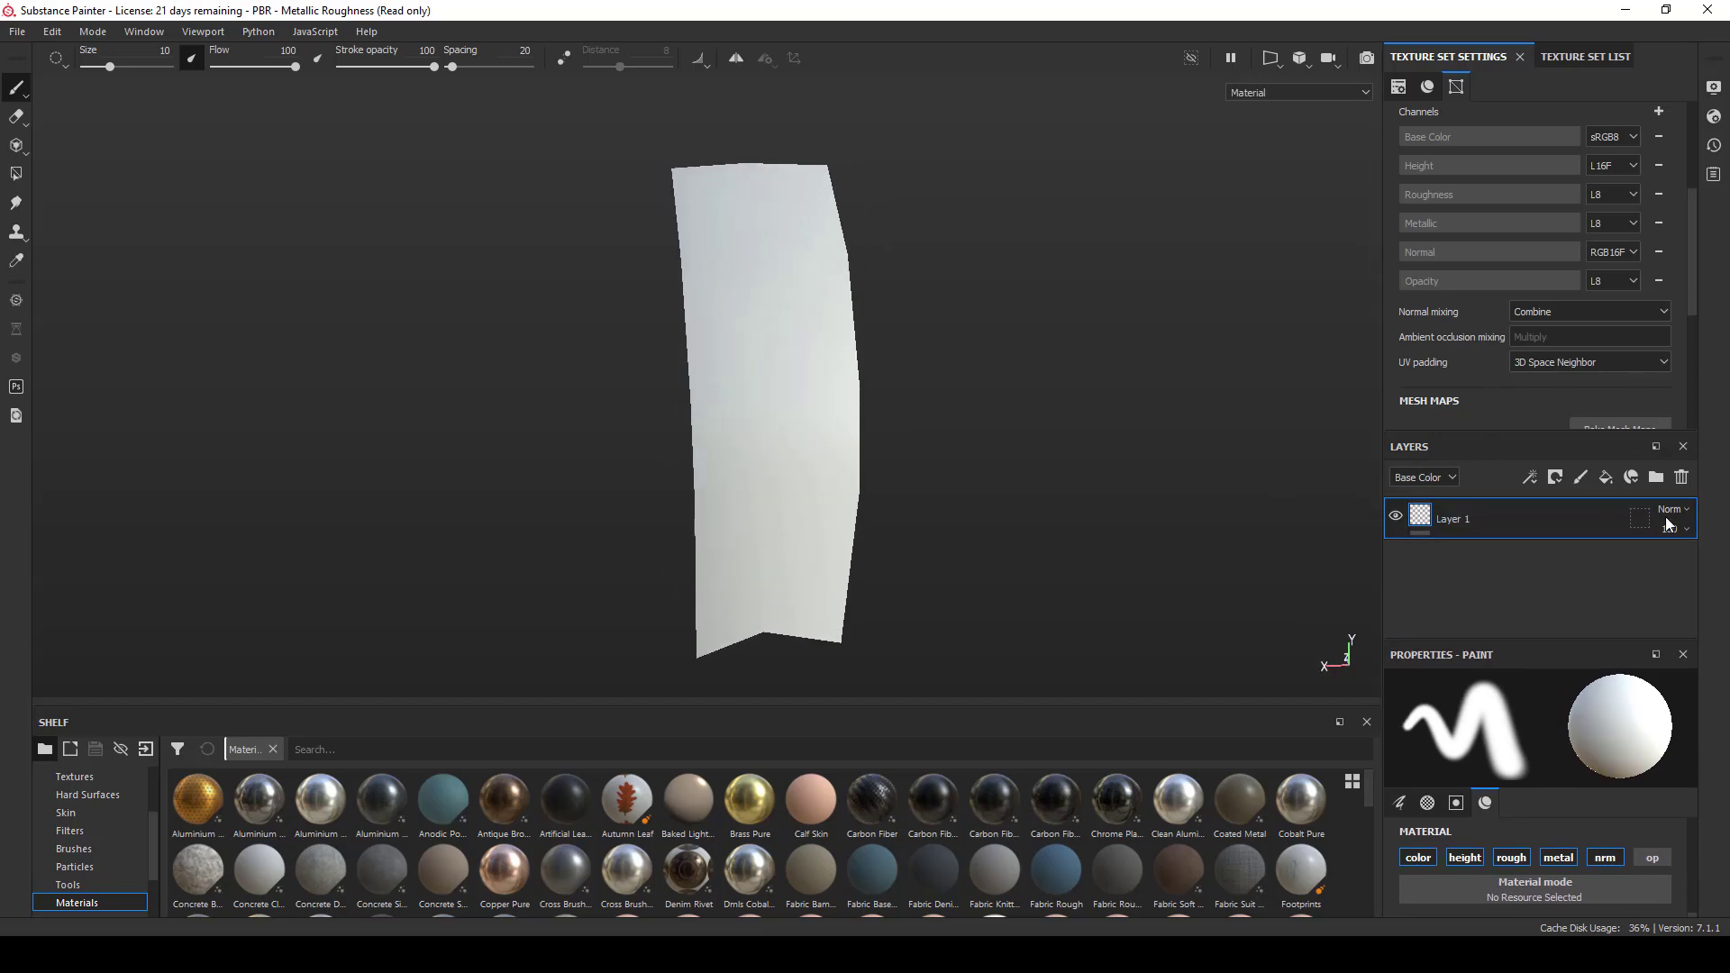
- Add a fill layer above Layer 1 and disable its height, rough, metal, nrm and op channels, keeping only color
left_click(1606, 478)
scroll(1552, 811, "down", 5)
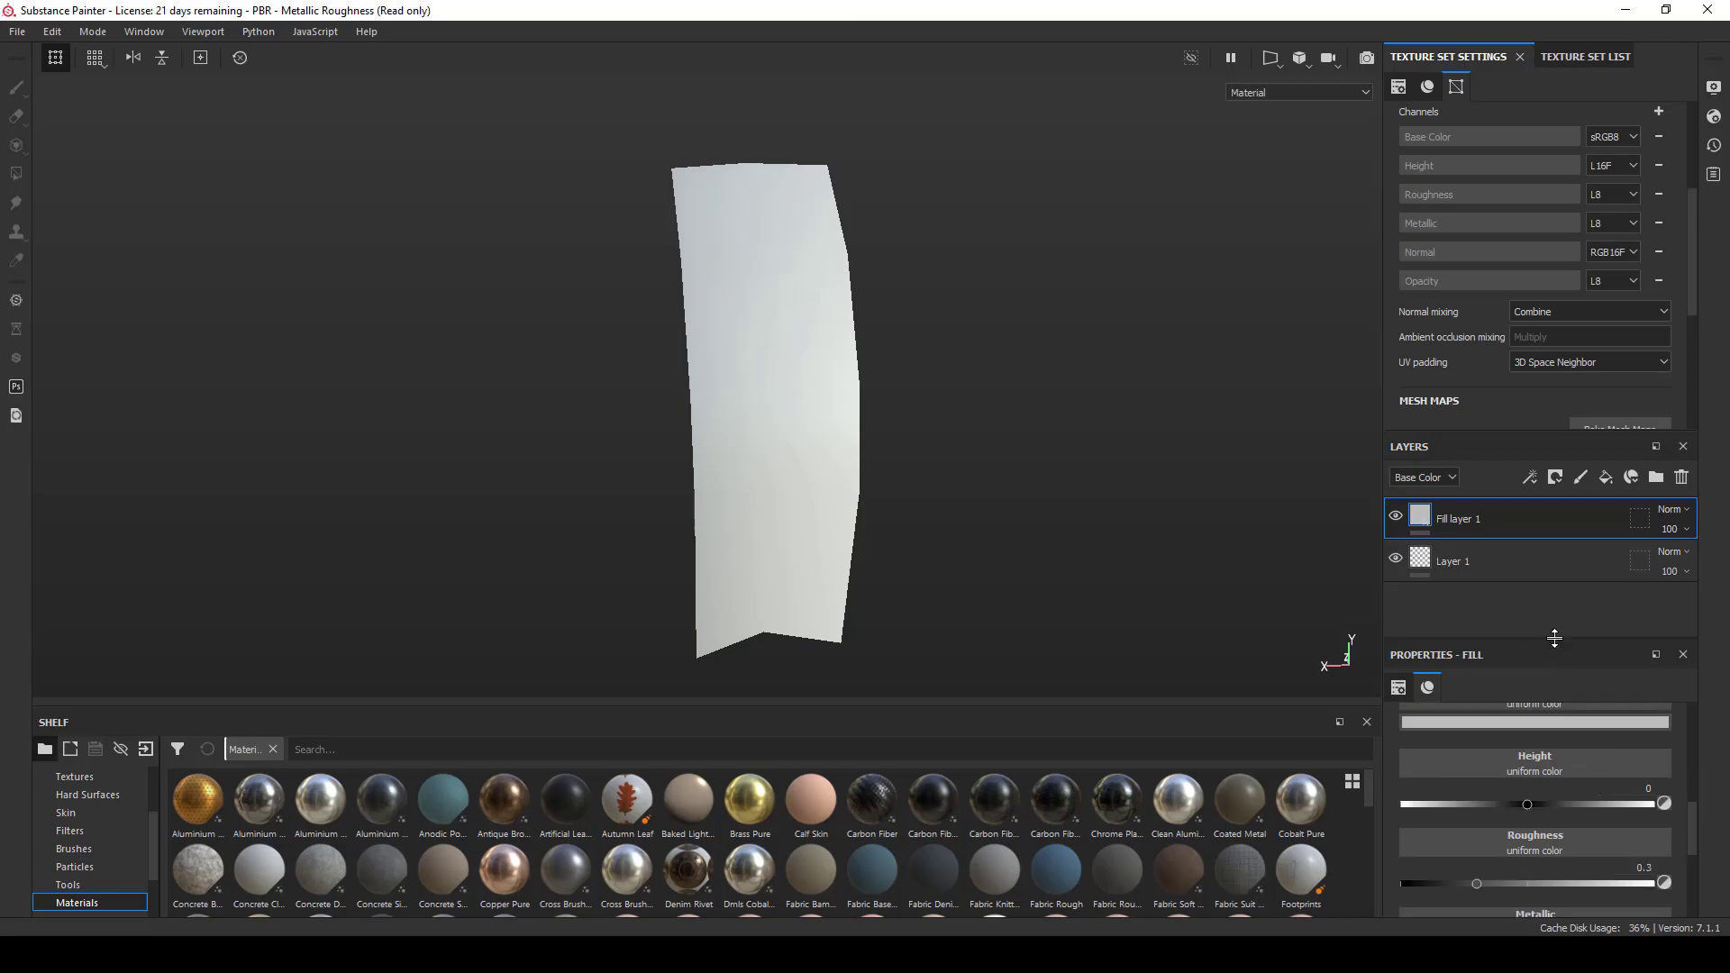
left_click_drag(1554, 638, 1556, 550)
scroll(1486, 684, "up", 3)
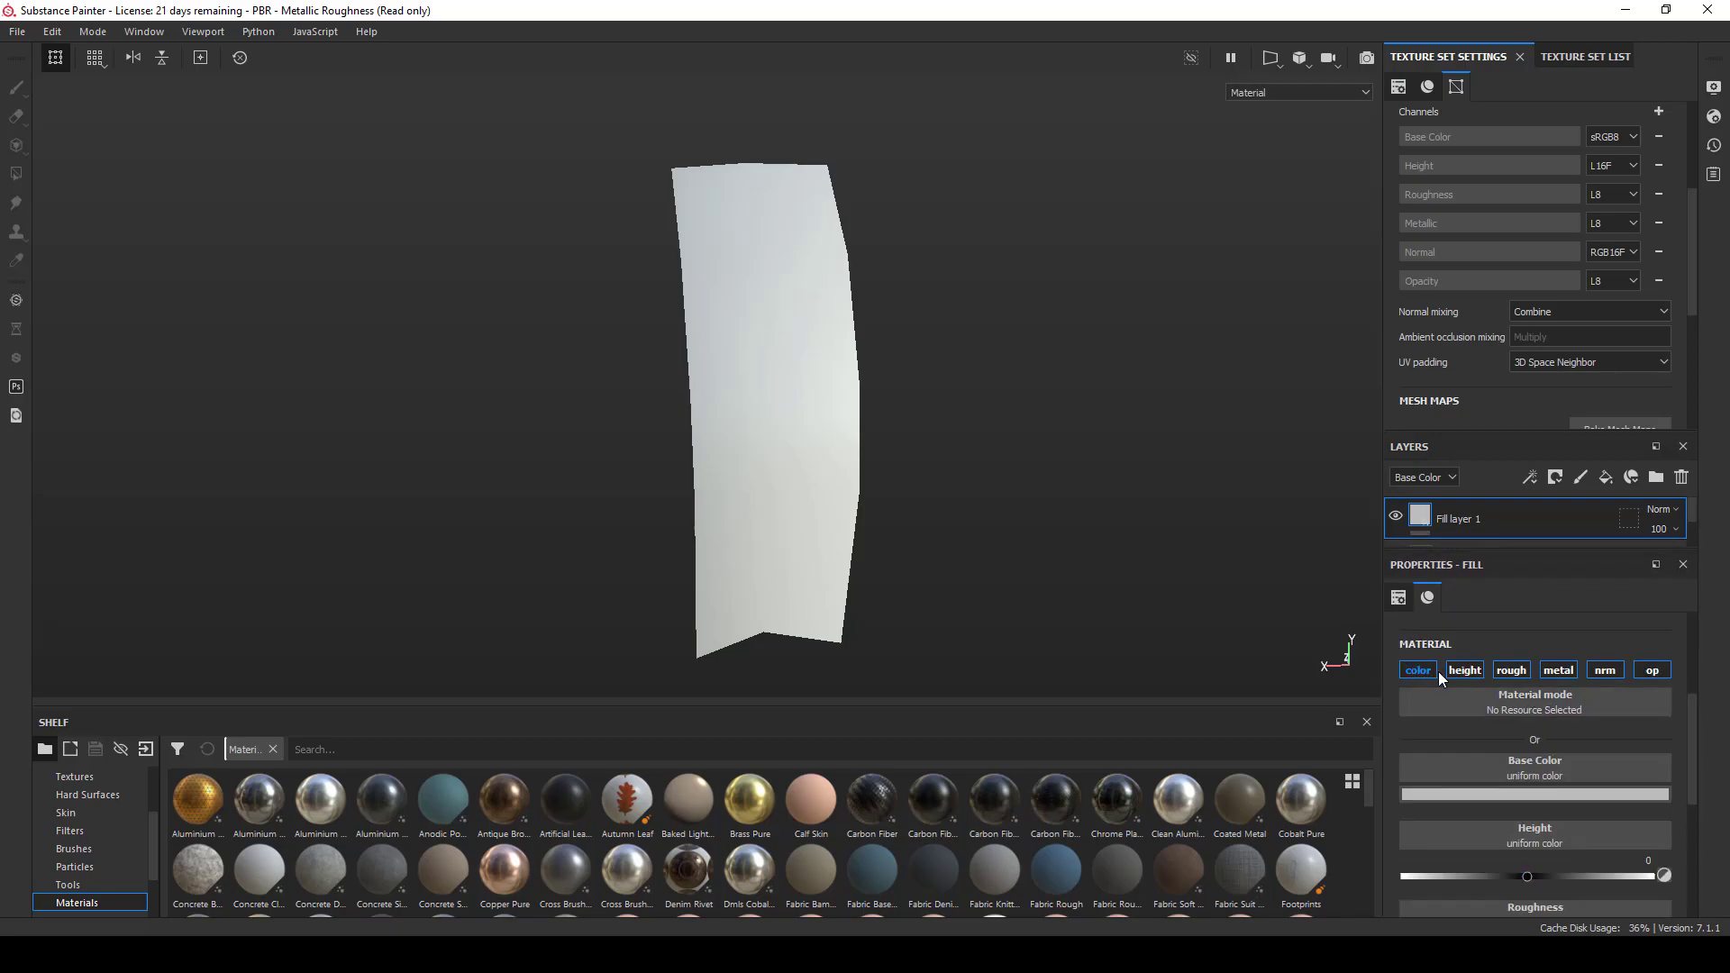
left_click(1464, 669)
left_click(1511, 669)
left_click(1558, 670)
left_click(1605, 670)
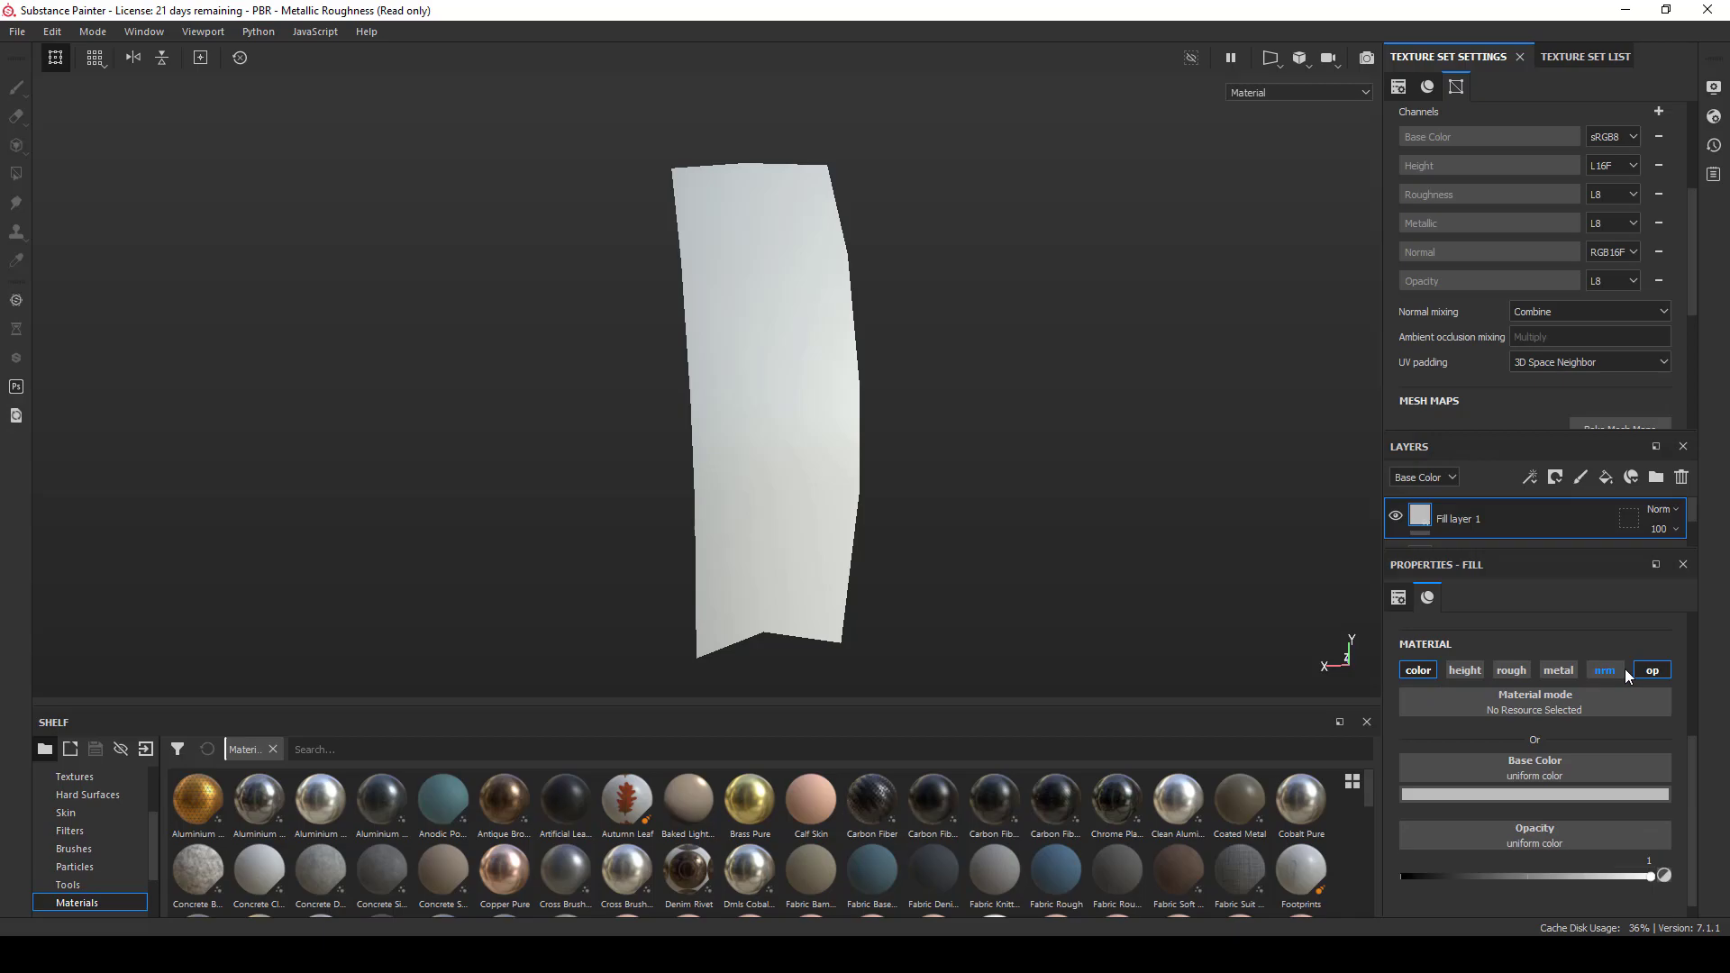
left_click(1651, 671)
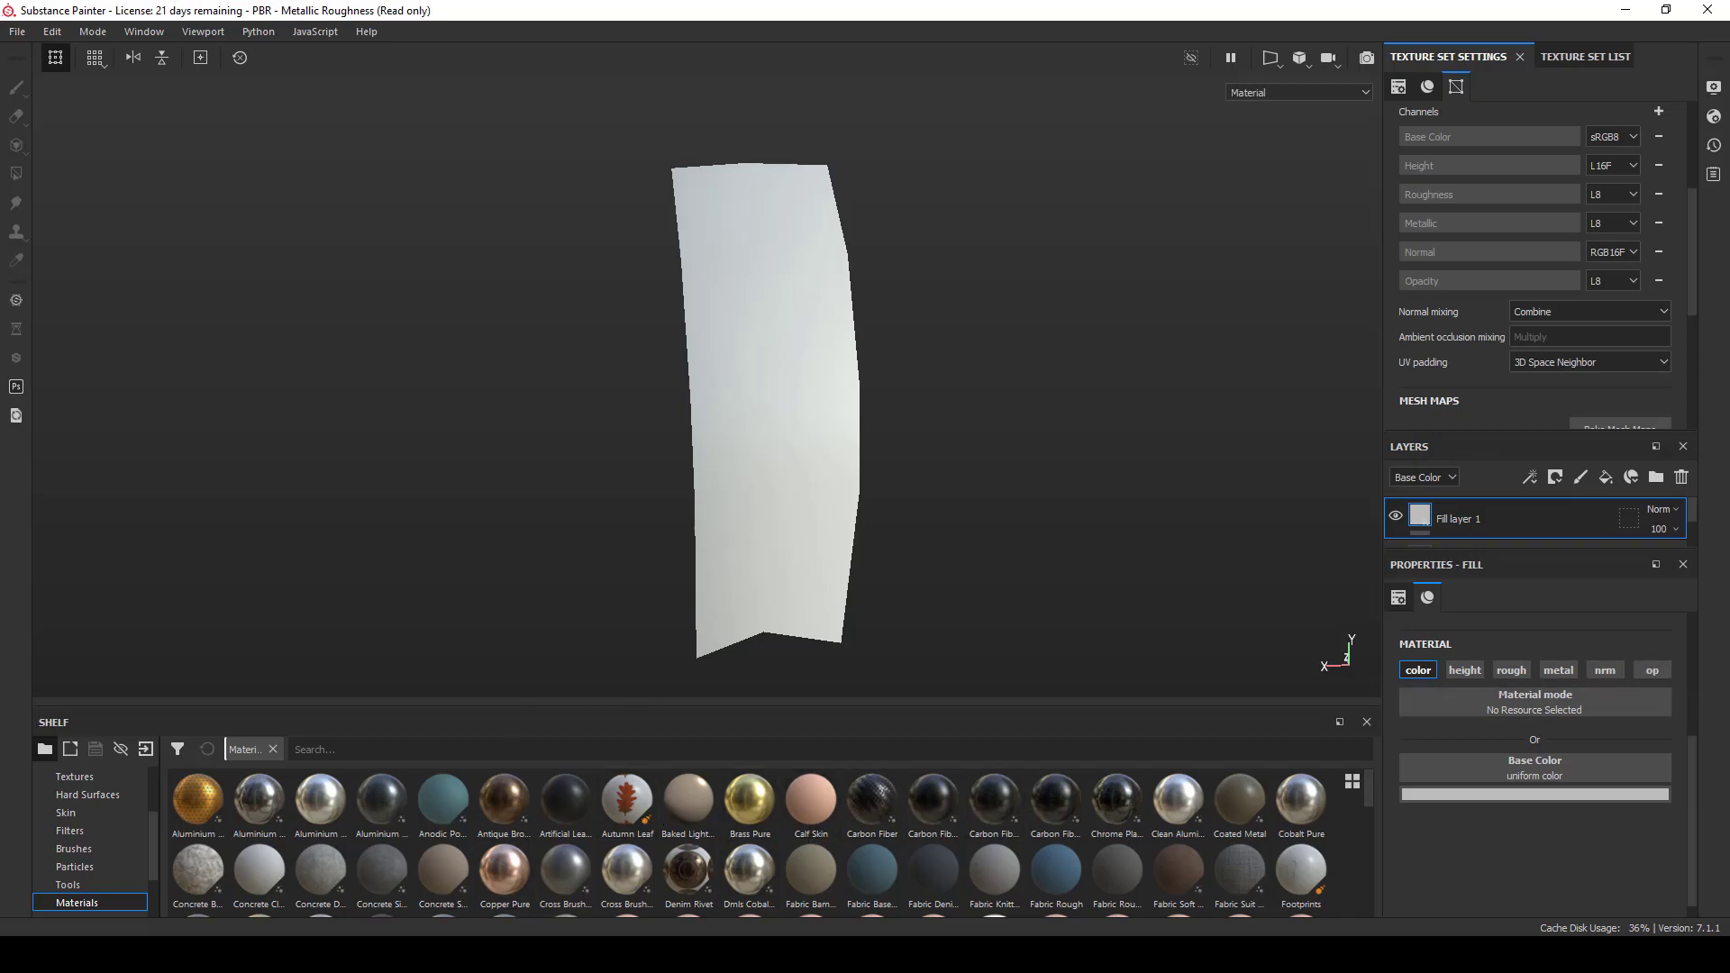
- Import OIP.jpg from Downloads as a texture into the project 'PBR - Metallic Roughness'
key("alt+Tab")
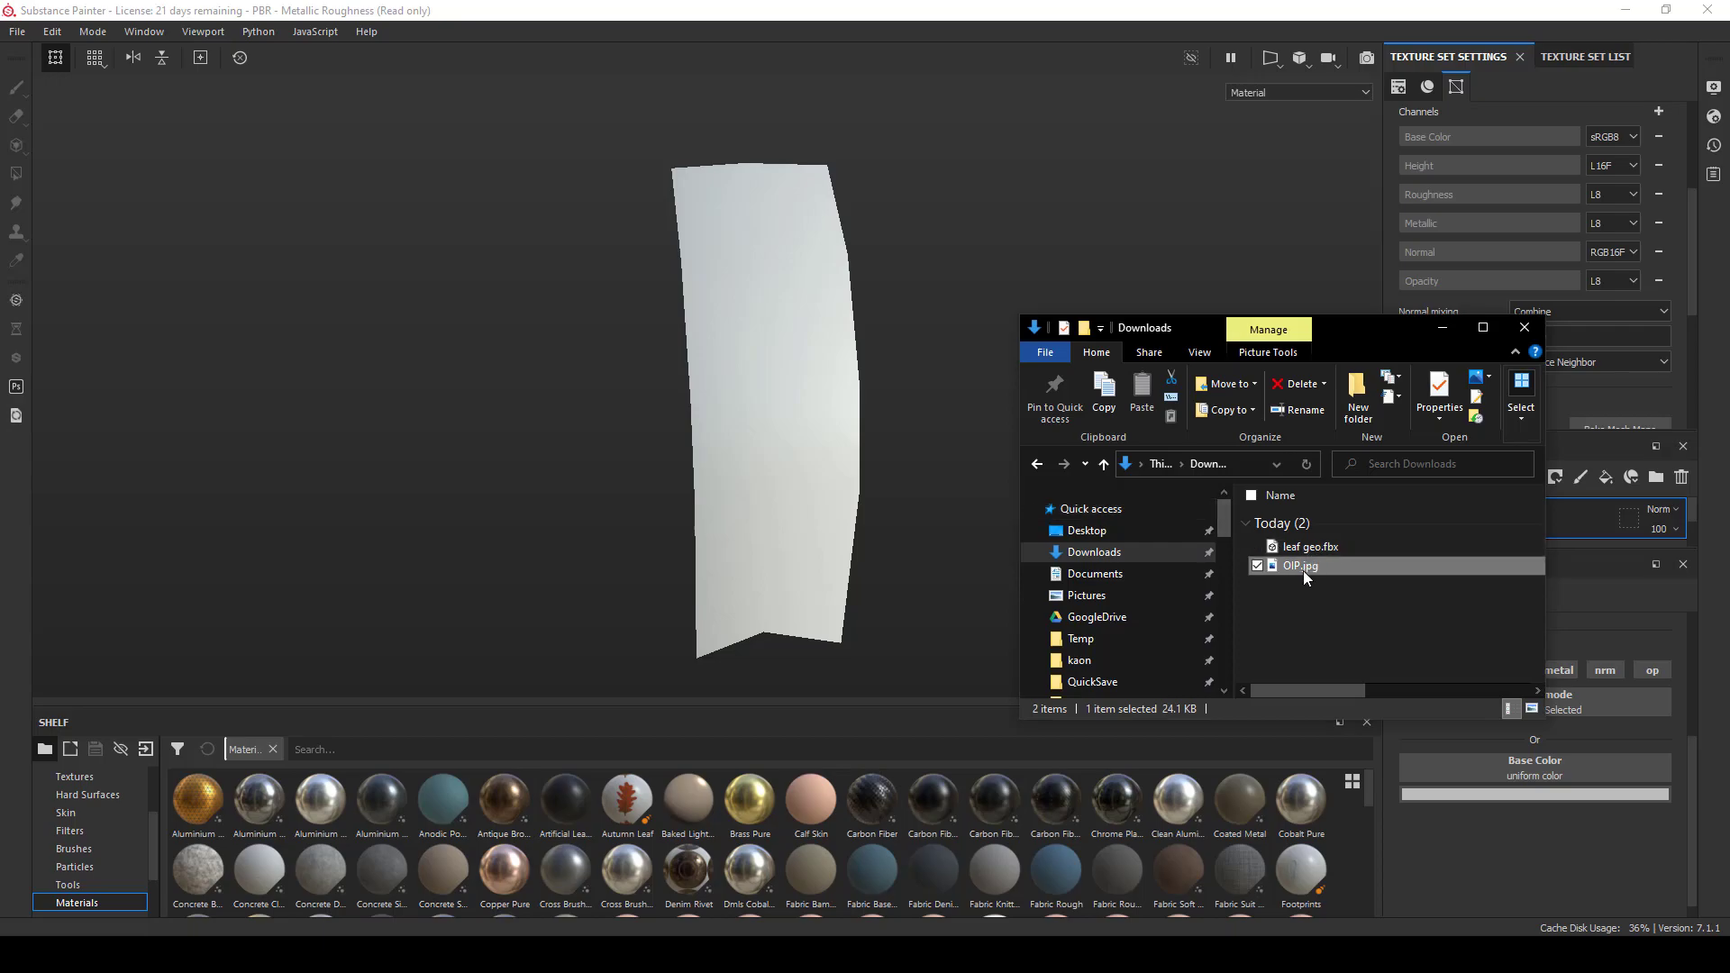
mouse_move(1301, 570)
left_mouse_down()
mouse_move(1402, 652)
mouse_move(1373, 679)
mouse_move(976, 854)
mouse_move(901, 811)
mouse_move(757, 815)
left_mouse_up()
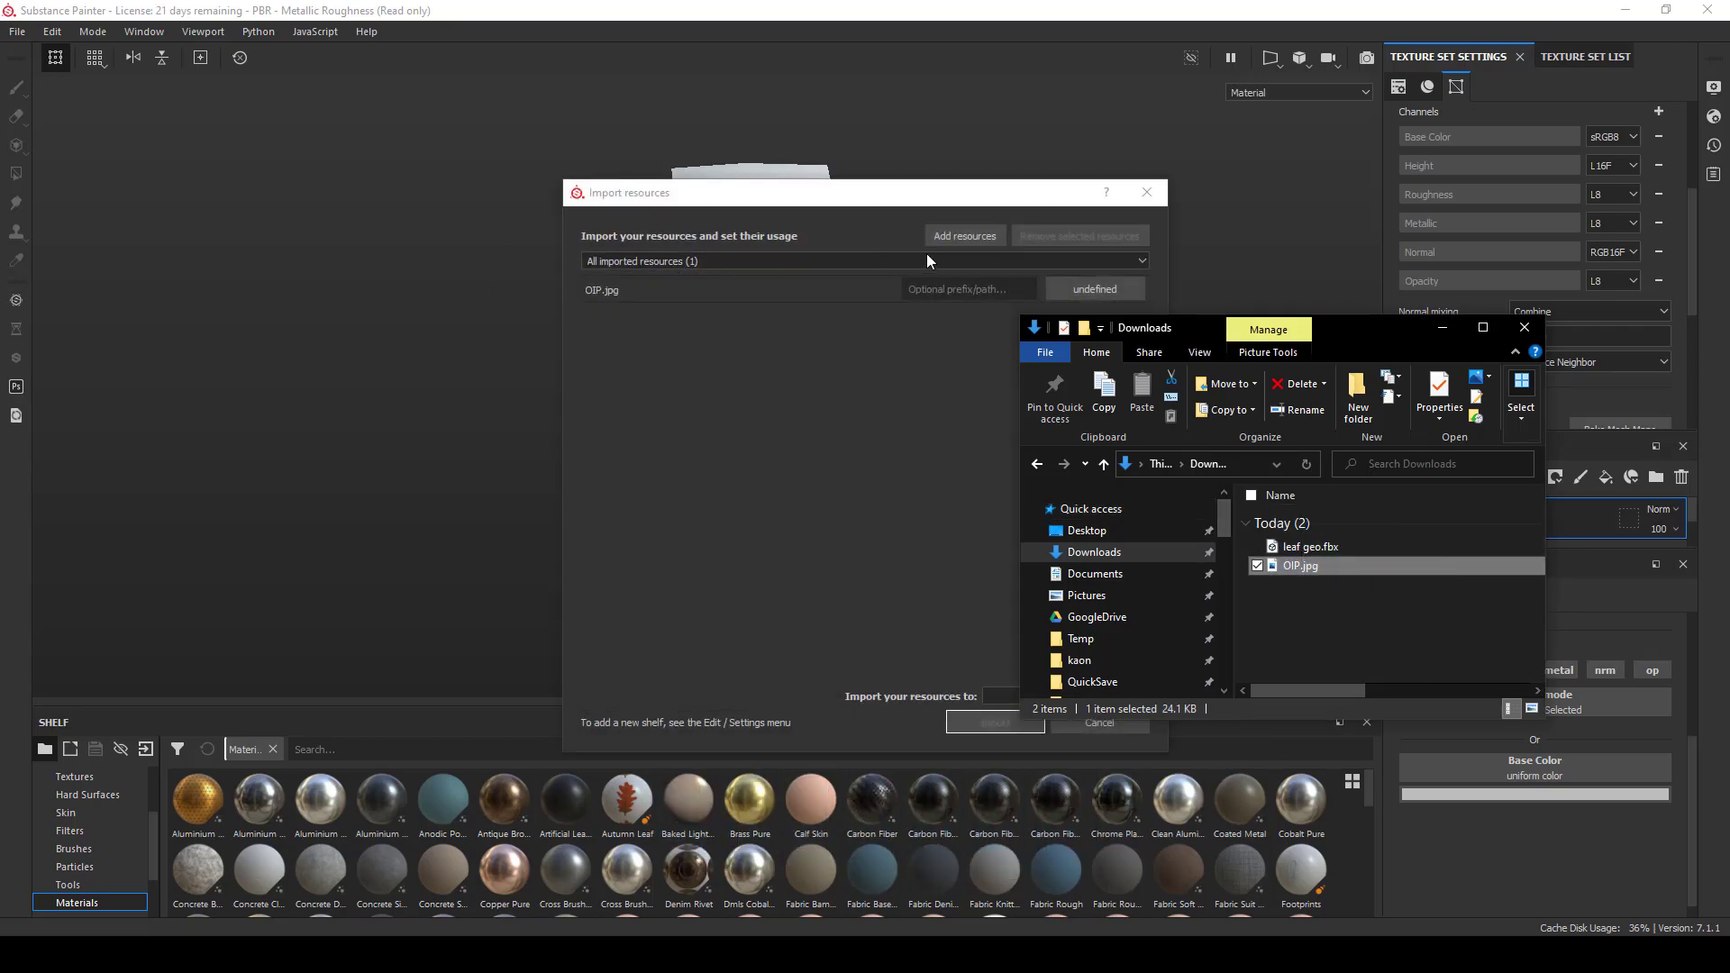
left_click_drag(1351, 331, 1315, 690)
left_click(1059, 289)
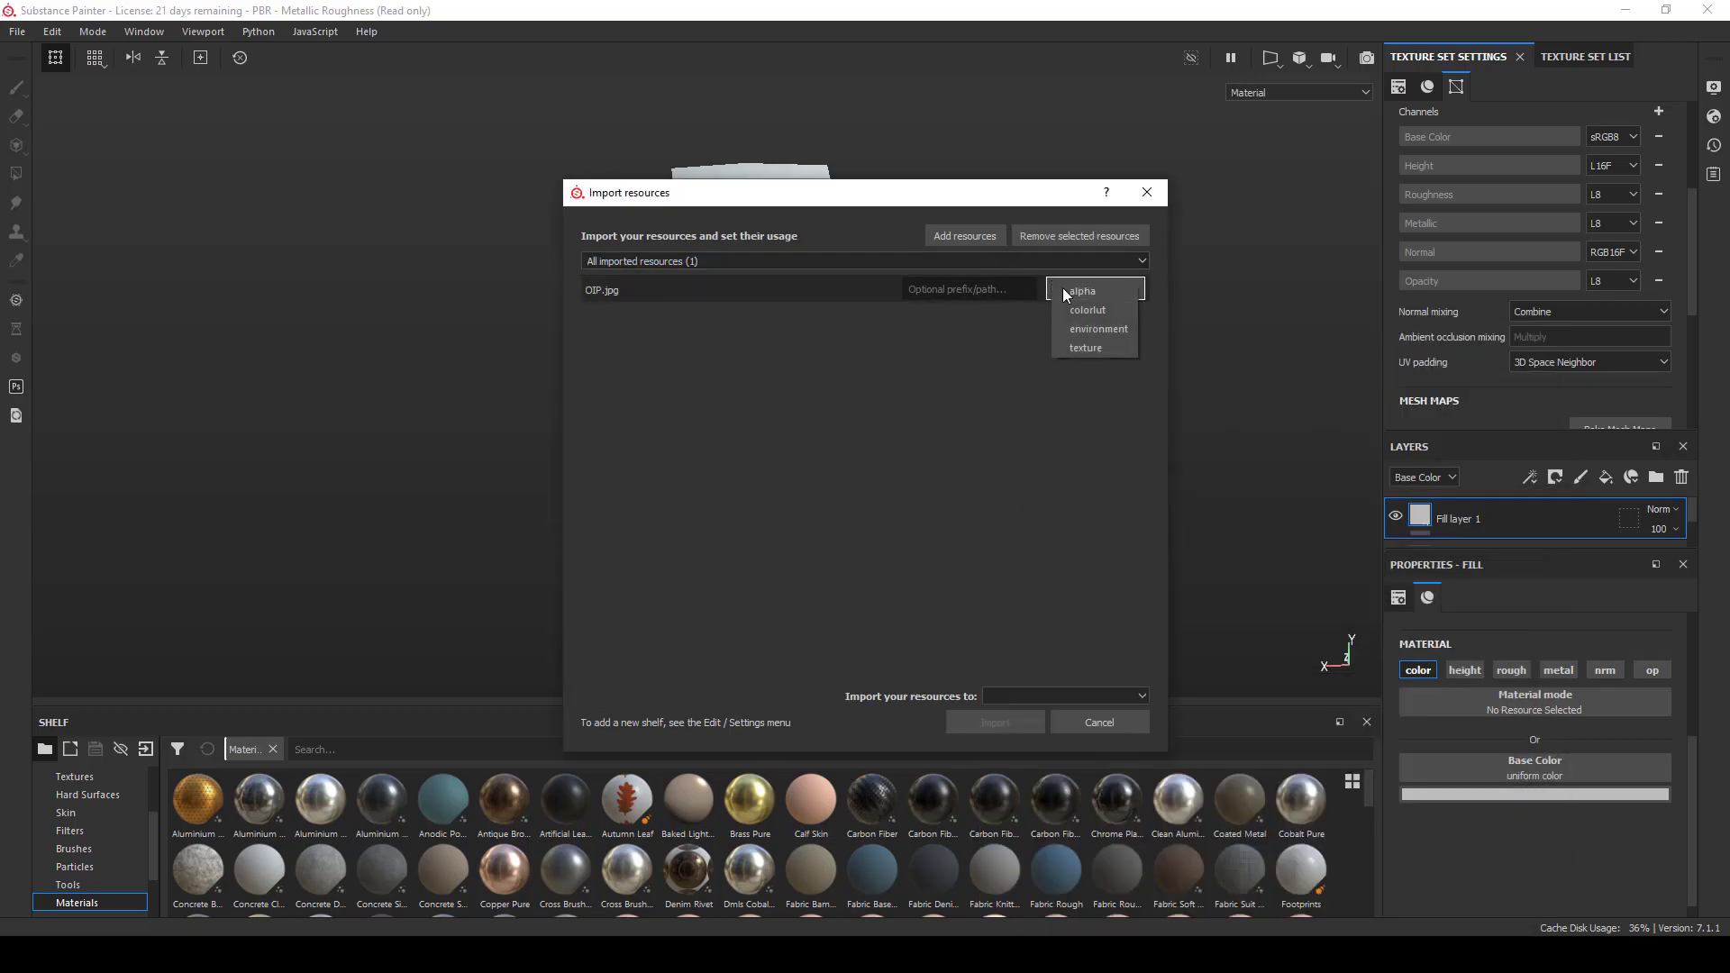
left_click(1020, 697)
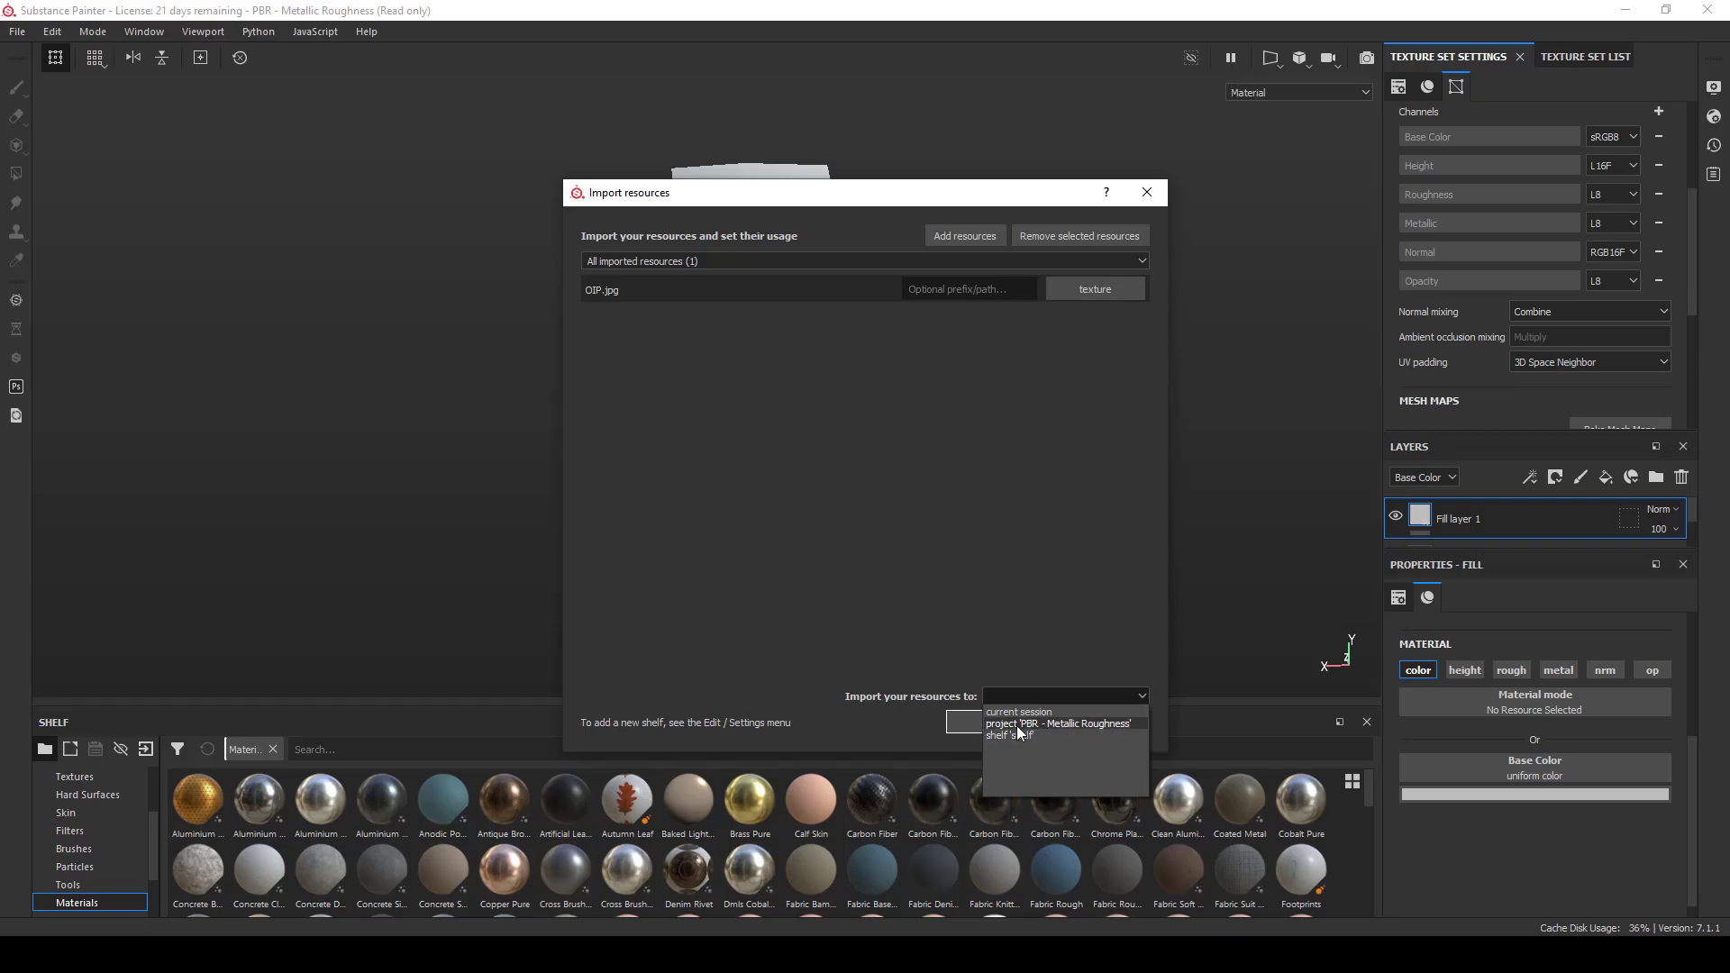
left_click(1017, 726)
left_click(986, 718)
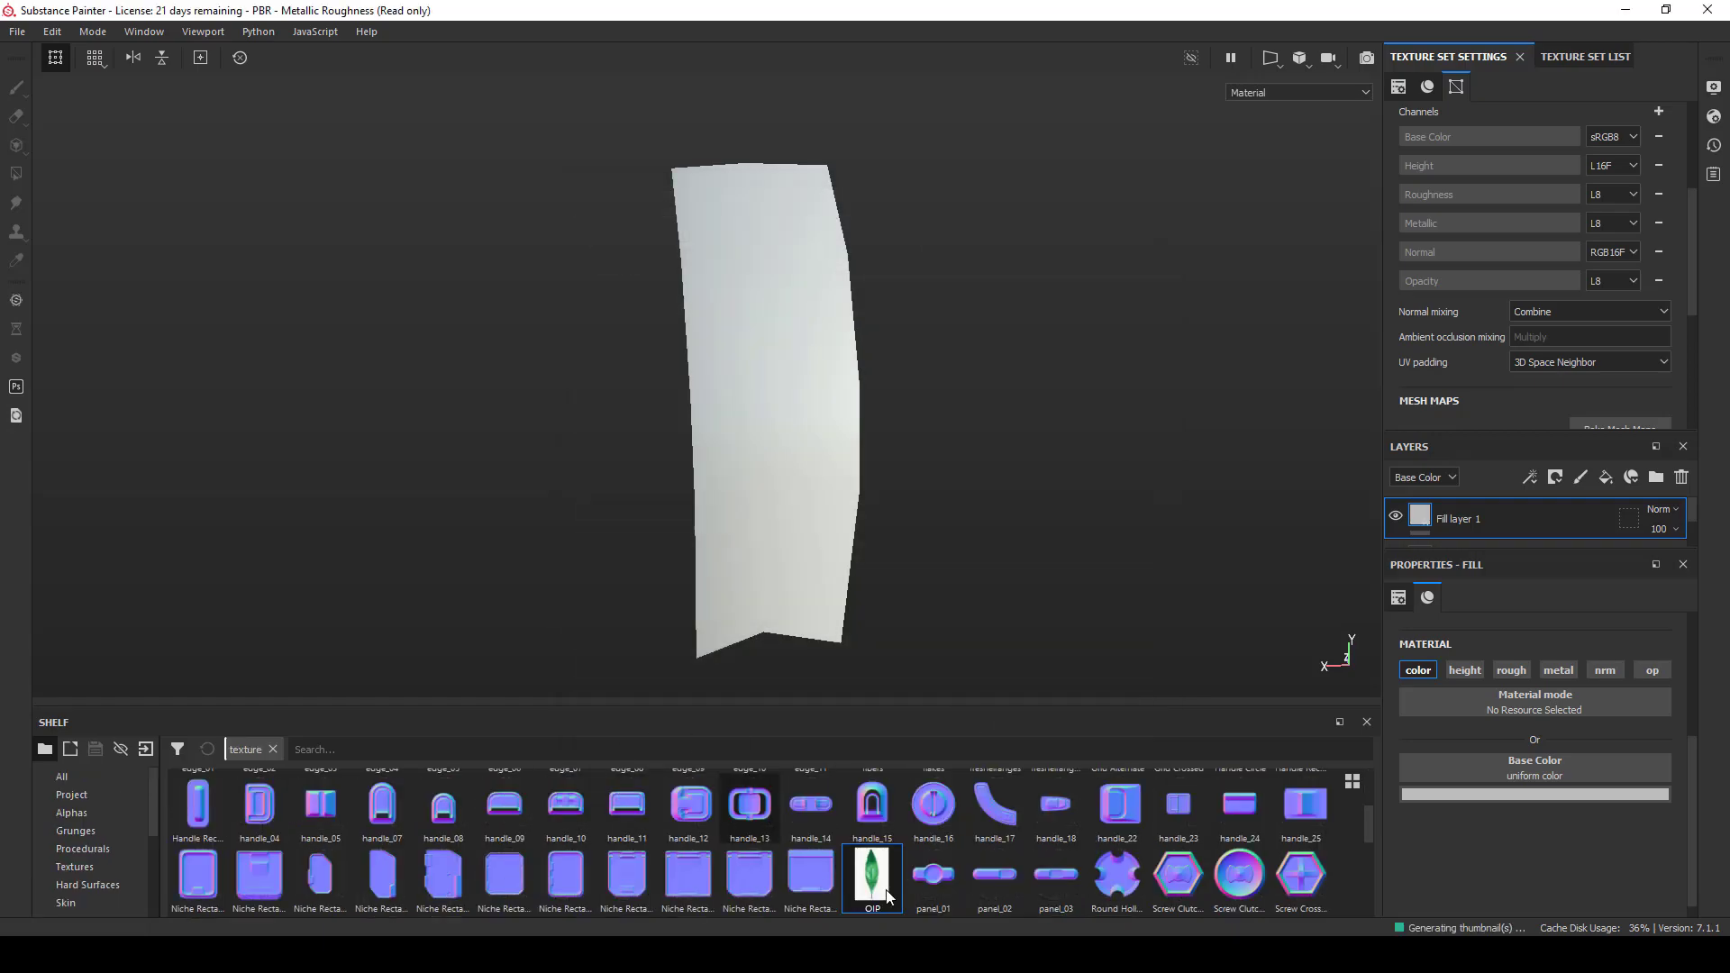
- Assign the OIP leaf texture to the fill layer's base color and inspect it on the mesh
left_click_drag(862, 881, 1517, 768)
mouse_move(777, 419)
left_mouse_down("alt")
mouse_move(351, 376)
mouse_move(1231, 318)
mouse_move(498, 402)
mouse_move(948, 345)
mouse_move(822, 414)
mouse_move(823, 309)
mouse_move(848, 315)
left_mouse_up("alt")
middle_click_drag(883, 379, 940, 422, "alt")
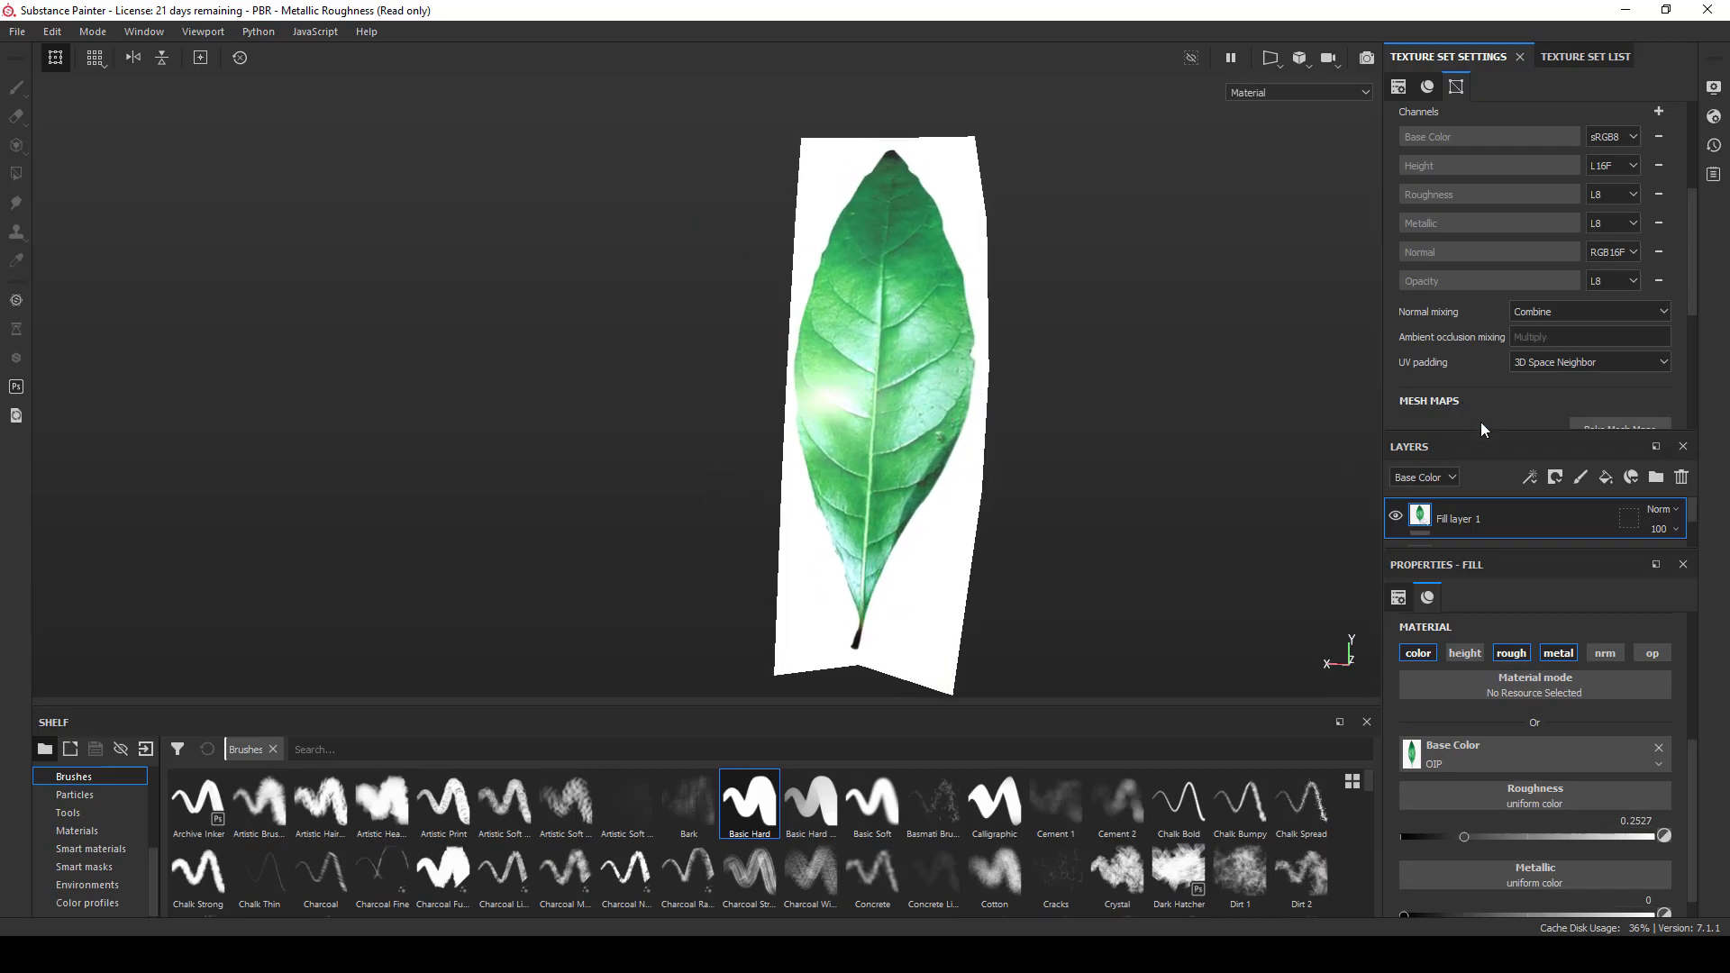
- Add a paint layer above the fill layer and limit its material to the opacity channel
left_click(1580, 477)
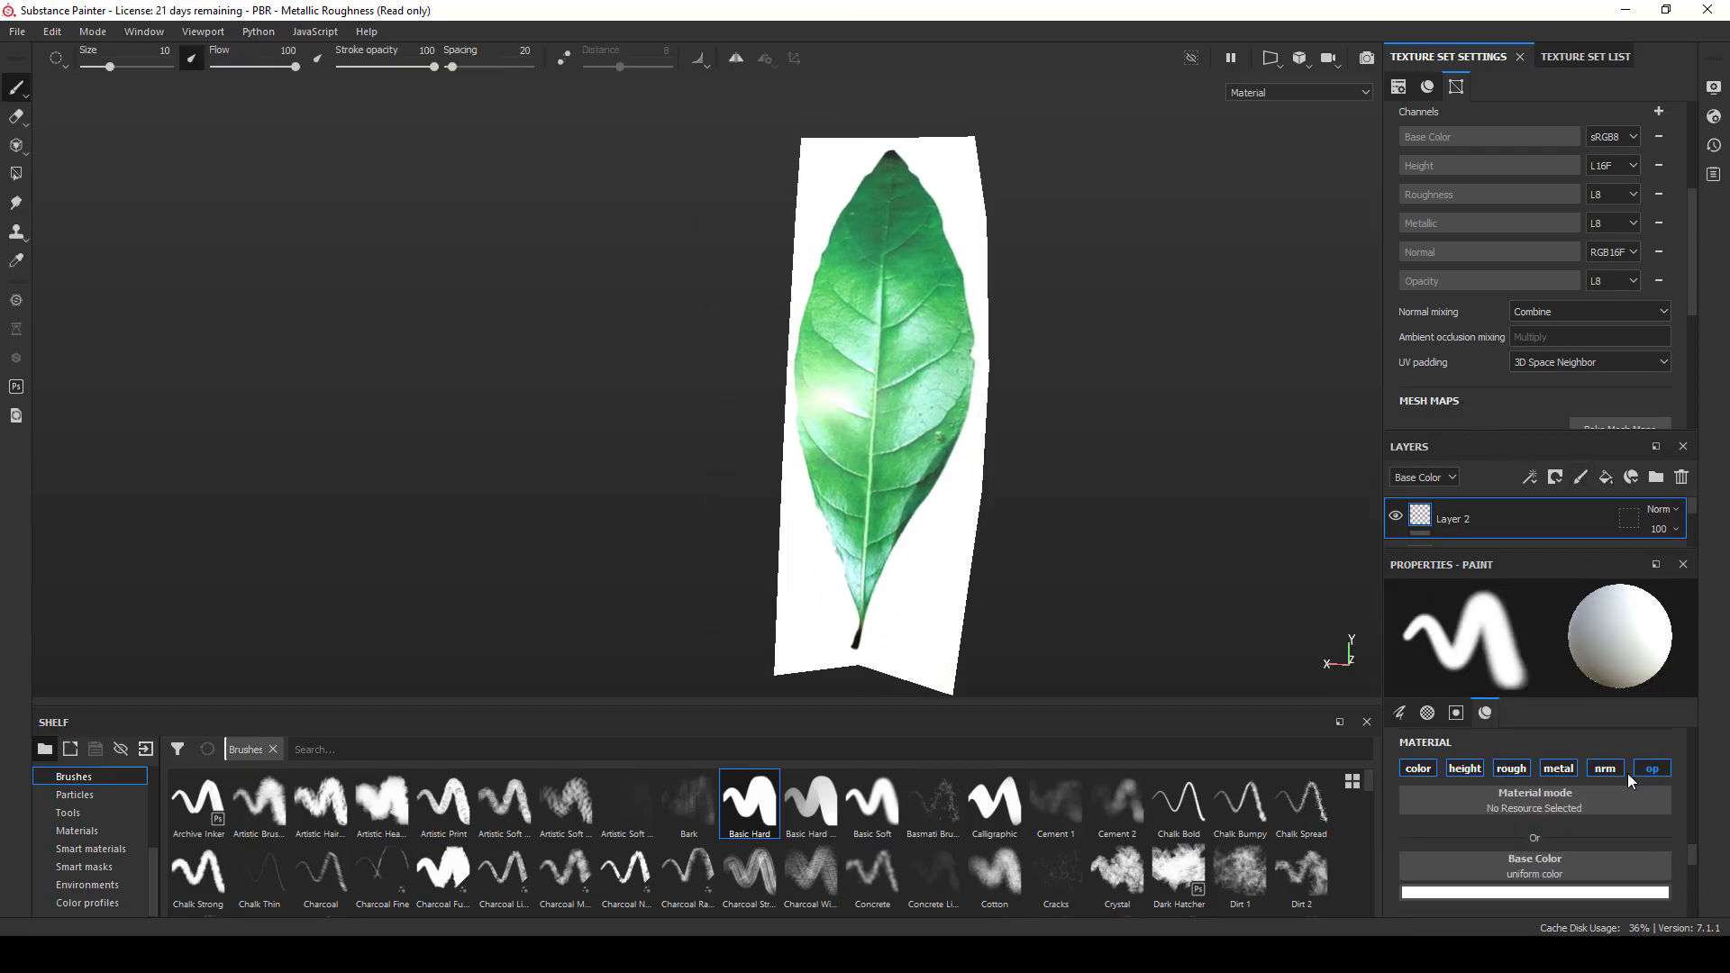
left_click(1461, 771)
left_click(1424, 771)
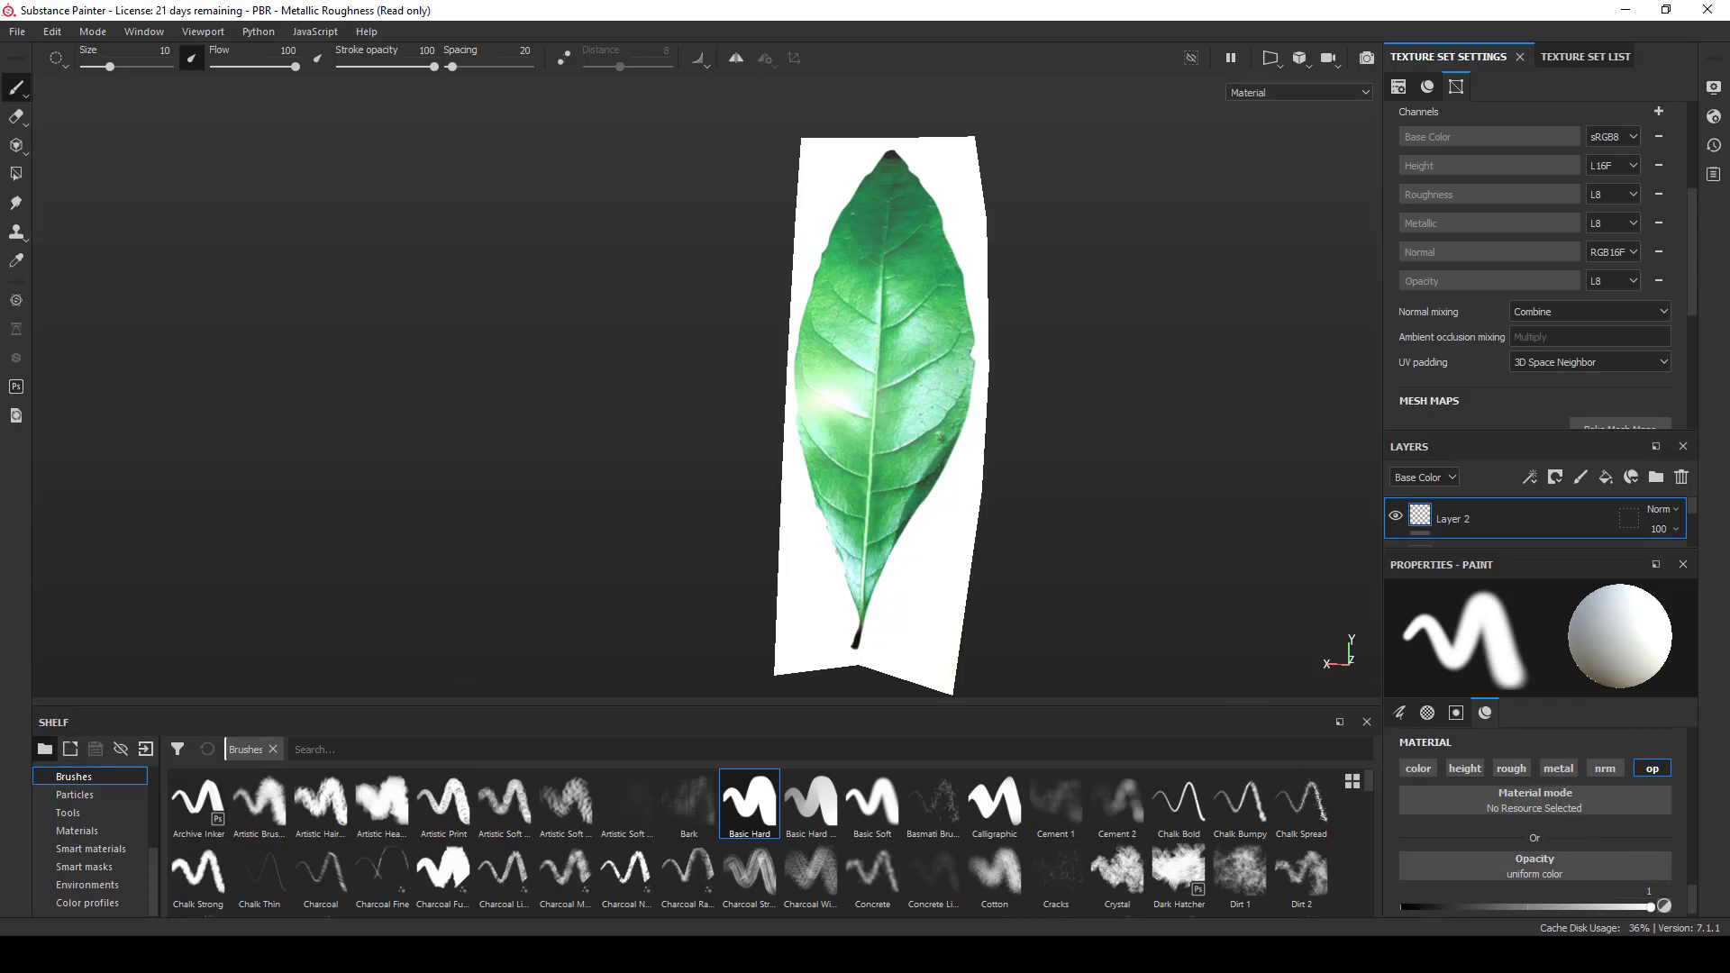
key("alt+Tab")
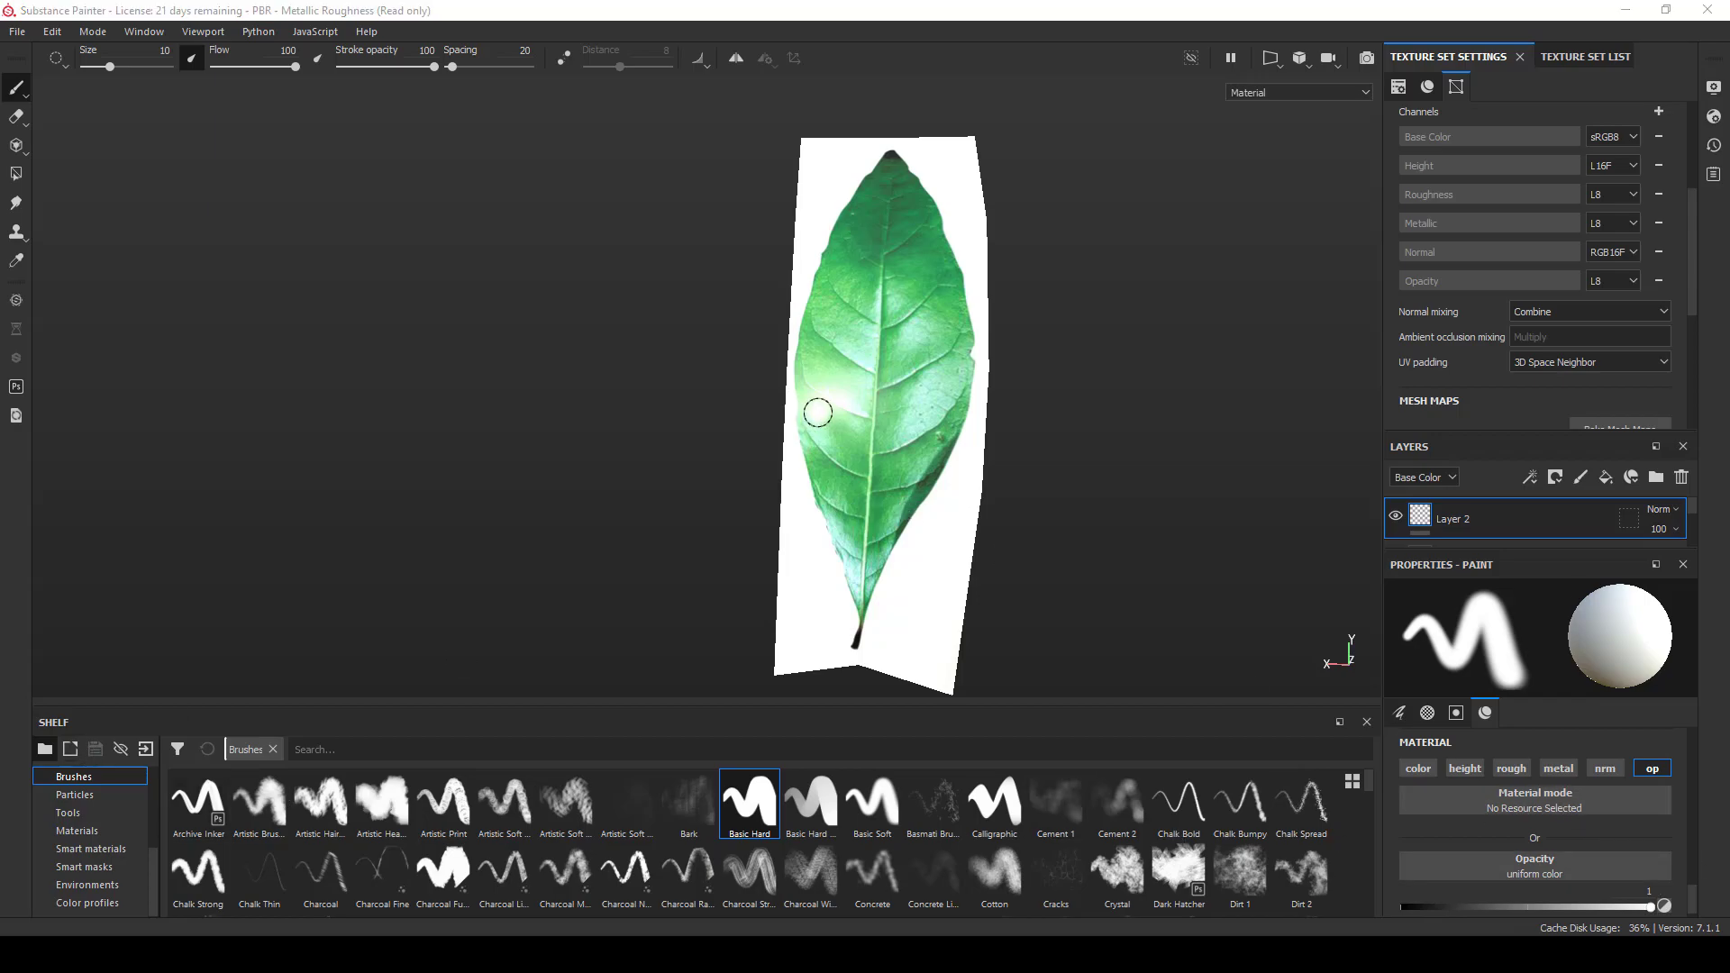
middle_click_drag(818, 409, 821, 366, "alt")
right_click_drag(821, 366, 829, 369, "alt")
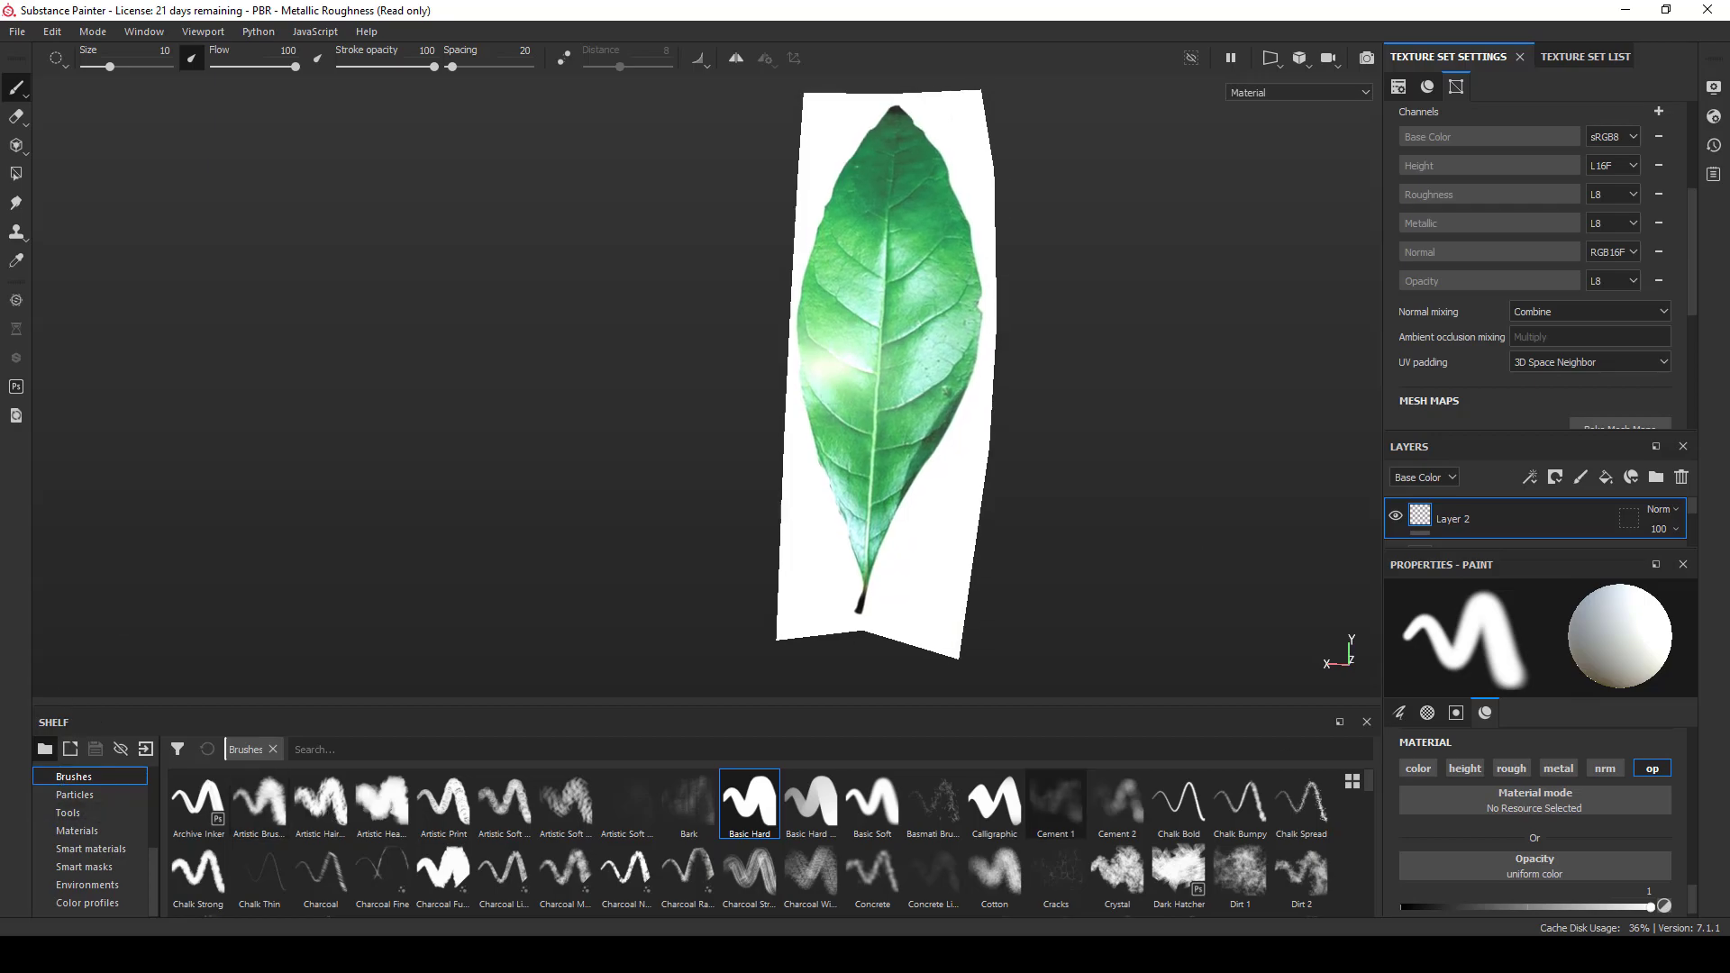
key("alt+Tab")
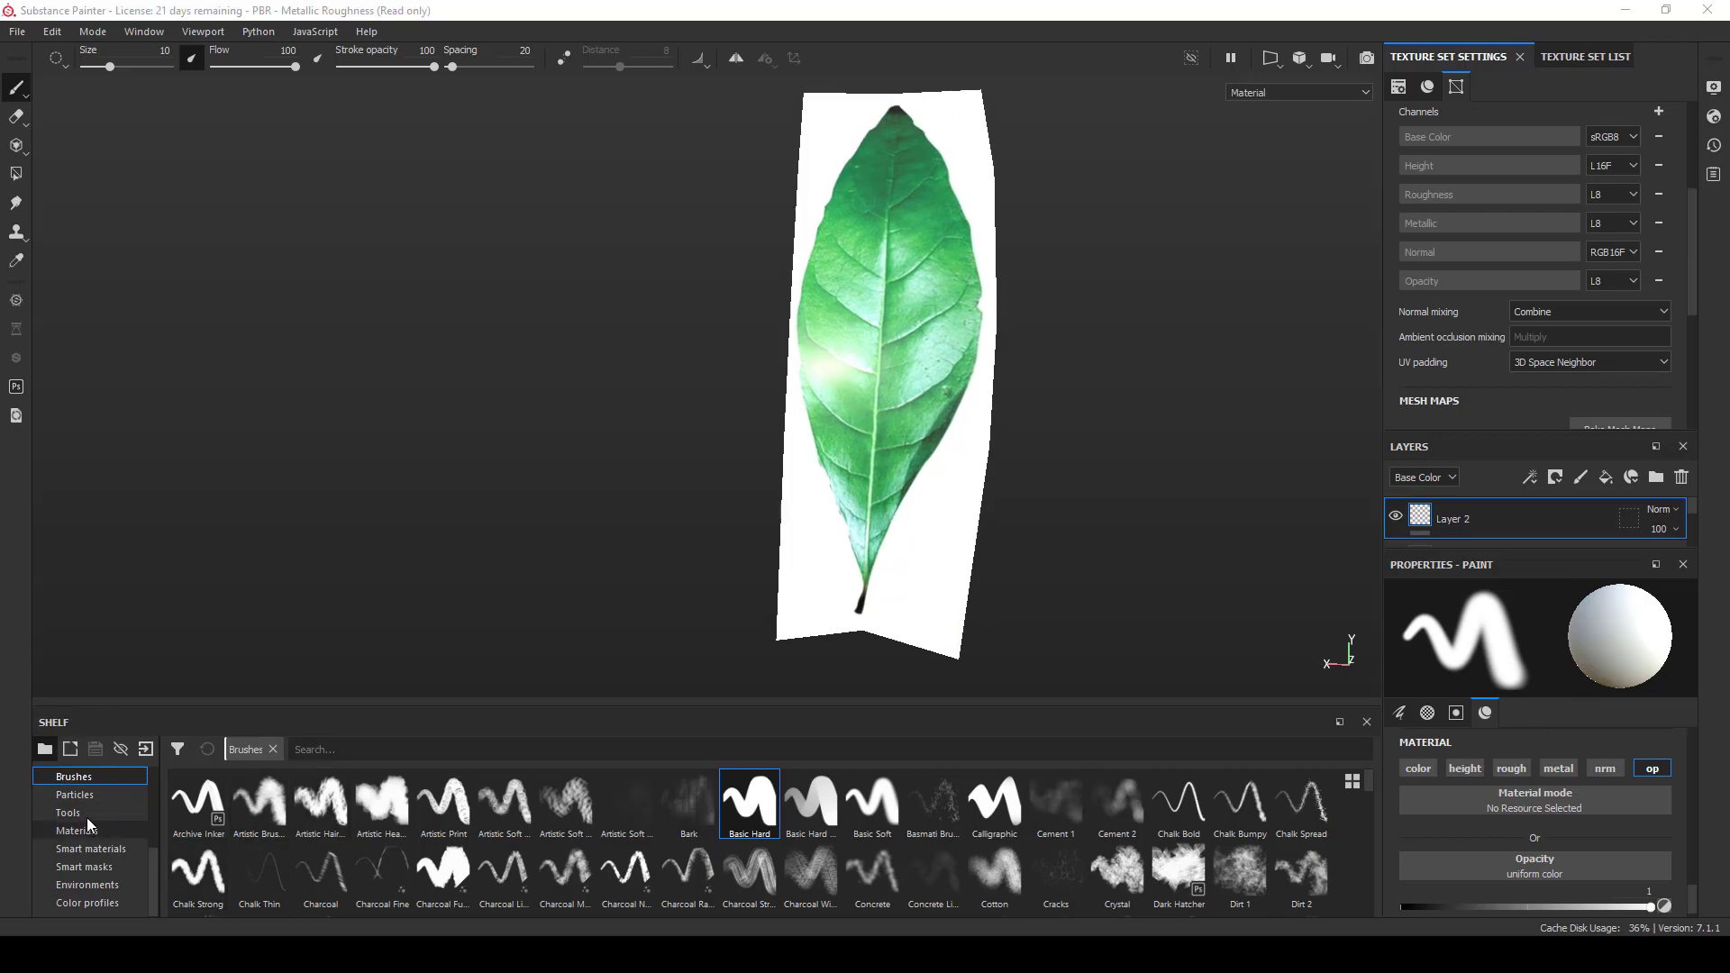
- Paint out the white background beside the leaf's lower right edge using the Basic Hard brush with opacity 0
left_click(755, 812)
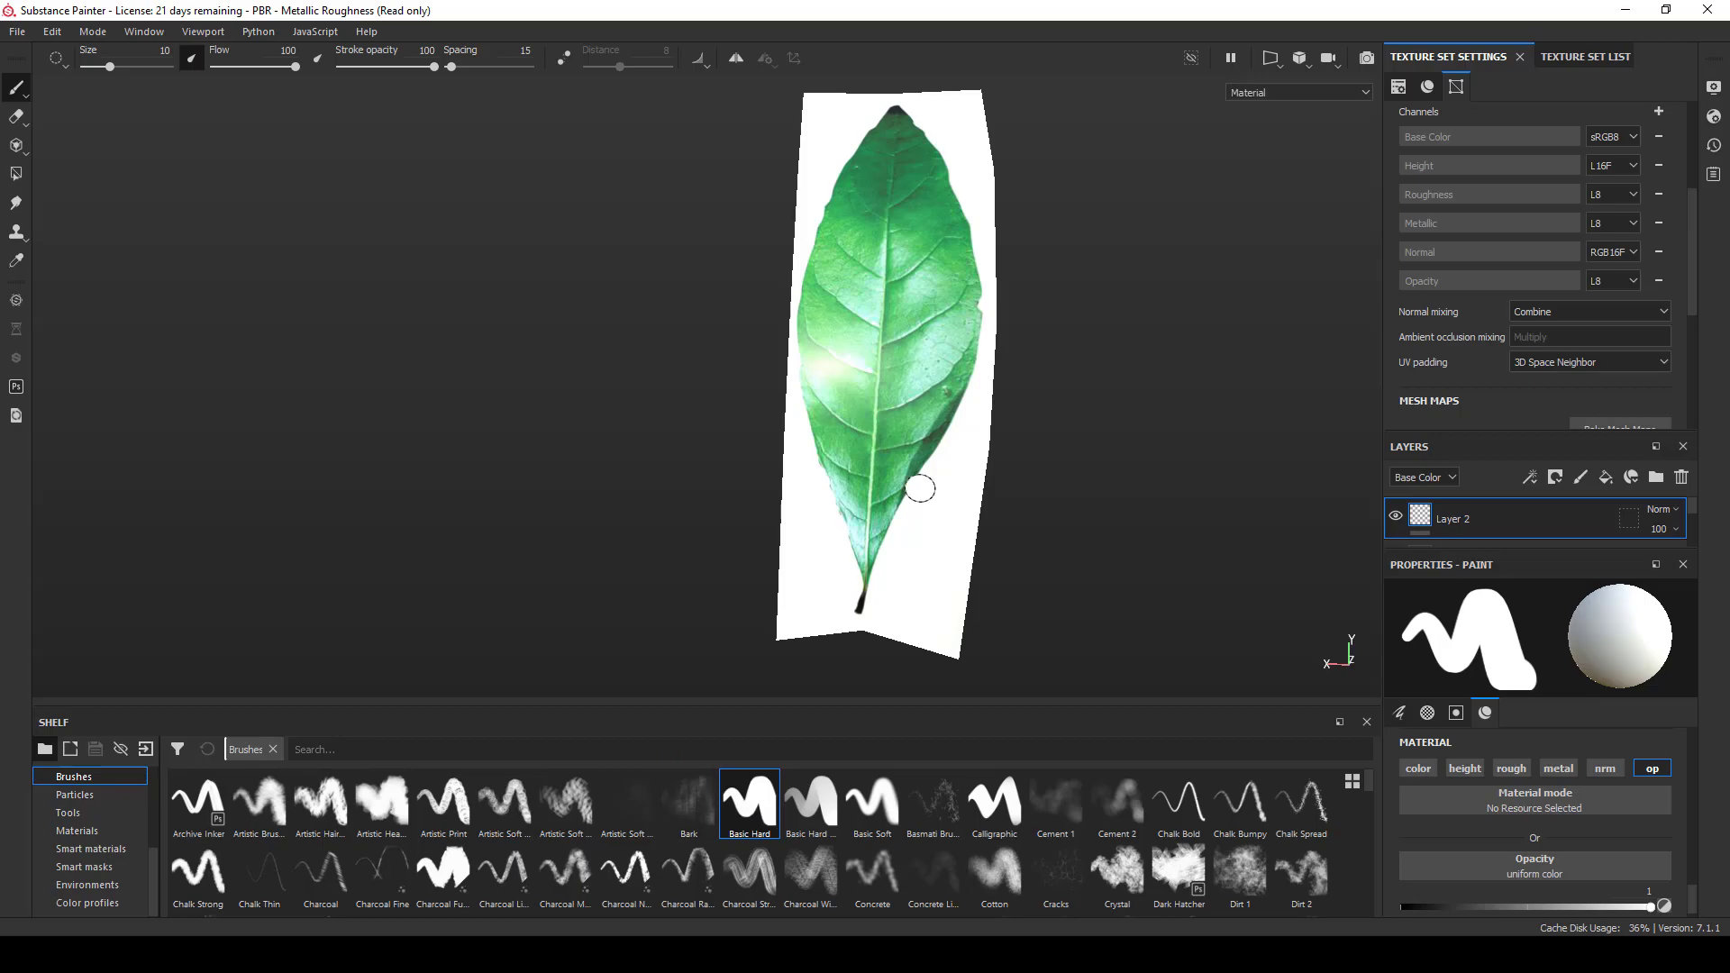
left_click_drag(1654, 906, 1647, 906)
left_click_drag(1526, 896, 1347, 898)
left_click_drag(968, 455, 896, 574)
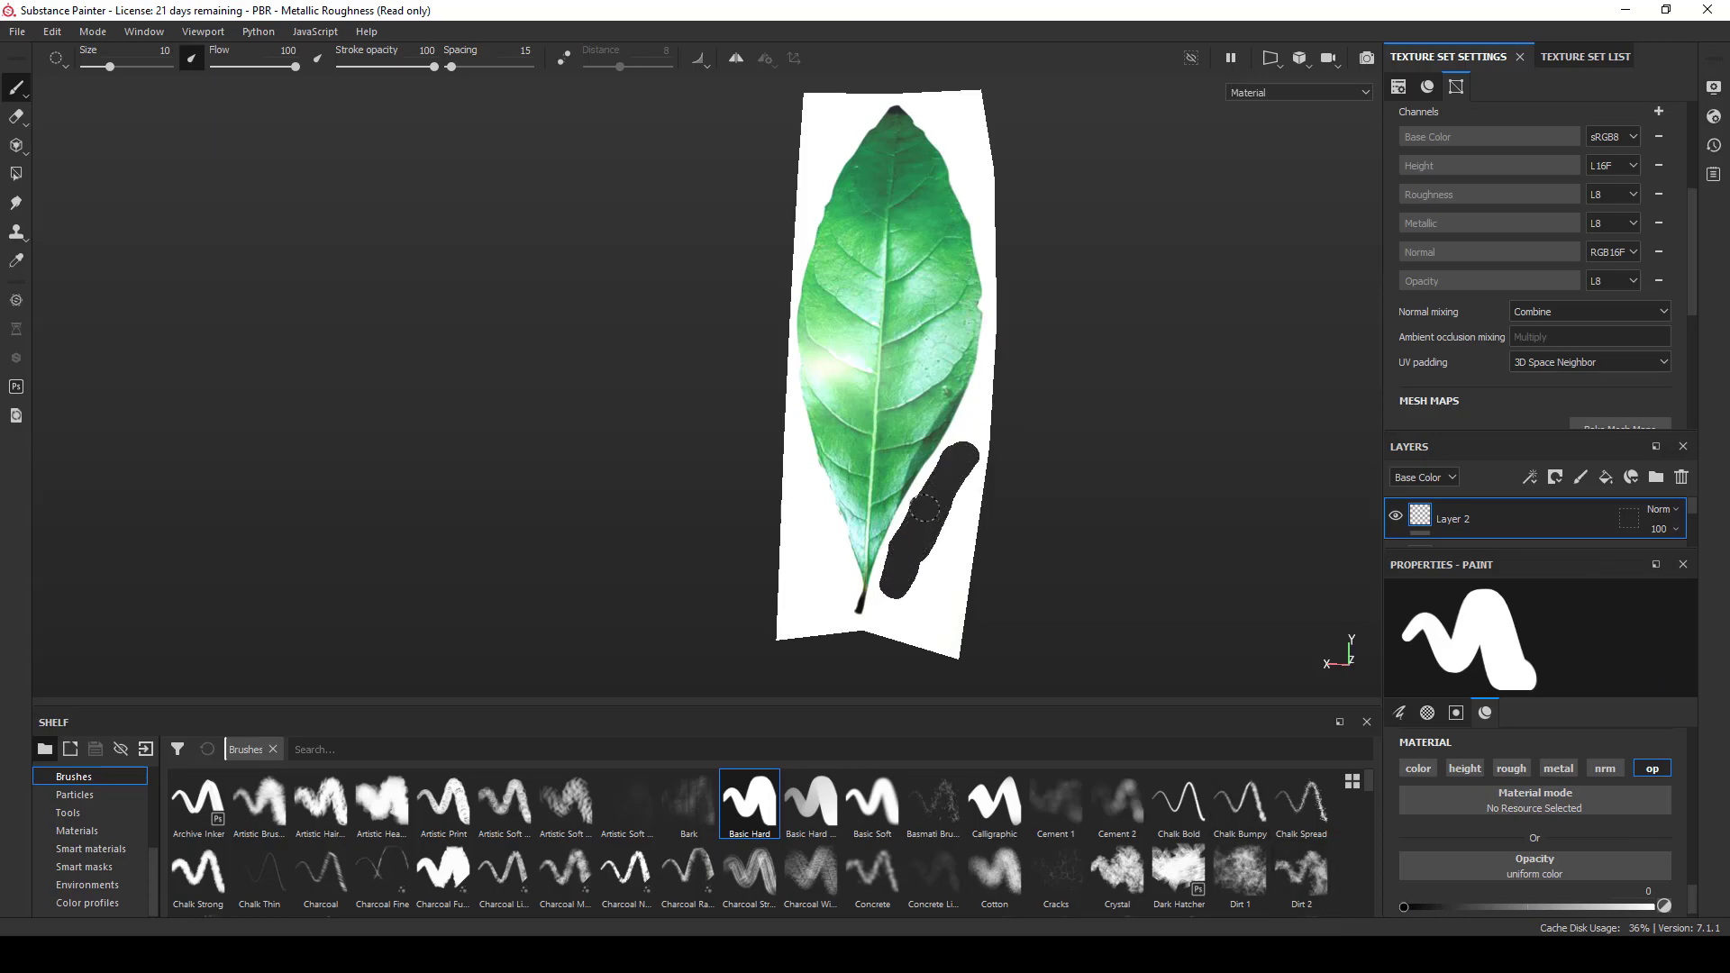
mouse_move(968, 423)
left_mouse_down()
mouse_move(986, 368)
mouse_move(975, 491)
mouse_move(969, 468)
left_mouse_up()
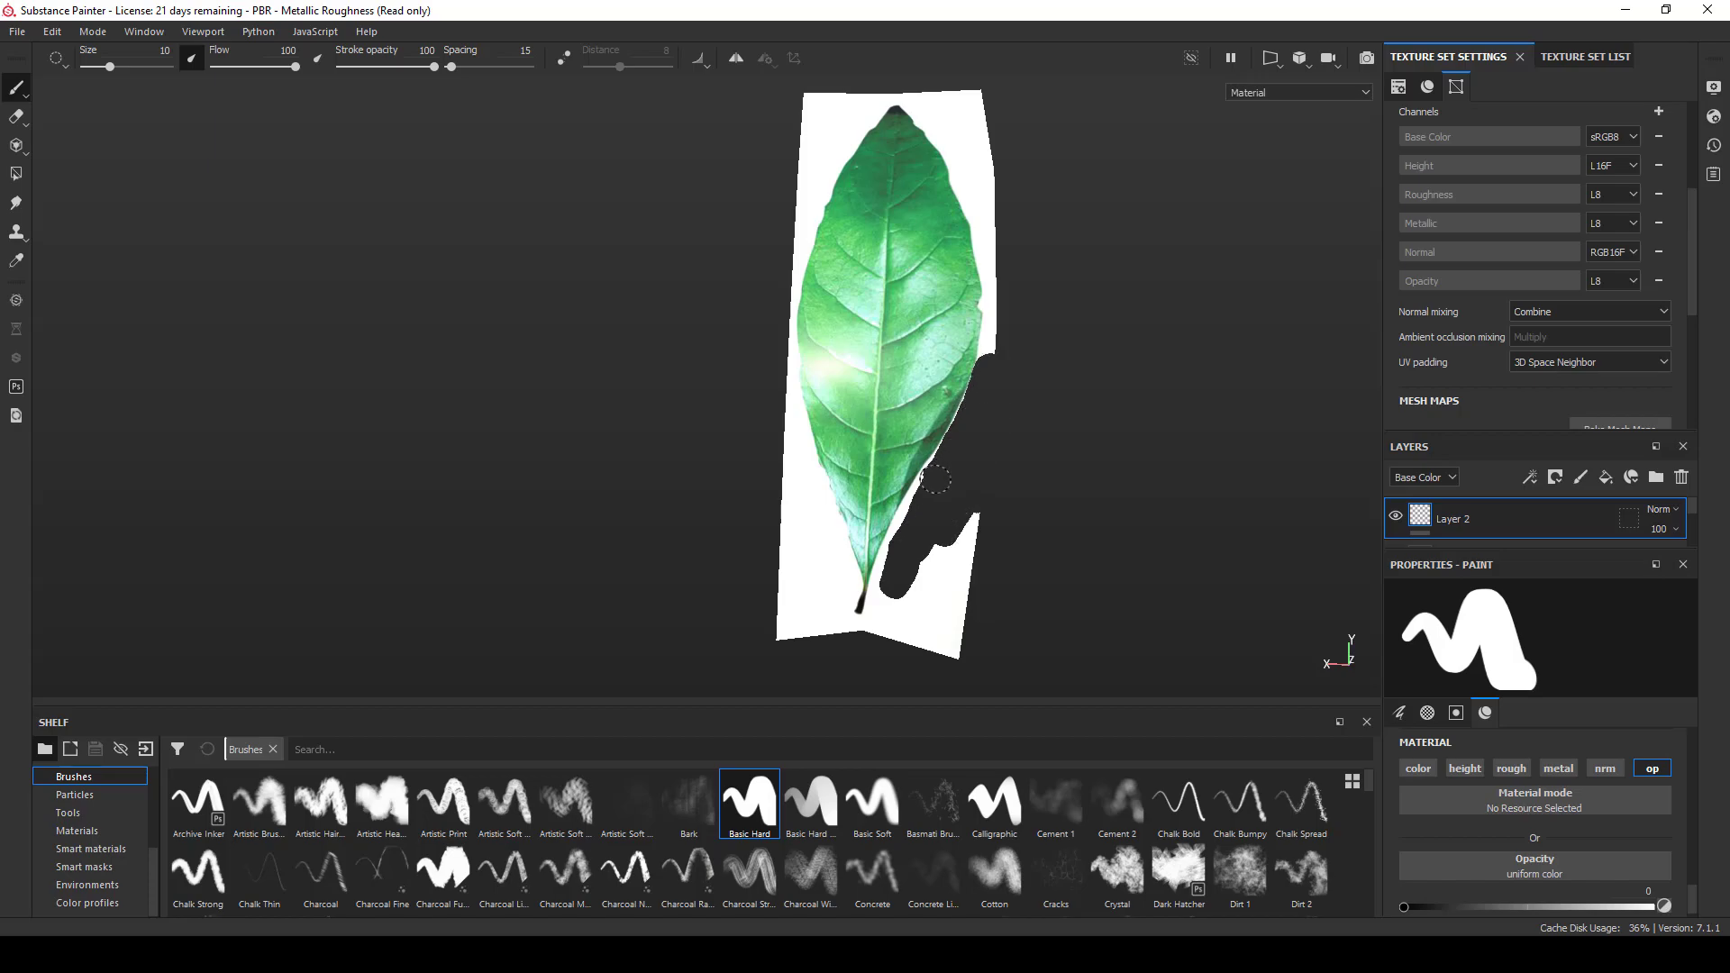
mouse_move(887, 583)
left_mouse_down()
mouse_move(879, 626)
mouse_move(964, 559)
mouse_move(956, 605)
mouse_move(985, 521)
mouse_move(981, 370)
mouse_move(1023, 429)
mouse_move(957, 502)
mouse_move(916, 414)
mouse_move(982, 474)
left_mouse_up()
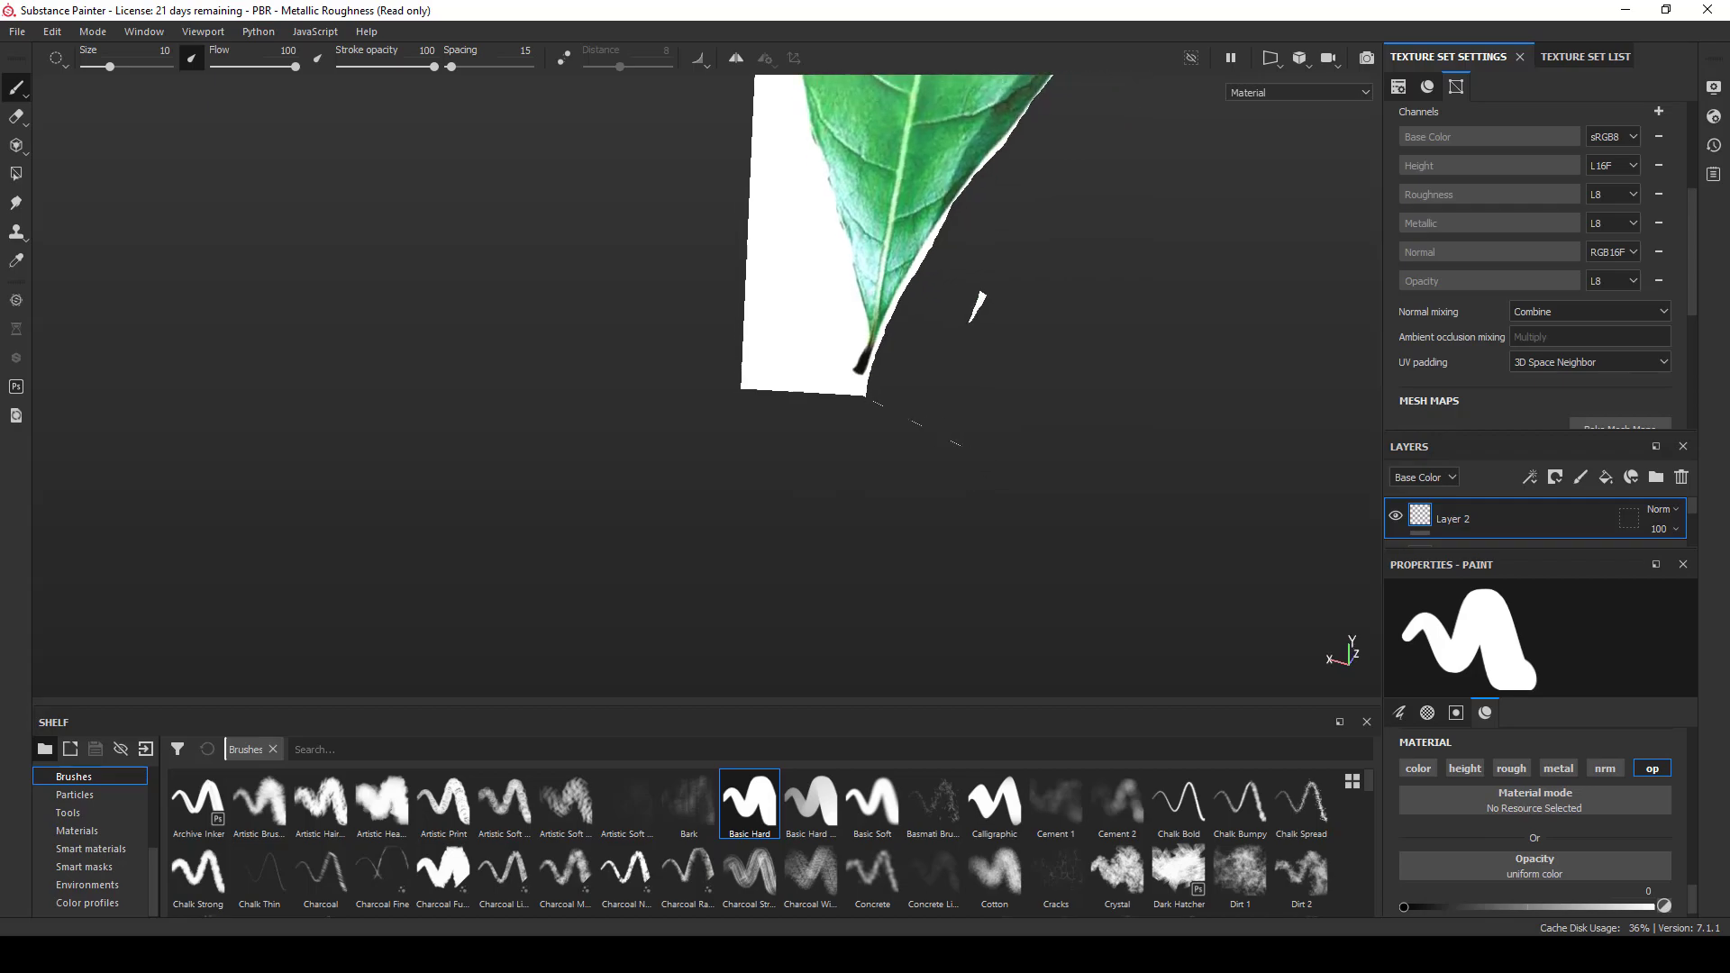
- Reduce the brush size to 2.46 for detail work near the leaf stem
left_click_drag(957, 363, 1073, 322, "alt")
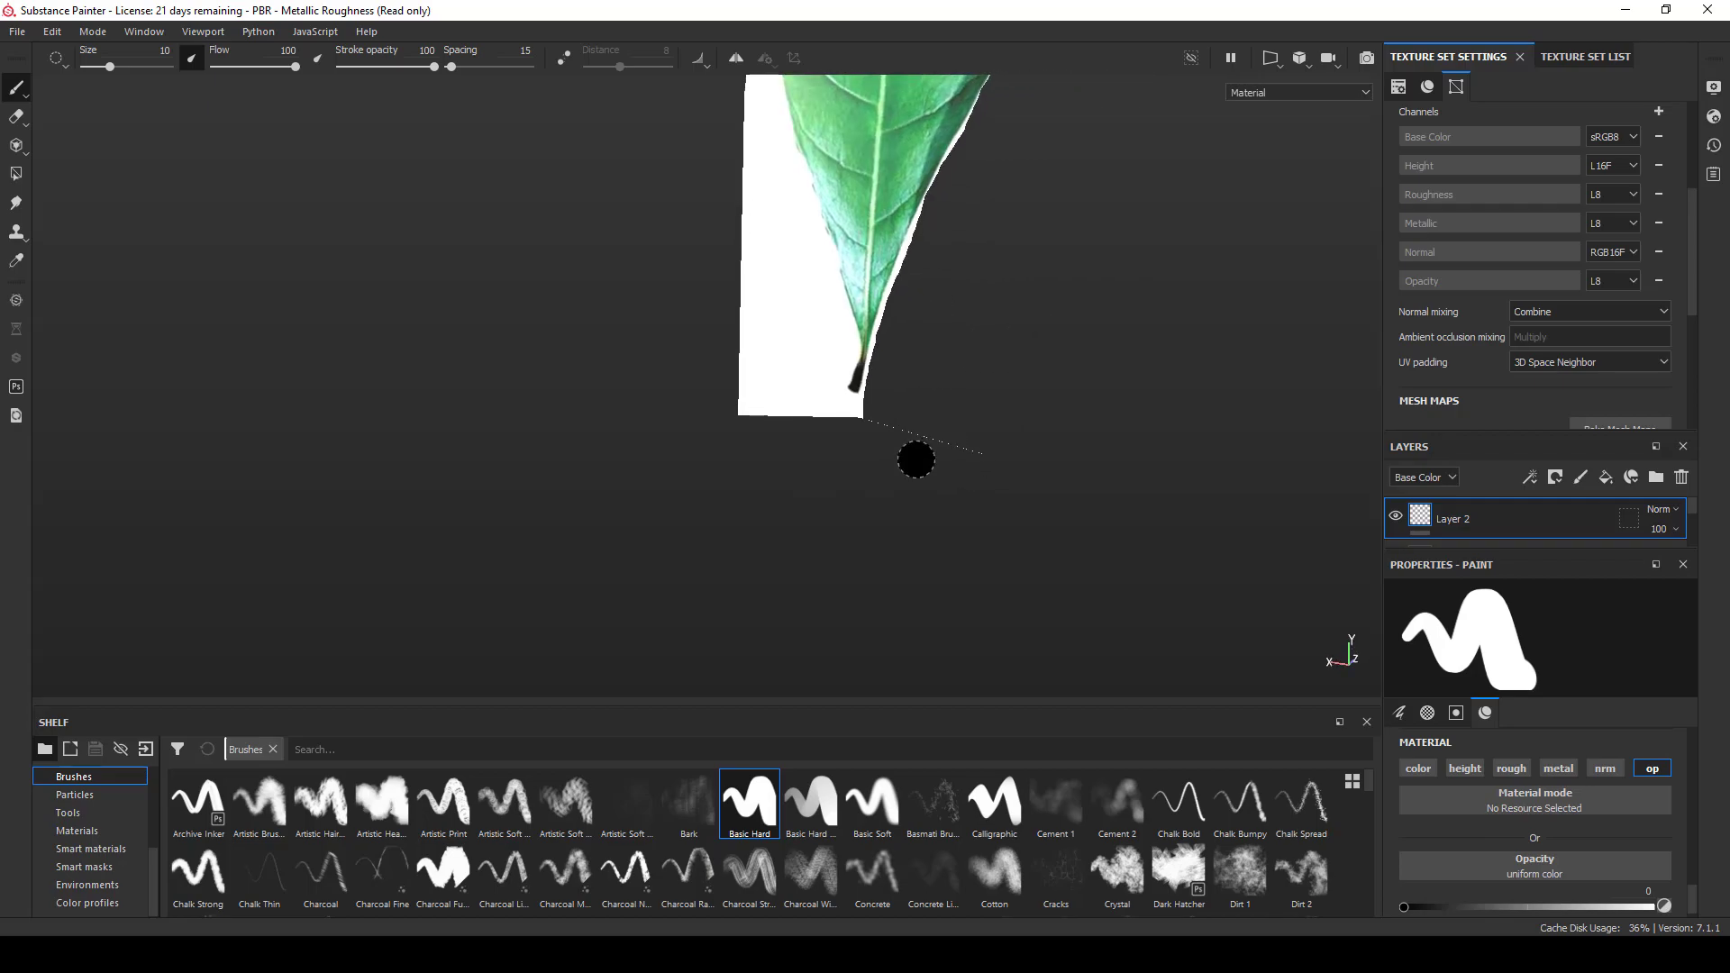
mouse_move(964, 417)
left_mouse_down("alt")
mouse_move(954, 598)
mouse_move(896, 501)
mouse_move(900, 401)
left_mouse_up("alt")
right_click(904, 416)
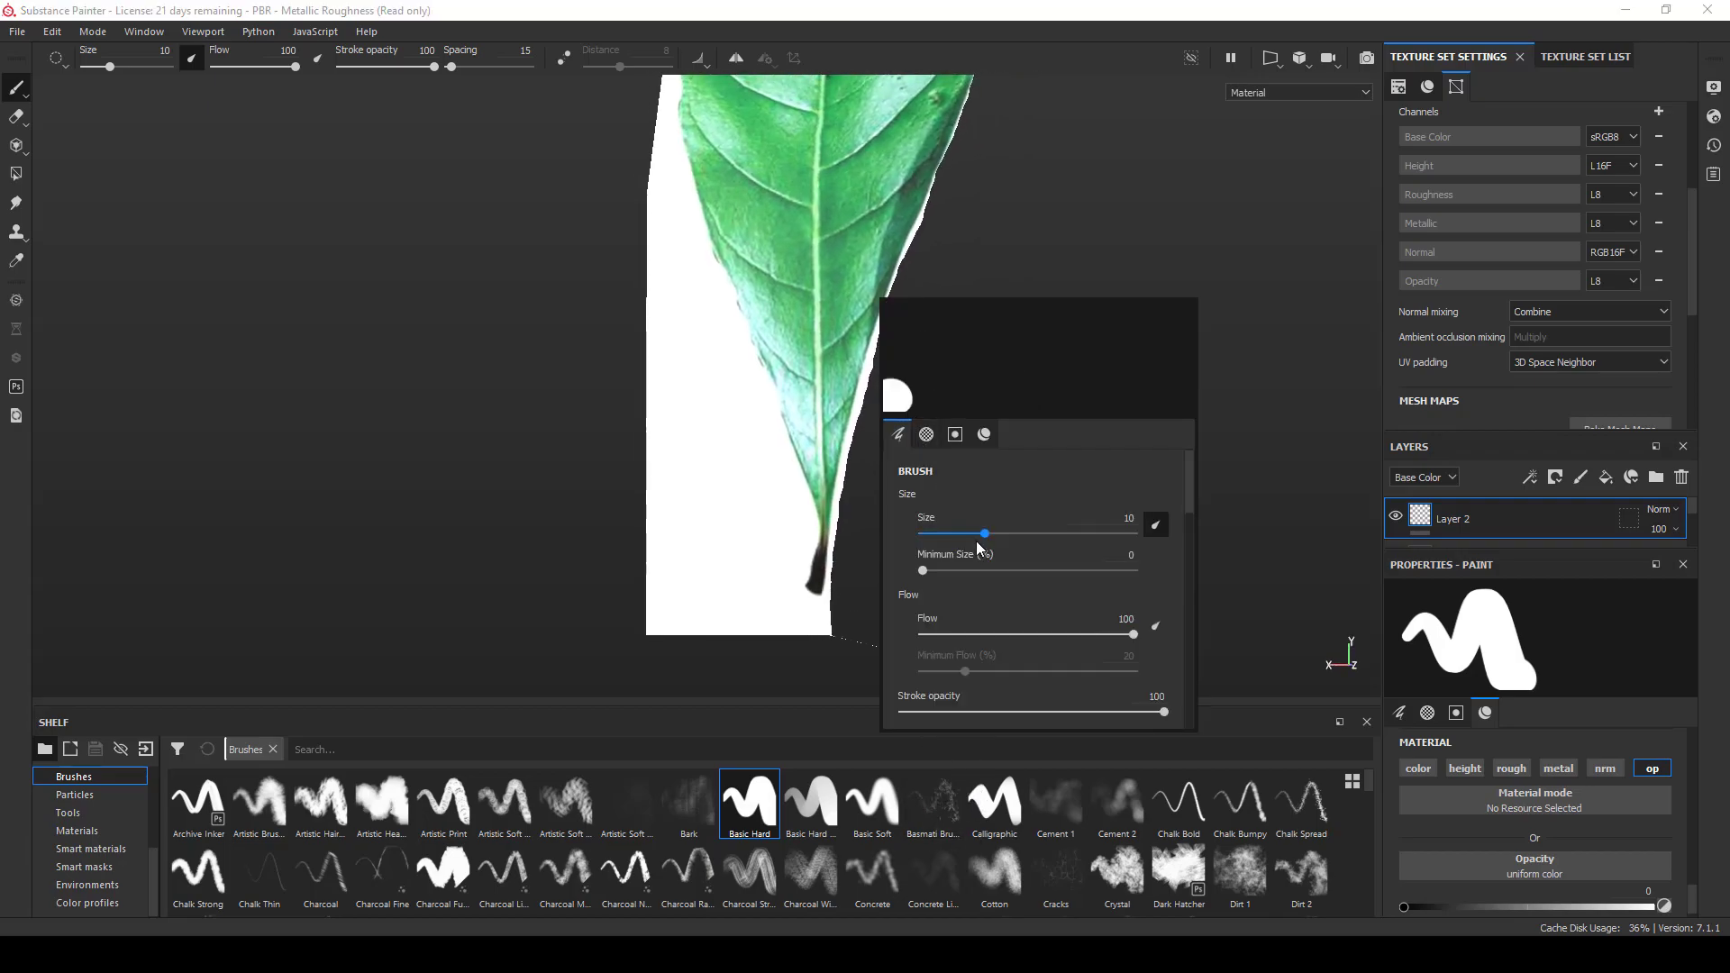
left_click_drag(984, 533, 937, 533)
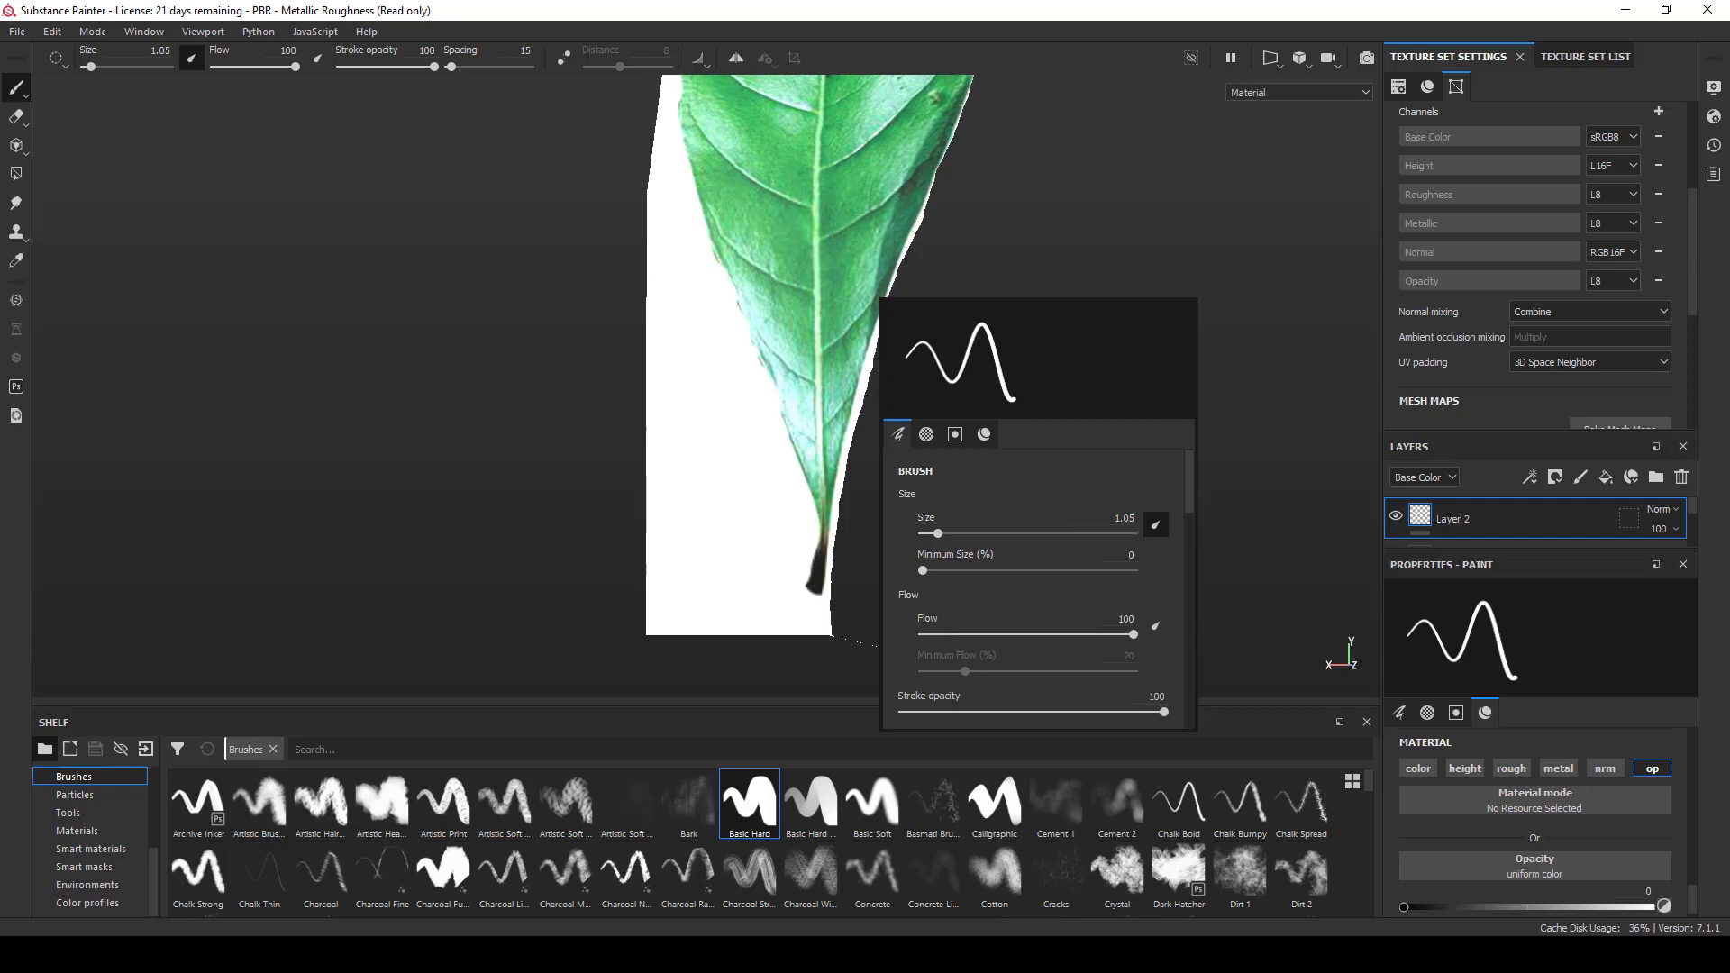
right_click(861, 392)
left_click_drag(912, 475, 929, 475)
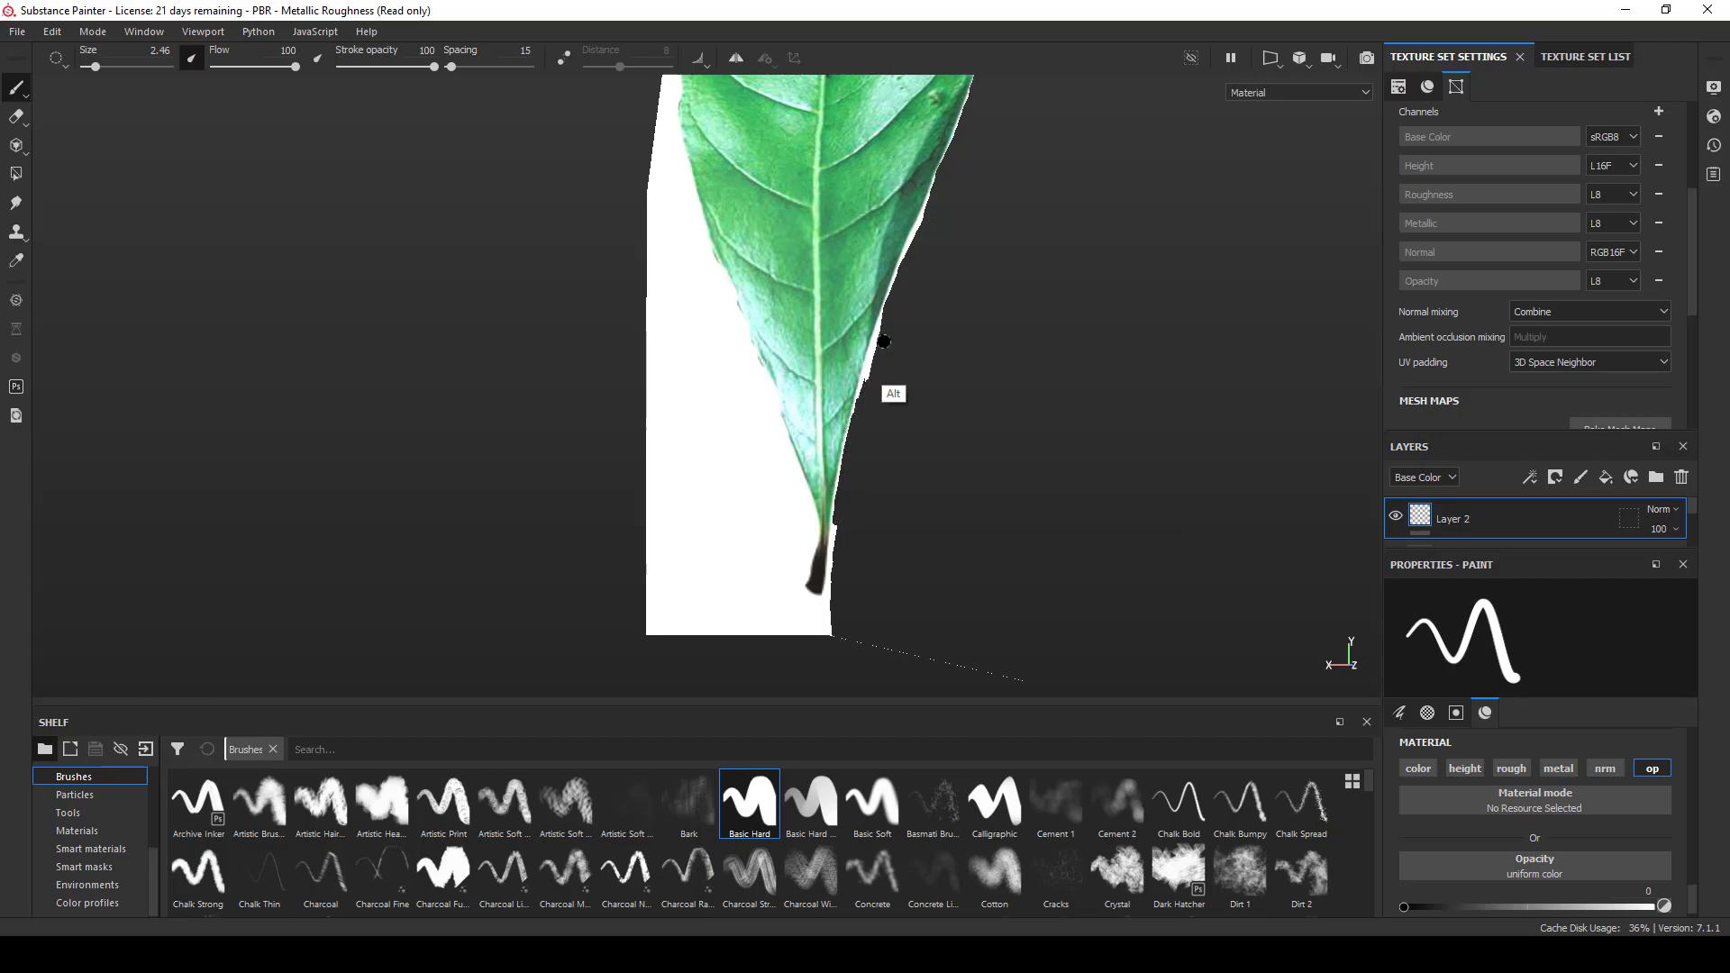
- Turn on Lazy Mouse with distance 8 and mask out the white along the leaf's lower right edge and stem
middle_click_drag(942, 455, 922, 577, "alt")
left_click(563, 58)
left_click_drag(842, 505, 951, 218)
mouse_move(866, 462)
left_mouse_down()
mouse_move(797, 612)
mouse_move(813, 665)
left_mouse_up()
mouse_move(892, 536)
left_mouse_down("alt")
mouse_move(949, 286)
mouse_move(946, 490)
mouse_move(888, 355)
left_mouse_up("alt")
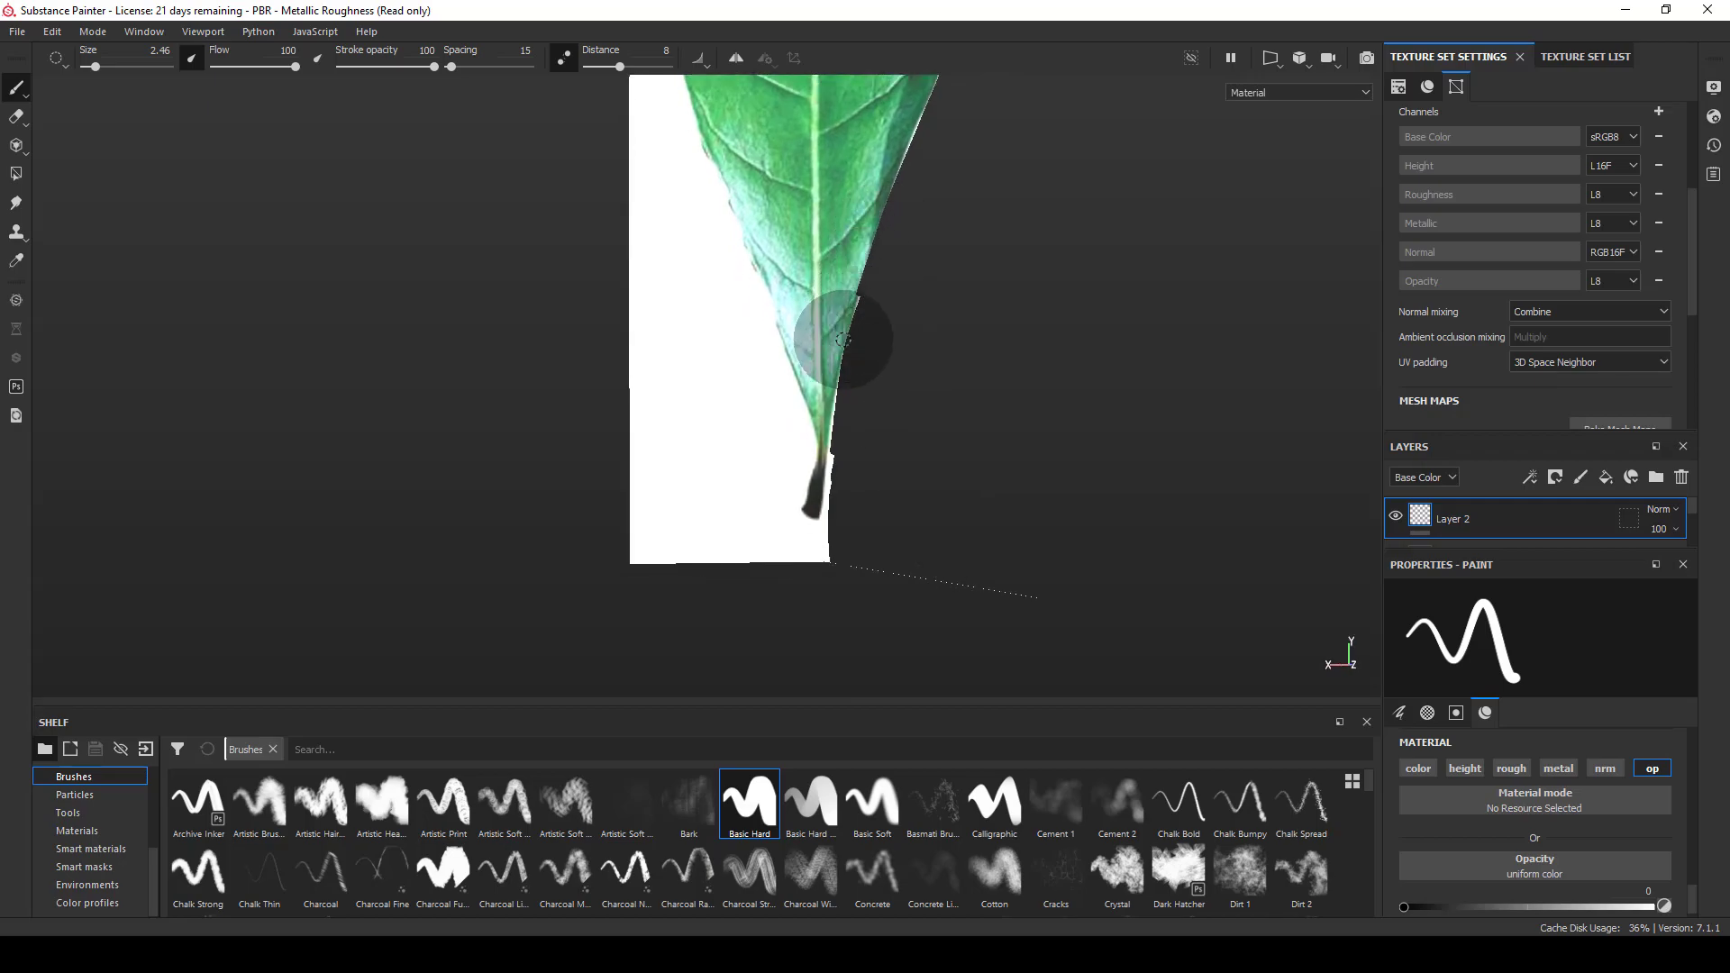
mouse_move(826, 475)
left_mouse_down()
mouse_move(800, 533)
mouse_move(804, 598)
mouse_move(829, 568)
left_mouse_up()
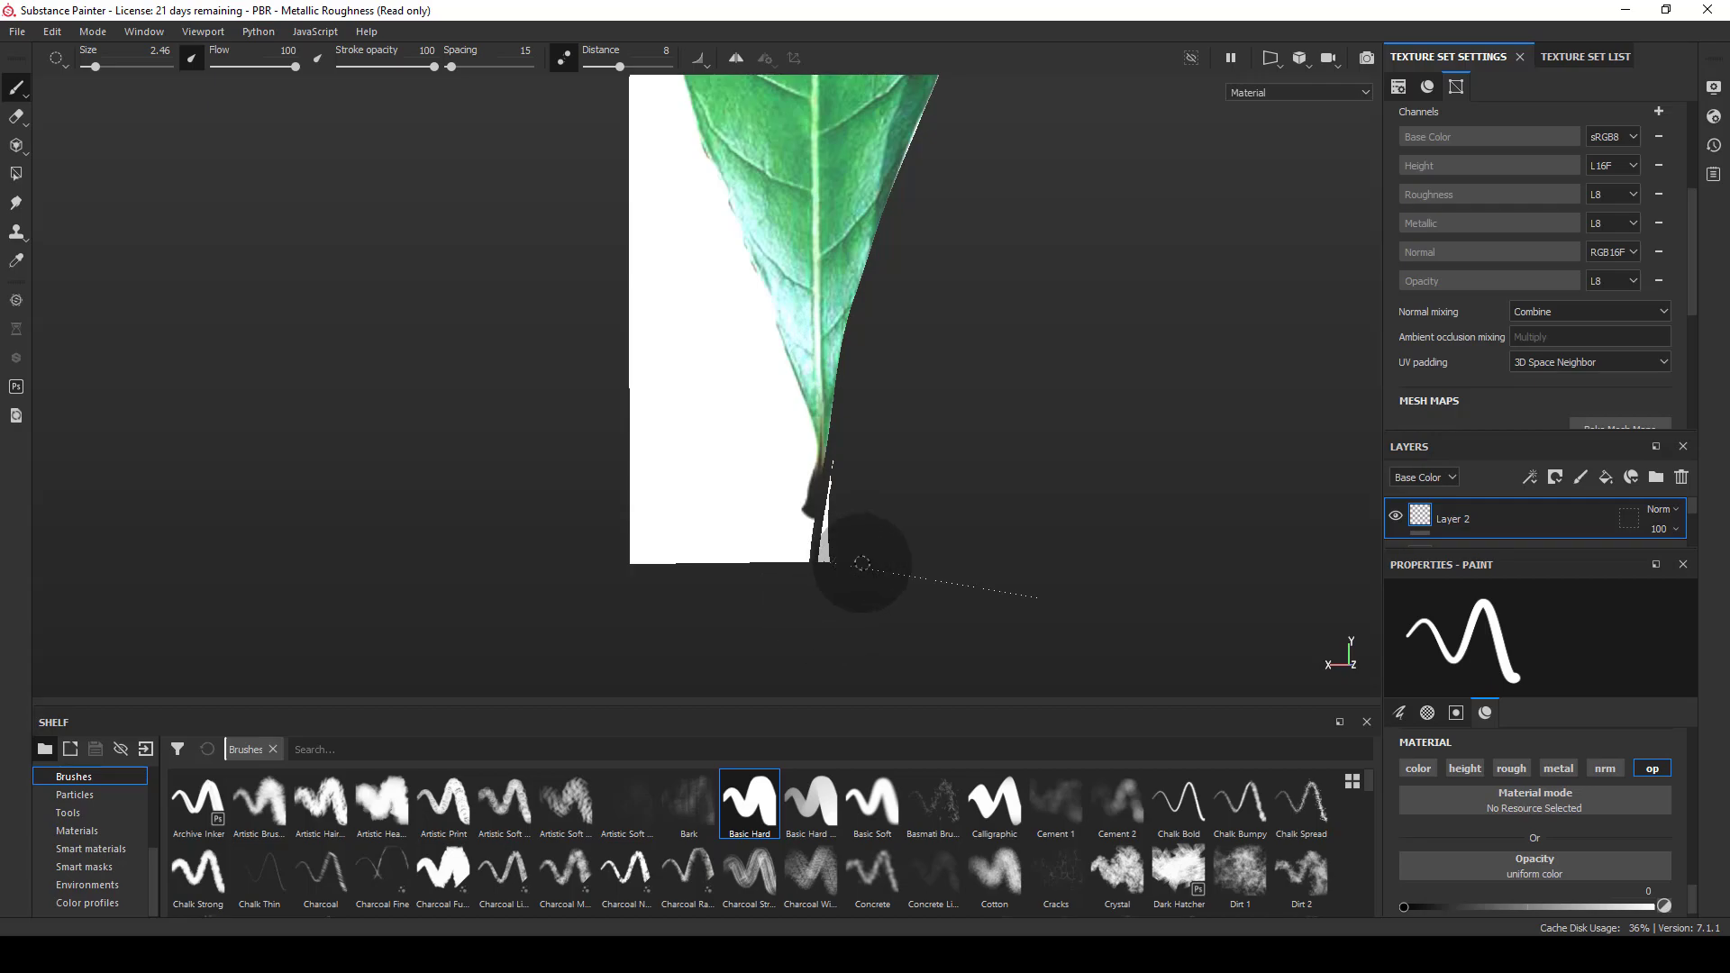
mouse_move(1069, 509)
left_mouse_down("alt")
mouse_move(1036, 597)
mouse_move(931, 404)
mouse_move(841, 405)
left_mouse_up("alt")
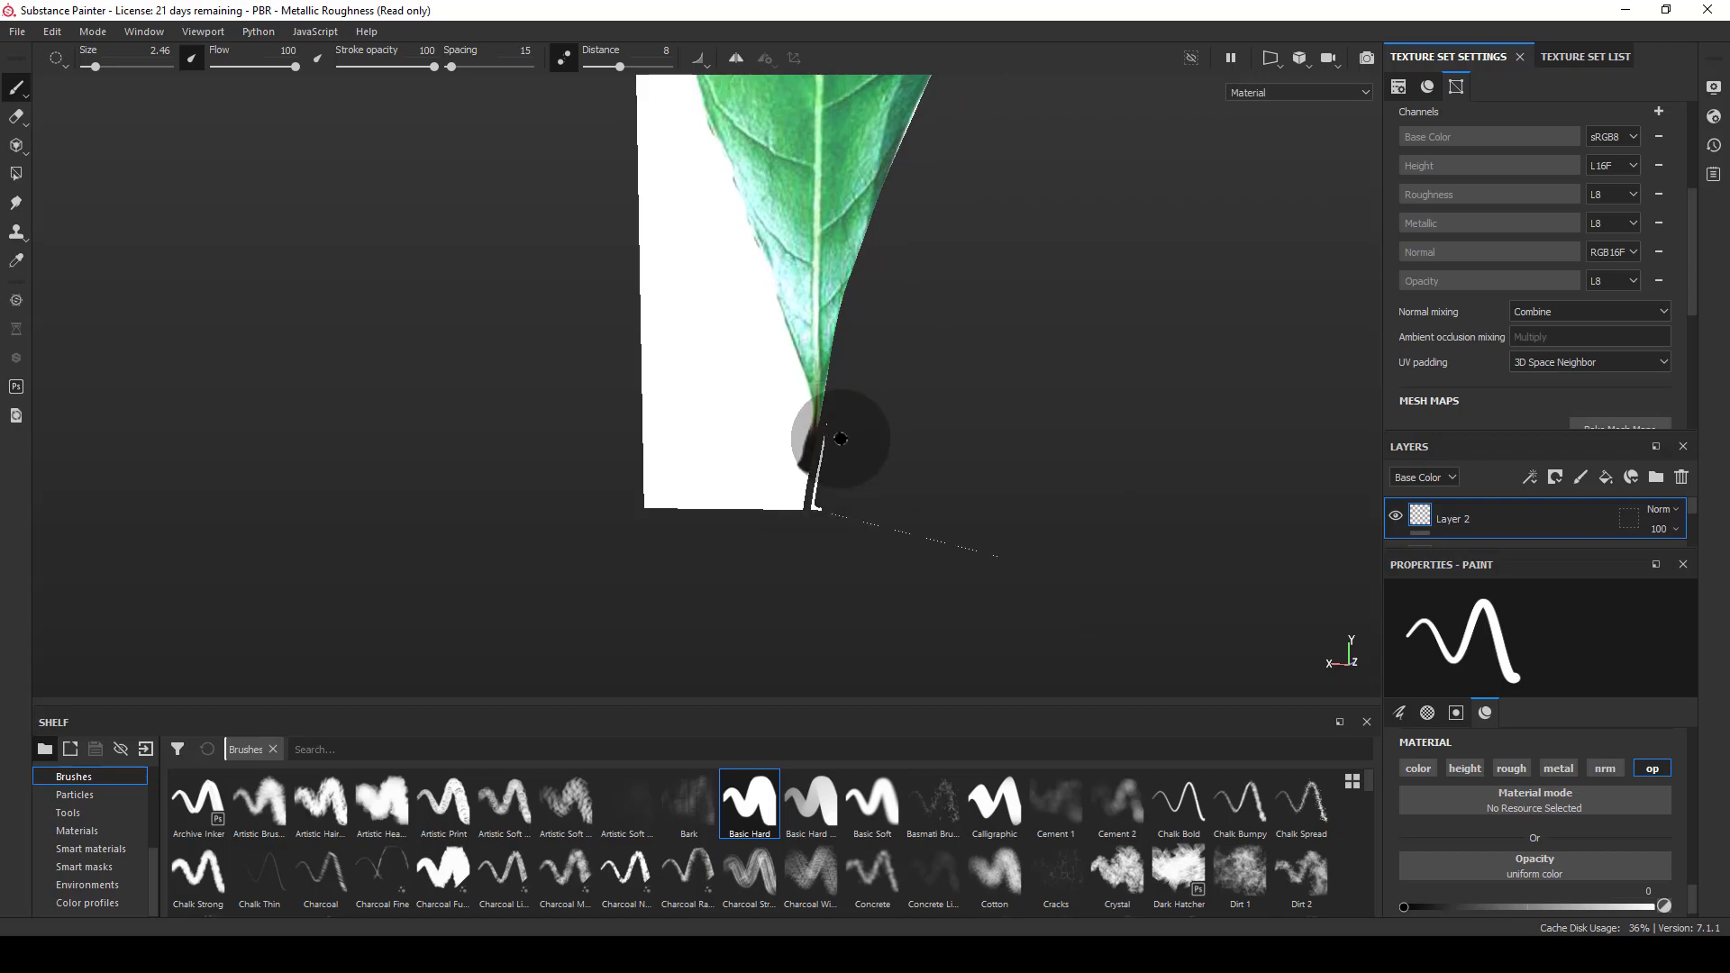
- Trace the leaf's left edge from the stem upward with the opacity 0 brush to separate it from the white background
scroll(908, 513, "up", 5)
left_click_drag(671, 240, 810, 657)
left_click_drag(727, 422, 783, 548)
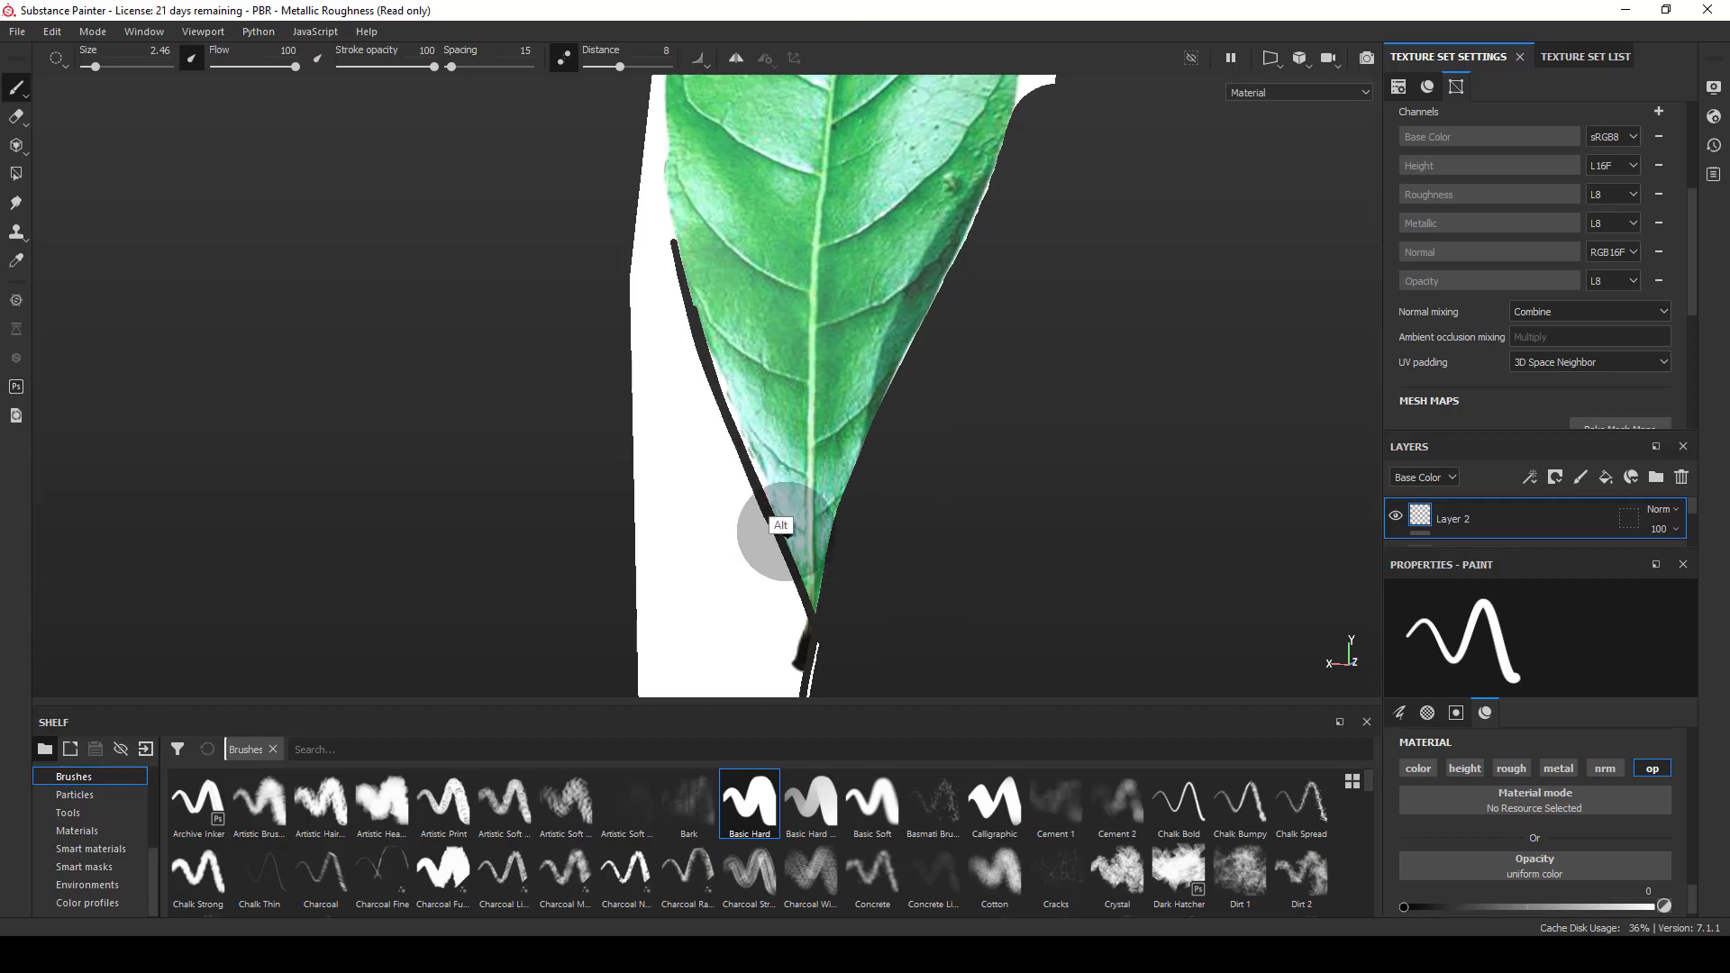
middle_click_drag(818, 489, 875, 768, "alt")
left_click_drag(802, 142, 779, 195)
mouse_move(756, 232)
left_mouse_down()
mouse_move(721, 382)
mouse_move(750, 577)
left_mouse_up()
- Trace the leaf's upper left edge, tip and right edge with the opacity 0 brush at size 2.46
middle_click_drag(1126, 316, 1022, 545, "alt")
mouse_move(712, 348)
left_mouse_down()
mouse_move(763, 265)
mouse_move(901, 160)
mouse_move(934, 246)
left_mouse_up()
left_click_drag(880, 185, 950, 333)
middle_click_drag(973, 413, 923, 218, "alt")
mouse_move(924, 218)
left_mouse_down()
mouse_move(938, 471)
mouse_move(912, 613)
left_mouse_up()
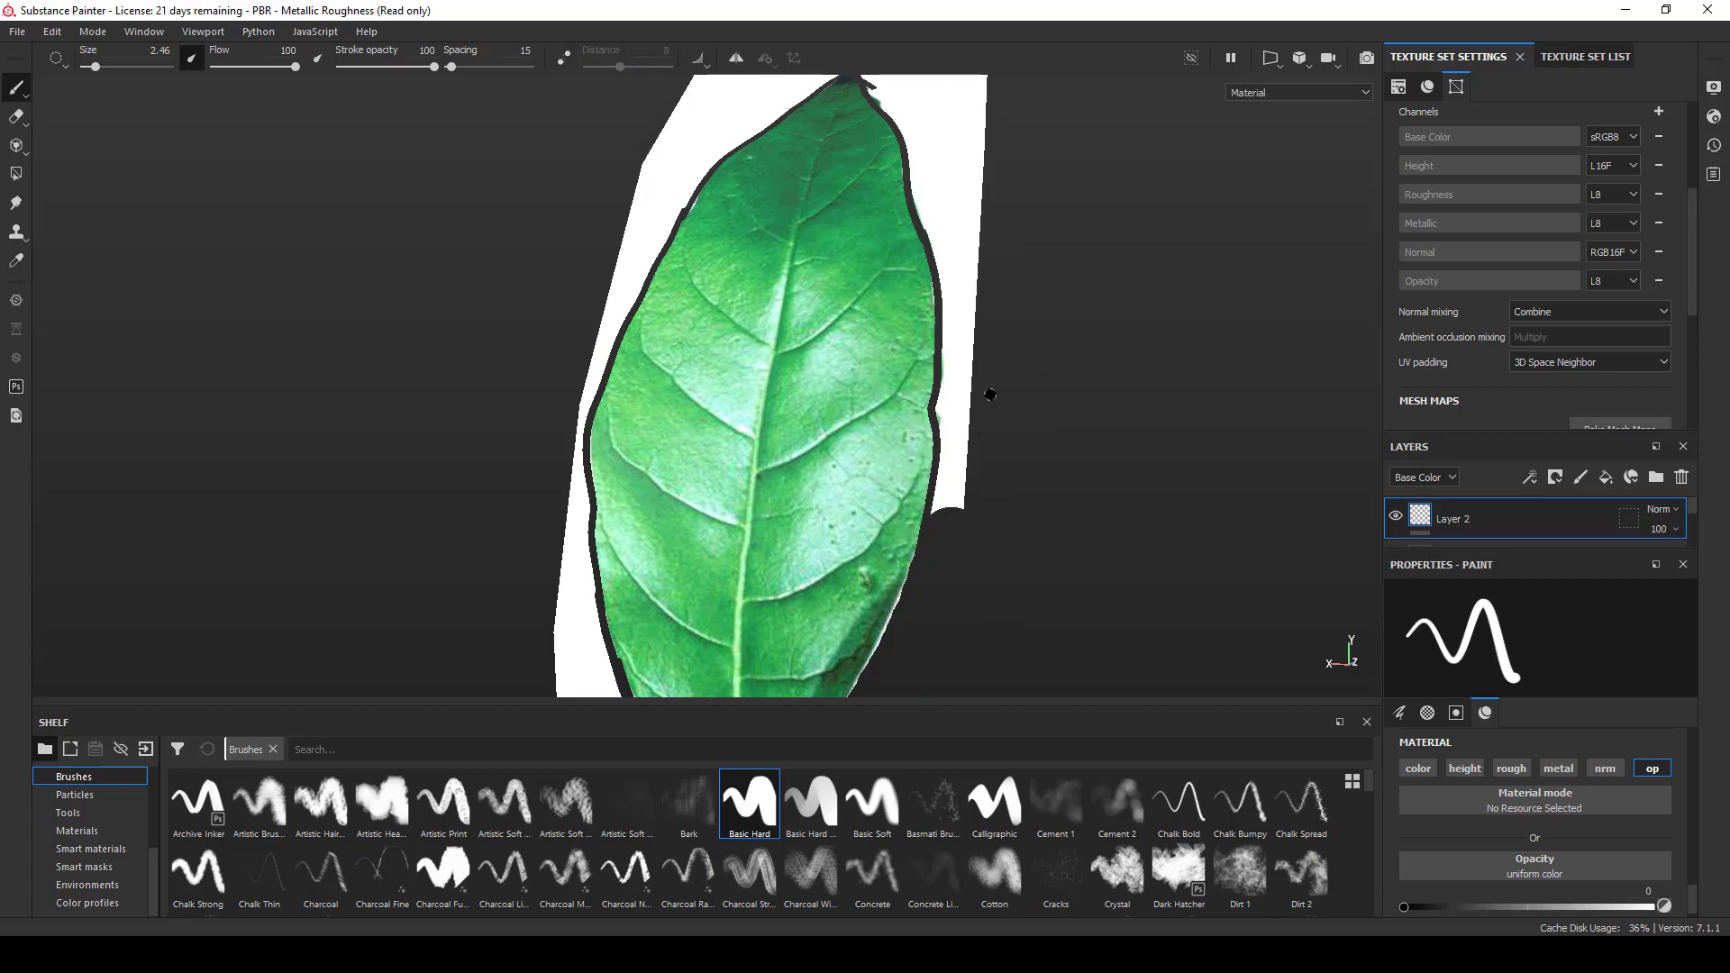
- Enlarge the brush to 7.27 and mask out the remaining white background on the leaf's right side
right_click(969, 436)
left_click_drag(1012, 537, 1043, 537)
mouse_move(955, 392)
left_mouse_down()
mouse_move(941, 486)
mouse_move(969, 474)
left_mouse_up()
middle_click_drag(1000, 426, 970, 635, "alt")
mouse_move(912, 324)
left_mouse_down()
mouse_move(894, 394)
mouse_move(915, 572)
mouse_move(928, 437)
mouse_move(842, 210)
mouse_move(941, 270)
mouse_move(933, 478)
left_mouse_up()
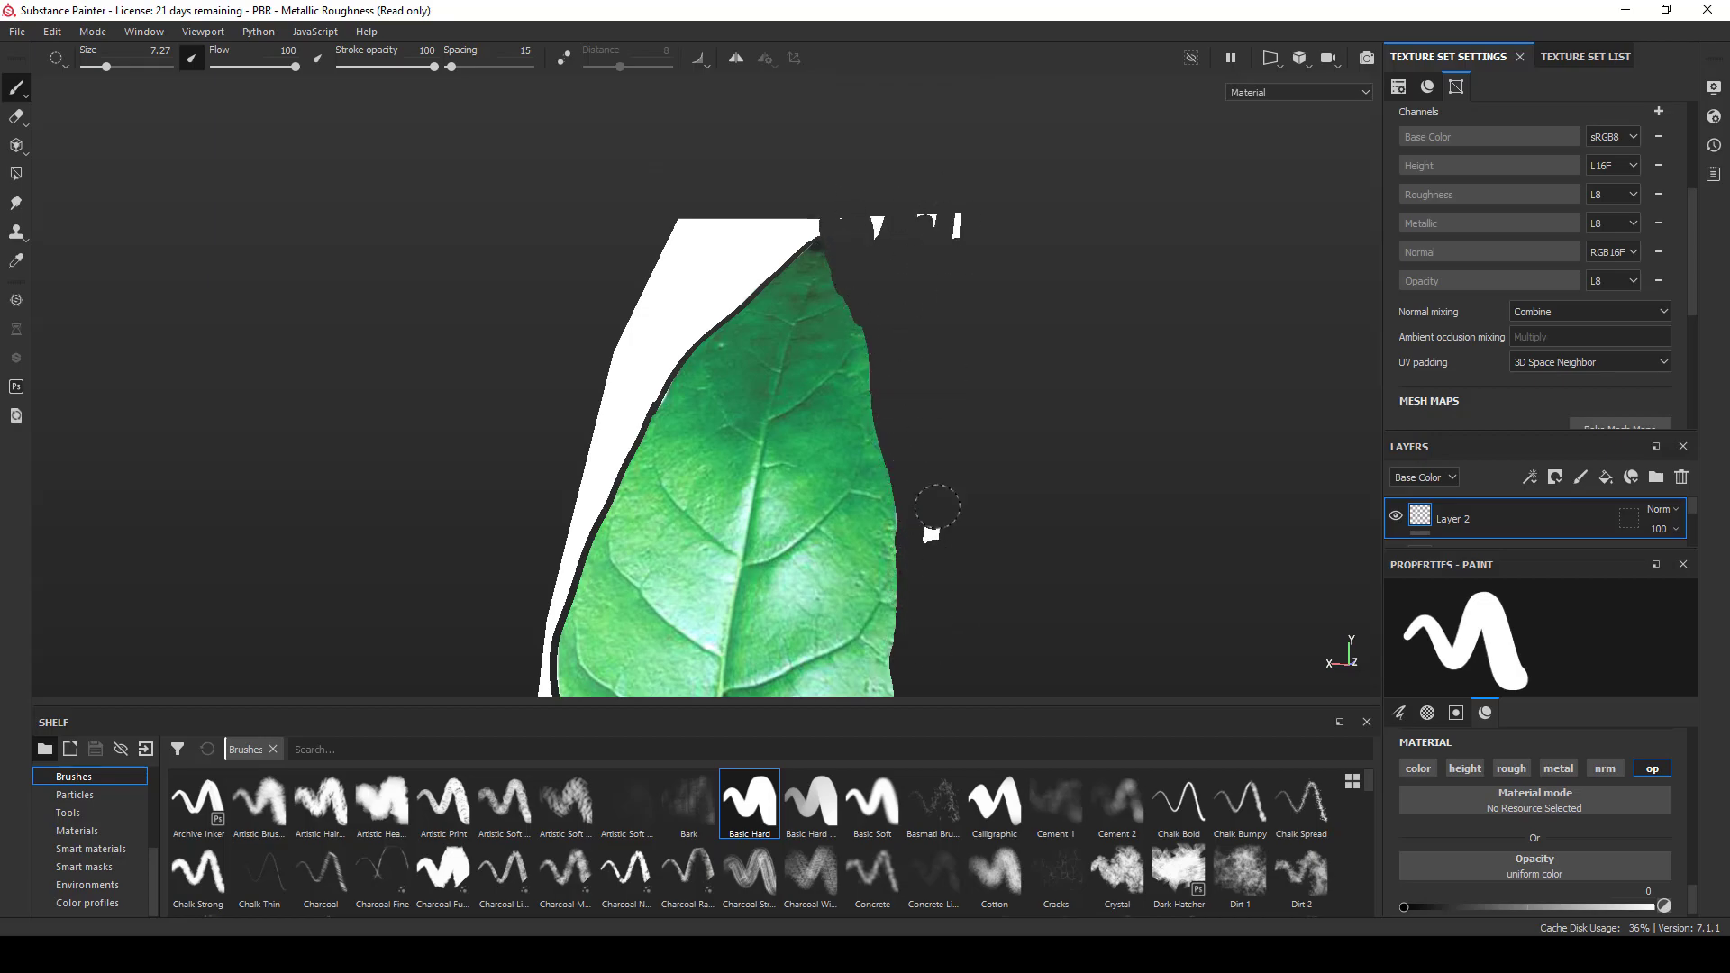
left_click_drag(886, 214, 901, 204)
left_click_drag(981, 257, 987, 324, "alt")
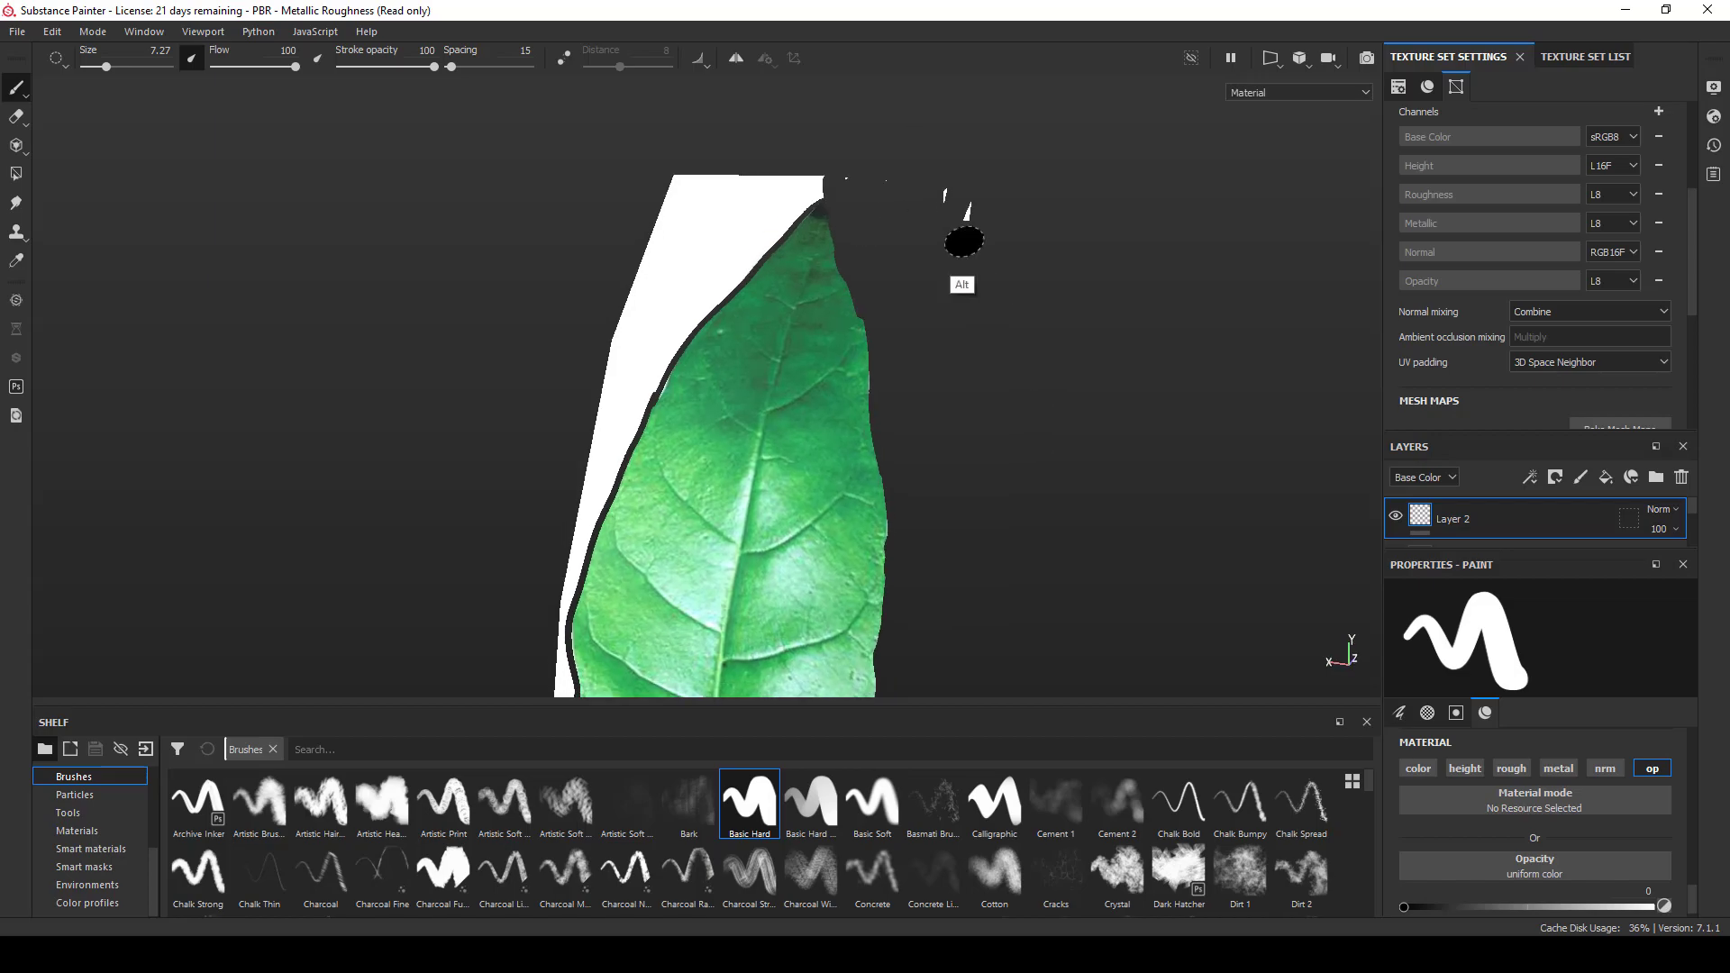
left_click_drag(951, 253, 930, 369, "alt")
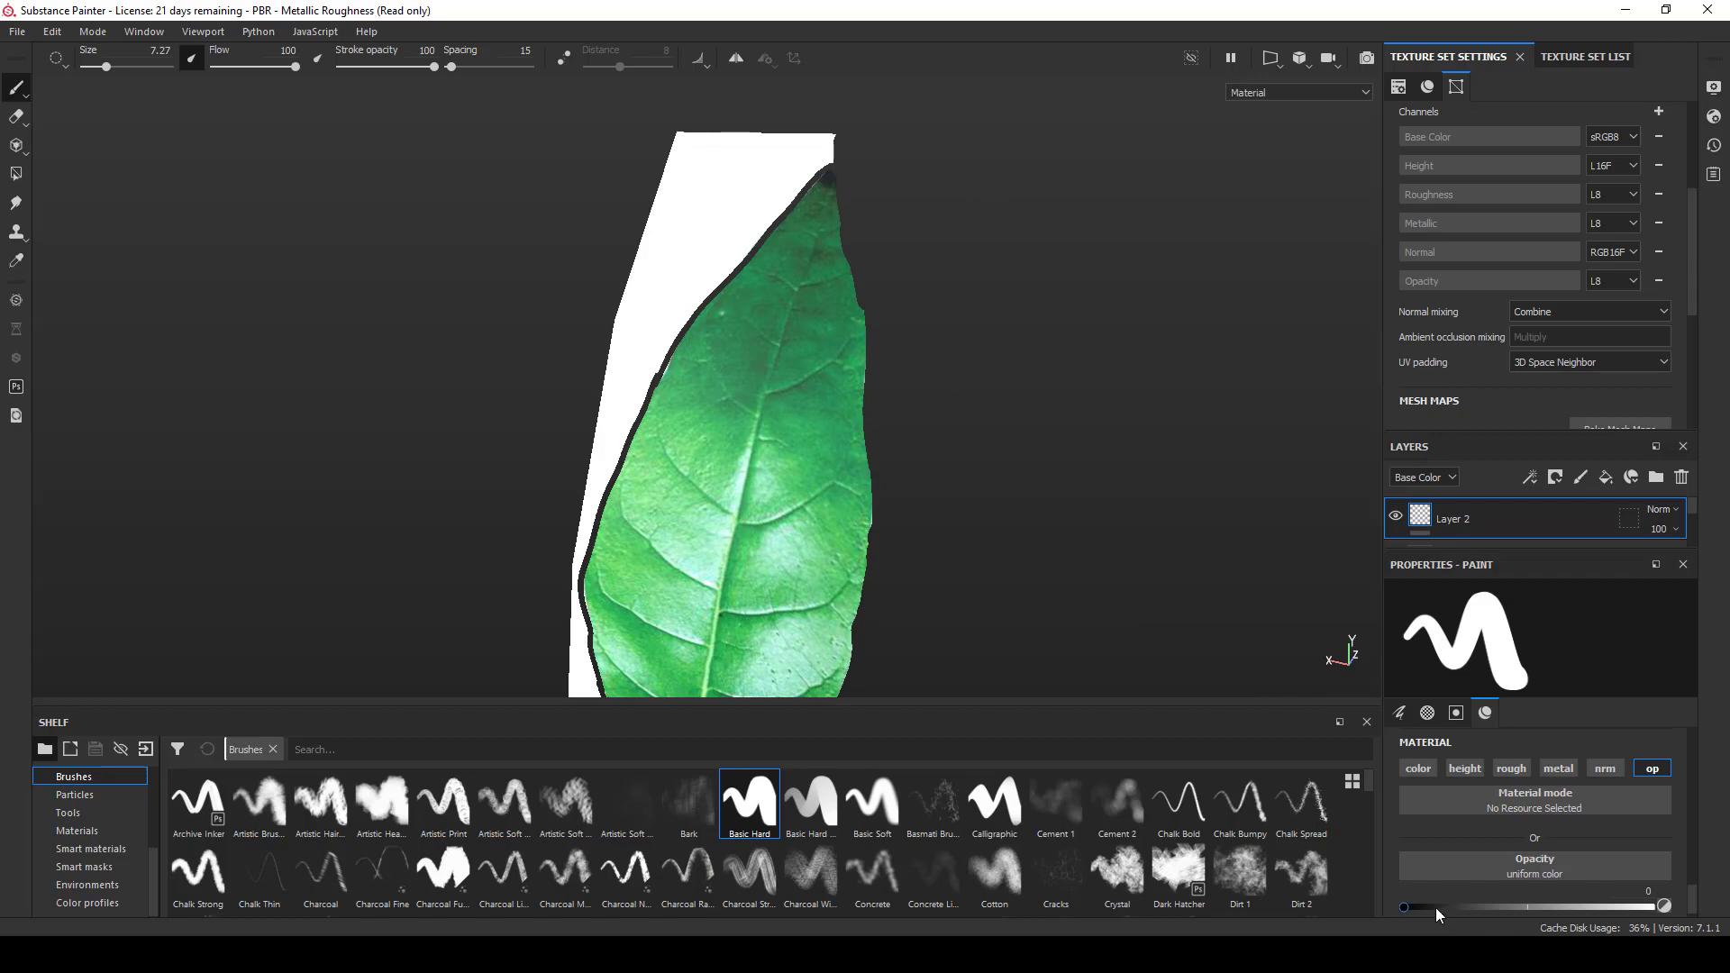
- Paint the leaf's tip and upper right edge back in with opacity 1, and trim the excess with opacity 0
left_click(1569, 906)
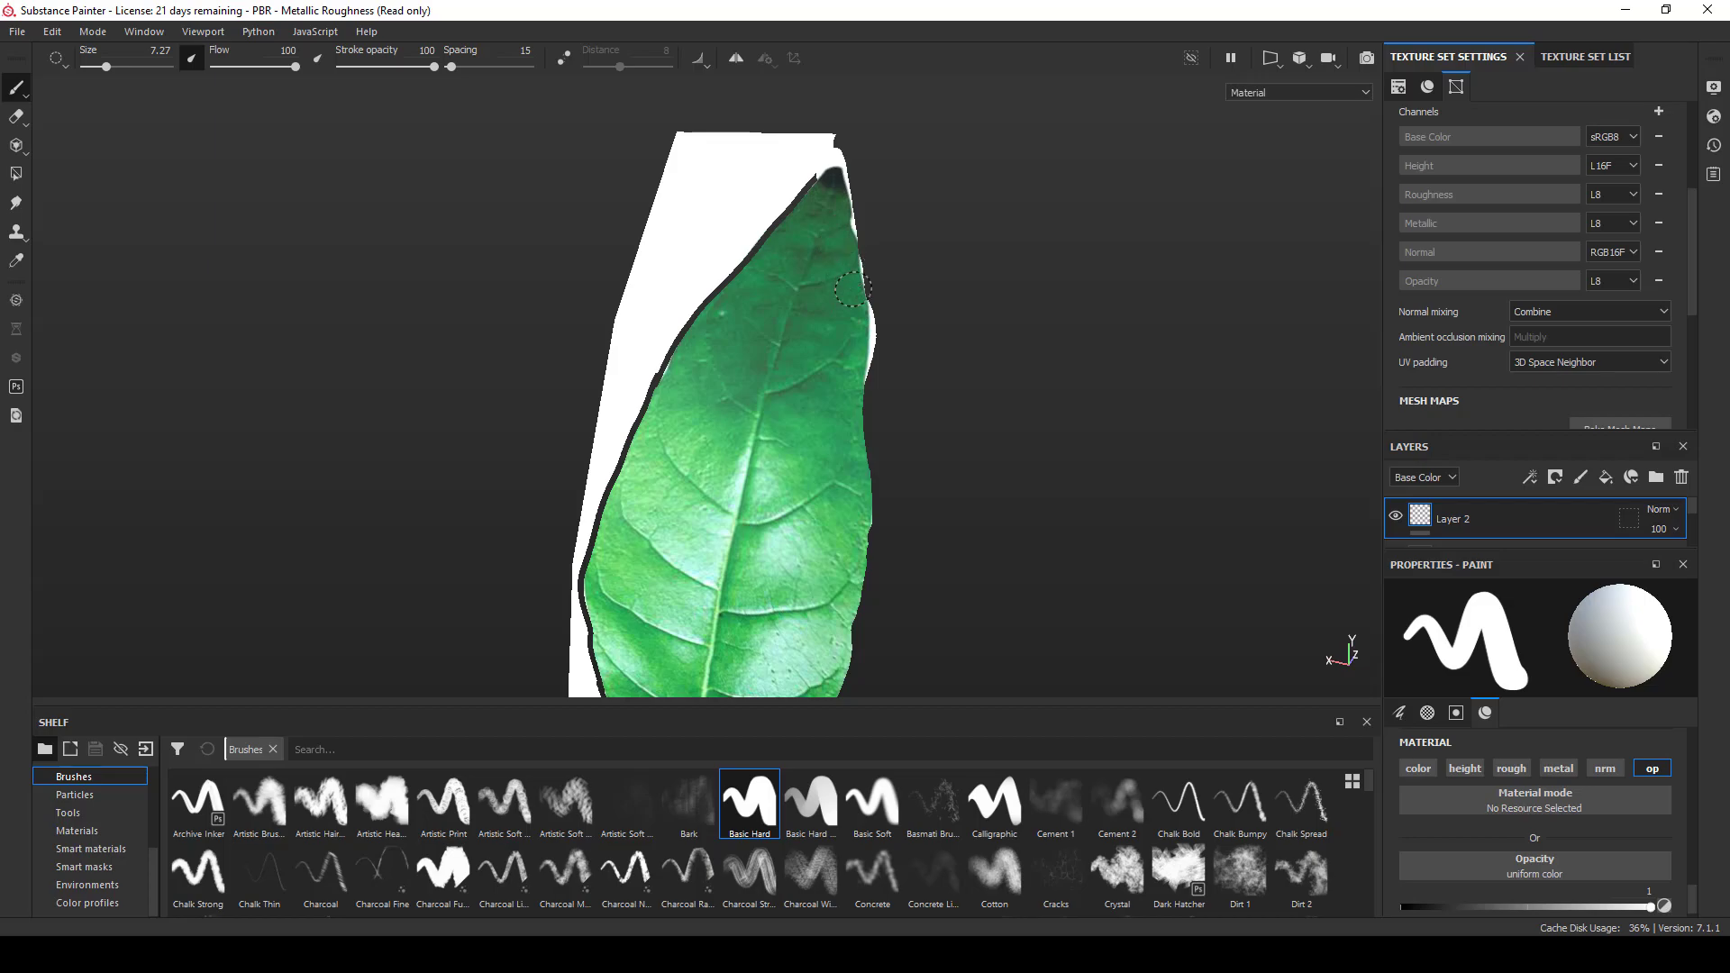
left_click_drag(1590, 905, 1402, 907)
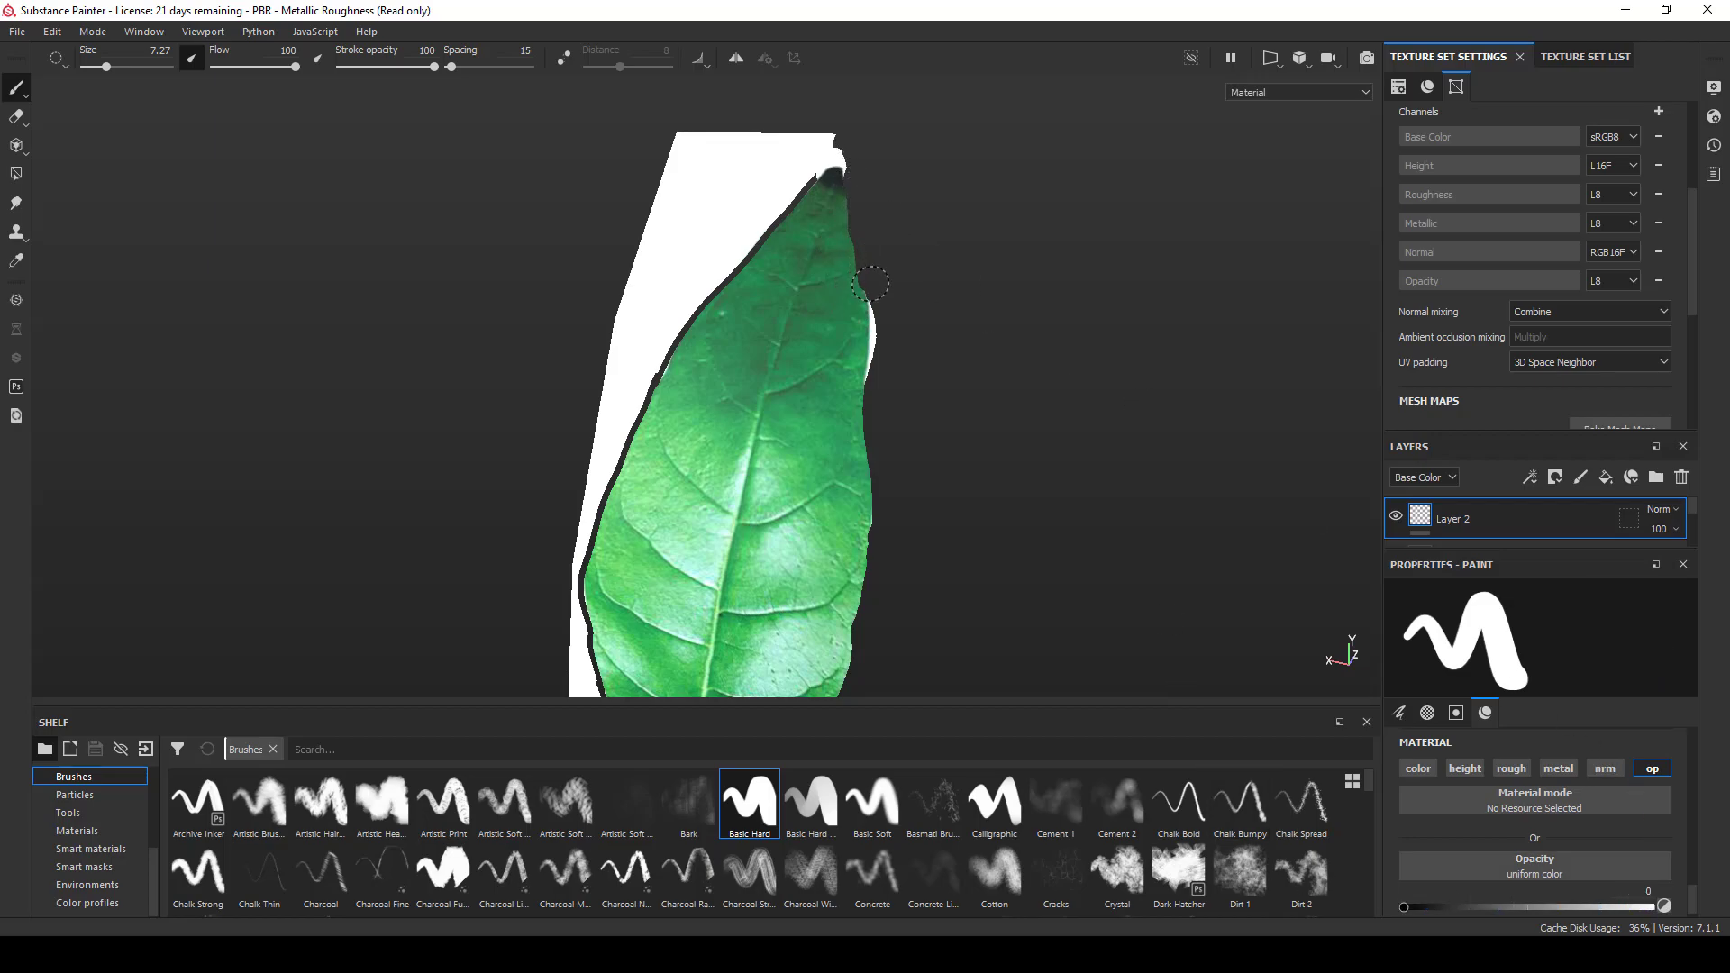
mouse_move(816, 173)
left_mouse_down()
mouse_move(807, 140)
mouse_move(698, 153)
mouse_move(725, 185)
mouse_move(682, 328)
mouse_move(630, 297)
mouse_move(781, 178)
left_mouse_up()
- Mask out the white background along the leaf's whole left side with the opacity 0 brush
left_click_drag(616, 230, 762, 155)
middle_click_drag(1036, 223, 1179, 78, "alt")
mouse_move(759, 221)
left_mouse_down()
mouse_move(754, 327)
mouse_move(706, 514)
left_mouse_up()
middle_click_drag(707, 373, 757, 189, "alt")
left_click_drag(747, 306, 815, 552)
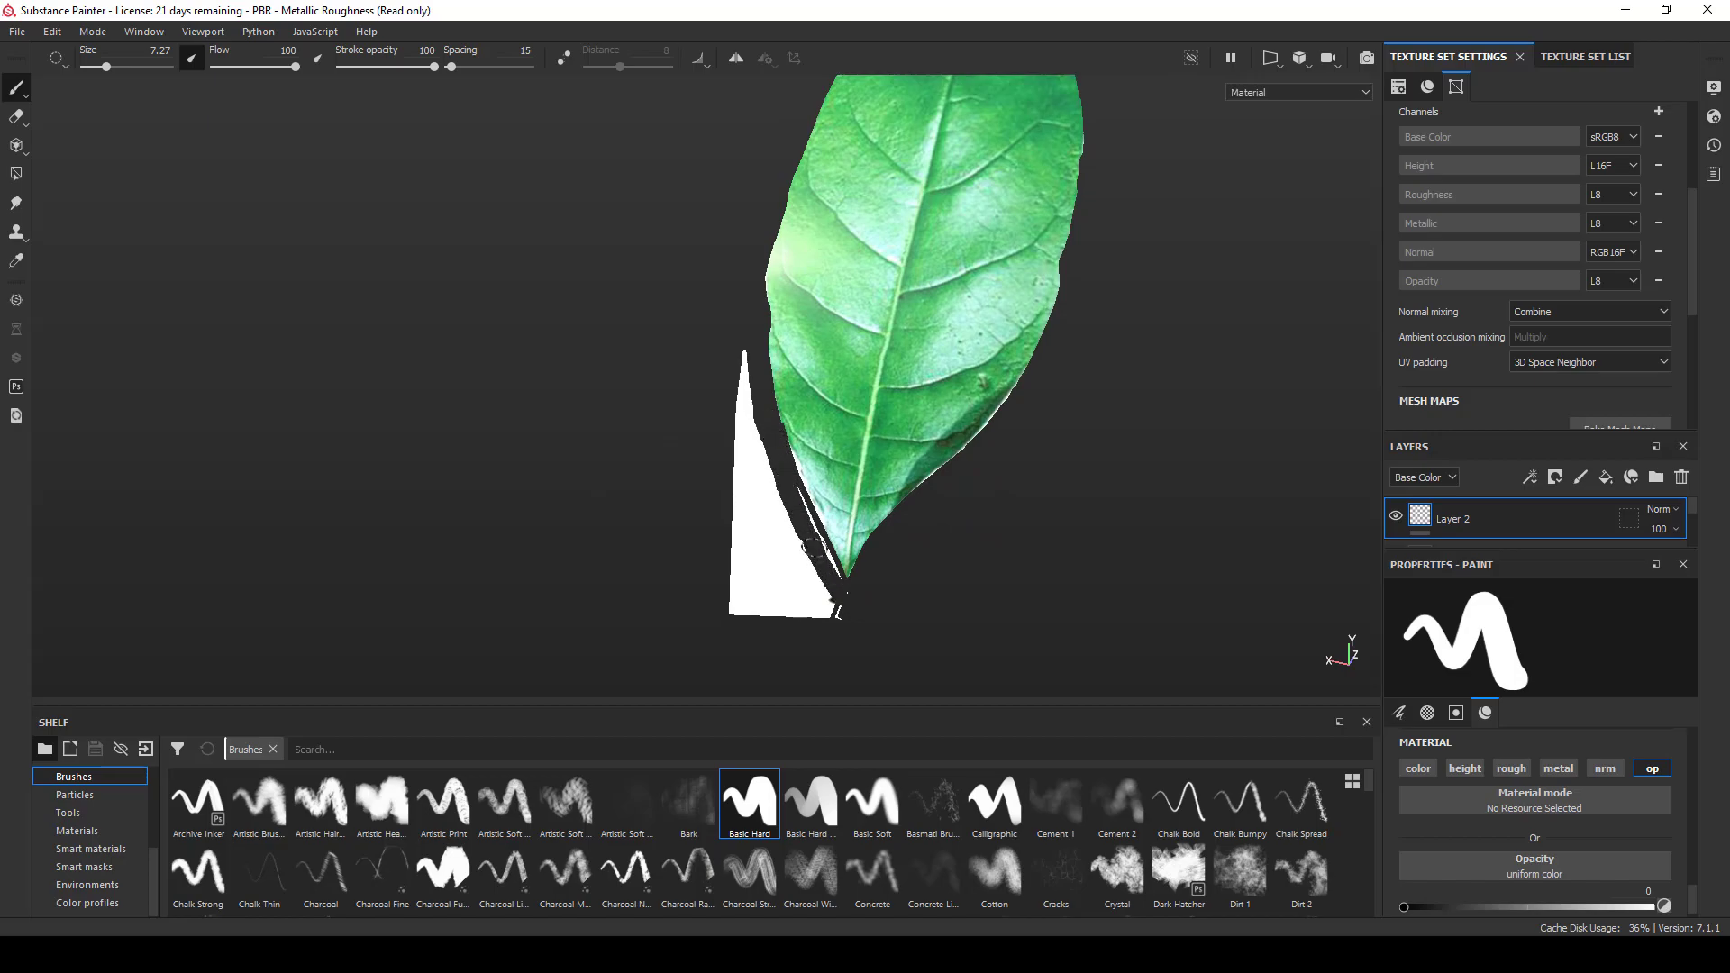
mouse_move(752, 397)
left_mouse_down()
mouse_move(727, 586)
mouse_move(747, 601)
mouse_move(784, 573)
mouse_move(800, 597)
left_mouse_up()
- Clean up the white remnants around the leaf's stem with opacity 0 and inspect the cut-out leaf from several angles
left_click_drag(857, 649, 894, 464, "alt")
middle_click_drag(893, 464, 951, 271, "alt")
mouse_move(887, 433)
left_mouse_down()
mouse_move(907, 460)
mouse_move(869, 455)
left_mouse_up()
mouse_move(901, 459)
left_mouse_down("alt")
mouse_move(985, 549)
mouse_move(1009, 613)
left_mouse_up("alt")
left_click_drag(837, 406, 993, 287, "alt")
mouse_move(1432, 907)
left_mouse_down()
mouse_move(1653, 907)
mouse_move(1401, 907)
left_mouse_up()
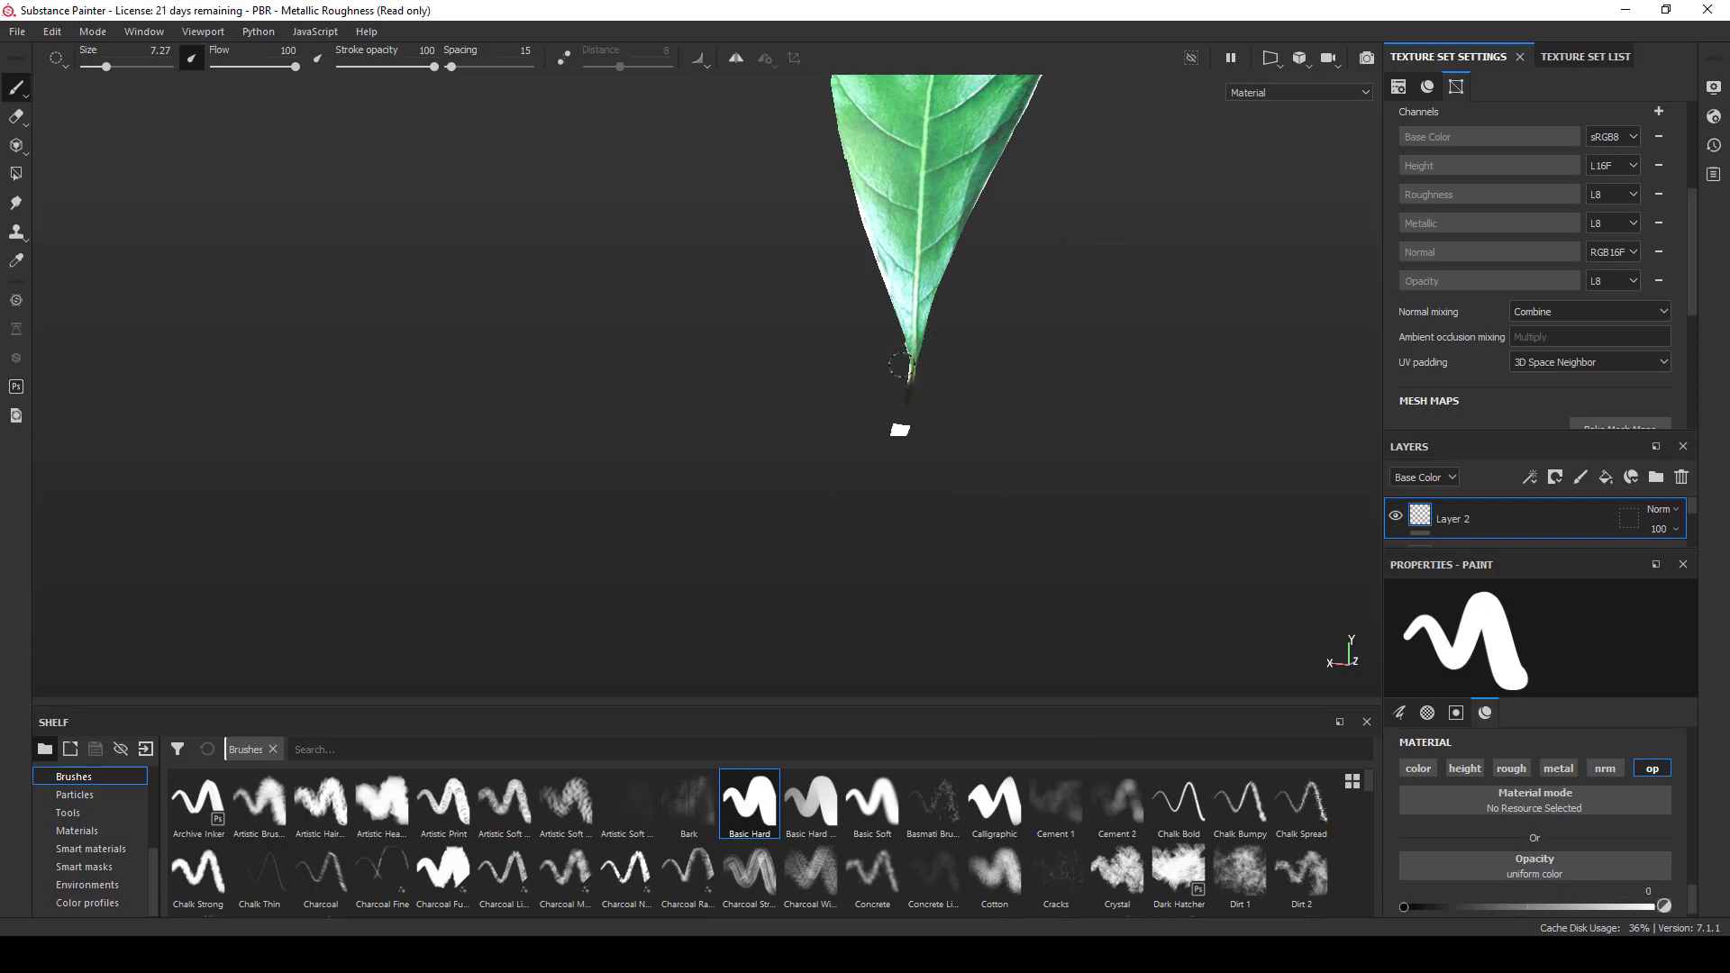
left_click_drag(876, 420, 927, 418)
middle_click_drag(1002, 590, 909, 876, "alt")
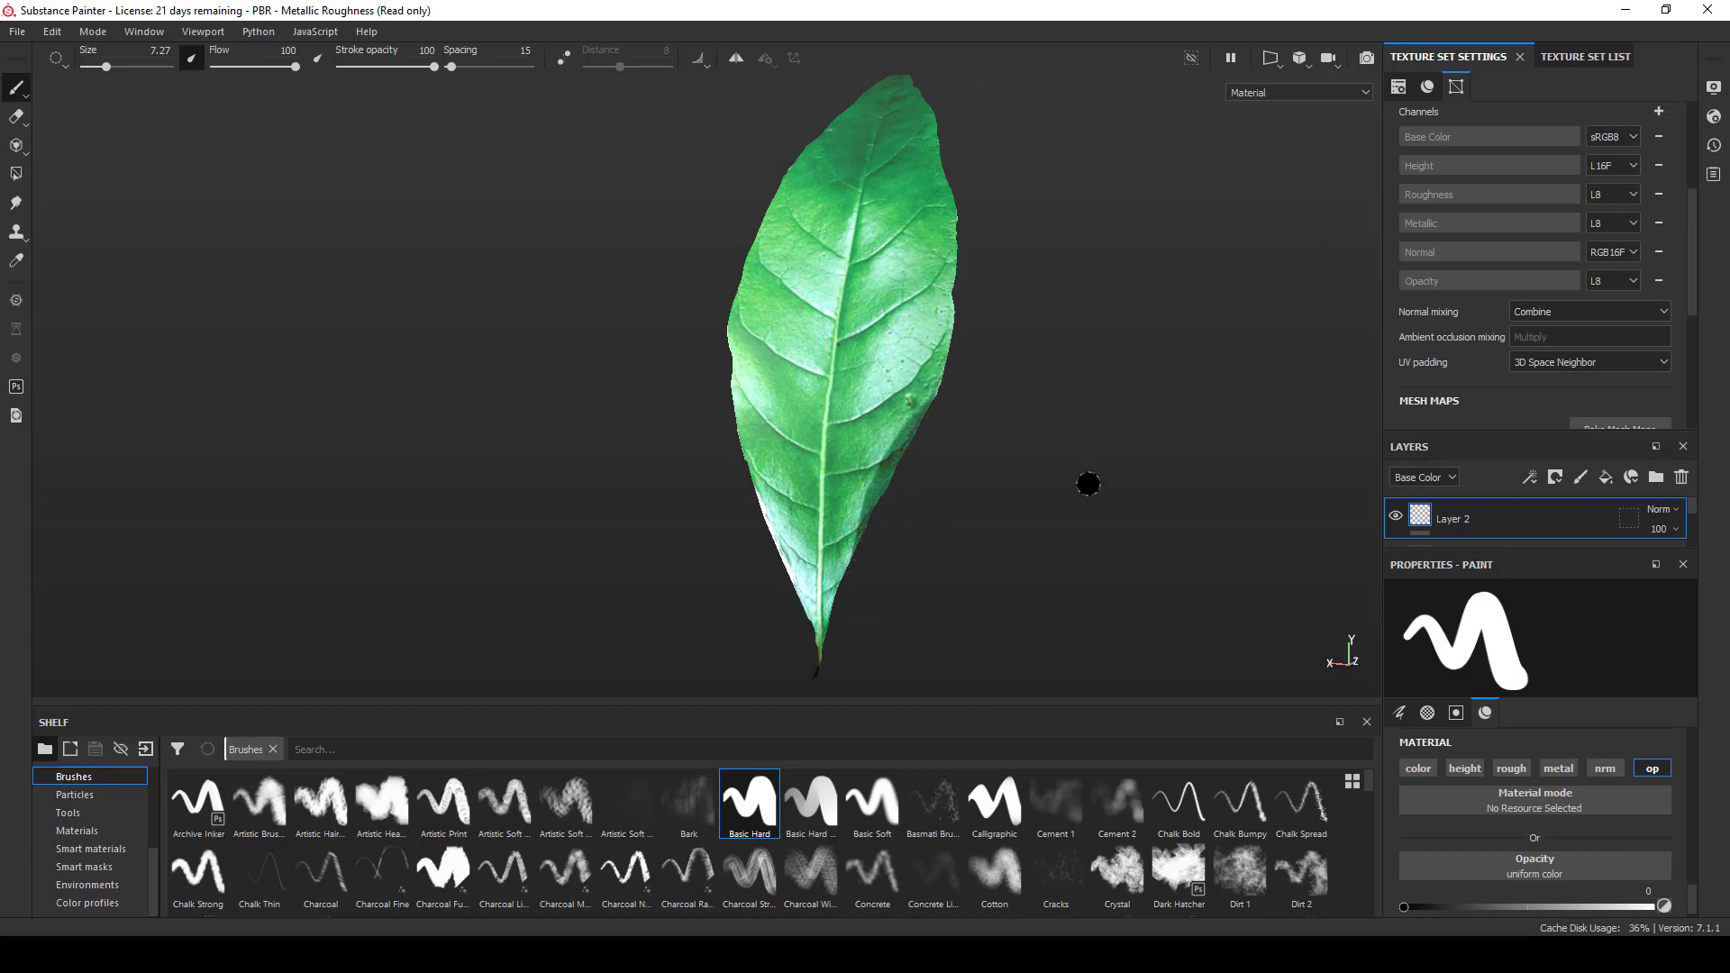
mouse_move(1100, 492)
left_mouse_down("alt")
mouse_move(583, 294)
mouse_move(865, 418)
mouse_move(1316, 385)
mouse_move(467, 397)
mouse_move(784, 352)
mouse_move(802, 325)
left_mouse_up("alt")
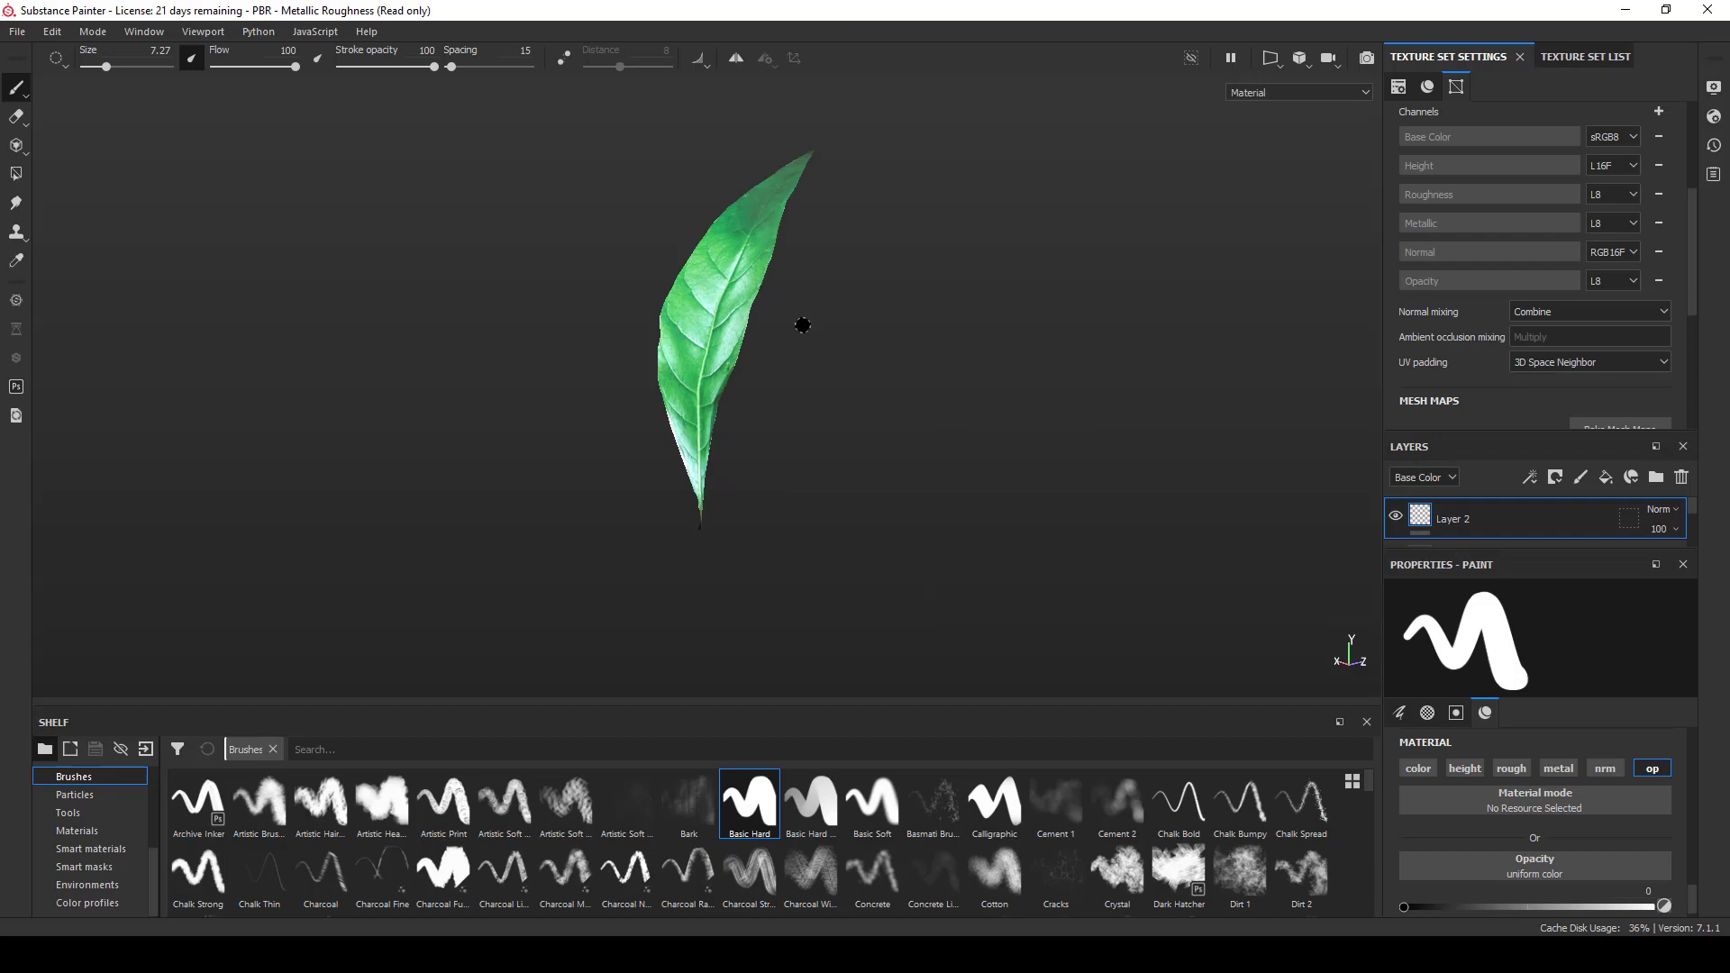
mouse_move(672, 338)
left_mouse_down("alt")
mouse_move(996, 340)
mouse_move(1247, 513)
mouse_move(873, 487)
mouse_move(655, 533)
mouse_move(699, 316)
mouse_move(868, 405)
mouse_move(865, 273)
mouse_move(1062, 309)
mouse_move(830, 394)
mouse_move(711, 282)
mouse_move(463, 436)
mouse_move(992, 219)
mouse_move(853, 196)
mouse_move(855, 168)
mouse_move(631, 370)
mouse_move(1098, 540)
left_mouse_up("alt")
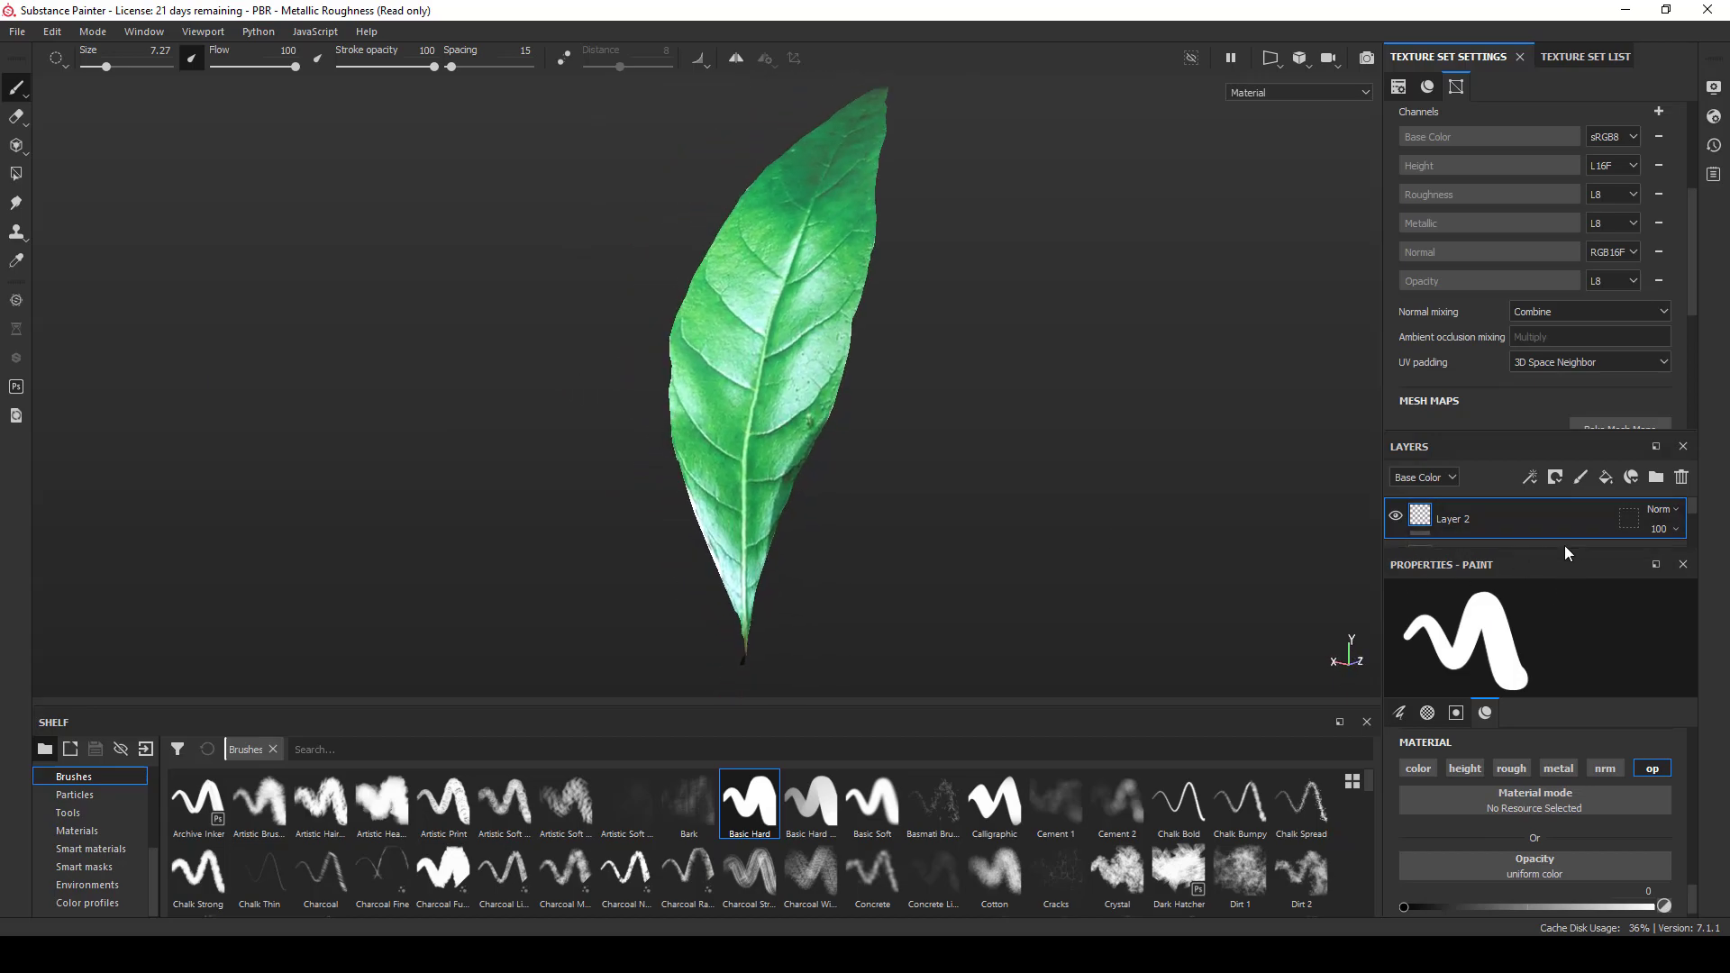
- Add a fill layer above Layer 2 and limit its material to the height channel
left_click_drag(1560, 548, 1559, 684)
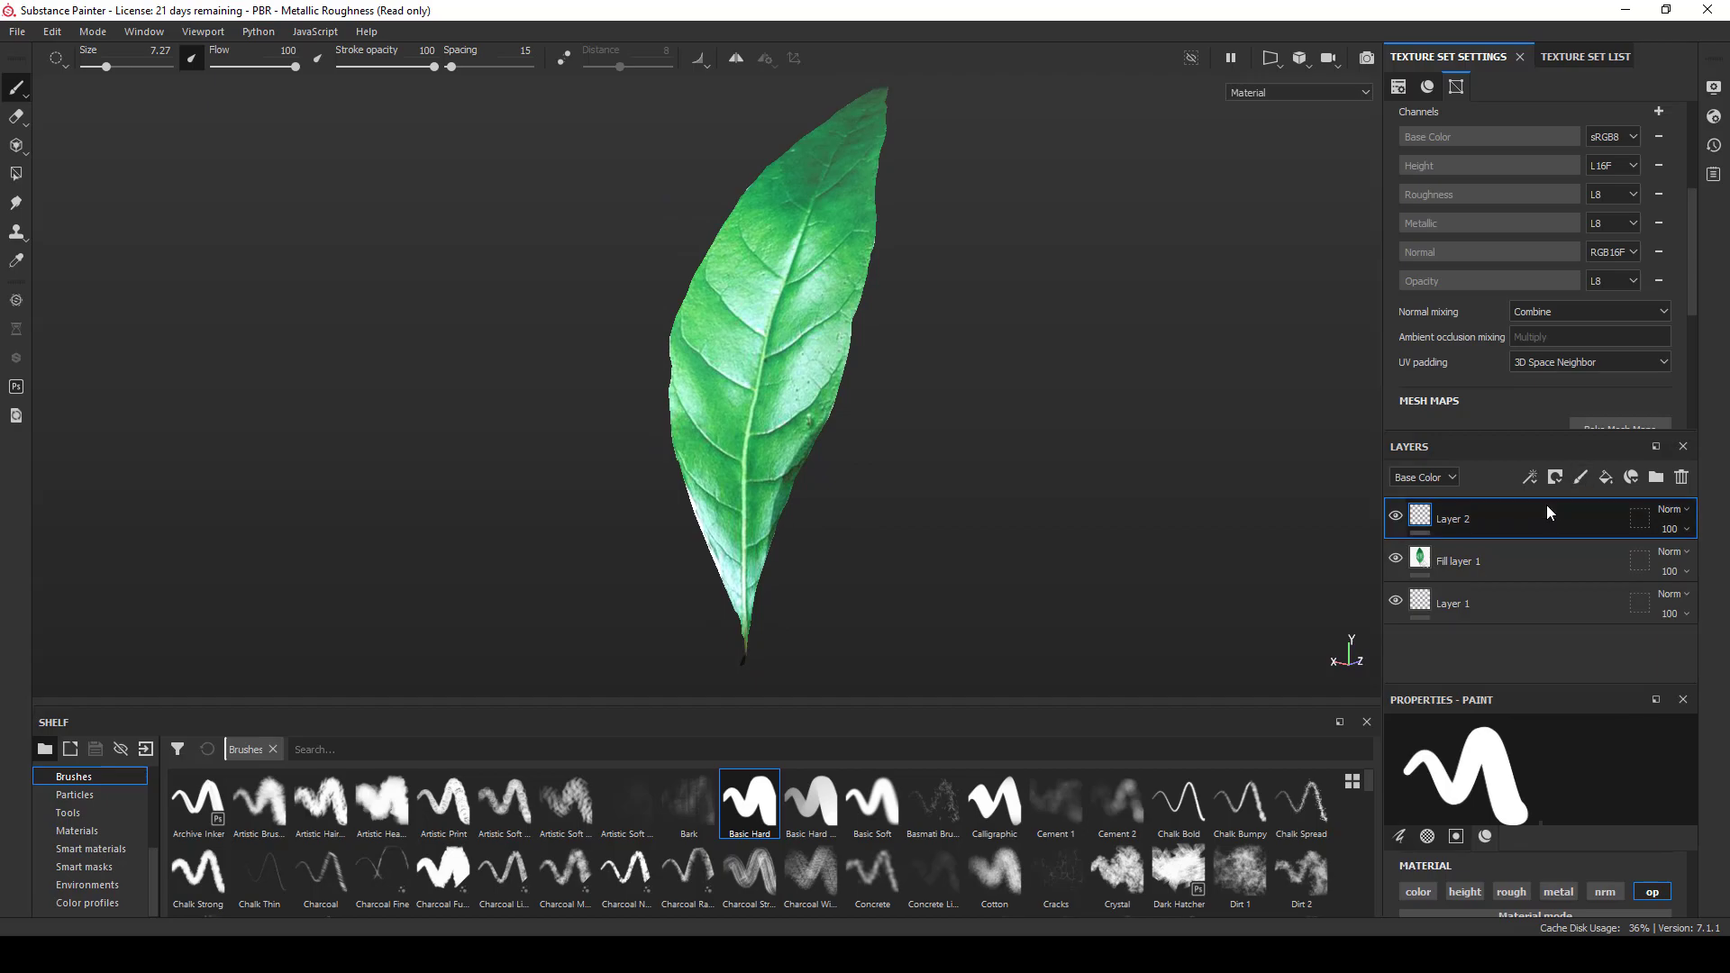
left_click(1604, 480)
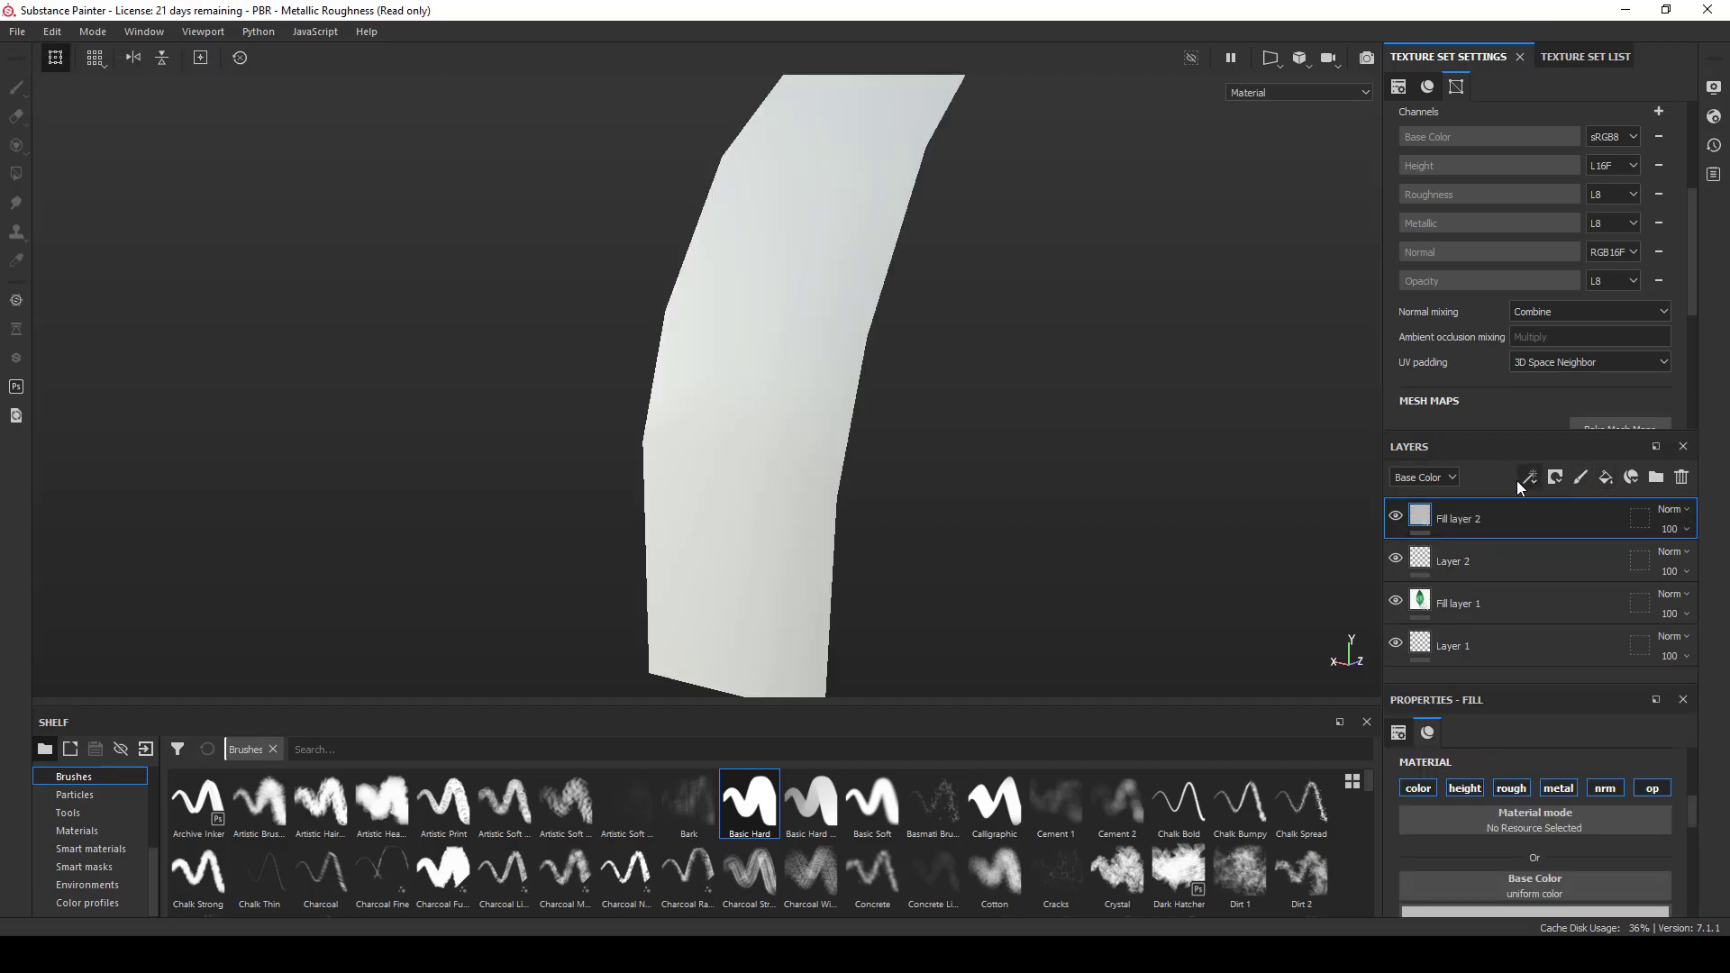
left_click(1417, 789)
left_click(1511, 789)
left_click(1558, 789)
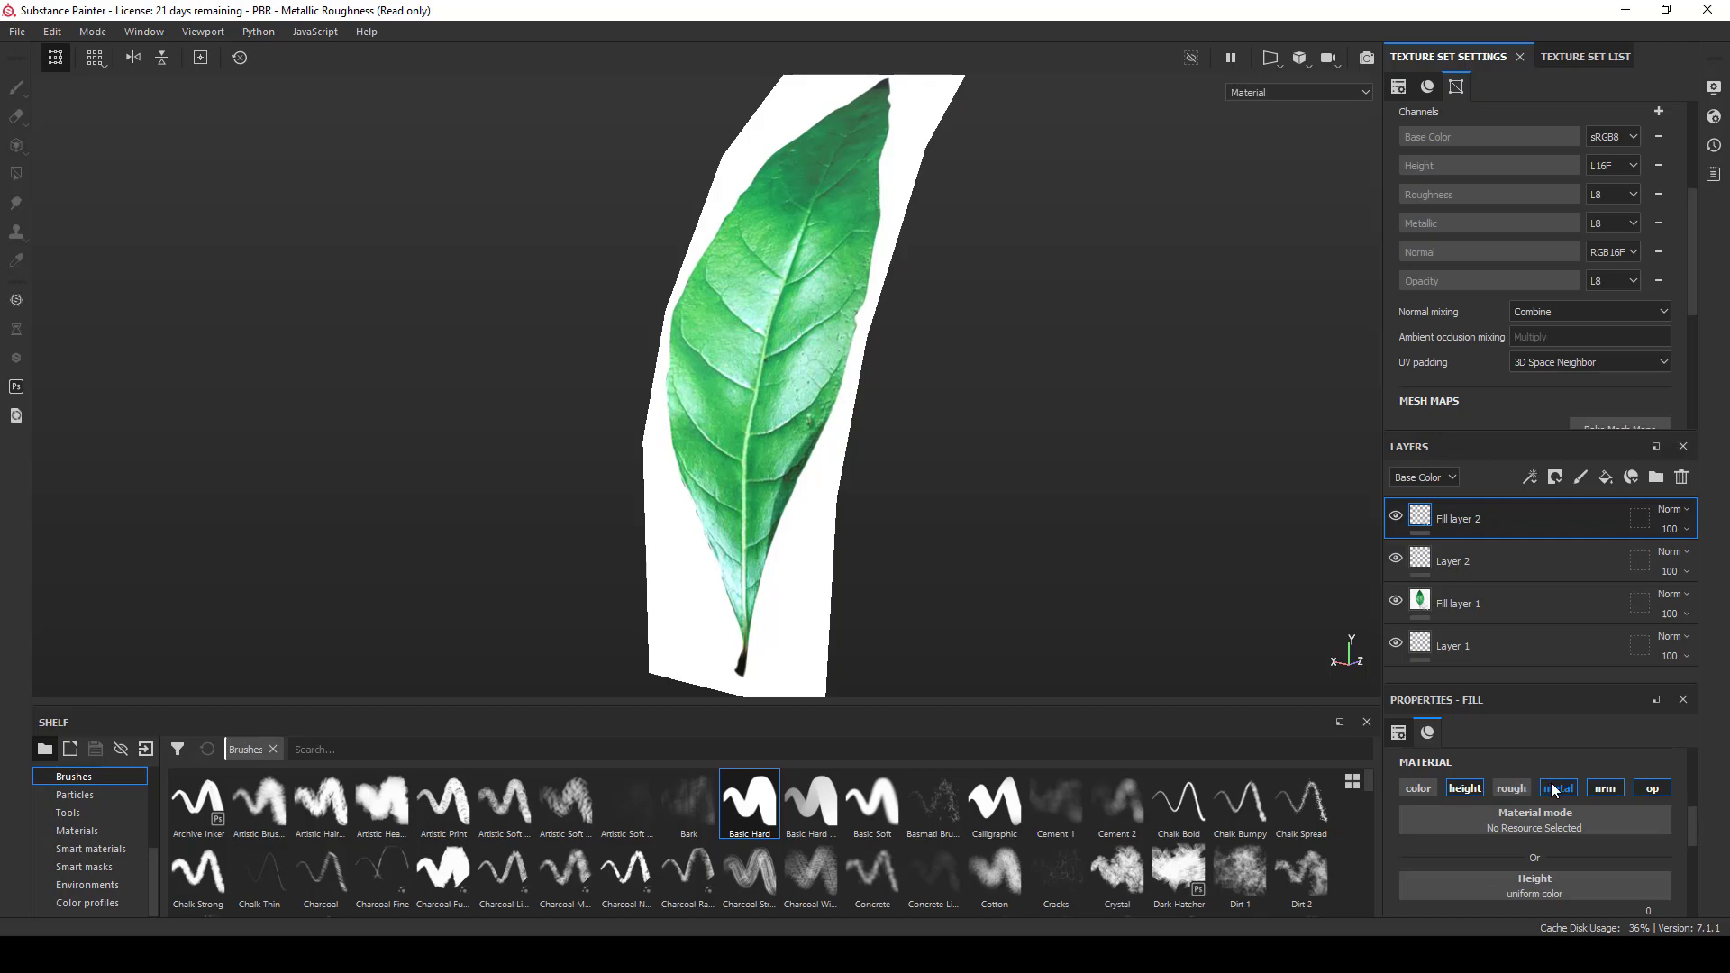
left_click(1654, 791)
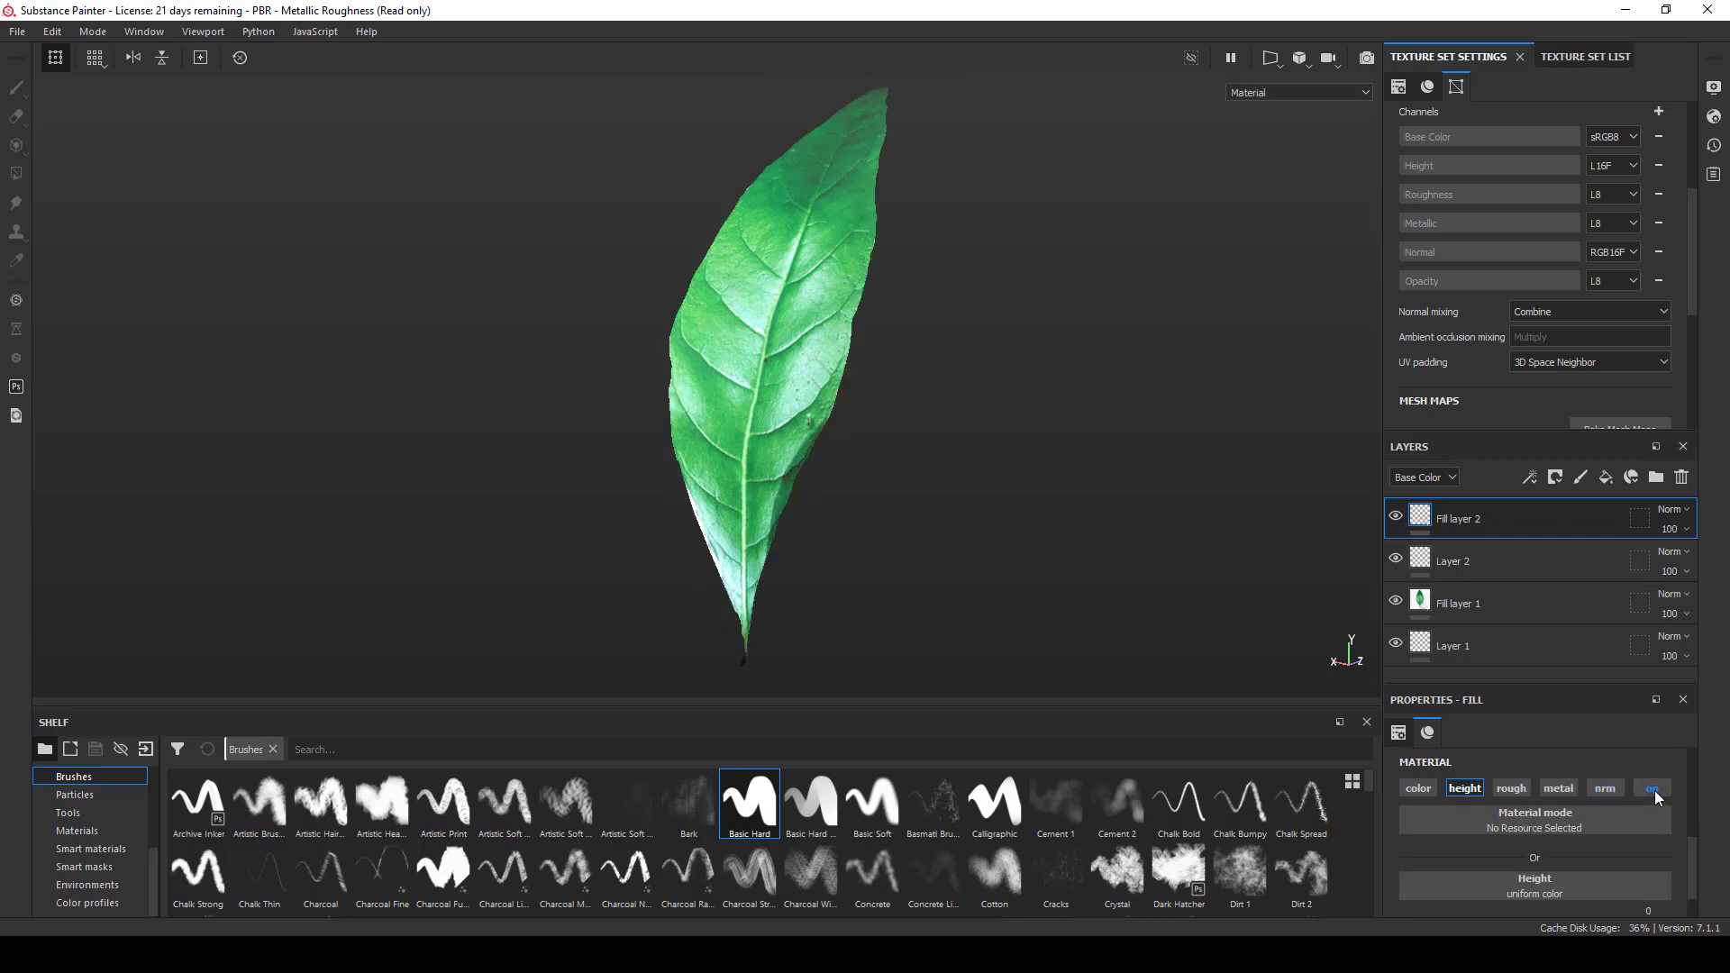
- Set the new fill layer's height to 0.7367 and add a white mask to it
left_click_drag(960, 560, 1041, 467, "alt")
scroll(1523, 810, "down", 1)
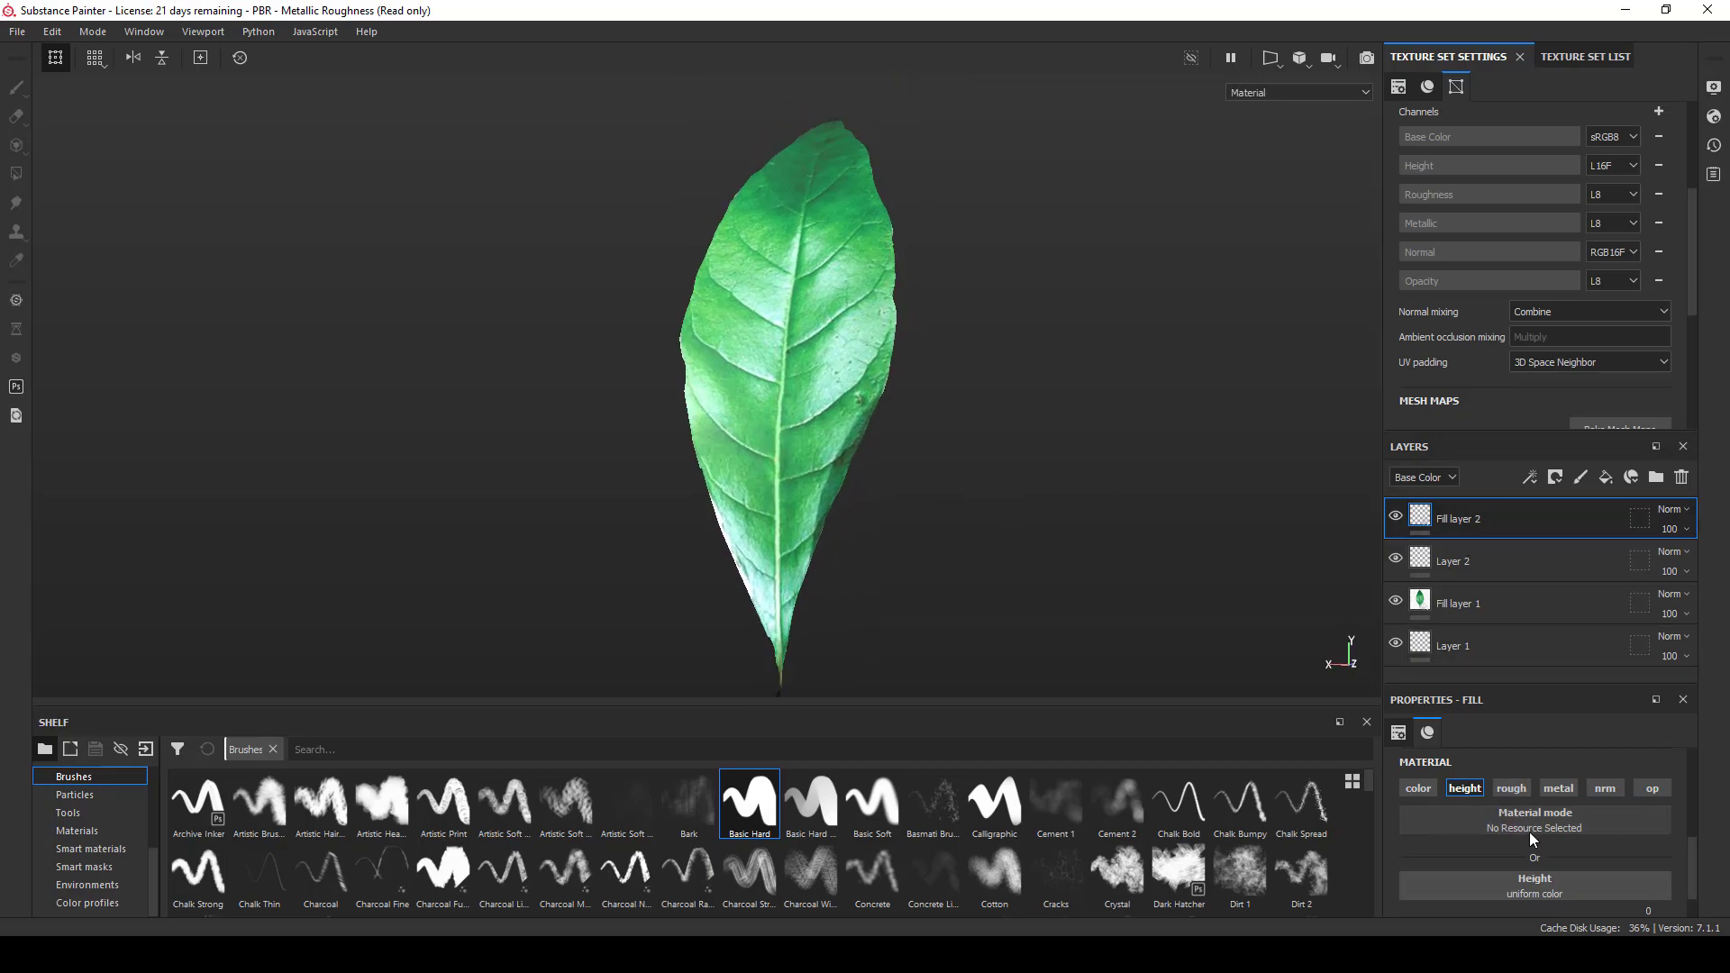
left_click(1528, 888)
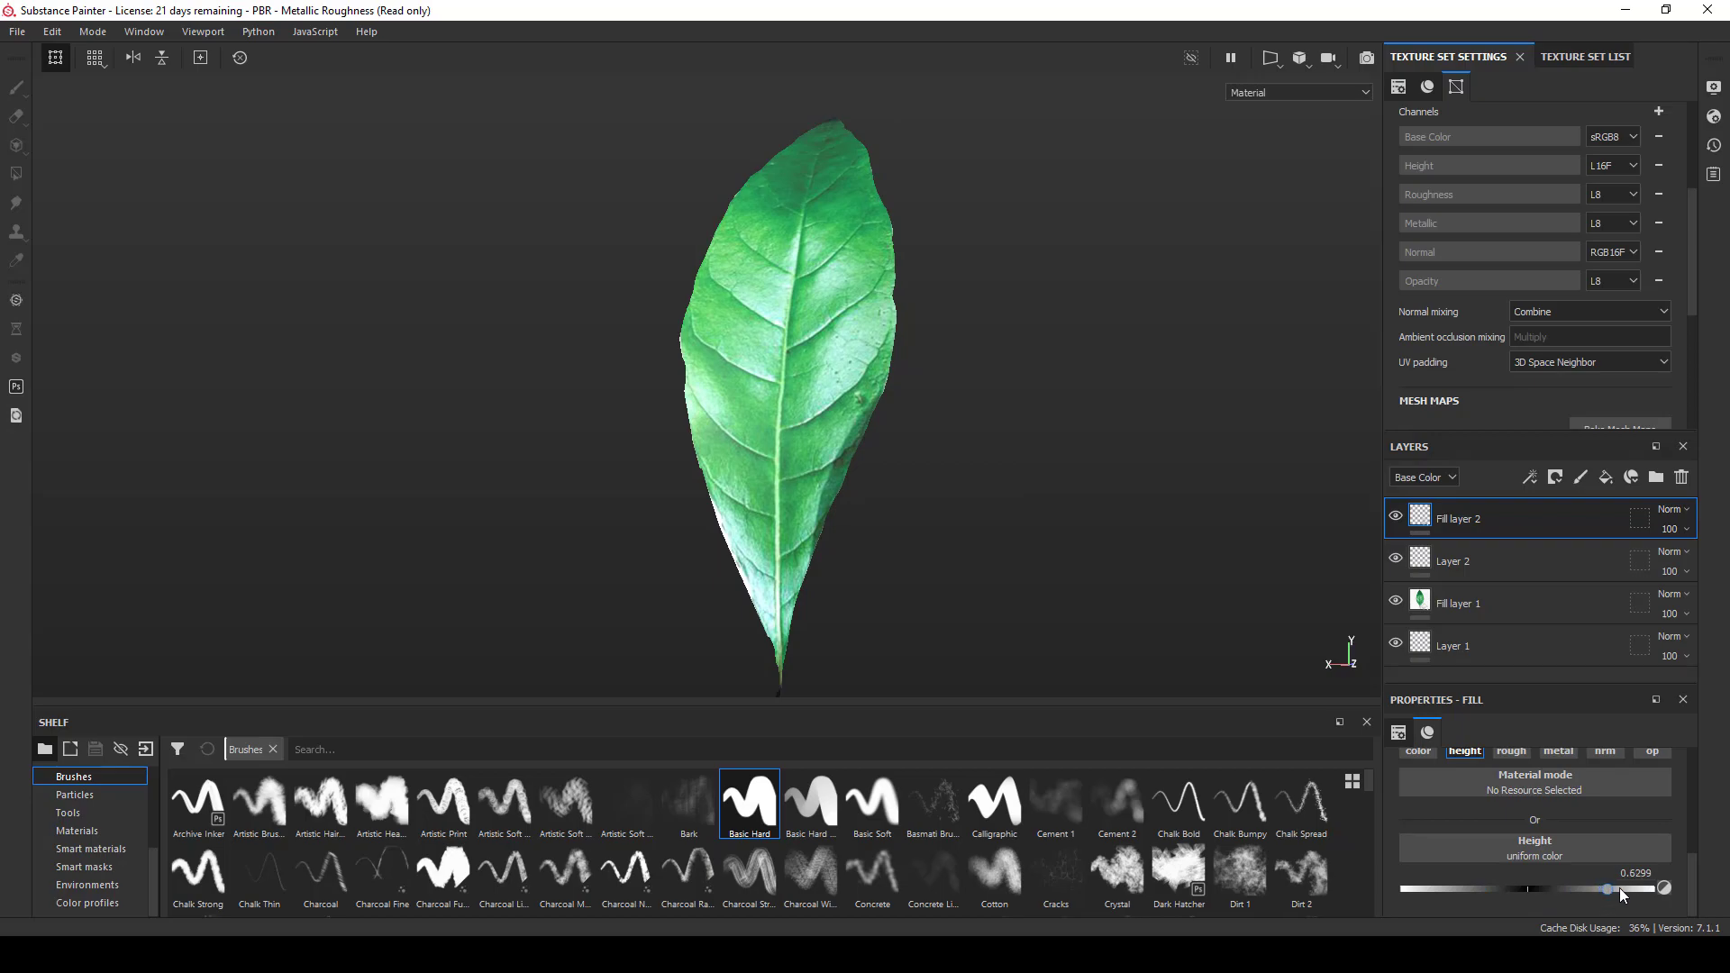
left_click(1555, 479)
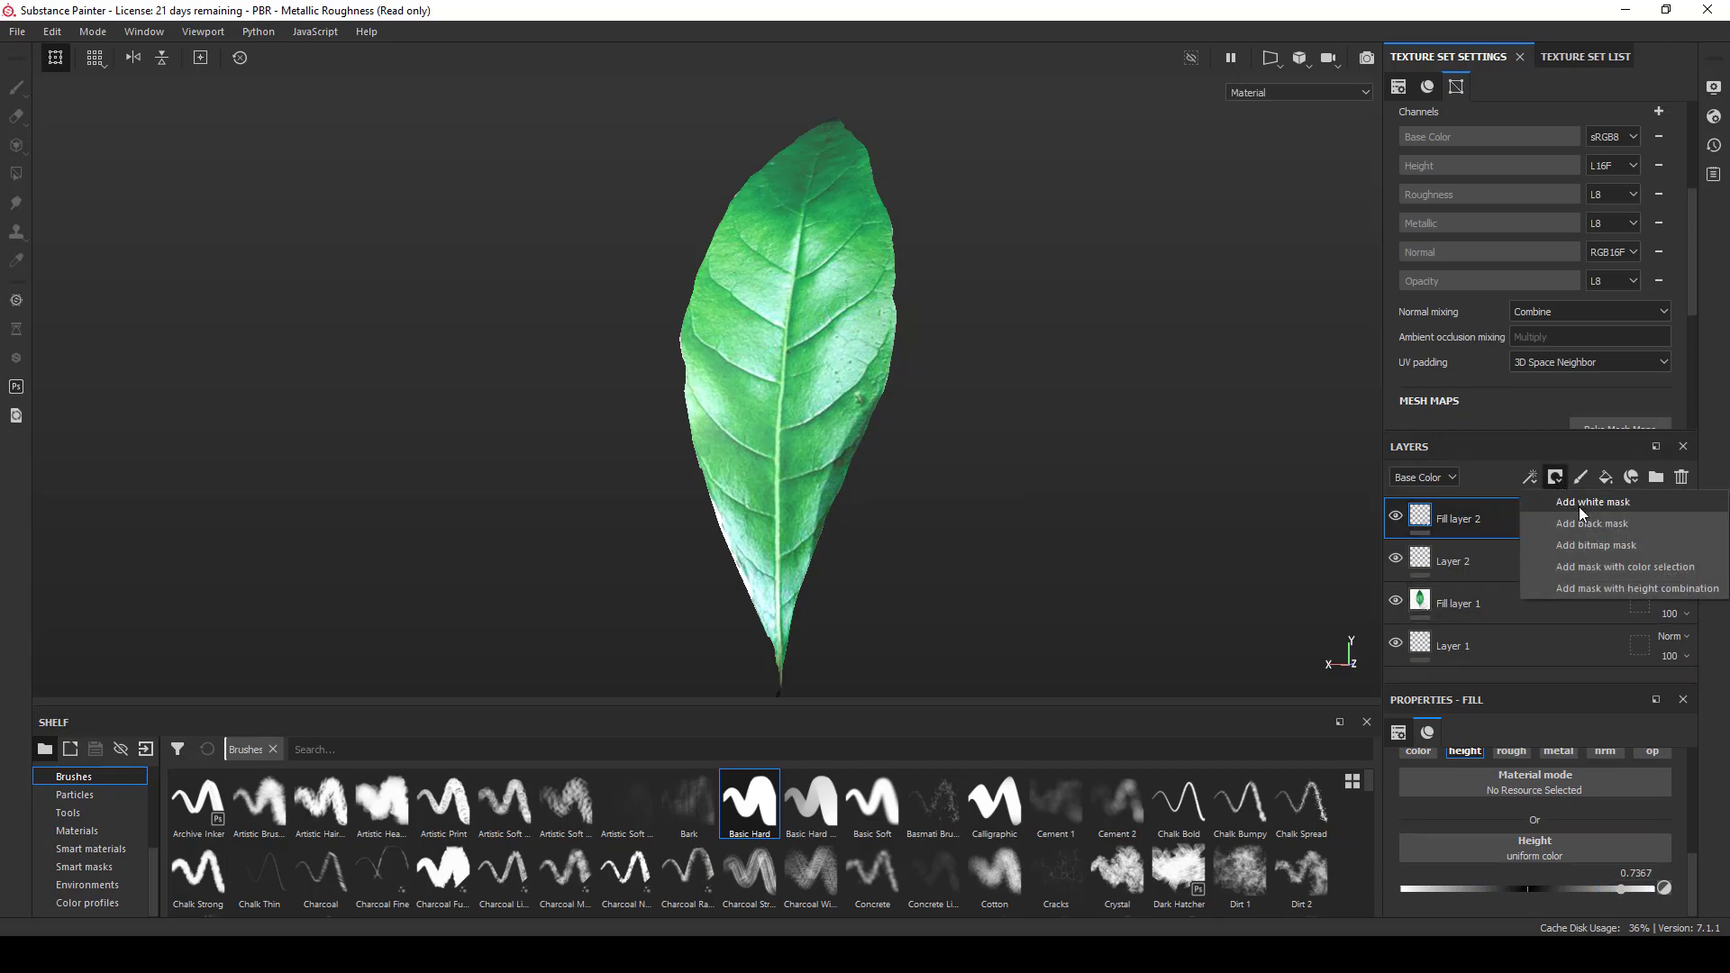
left_click(1573, 506)
- Raise the masked fill layer's height to 0.8790
left_click_drag(883, 301, 837, 335)
scroll(811, 324, "up", 5)
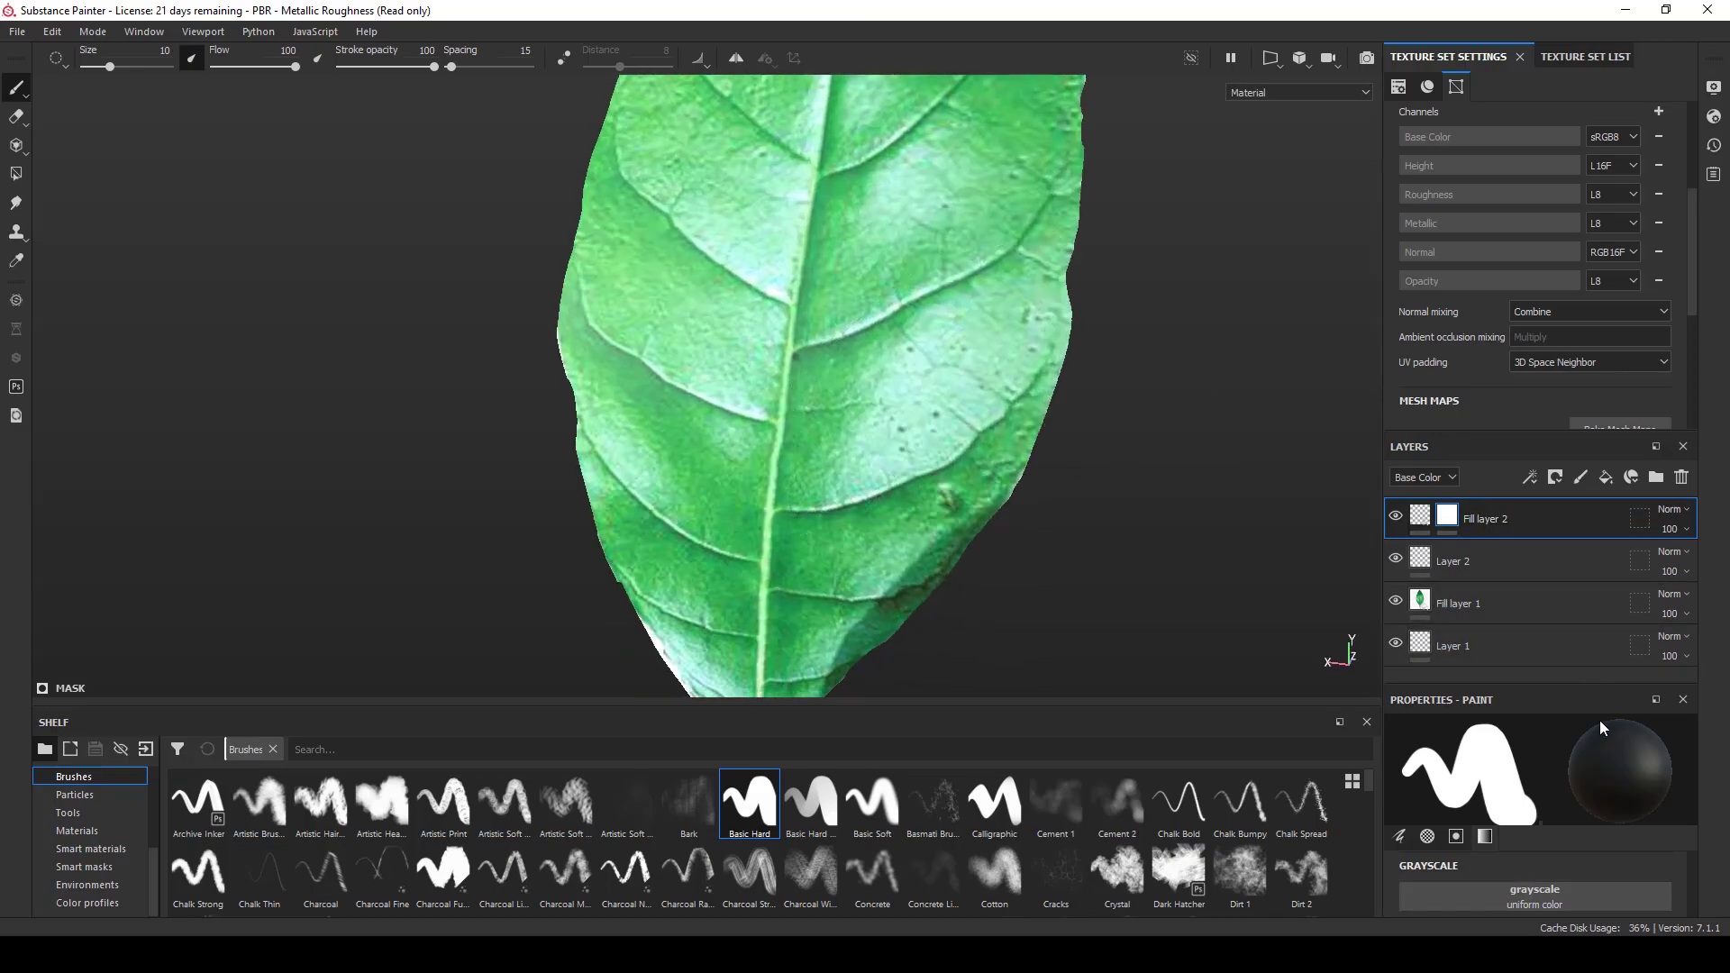
scroll(1597, 863, "up", 2)
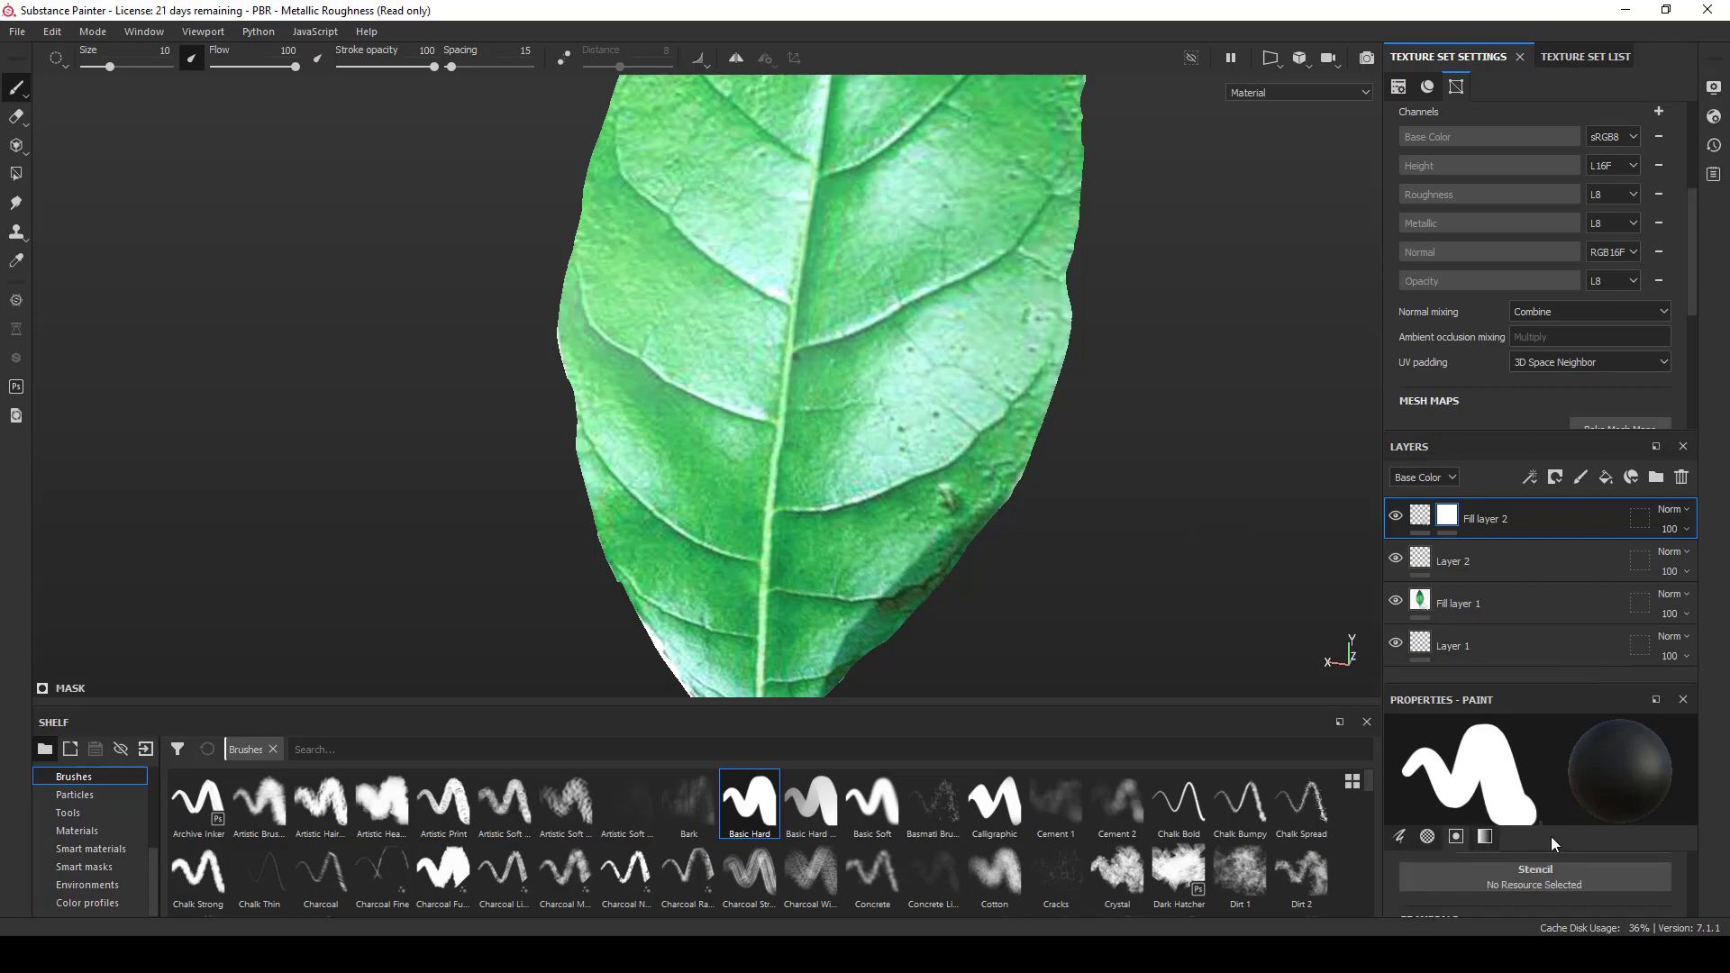
left_click_drag(1545, 681, 1538, 615)
left_click(1420, 515)
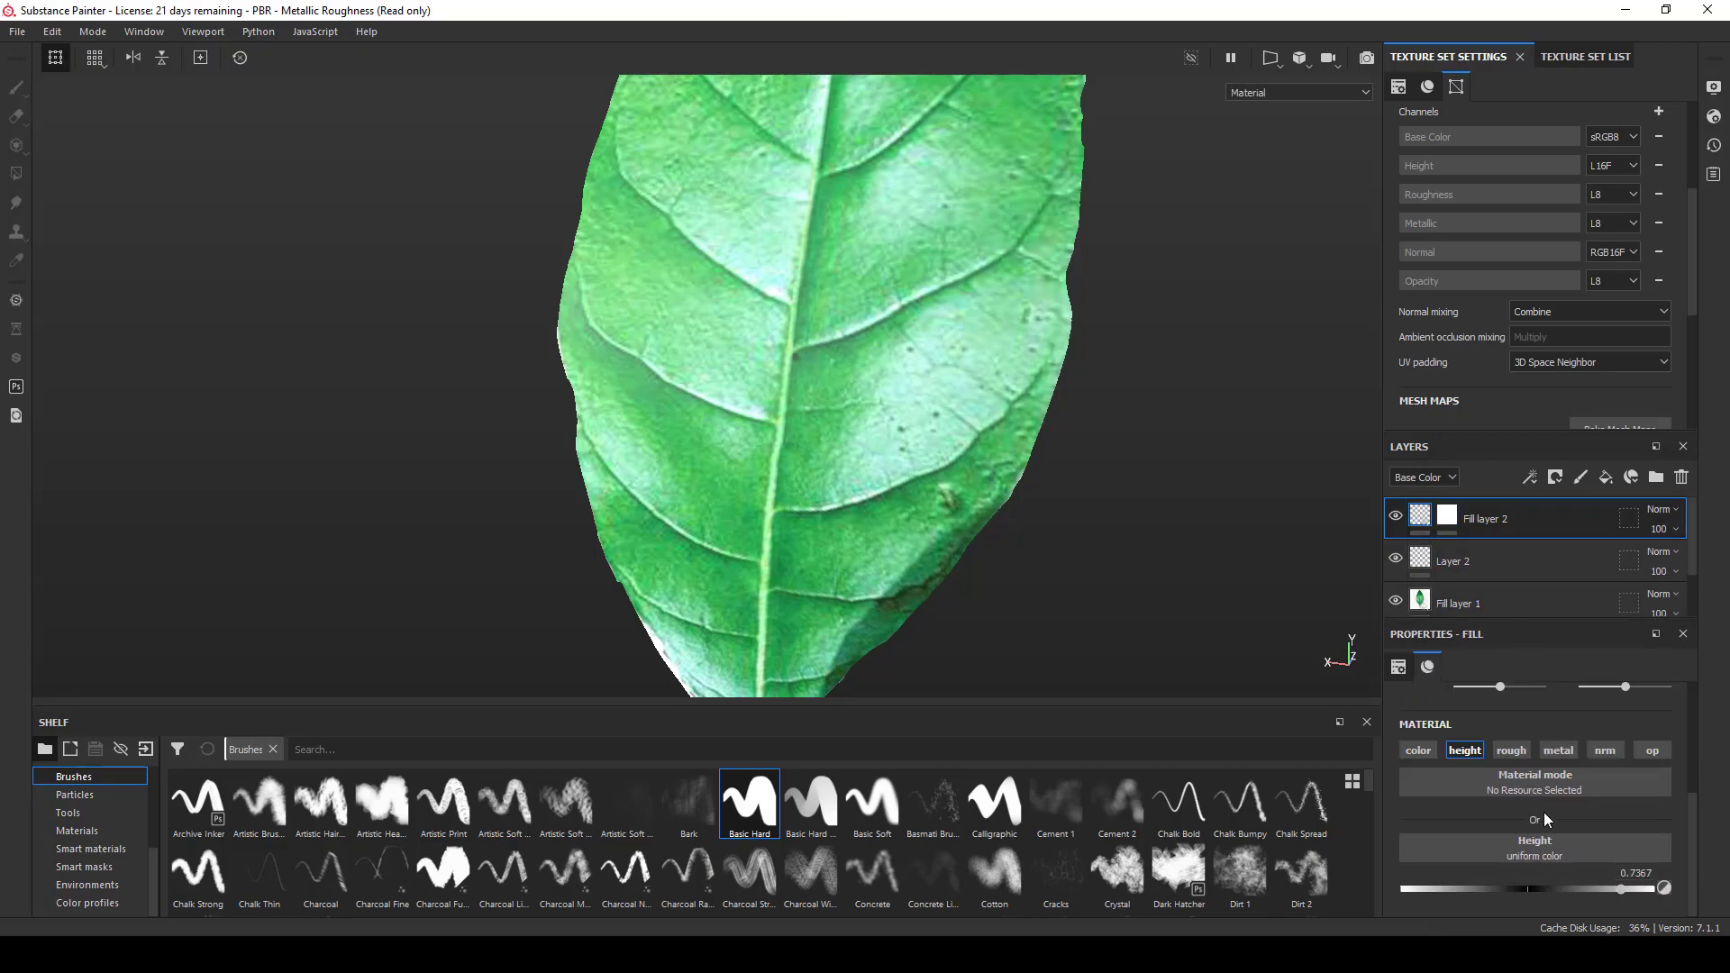
left_click_drag(1620, 890, 1640, 890)
middle_click_drag(1027, 376, 1024, 429, "alt")
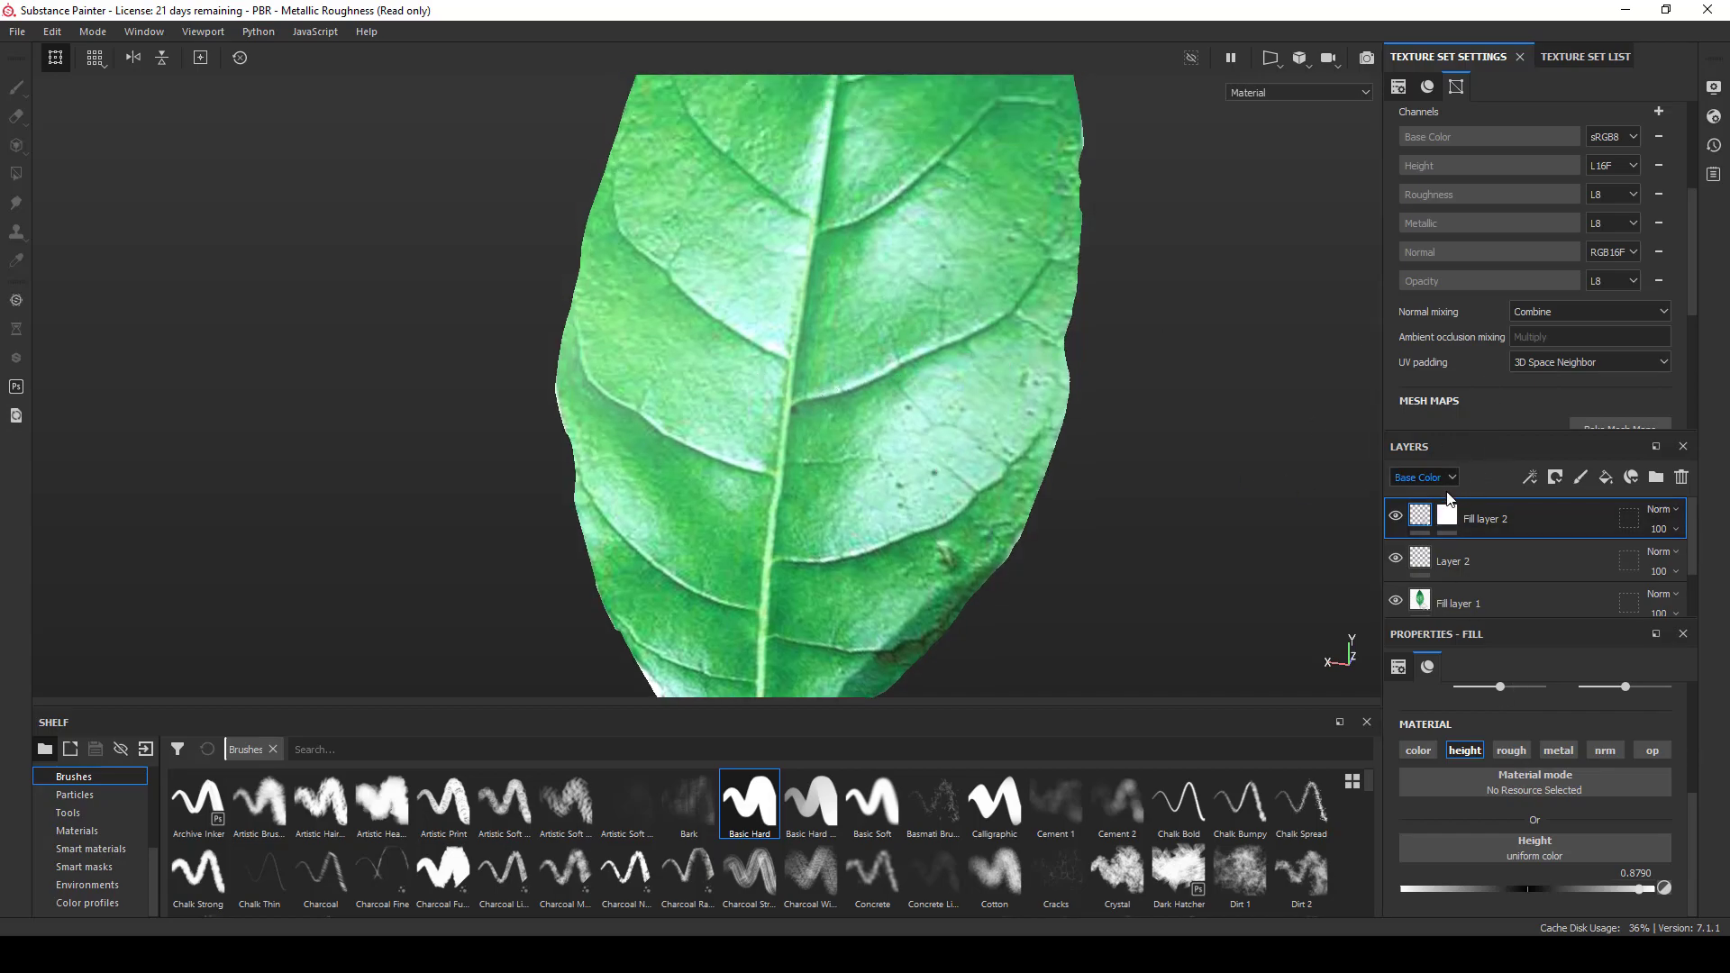
- Make the fill layer's mask active and choose the Basic Soft brush at size 1.86
left_click(1446, 514)
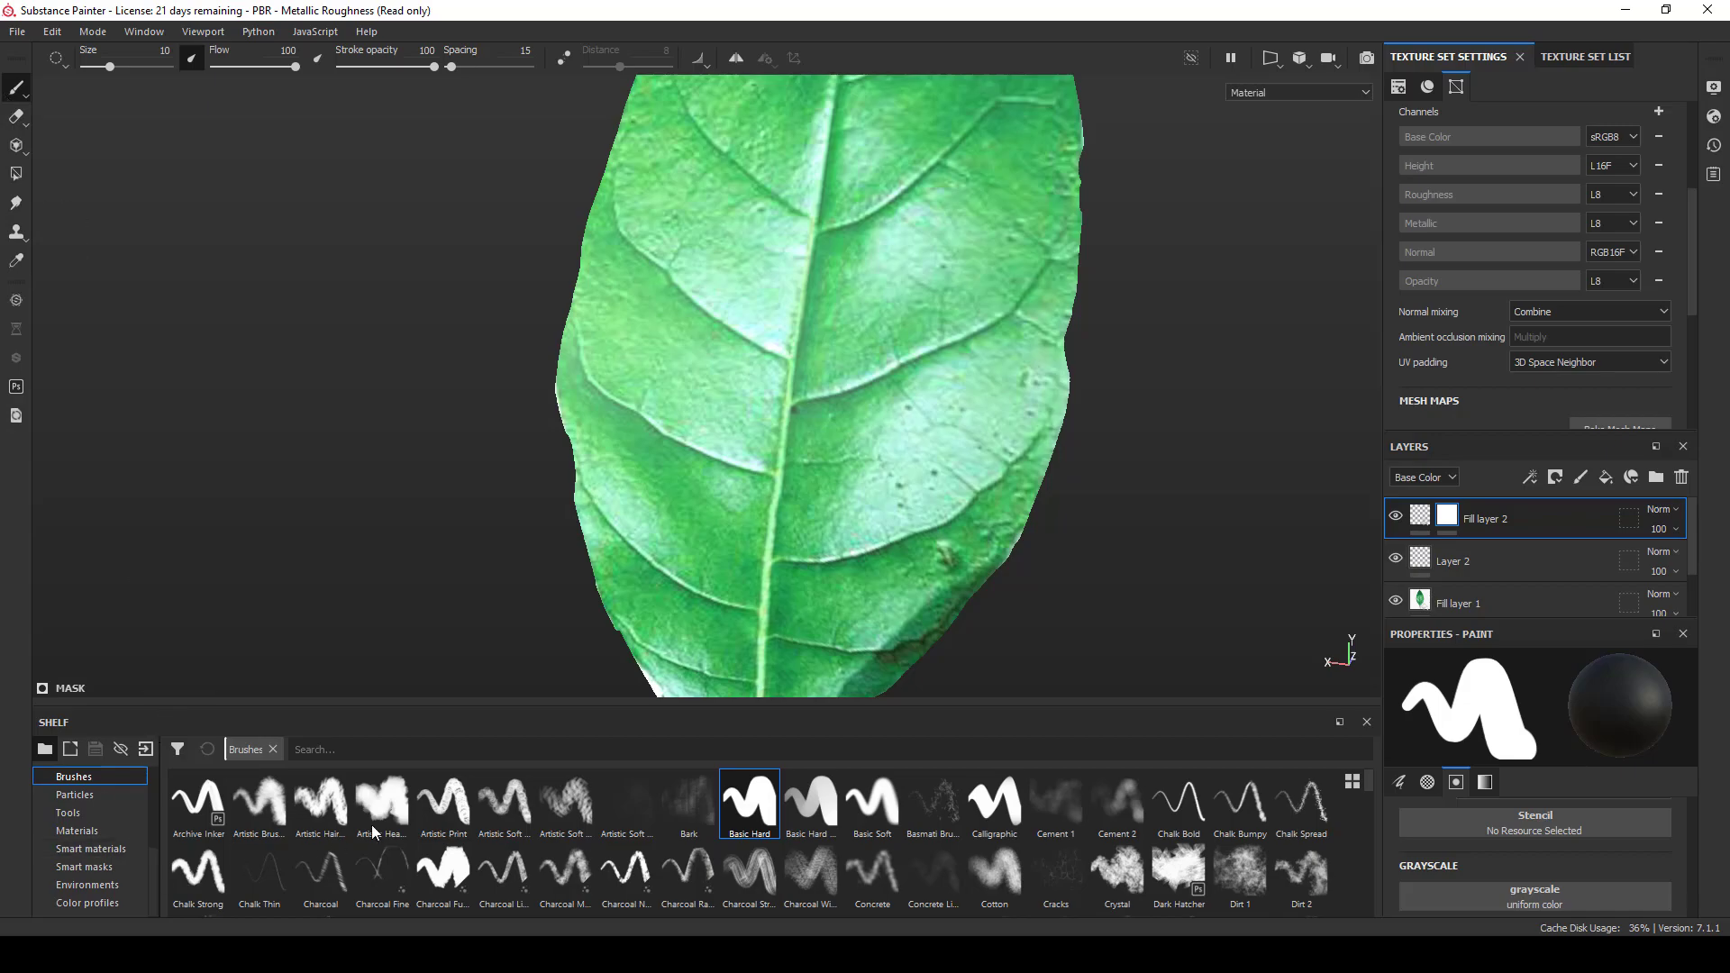
left_click(872, 802)
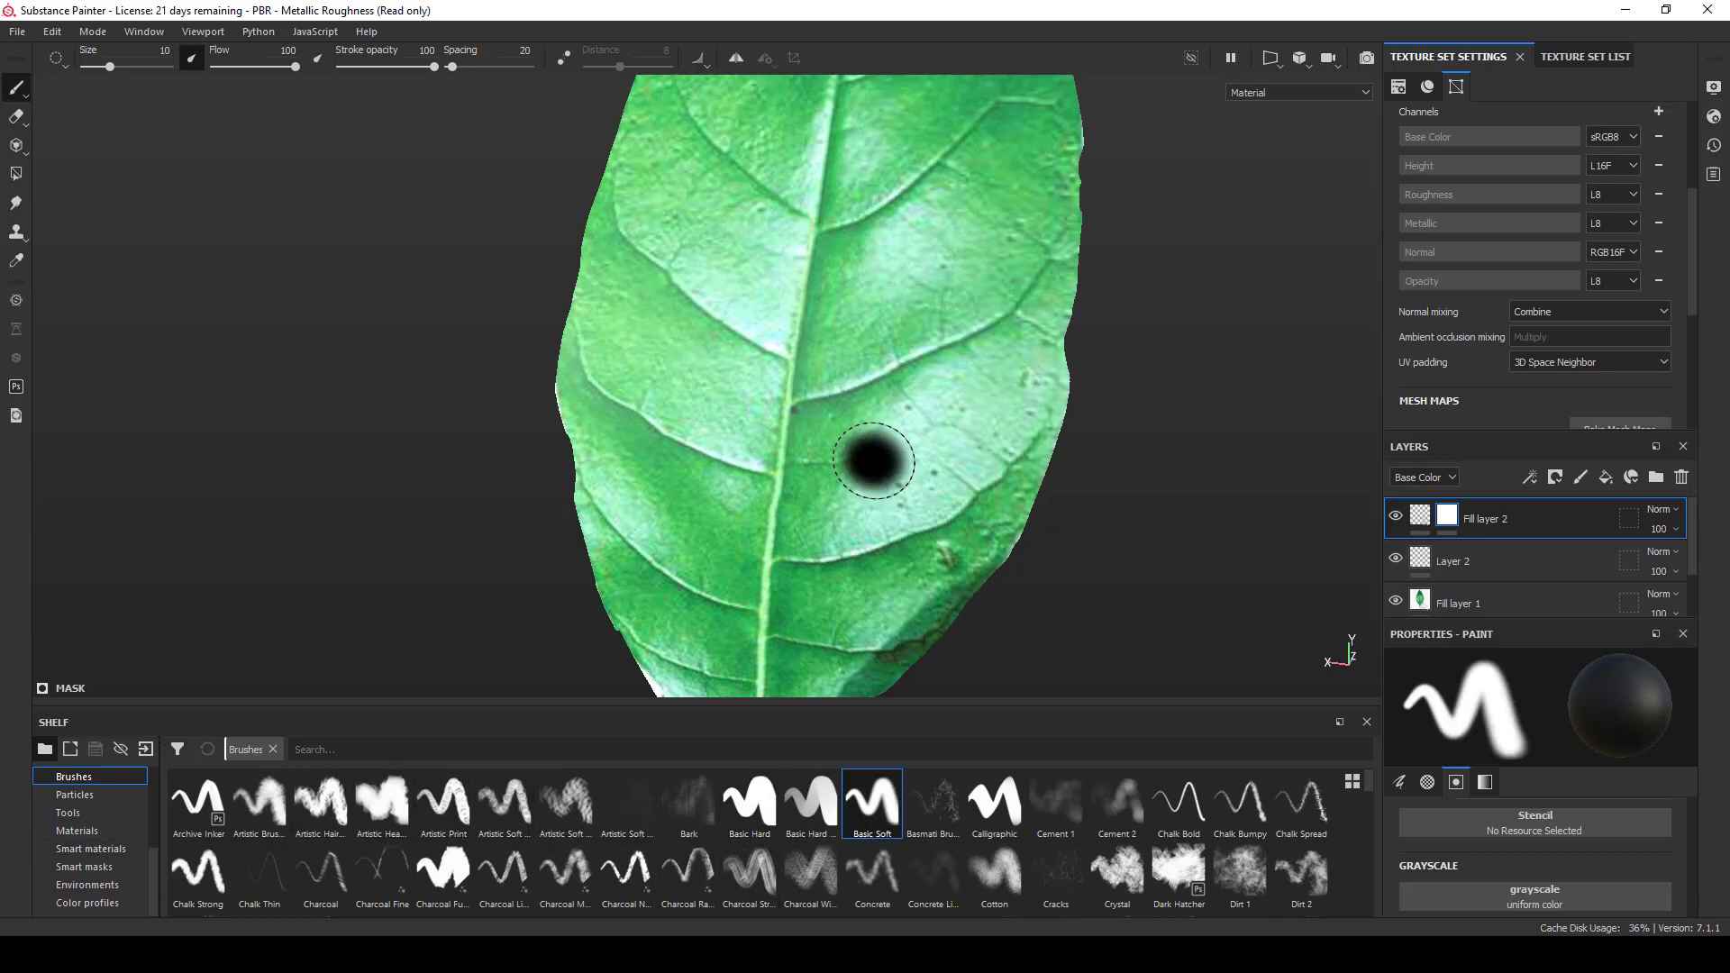
key("bracketleft")
key("bracketleft")
key("bracketleft")
key("bracketleft")
key("bracketleft")
key("bracketleft")
key("bracketleft")
key("bracketleft")
key("bracketleft")
key("bracketleft")
key("bracketleft")
key("bracketleft")
key("bracketleft")
key("bracketleft")
key("bracketleft")
key("bracketleft")
key("bracketleft")
key("bracketleft")
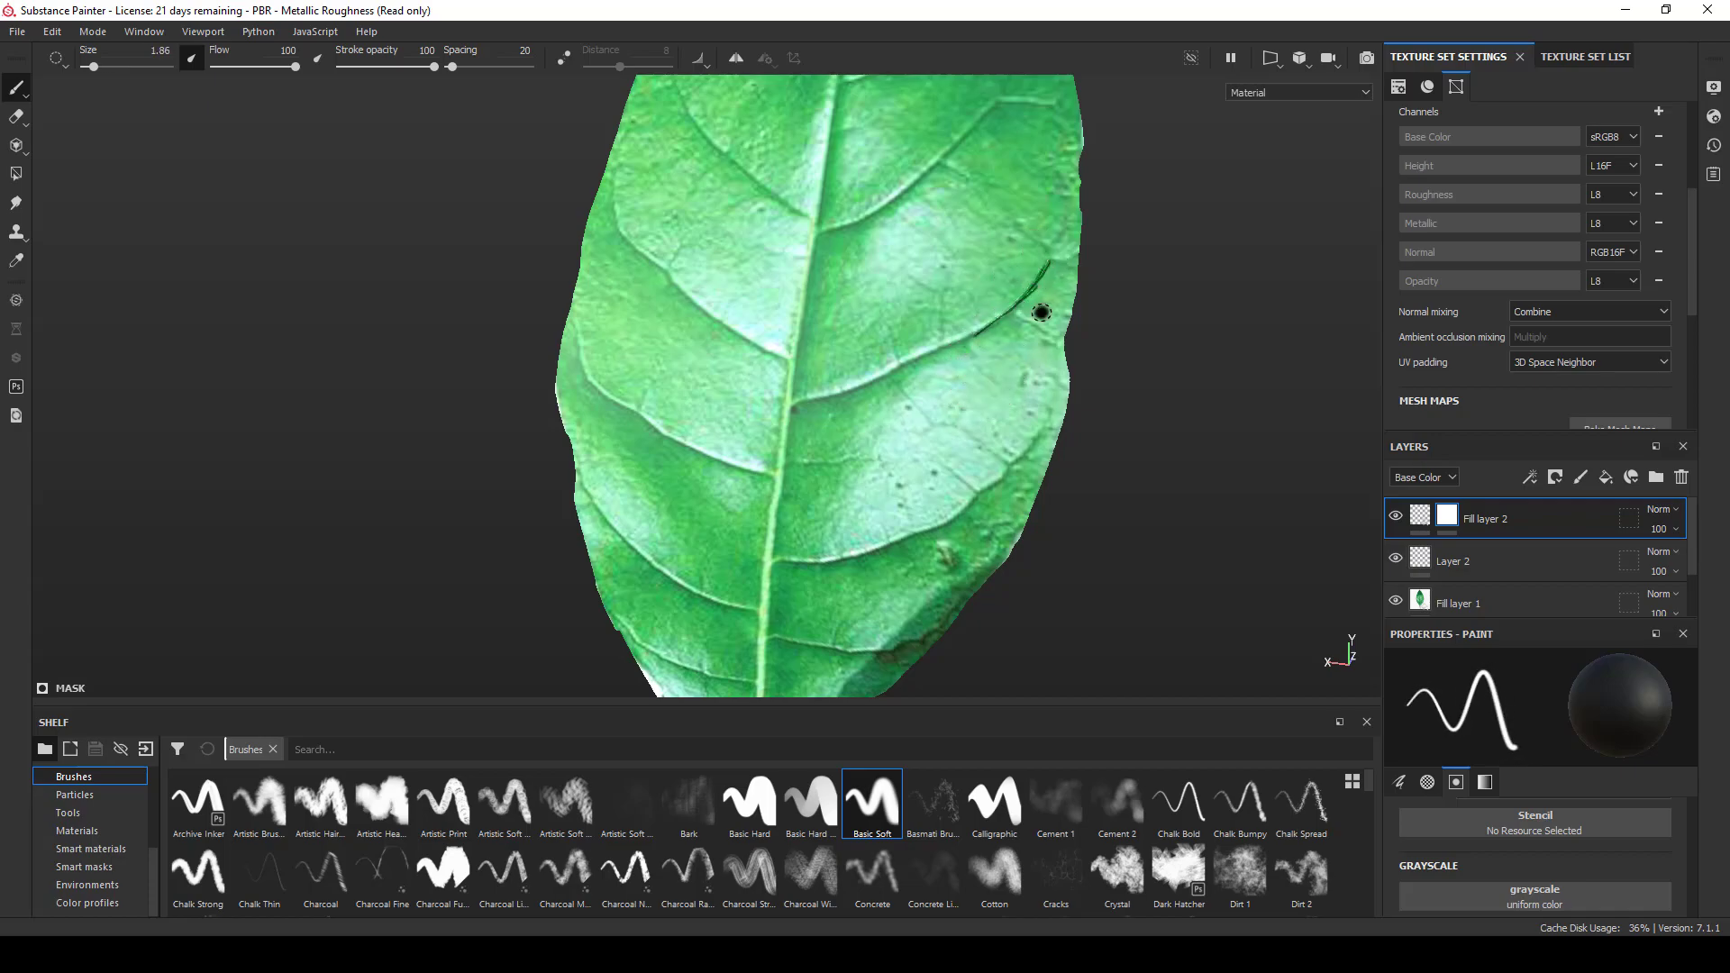
- Try painting a side vein on the leaf's right half into the mask with size 3.62, flow 14 and stroke opacity 27
left_click_drag(1081, 360, 1243, 428, "alt")
right_click_drag(1243, 427, 1158, 577, "alt")
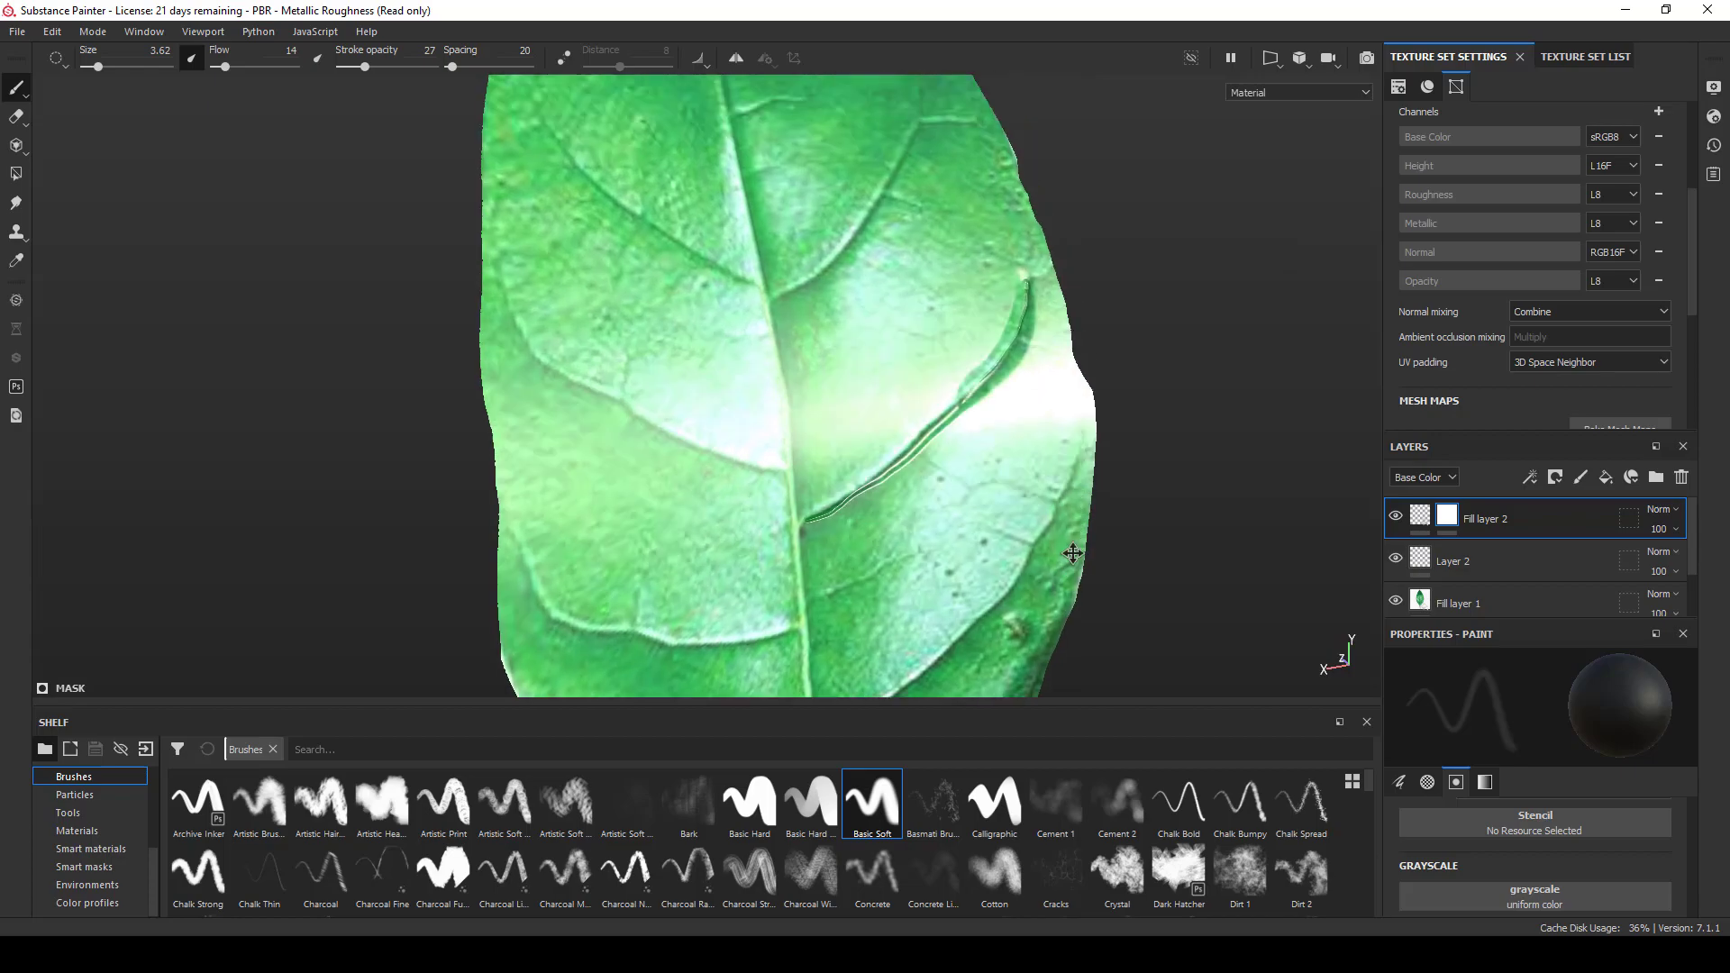
middle_click_drag(1072, 553, 1070, 570, "alt")
mouse_move(1025, 347)
left_mouse_down()
mouse_move(804, 531)
mouse_move(1009, 365)
left_mouse_up()
middle_click_drag(1189, 374, 1177, 494, "alt")
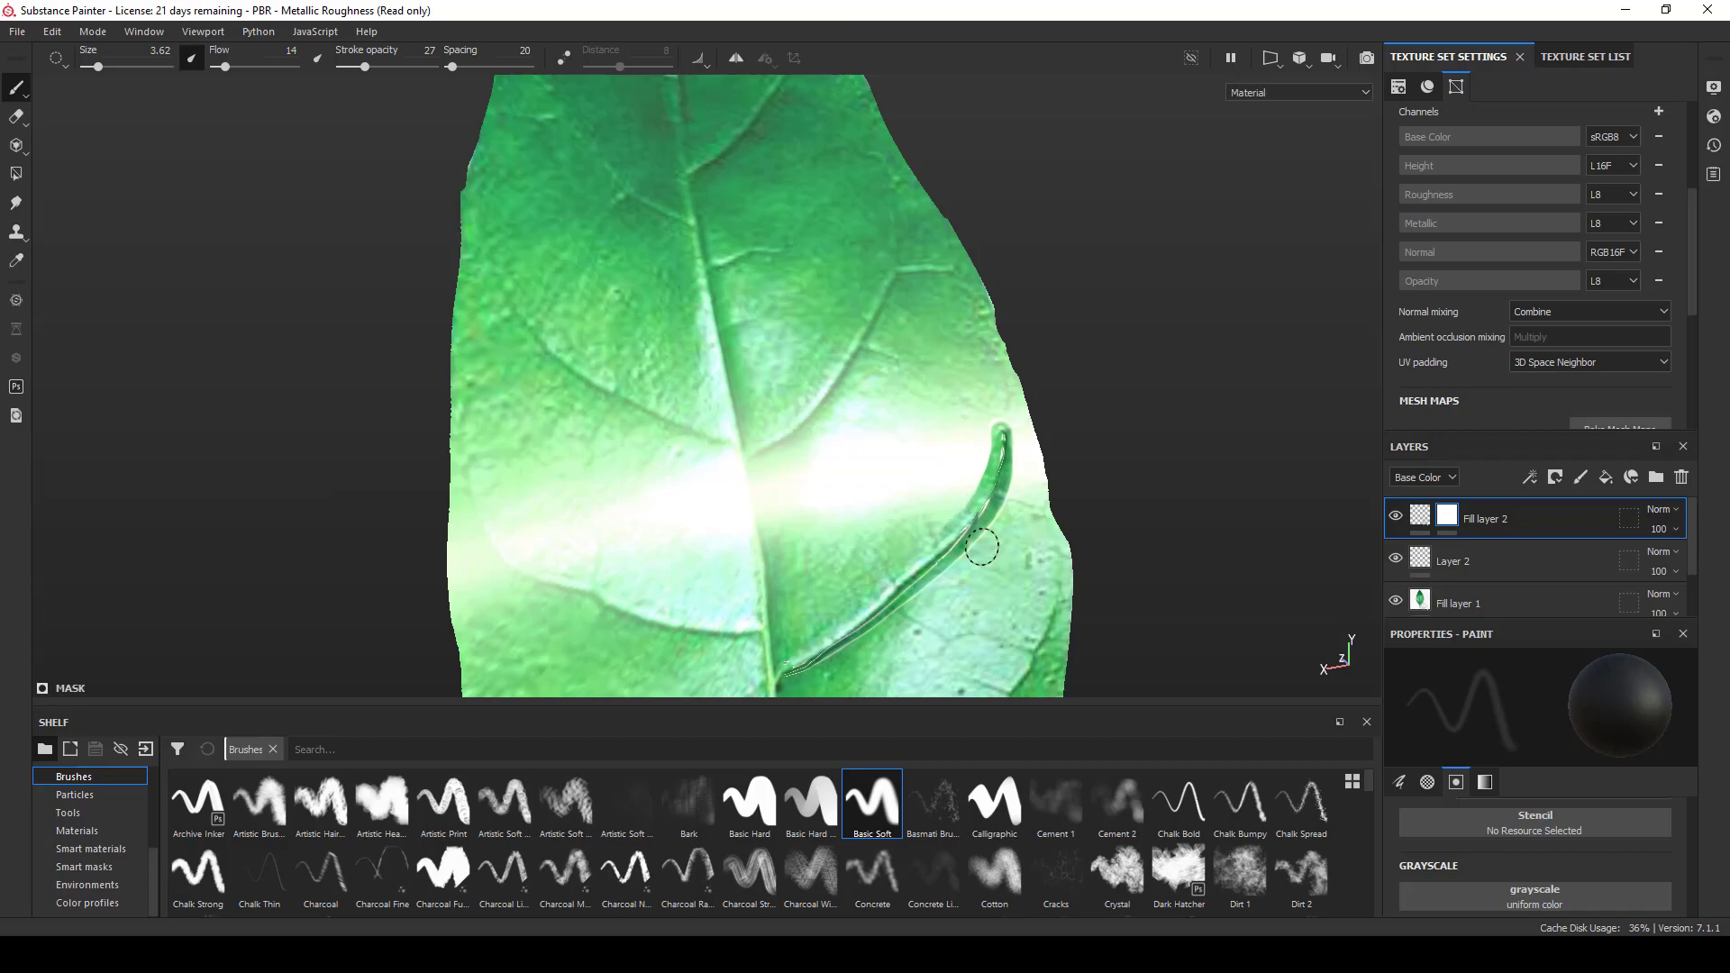
- Undo the vein strokes and the last height change, and redo adding the fill layer's white mask
key("ctrl+z")
key("ctrl+z")
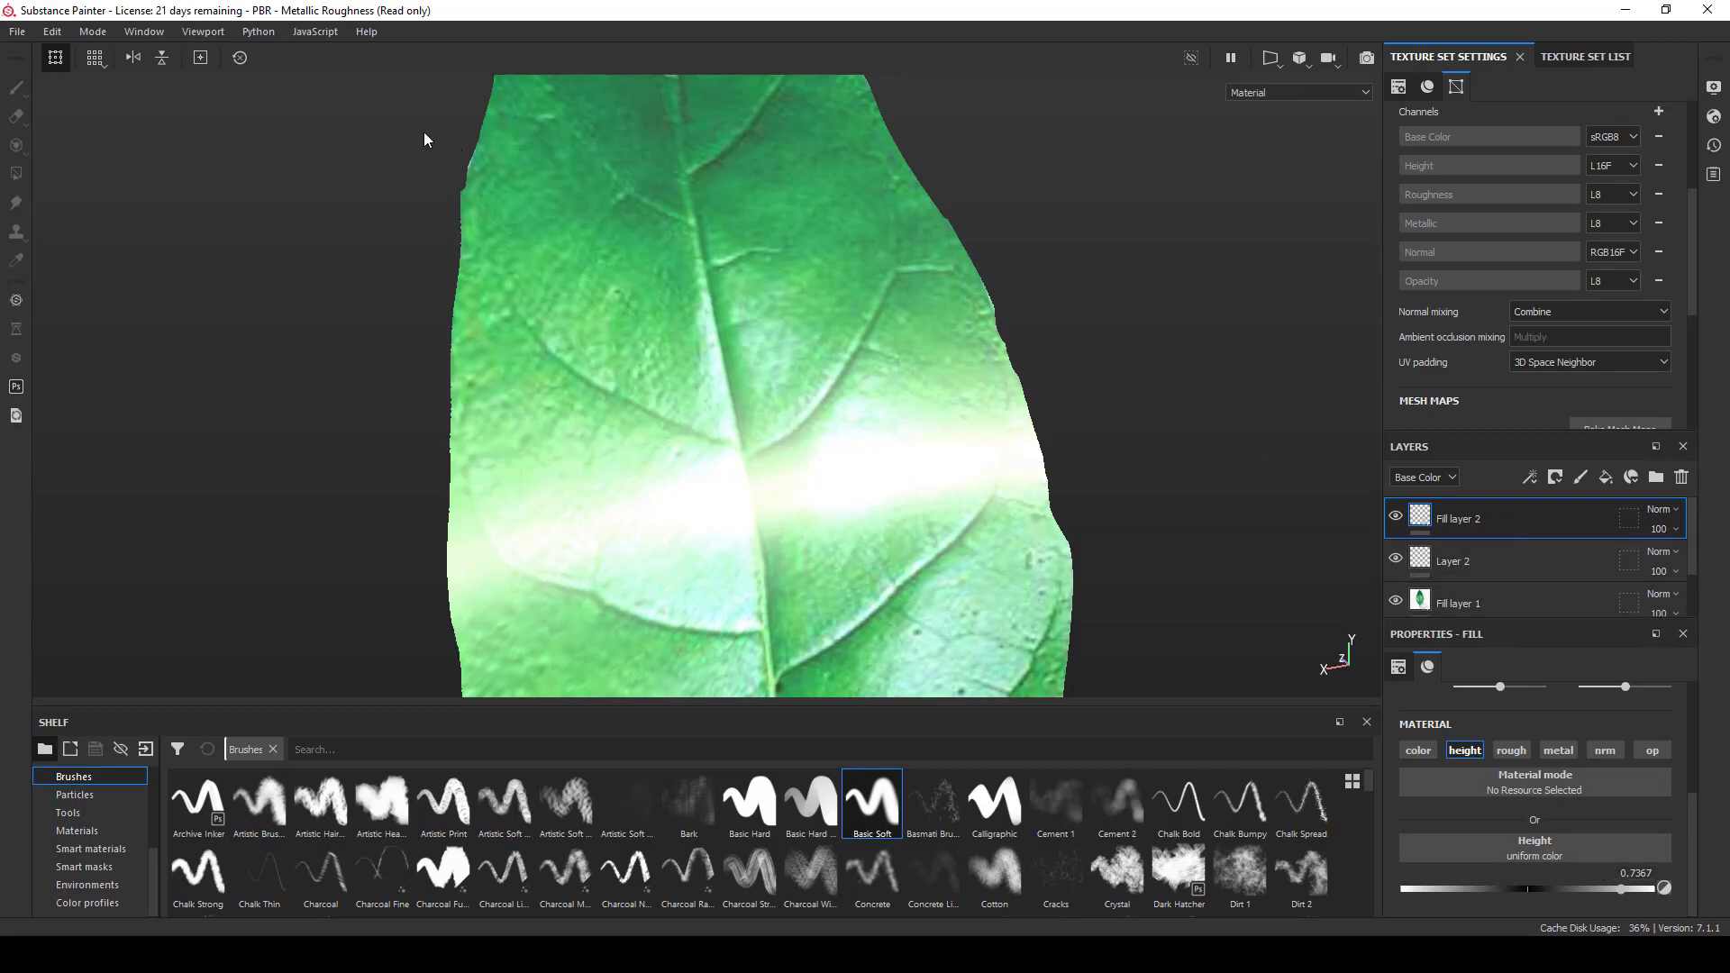
left_click(52, 31)
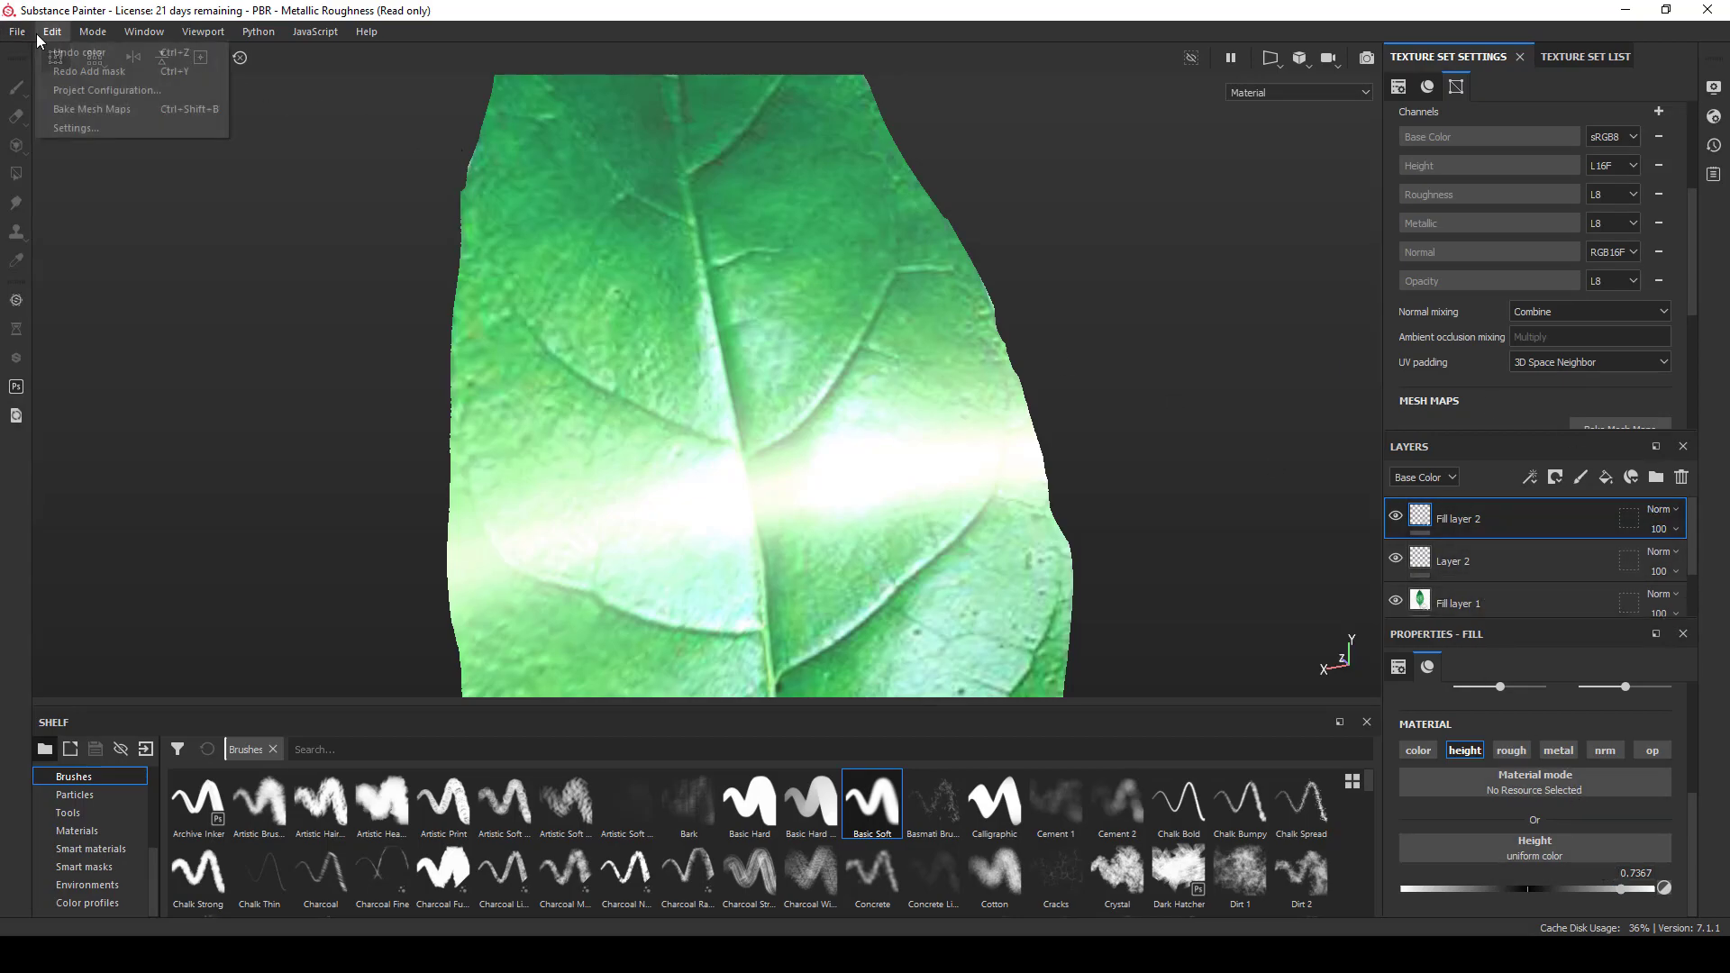
left_click(80, 77)
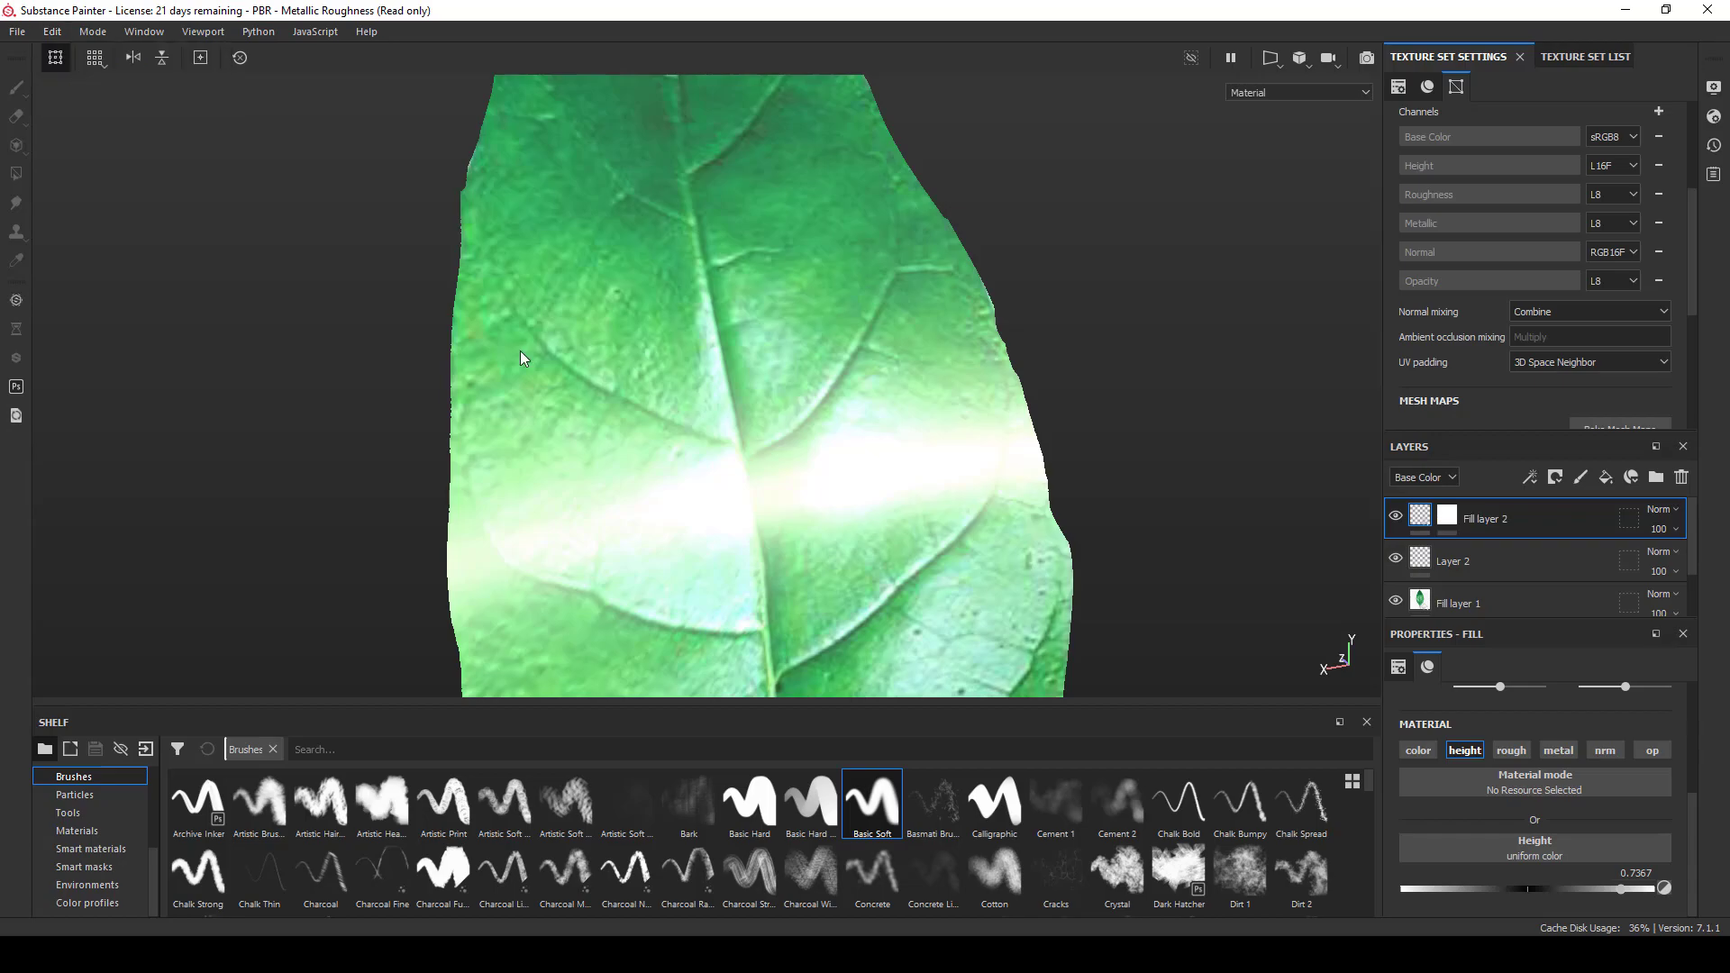
scroll(1560, 789, "up", 2)
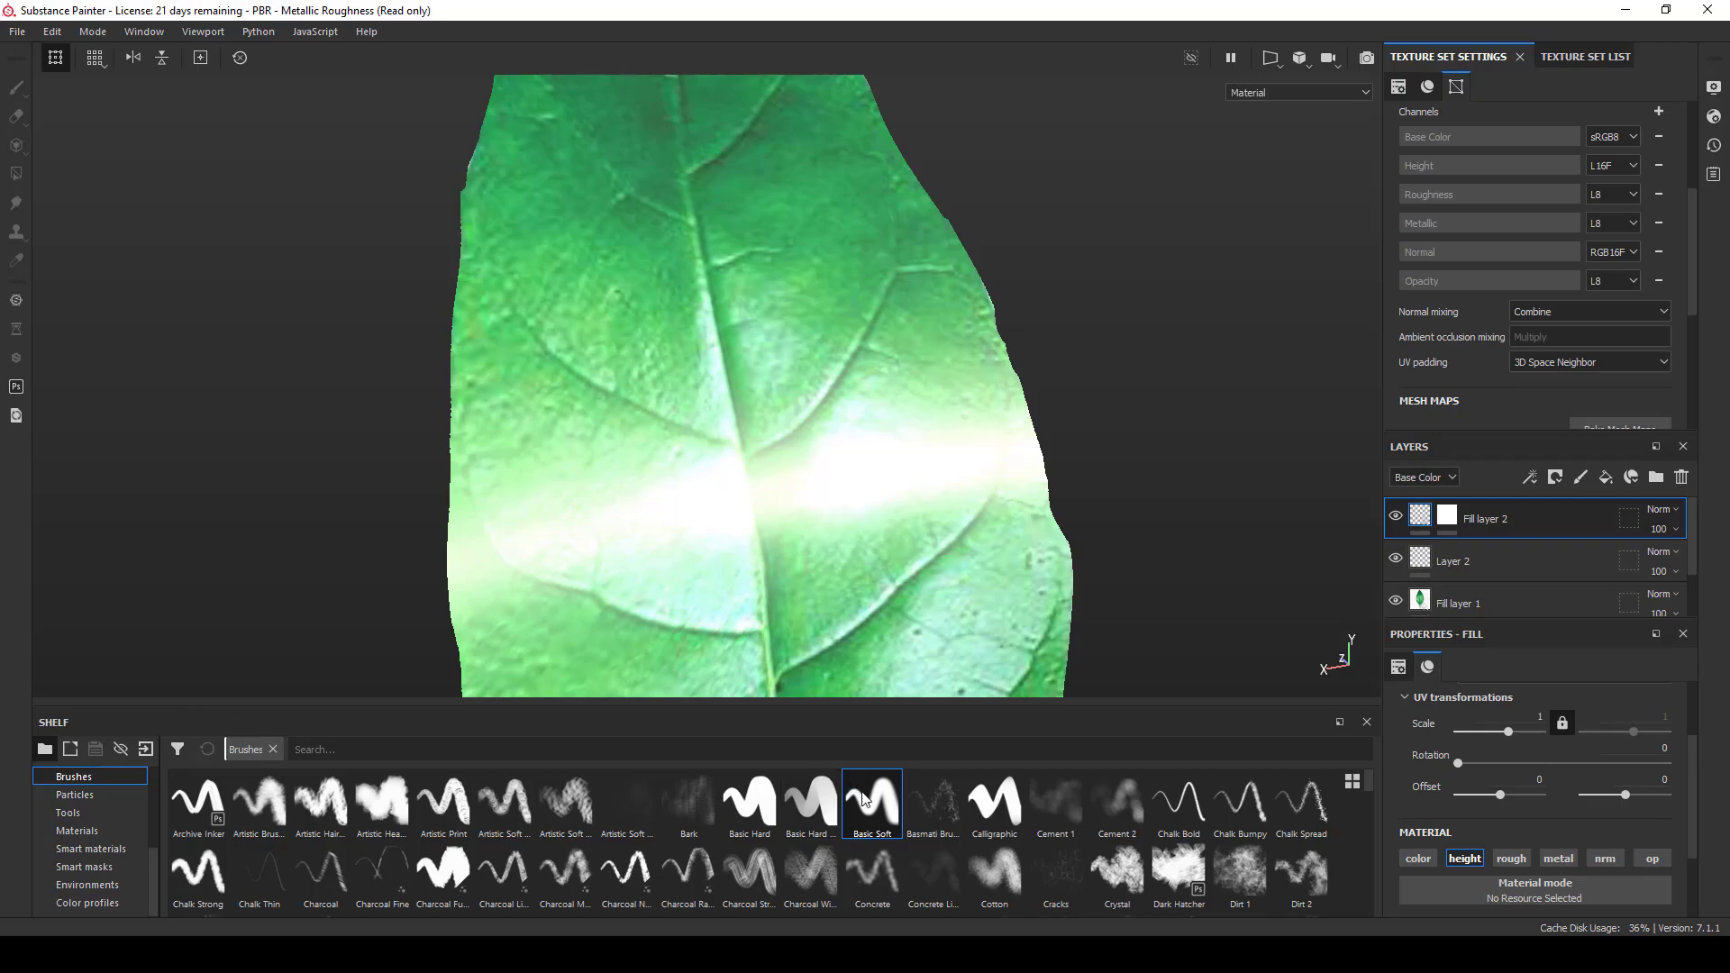
- Make Fill layer 2's mask active, turn off pen pressure for the brush size and turn it on for the flow
scroll(1629, 758, "up", 2)
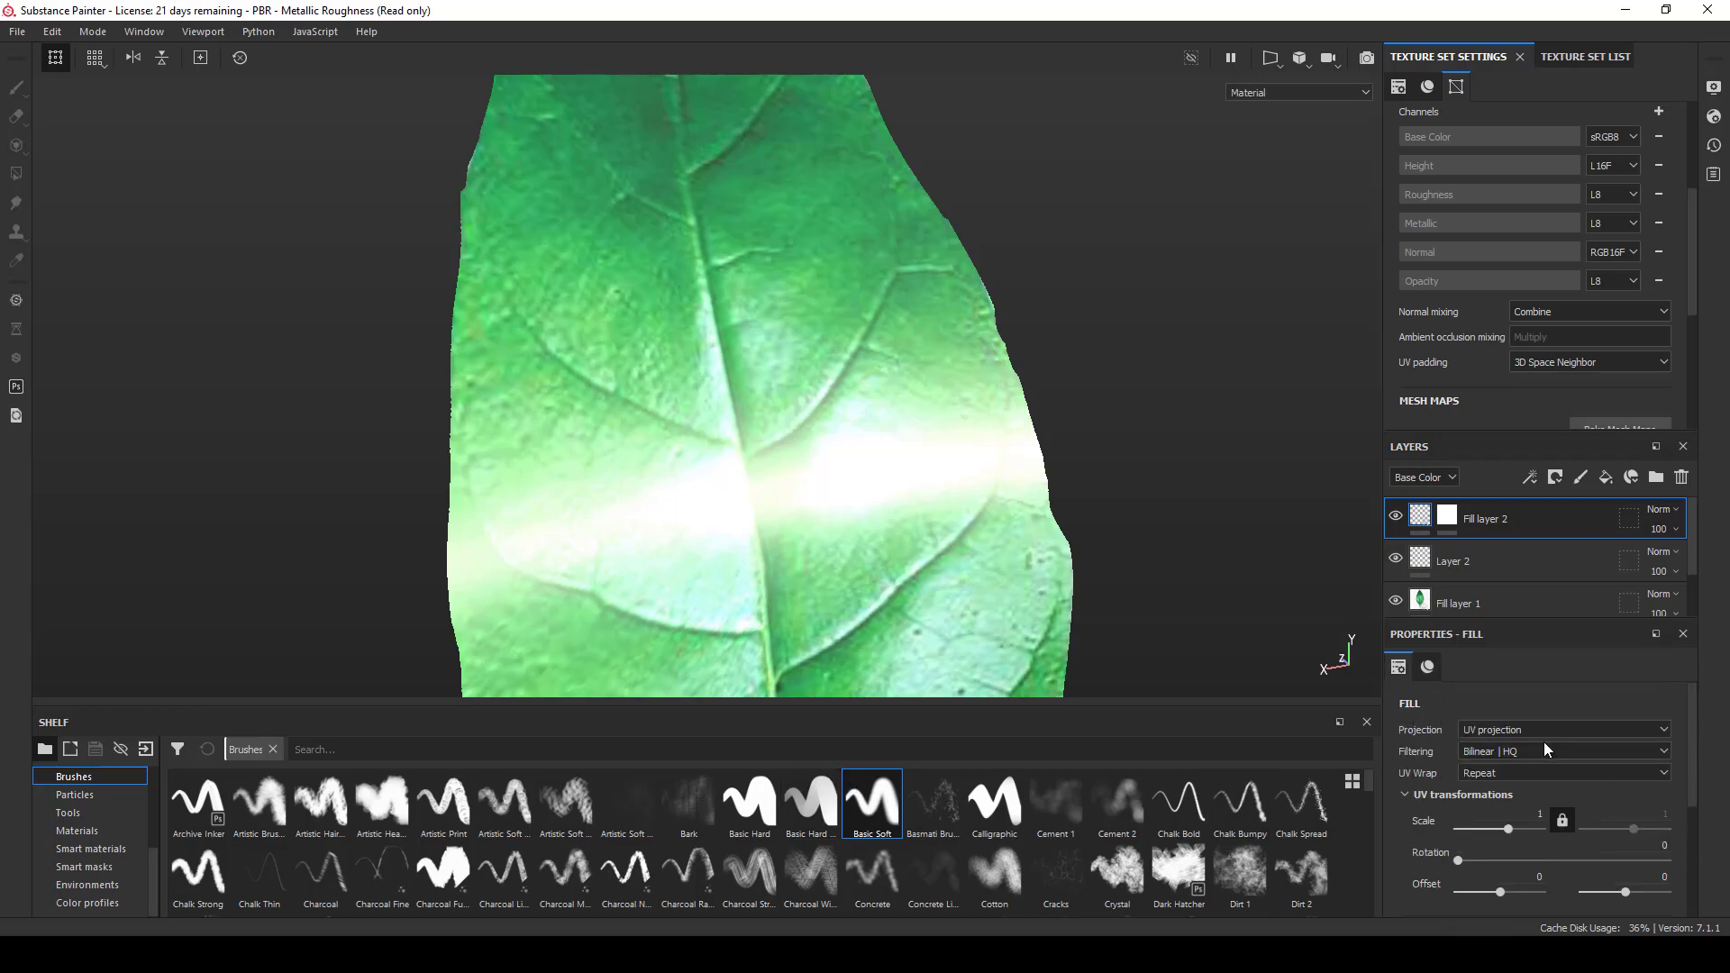
left_click(1449, 523)
scroll(1634, 815, "down", 2)
scroll(1630, 819, "up", 5)
scroll(1630, 820, "up", 4)
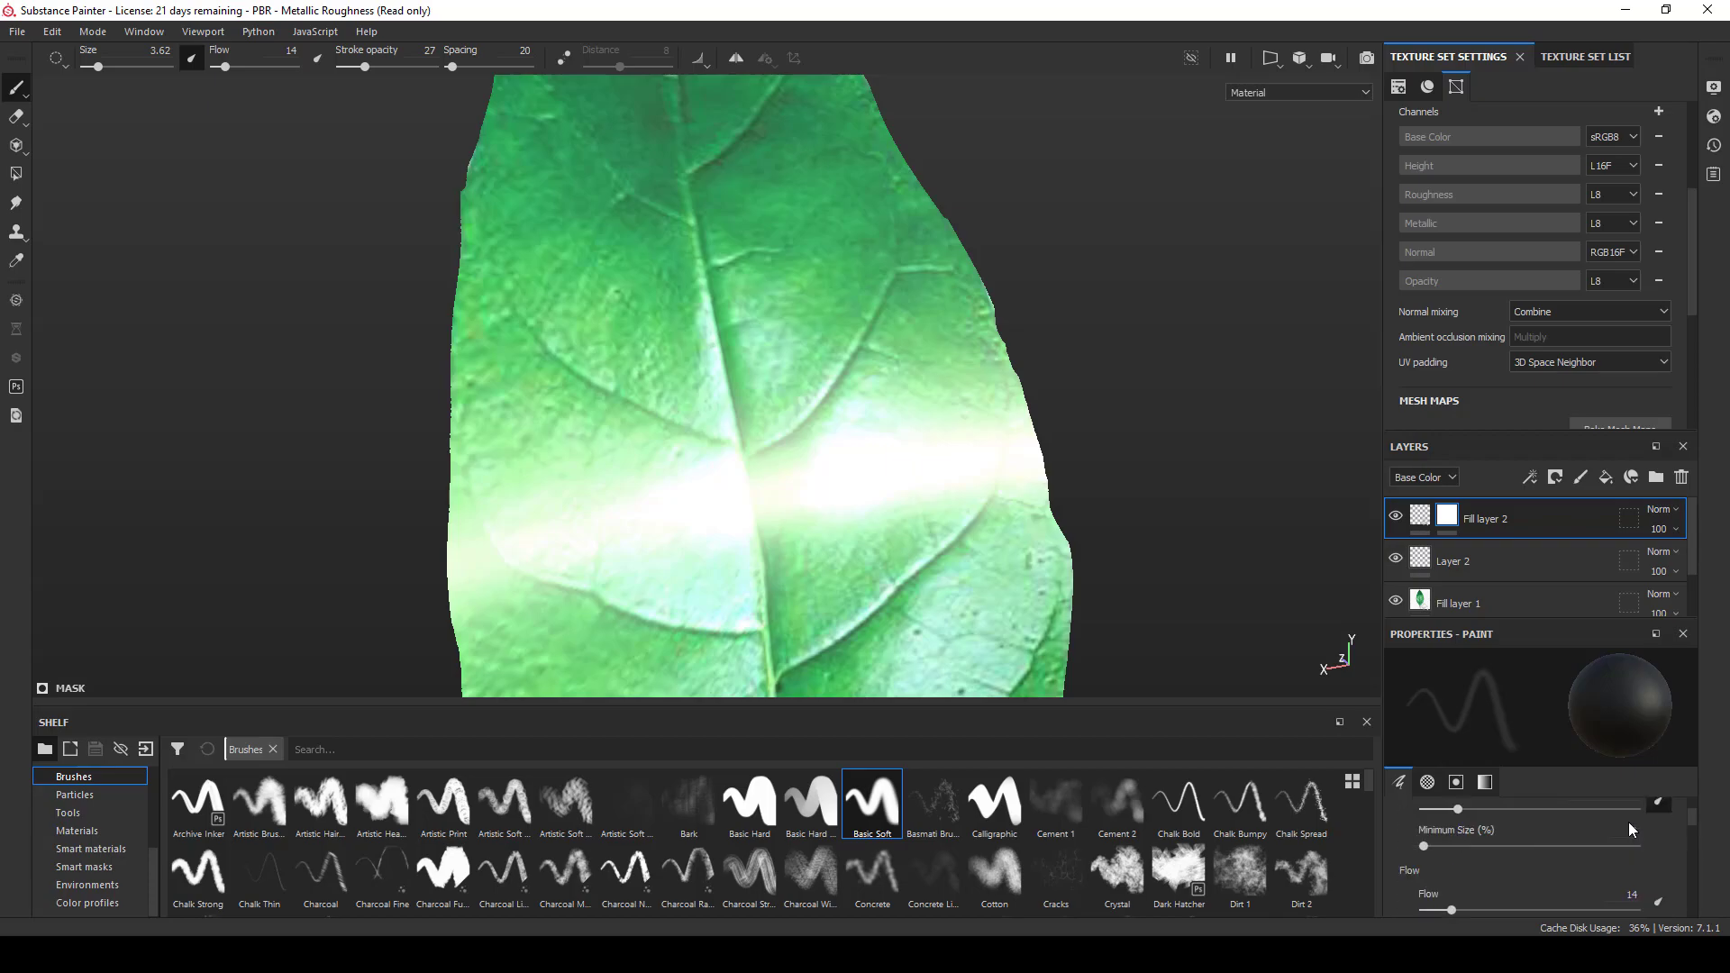
left_click(1659, 819)
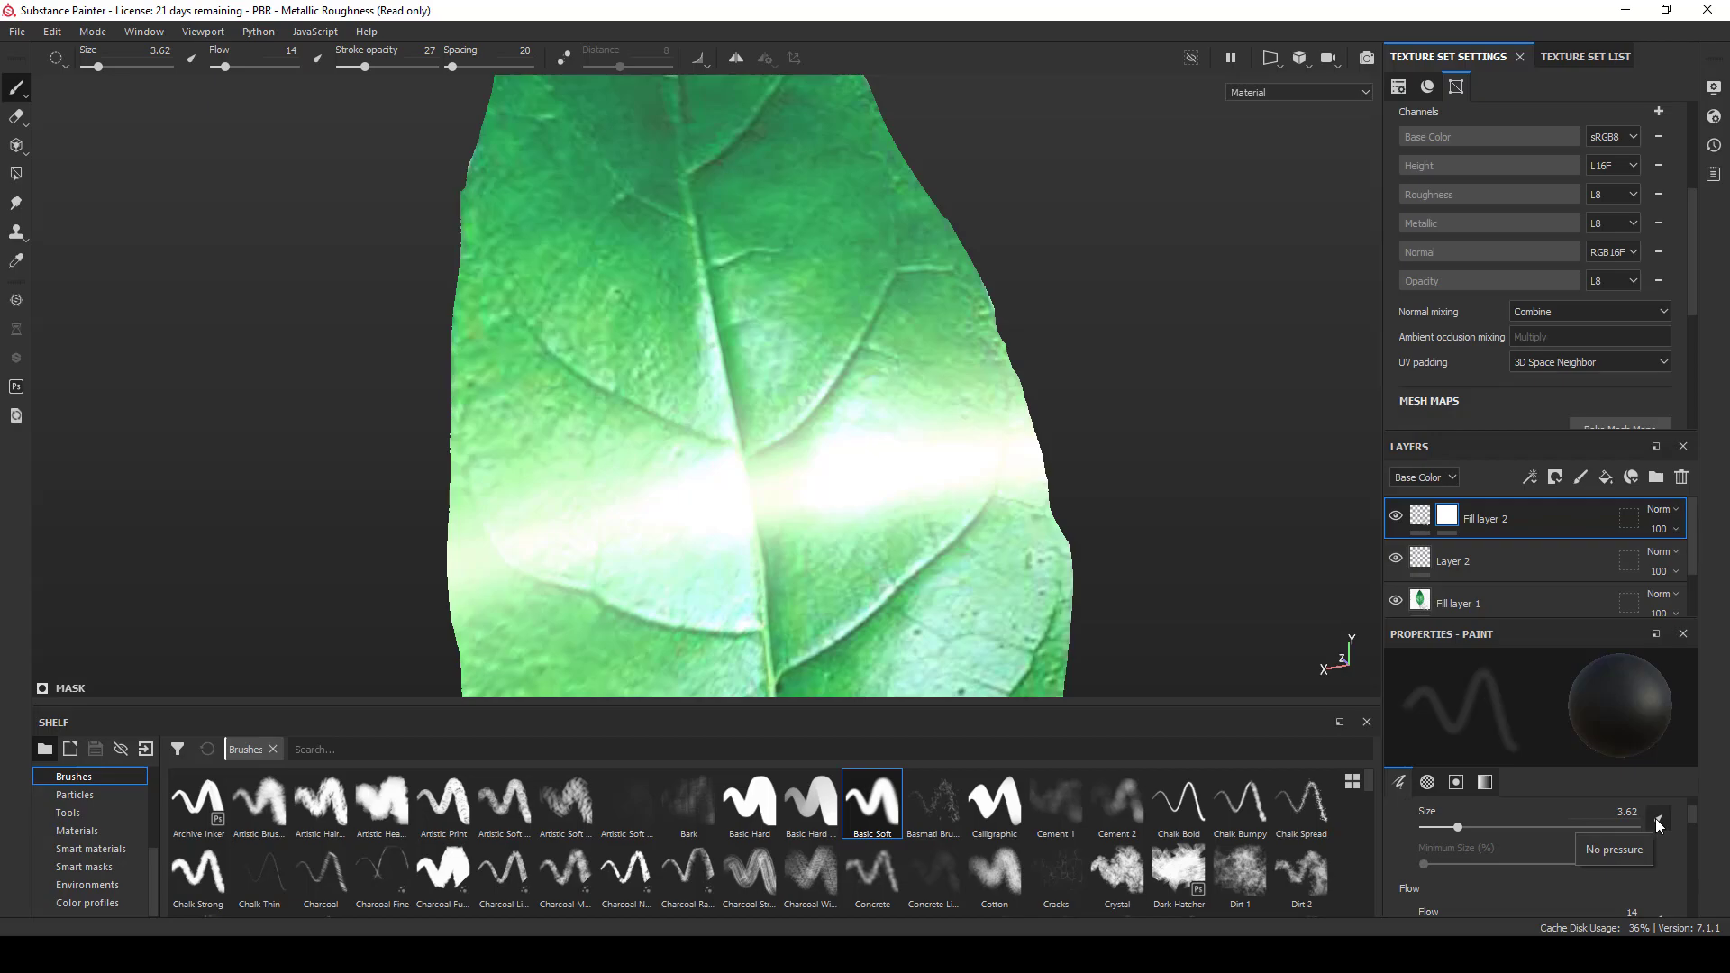
scroll(1596, 847, "down", 2)
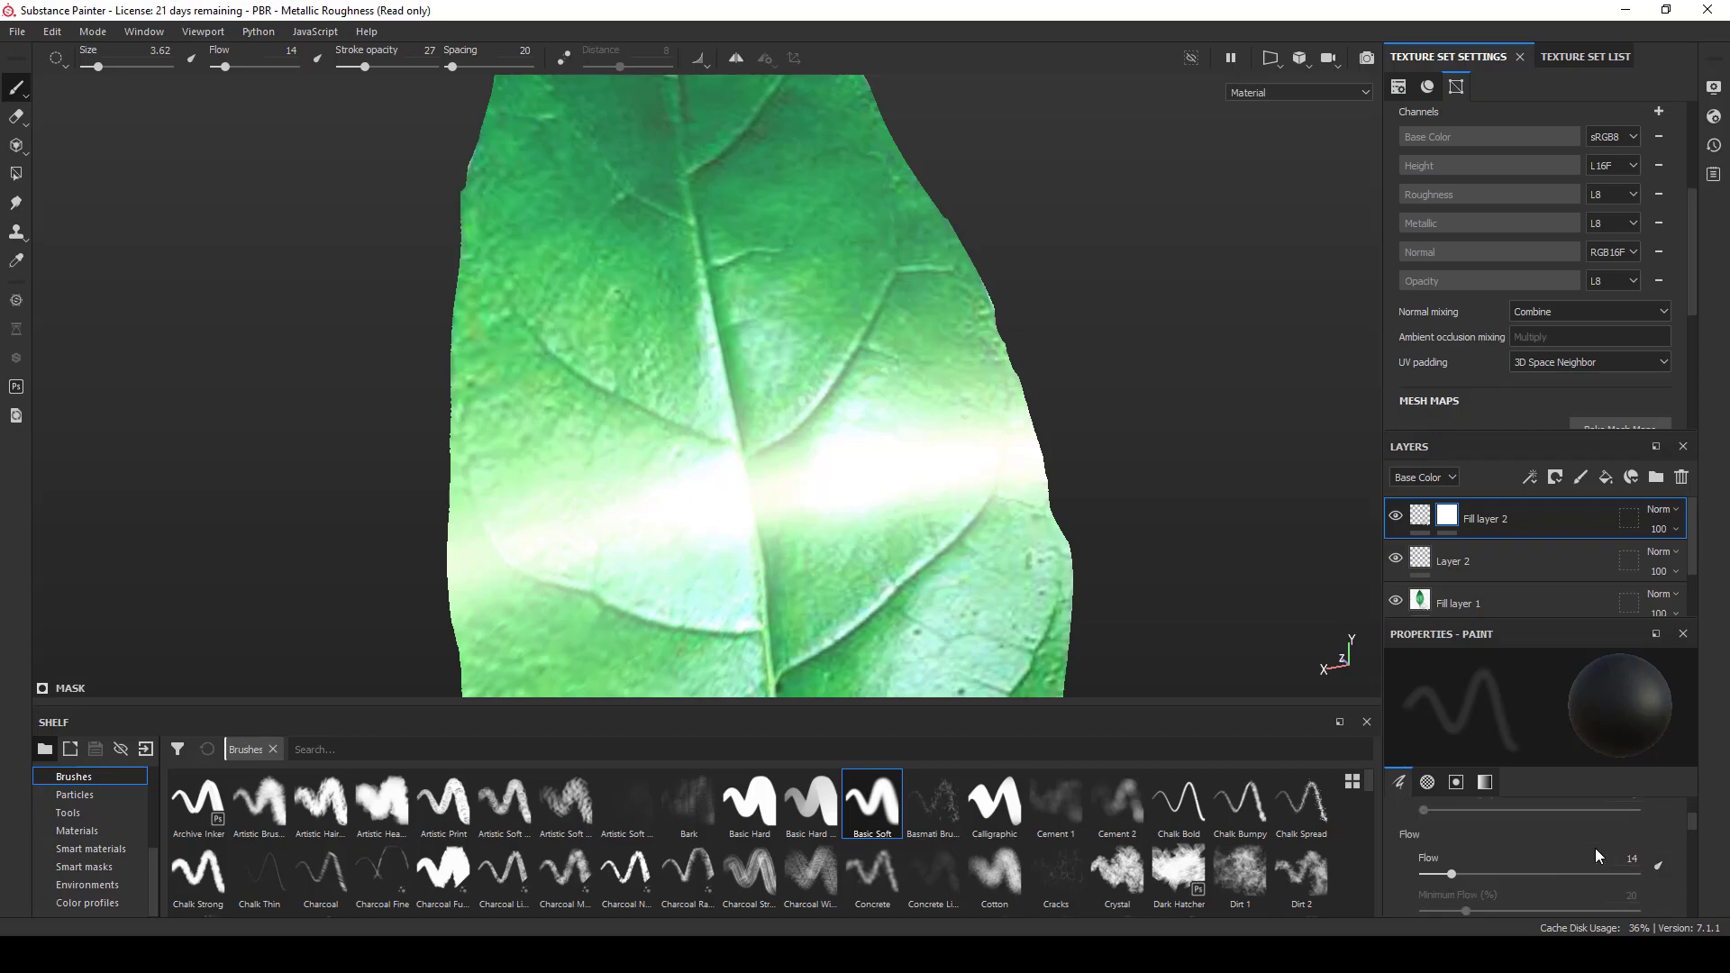
left_click(1657, 867)
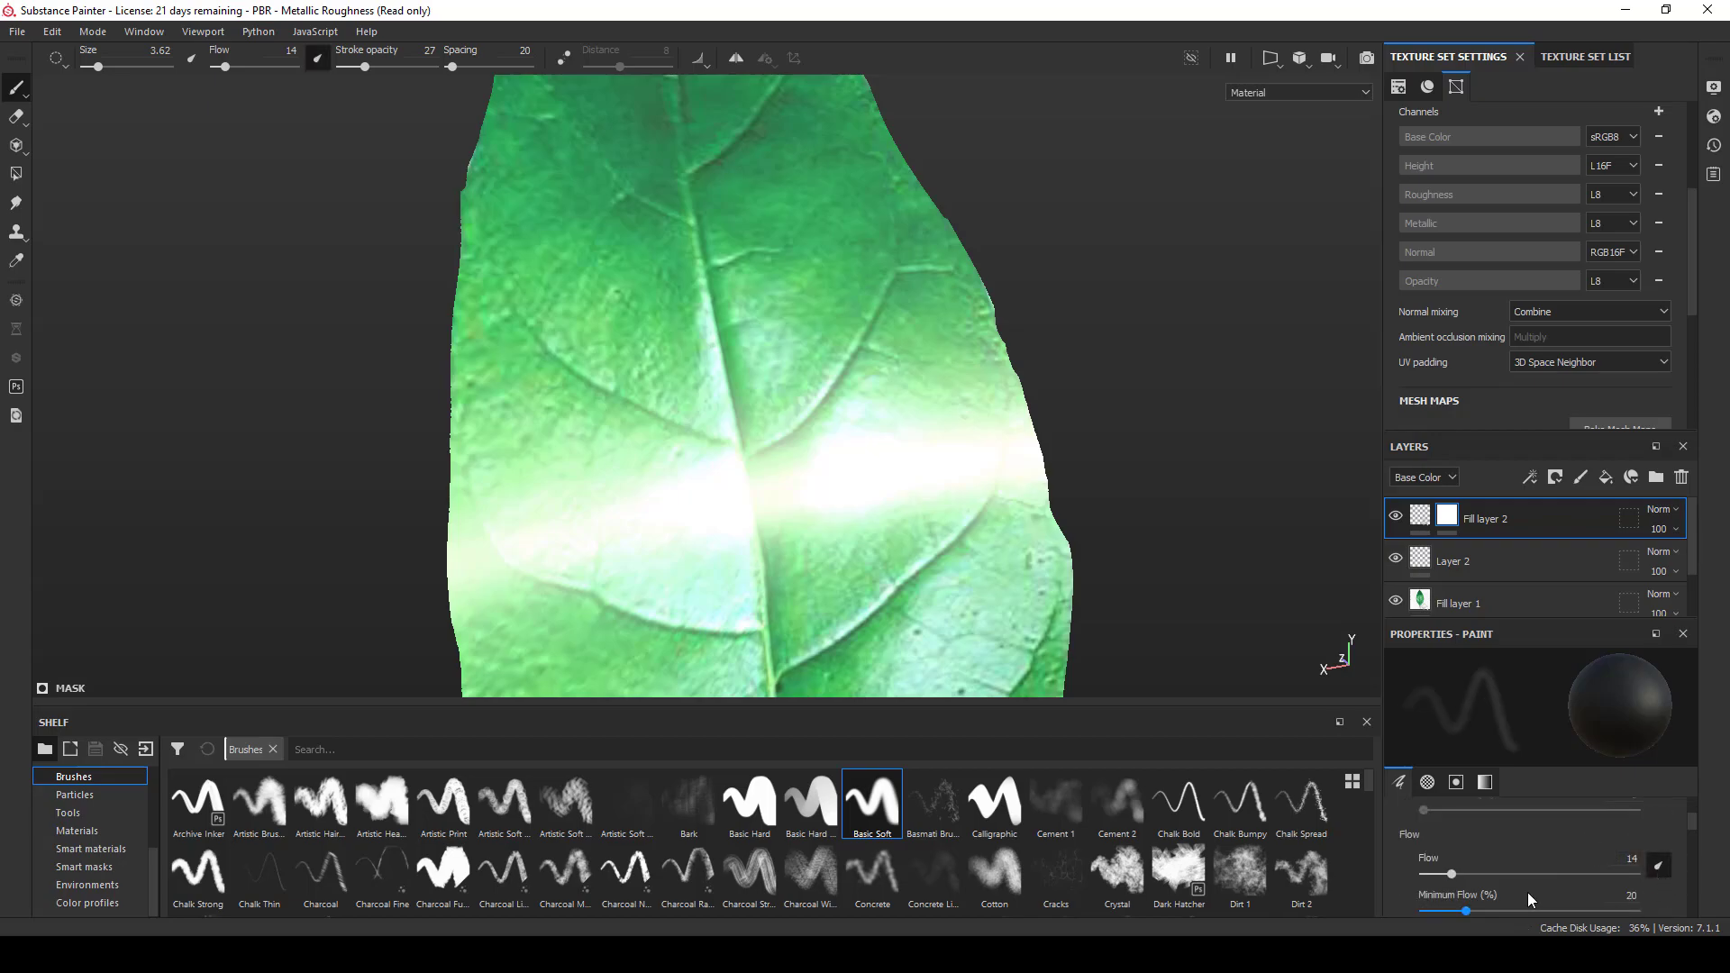
scroll(1520, 886, "down", 1)
scroll(1101, 611, "down", 2)
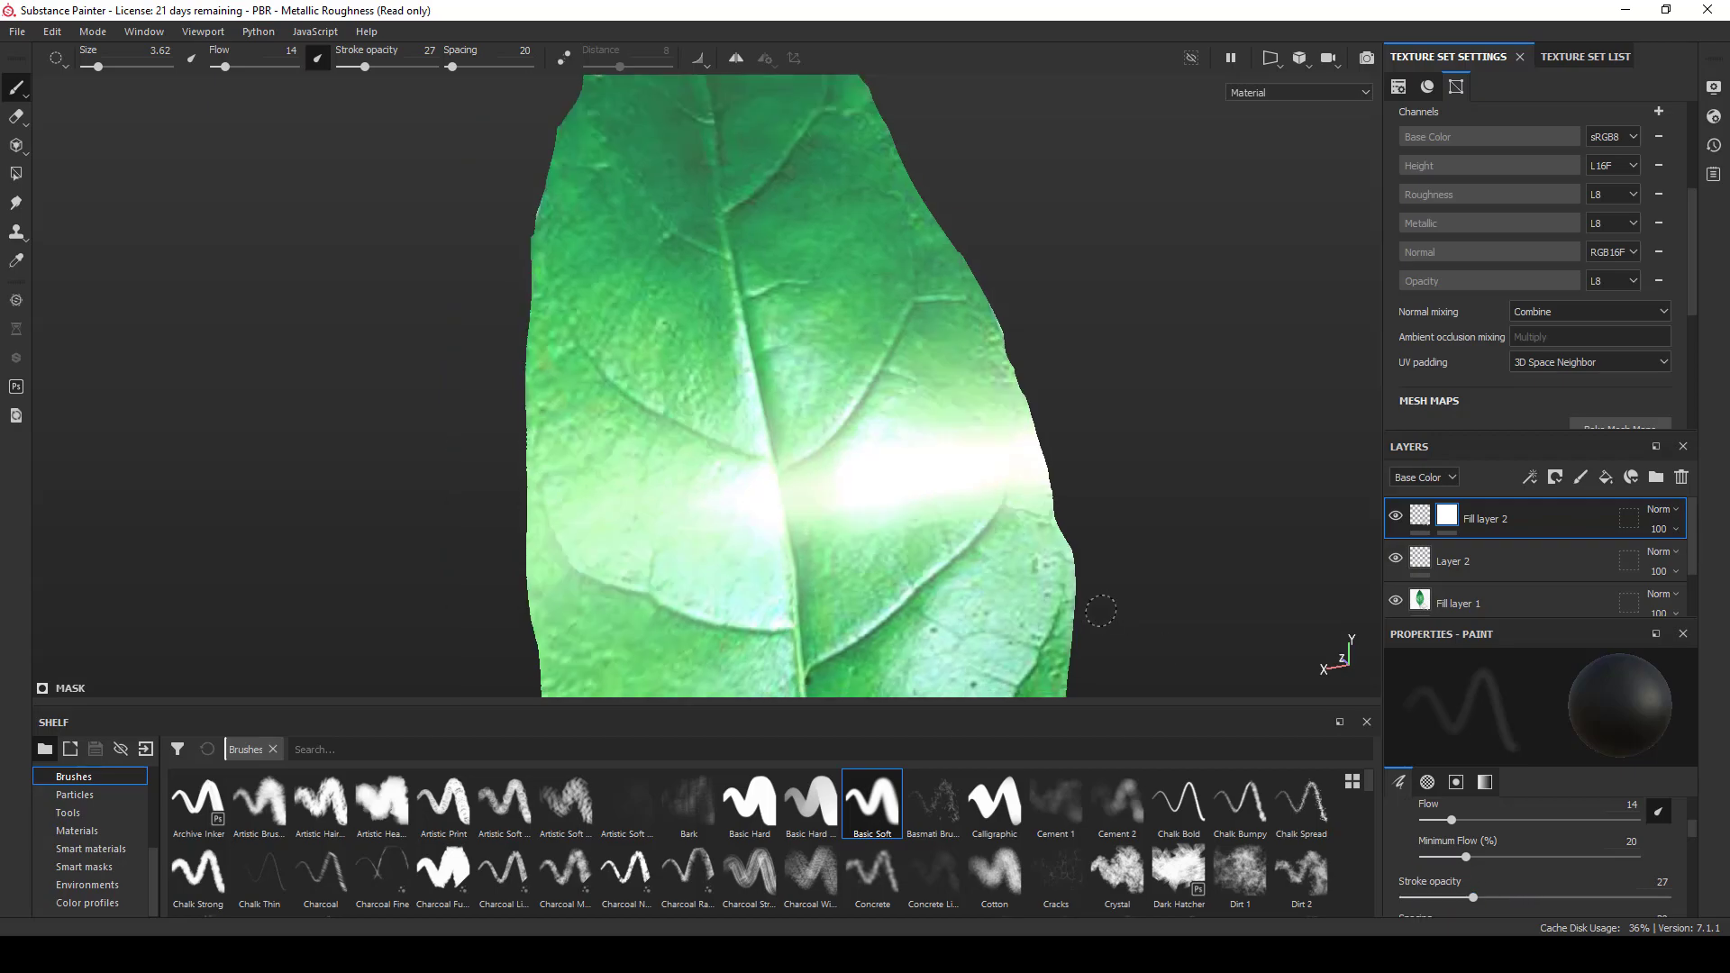
- Reduce the brush size to 2.26 and paint along a side vein on the leaf's right half into the mask
scroll(982, 375, "up", 5)
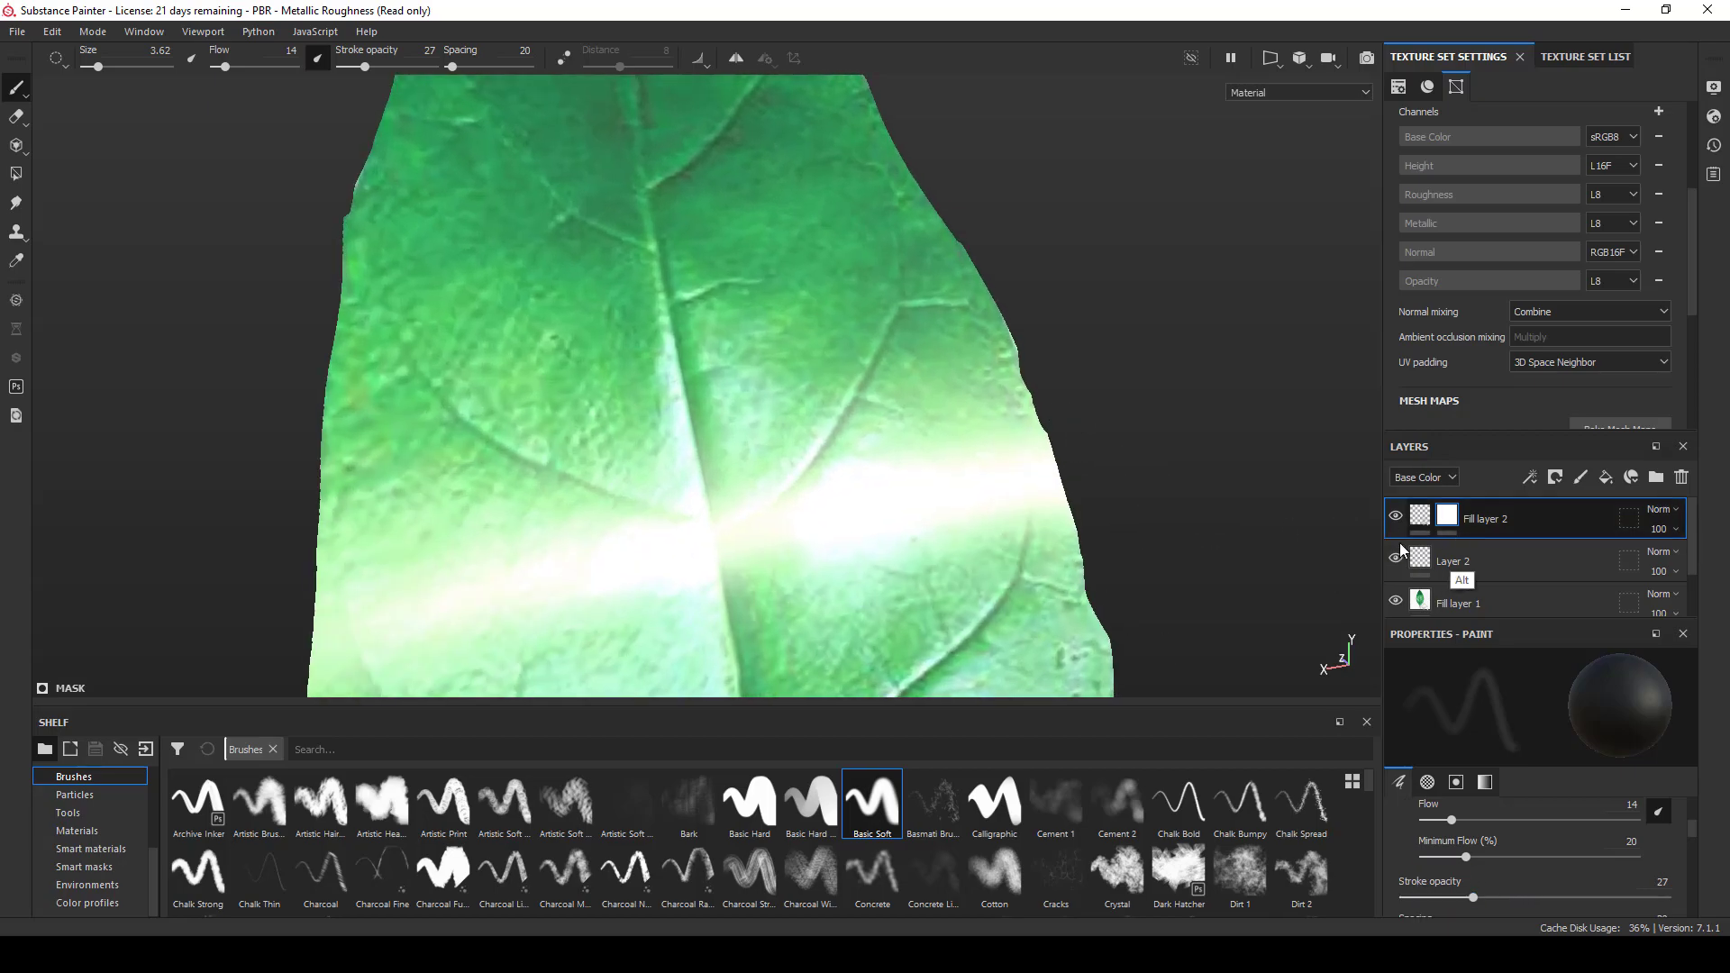
left_click_drag(1124, 392, 974, 388, "alt")
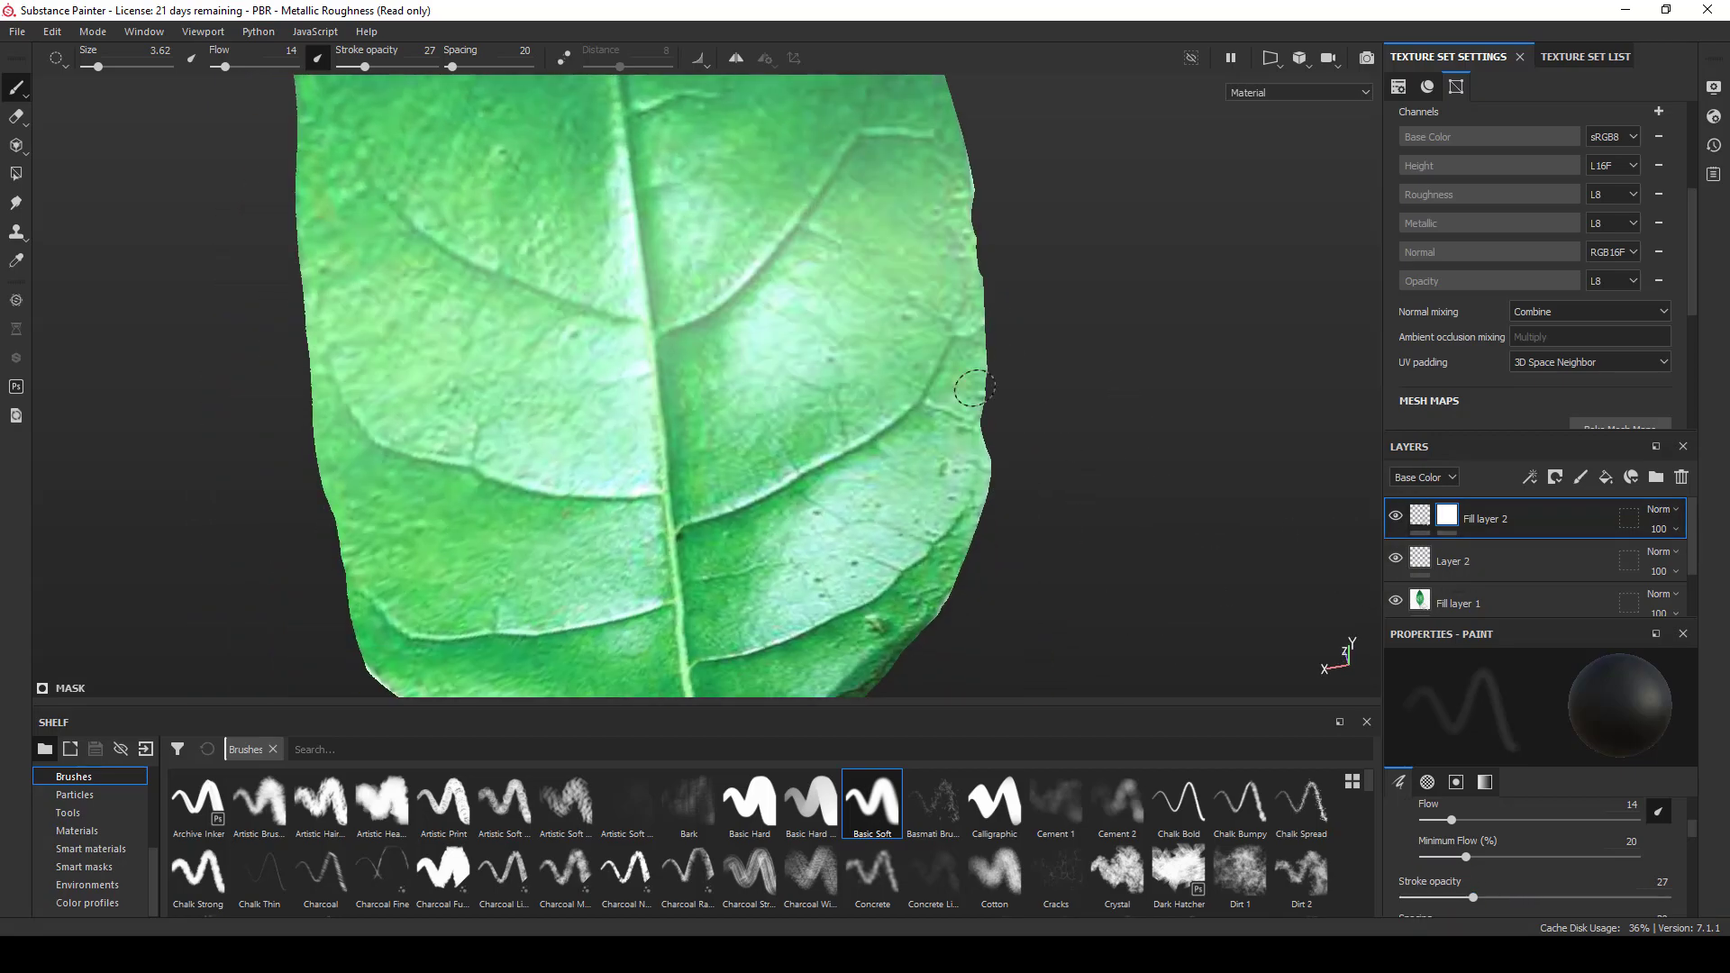
key("bracketleft")
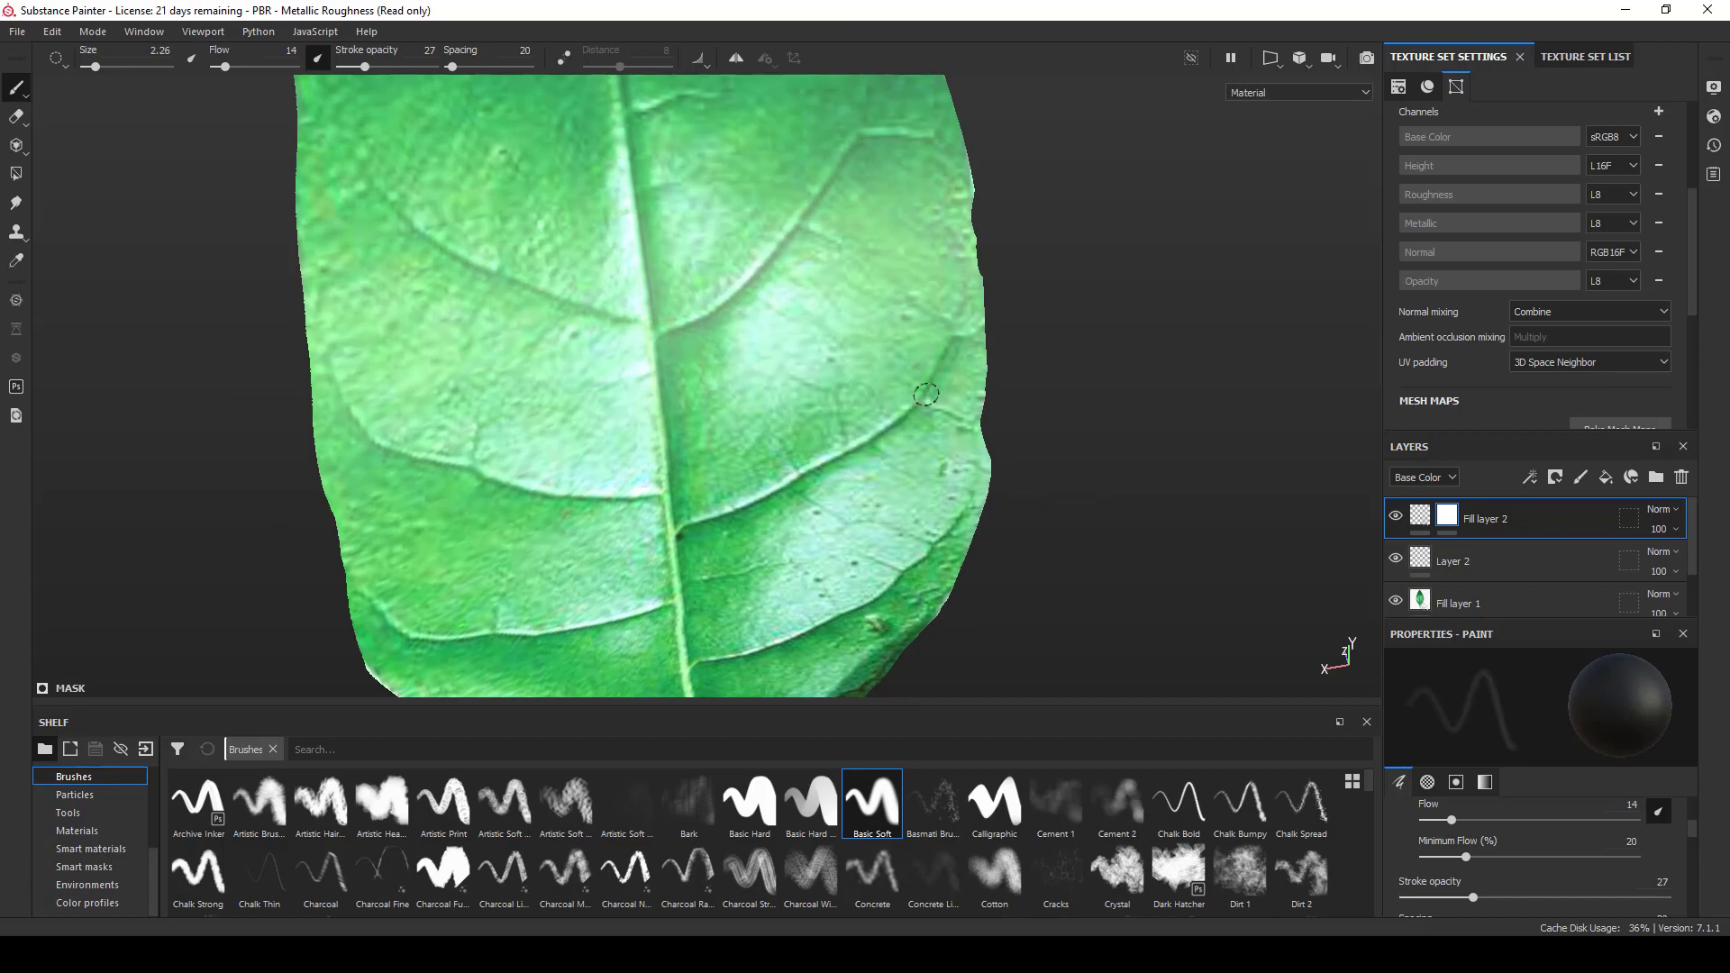
mouse_move(1092, 389)
left_mouse_down("alt")
mouse_move(1163, 336)
mouse_move(1153, 351)
left_mouse_up("alt")
mouse_move(952, 443)
left_mouse_down()
mouse_move(753, 614)
mouse_move(937, 468)
mouse_move(978, 397)
mouse_move(989, 322)
left_mouse_up()
- Paint along the leaf's midrib into the mask, working from the upper part down toward the stem
mouse_move(1079, 387)
left_mouse_down("alt")
mouse_move(1036, 389)
mouse_move(1034, 364)
left_mouse_up("alt")
mouse_move(1157, 390)
right_mouse_down("alt")
mouse_move(527, 226)
mouse_move(406, 216)
right_mouse_up("alt")
left_click_drag(919, 310, 942, 360, "alt")
middle_click_drag(996, 509, 1048, 588, "alt")
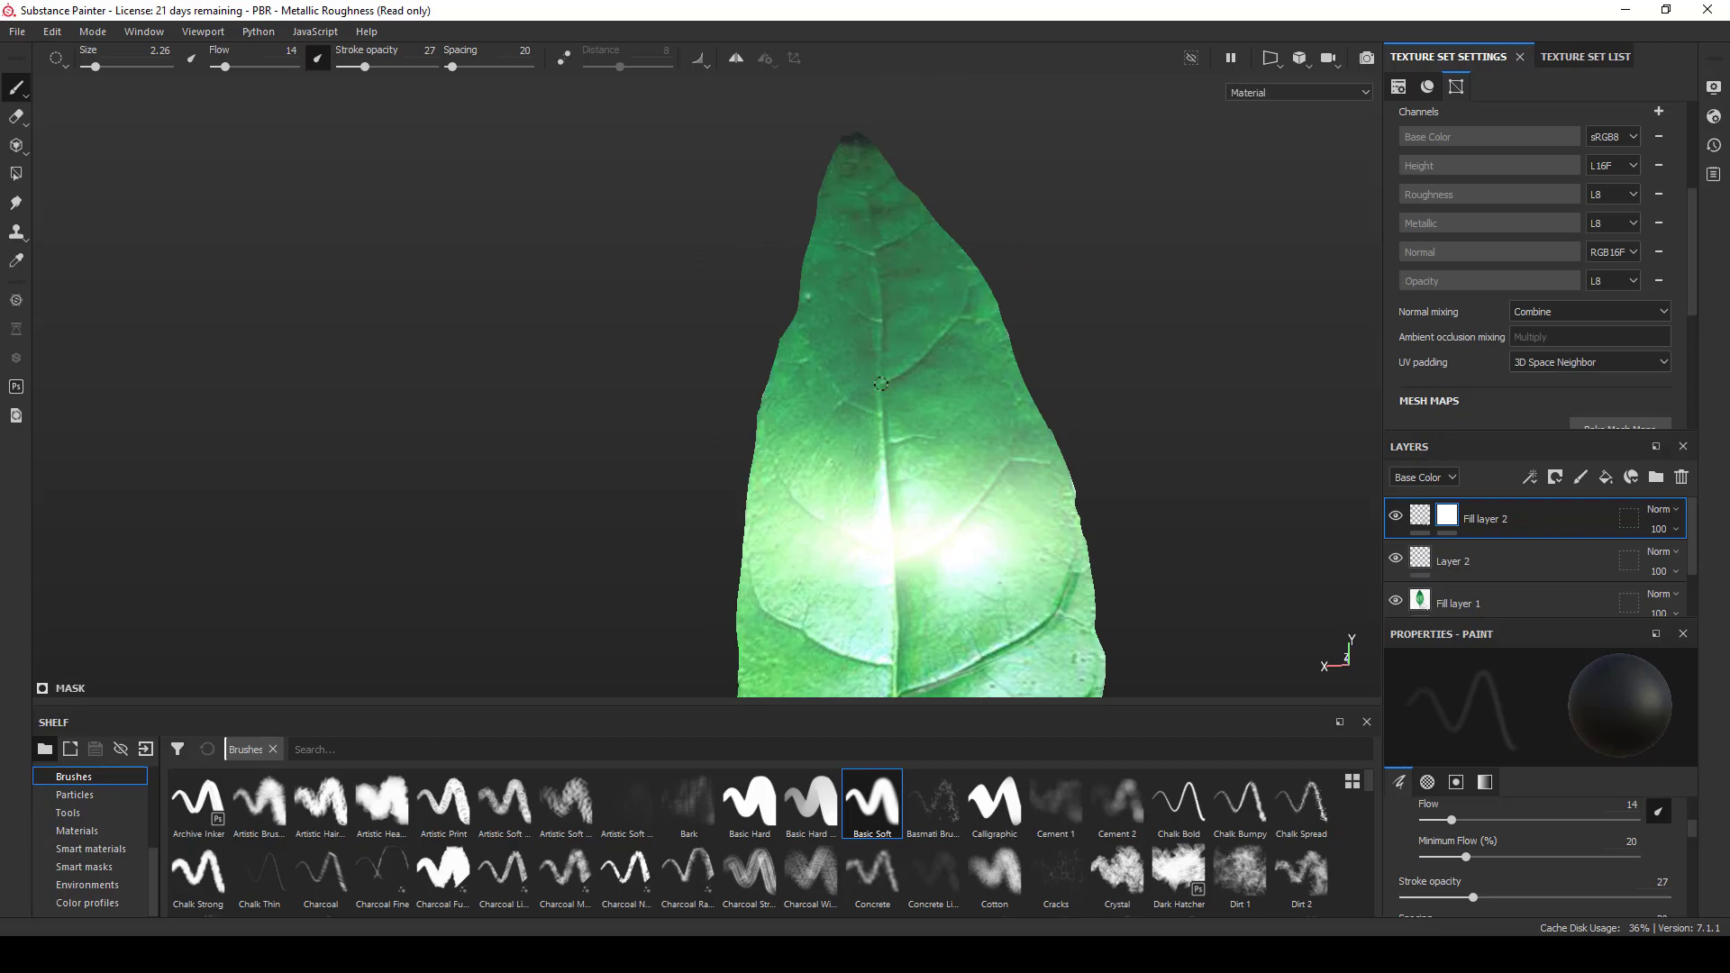
middle_click_drag(1027, 286, 1050, 152, "alt")
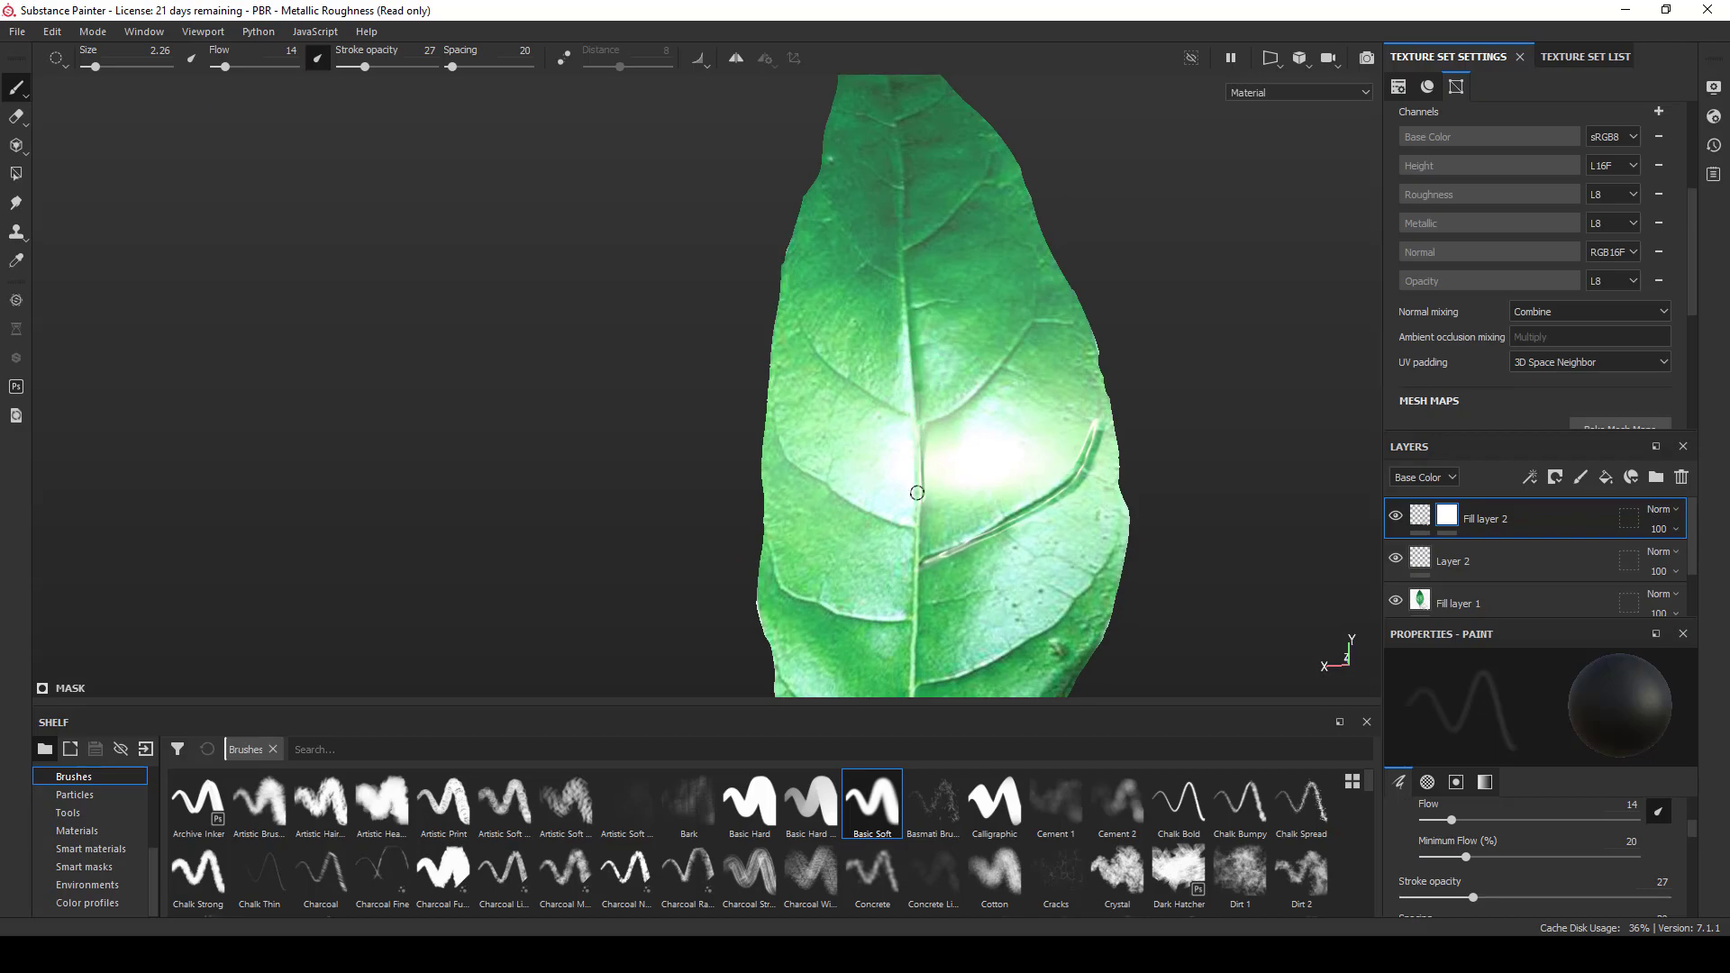
middle_click_drag(906, 387, 946, 320, "alt")
mouse_move(961, 410)
right_mouse_down("alt")
mouse_move(981, 402)
mouse_move(988, 451)
right_mouse_up("alt")
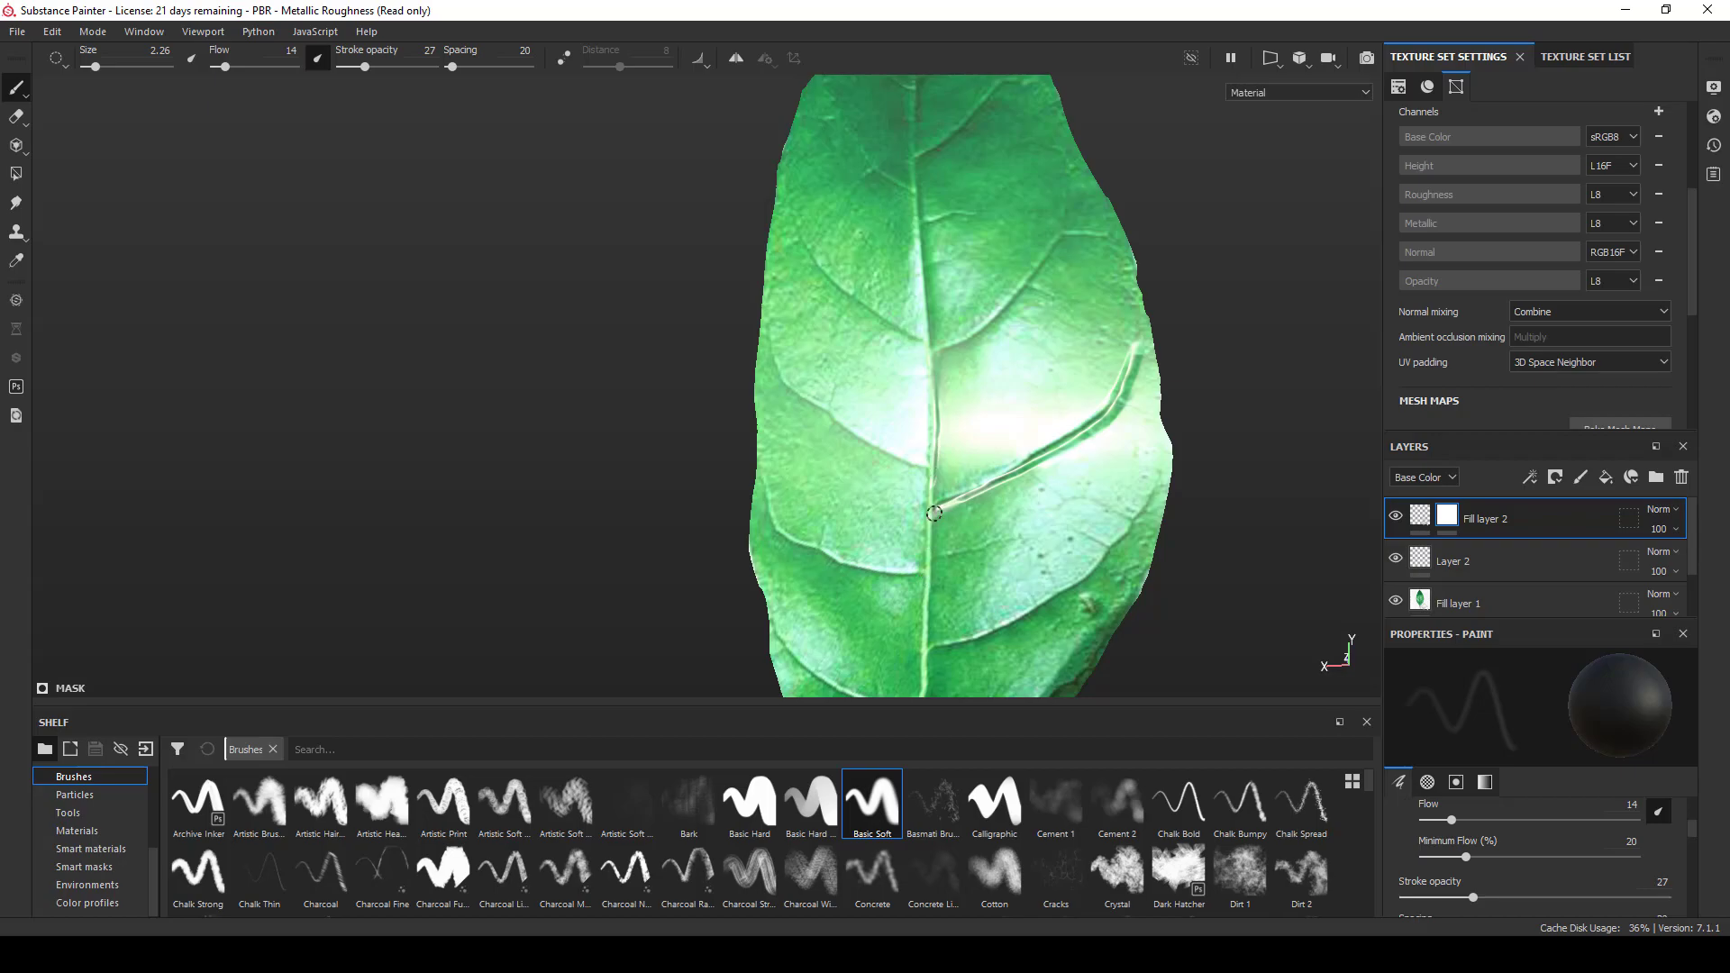
mouse_move(1014, 505)
left_mouse_down("alt")
mouse_move(908, 302)
mouse_move(869, 321)
left_mouse_up("alt")
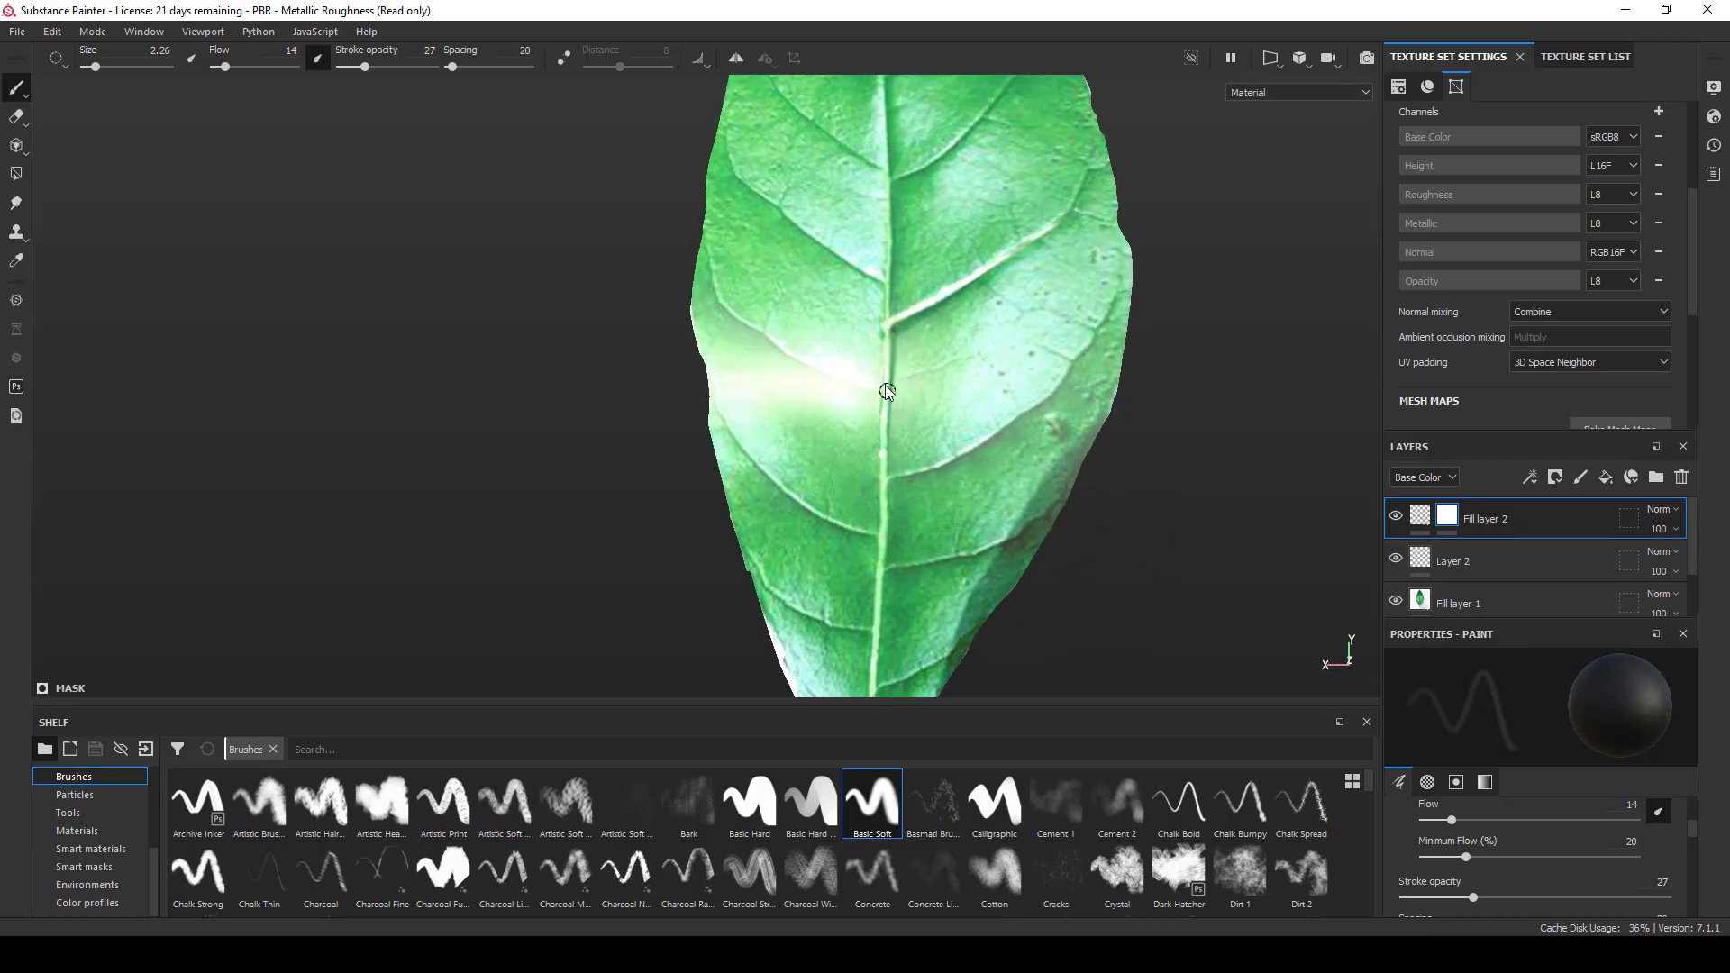
mouse_move(872, 547)
left_mouse_down("alt")
mouse_move(1128, 451)
mouse_move(1127, 493)
mouse_move(955, 523)
left_mouse_up("alt")
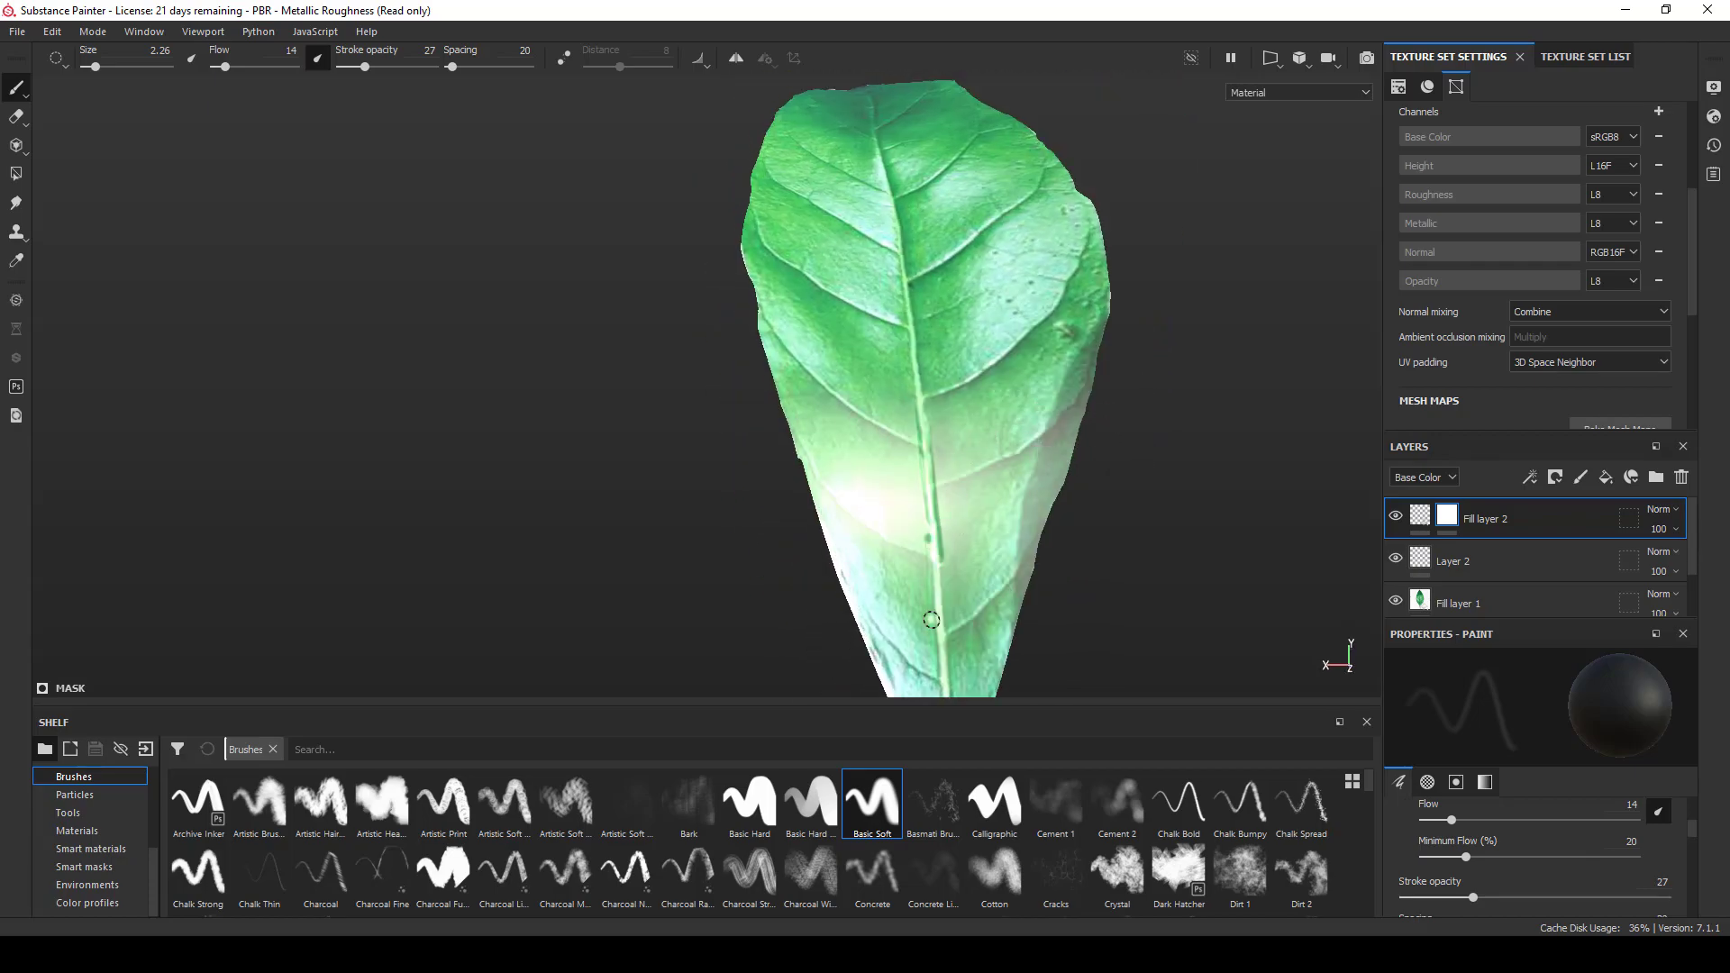
left_click_drag(937, 613, 959, 326, "alt")
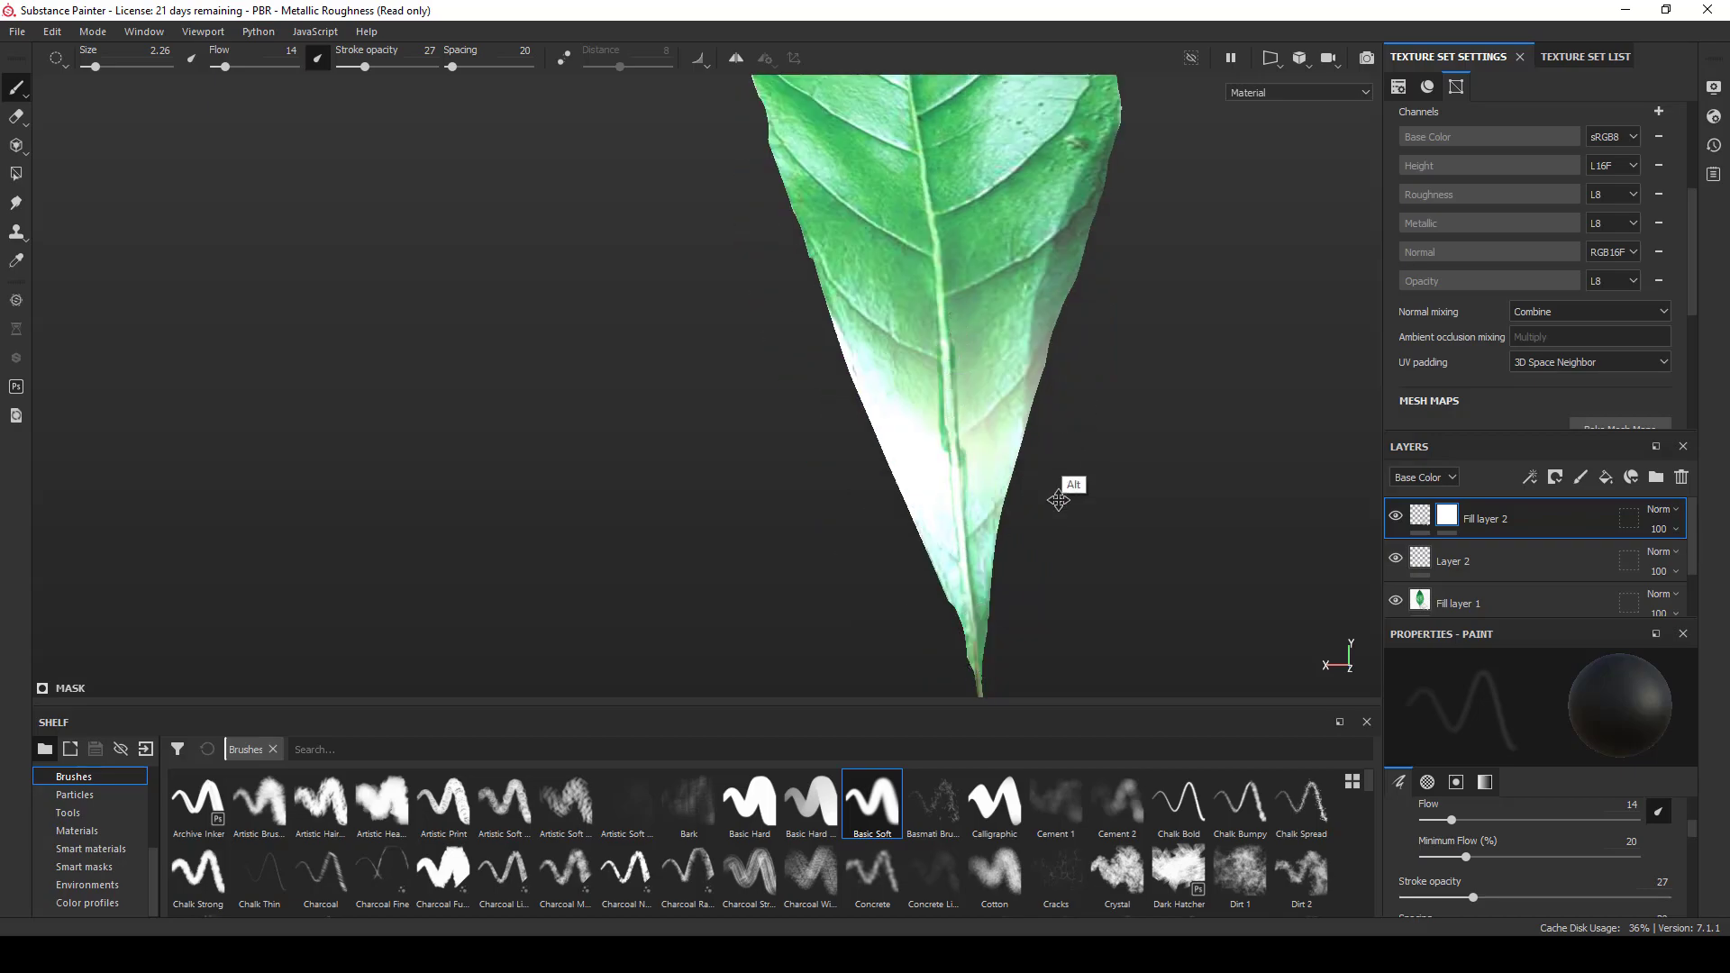
- Paint into the mask along the side vein below the middle of the leaf's right half
middle_click_drag(1061, 485, 1035, 716, "alt")
left_click_drag(1079, 478, 1117, 506, "alt")
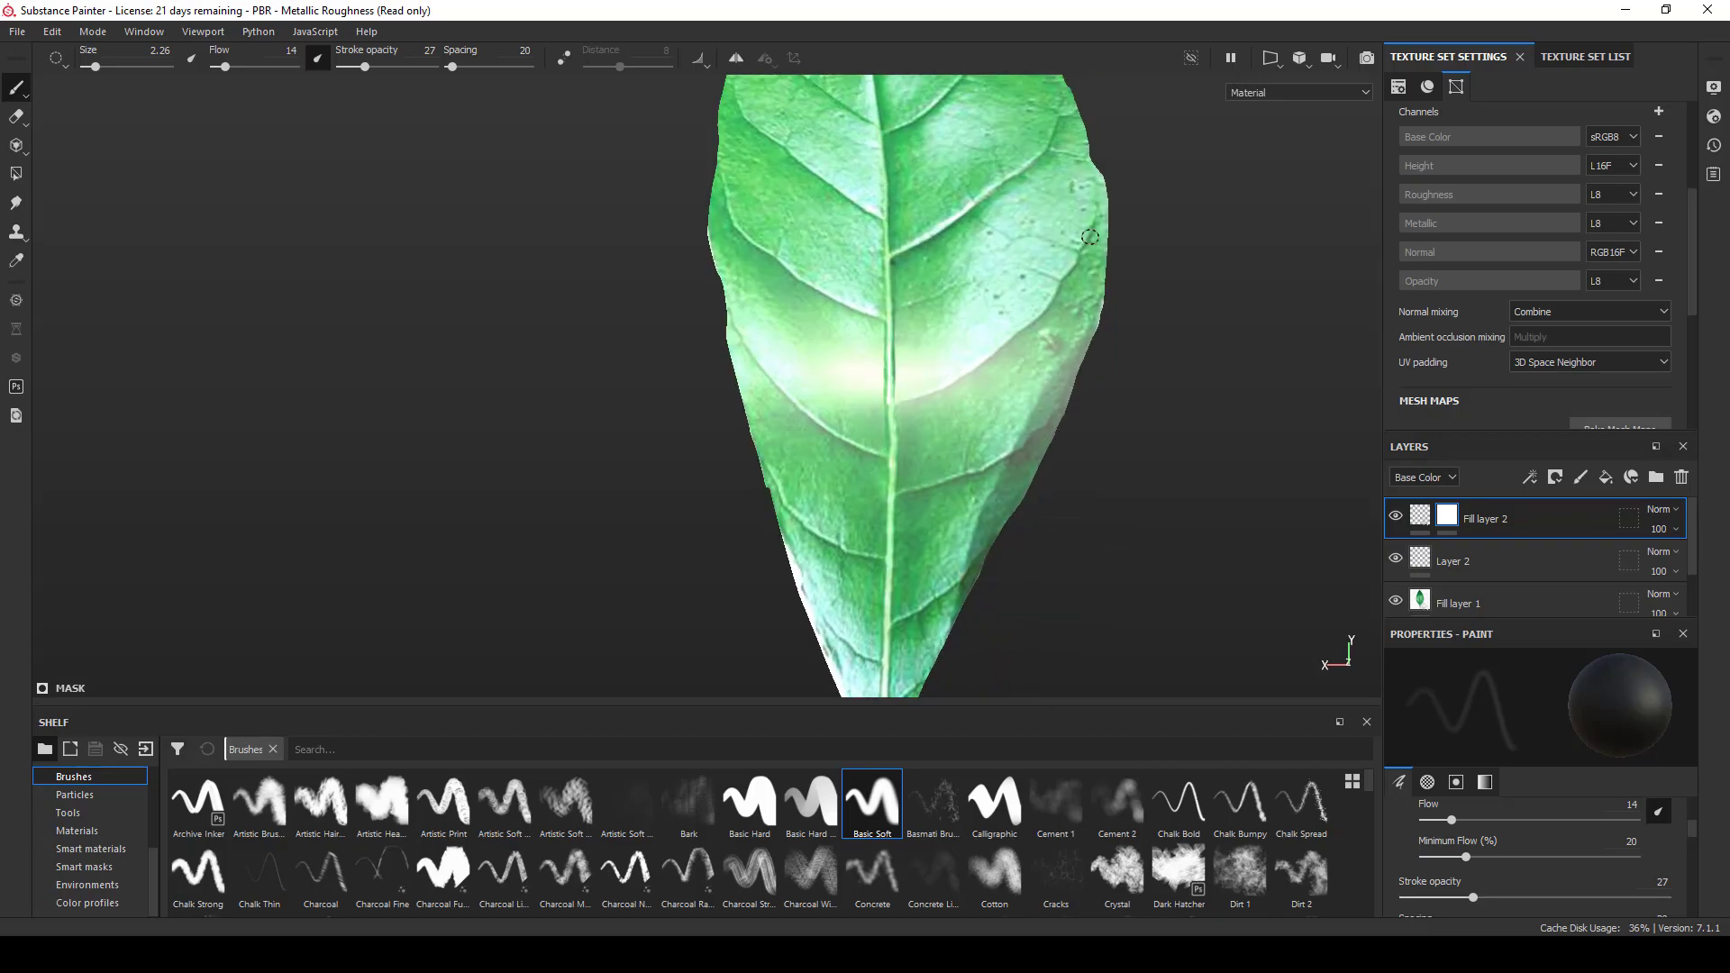
mouse_move(1081, 251)
left_mouse_down()
mouse_move(1014, 341)
mouse_move(897, 405)
left_mouse_up()
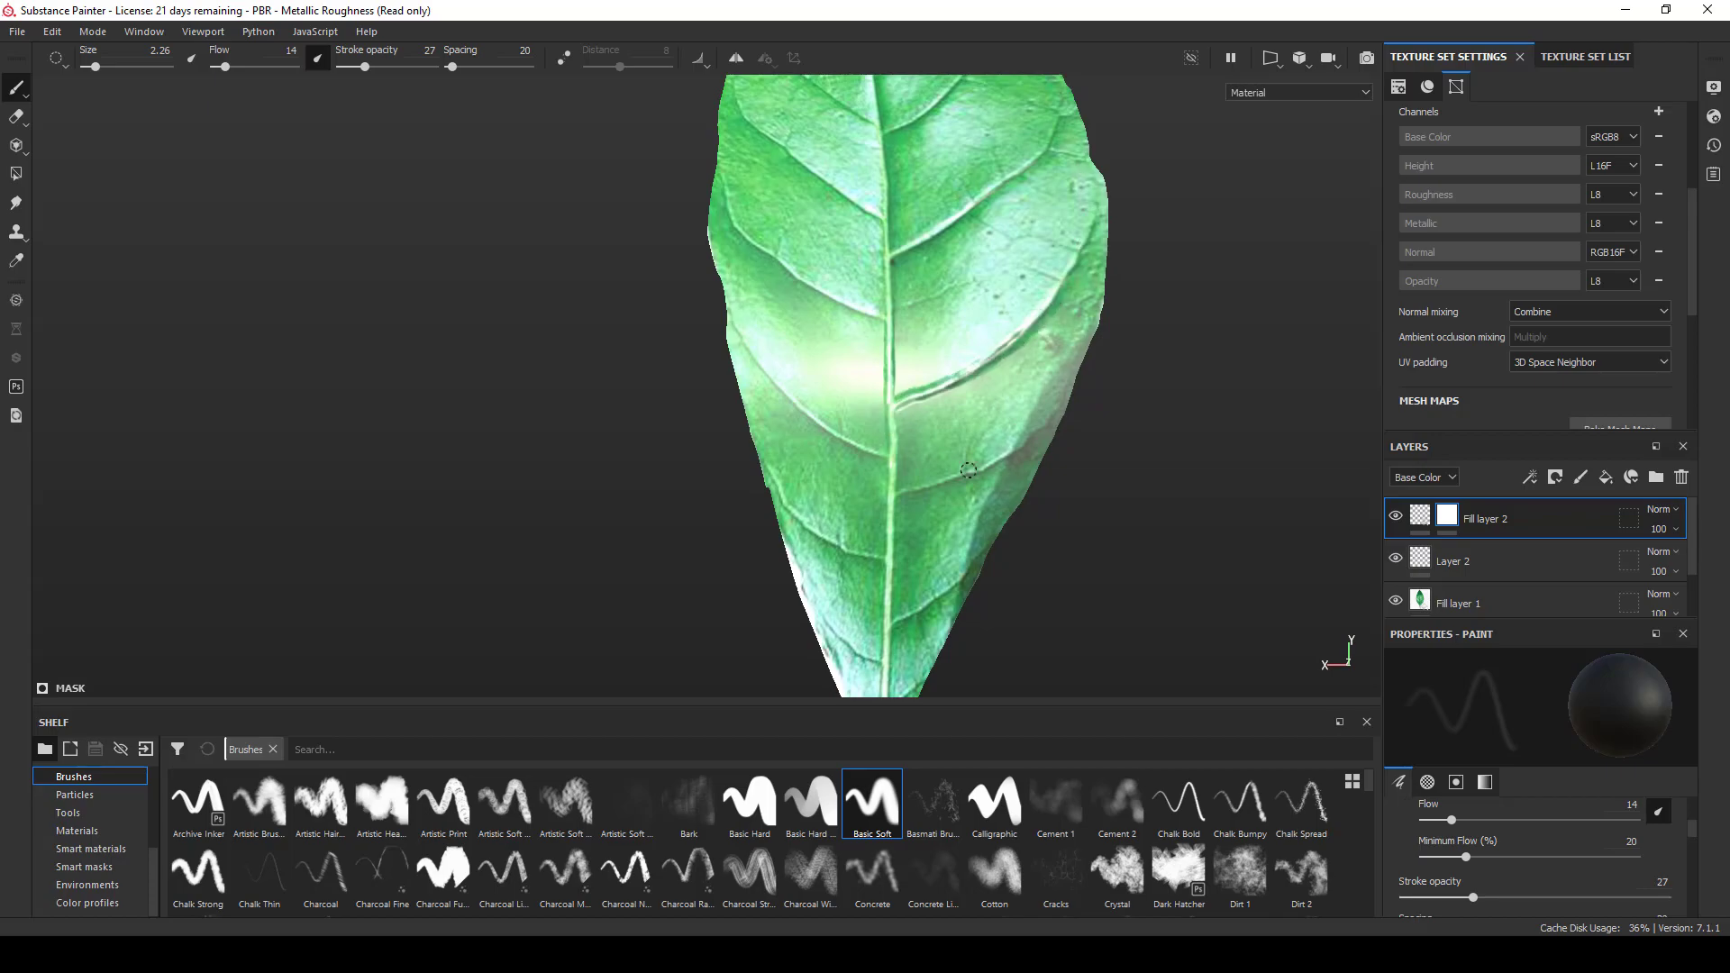
middle_click_drag(969, 464, 934, 526, "alt")
mouse_move(942, 461)
right_mouse_down("shift")
mouse_move(1108, 459)
mouse_move(937, 465)
mouse_move(954, 467)
right_mouse_up("shift")
- Lower Fill layer 2's height to 0.2171
left_click(1420, 515)
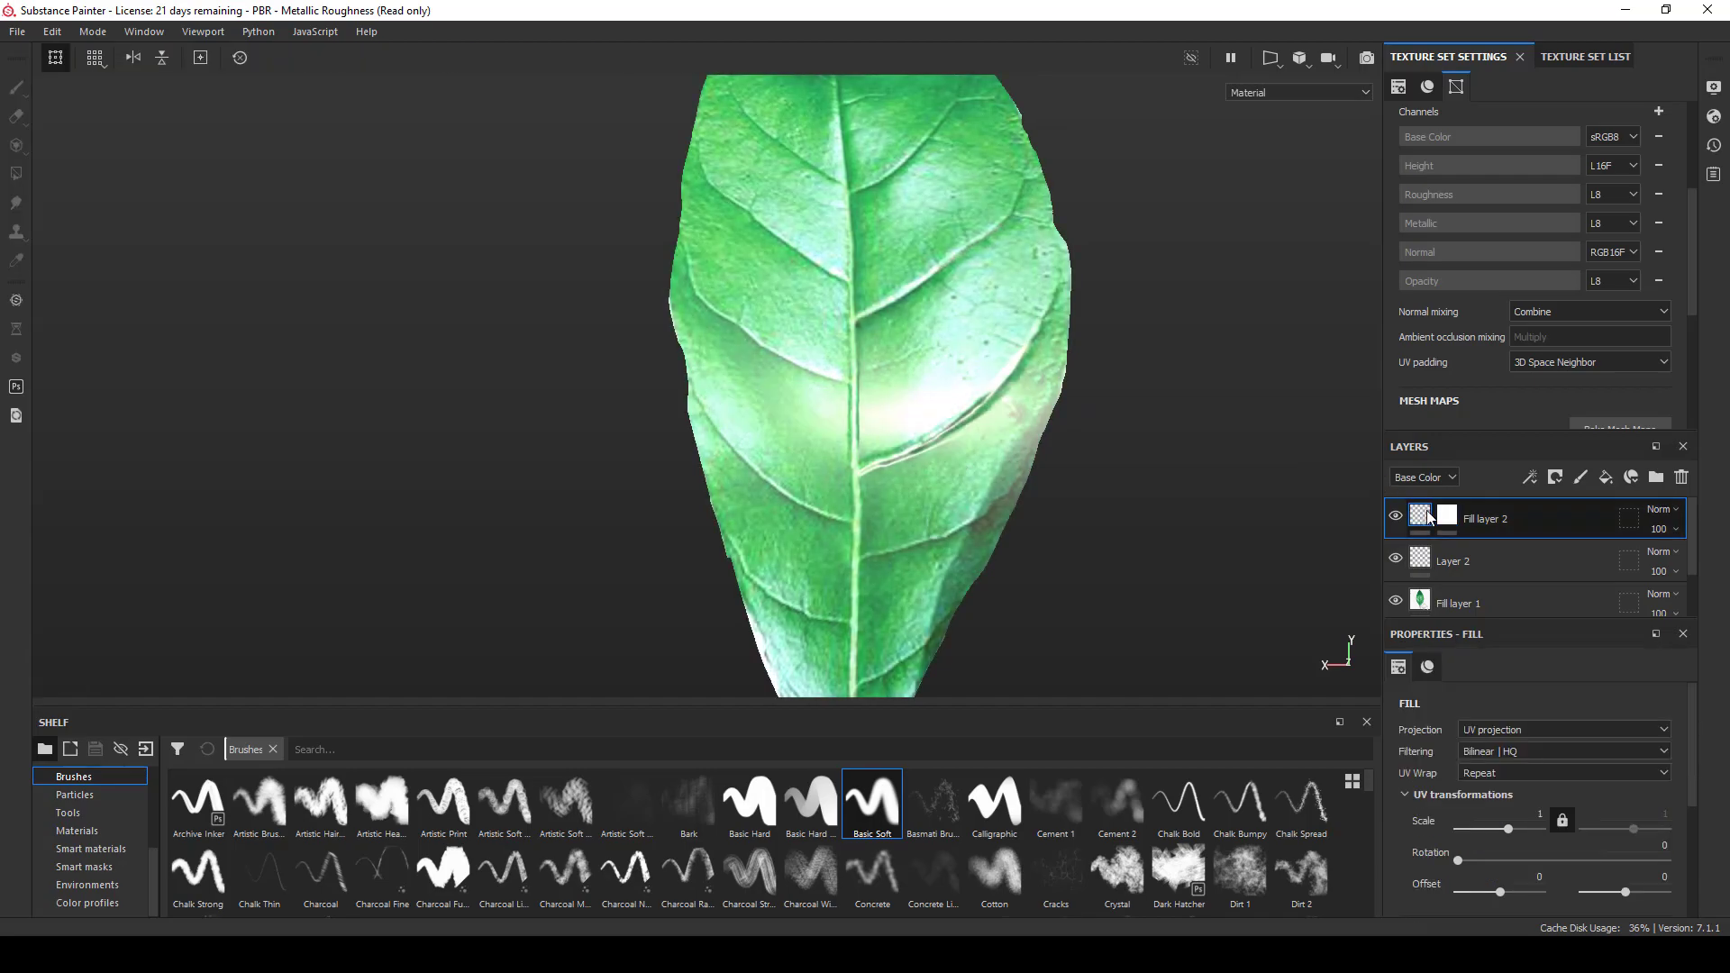
scroll(1613, 768, "down", 3)
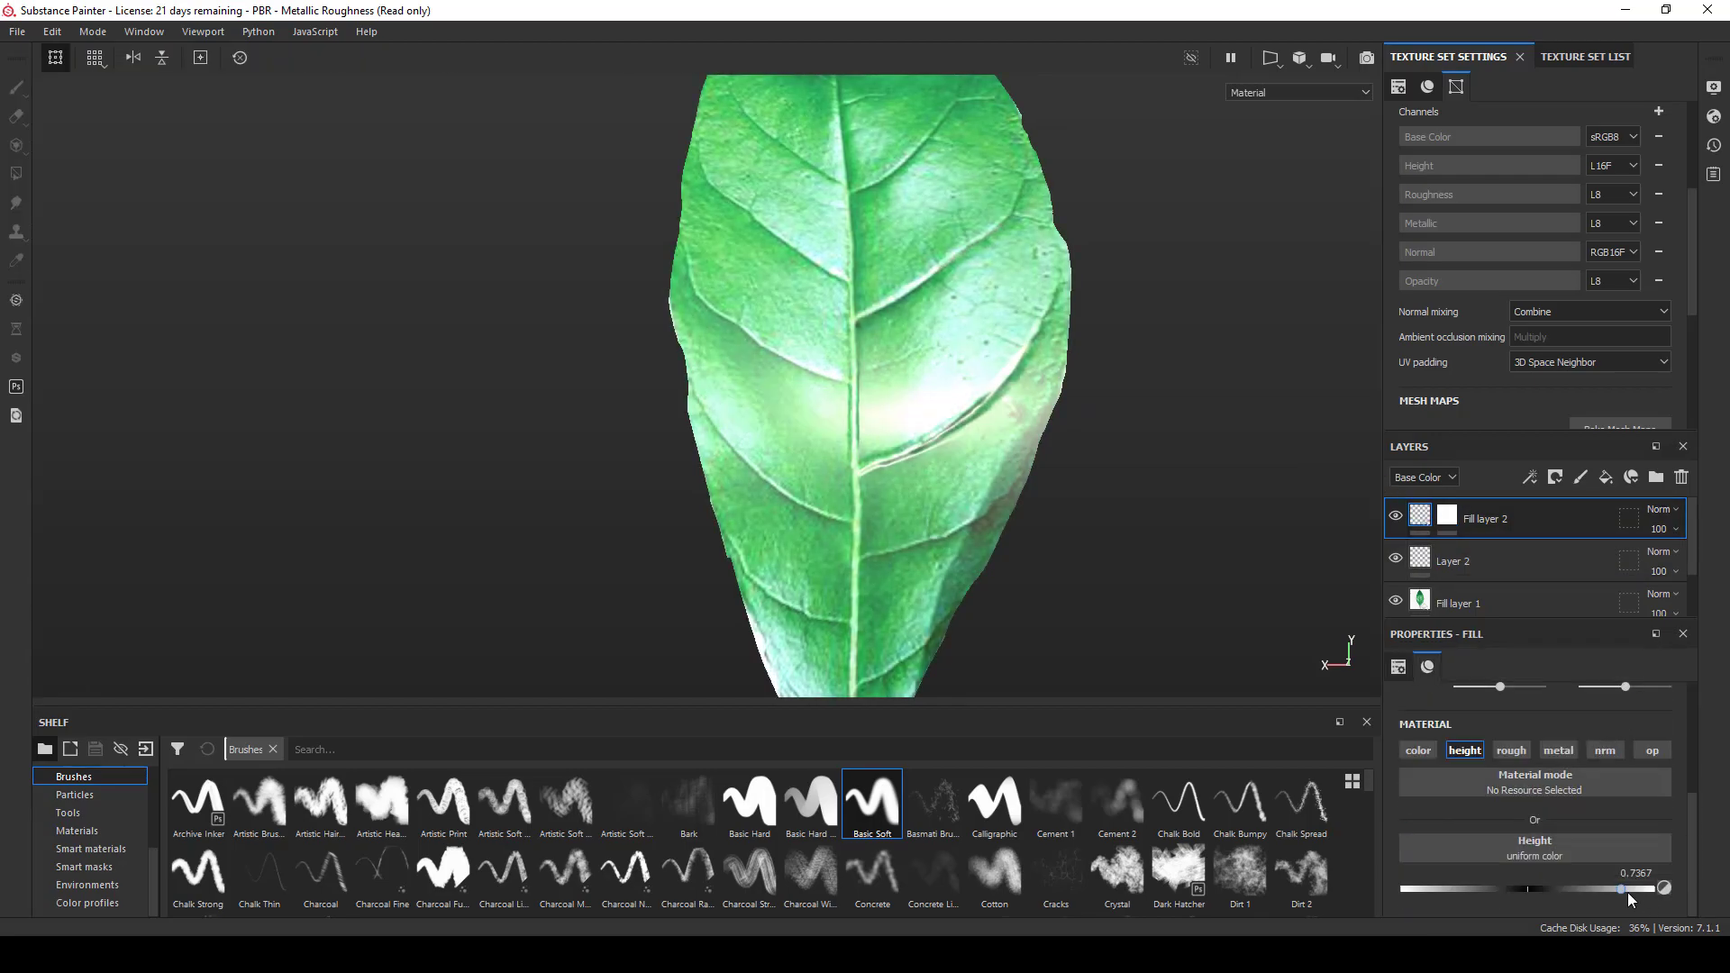
mouse_move(1602, 887)
left_mouse_down()
mouse_move(1520, 889)
mouse_move(1556, 888)
left_mouse_up()
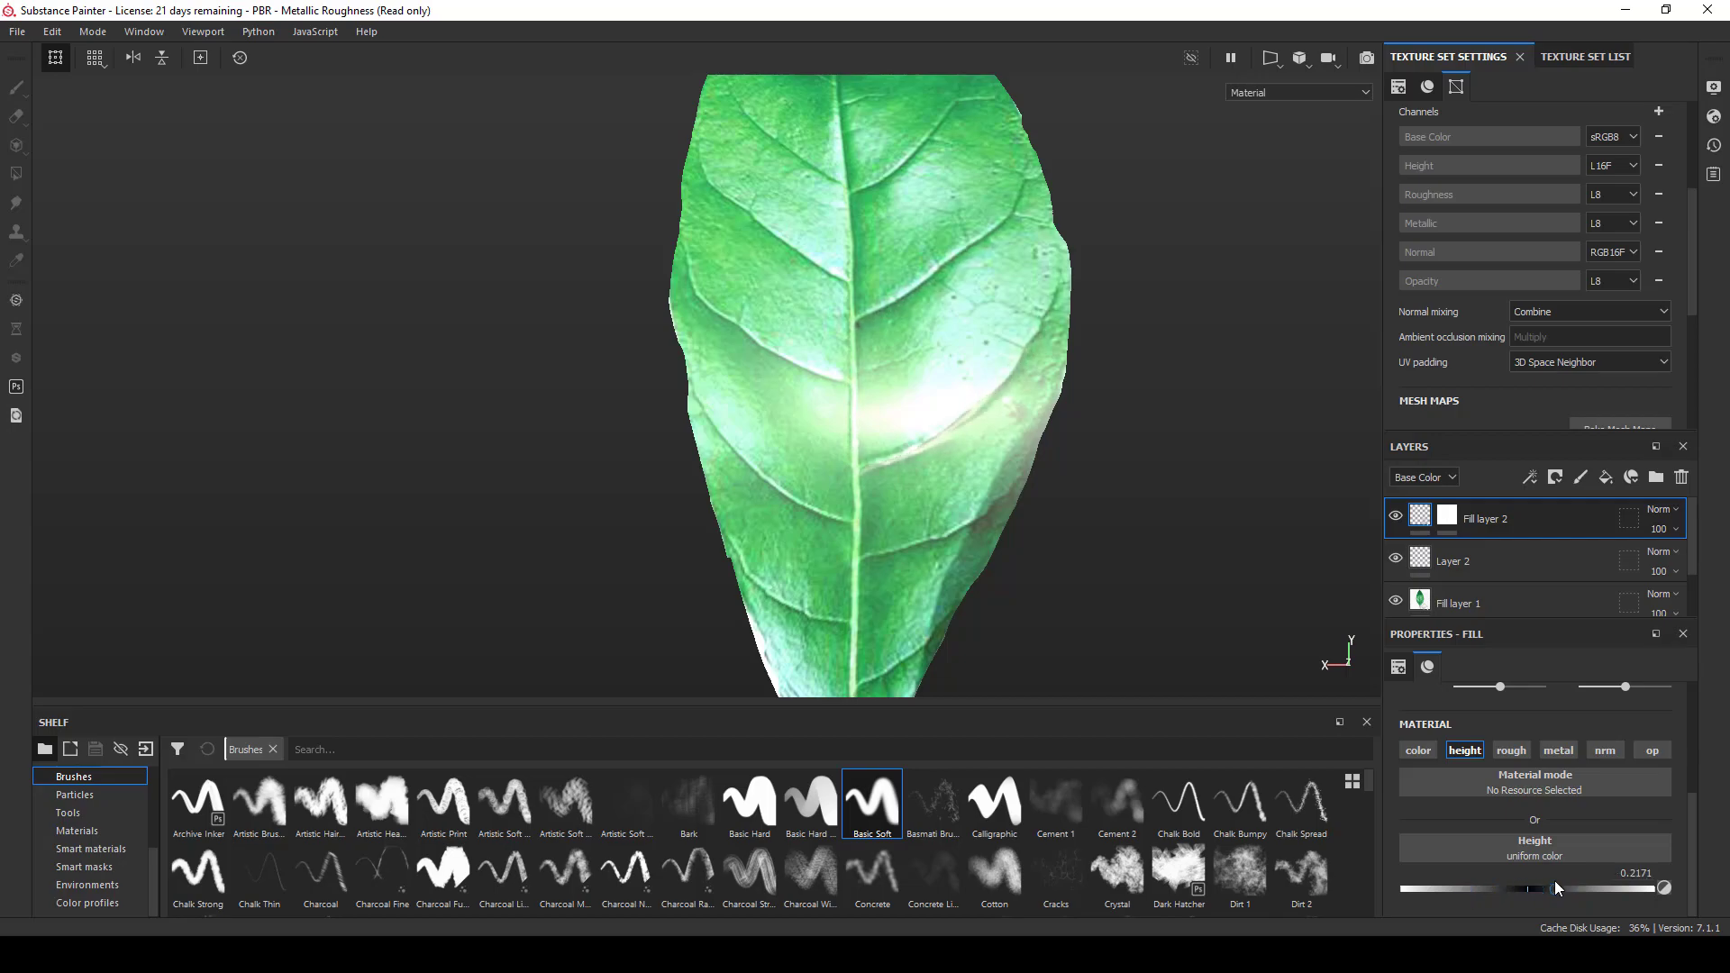
left_click(1205, 498)
mouse_move(1144, 399)
left_mouse_down("alt")
mouse_move(1132, 413)
mouse_move(1043, 375)
mouse_move(927, 390)
mouse_move(1106, 450)
mouse_move(1116, 409)
mouse_move(1150, 552)
mouse_move(1133, 522)
mouse_move(1154, 544)
mouse_move(1019, 506)
mouse_move(1141, 527)
mouse_move(1027, 525)
mouse_move(1073, 587)
mouse_move(1128, 613)
left_mouse_up("alt")
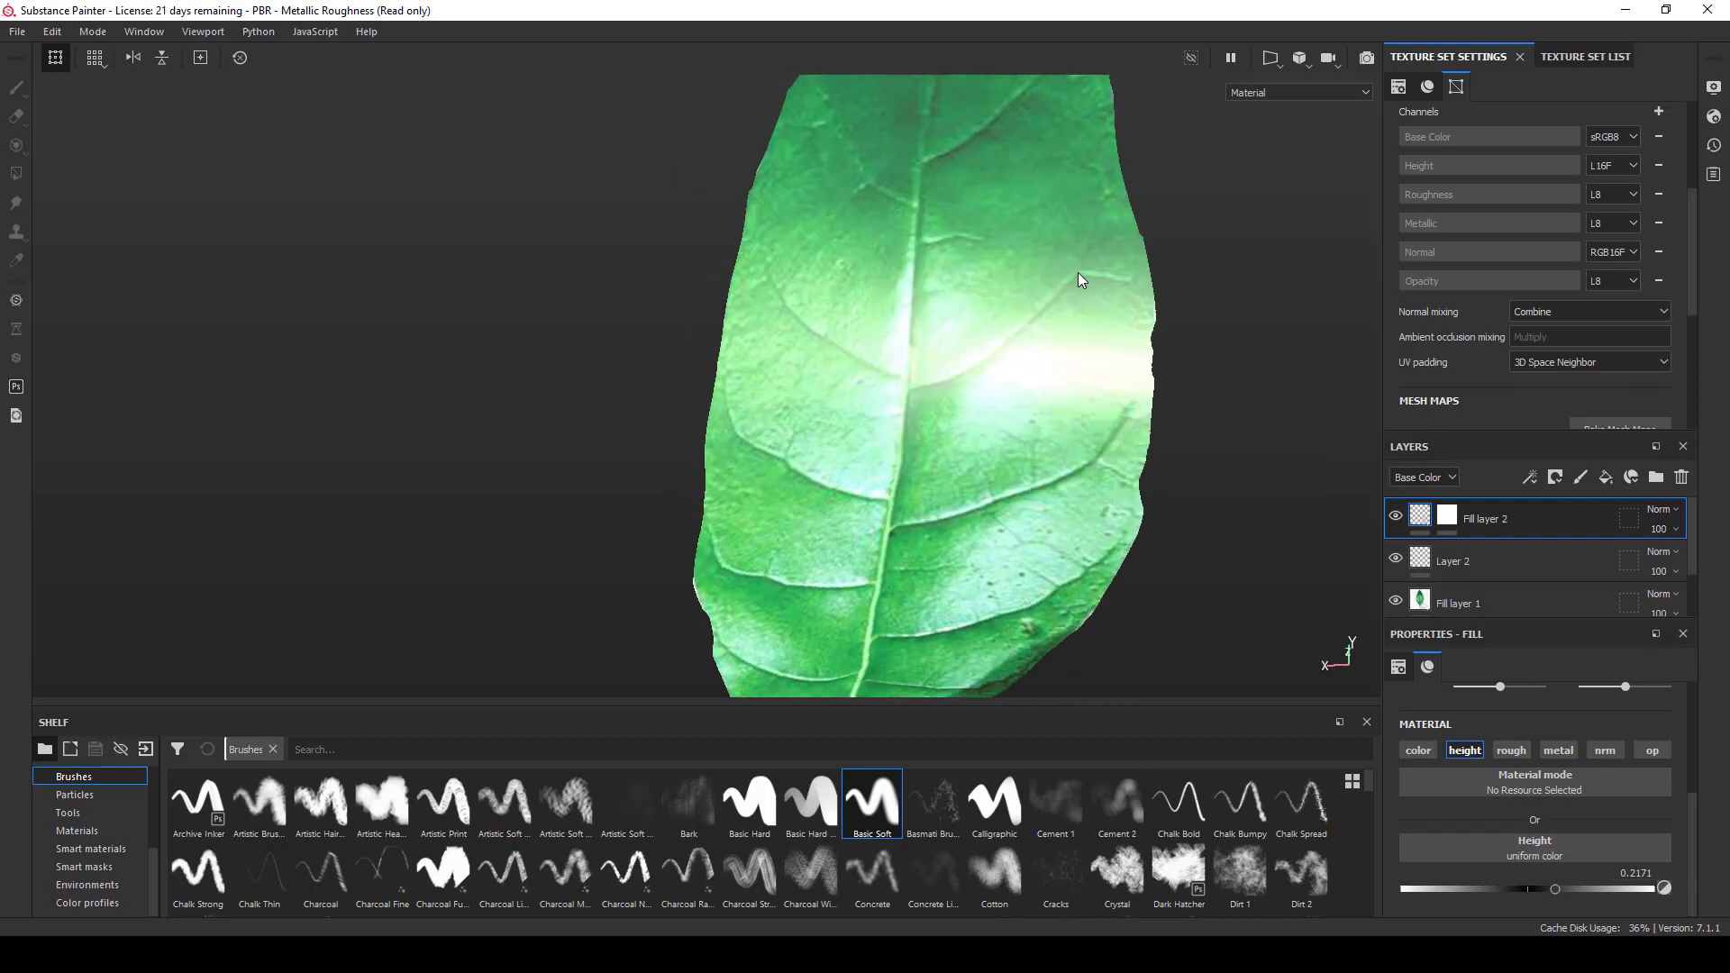
- Make the mask active again and paint along the upper side veins and upper midrib of the leaf
left_click(1447, 517)
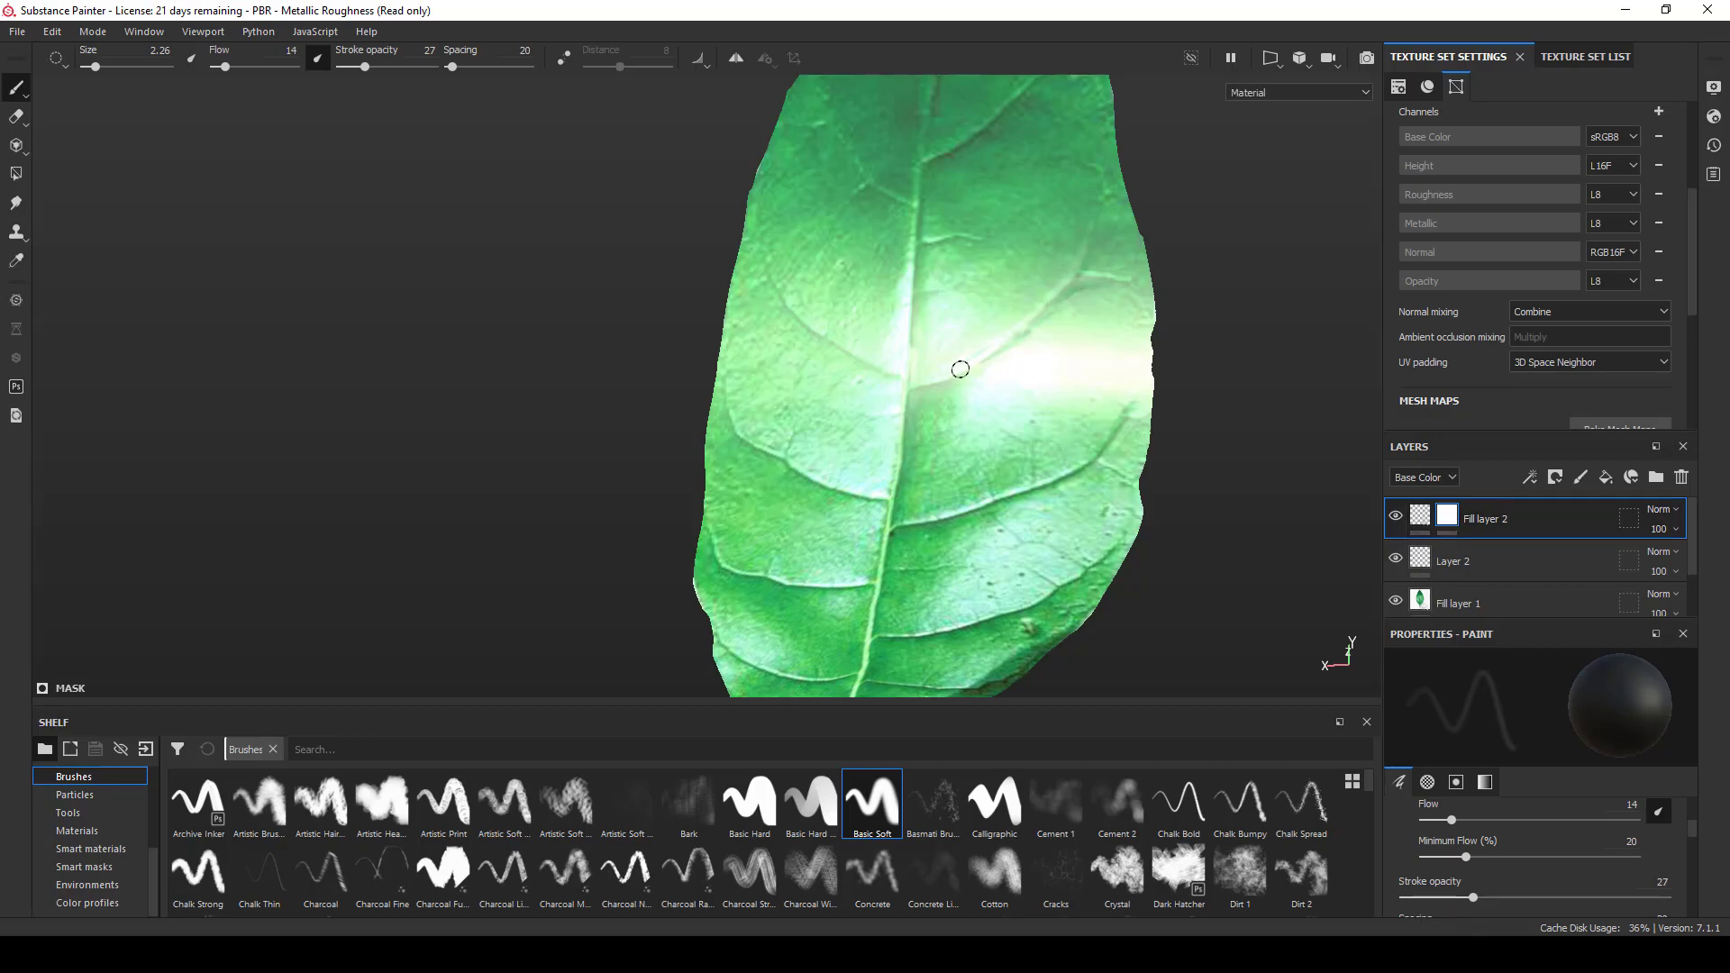
mouse_move(1286, 498)
left_mouse_down("alt")
mouse_move(1216, 541)
mouse_move(1138, 521)
mouse_move(1023, 313)
mouse_move(1151, 274)
left_mouse_up("alt")
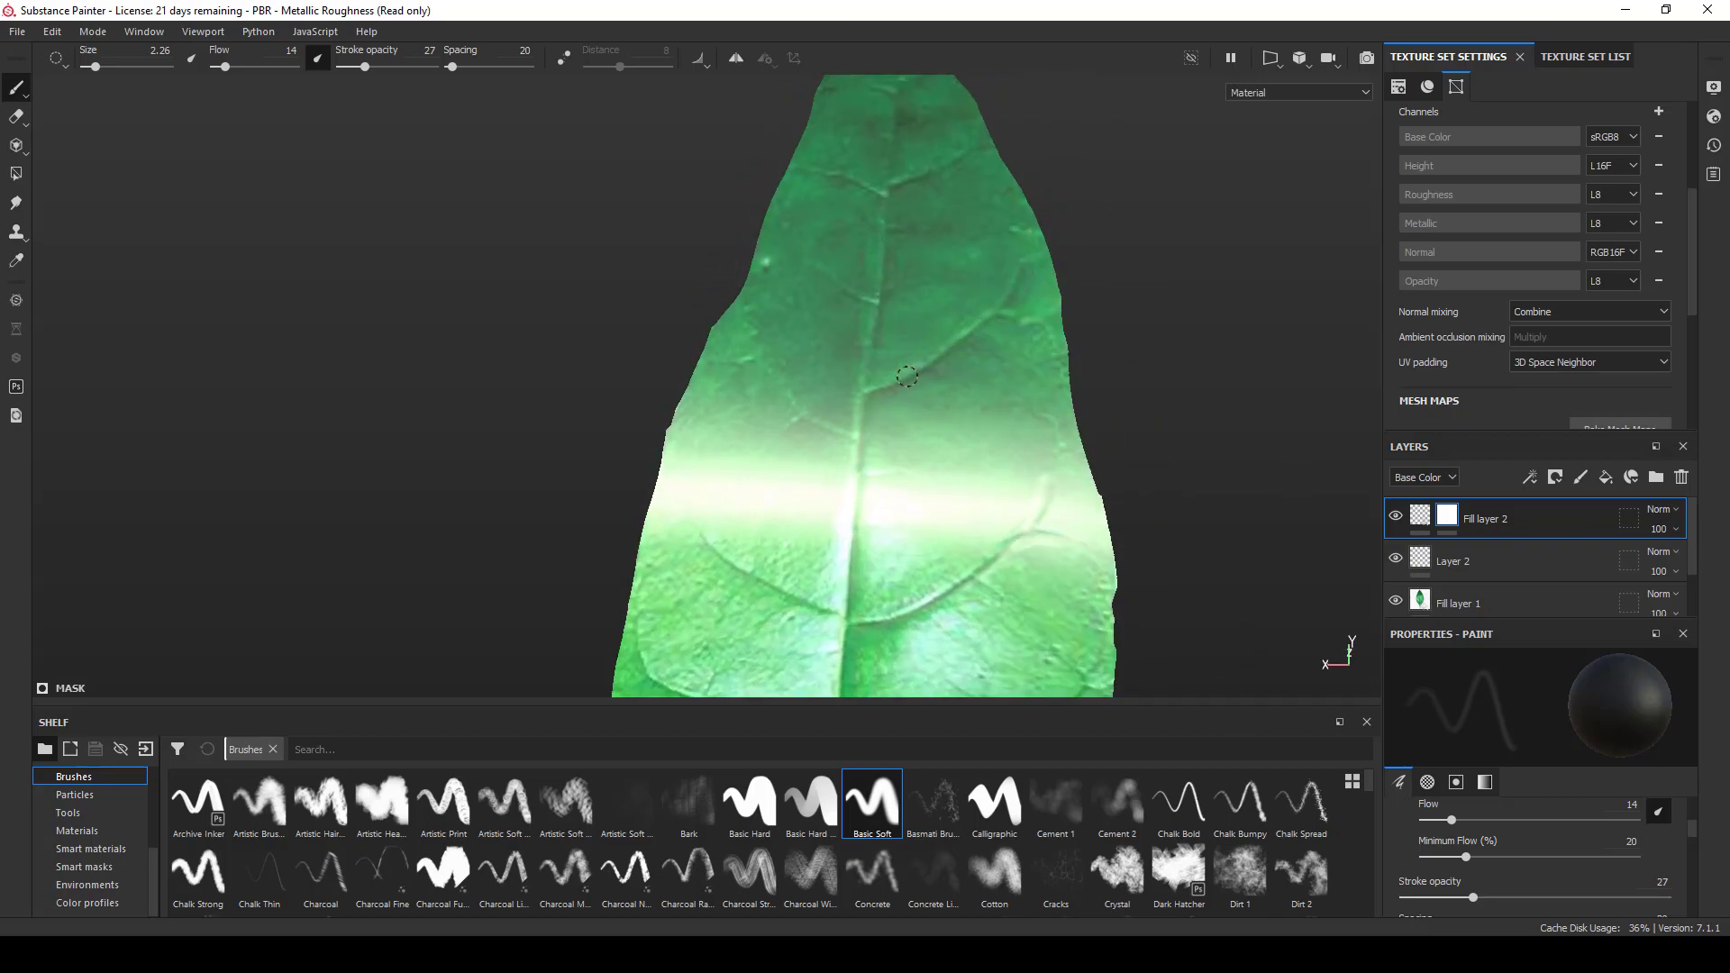
mouse_move(1135, 316)
left_mouse_down("alt")
mouse_move(1066, 375)
mouse_move(993, 379)
left_mouse_up("alt")
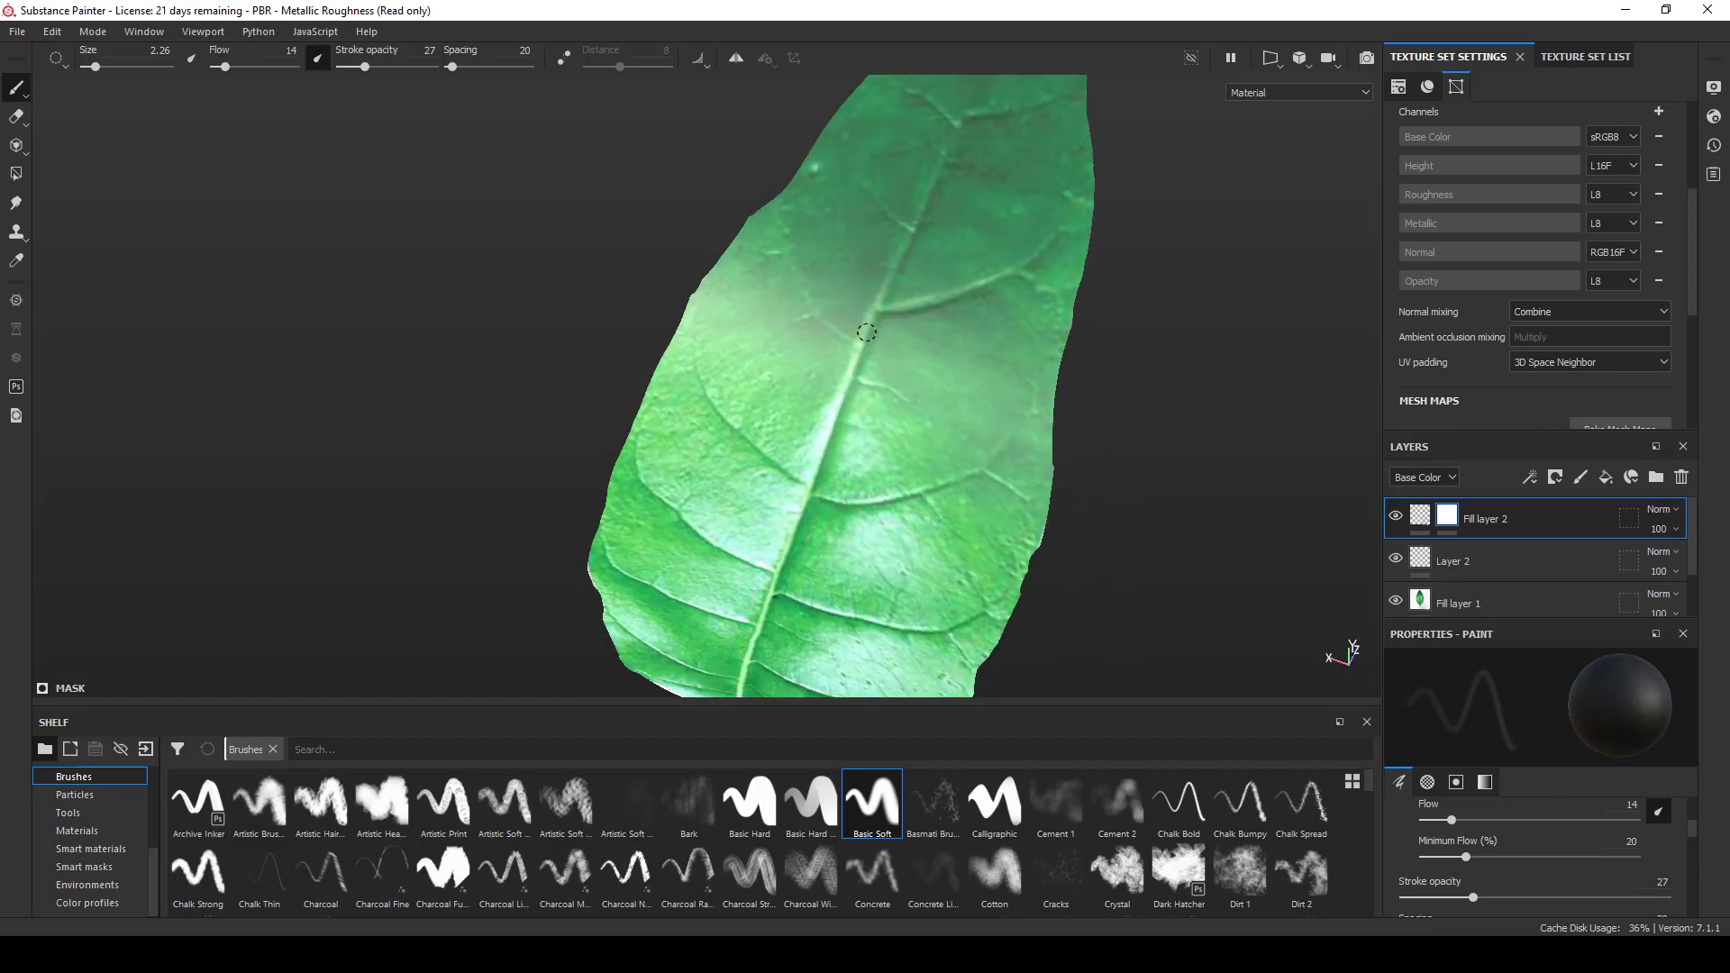
mouse_move(1159, 464)
left_mouse_down("alt")
mouse_move(1119, 386)
mouse_move(1046, 459)
left_mouse_up("alt")
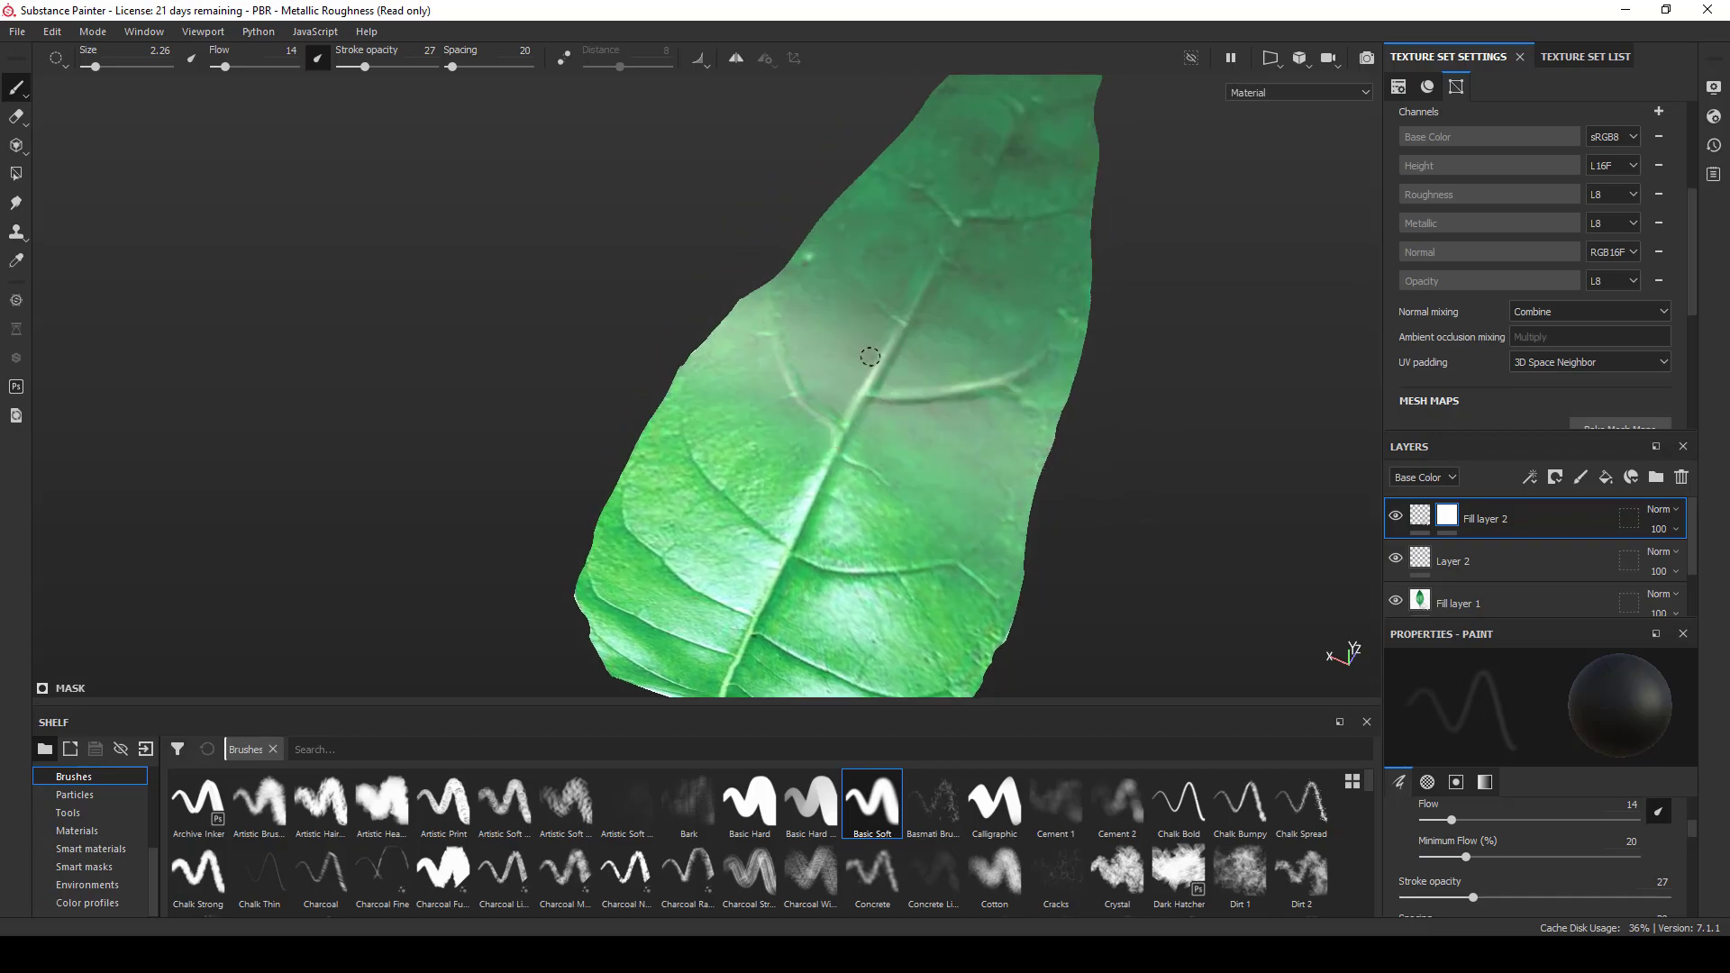
left_click_drag(870, 356, 1023, 540, "alt")
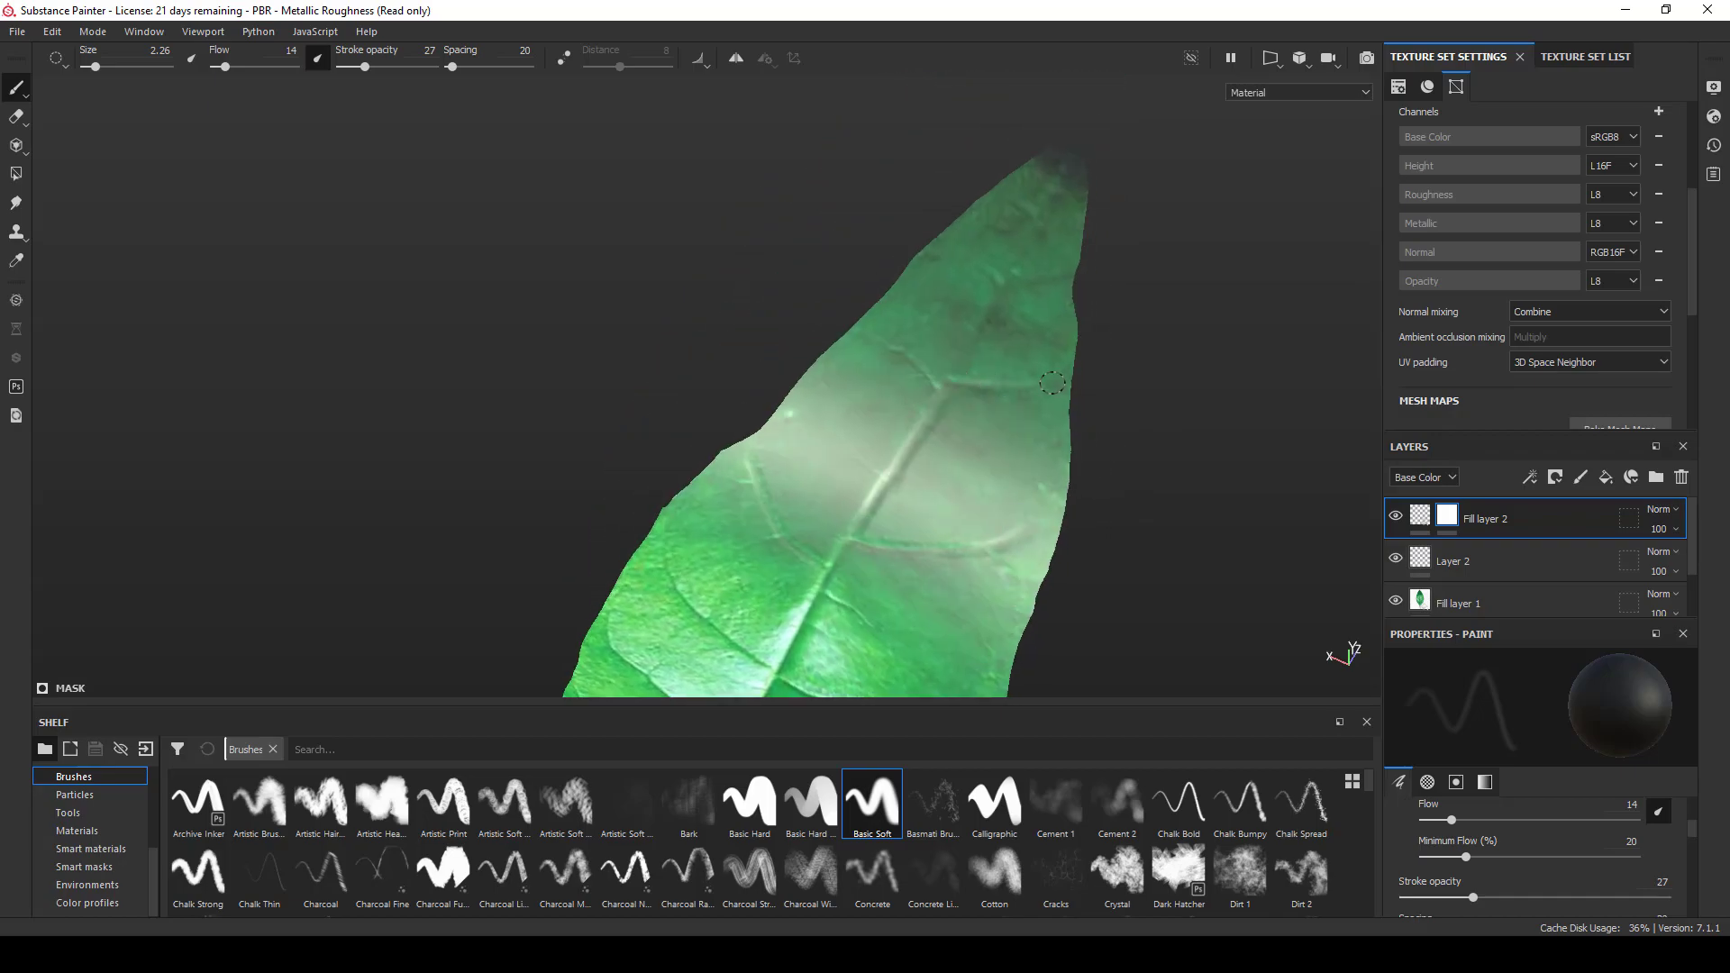
mouse_move(1141, 481)
left_mouse_down("alt")
mouse_move(1189, 267)
mouse_move(1127, 387)
mouse_move(1166, 278)
mouse_move(1151, 311)
left_mouse_up("alt")
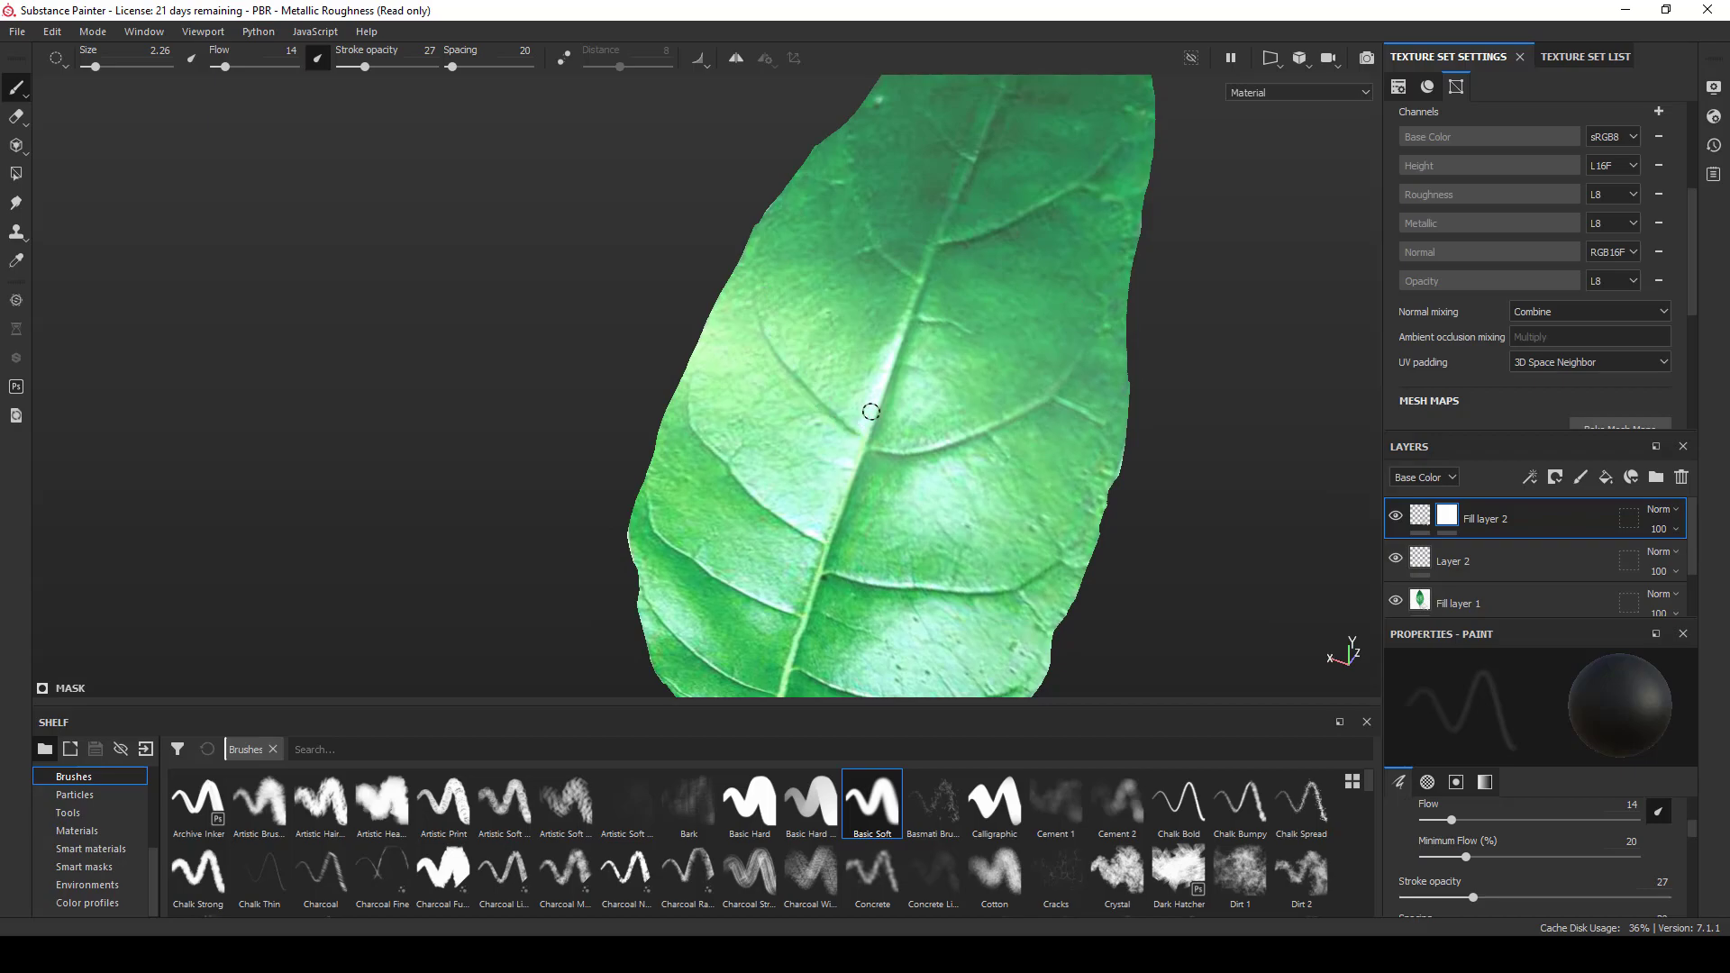
- Paint along the midrib and the left-half side veins in the middle and lower leaf into the mask
left_click_drag(1220, 537, 934, 363, "alt")
middle_click_drag(935, 363, 919, 406, "alt")
left_click_drag(919, 405, 904, 393, "alt")
mouse_move(904, 387)
right_mouse_down("shift")
mouse_move(963, 376)
mouse_move(906, 379)
right_mouse_up("shift")
left_click_drag(897, 382, 873, 436, "alt")
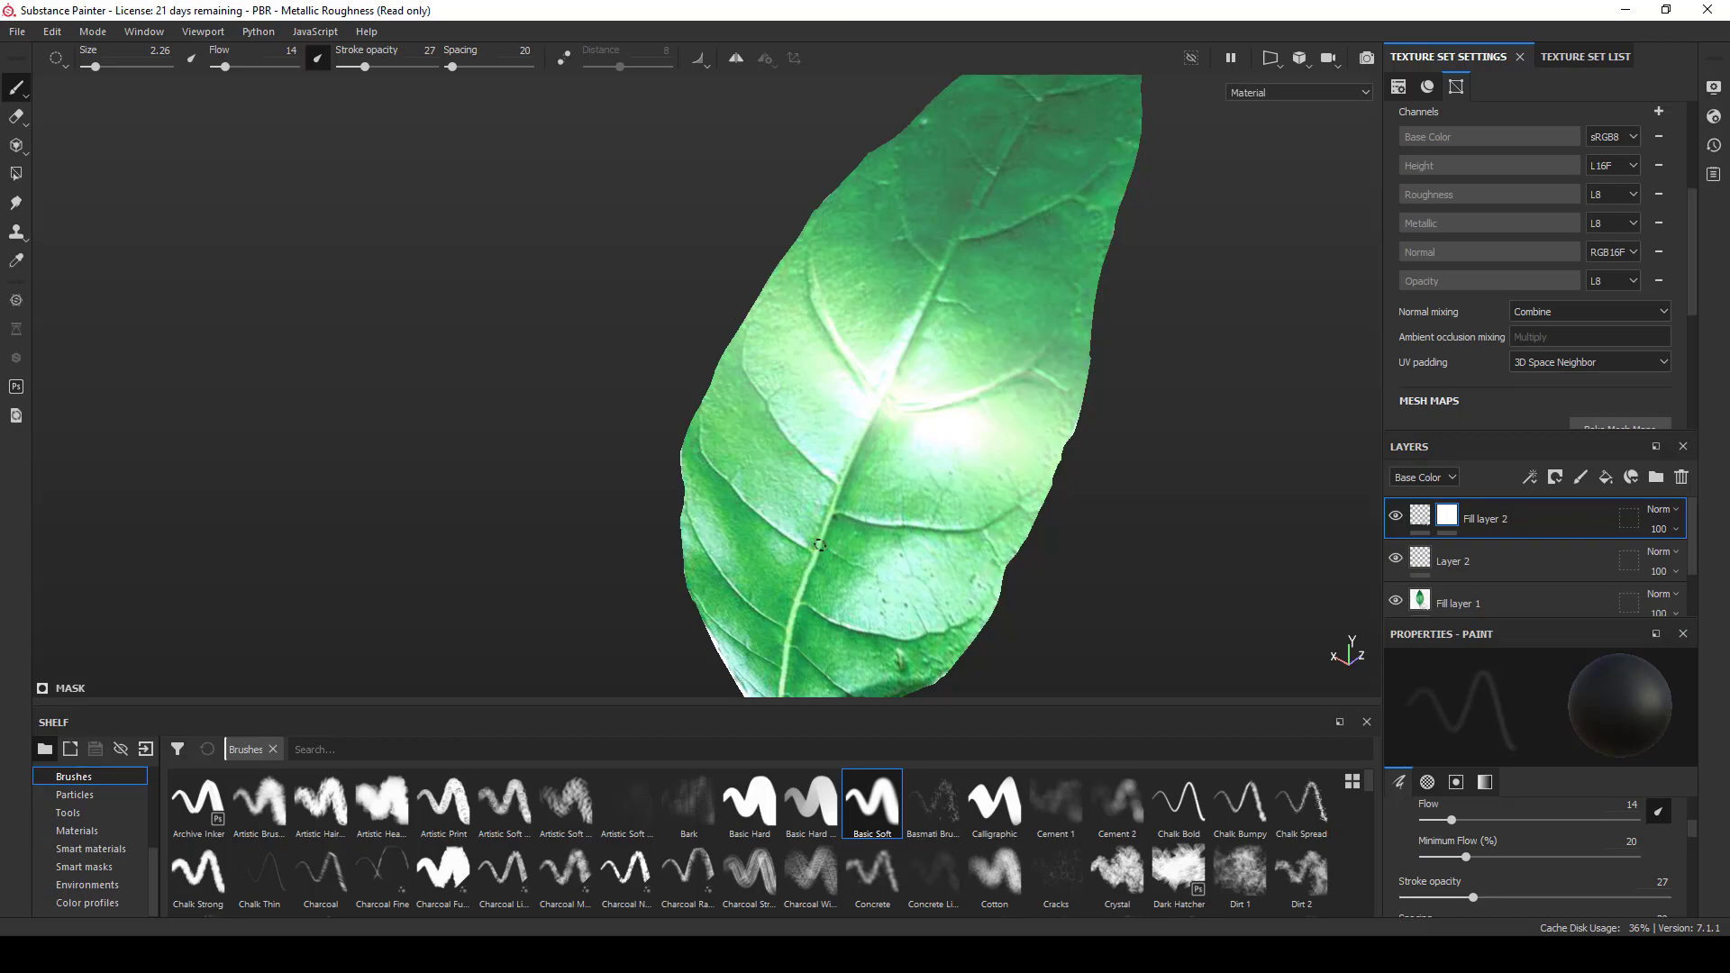
left_click_drag(844, 481, 897, 202, "alt")
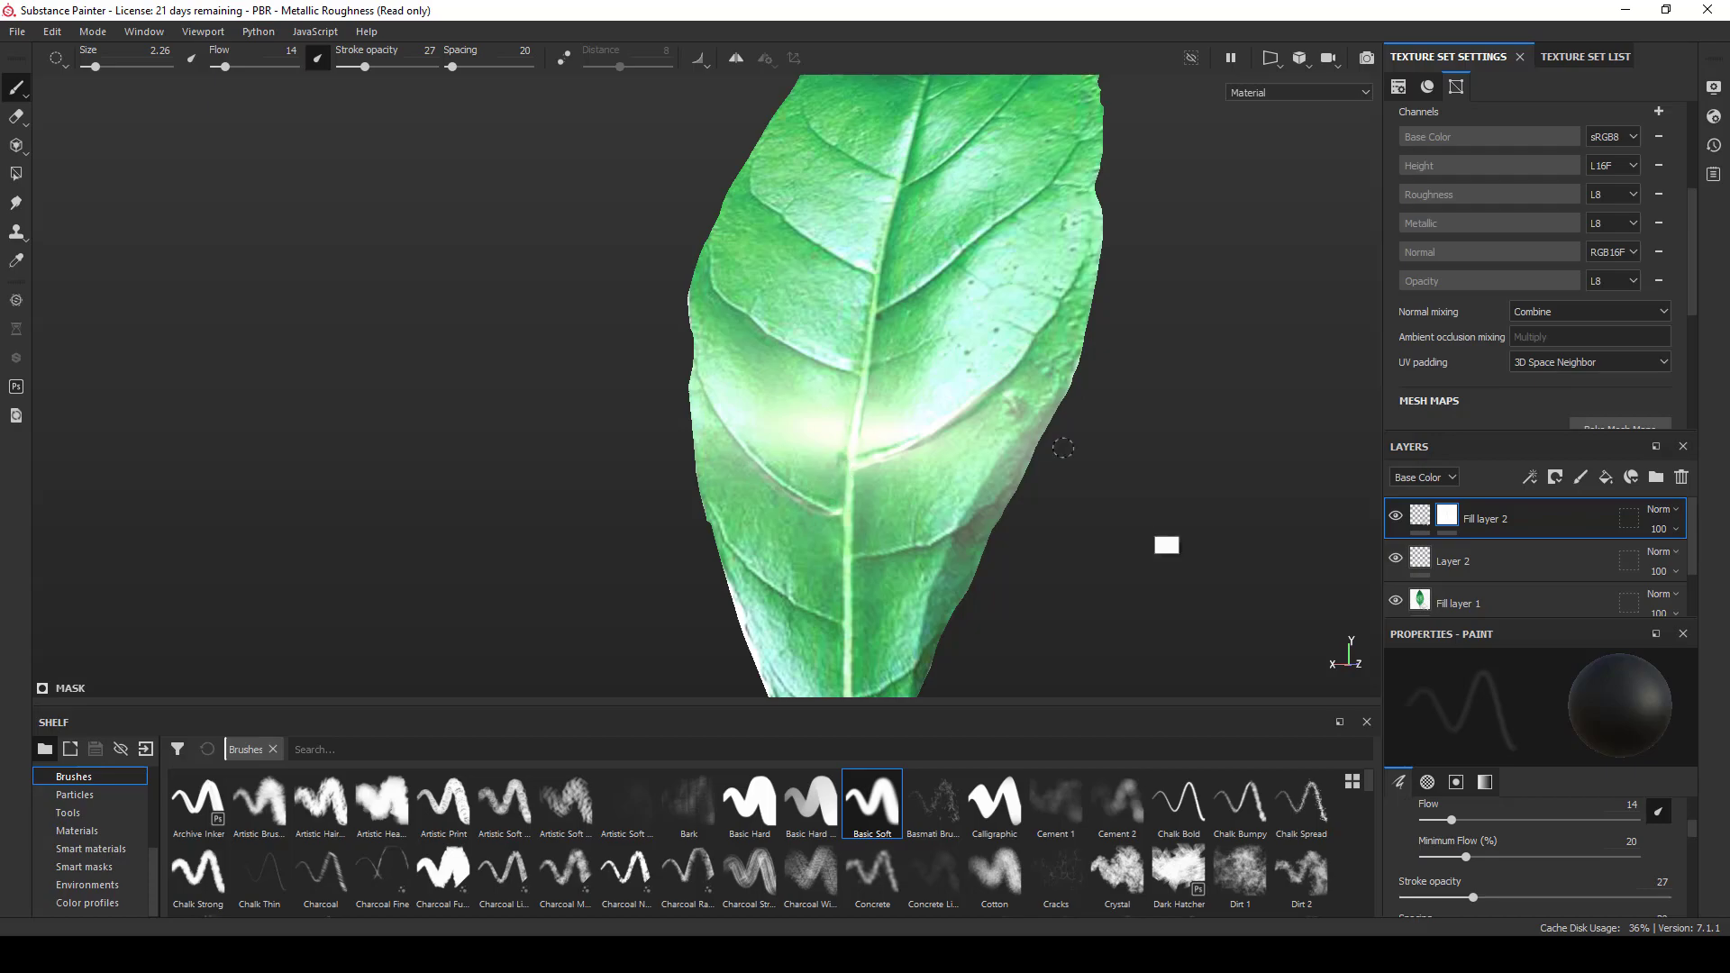
- Paint along the two lowest side veins on the leaf's right half, near the stem, into the mask
left_click_drag(1168, 544, 1228, 536, "alt")
left_click_drag(1021, 496, 900, 557)
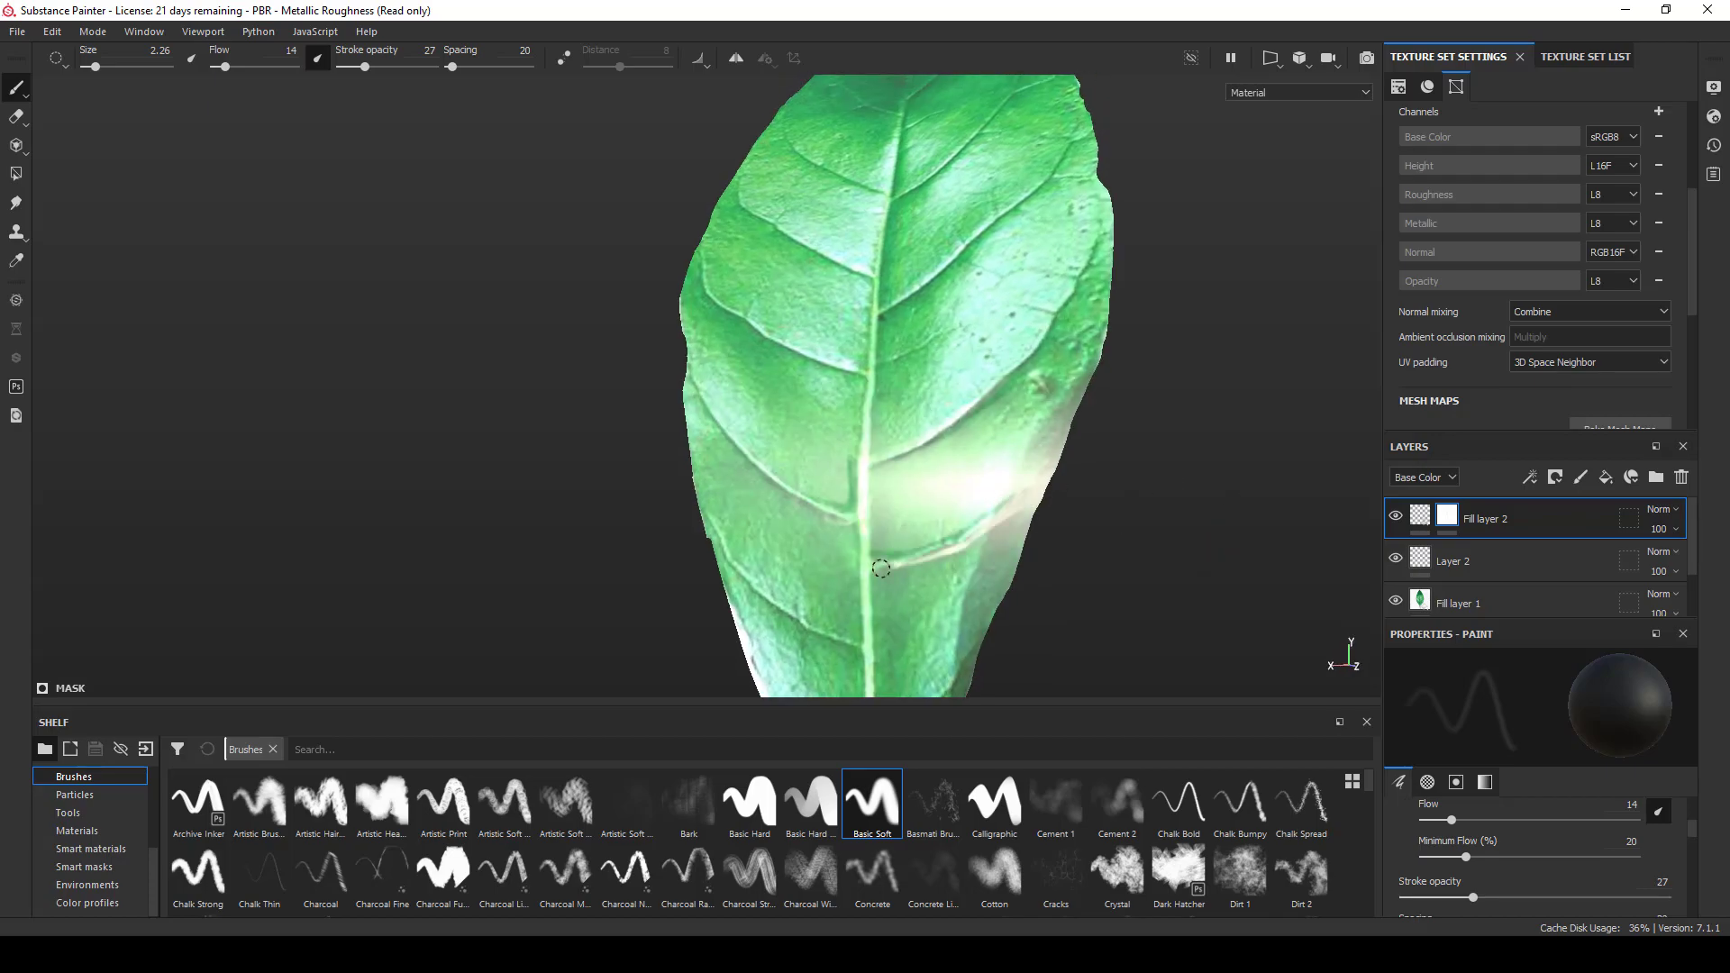
mouse_move(1054, 498)
left_mouse_down("alt")
mouse_move(1067, 326)
mouse_move(1021, 301)
left_mouse_up("alt")
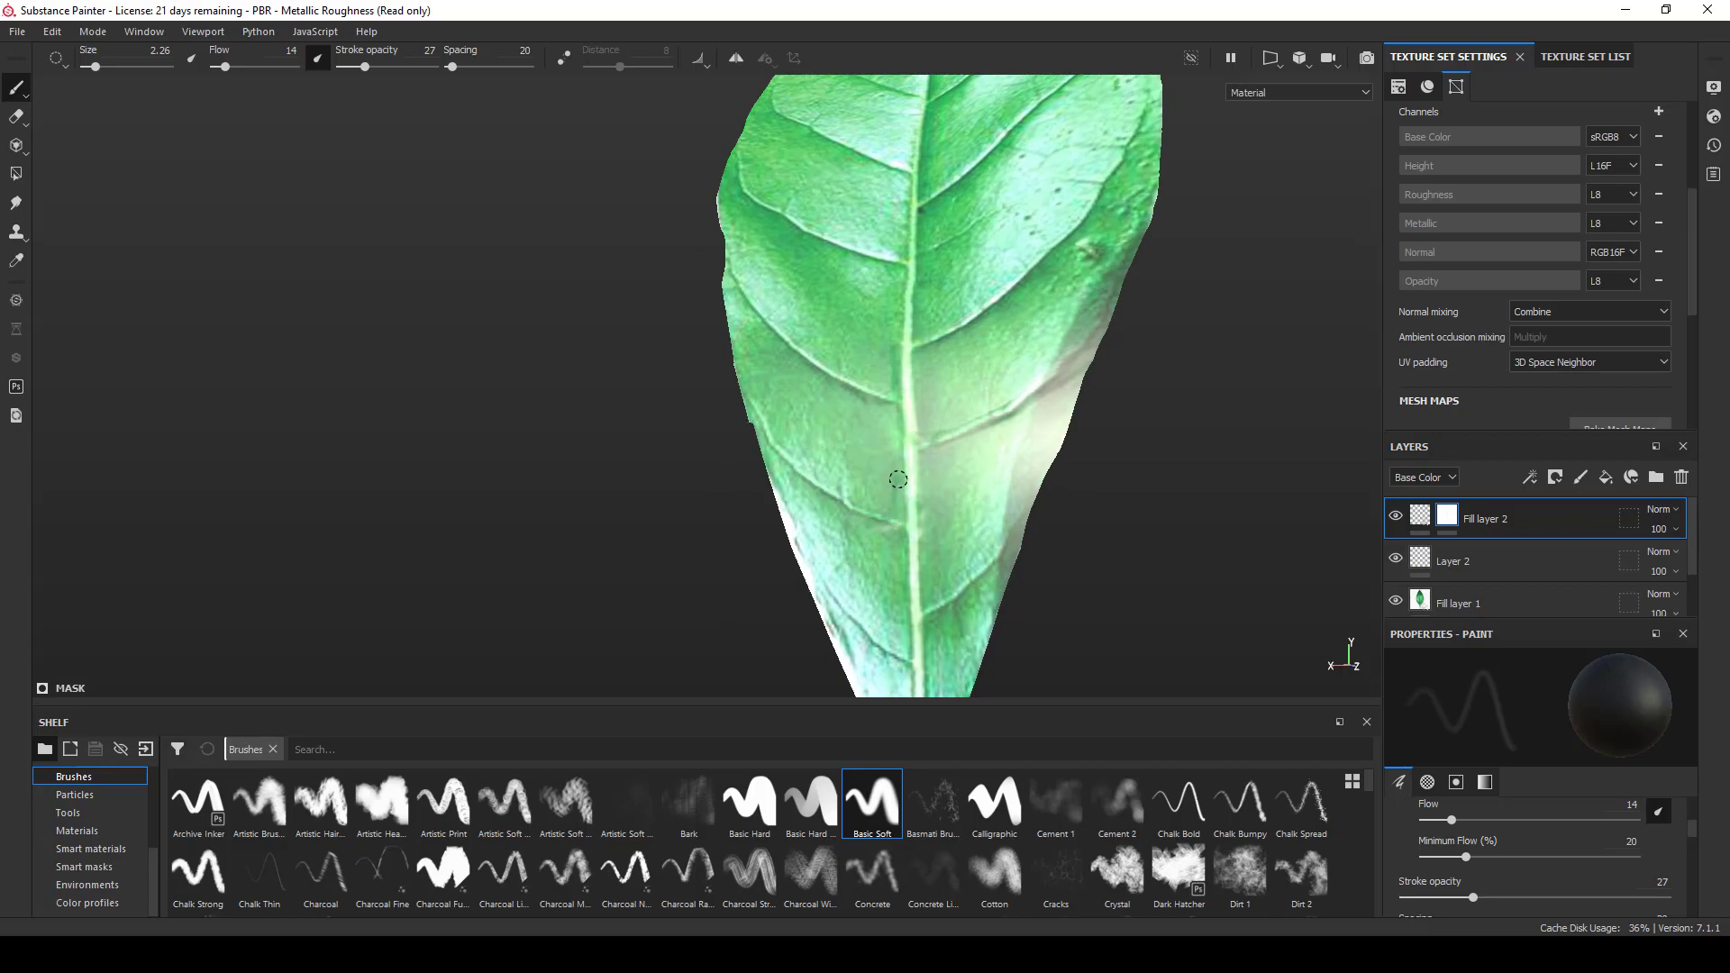
left_click_drag(1022, 543, 933, 607)
- Examine the vein relief on the whole leaf from several angles and under rotated lighting
right_click_drag(1285, 536, 1212, 423, "alt")
left_click_drag(1212, 423, 1108, 360, "alt")
middle_click_drag(1108, 360, 985, 531, "alt")
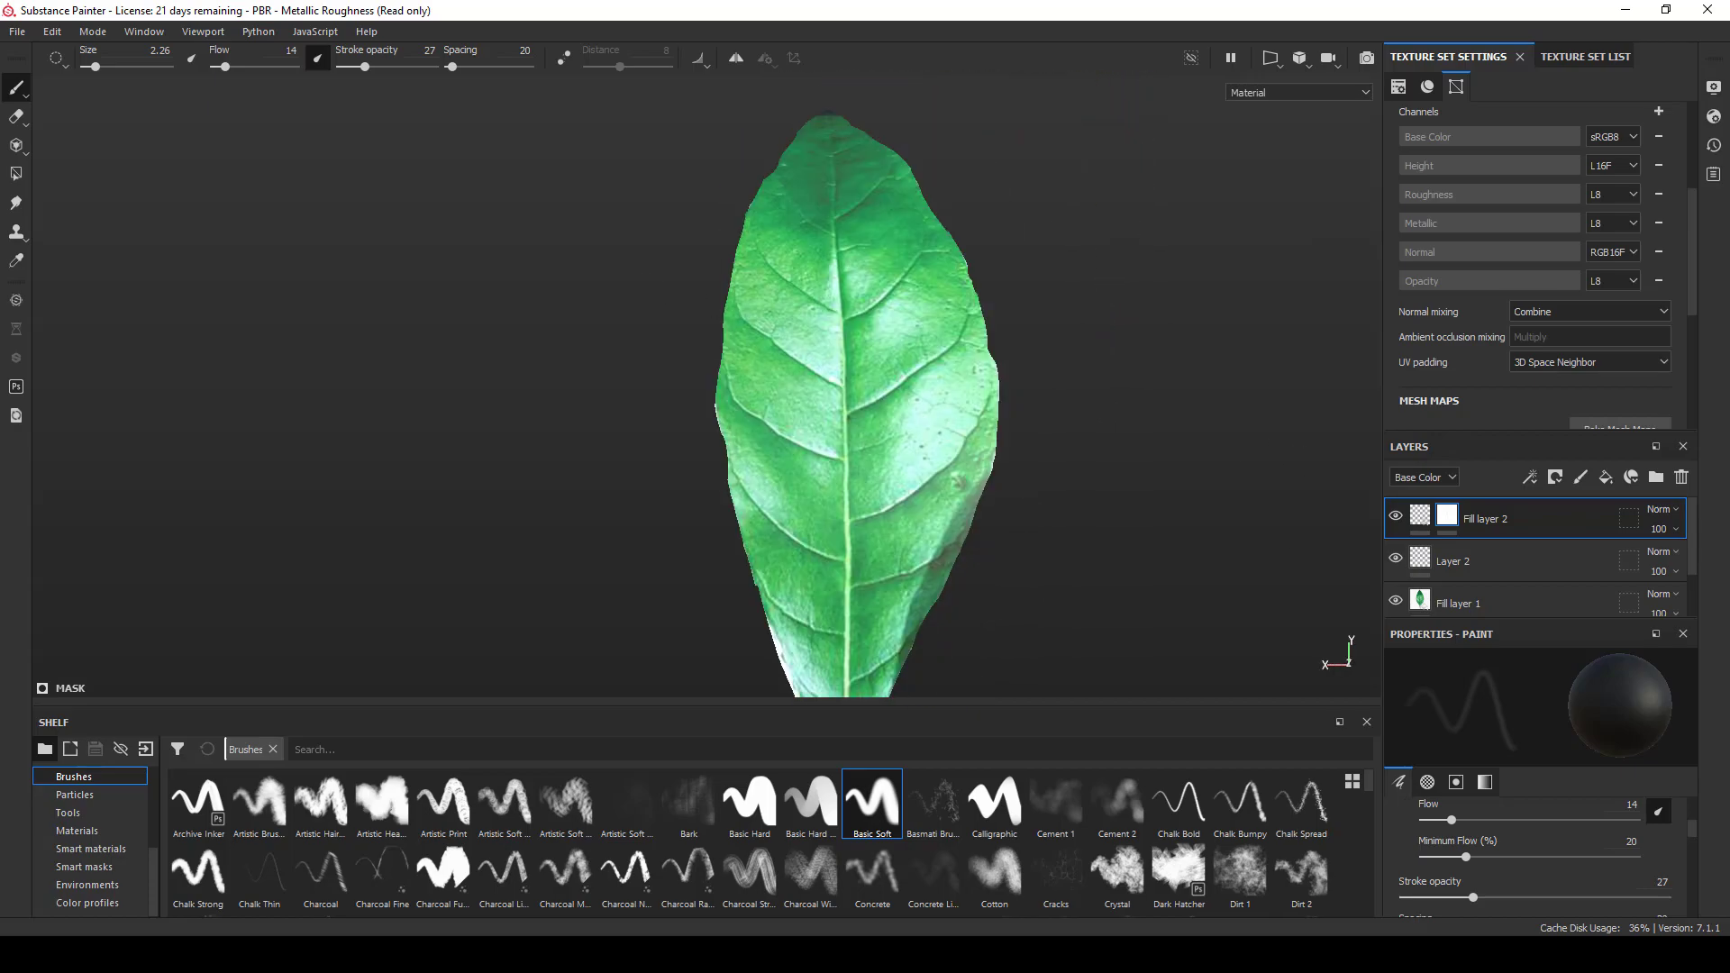
left_click_drag(985, 531, 1006, 561, "alt")
mouse_move(995, 546)
right_mouse_down("shift")
mouse_move(1093, 544)
mouse_move(996, 517)
mouse_move(1019, 530)
right_mouse_up("shift")
left_click_drag(1020, 529, 1101, 546, "alt")
middle_click_drag(1051, 537, 1081, 583, "alt")
mouse_move(1082, 583)
left_mouse_down("alt")
mouse_move(889, 596)
mouse_move(1002, 535)
mouse_move(890, 128)
mouse_move(1201, 370)
mouse_move(1384, 396)
mouse_move(1018, 223)
mouse_move(1278, 282)
mouse_move(1127, 487)
mouse_move(984, 479)
mouse_move(1036, 509)
mouse_move(846, 477)
left_mouse_up("alt")
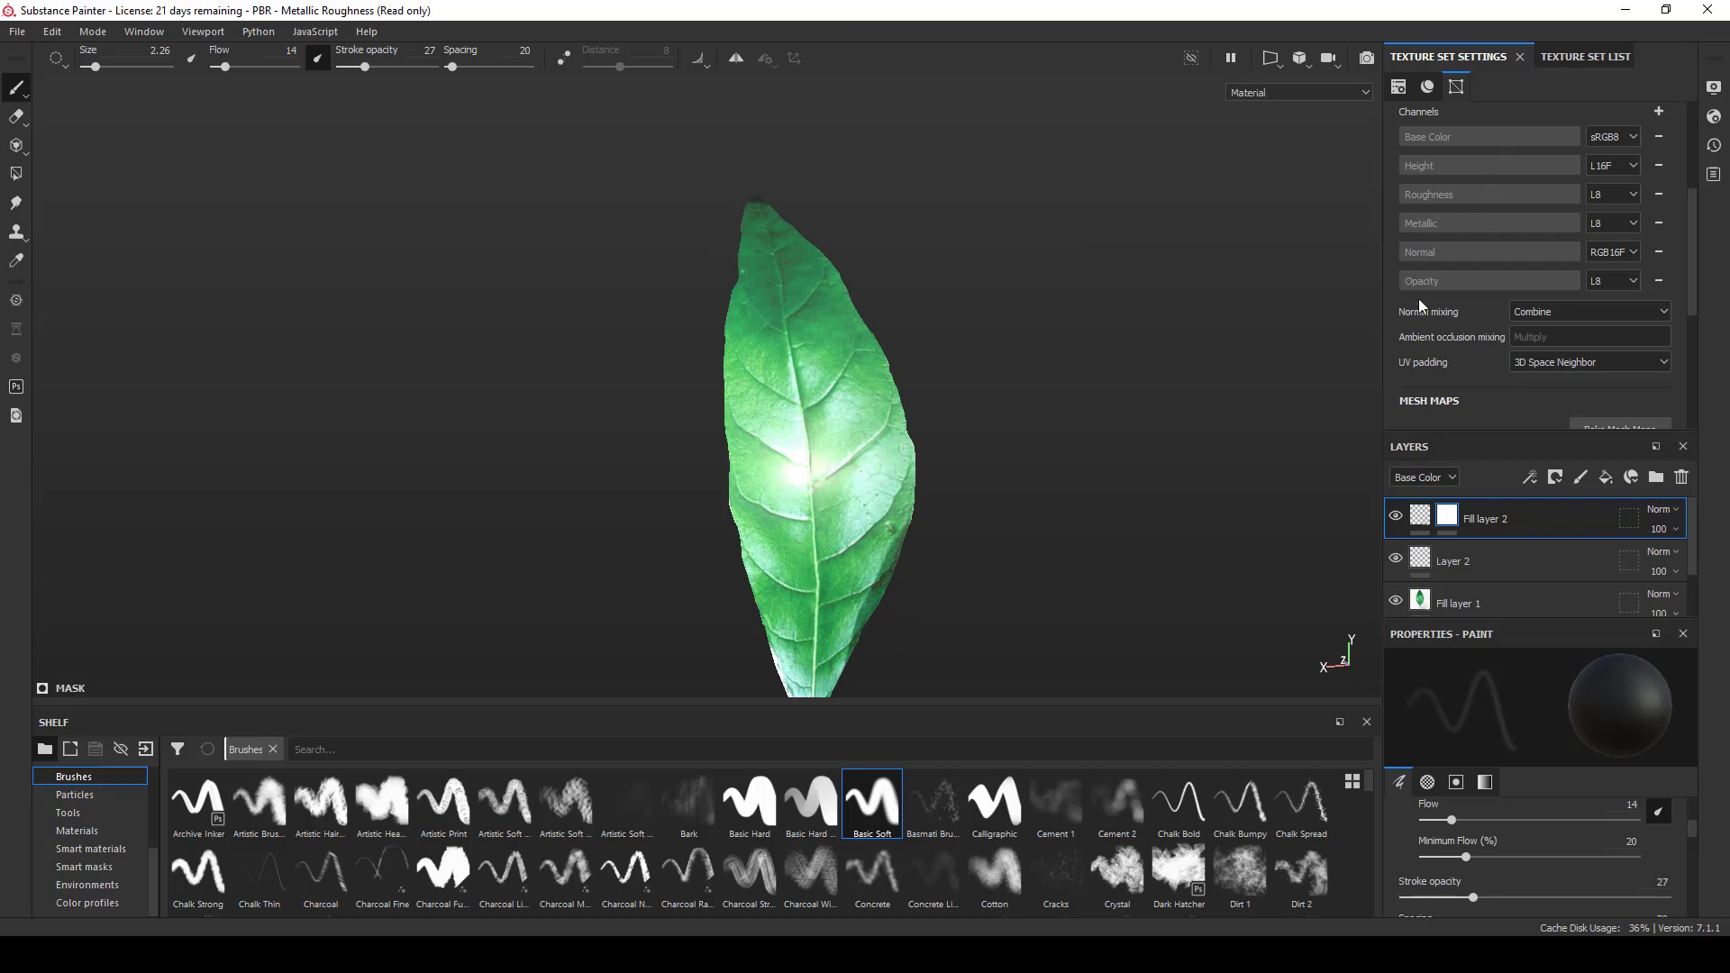
- Start exporting the textures and set the output directory to the Downloads folder
scroll(1464, 281, "up", 3)
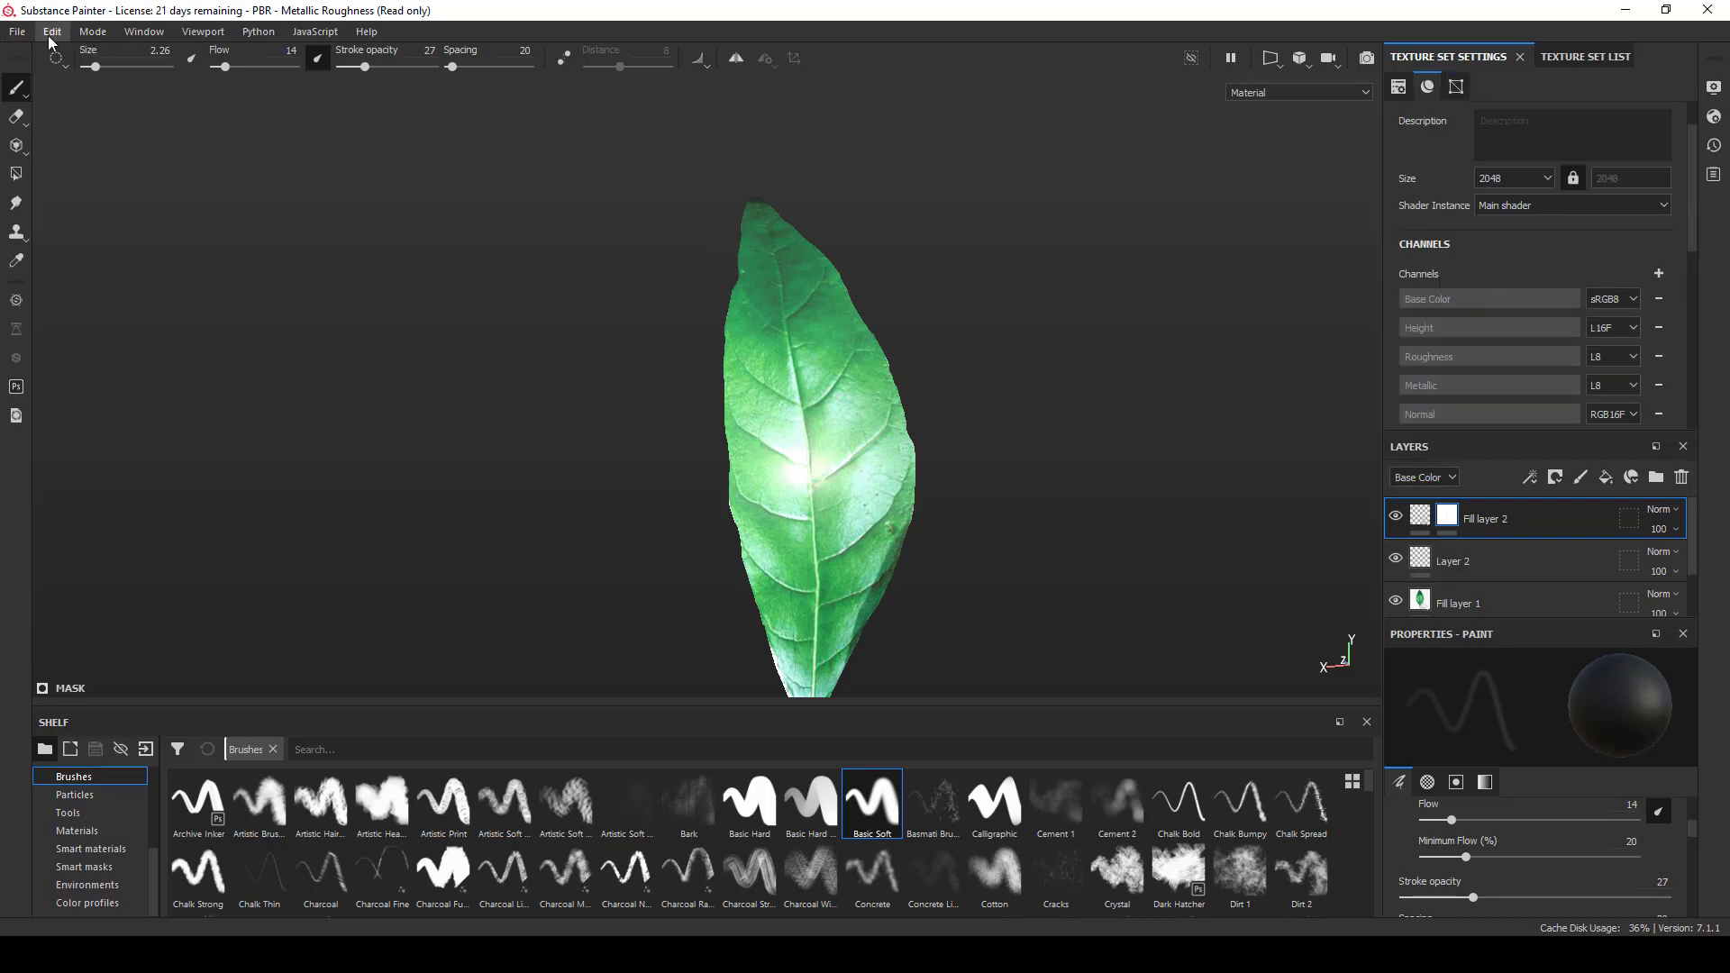
left_click(17, 31)
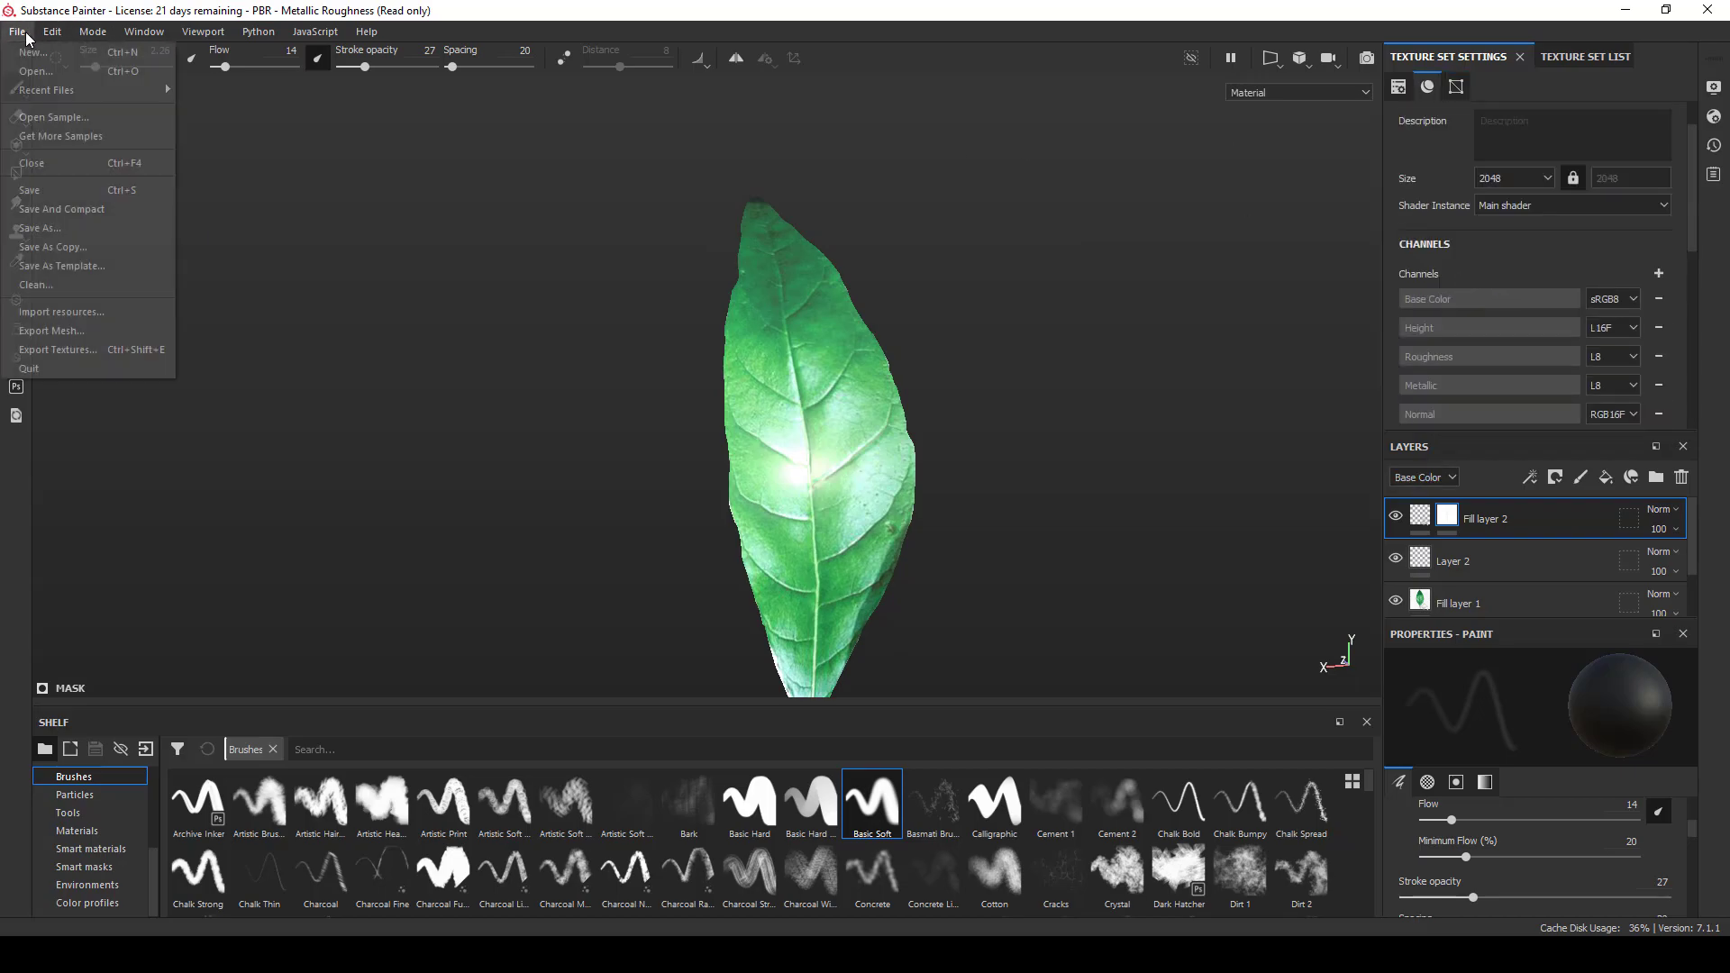
left_click(62, 352)
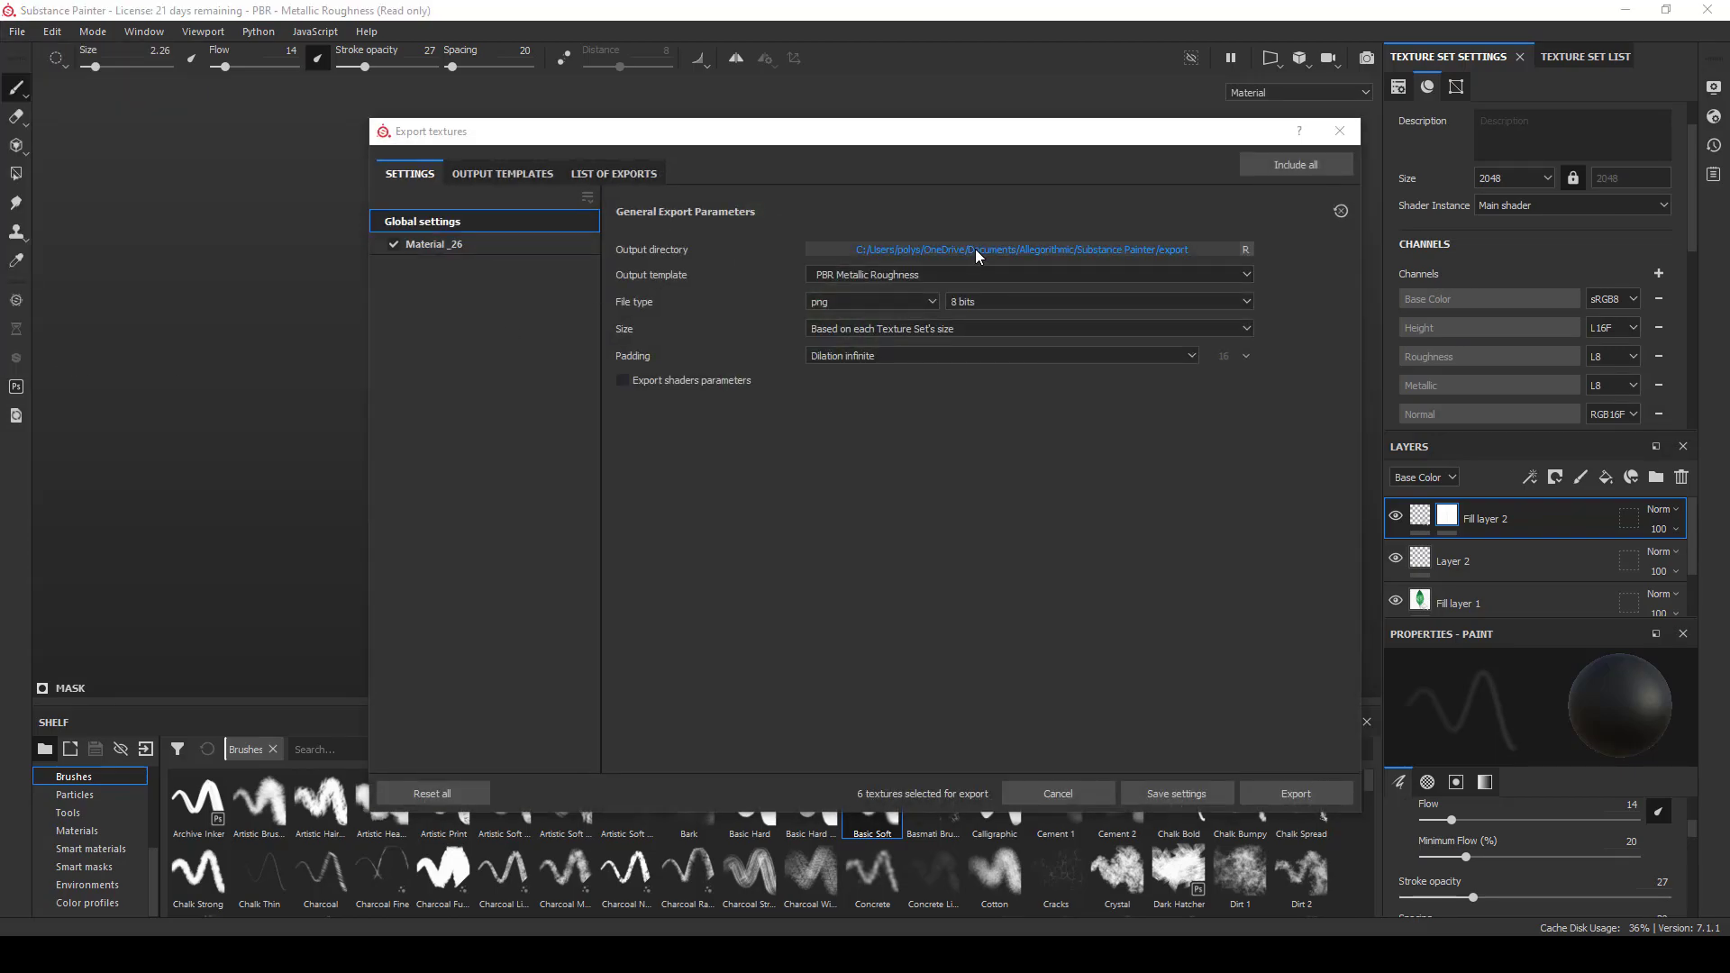
left_click(975, 250)
left_click(471, 420)
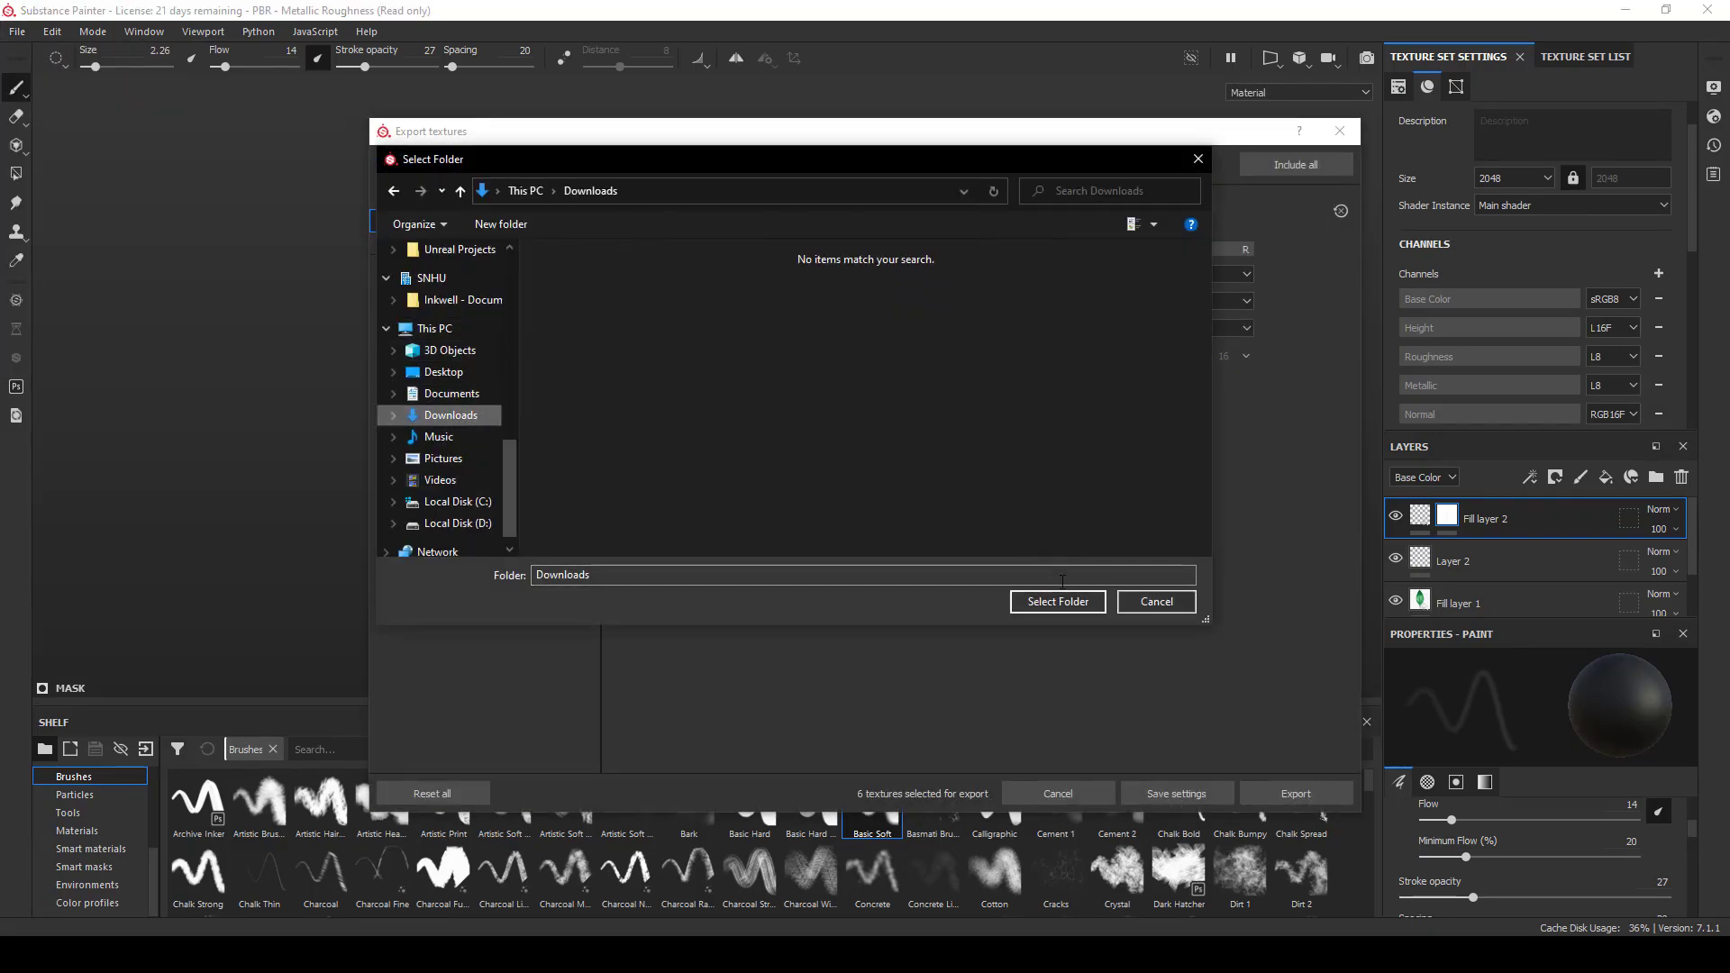
left_click(1058, 601)
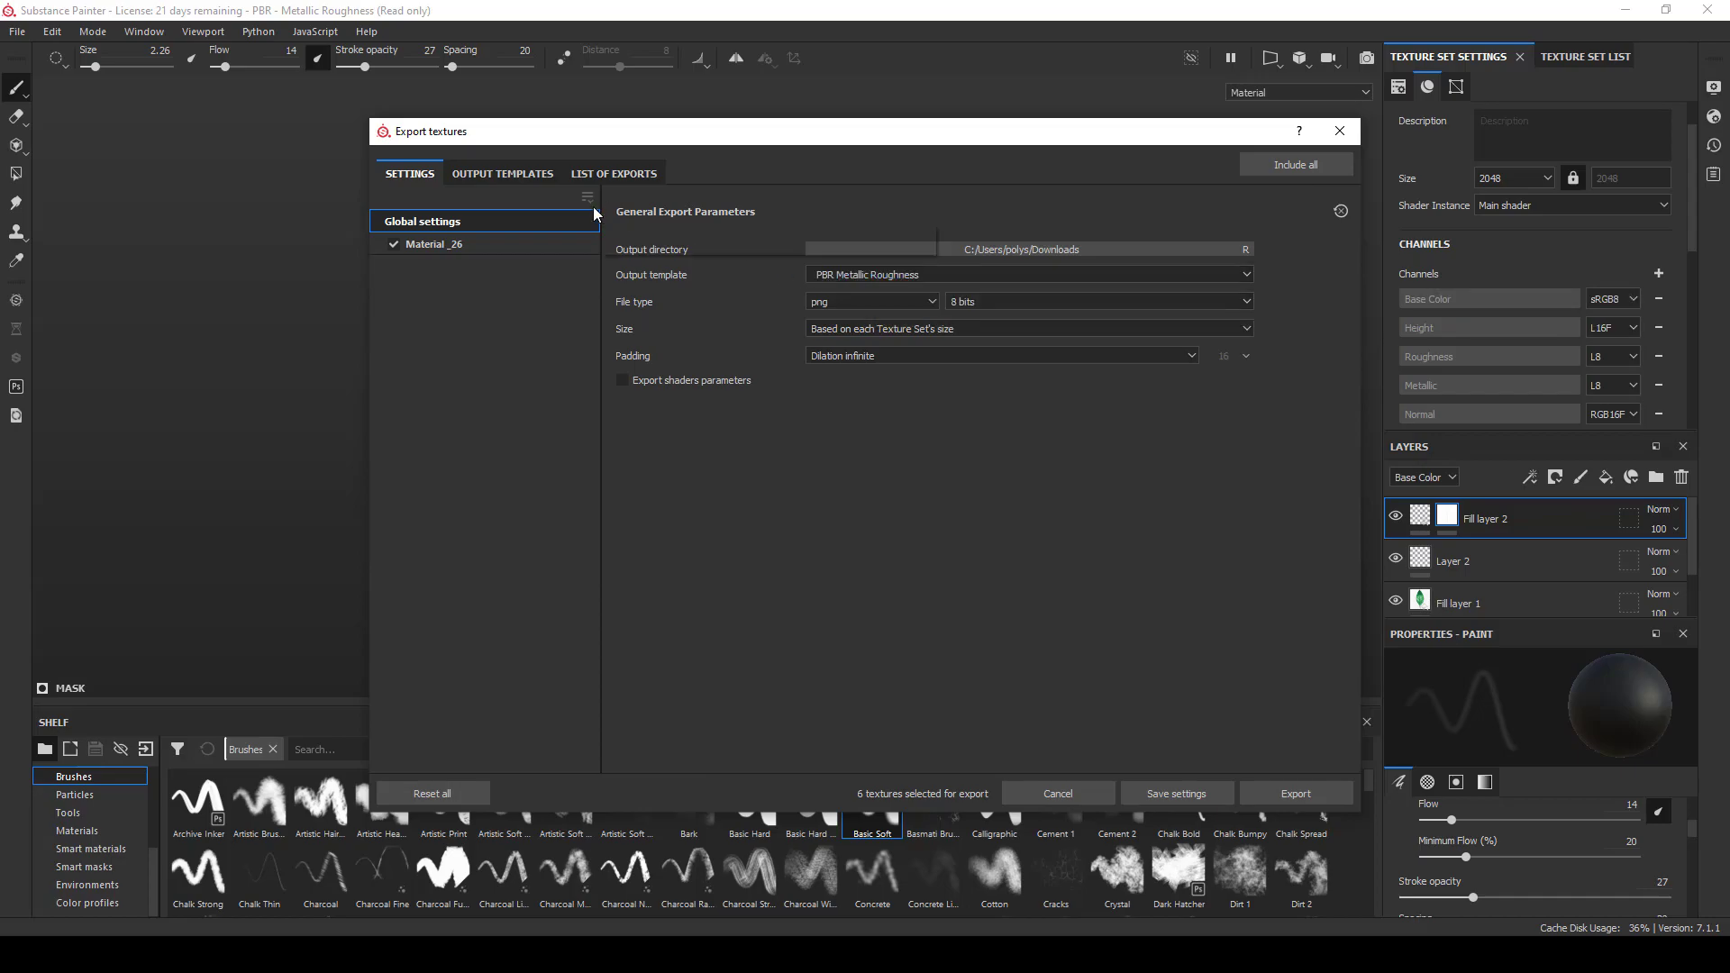
- Set the output template to Document channels + Normal + AO (With Alpha) and export the leaf textures
left_click(617, 174)
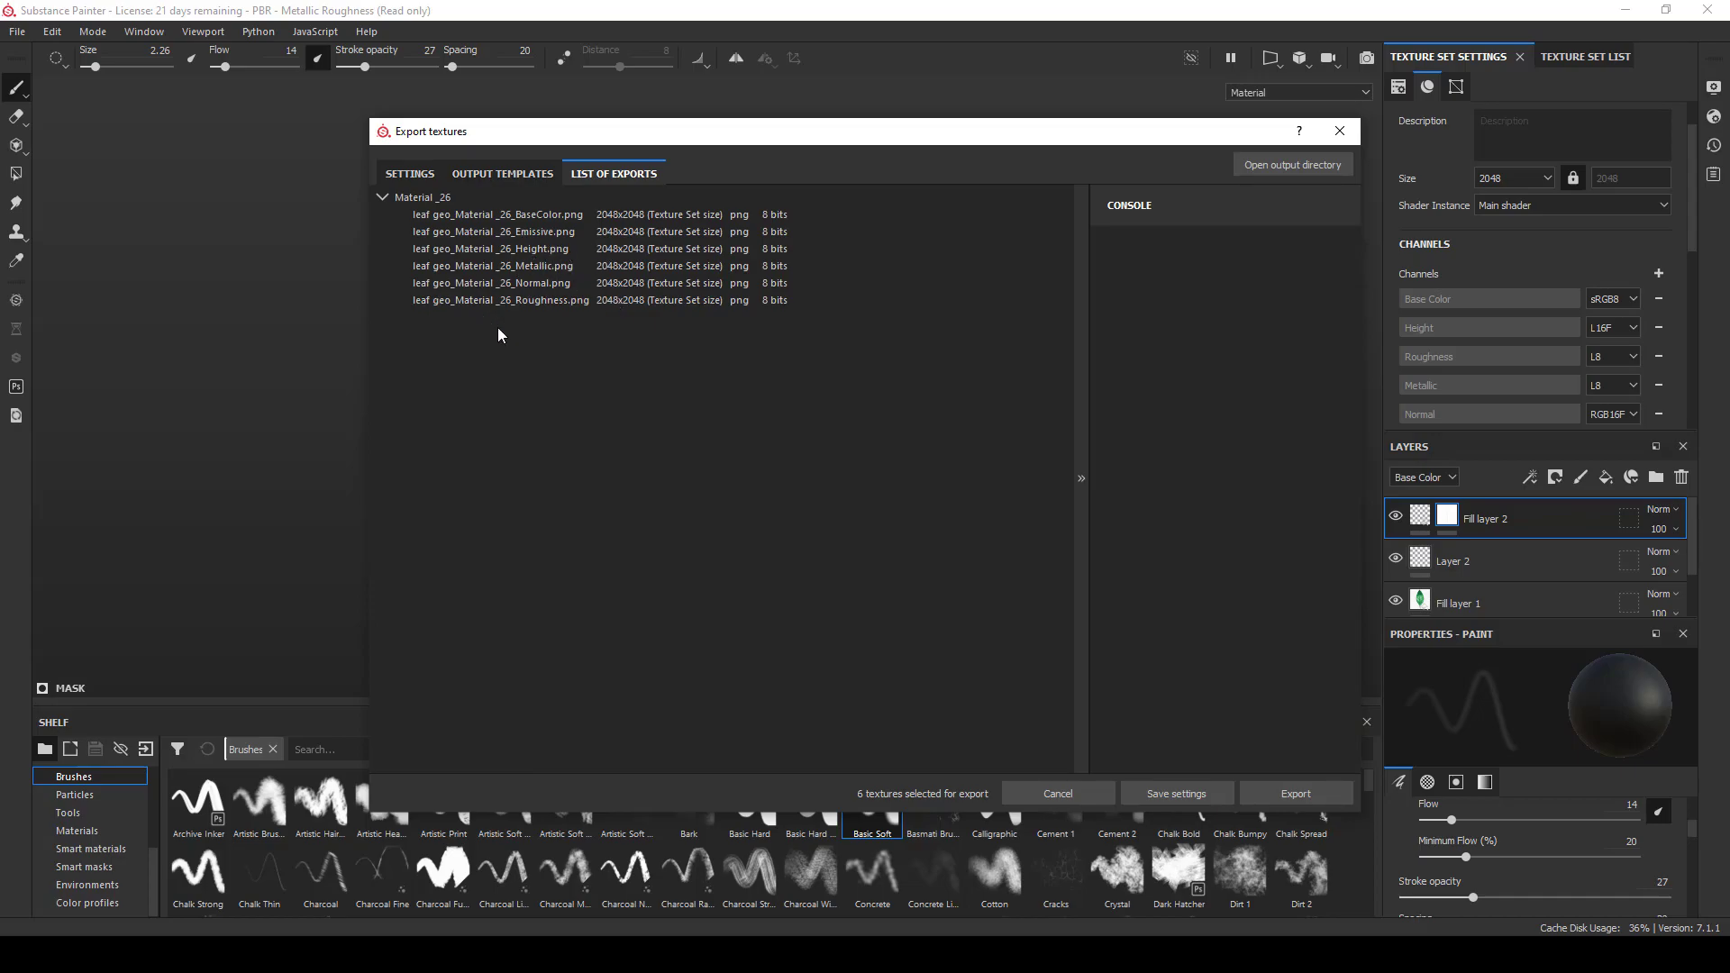
left_click(492, 181)
left_click(428, 180)
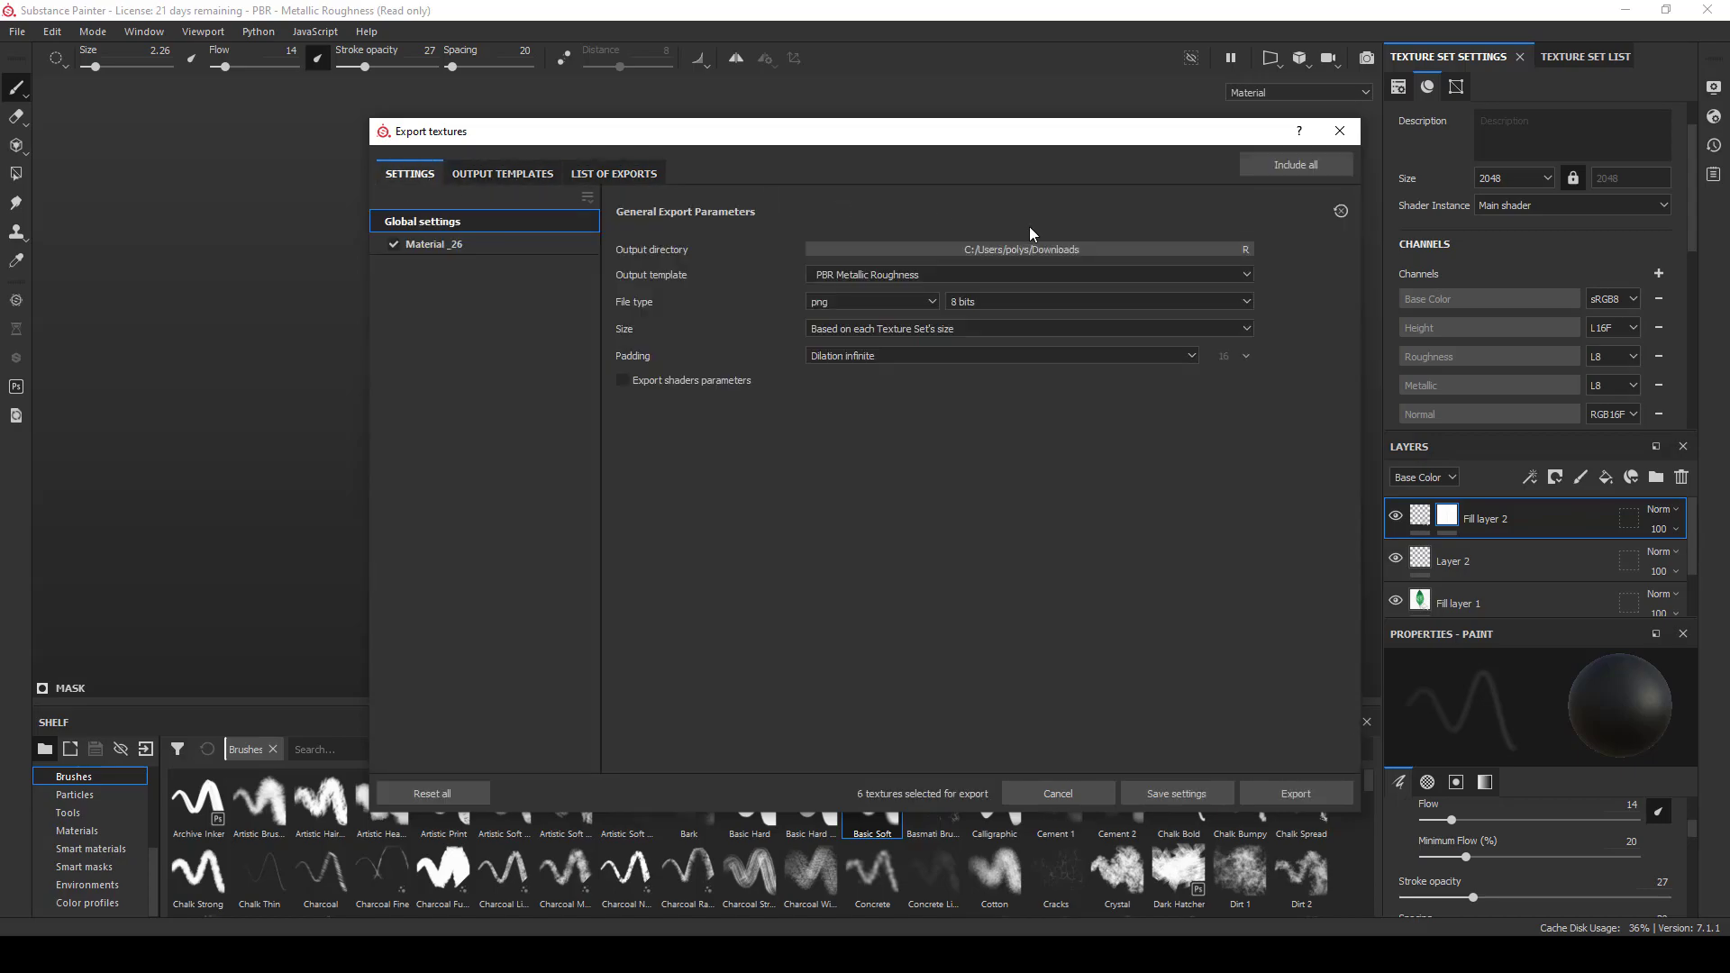
left_click(905, 274)
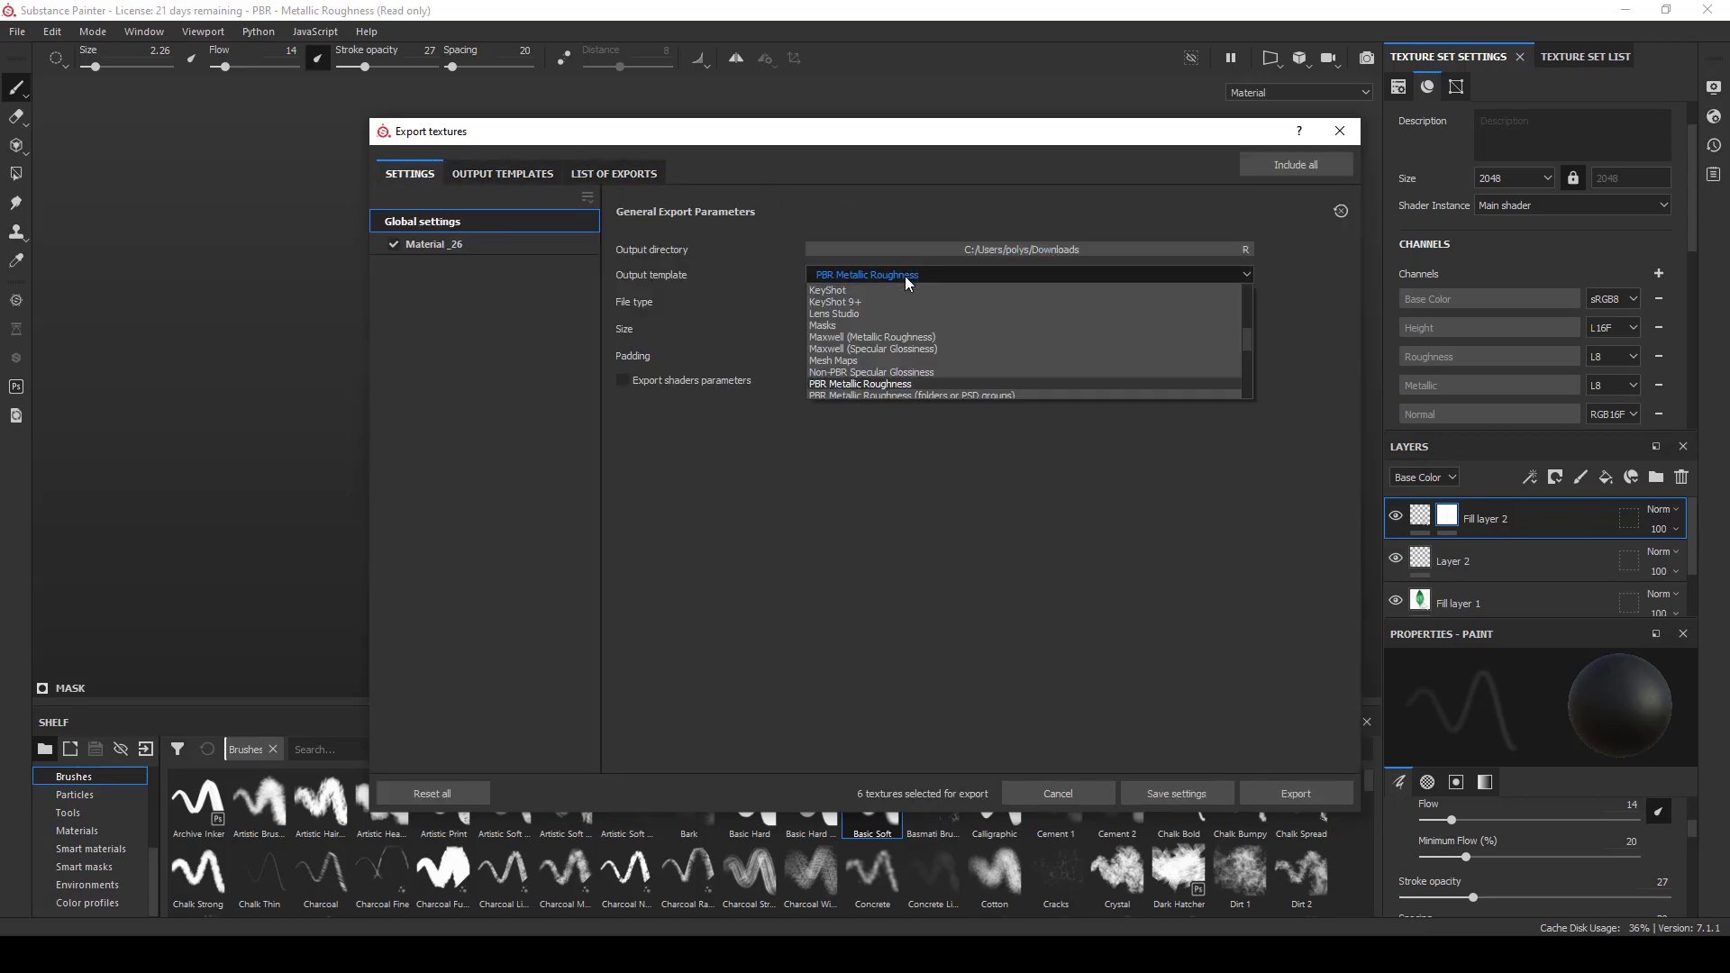
scroll(906, 342, "down", 2)
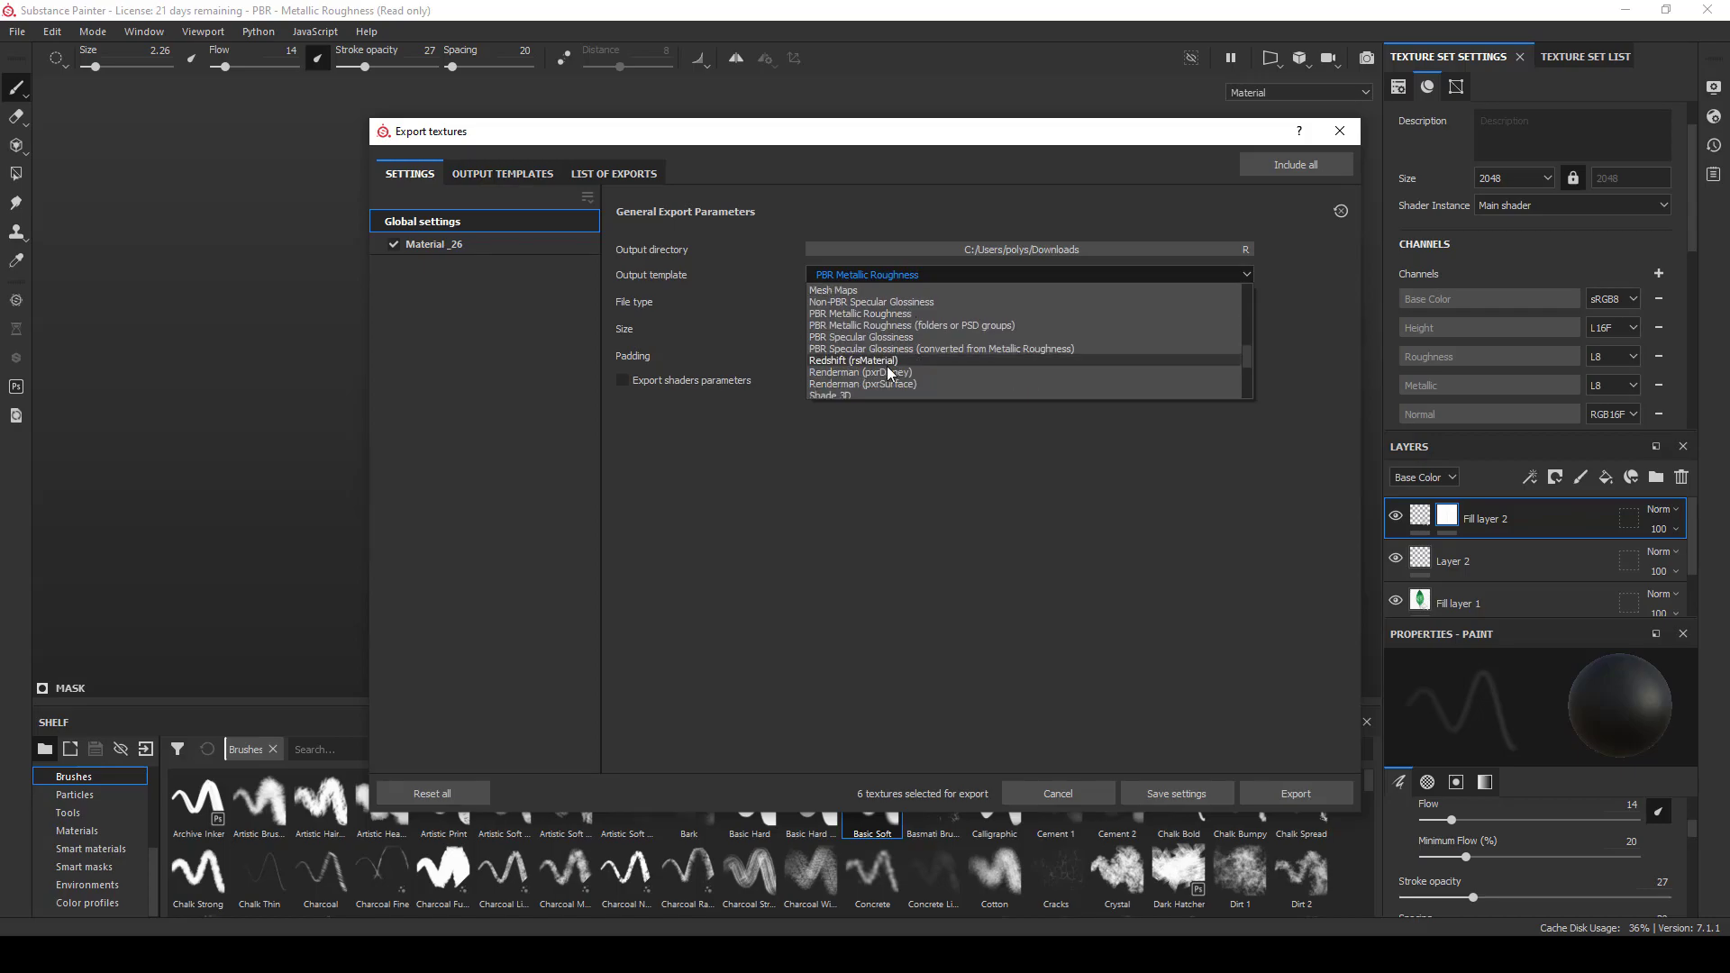
scroll(888, 371, "down", 2)
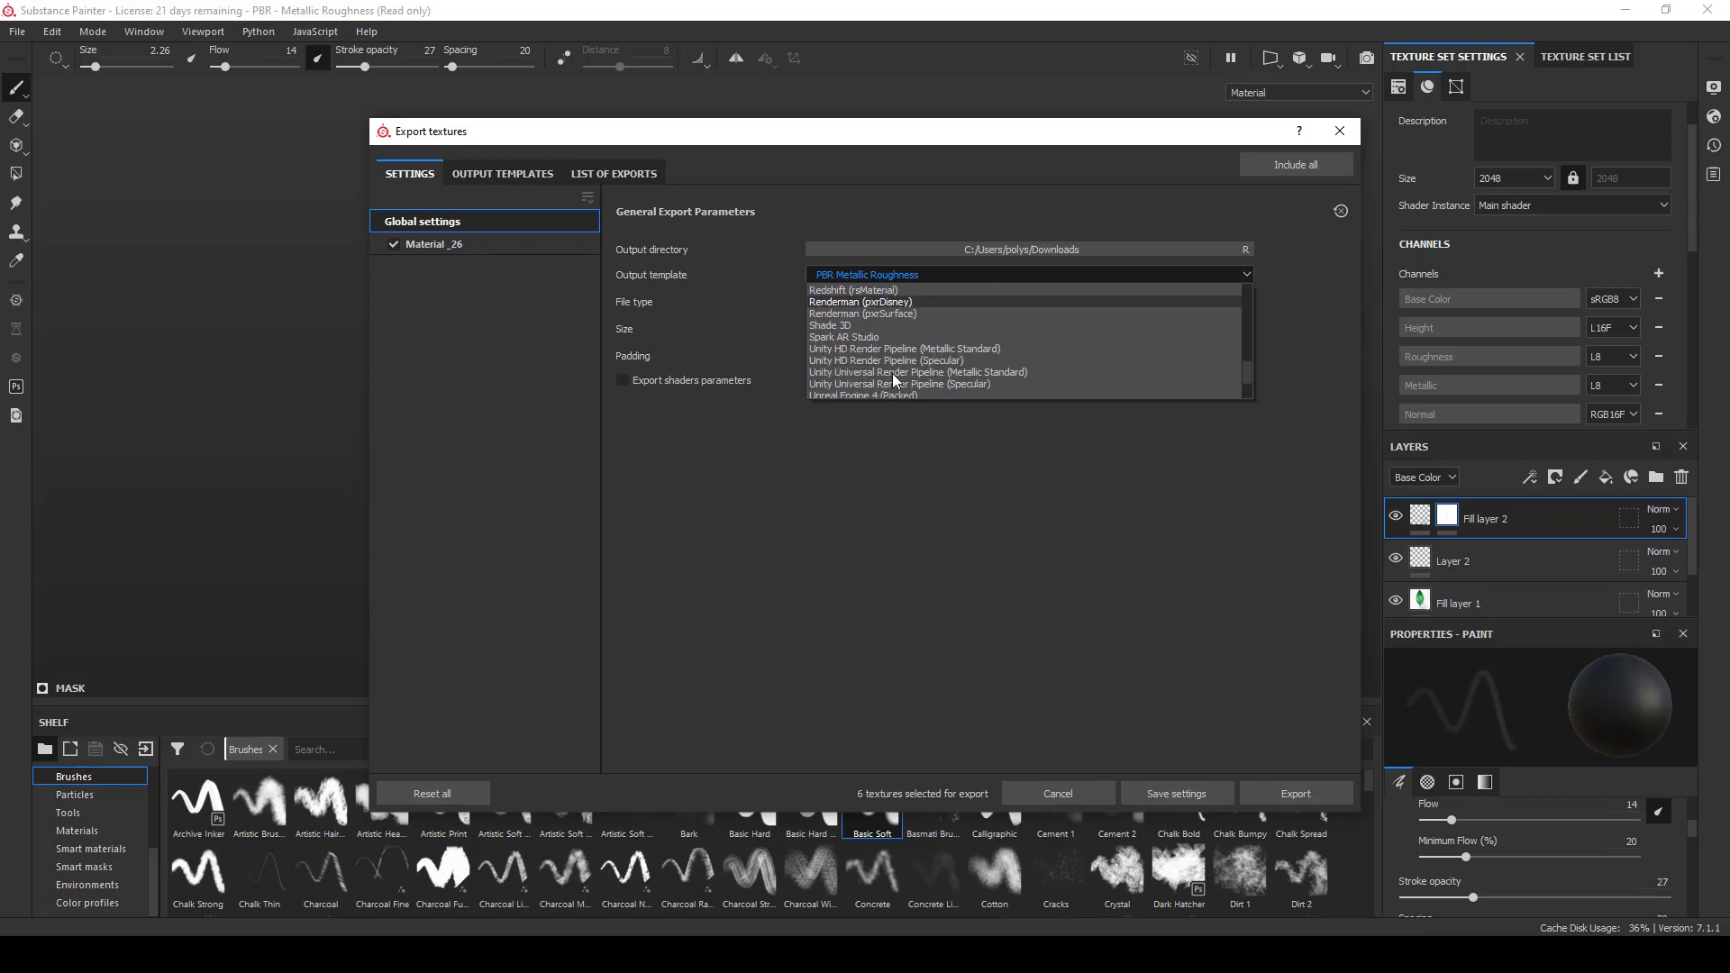
scroll(907, 367, "down", 2)
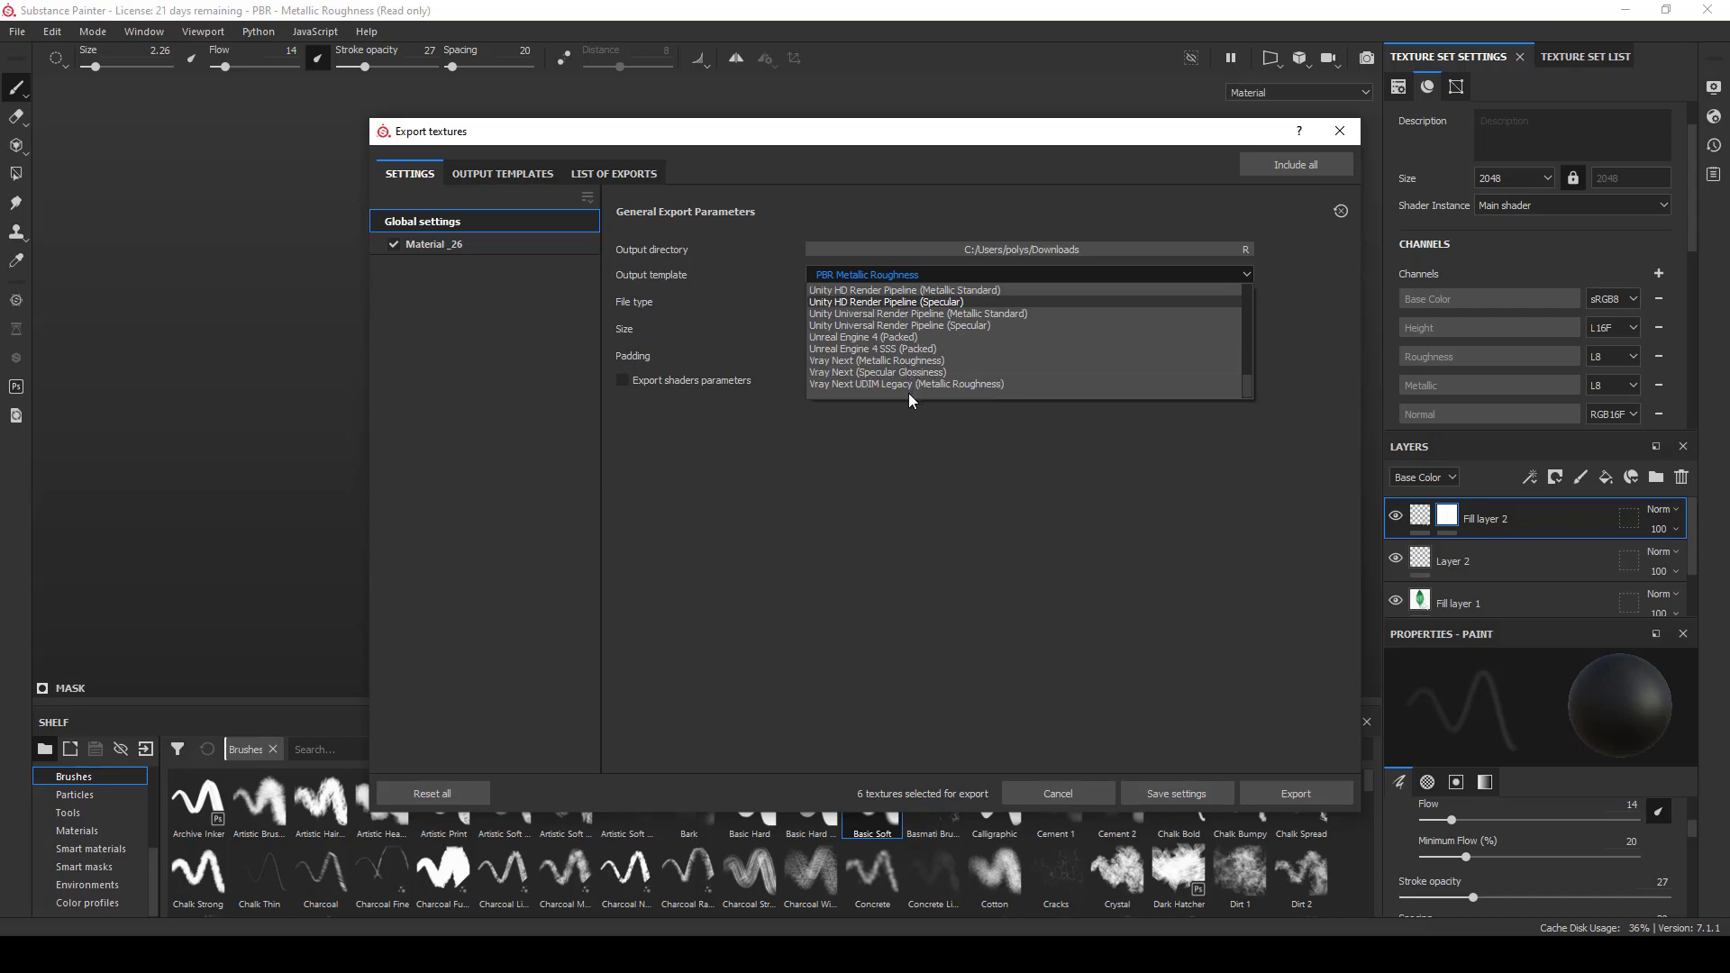
scroll(936, 362, "up", 1)
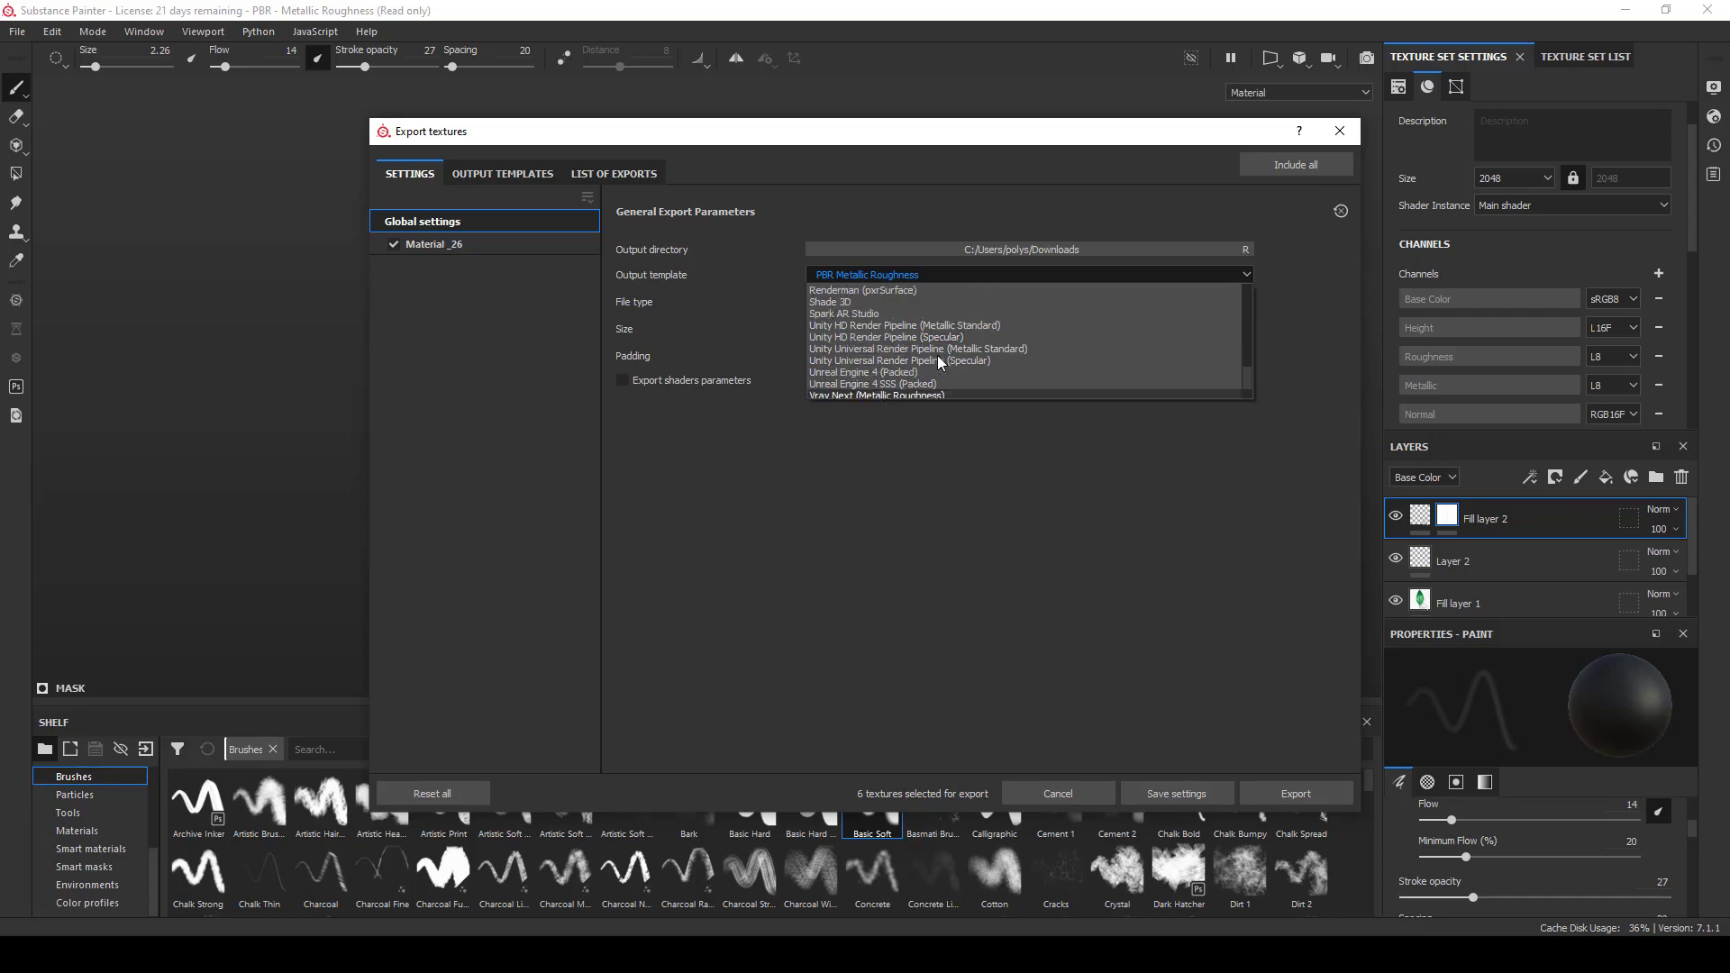
scroll(908, 370, "up", 3)
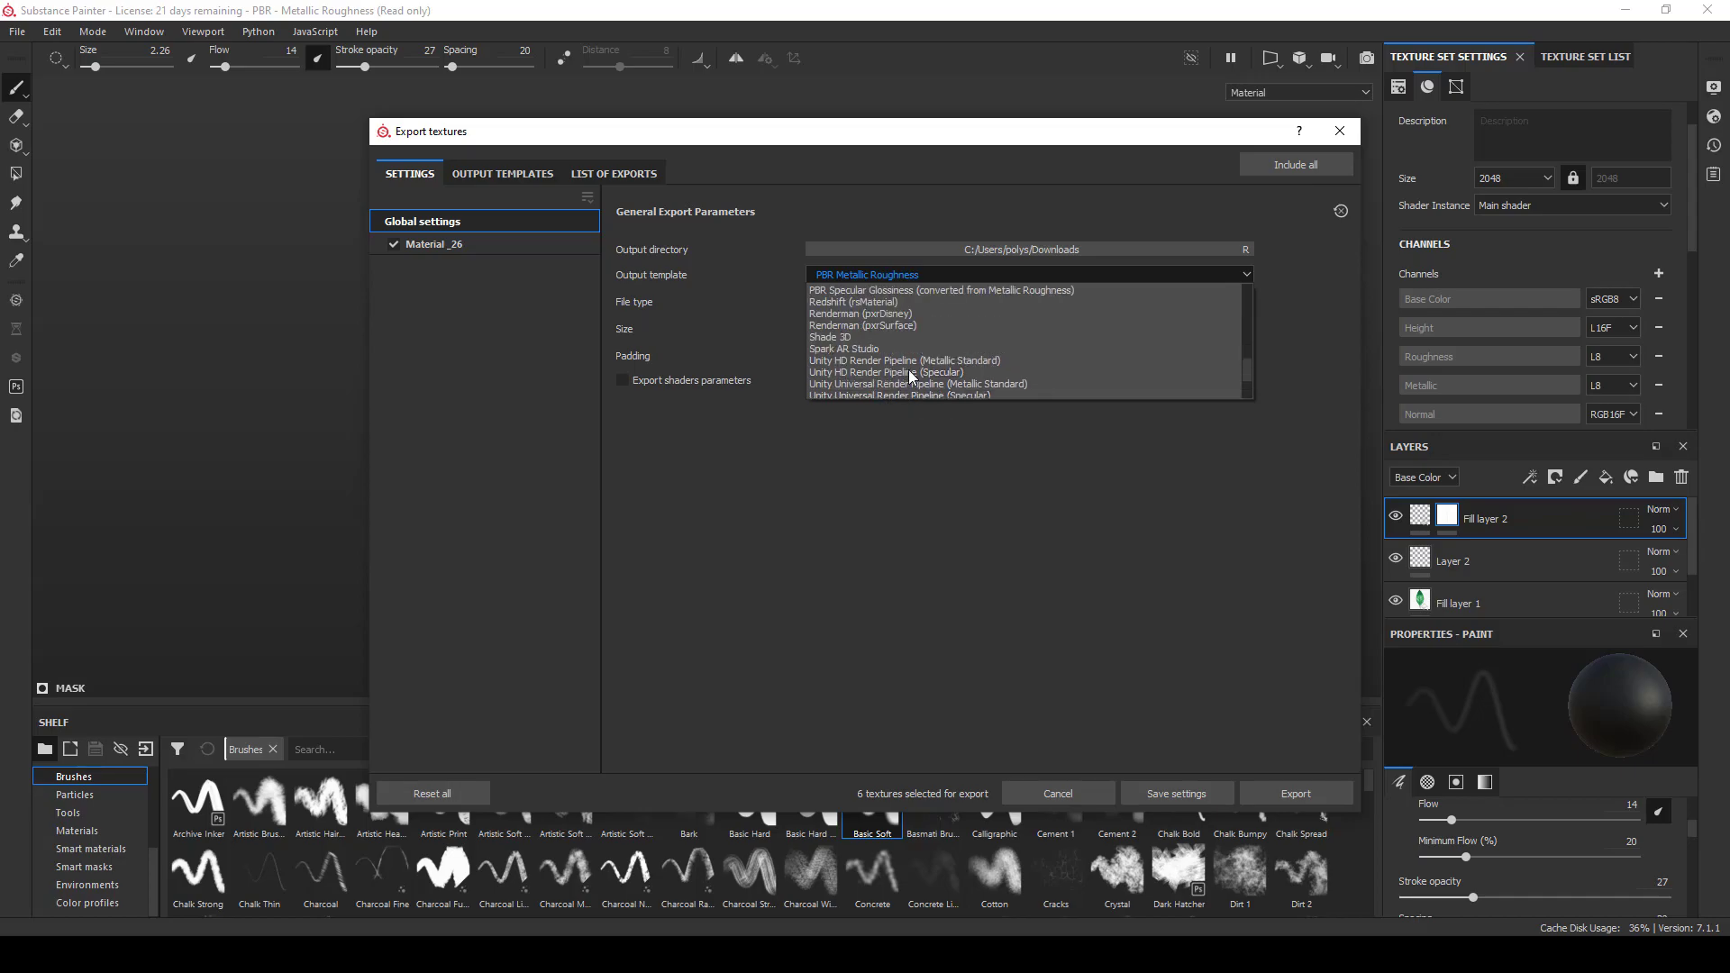
scroll(903, 369, "up", 5)
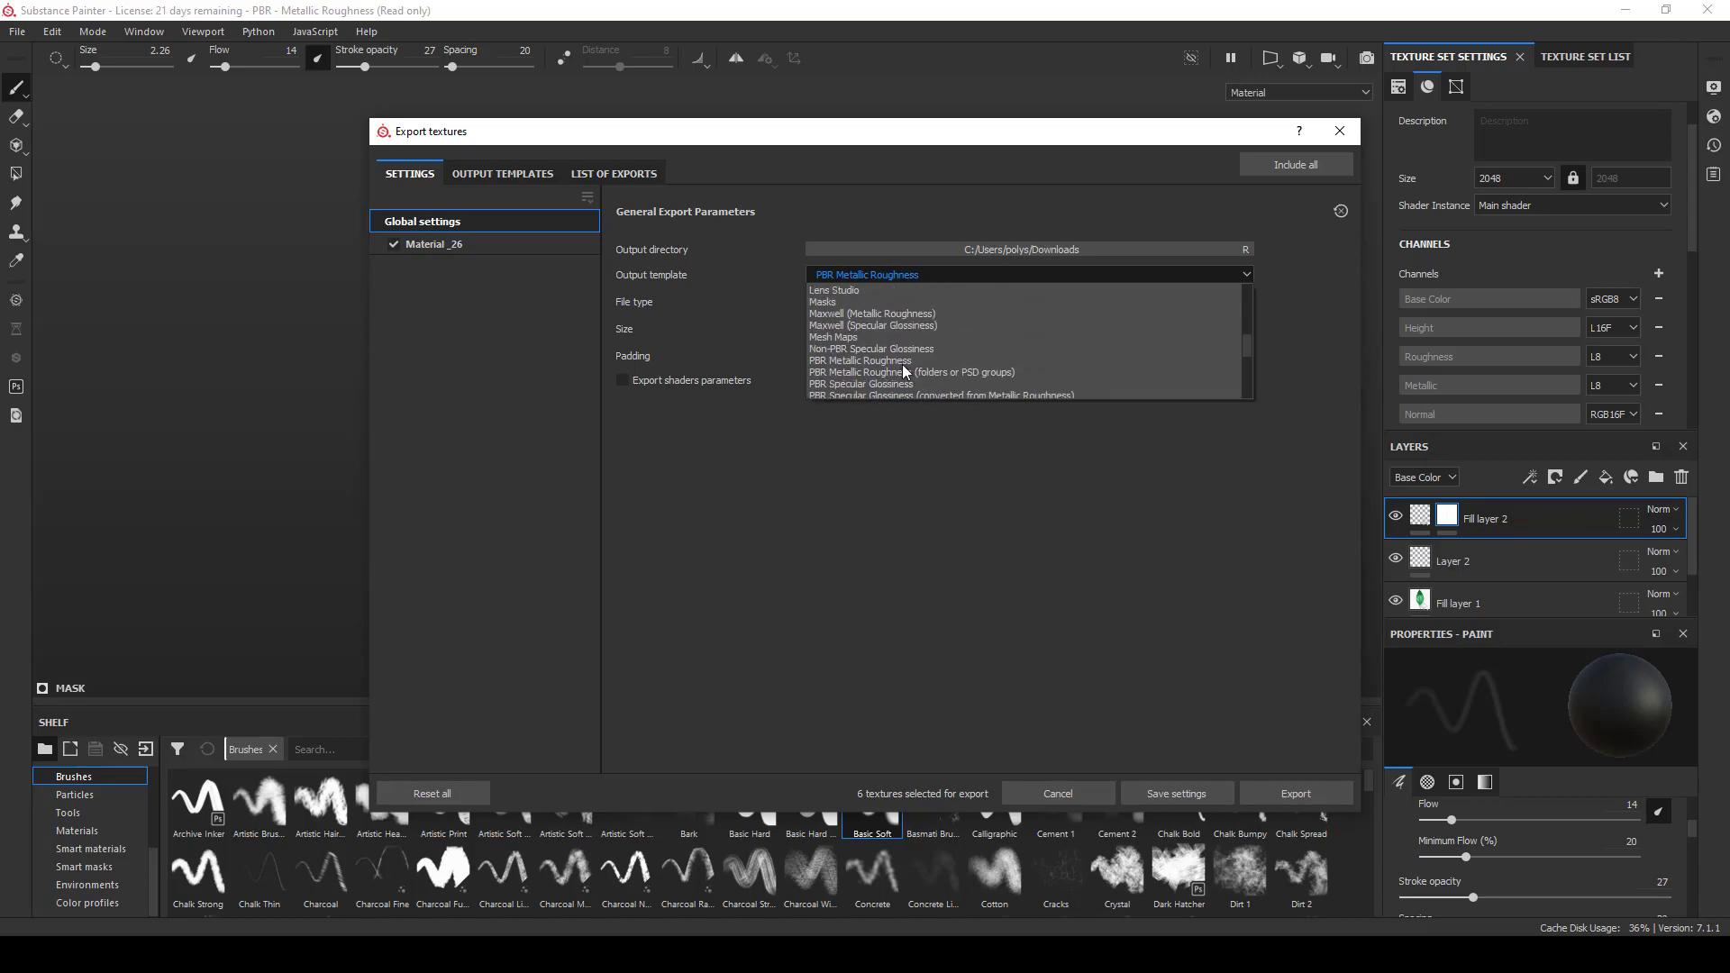
scroll(901, 364, "up", 2)
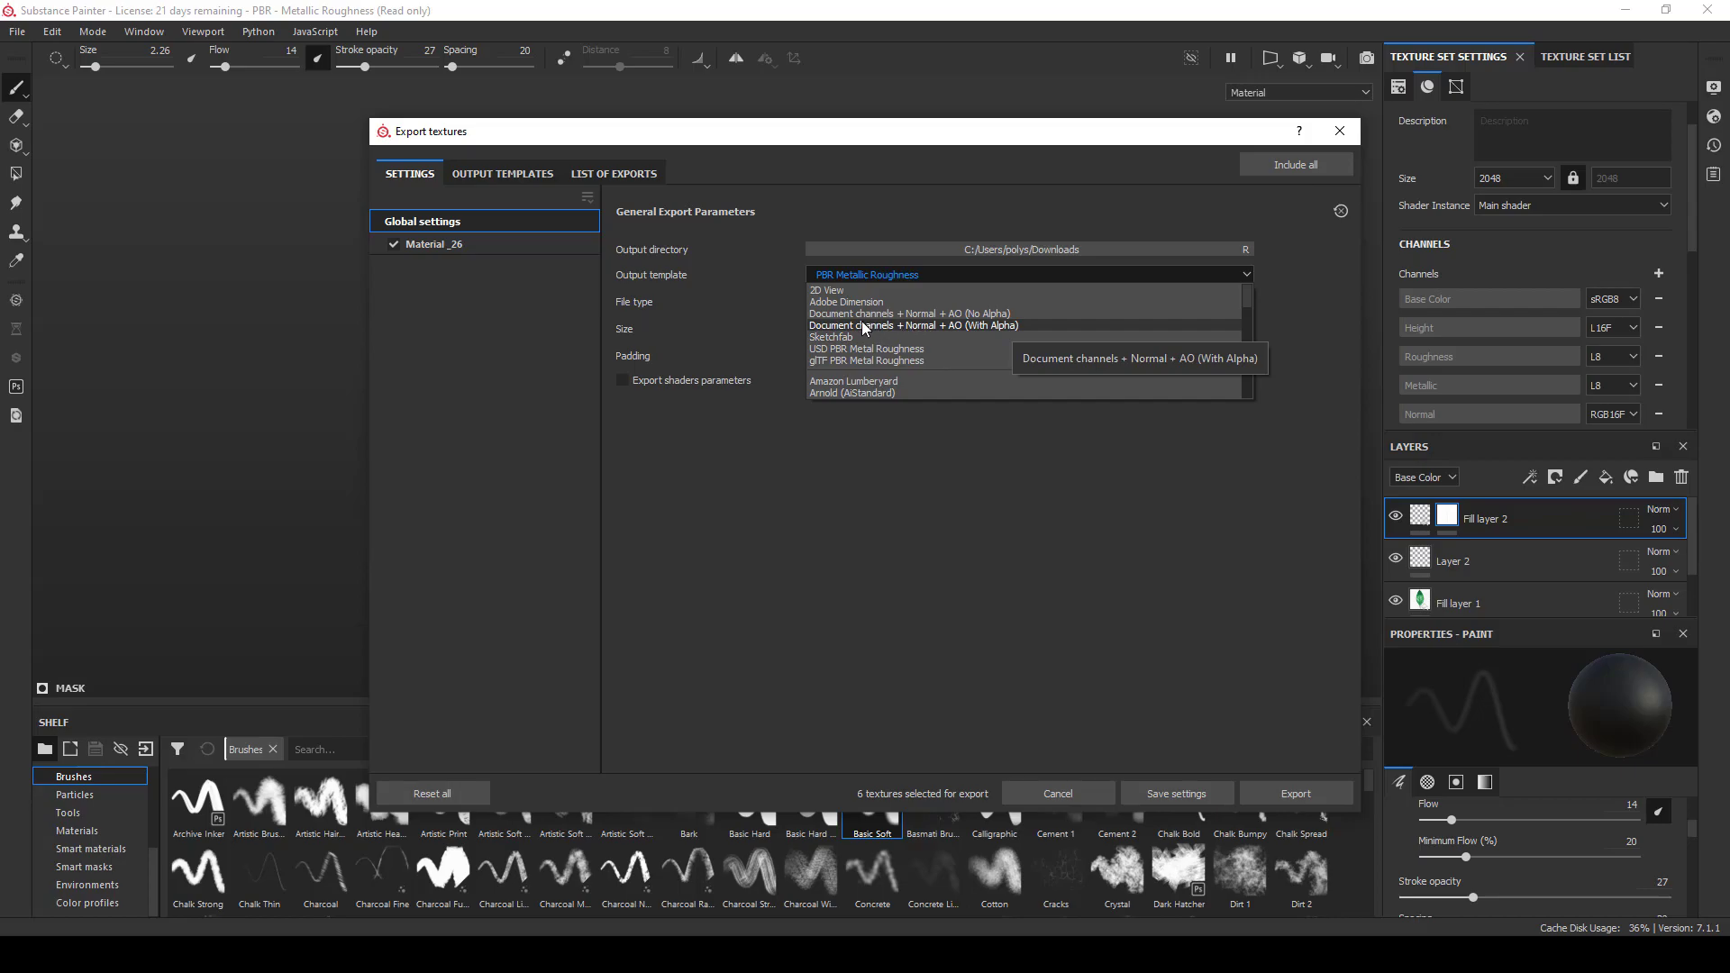
scroll(892, 311, "down", 3)
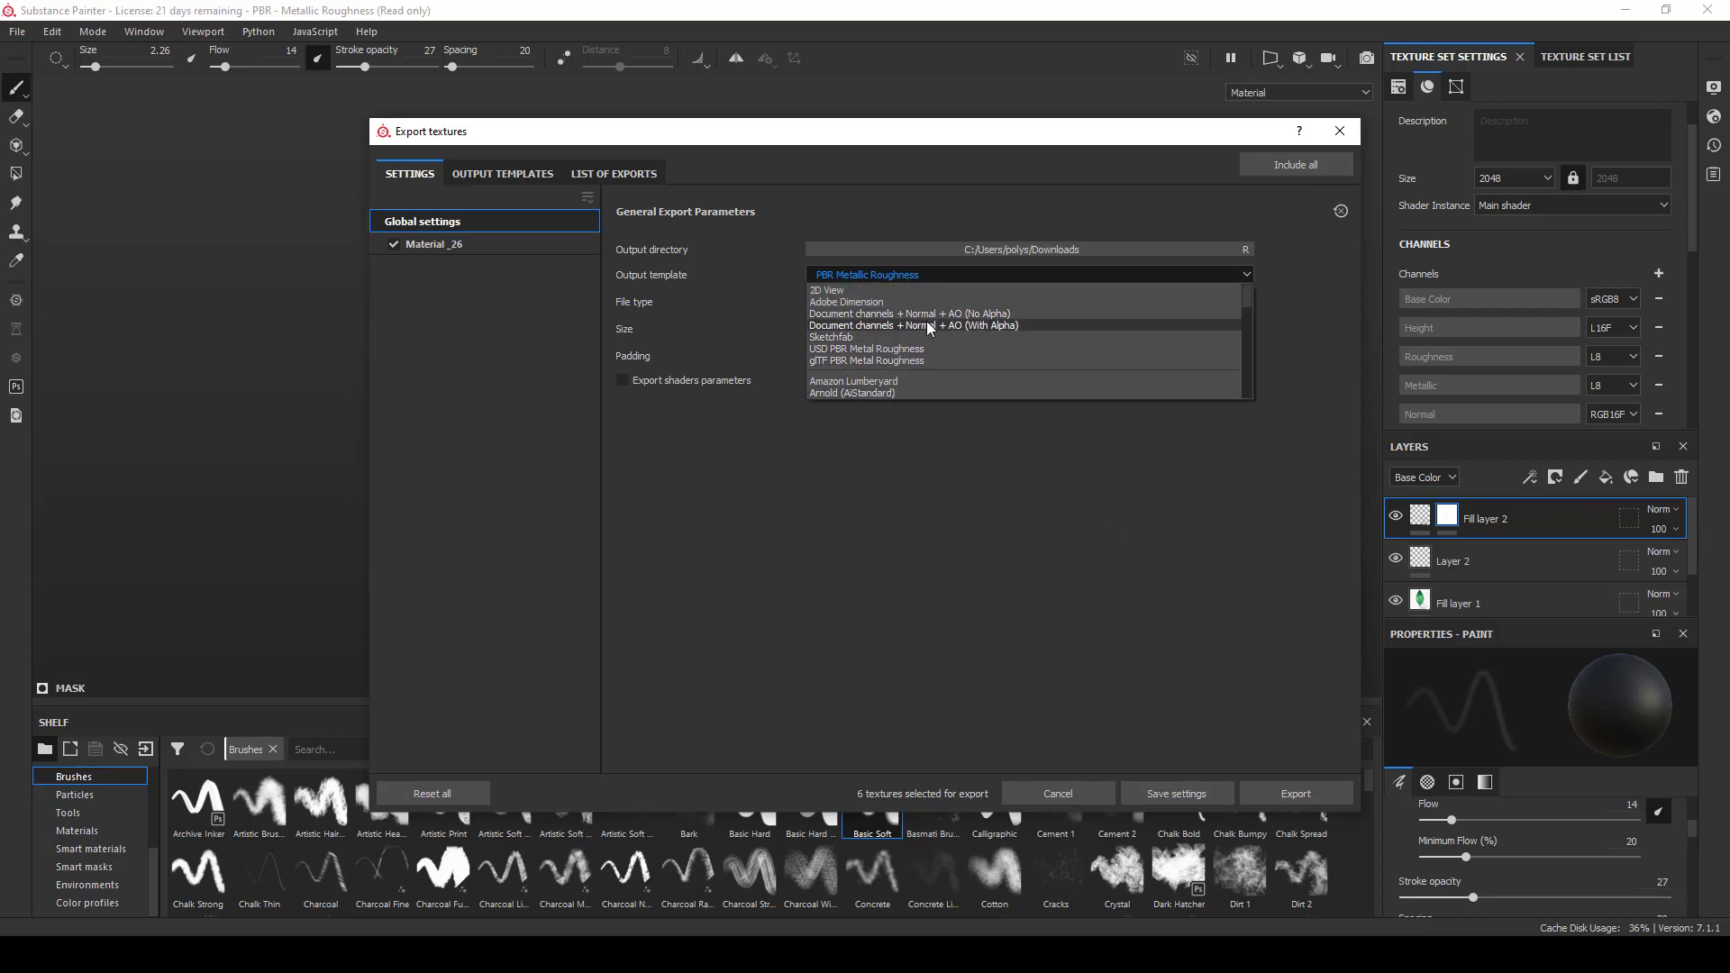
left_click(926, 322)
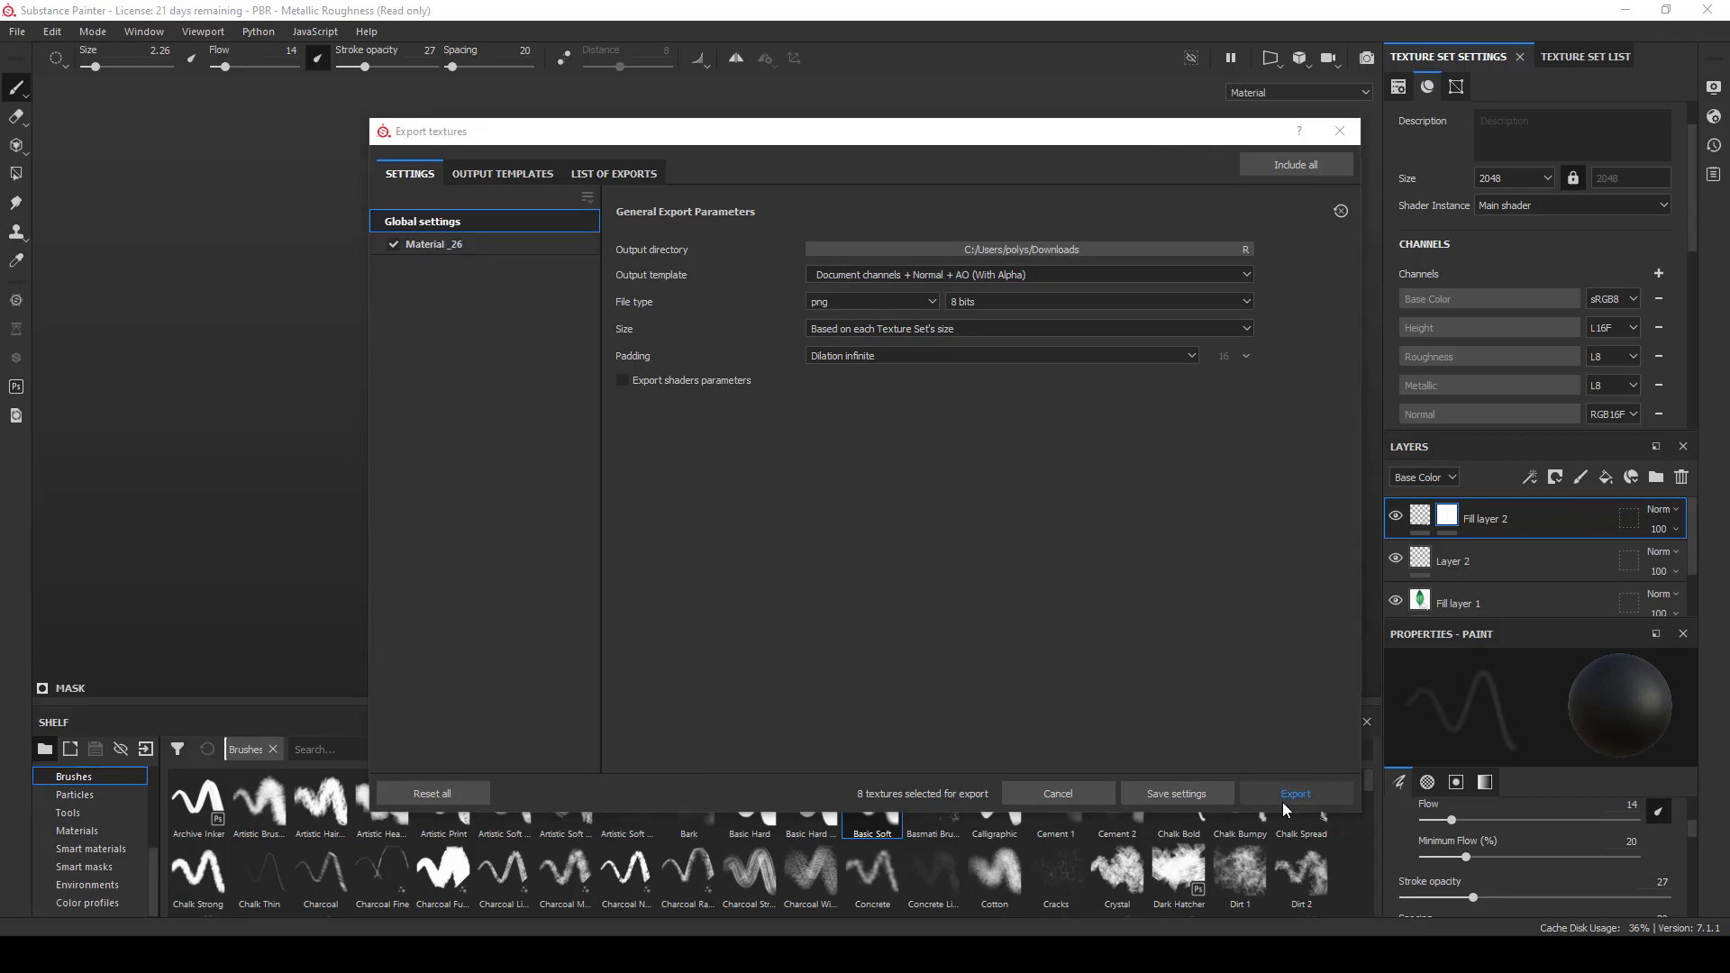
left_click(1317, 791)
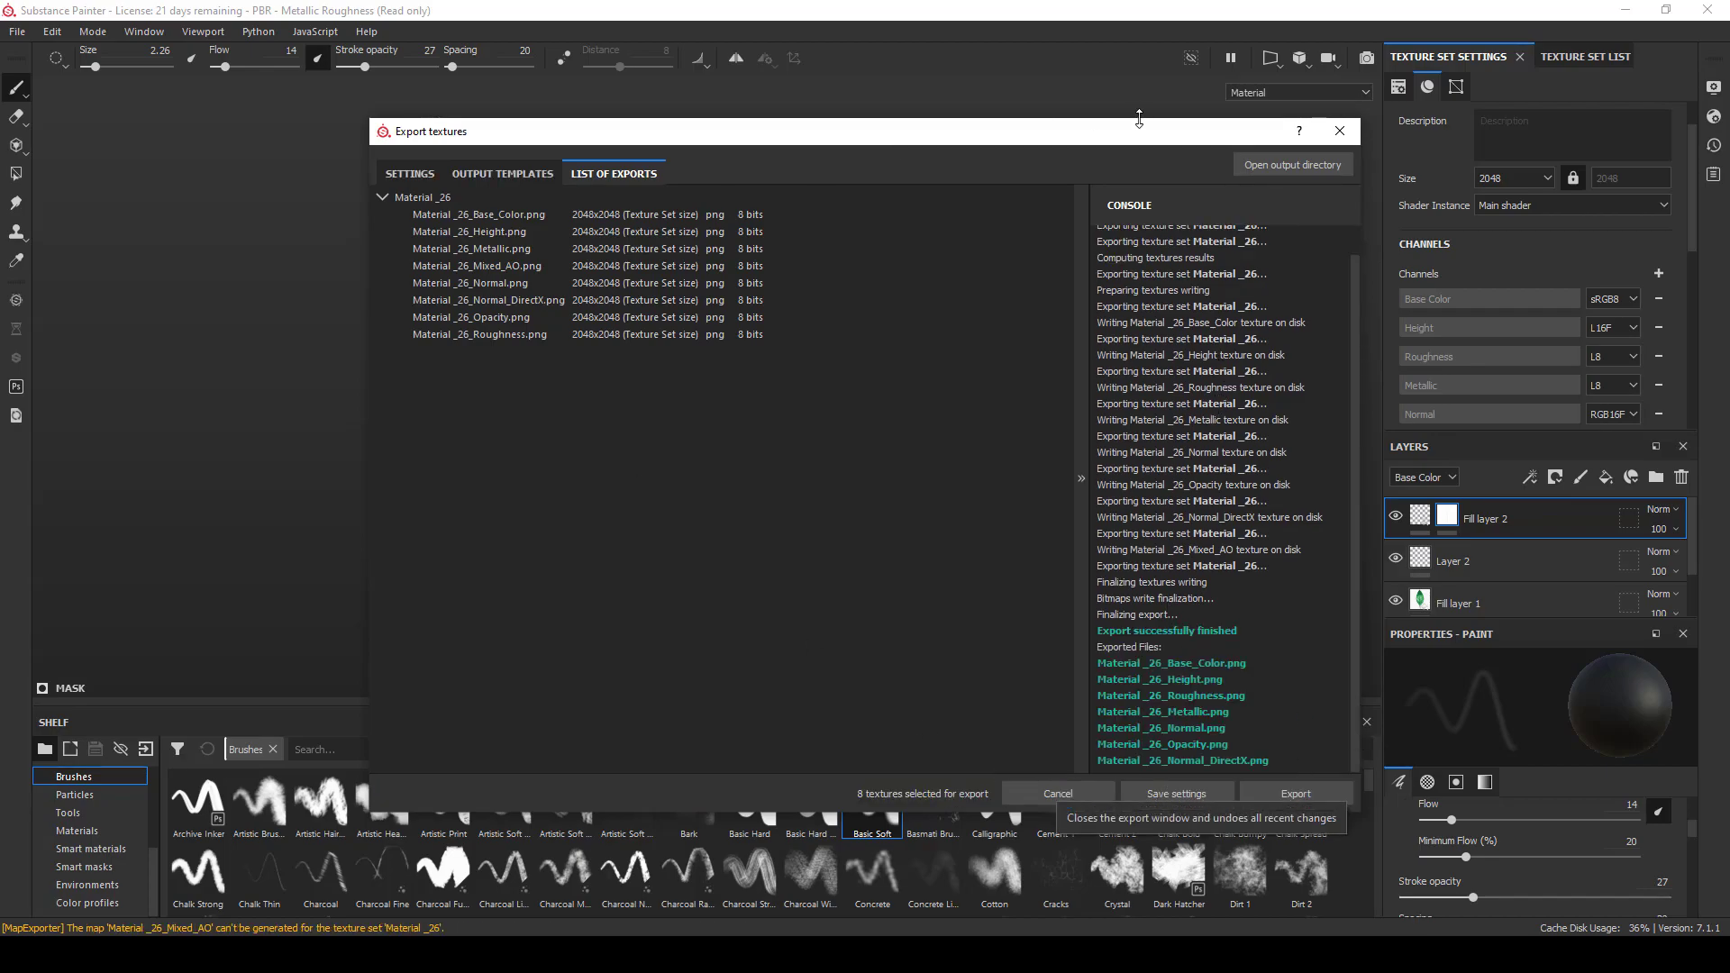
left_click(1340, 132)
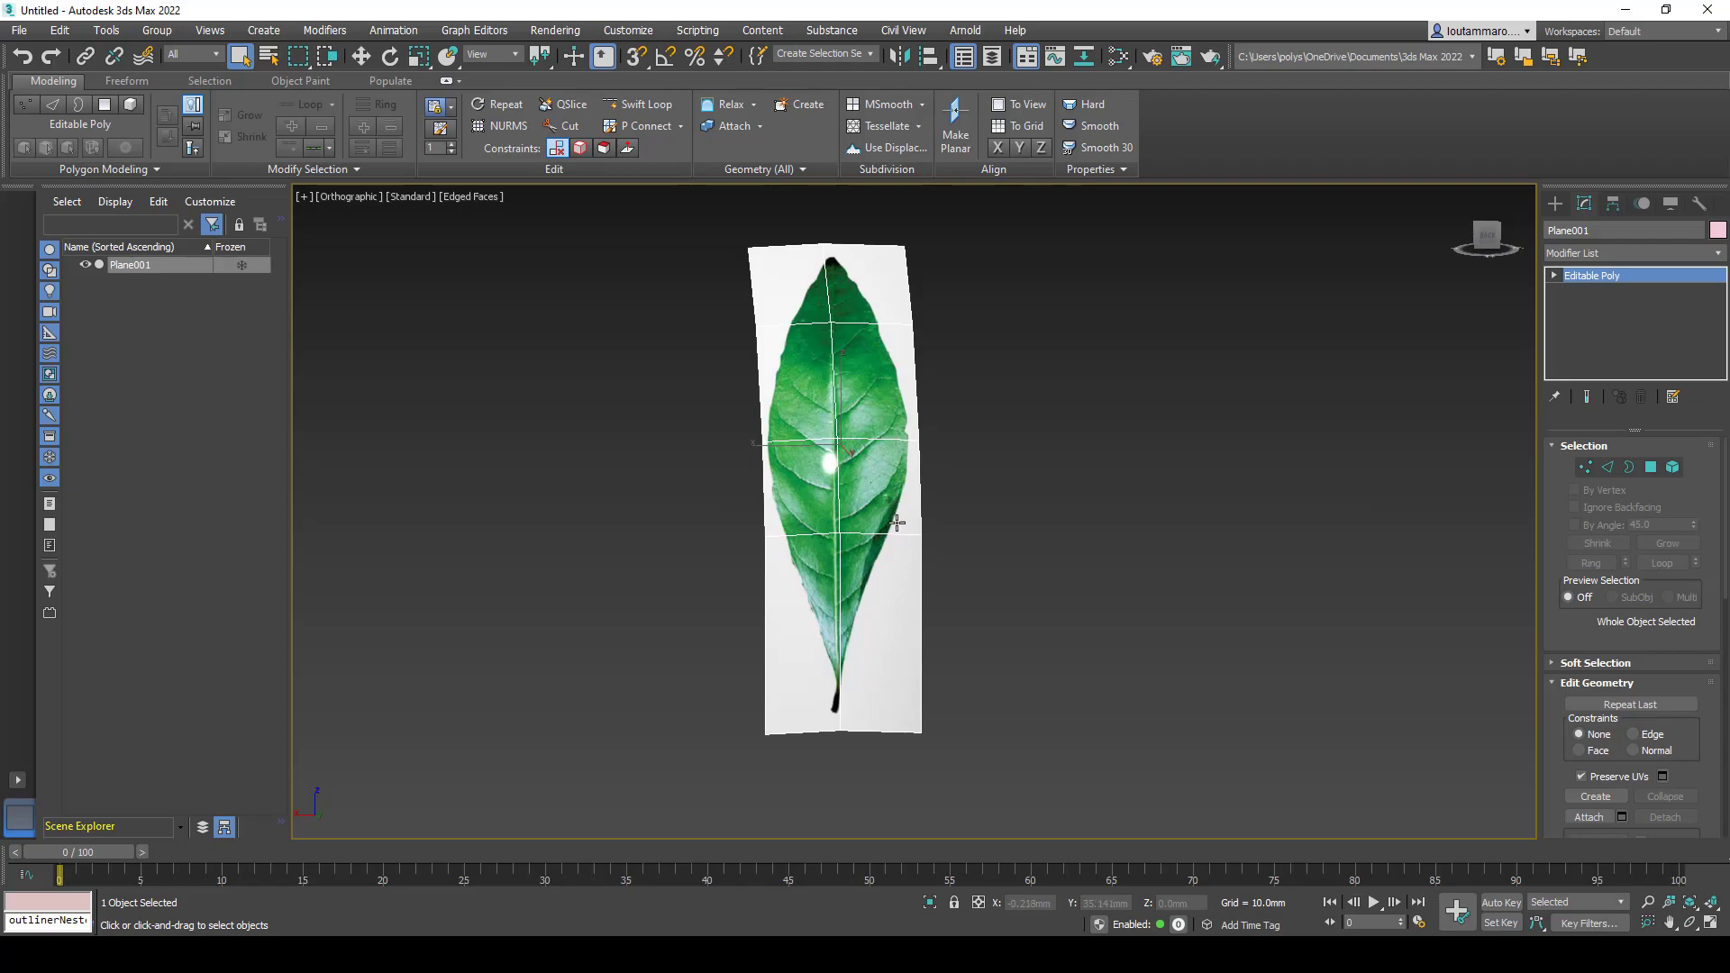
- Switch to 3ds Max and load the leaf plane's current material into the Slate Material Editor
middle_click_drag(897, 522, 758, 455, "alt")
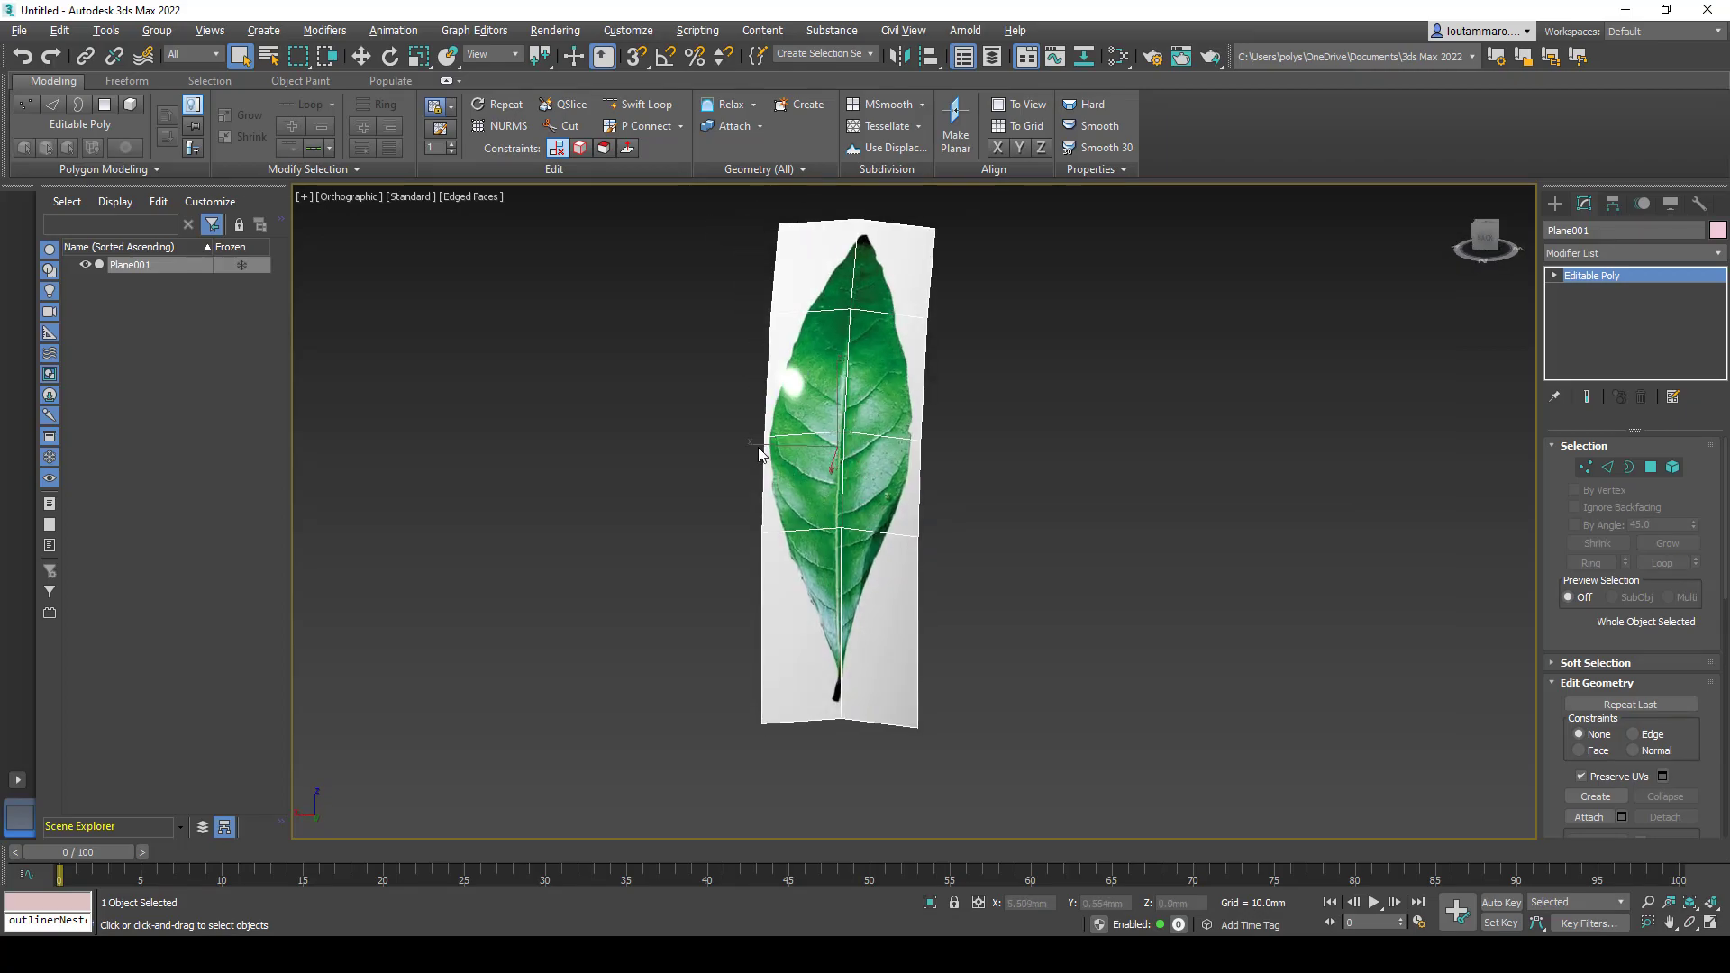
key("m")
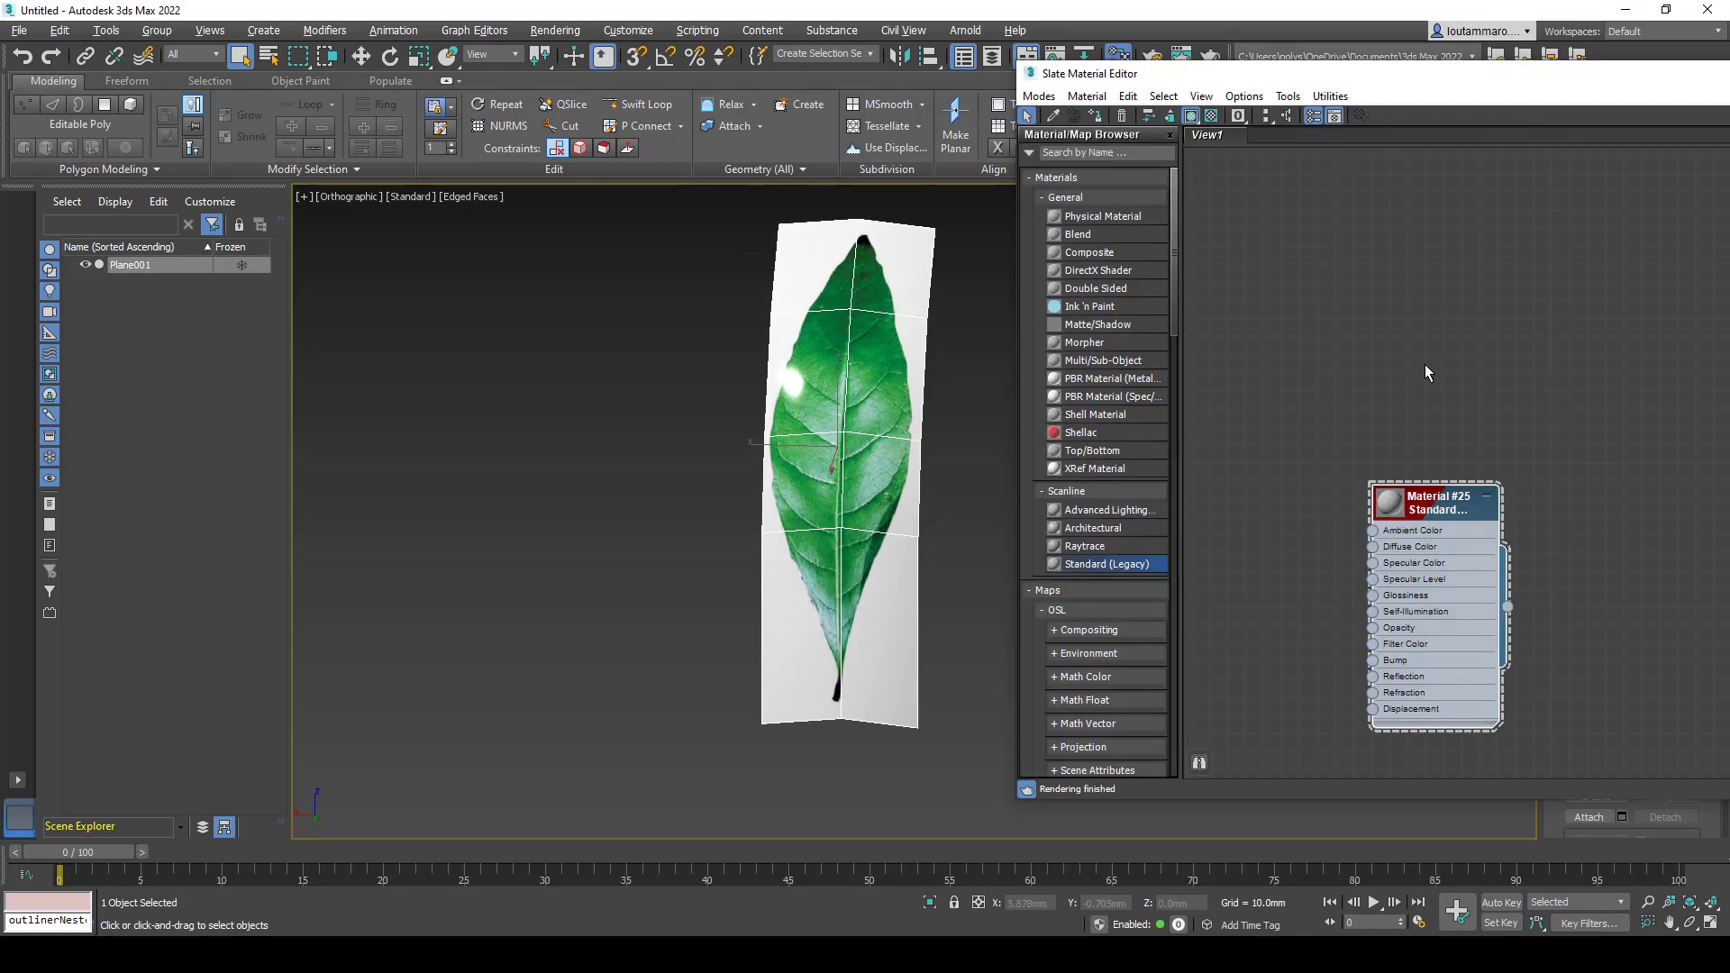
left_click(1052, 116)
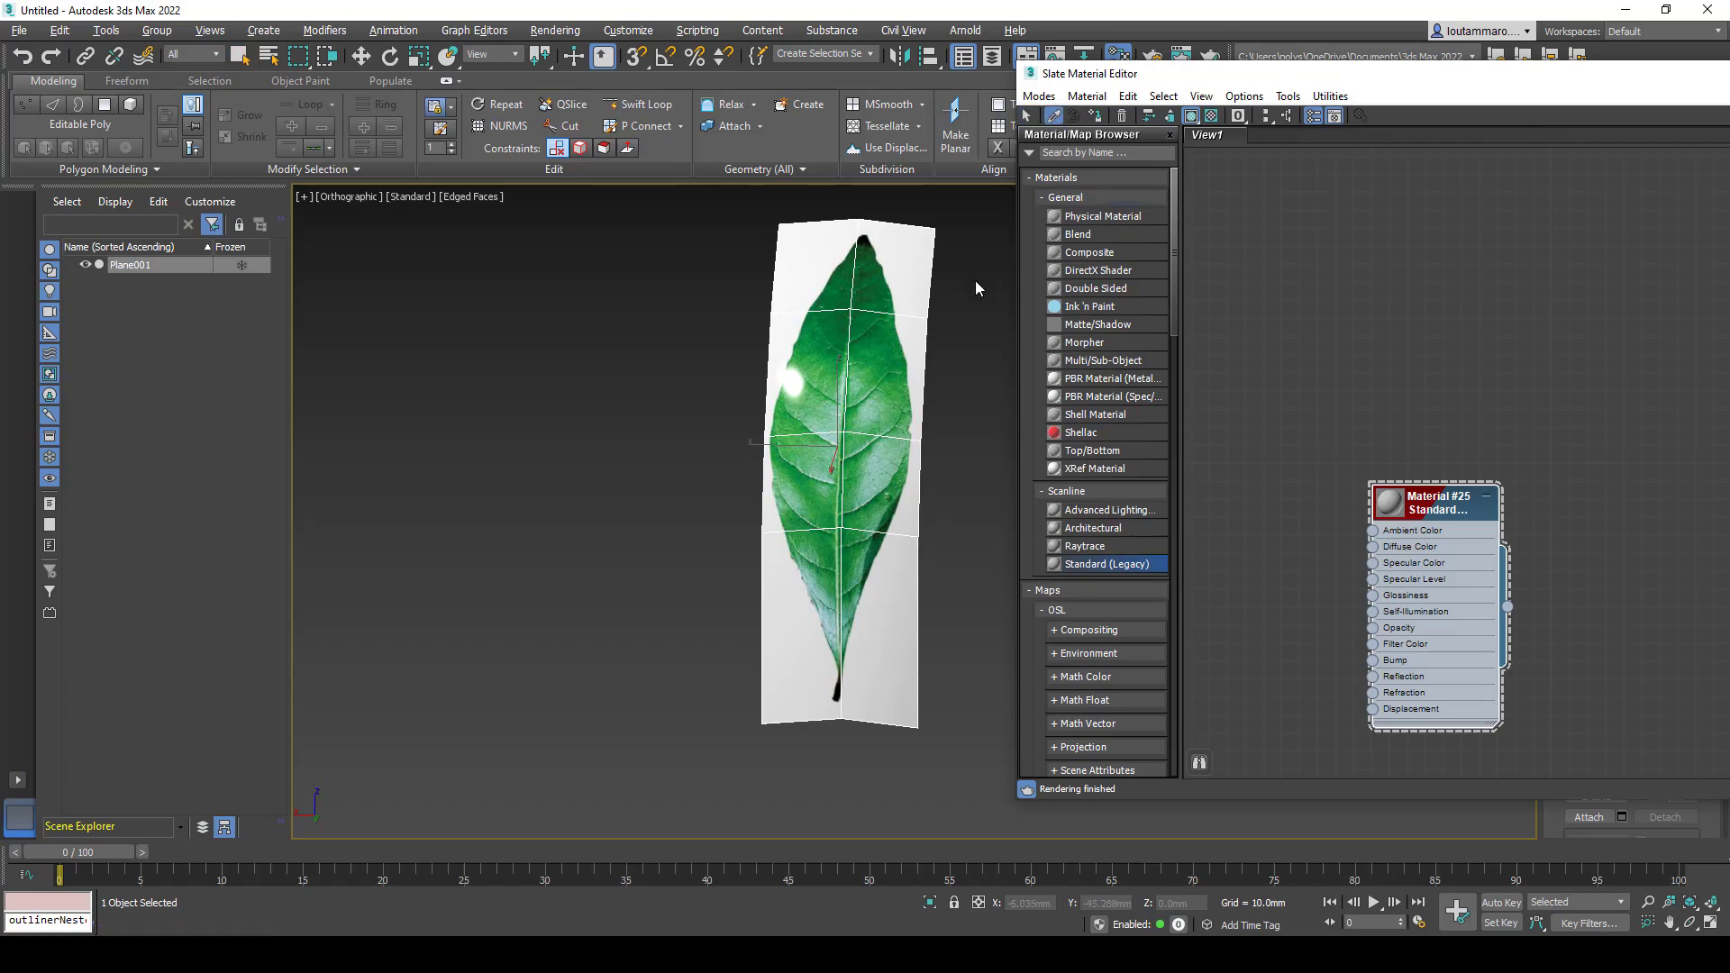
left_click(899, 341)
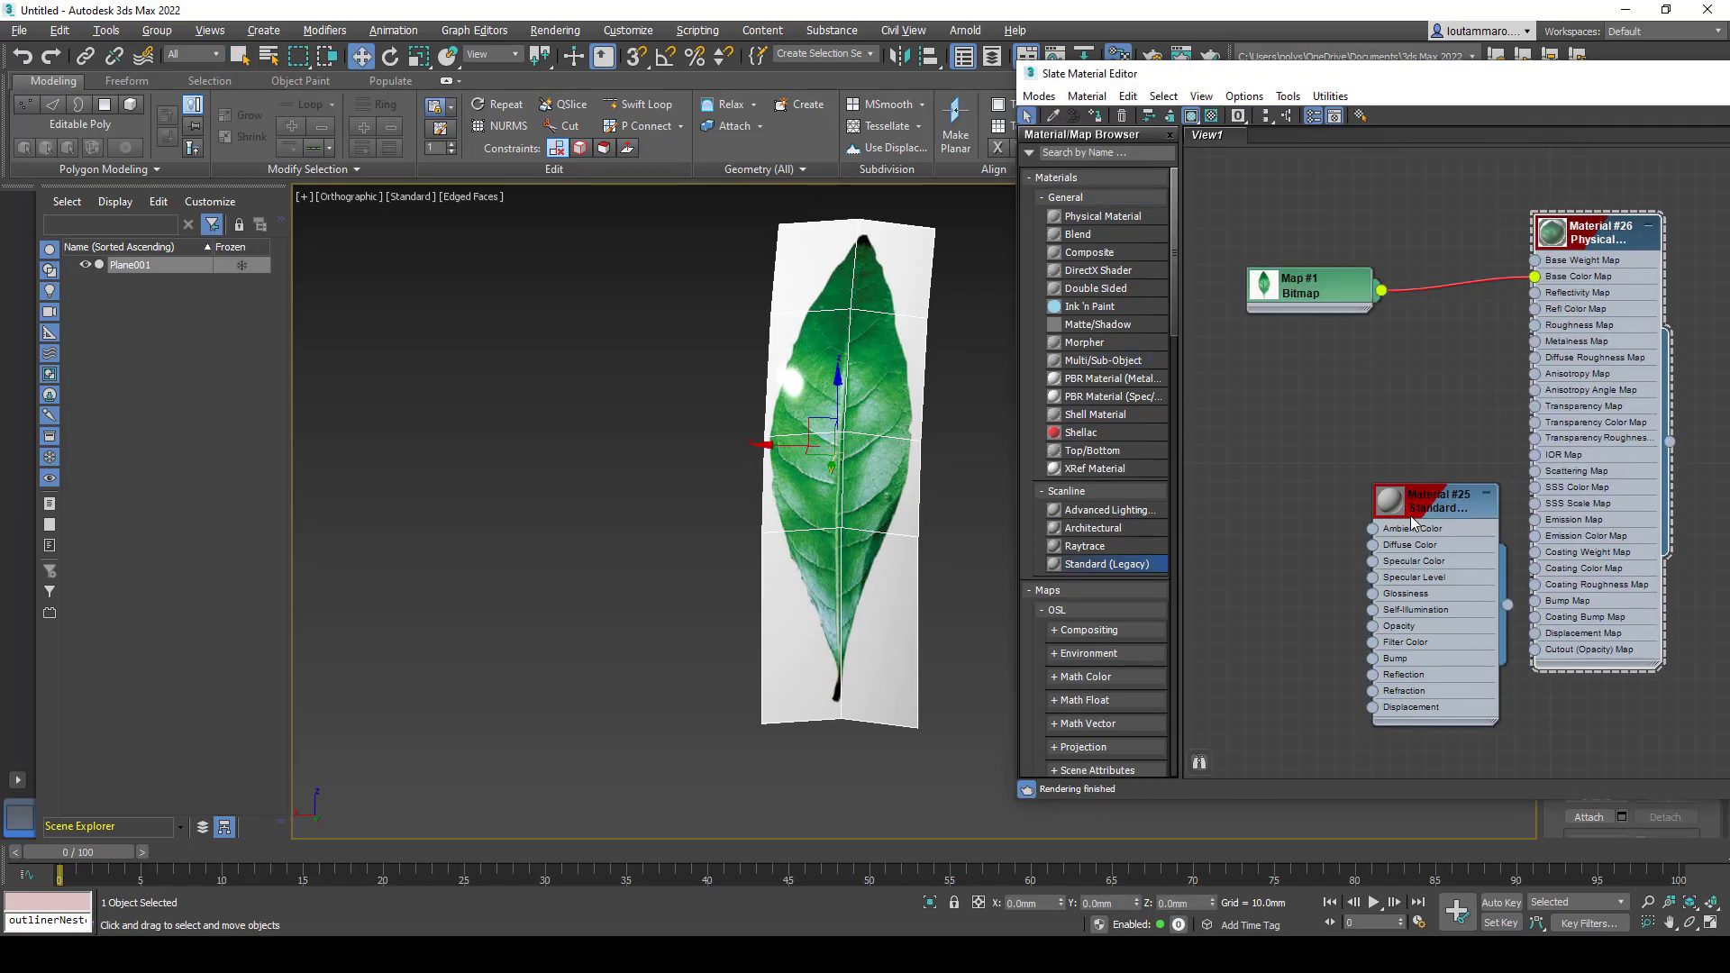
- Remove the picked Physical material and its bitmap from the node view and add a new Standard (Legacy) material
left_click_drag(1412, 517, 1178, 590)
middle_click_drag(1334, 311, 1321, 350)
middle_click_drag(1411, 438, 1492, 380)
left_click(1243, 375)
scroll(1408, 388, "down", 2)
left_click_drag(1305, 163, 1579, 375)
key("Delete")
left_click_drag(1326, 492, 1351, 403)
scroll(1351, 419, "up", 3)
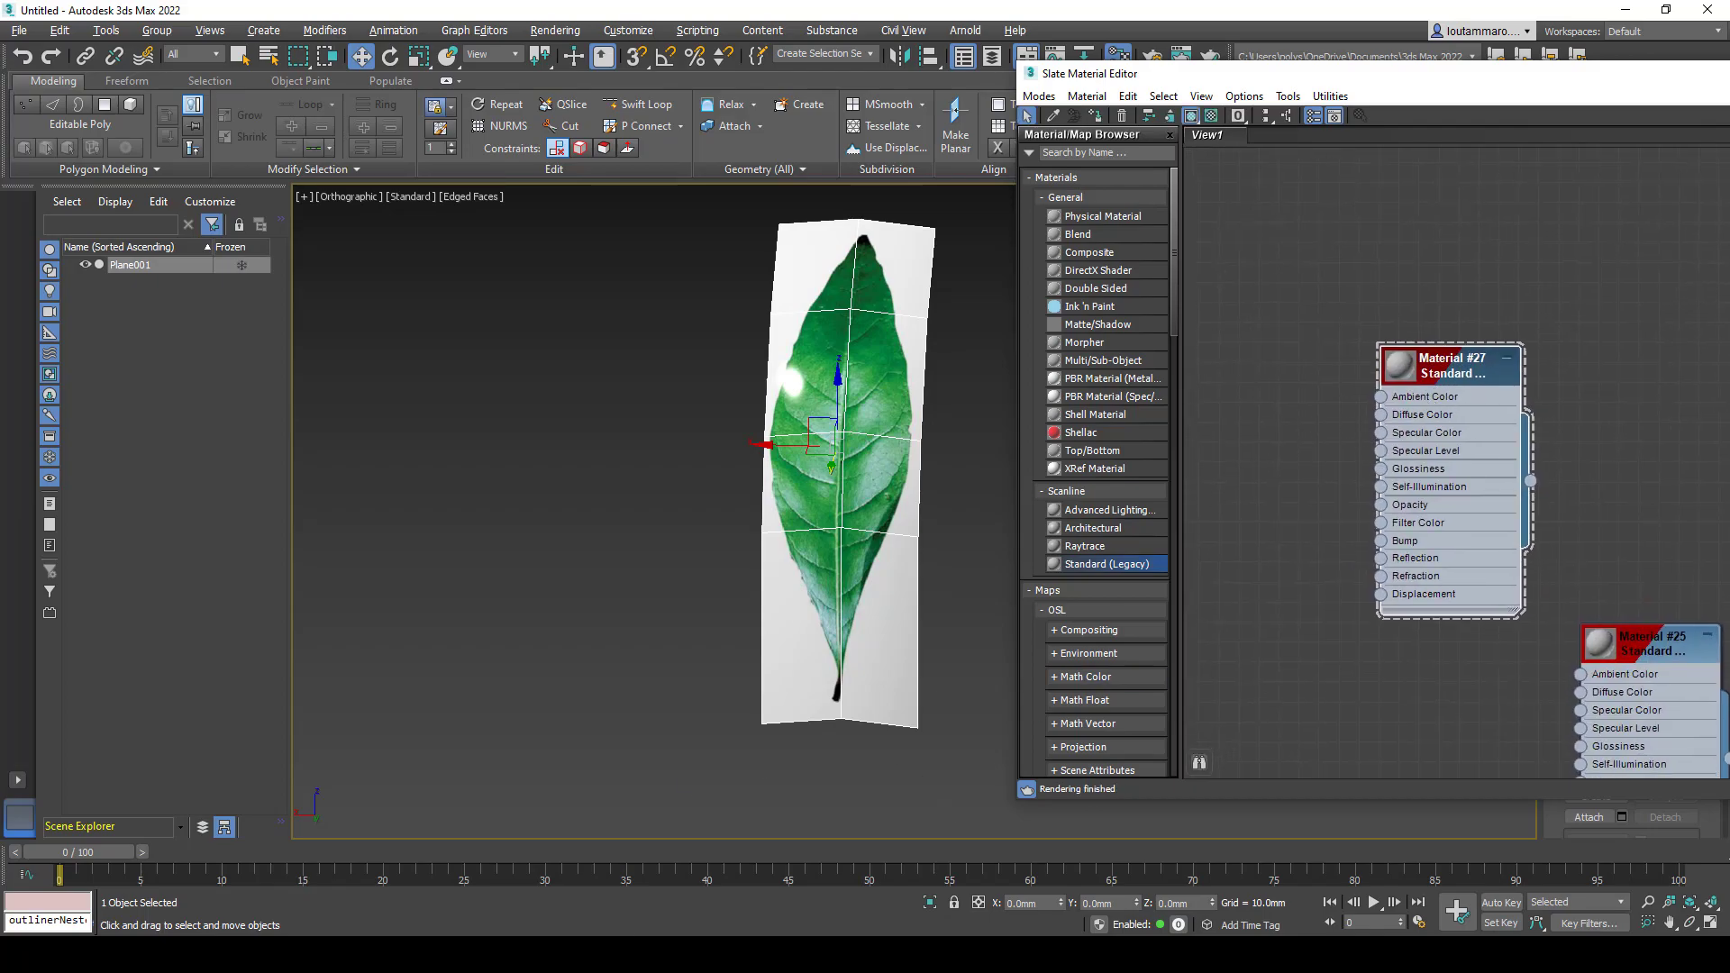
- Add Material _26_Base_Color.png and Material _26_Opacity.png from the Downloads folder as bitmap nodes beside the new Standard material
key("alt+Tab")
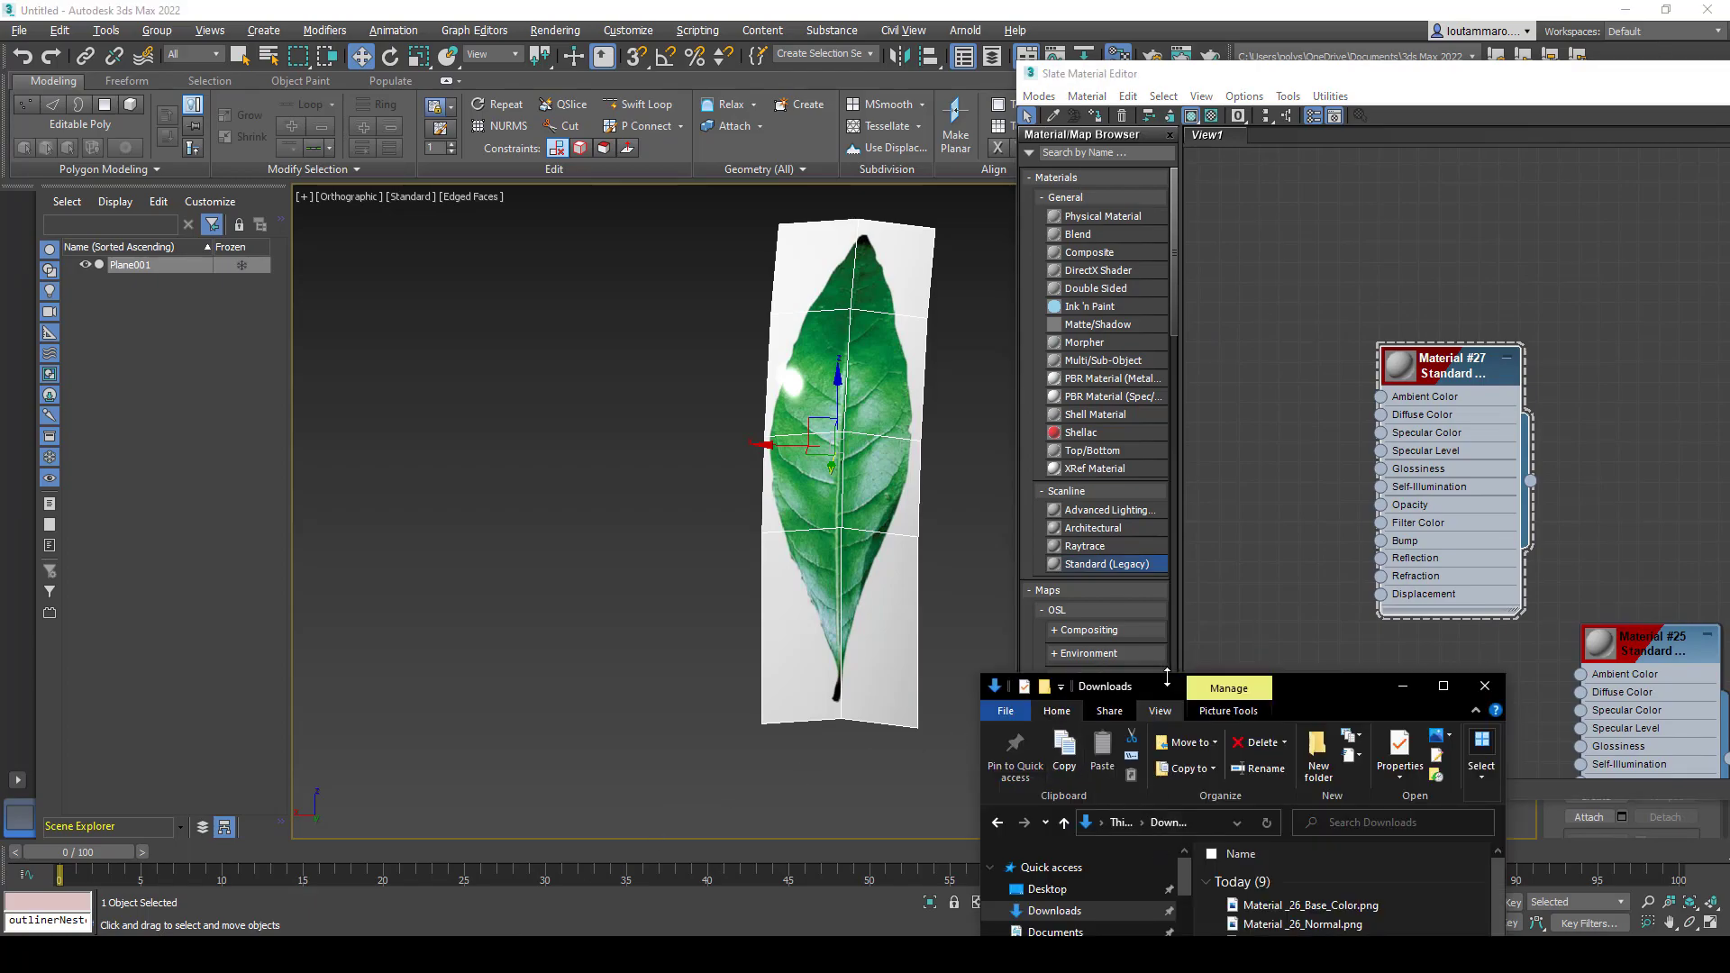
left_click_drag(1171, 685, 546, 322)
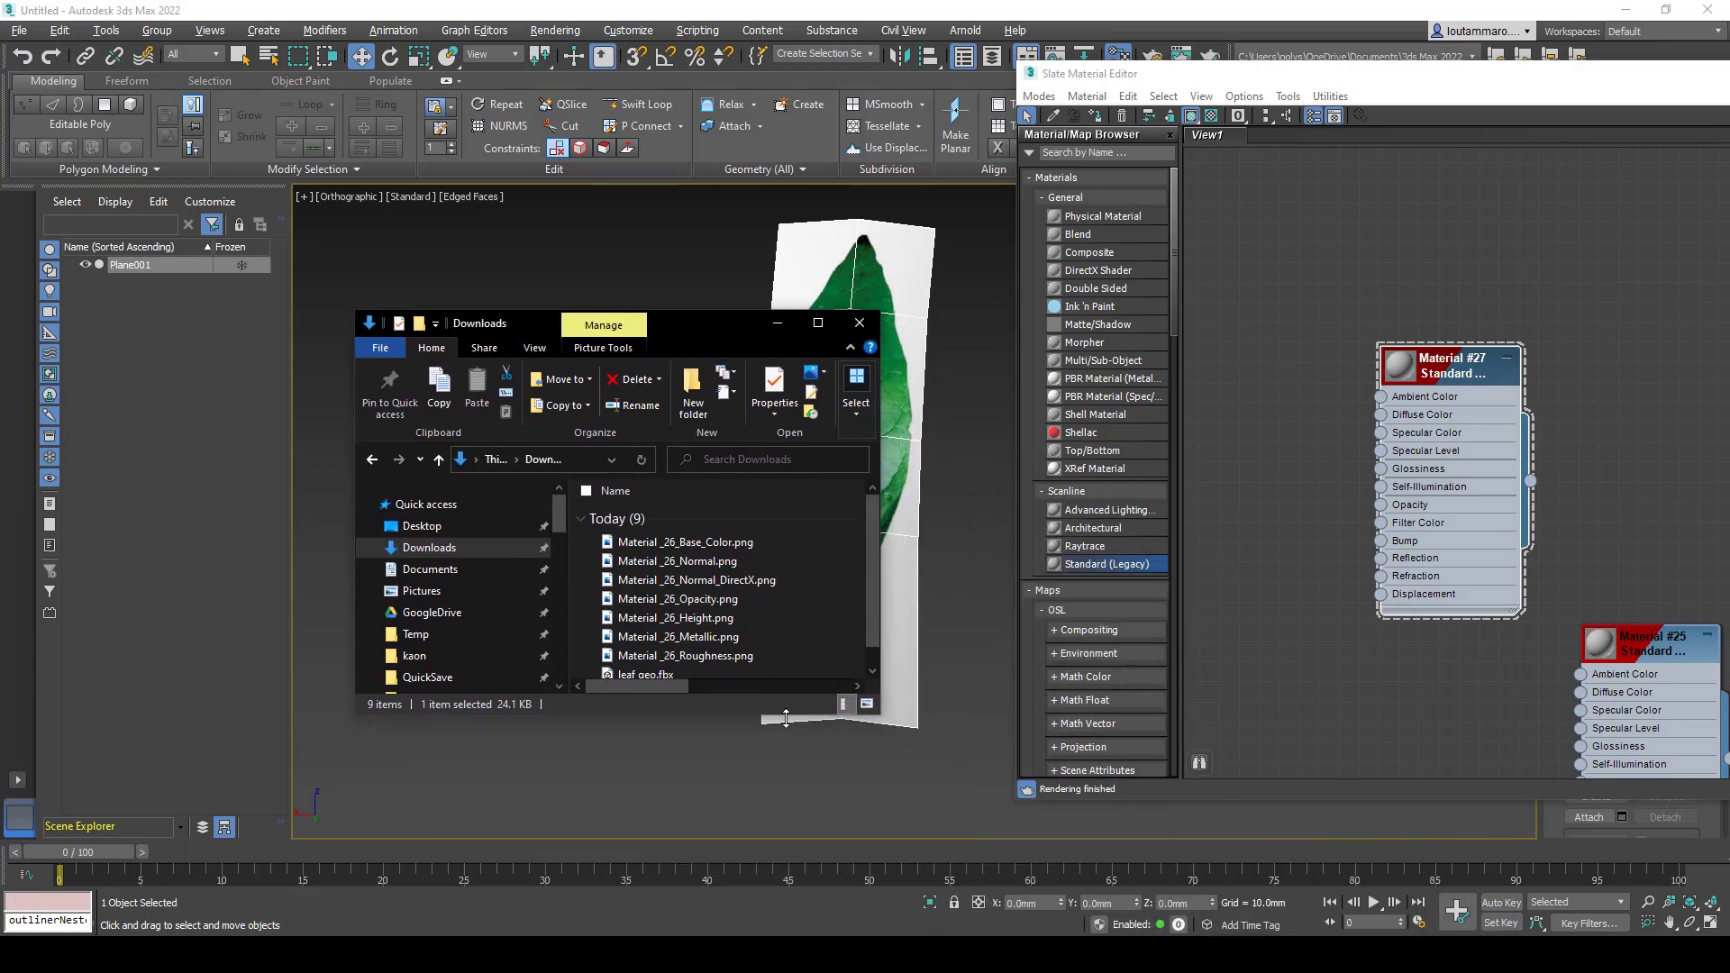
left_click_drag(790, 716, 790, 800)
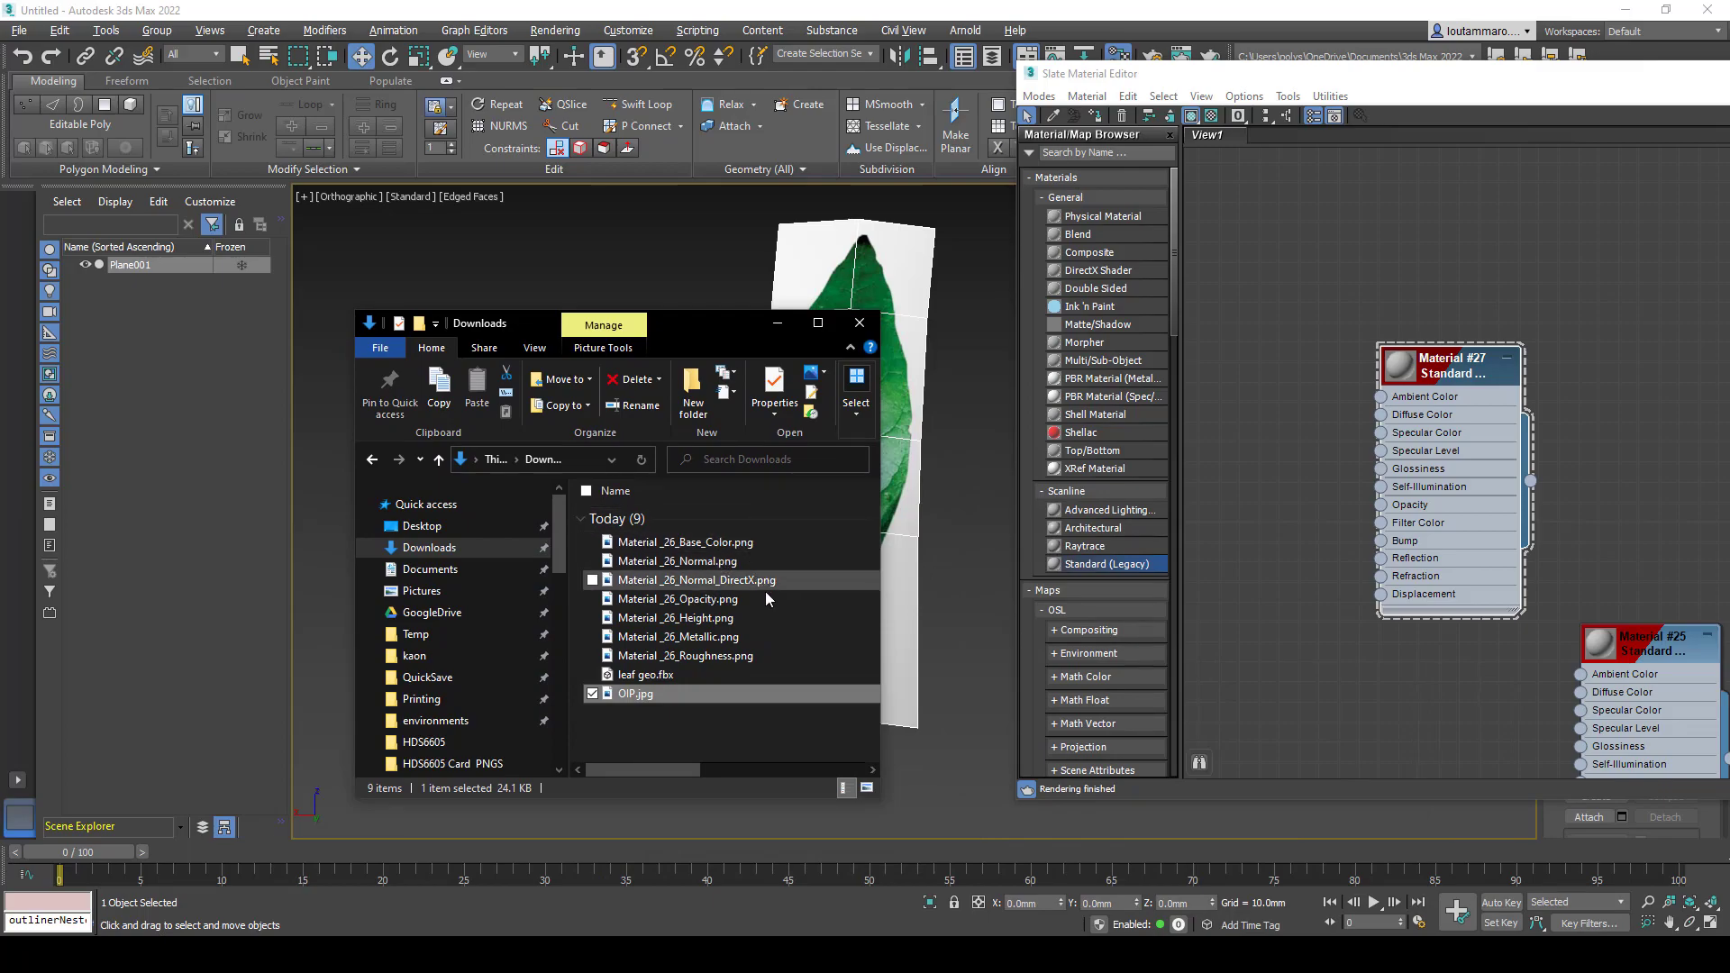
left_click(723, 542)
left_click_drag(721, 544, 1264, 407)
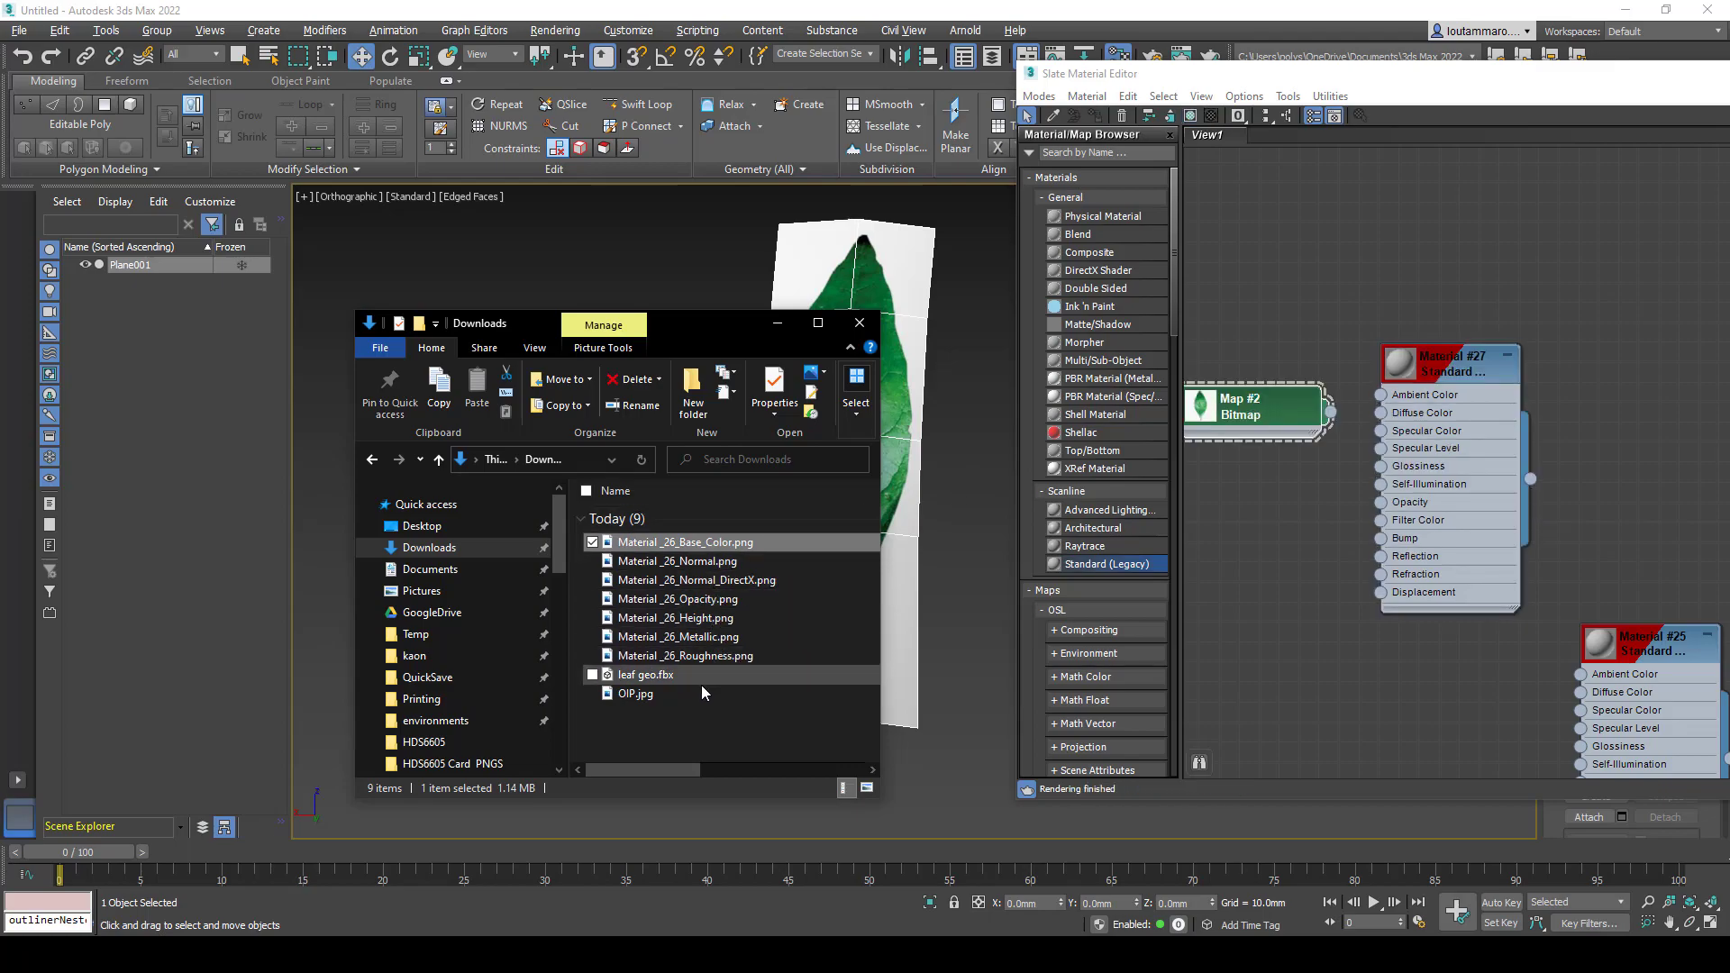
left_click_drag(700, 599, 1239, 518)
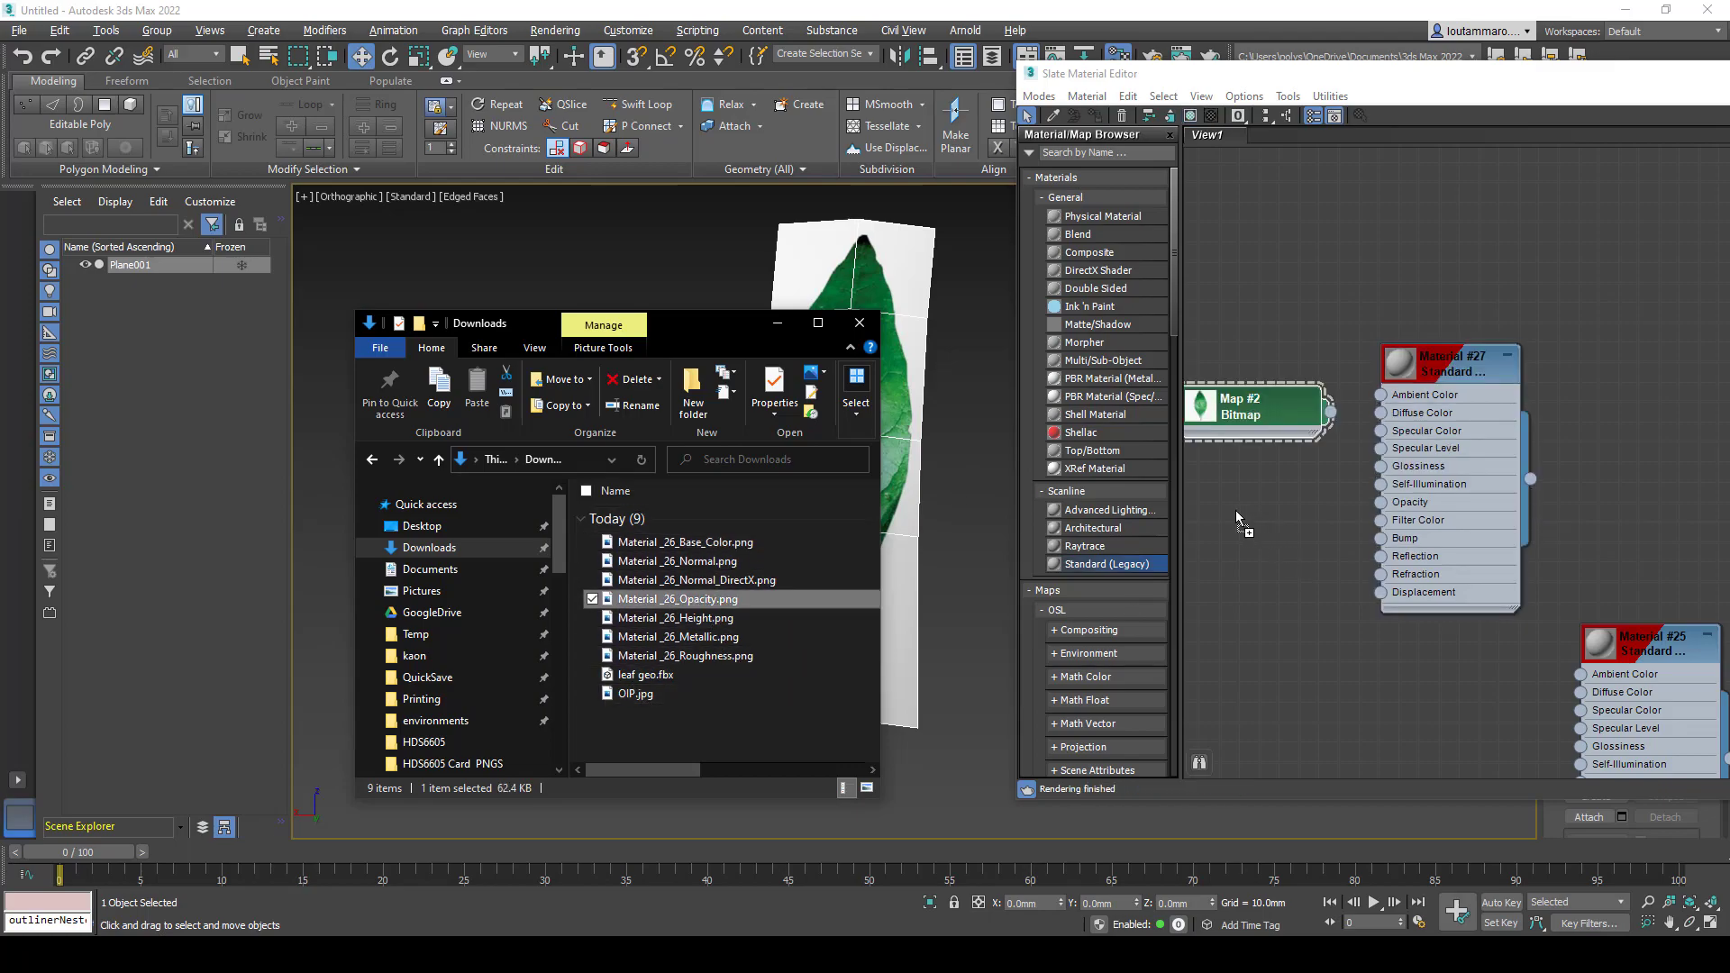
- Connect the base color bitmap to the new material's Diffuse Color and assign the material to the leaf plane
left_click_drag(1292, 606, 1388, 614)
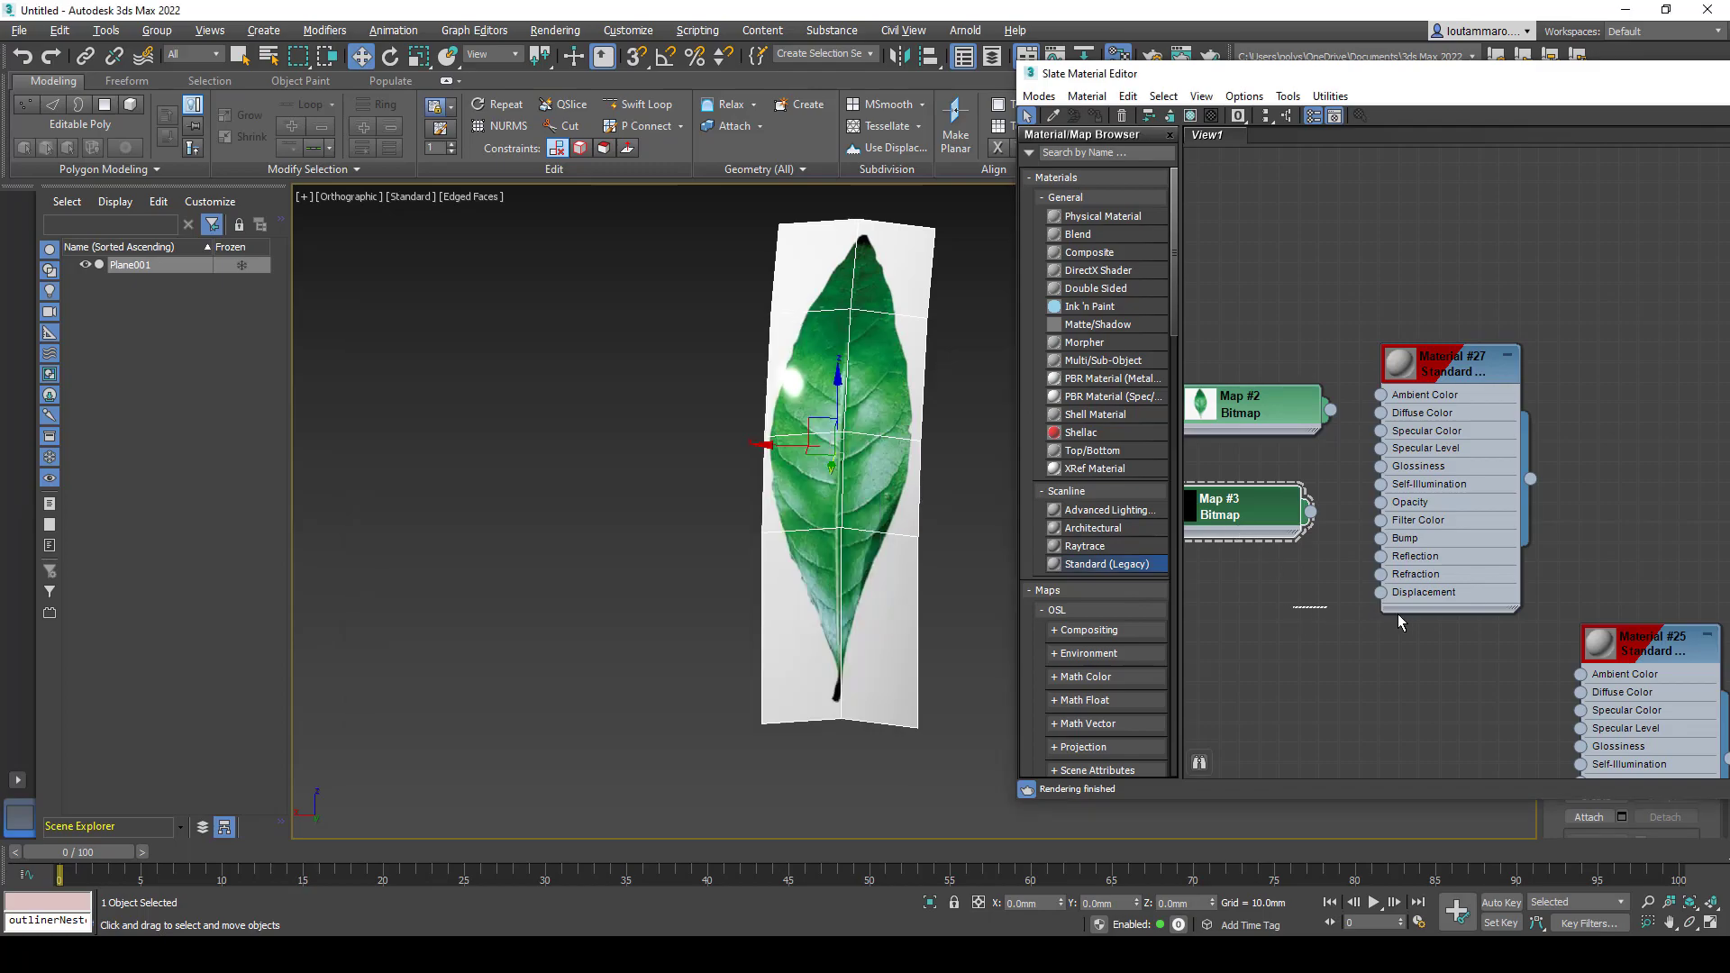
mouse_move(1282, 591)
middle_mouse_down()
mouse_move(1369, 582)
mouse_move(1262, 575)
middle_mouse_up()
scroll(1278, 516, "up", 4)
scroll(1306, 467, "down", 5)
left_click(1248, 530)
middle_click_drag(1334, 513, 1321, 443)
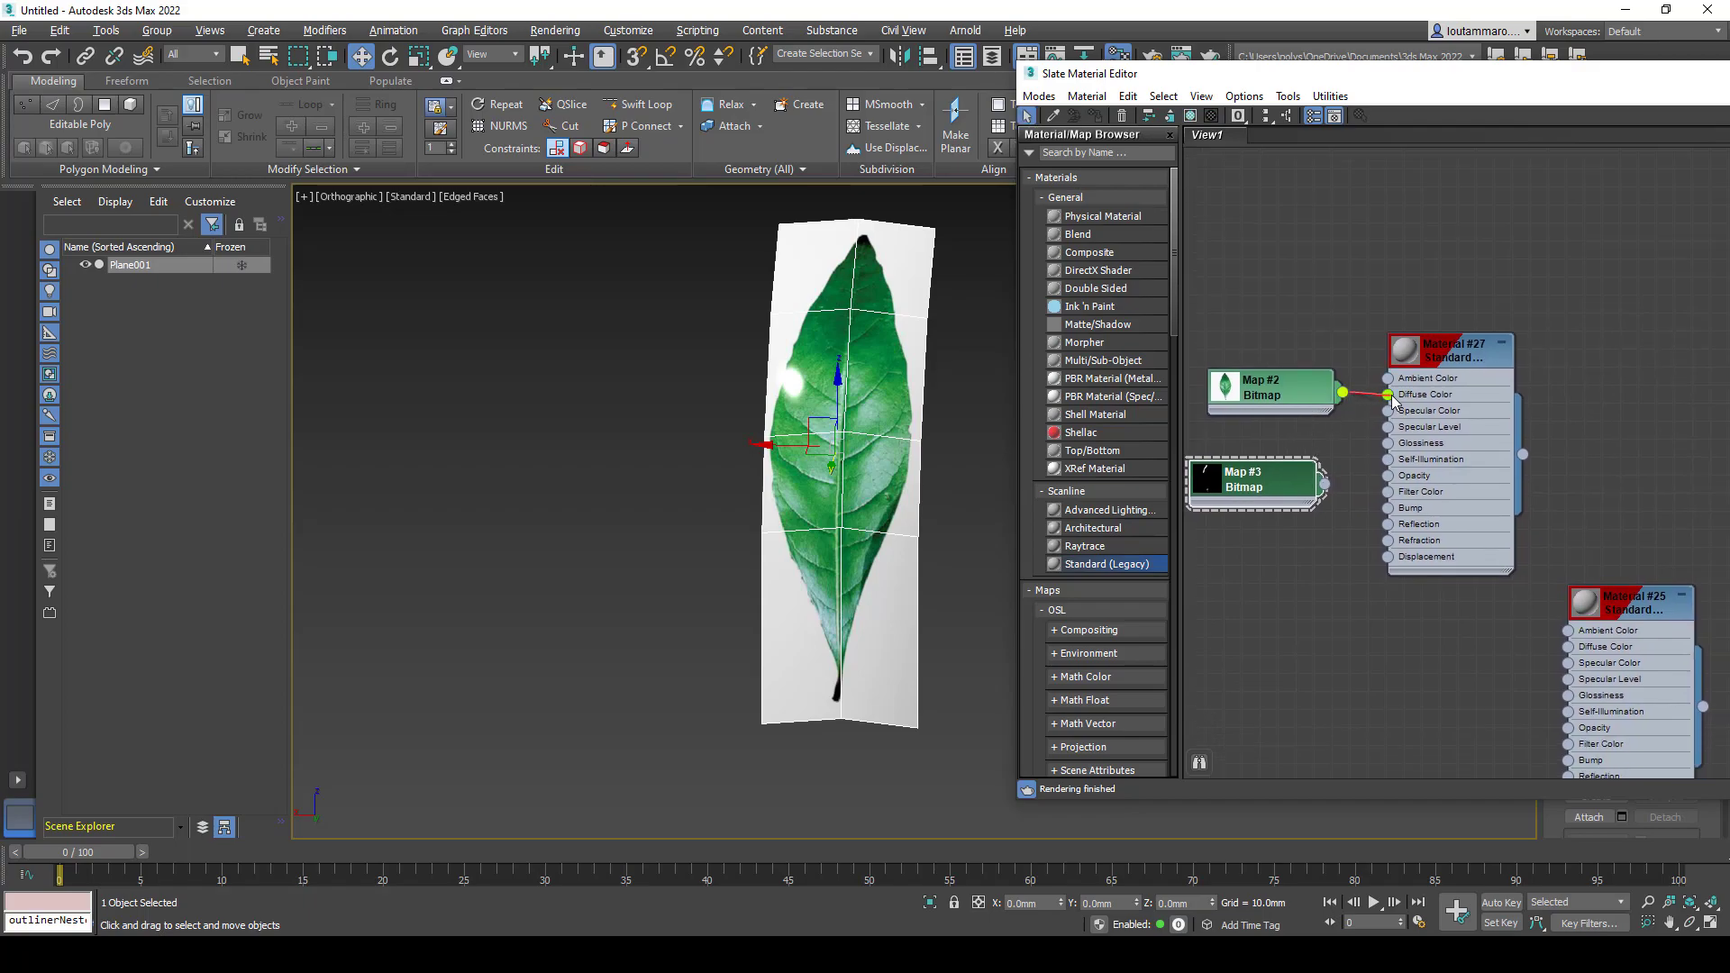
left_click(1437, 363)
left_click(1094, 118)
- Connect the opacity bitmap to the material's Opacity input and inspect the leaf plane in the viewport
middle_click_drag(937, 344, 881, 359)
left_click(672, 460)
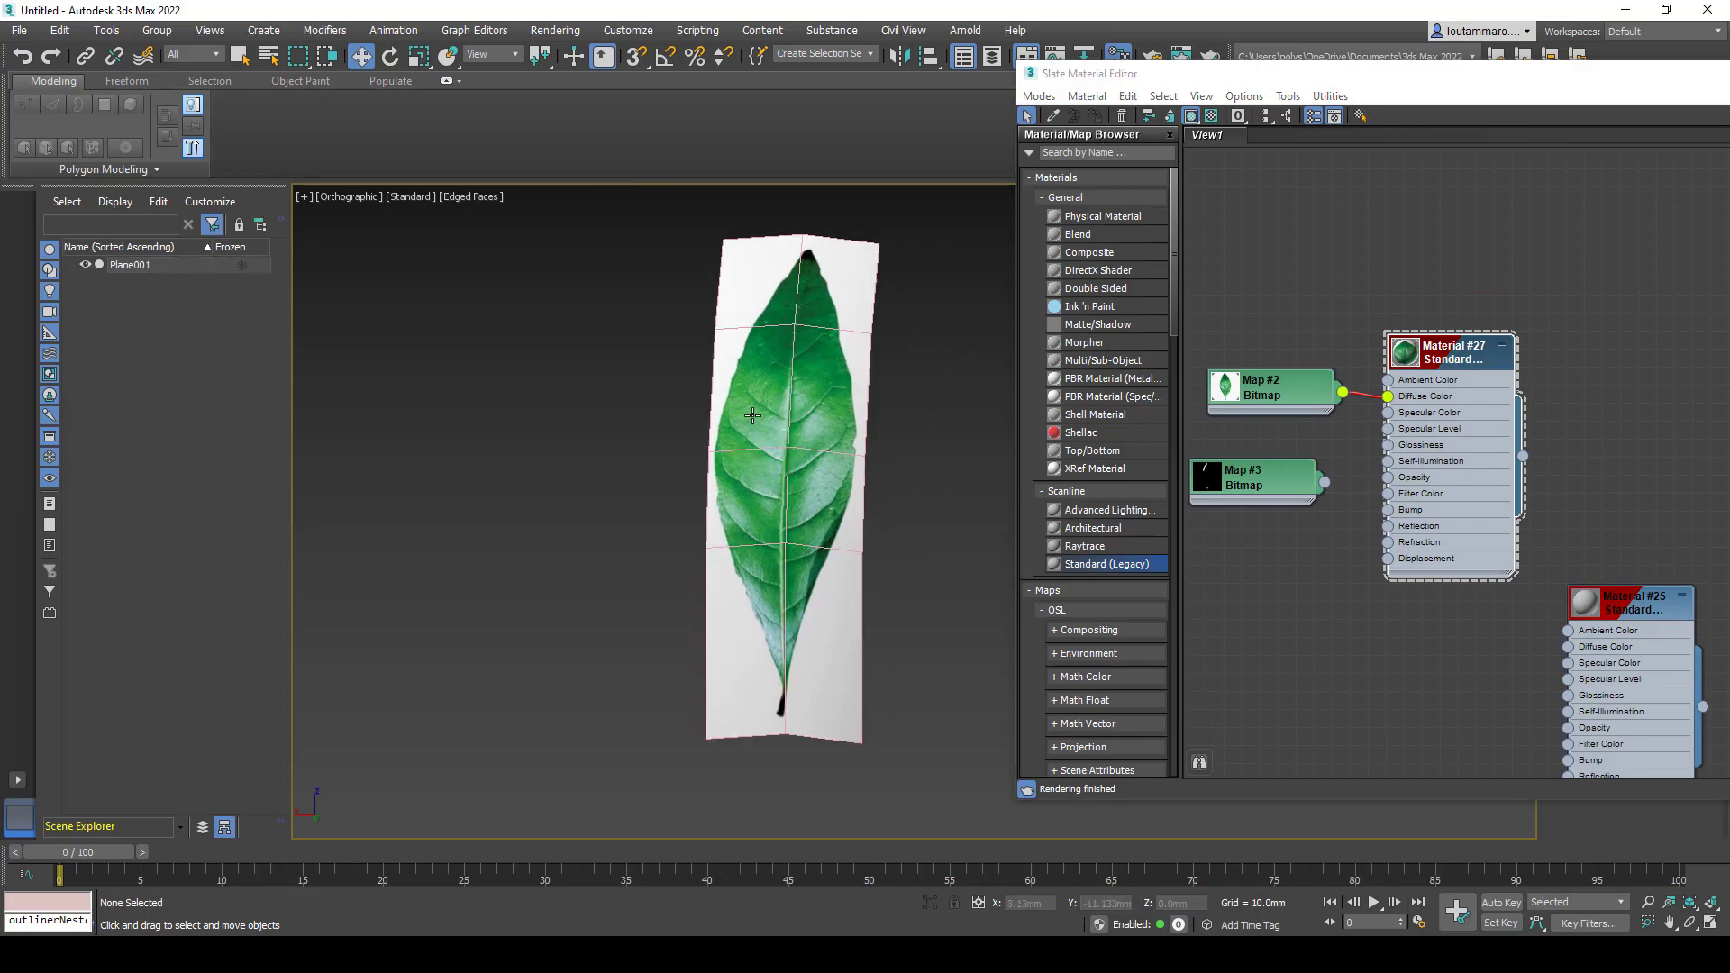
left_click(779, 423)
middle_click_drag(780, 424, 828, 428, "alt")
scroll(828, 428, "up", 2)
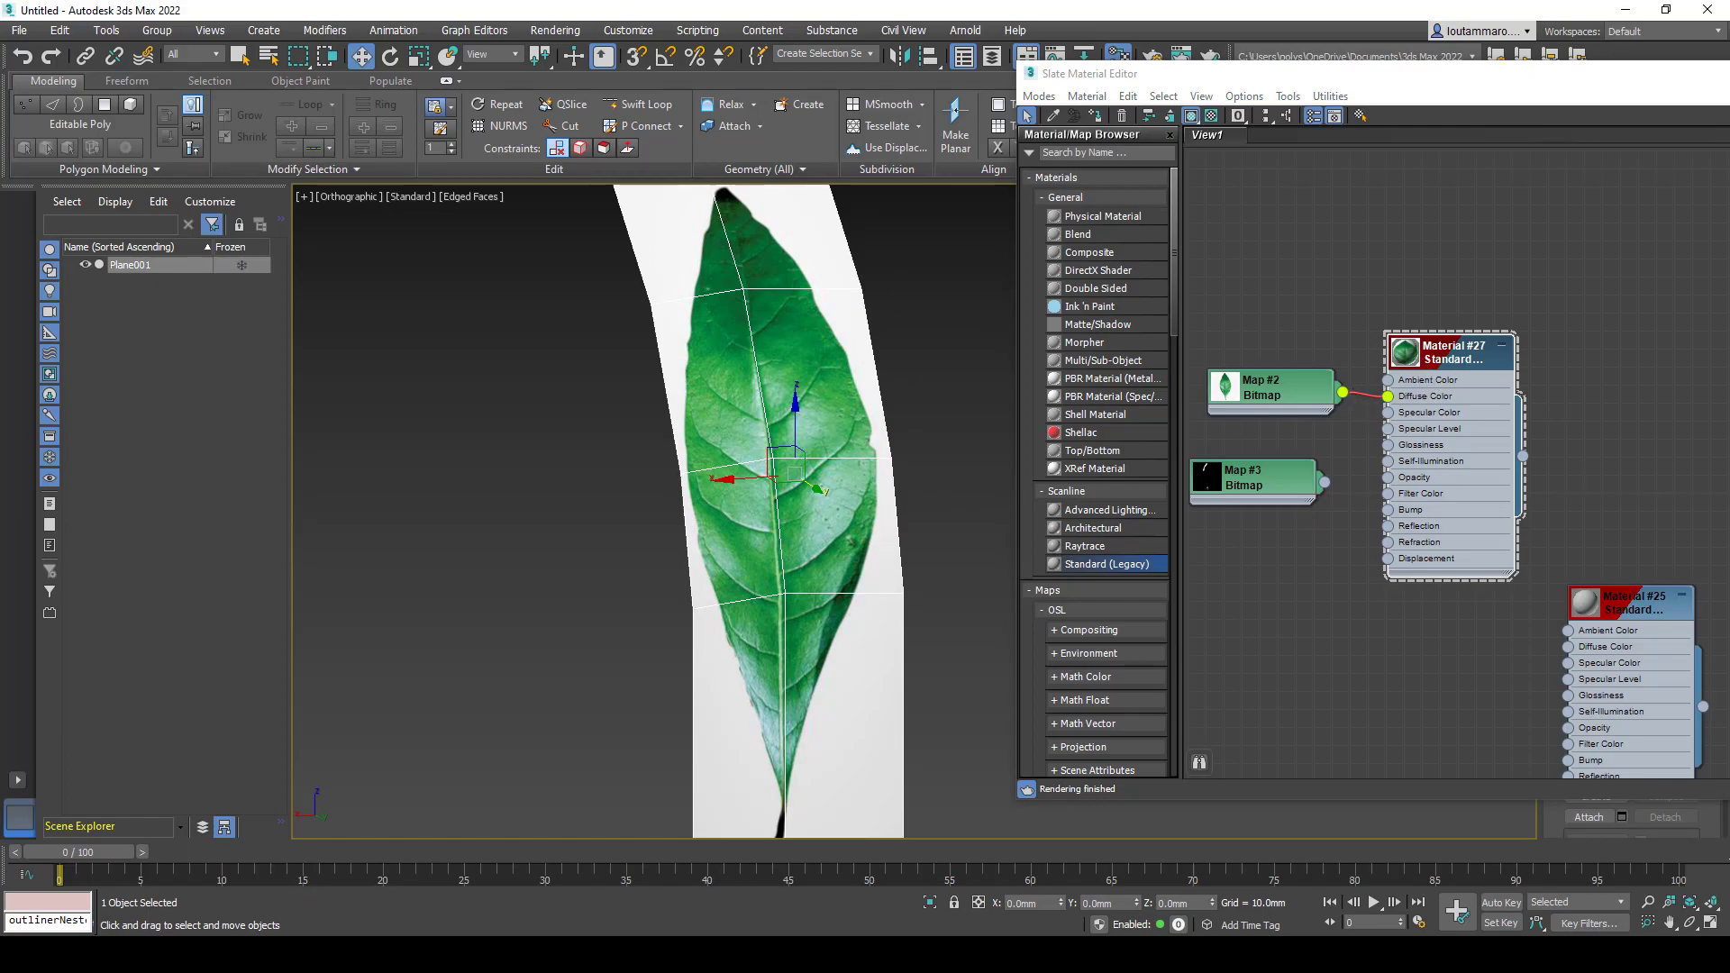
left_click_drag(1326, 488, 1389, 478)
mouse_move(858, 414)
middle_mouse_down("alt")
mouse_move(842, 470)
mouse_move(770, 376)
mouse_move(872, 429)
mouse_move(825, 401)
mouse_move(884, 375)
mouse_move(864, 402)
mouse_move(834, 394)
mouse_move(877, 410)
middle_mouse_up("alt")
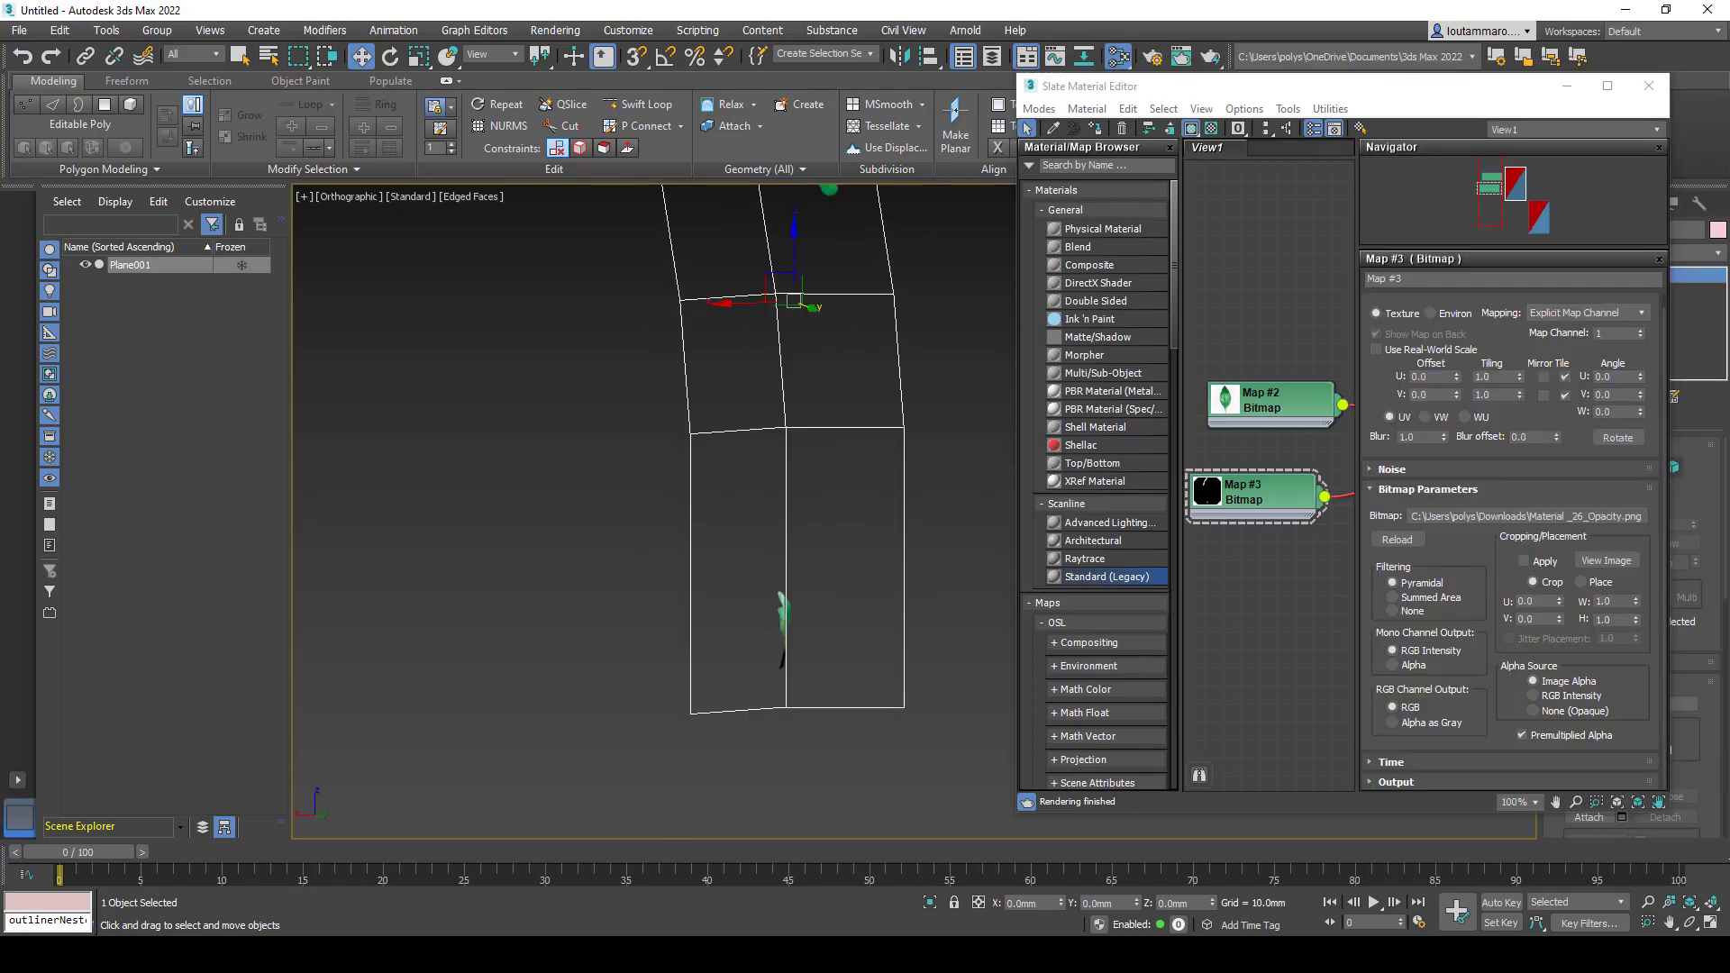
- Open Material _26_Opacity.png from the Downloads folder, examine the opacity inside the leaf shape, and close the image
key("alt+Tab")
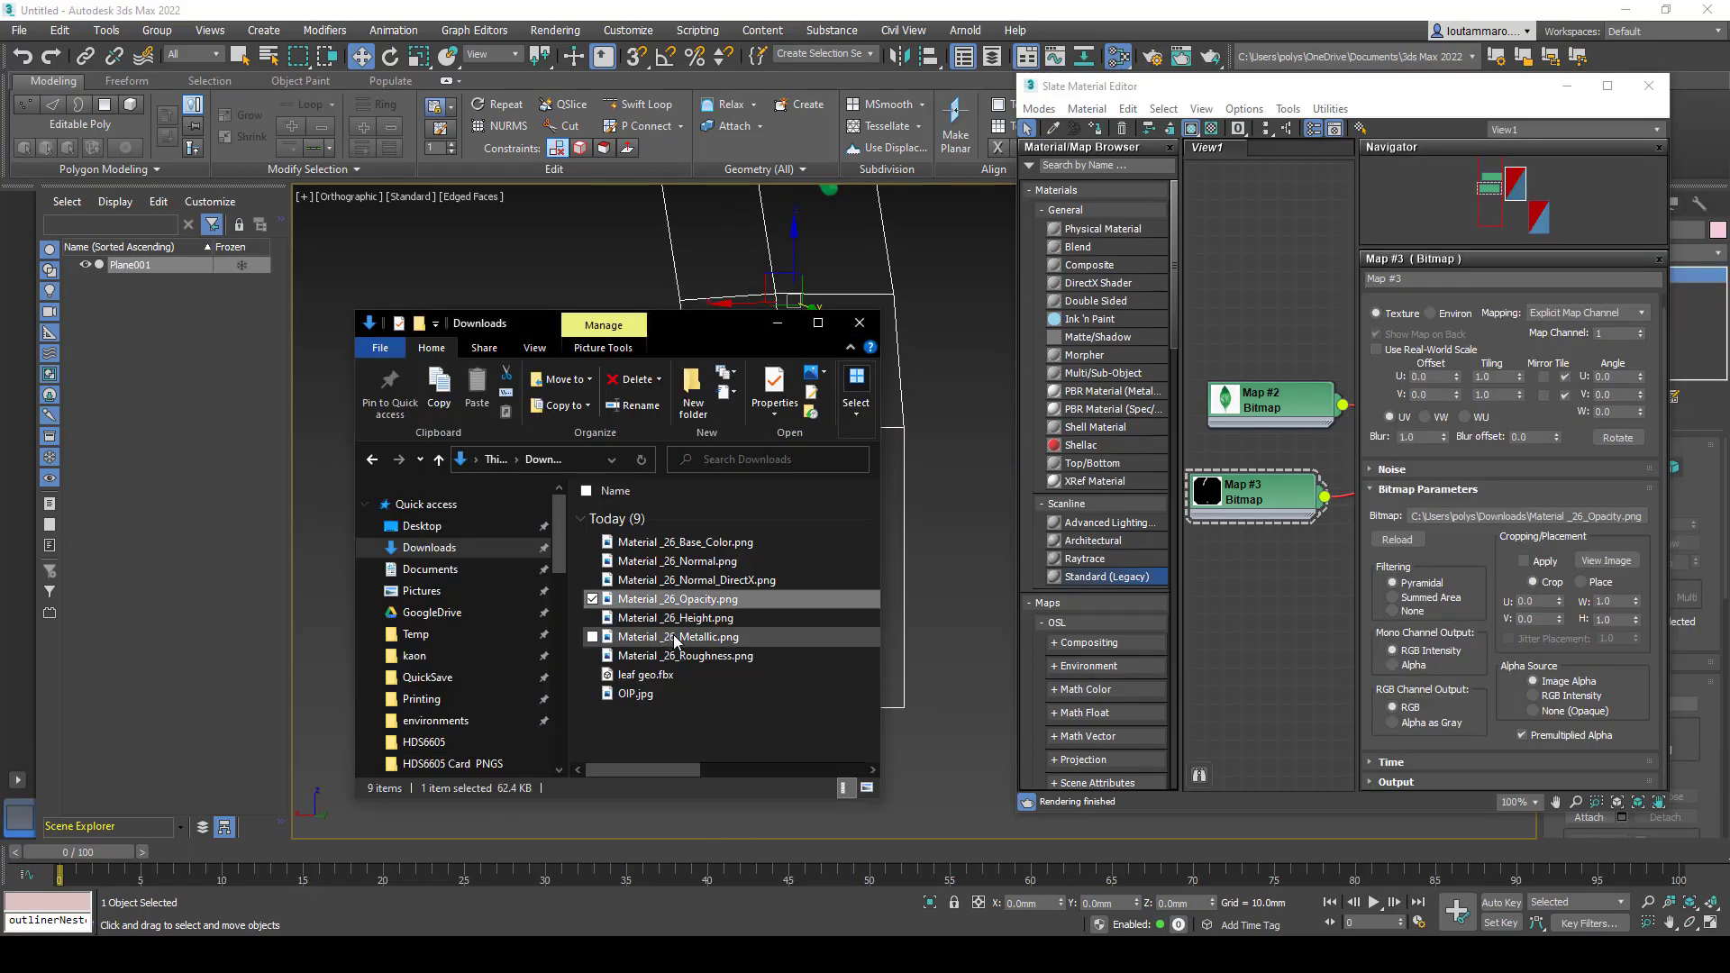
double_click(690, 602)
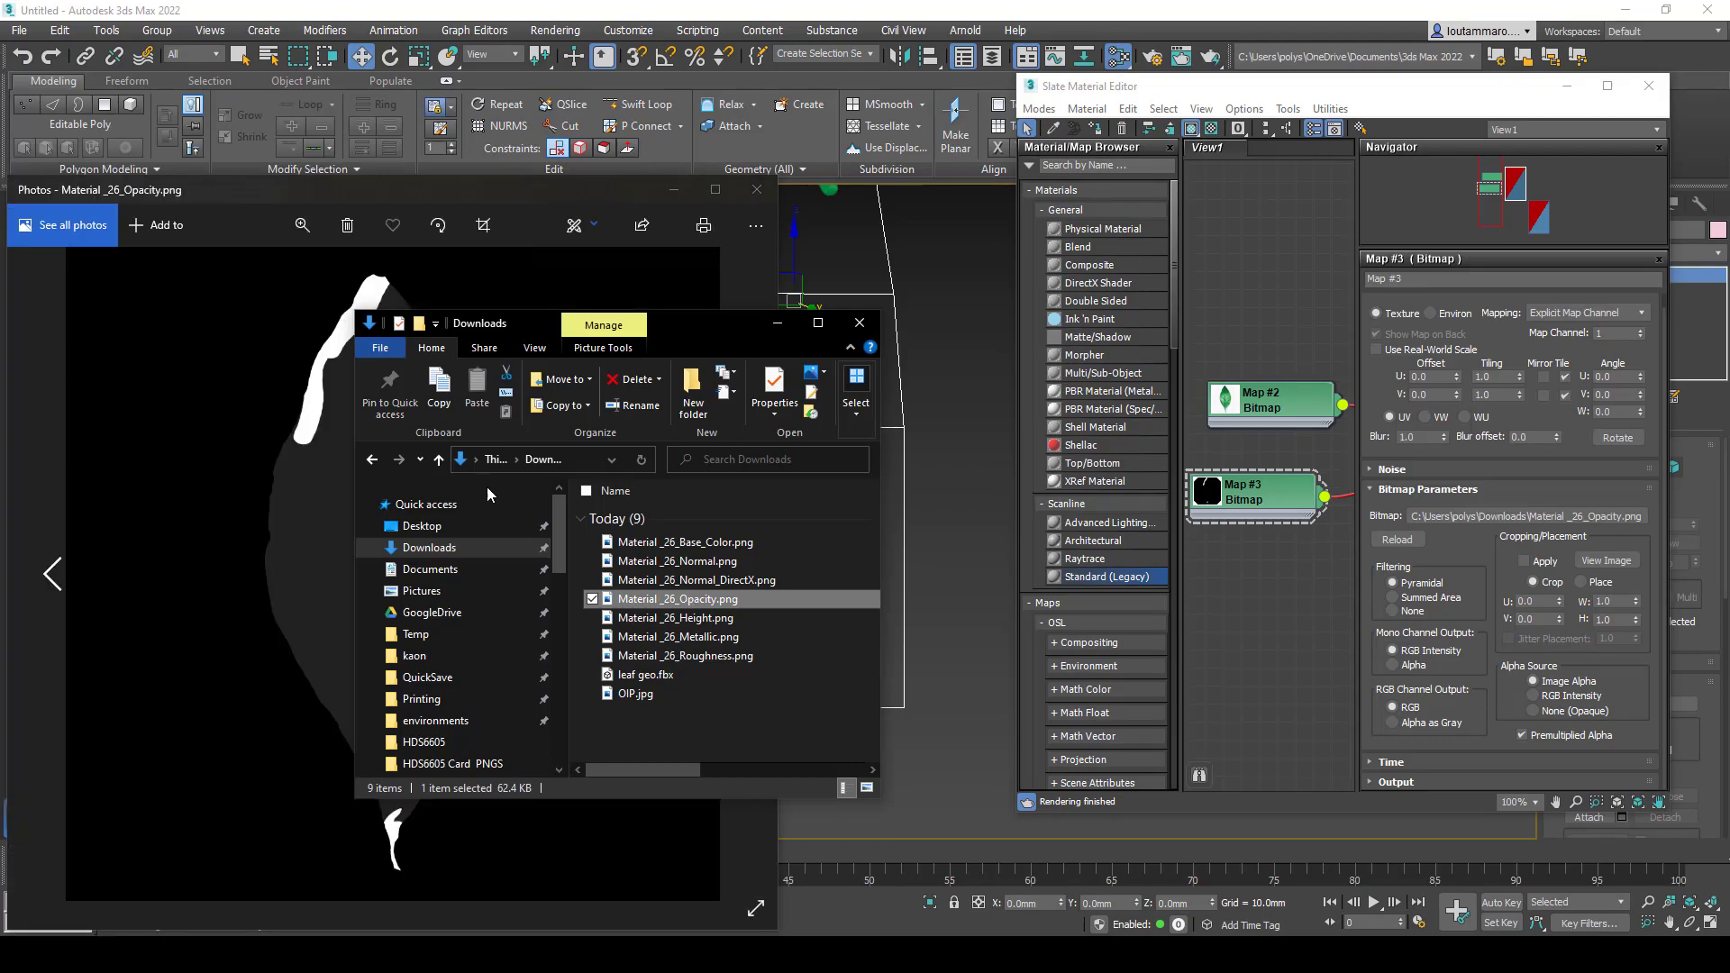
left_click(414, 199)
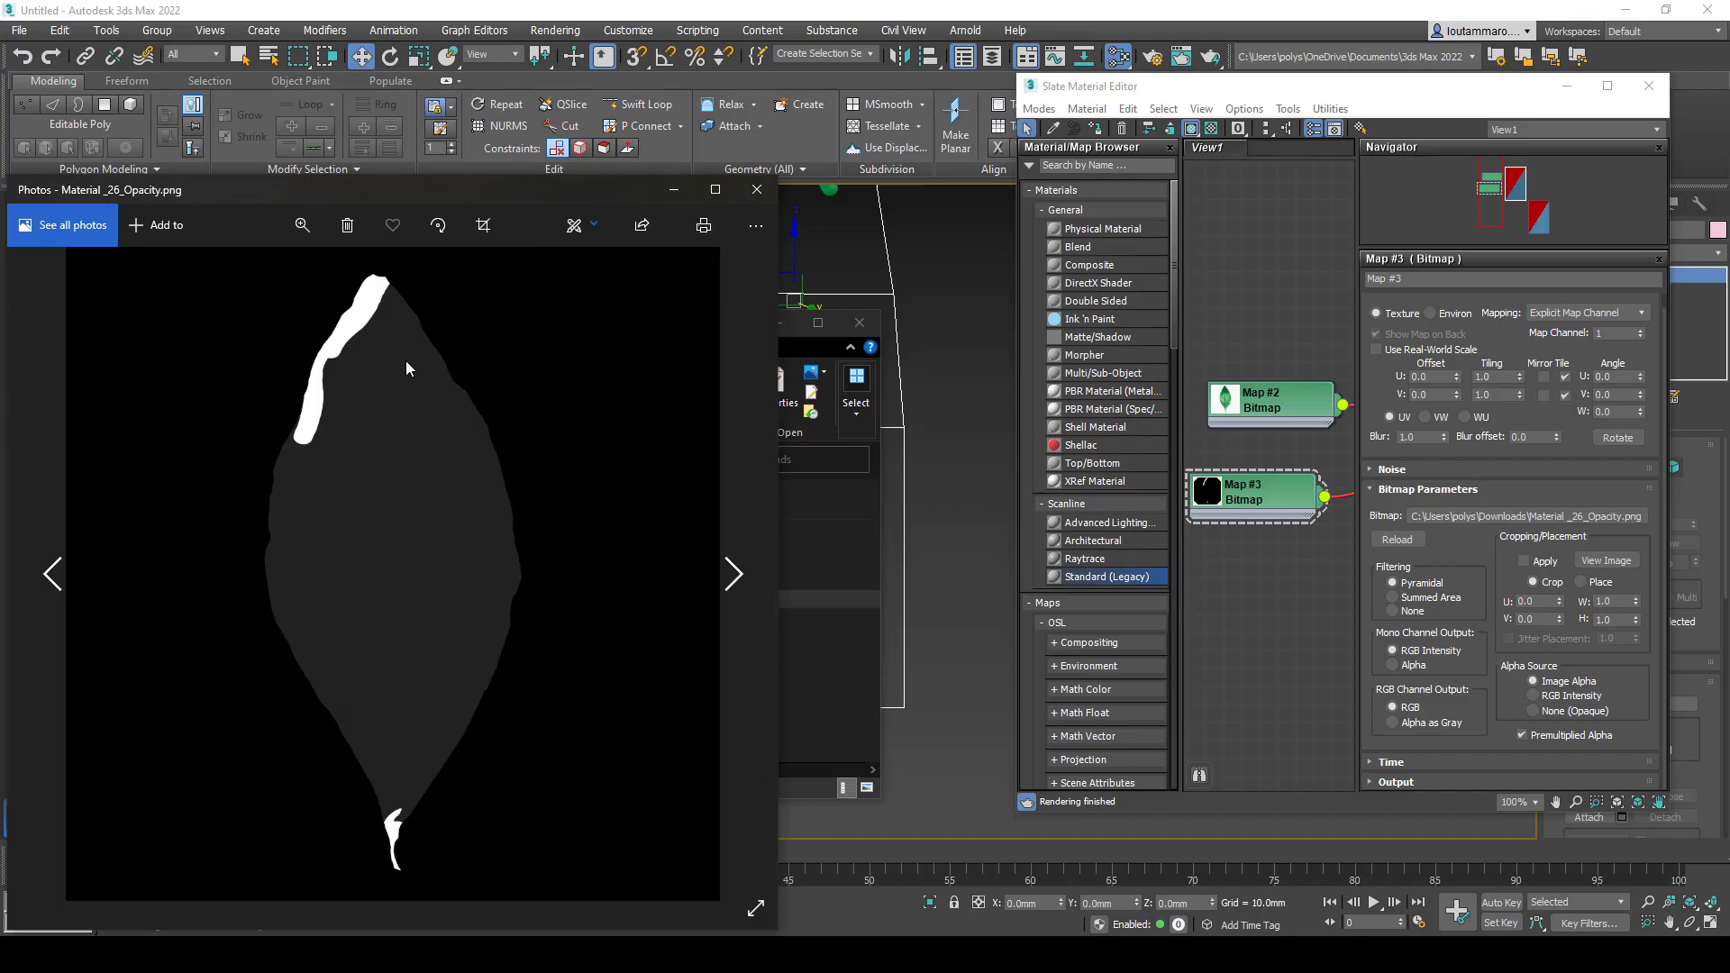
left_click(756, 190)
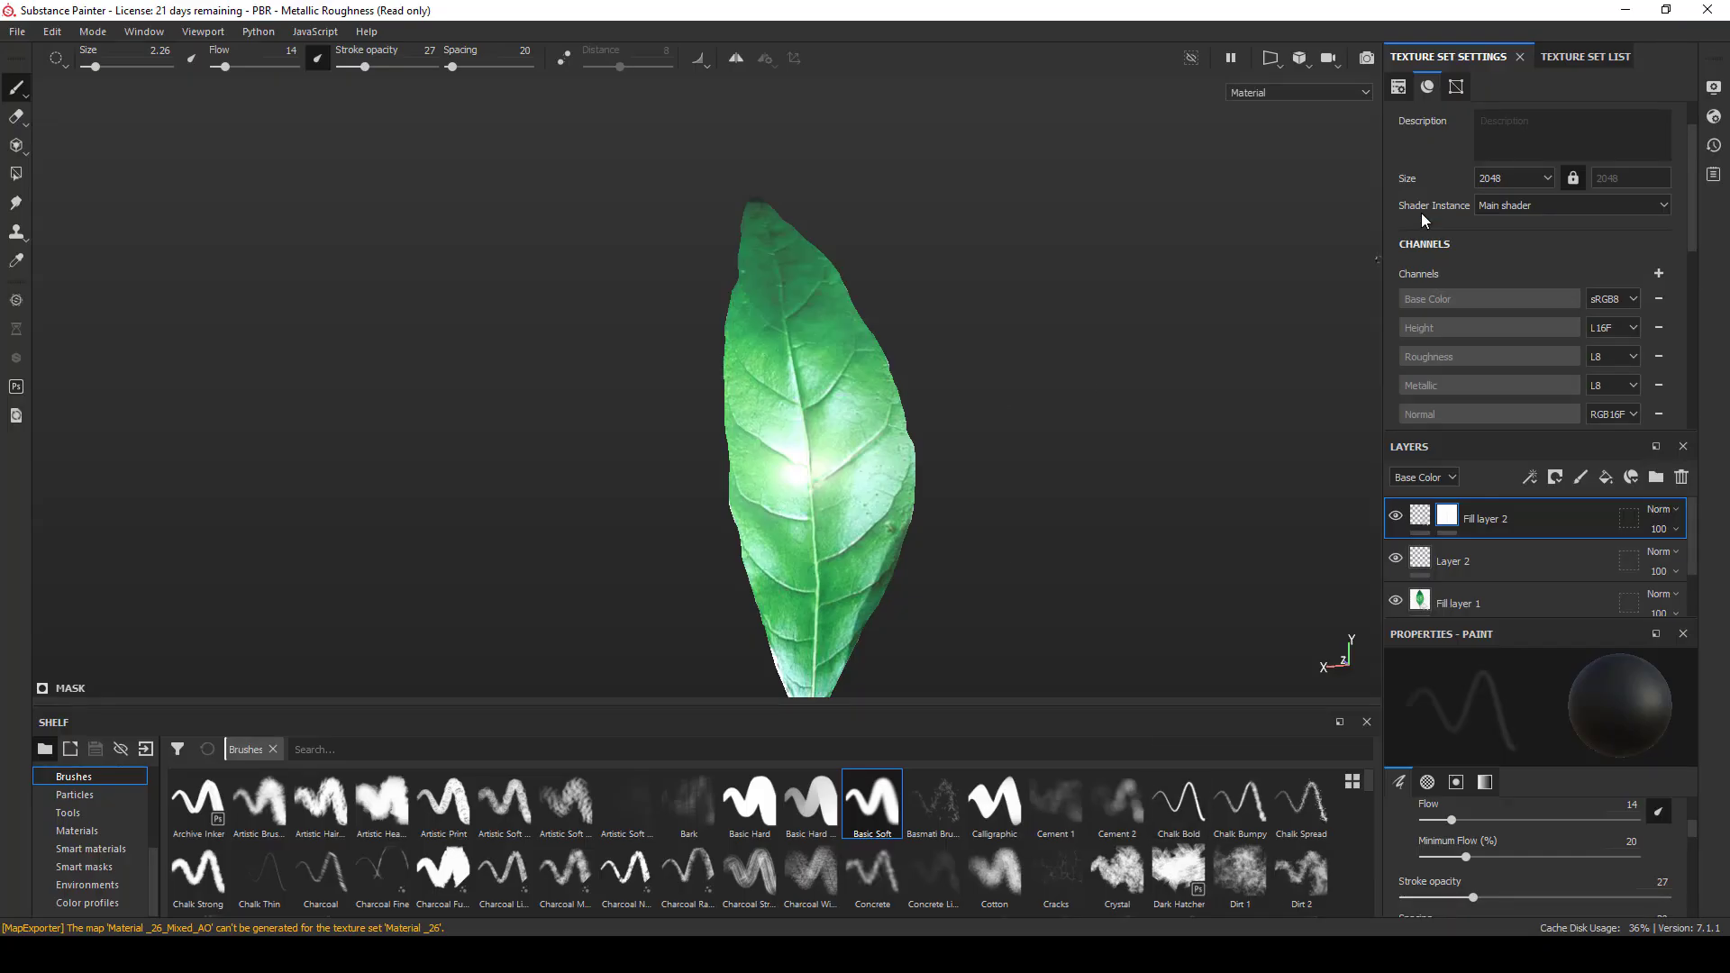
- Switch to Substance Painter and display only the leaf's Opacity channel, framing the whole plane
left_click(1288, 94)
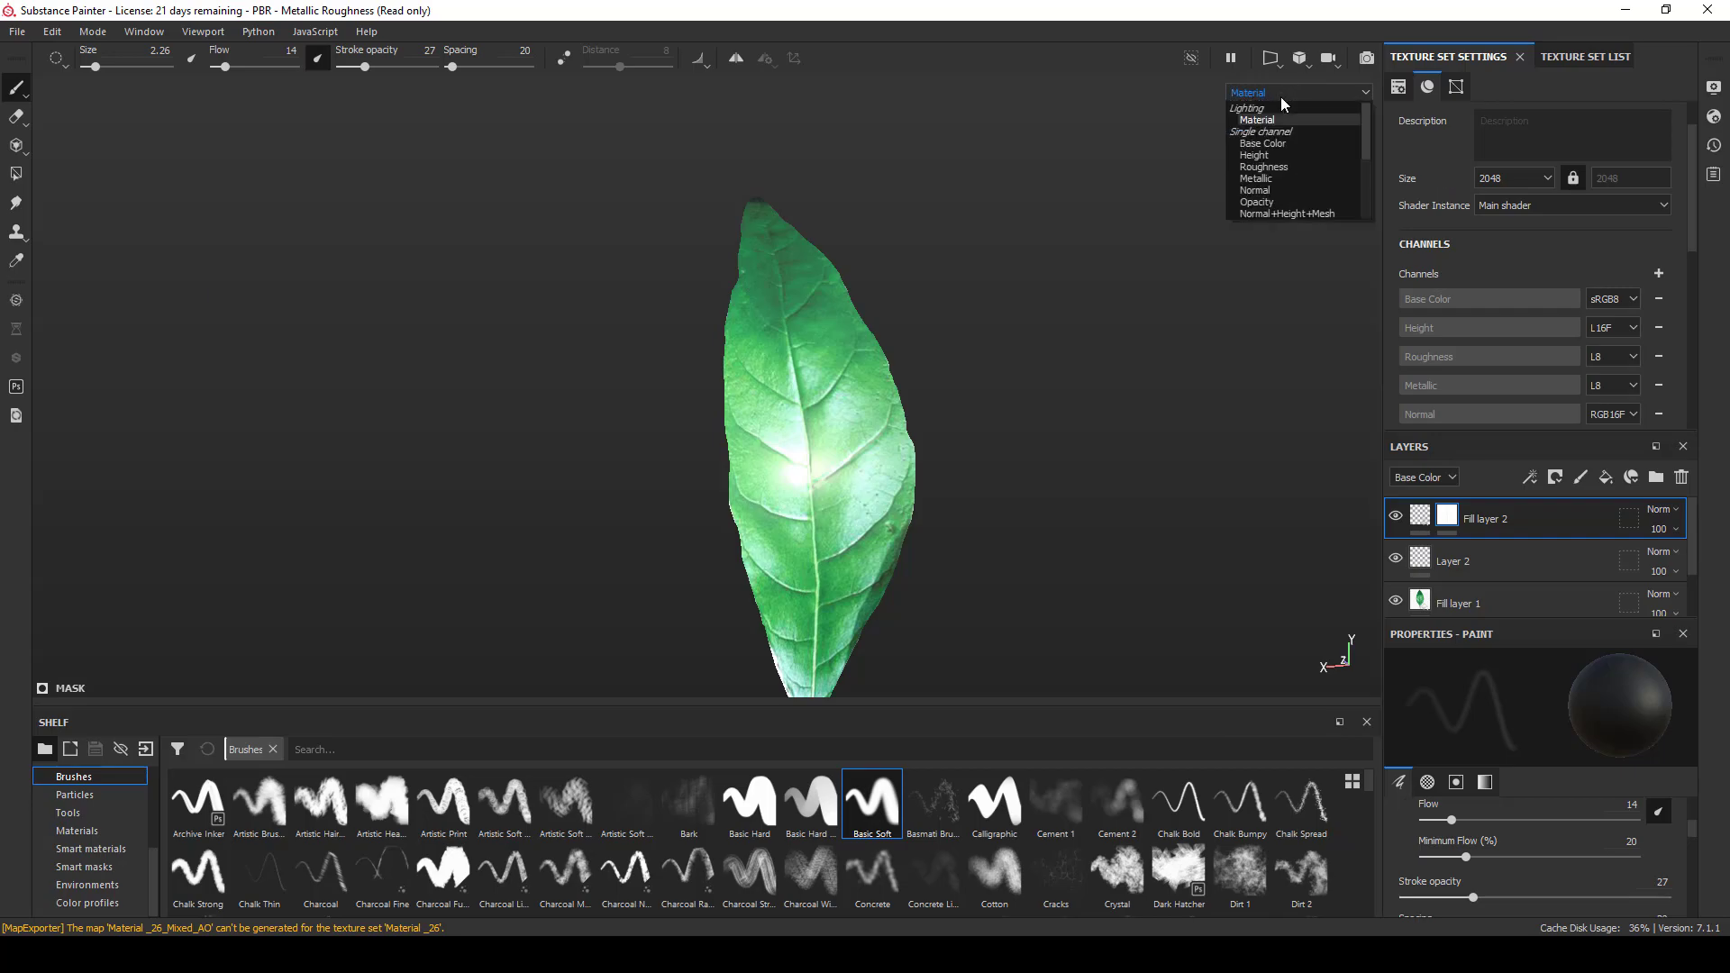
left_click(1258, 201)
left_click_drag(618, 362, 766, 371, "alt")
middle_click_drag(766, 372, 735, 275, "alt")
right_click_drag(766, 298, 1003, 441, "alt")
middle_click_drag(1002, 442, 974, 517, "alt")
- Select Layer 2 and set the paint material's opacity value to 1
left_click(1522, 562)
scroll(1606, 874, "down", 5)
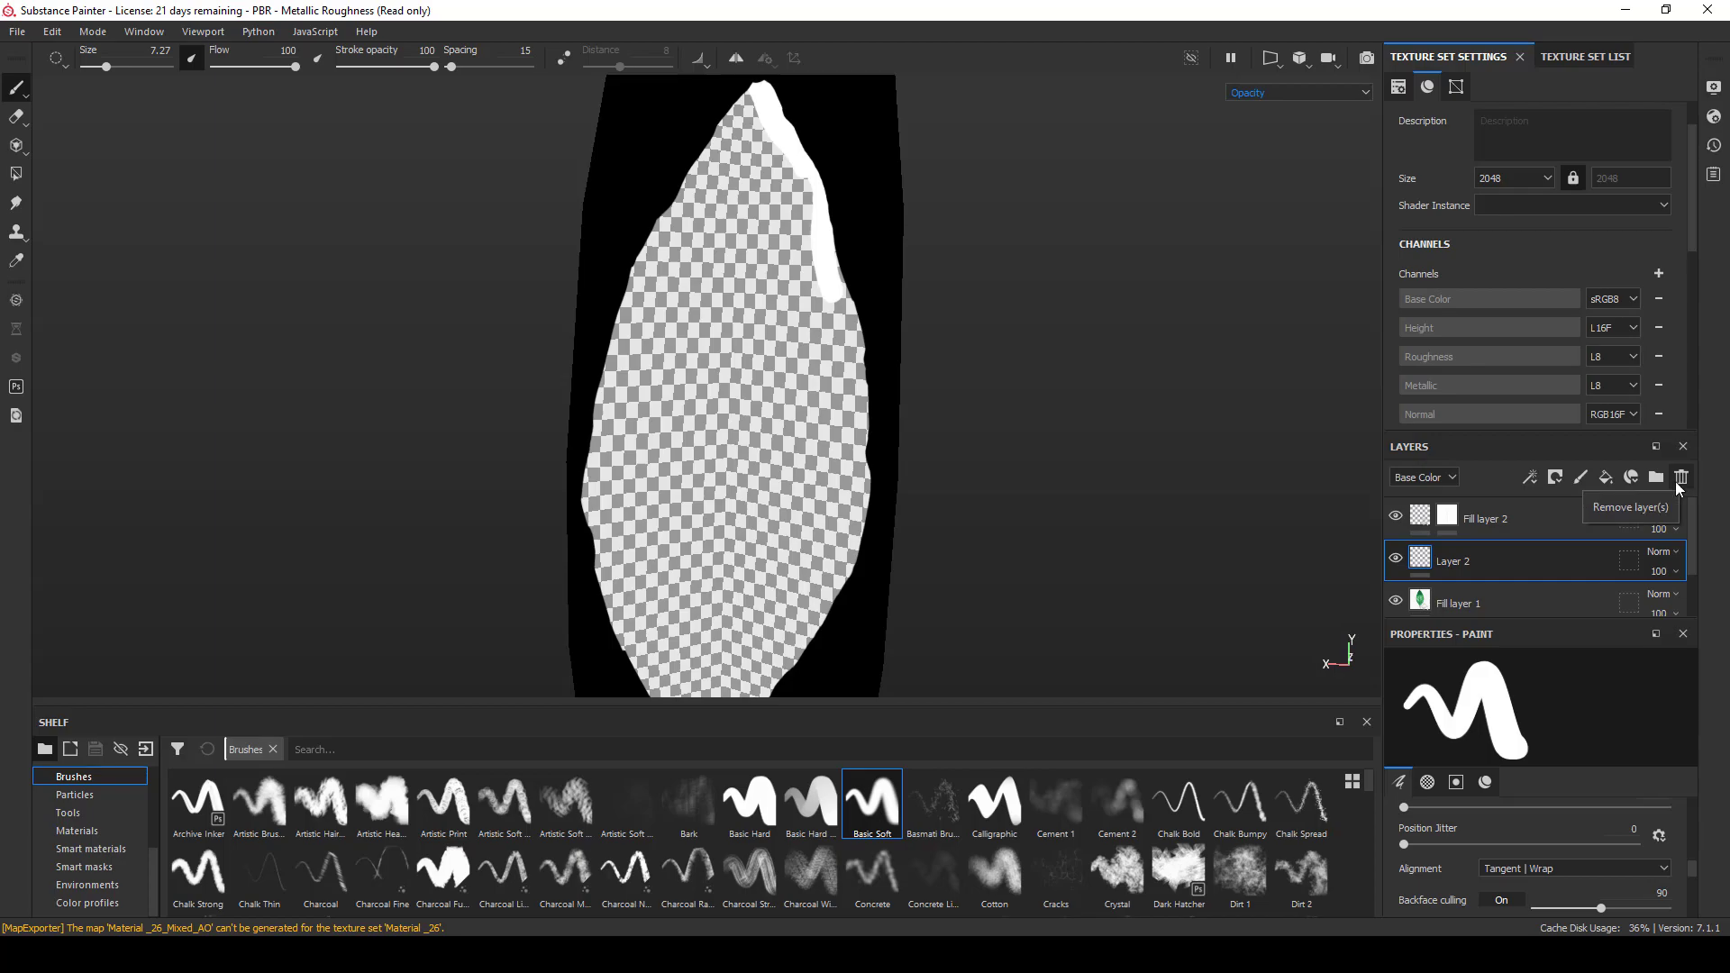
scroll(1581, 847, "down", 5)
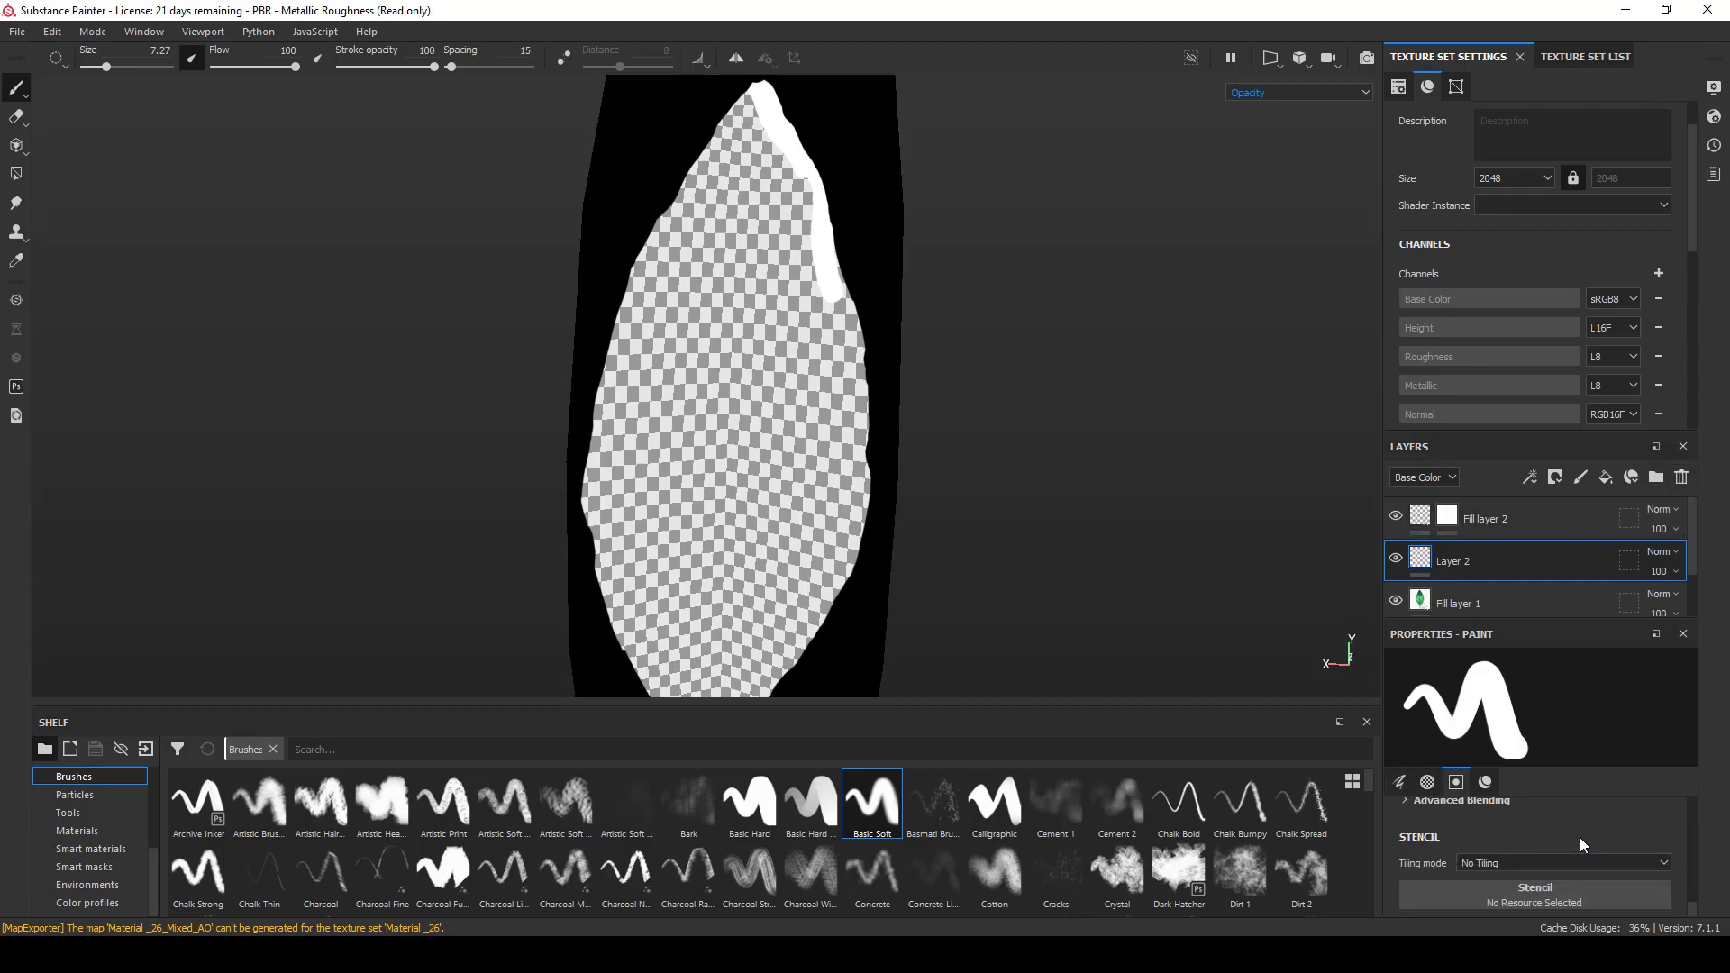
left_click(1484, 781)
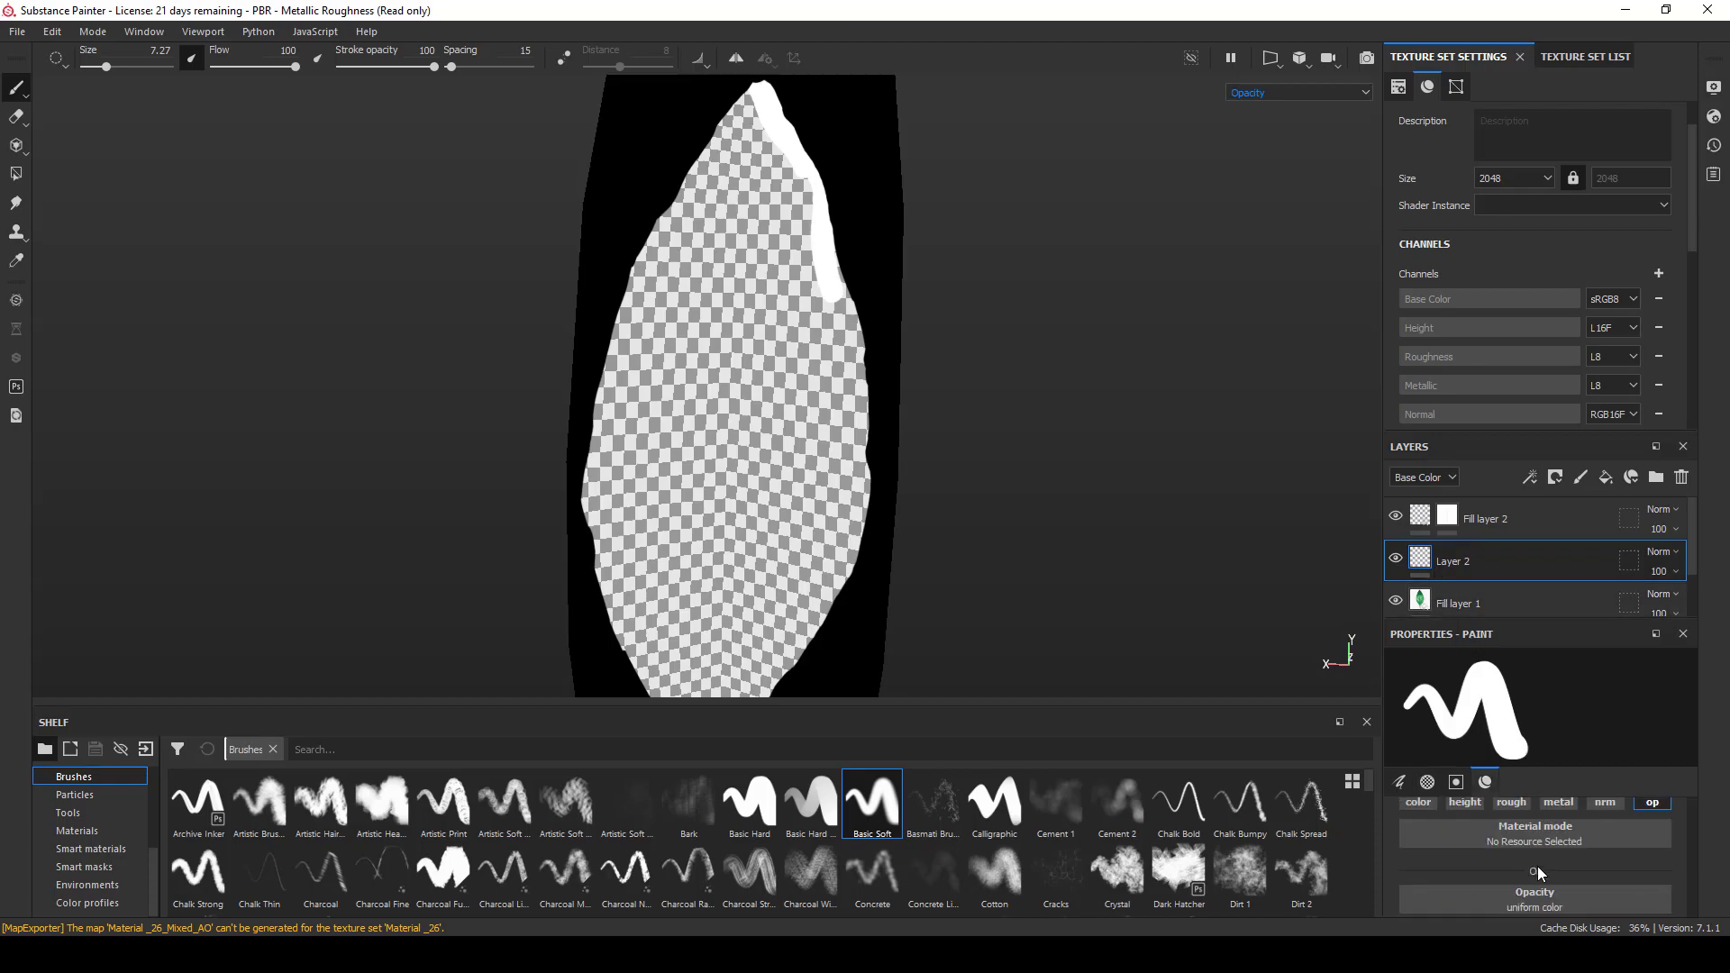
scroll(1538, 867, "down", 1)
left_click_drag(1402, 913, 1719, 906)
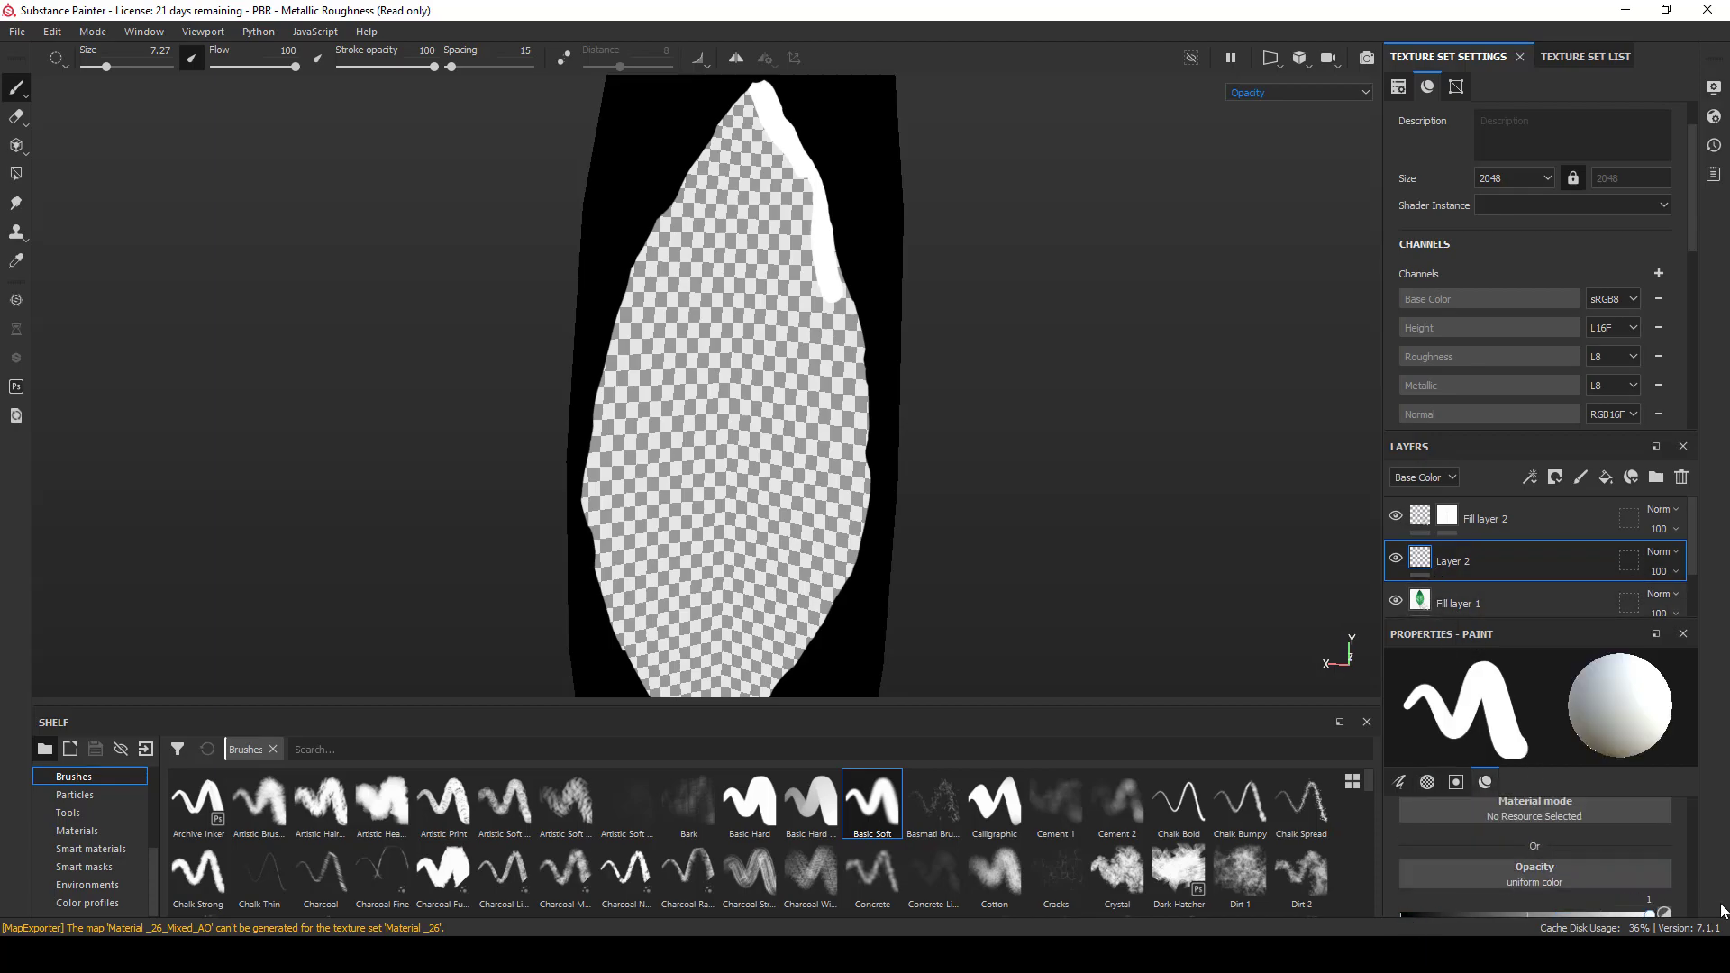
- Enlarge the brush to about 35.94 and paint the entire plane fully opaque on Layer 2
right_click_drag(711, 308, 810, 308, "ctrl")
mouse_move(711, 307)
left_mouse_down()
mouse_move(683, 213)
mouse_move(838, 117)
mouse_move(803, 252)
mouse_move(595, 432)
left_mouse_up()
mouse_move(537, 581)
left_mouse_down()
mouse_move(699, 367)
mouse_move(741, 591)
left_mouse_up()
middle_click_drag(781, 418, 818, 107, "alt")
mouse_move(793, 180)
left_mouse_down()
mouse_move(765, 575)
mouse_move(714, 617)
mouse_move(857, 117)
mouse_move(819, 656)
left_mouse_up()
middle_click_drag(819, 425, 819, 565, "alt")
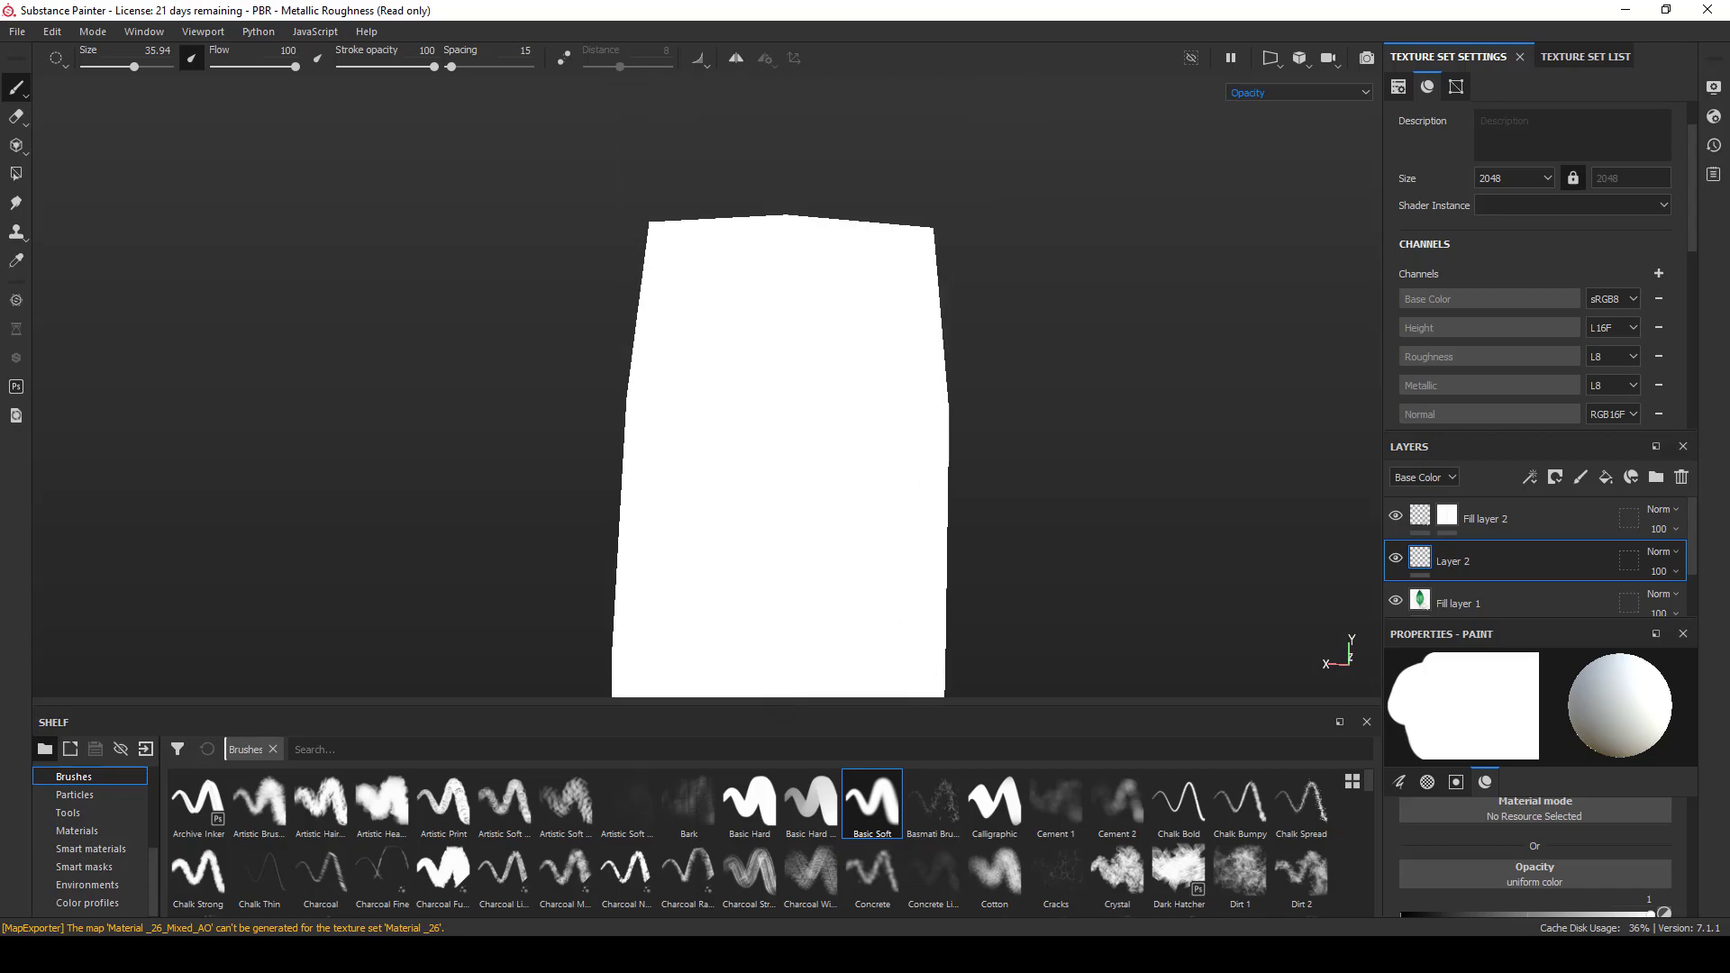
- In Material display, set the paint opacity to 0 and paint away the background around the leaf with a brush of about 18.64
right_click_drag(816, 386, 722, 441, "alt")
left_click(1365, 95)
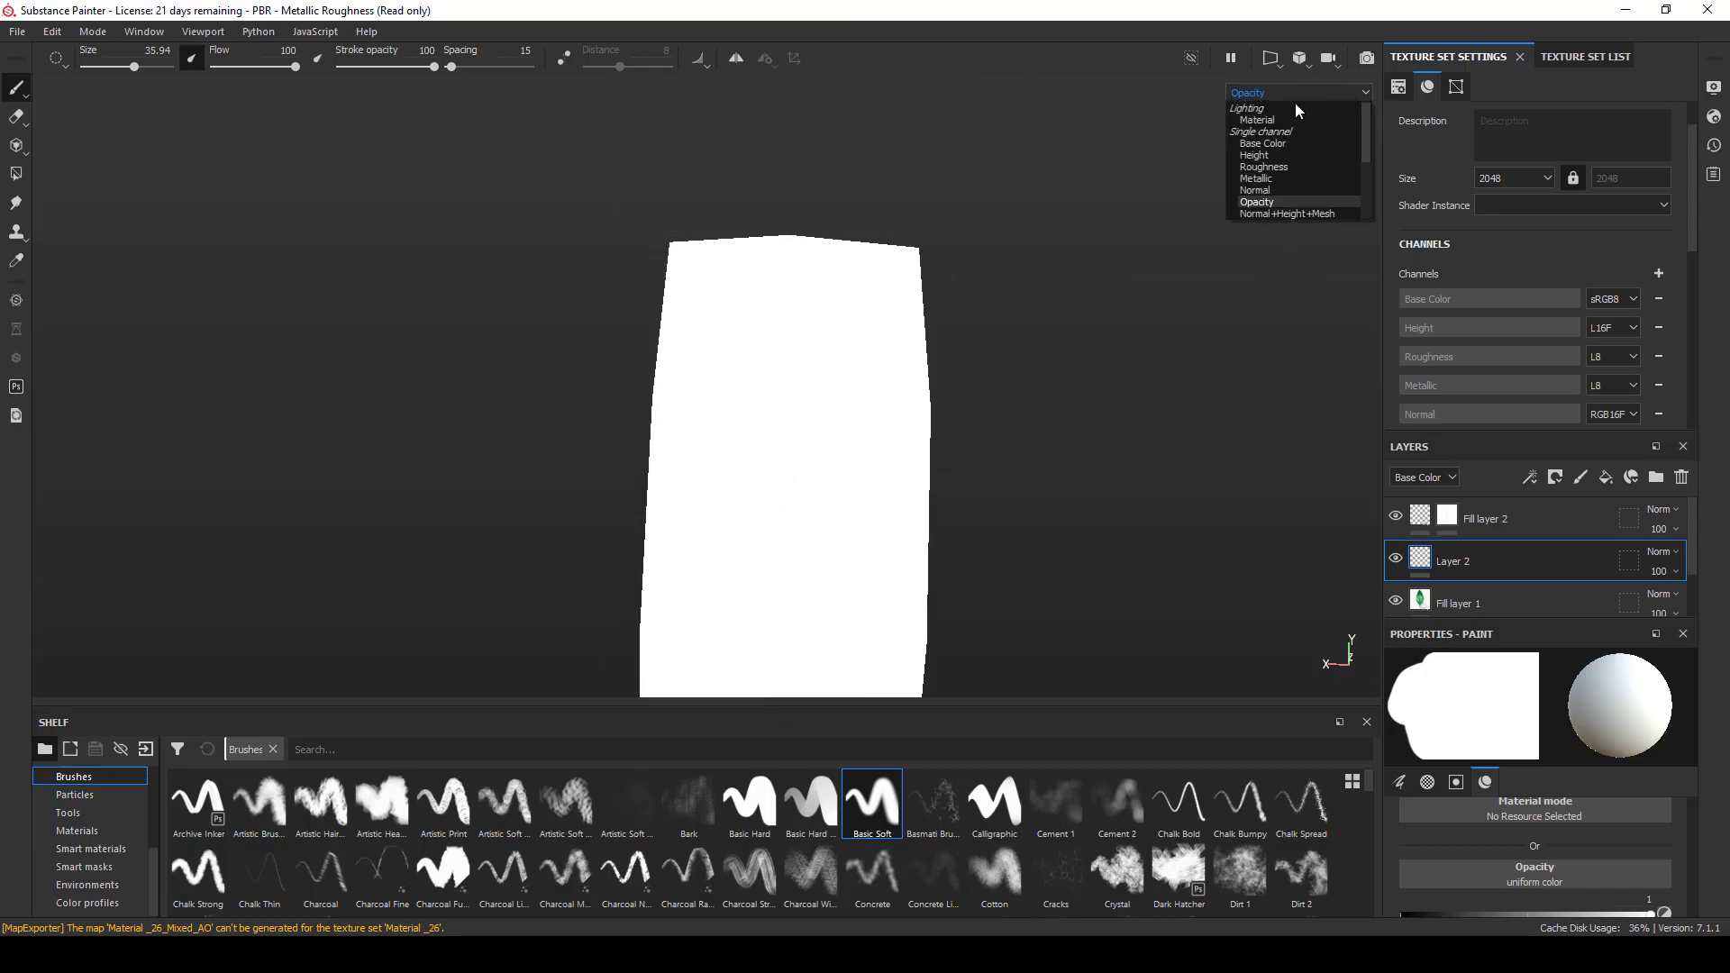
left_click(1284, 108)
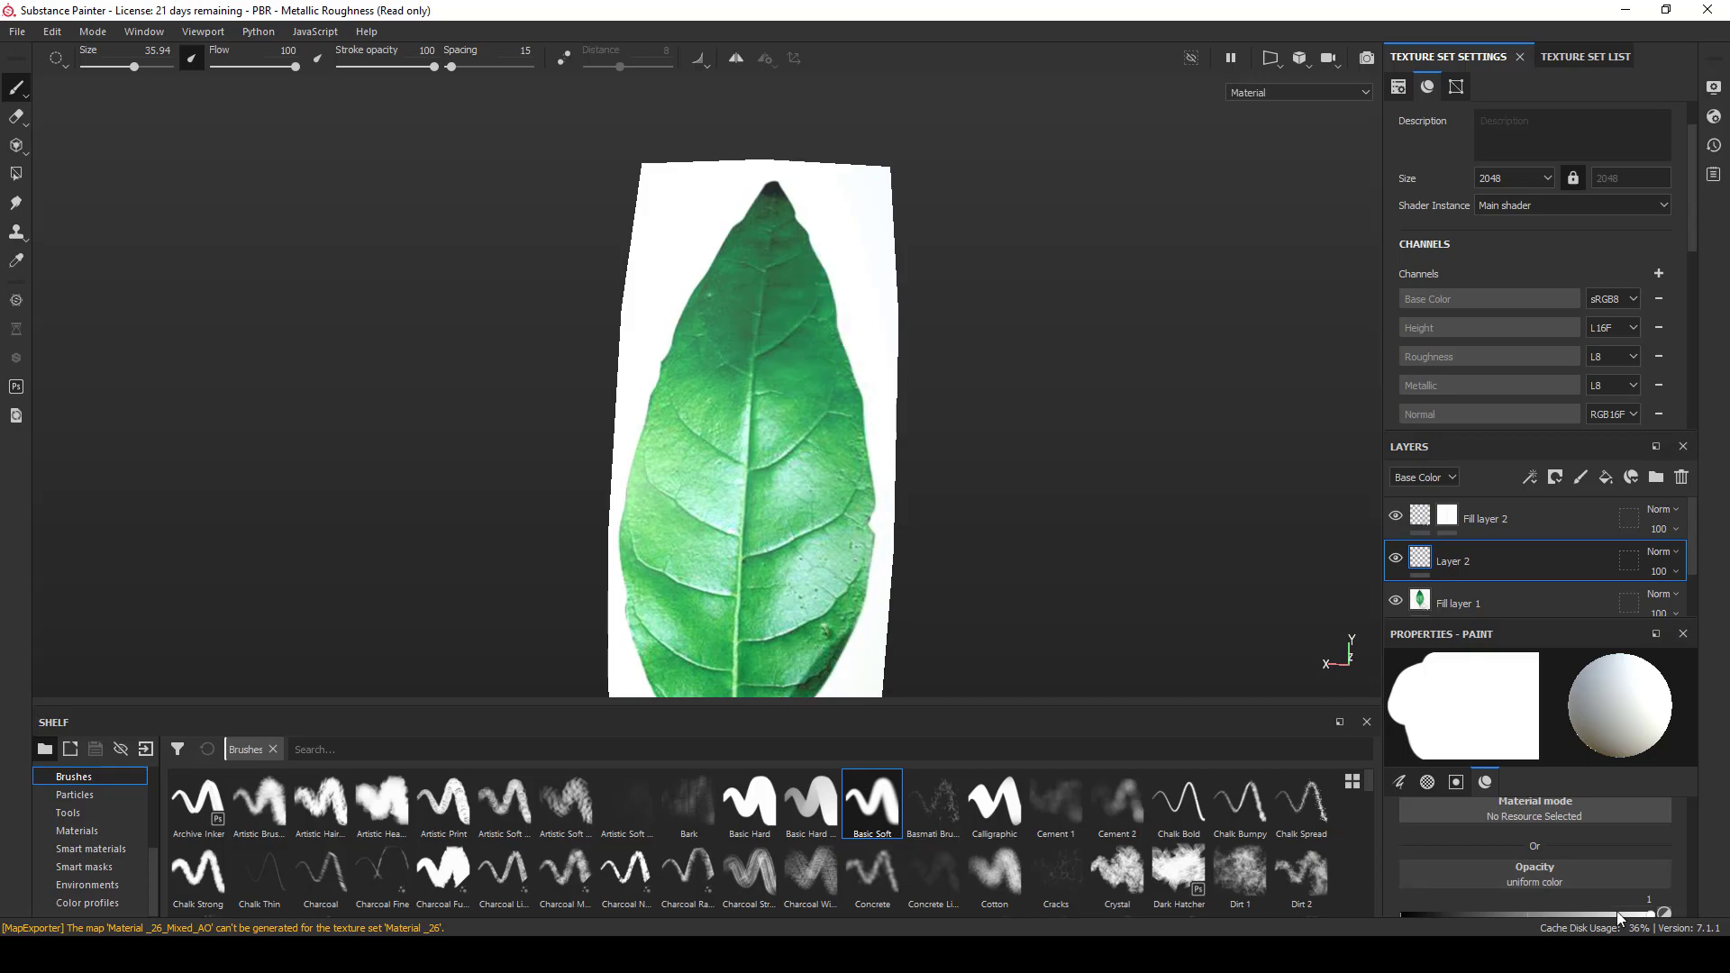
left_click_drag(1640, 916, 1331, 908)
right_click_drag(855, 186, 824, 186, "ctrl")
mouse_move(803, 149)
left_mouse_down()
mouse_move(863, 298)
mouse_move(873, 147)
mouse_move(792, 155)
mouse_move(618, 399)
mouse_move(662, 225)
mouse_move(698, 171)
left_mouse_up()
middle_click_drag(928, 413, 961, 143)
mouse_move(961, 143)
left_mouse_down()
mouse_move(896, 387)
mouse_move(793, 577)
mouse_move(914, 193)
mouse_move(915, 618)
mouse_move(699, 469)
mouse_move(624, 159)
mouse_move(645, 606)
left_mouse_up()
key("f")
middle_click_drag(983, 561, 1009, 565)
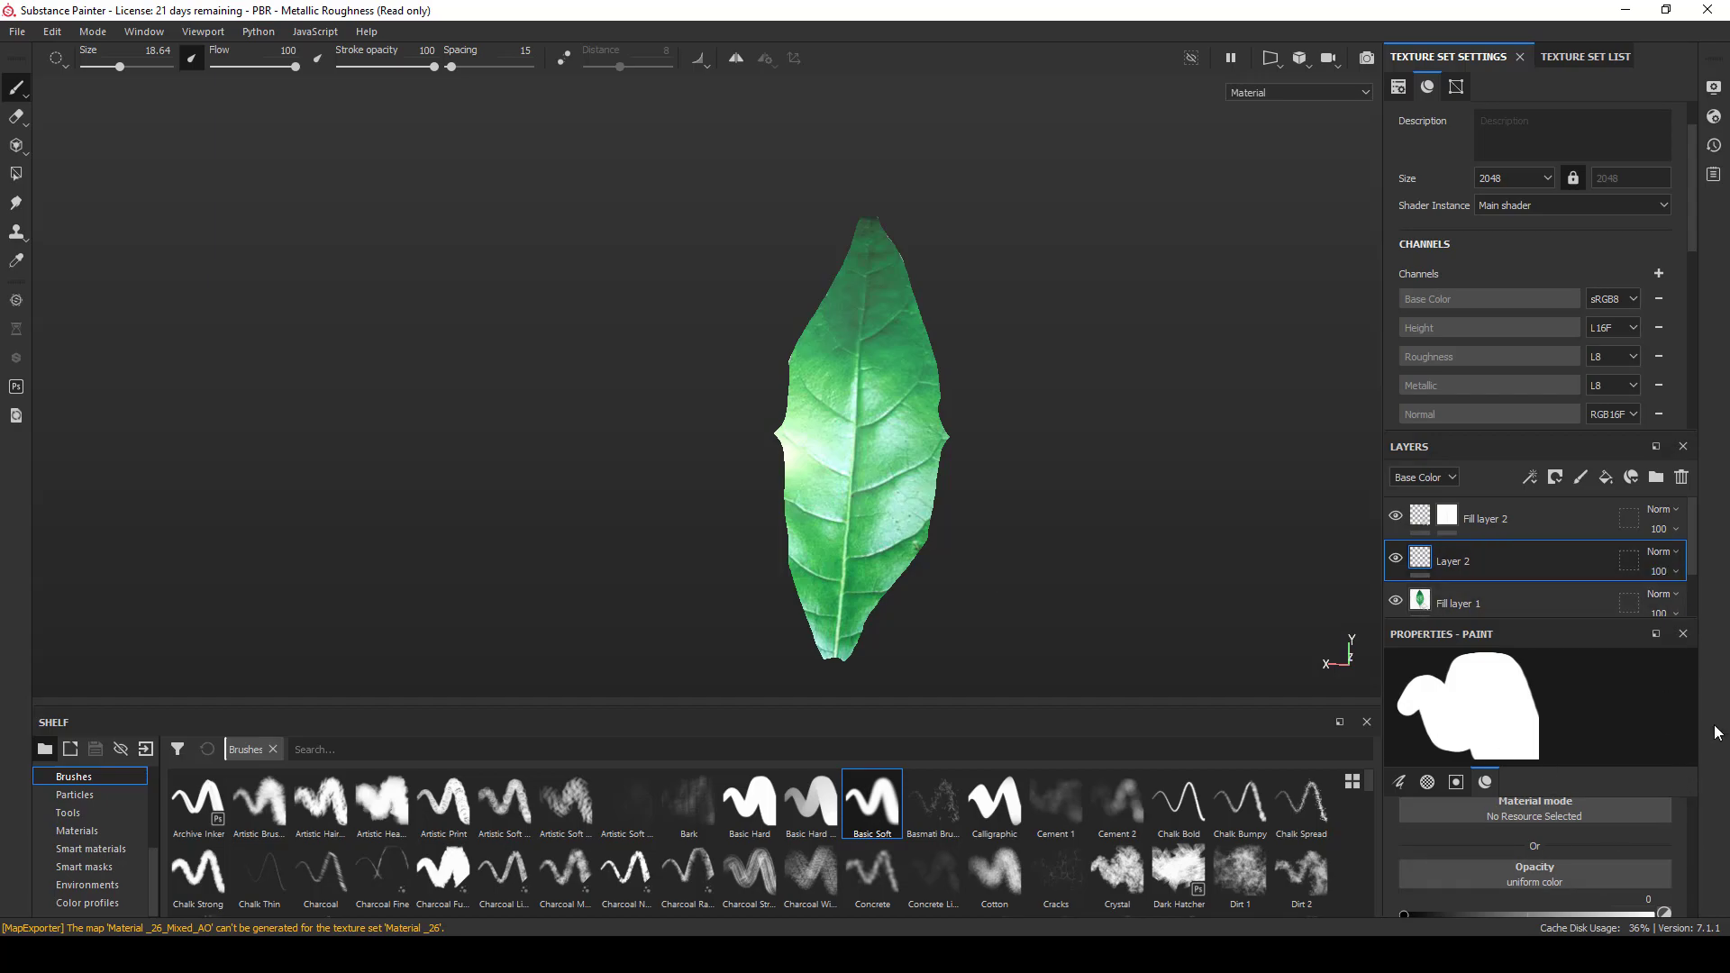
- Set the paint opacity to 1, reduce the brush to 7.36 and paint back the leaf's cut-off edges, tip and stem
left_click_drag(1399, 913, 1651, 913)
key("[")
key("[")
key("[")
key("[")
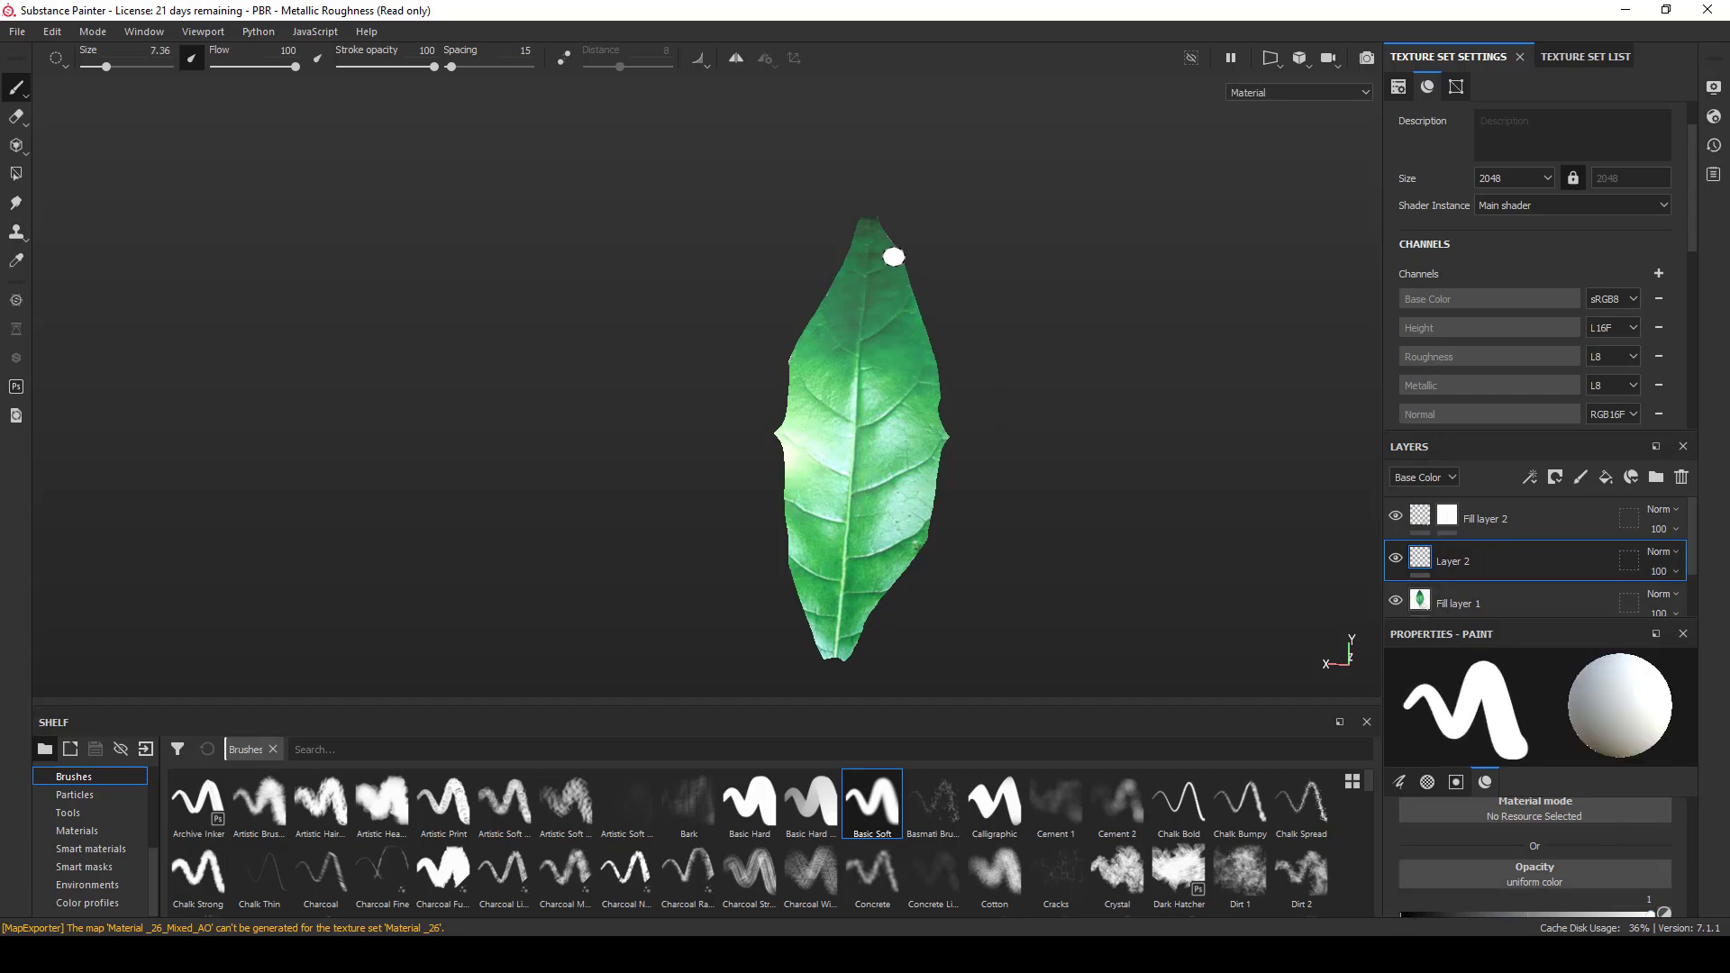
mouse_move(919, 307)
left_mouse_down()
mouse_move(944, 400)
mouse_move(910, 563)
mouse_move(834, 671)
mouse_move(779, 504)
mouse_move(817, 305)
mouse_move(877, 230)
mouse_move(777, 434)
mouse_move(827, 662)
left_mouse_up()
mouse_move(984, 557)
middle_mouse_down("alt")
mouse_move(984, 436)
mouse_move(994, 454)
middle_mouse_up("alt")
left_click_drag(845, 543, 849, 606)
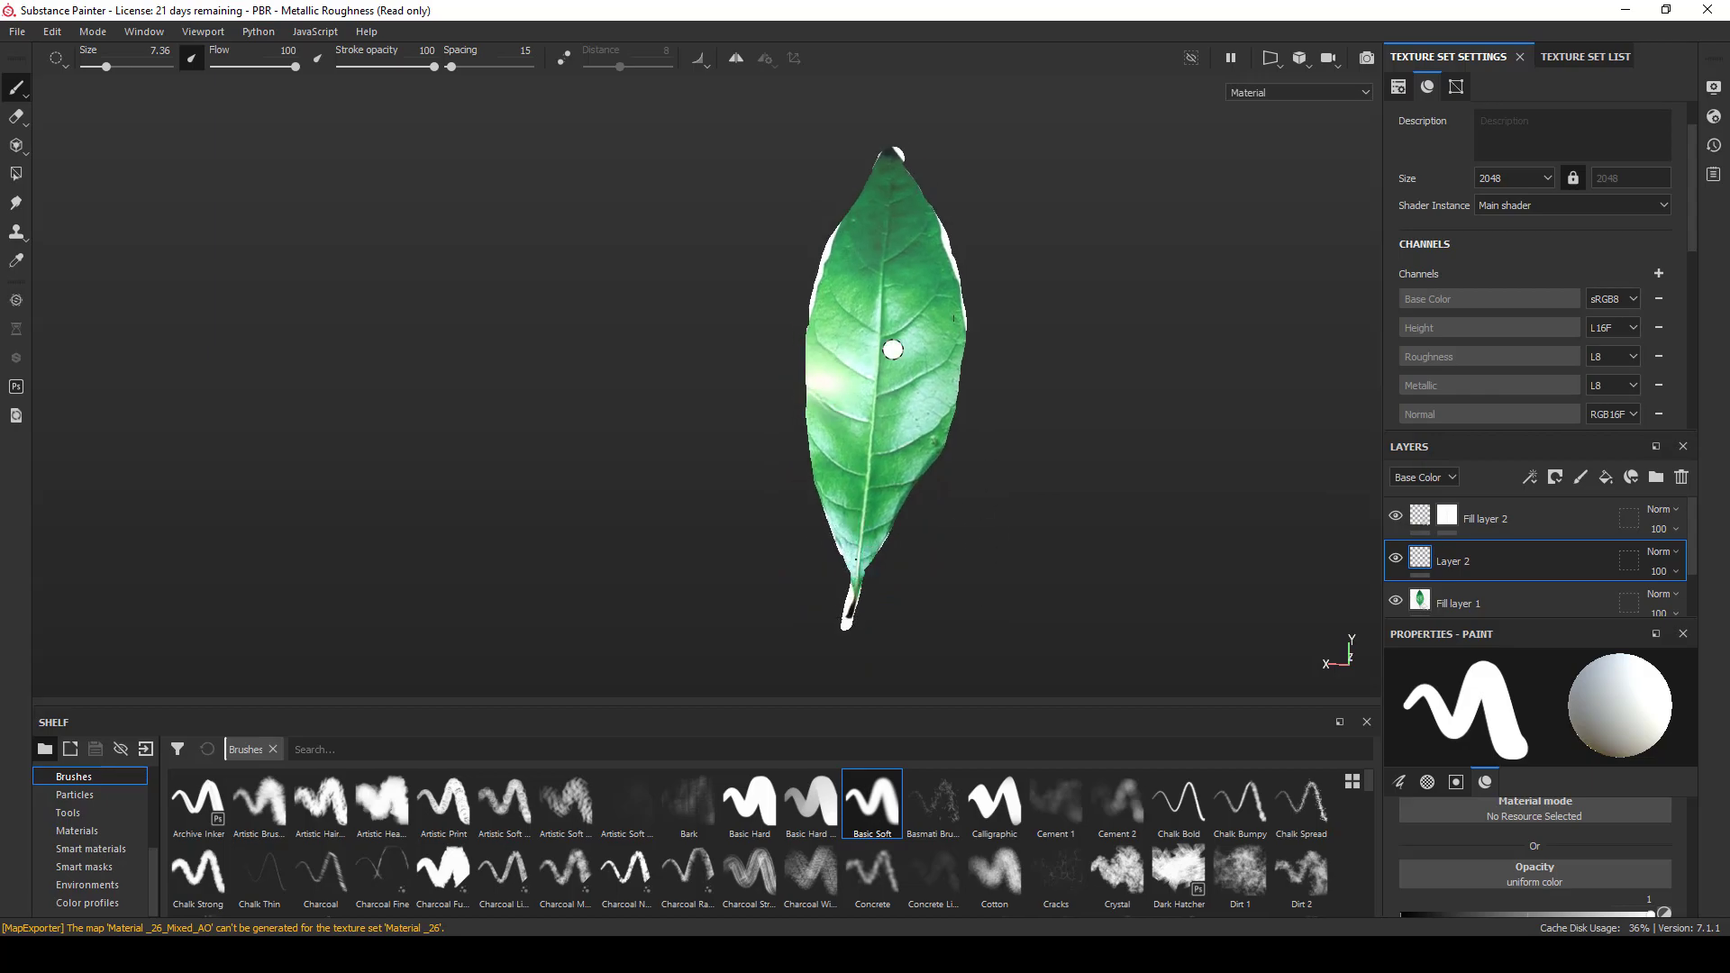
- Swap the paint opacity to 0 and remove the leftover white background along the leaf's tip, side edges and stem
key("x")
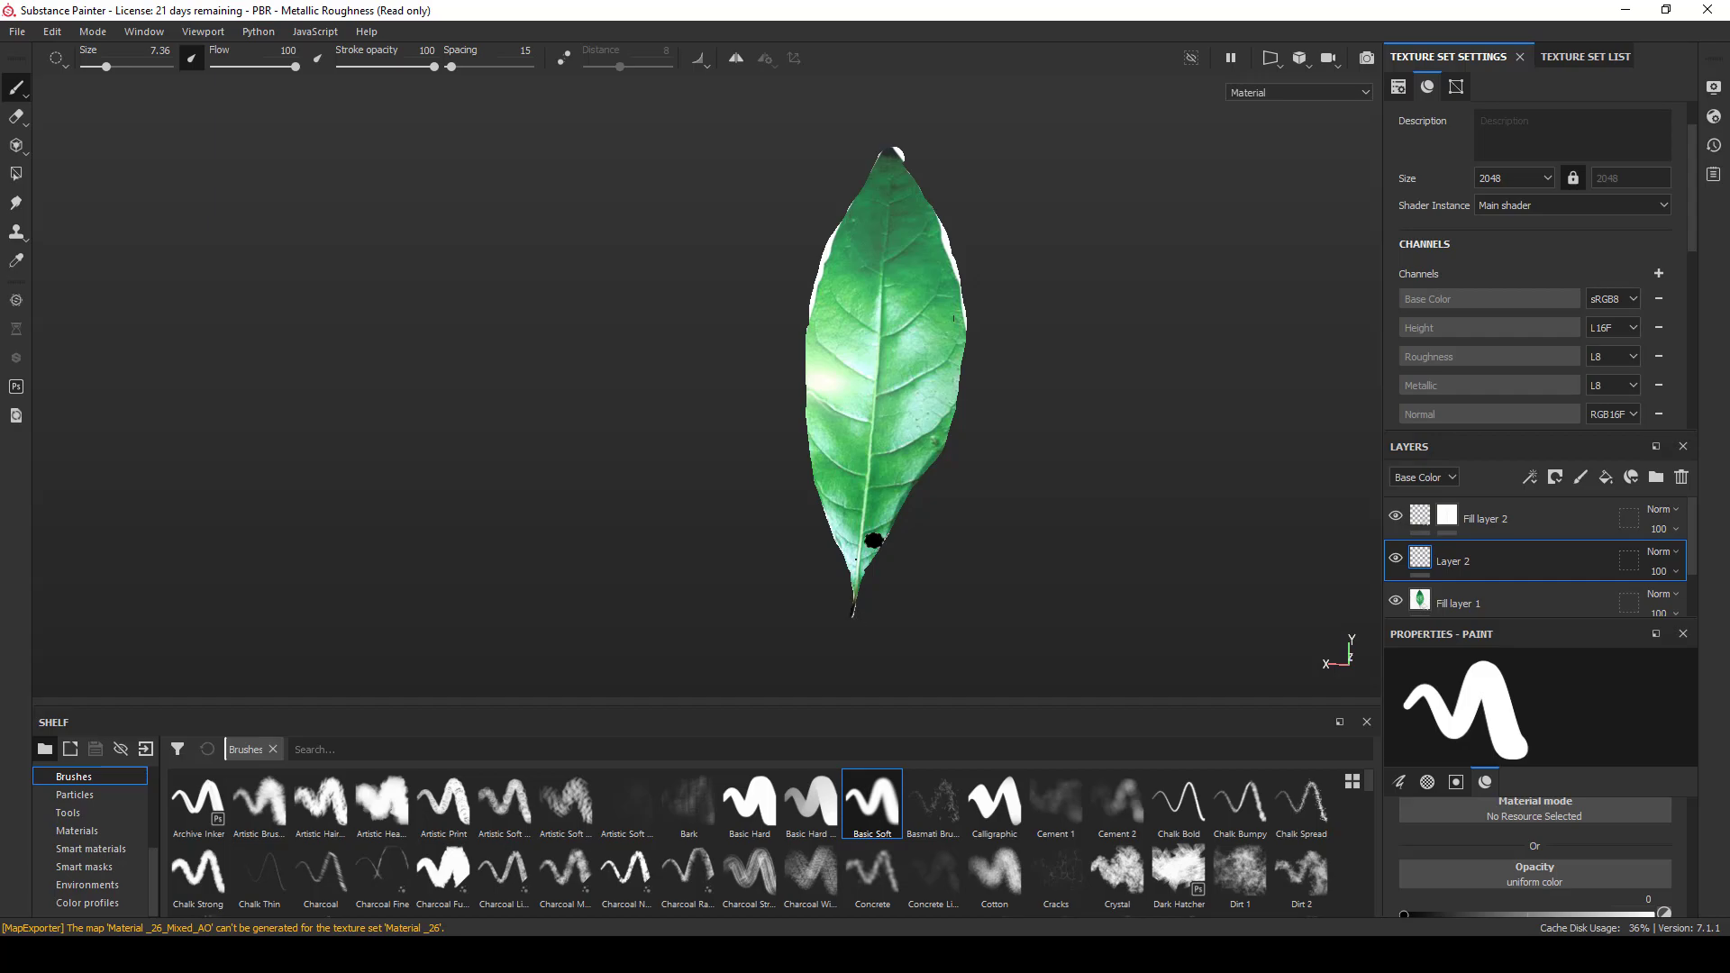
left_click_drag(857, 184, 811, 315)
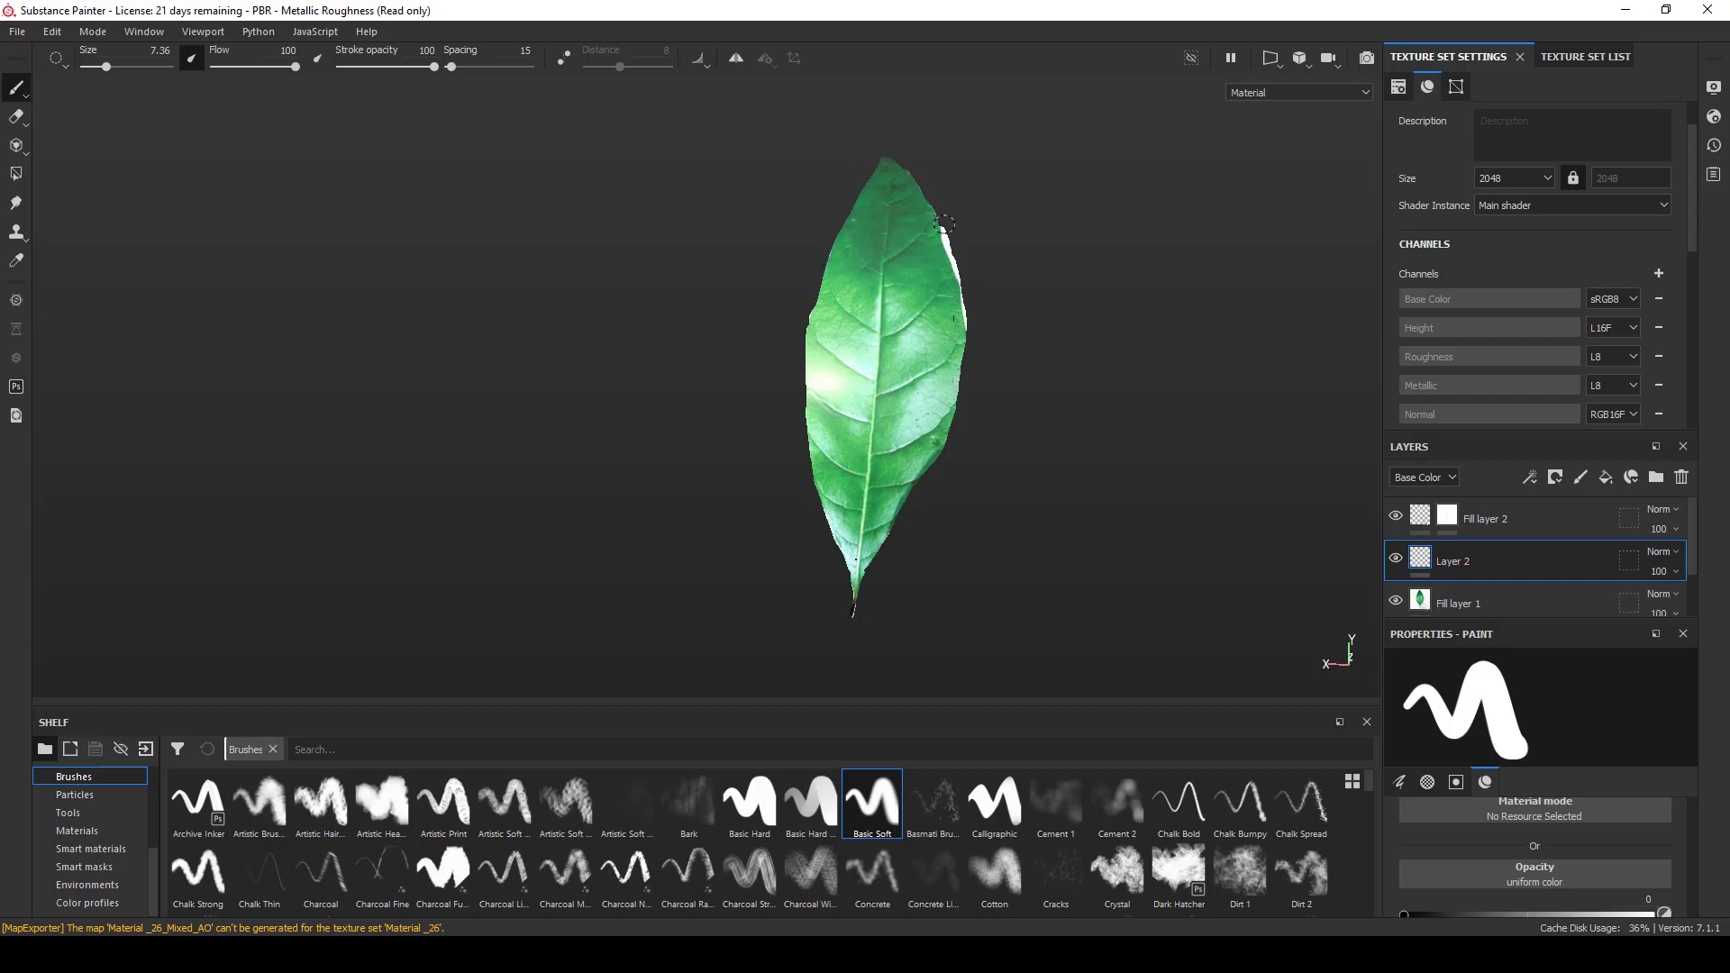
left_click_drag(1005, 349, 895, 451, "alt")
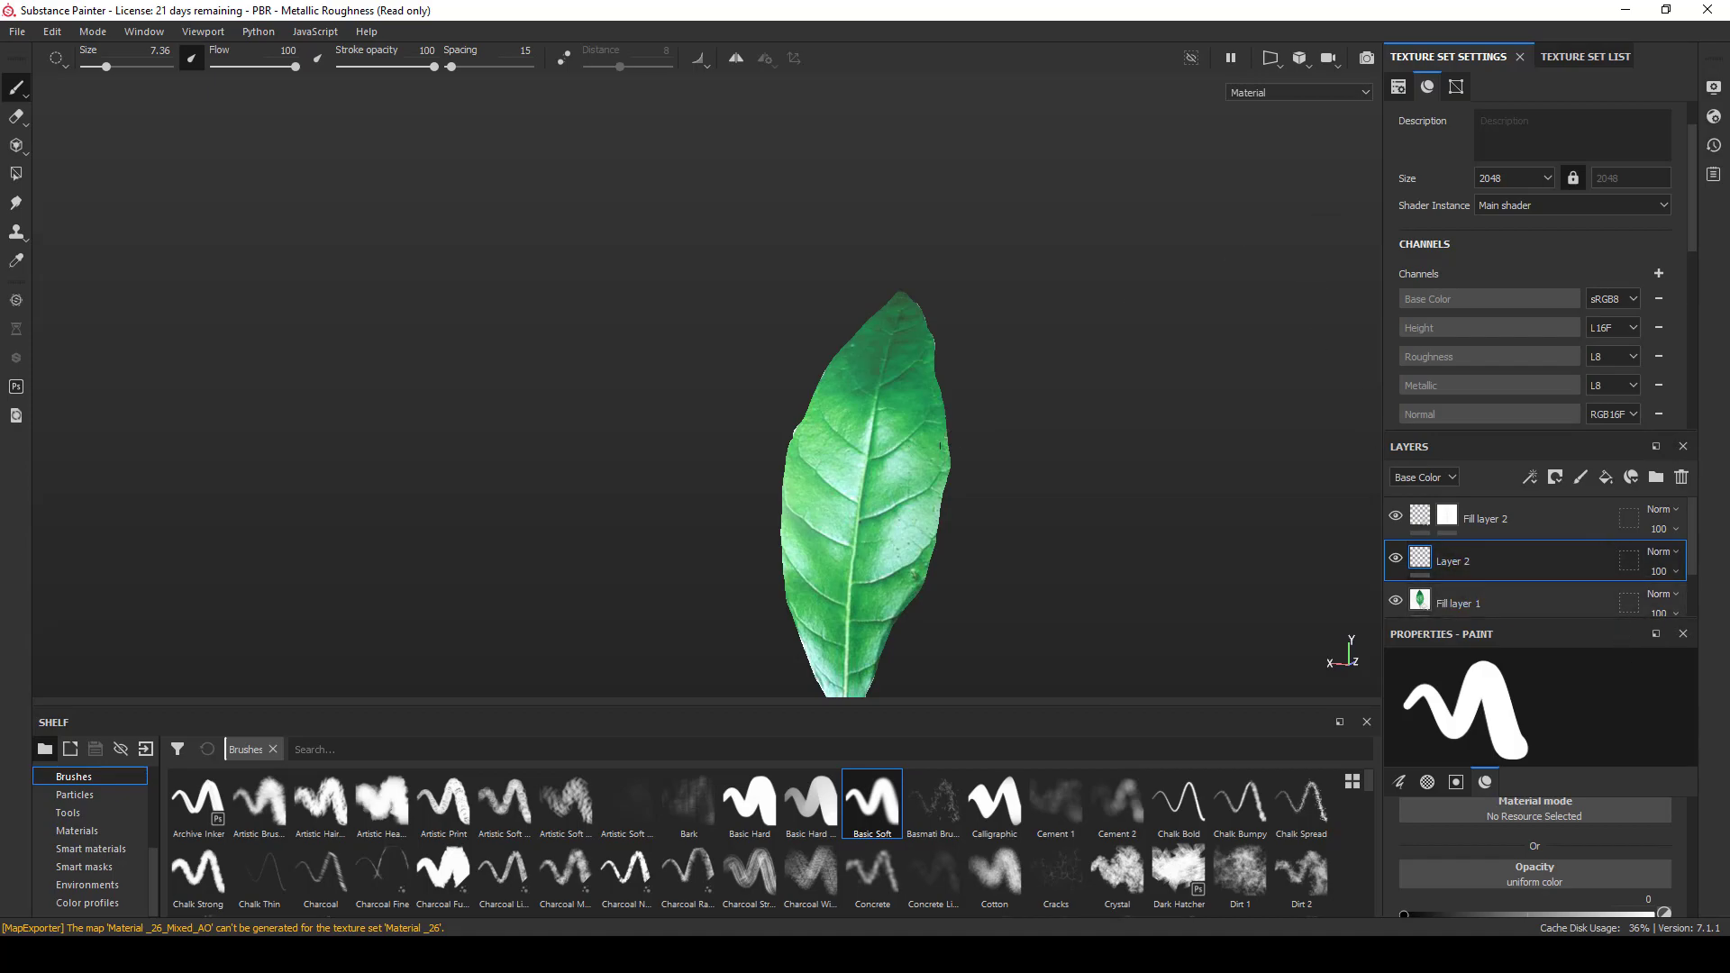
- Display the Opacity channel, set the paint opacity to 1 and fill the small dark gap near the leaf's edge
left_click(17, 31)
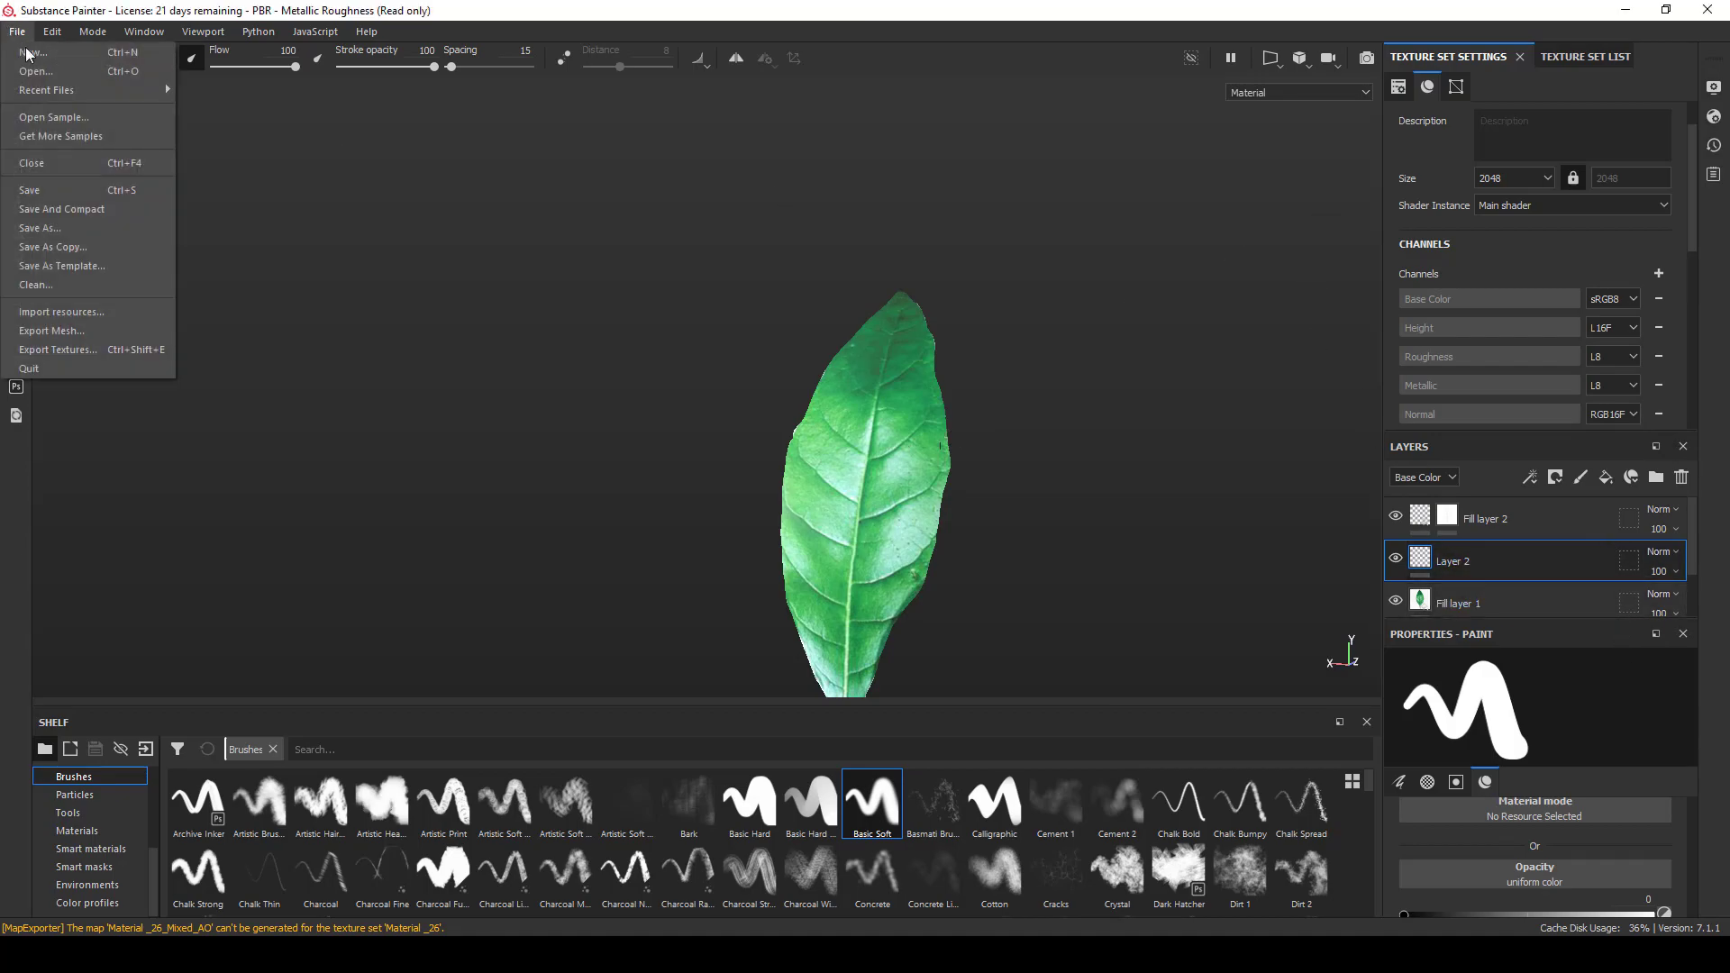
left_click(1144, 155)
left_click(1264, 93)
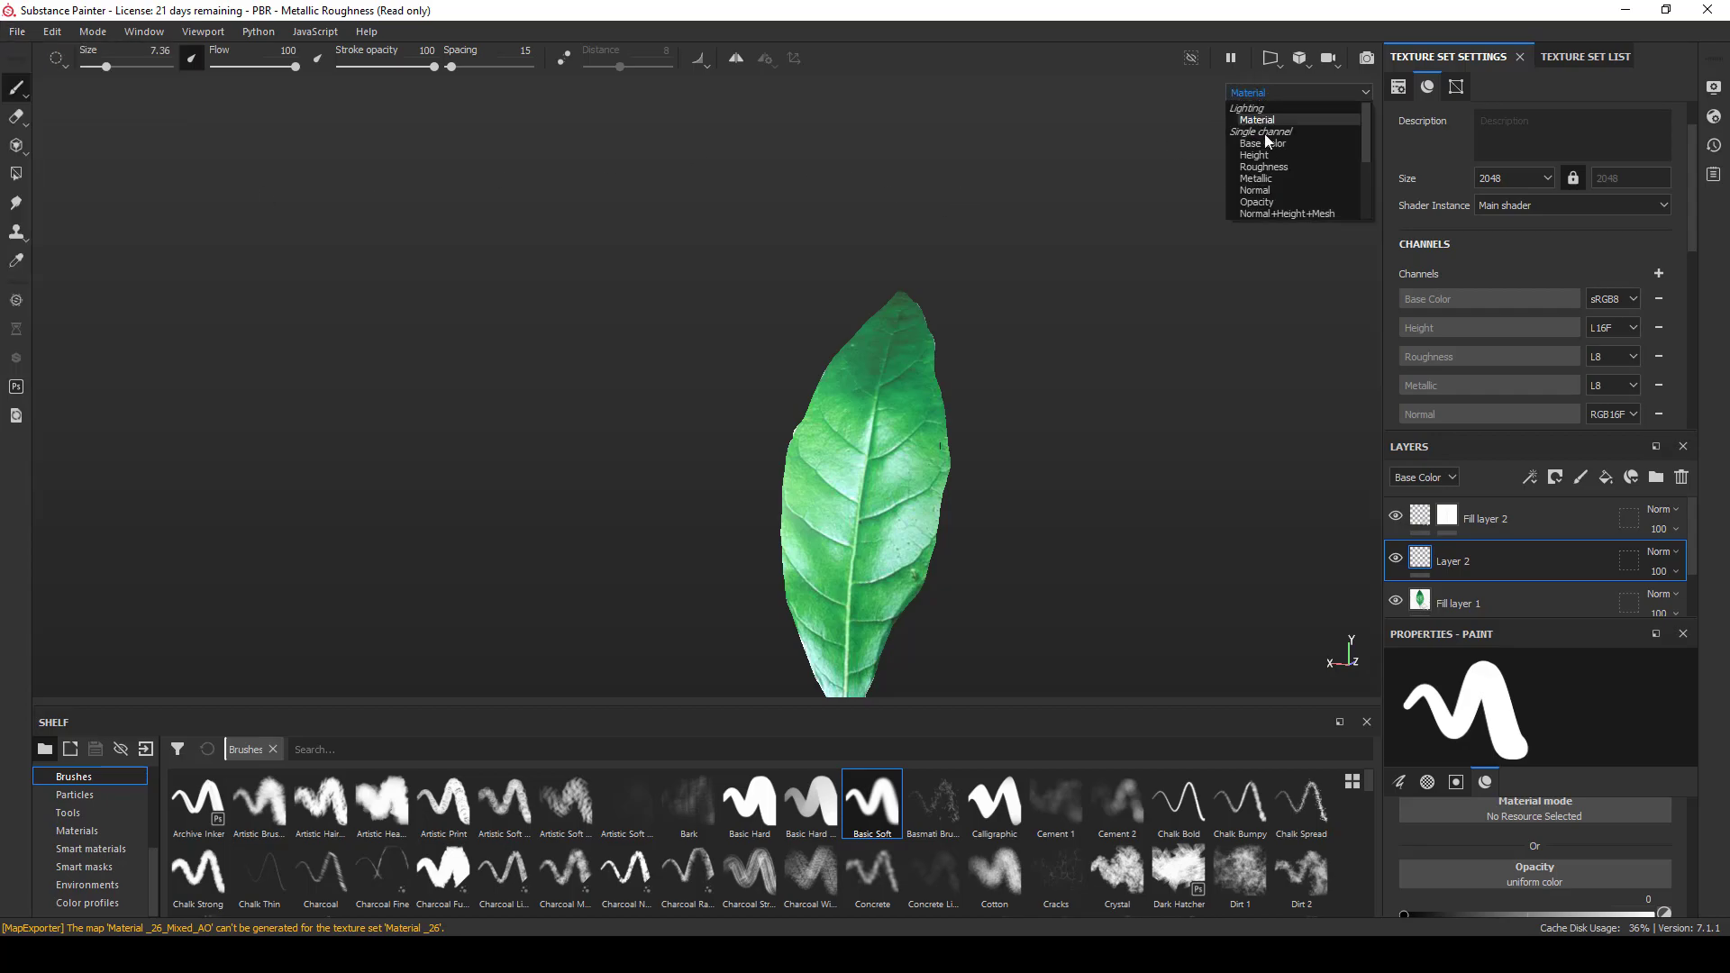
left_click(1273, 202)
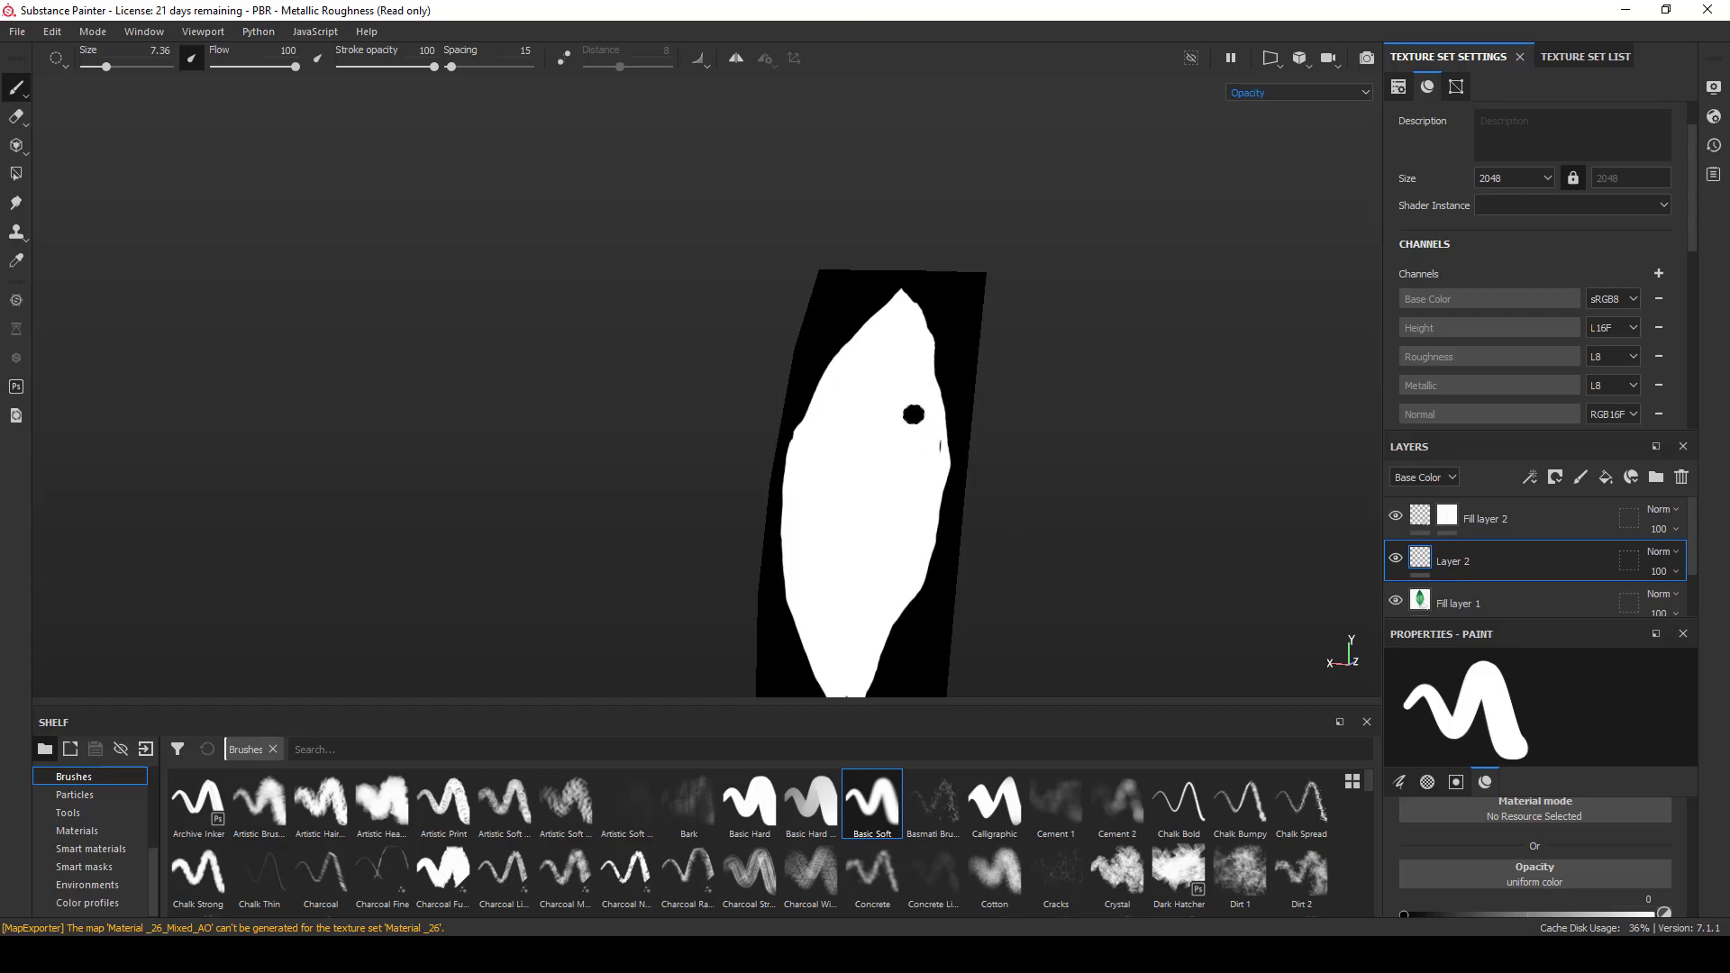
left_click_drag(1511, 915, 1660, 917)
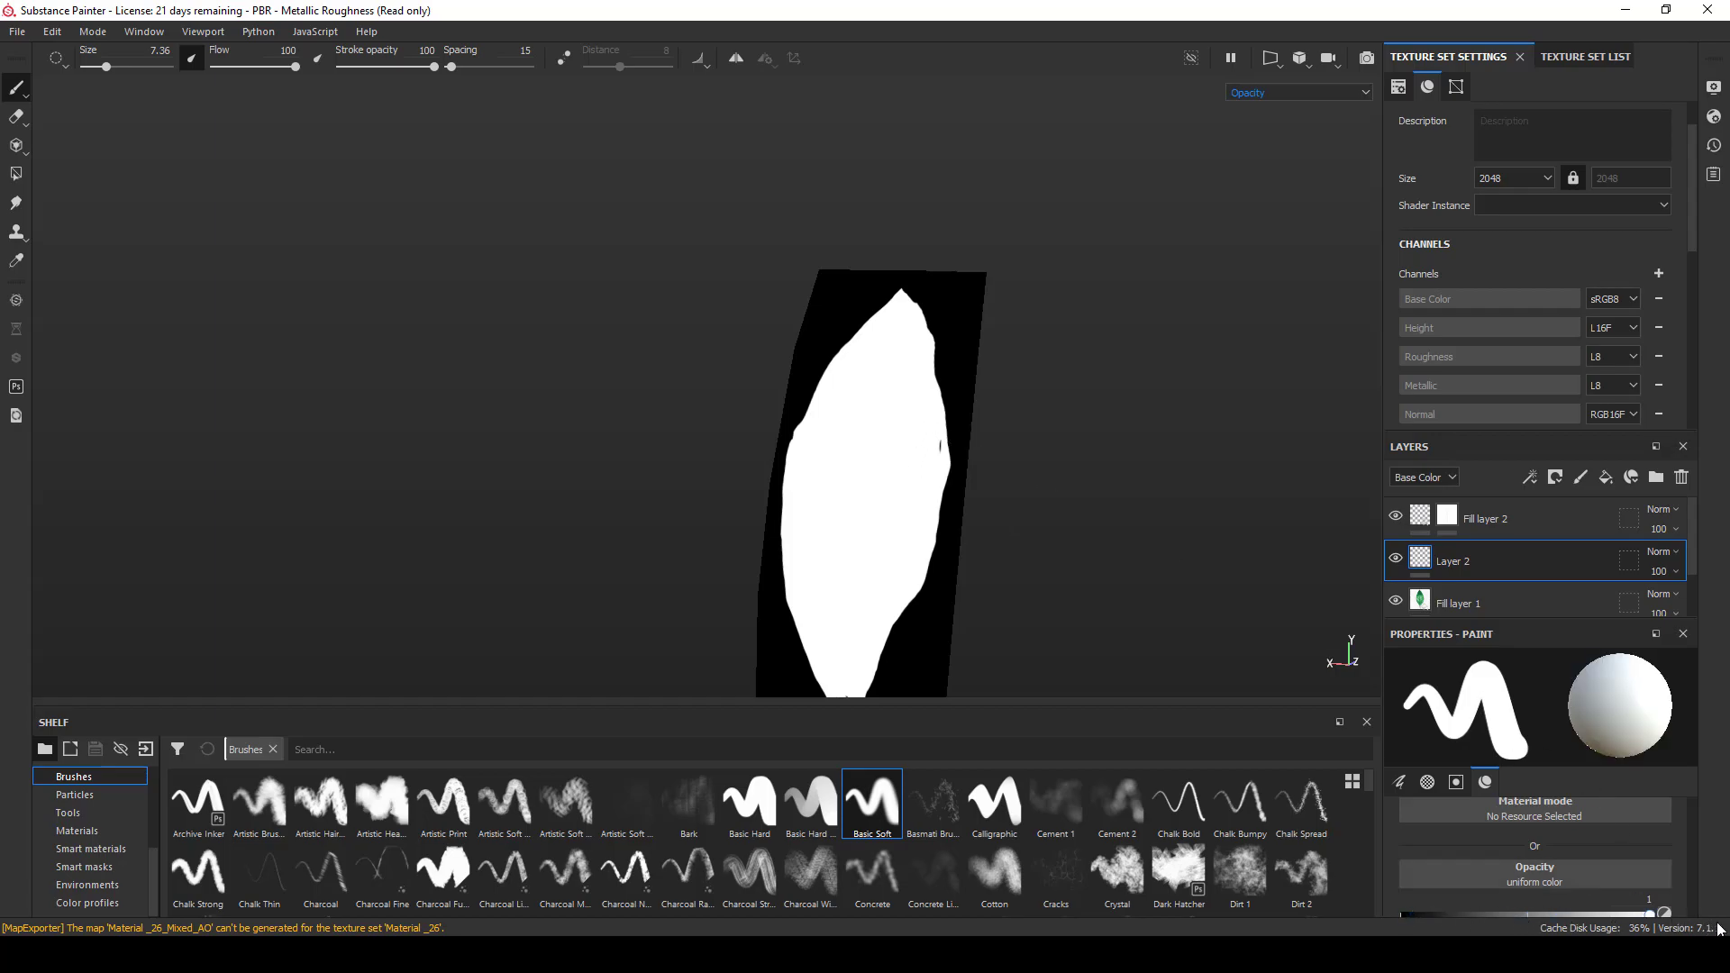
left_click(944, 363)
- Export the textures to the Downloads folder as 8-bit png with the Document channels + Normal + AO (With Alpha) template
left_click(17, 31)
left_click(88, 349)
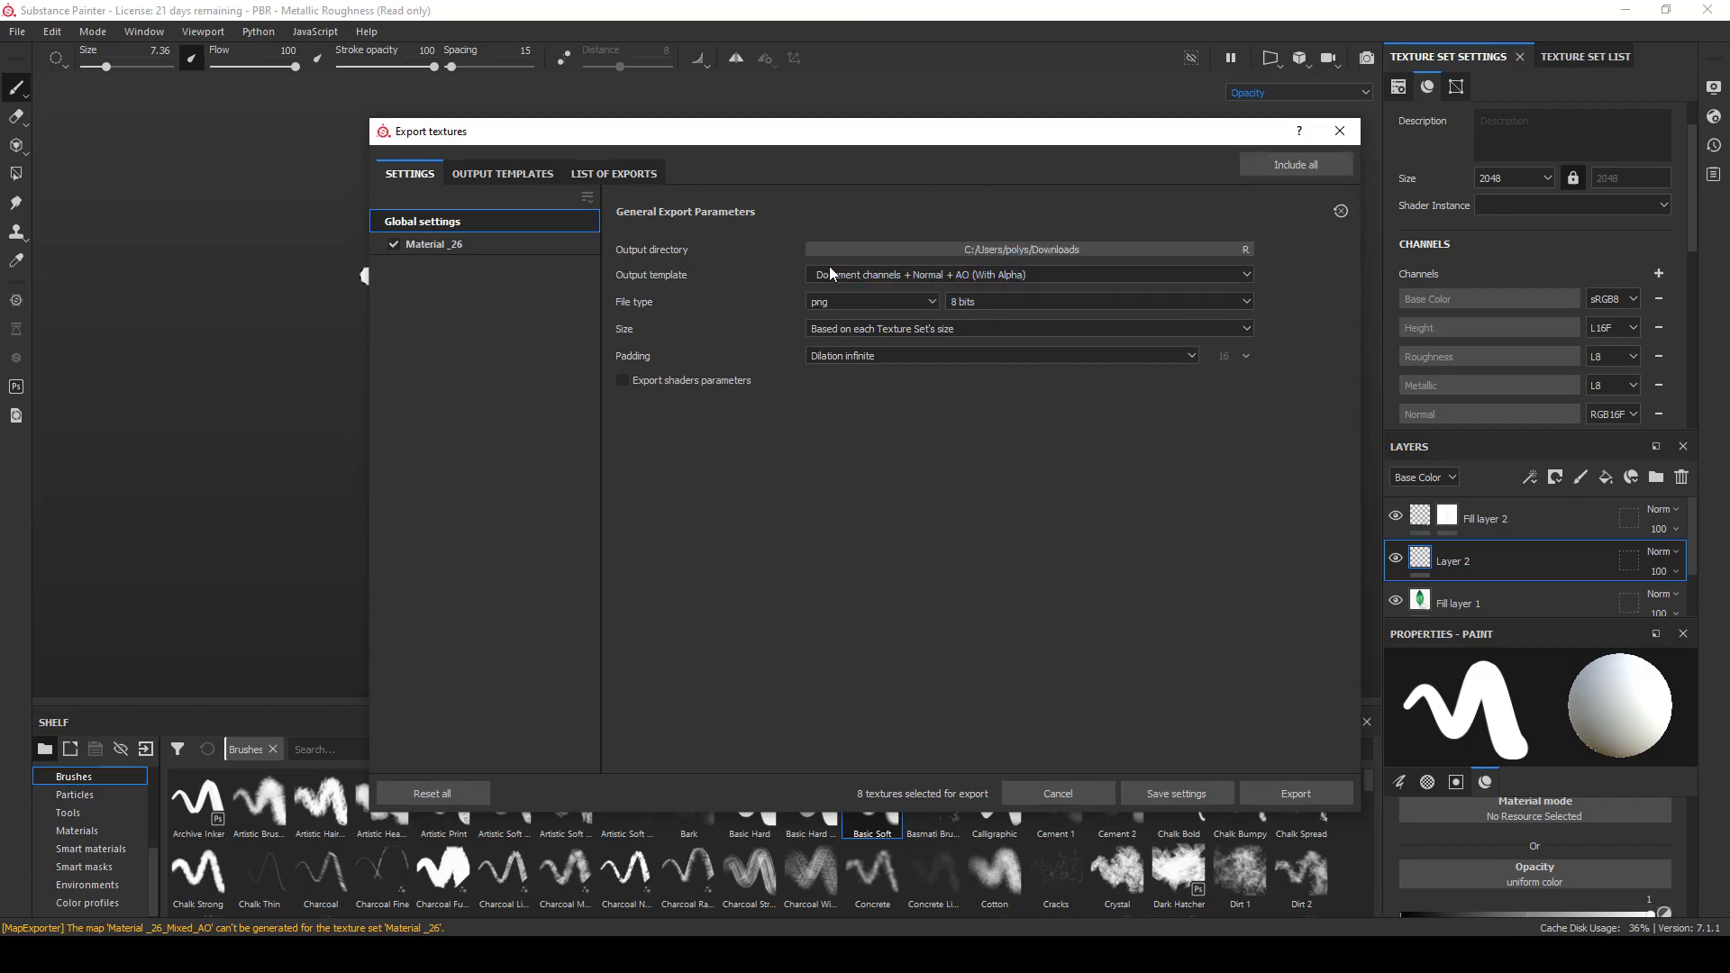
left_click(1290, 793)
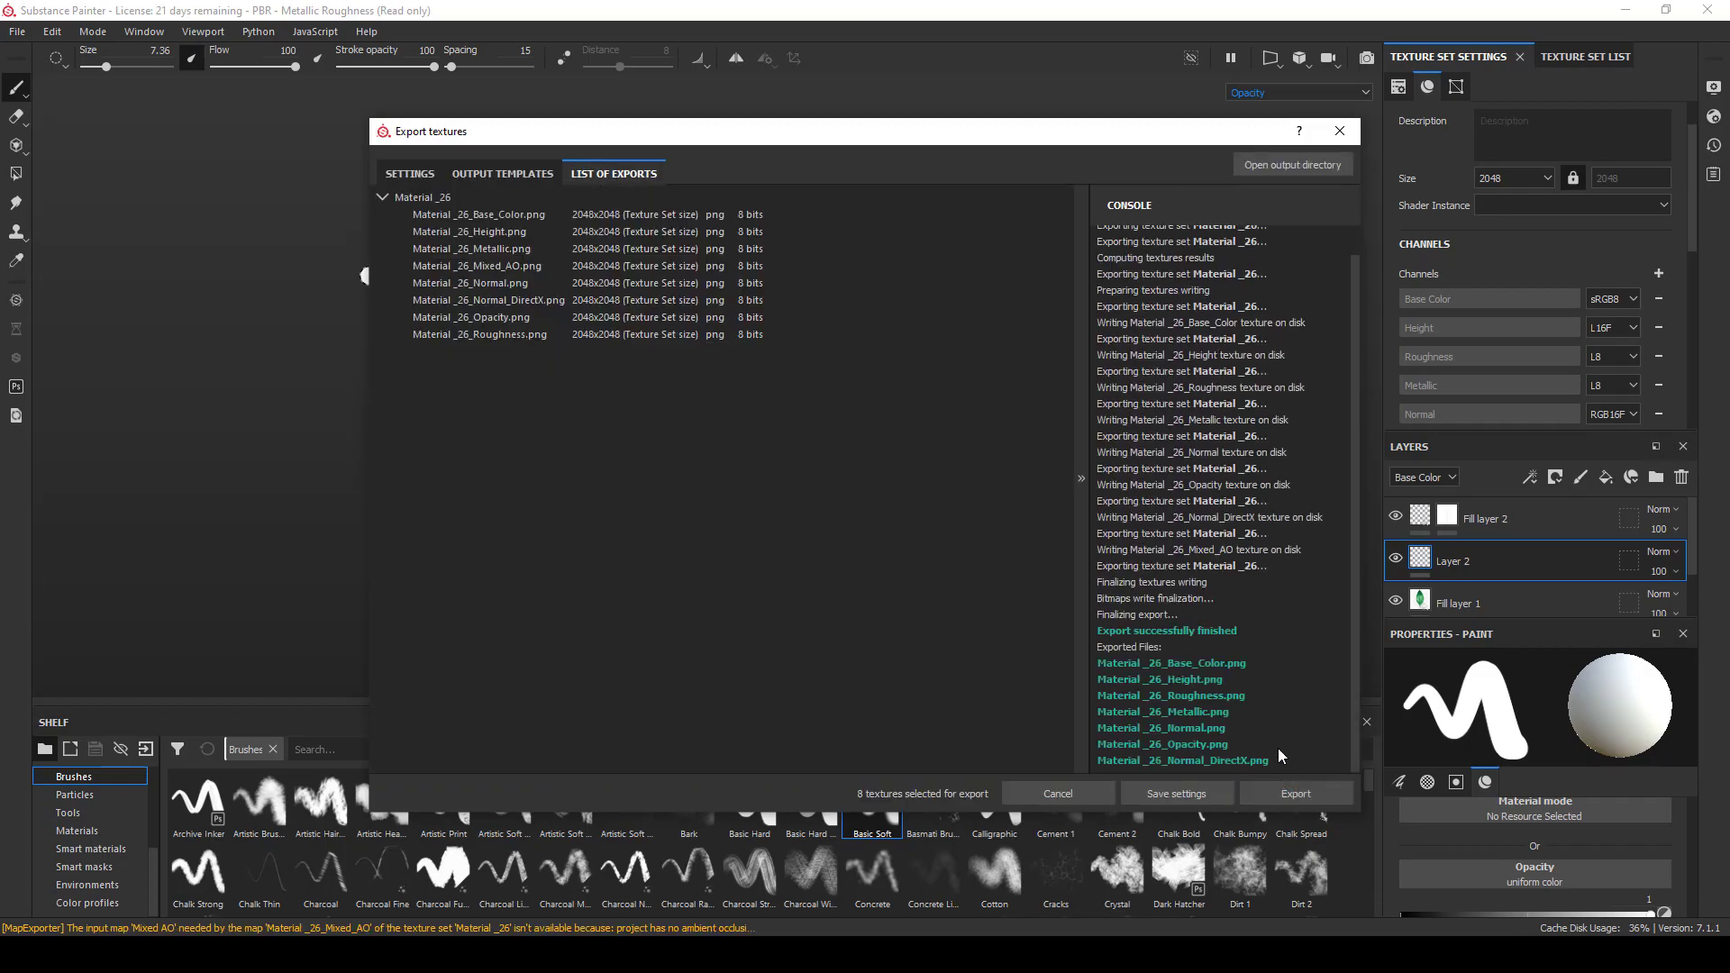
left_click(1338, 132)
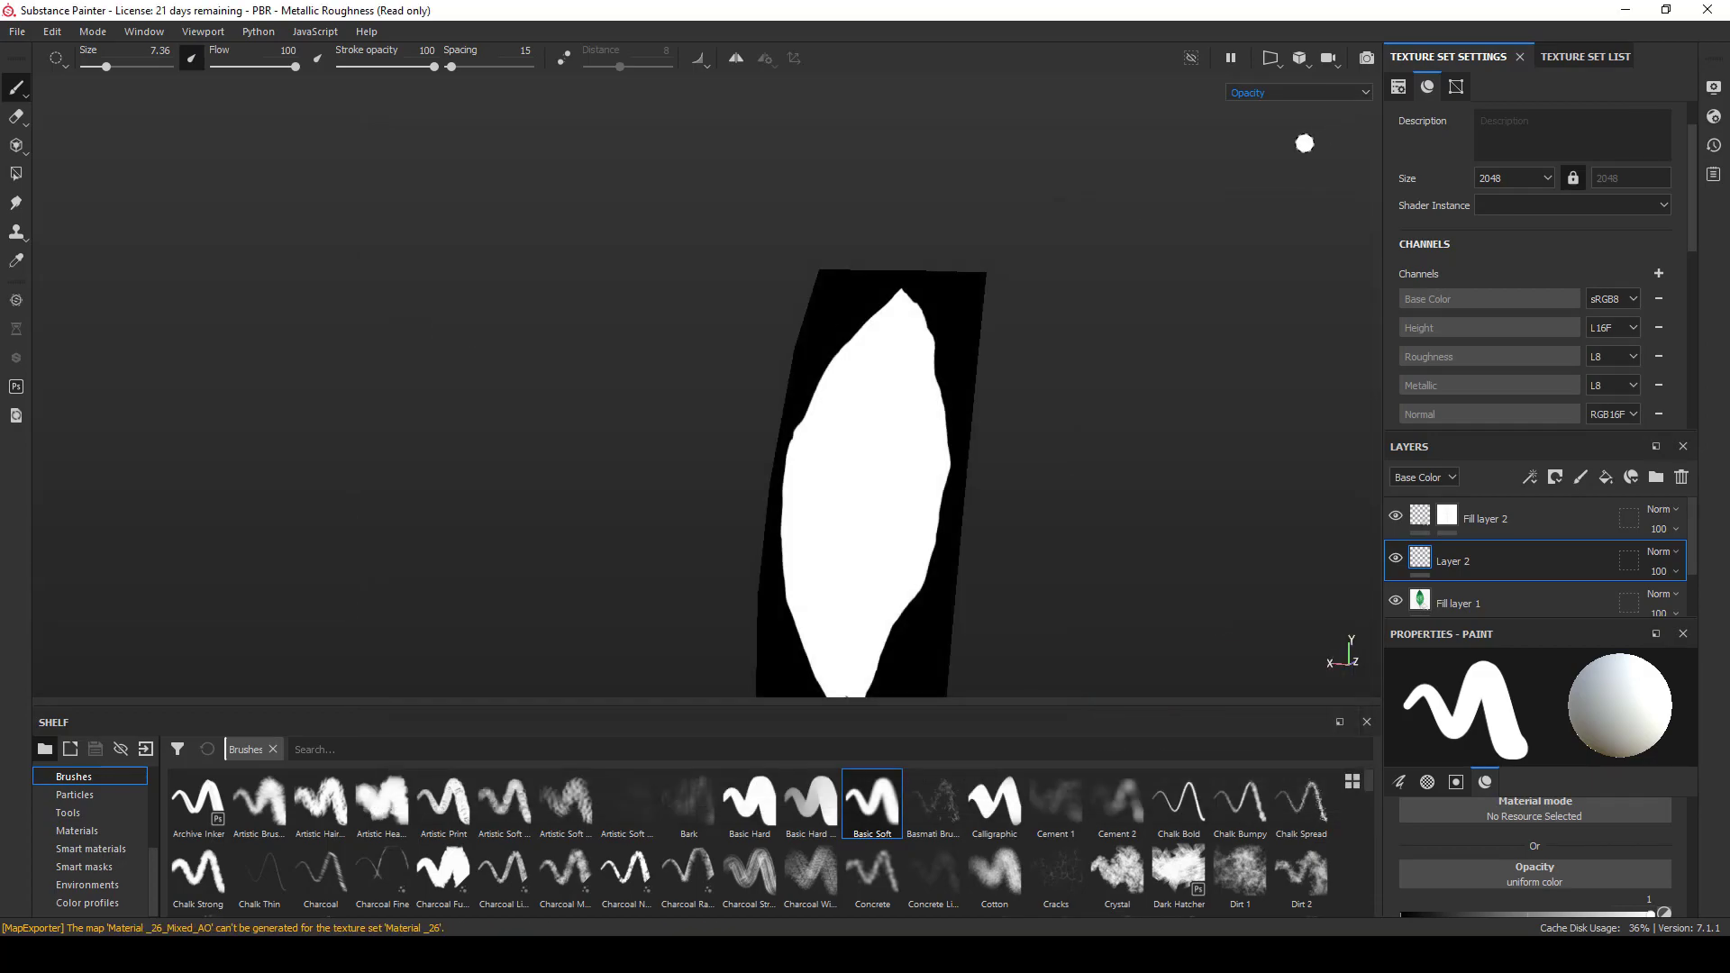
- Switch to 3ds Max, close the Slate Material Editor, turn off edged faces and inspect the textured leaf
key("alt+Tab")
middle_click_drag(941, 432, 873, 660)
left_click(1661, 90)
middle_click_drag(818, 529, 1060, 447, "alt")
left_click(1172, 684)
key("F4")
left_click(961, 511)
mouse_move(958, 582)
middle_mouse_down("alt")
mouse_move(987, 531)
mouse_move(1073, 532)
mouse_move(1042, 610)
mouse_move(1011, 518)
mouse_move(926, 570)
mouse_move(988, 567)
middle_mouse_up("alt")
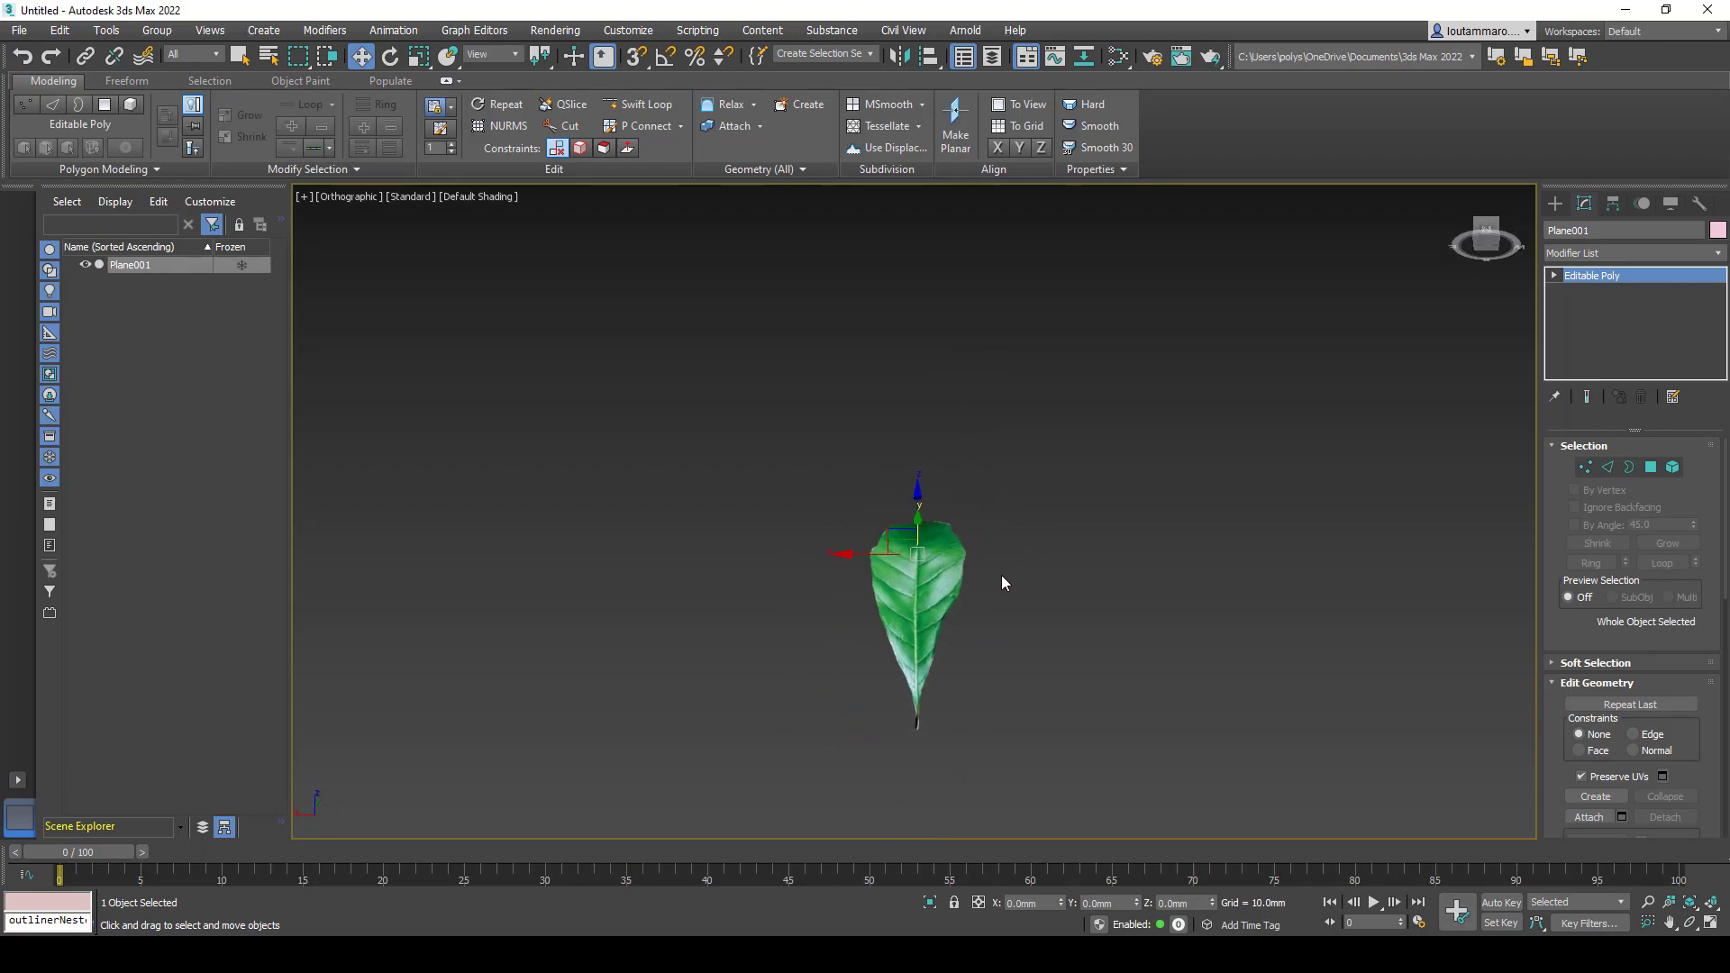
- Move only the leaf's pivot down to the base of its stem
key("f")
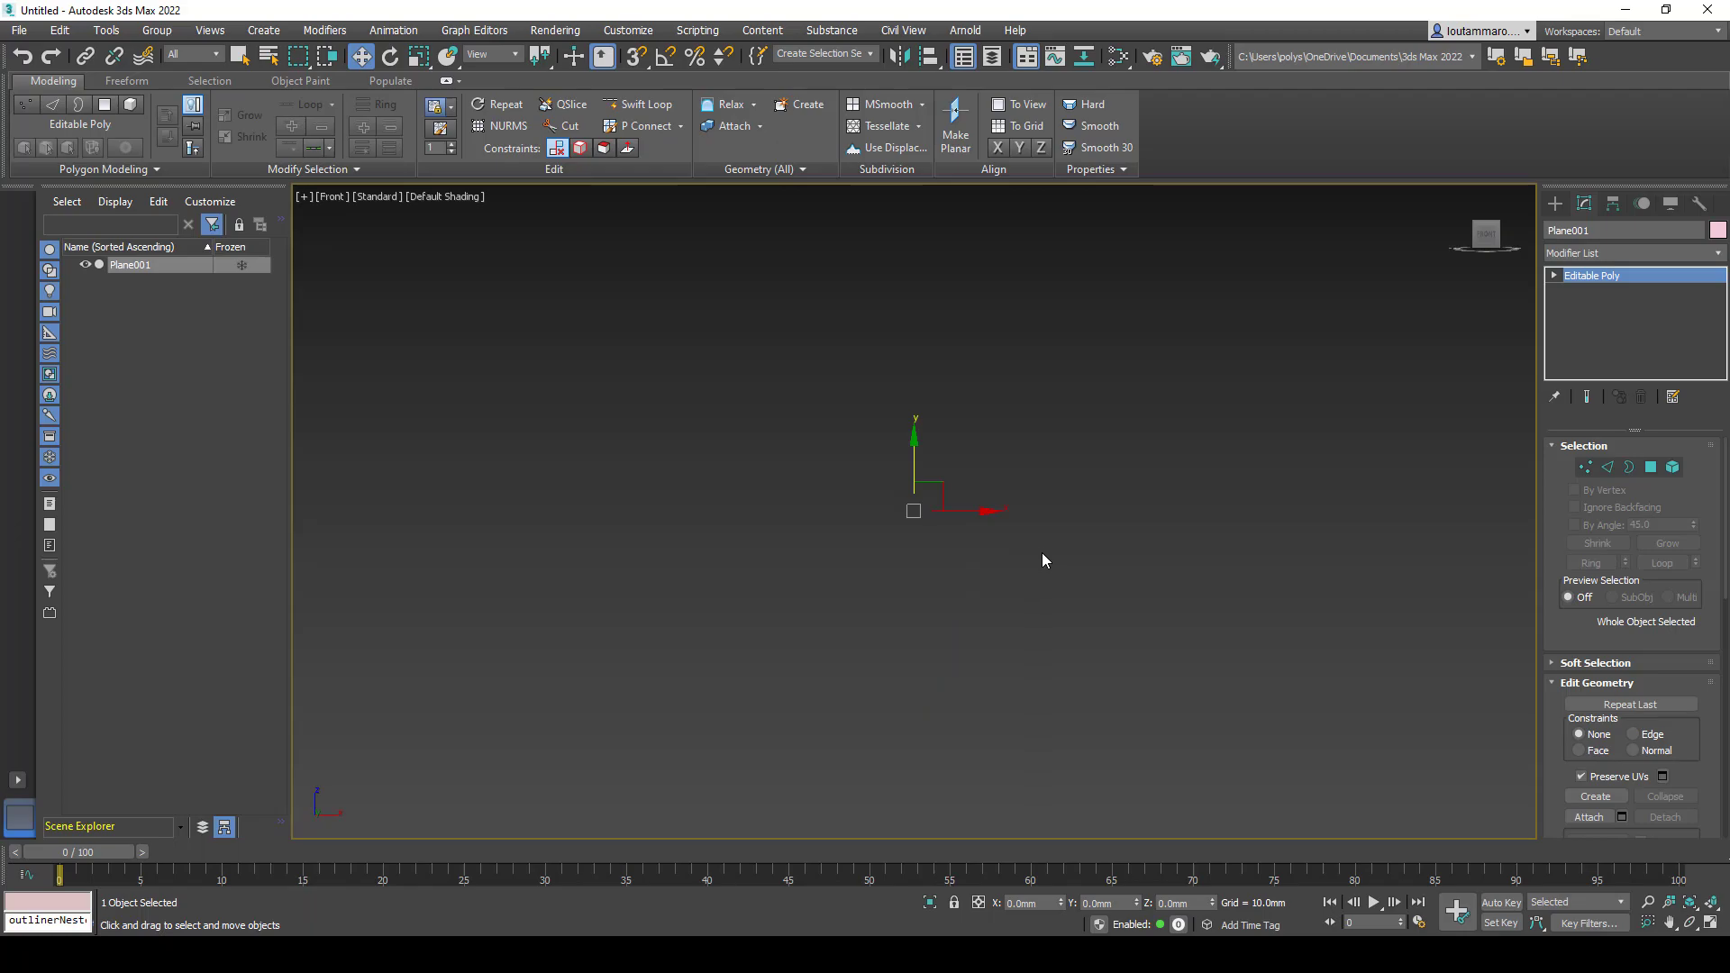
middle_click_drag(1046, 555, 1175, 491, "alt")
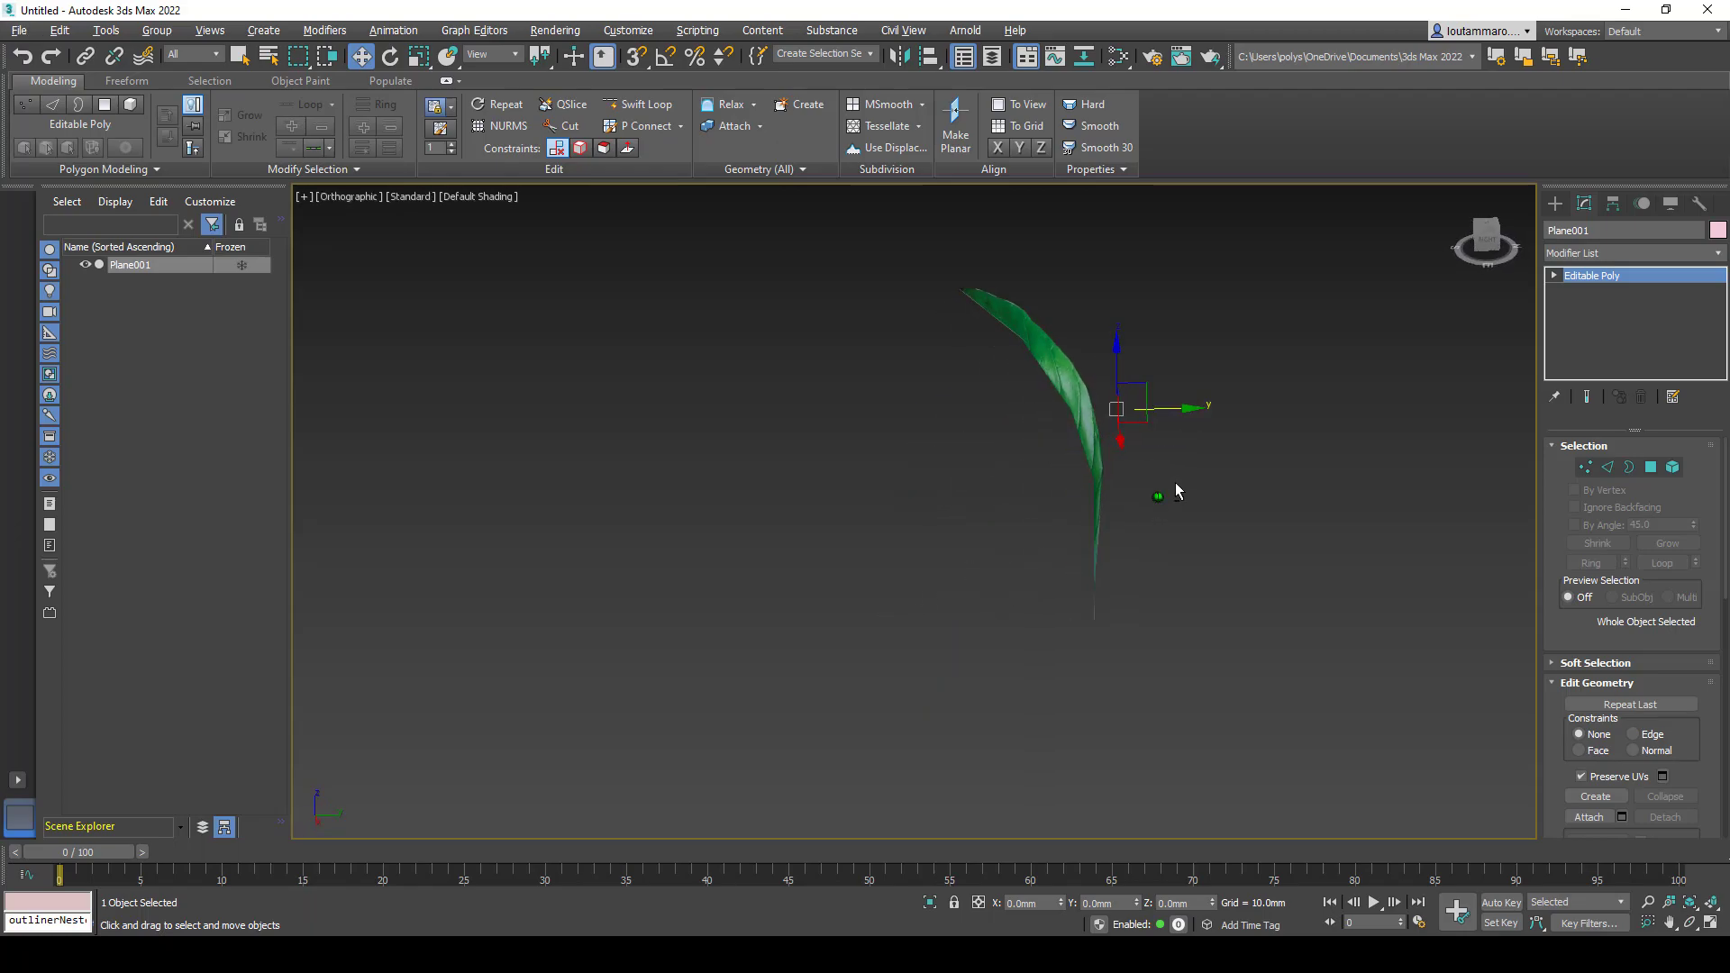
left_click(1615, 205)
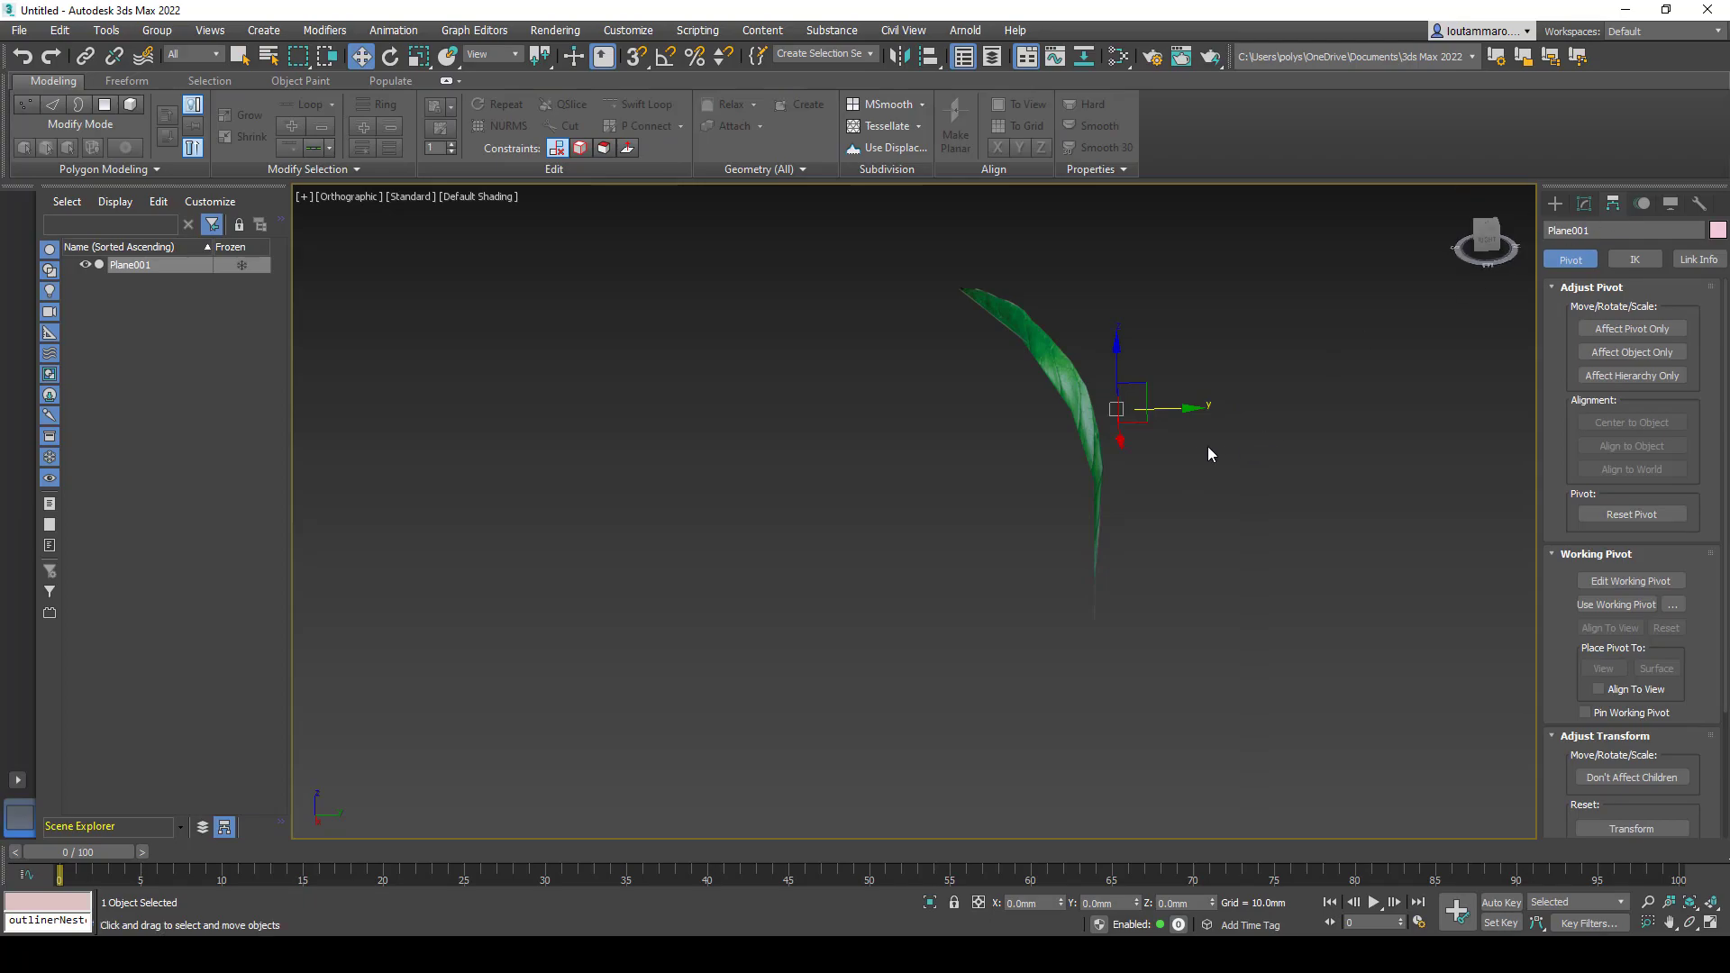
left_click(1632, 329)
left_click_drag(1140, 389, 1124, 593)
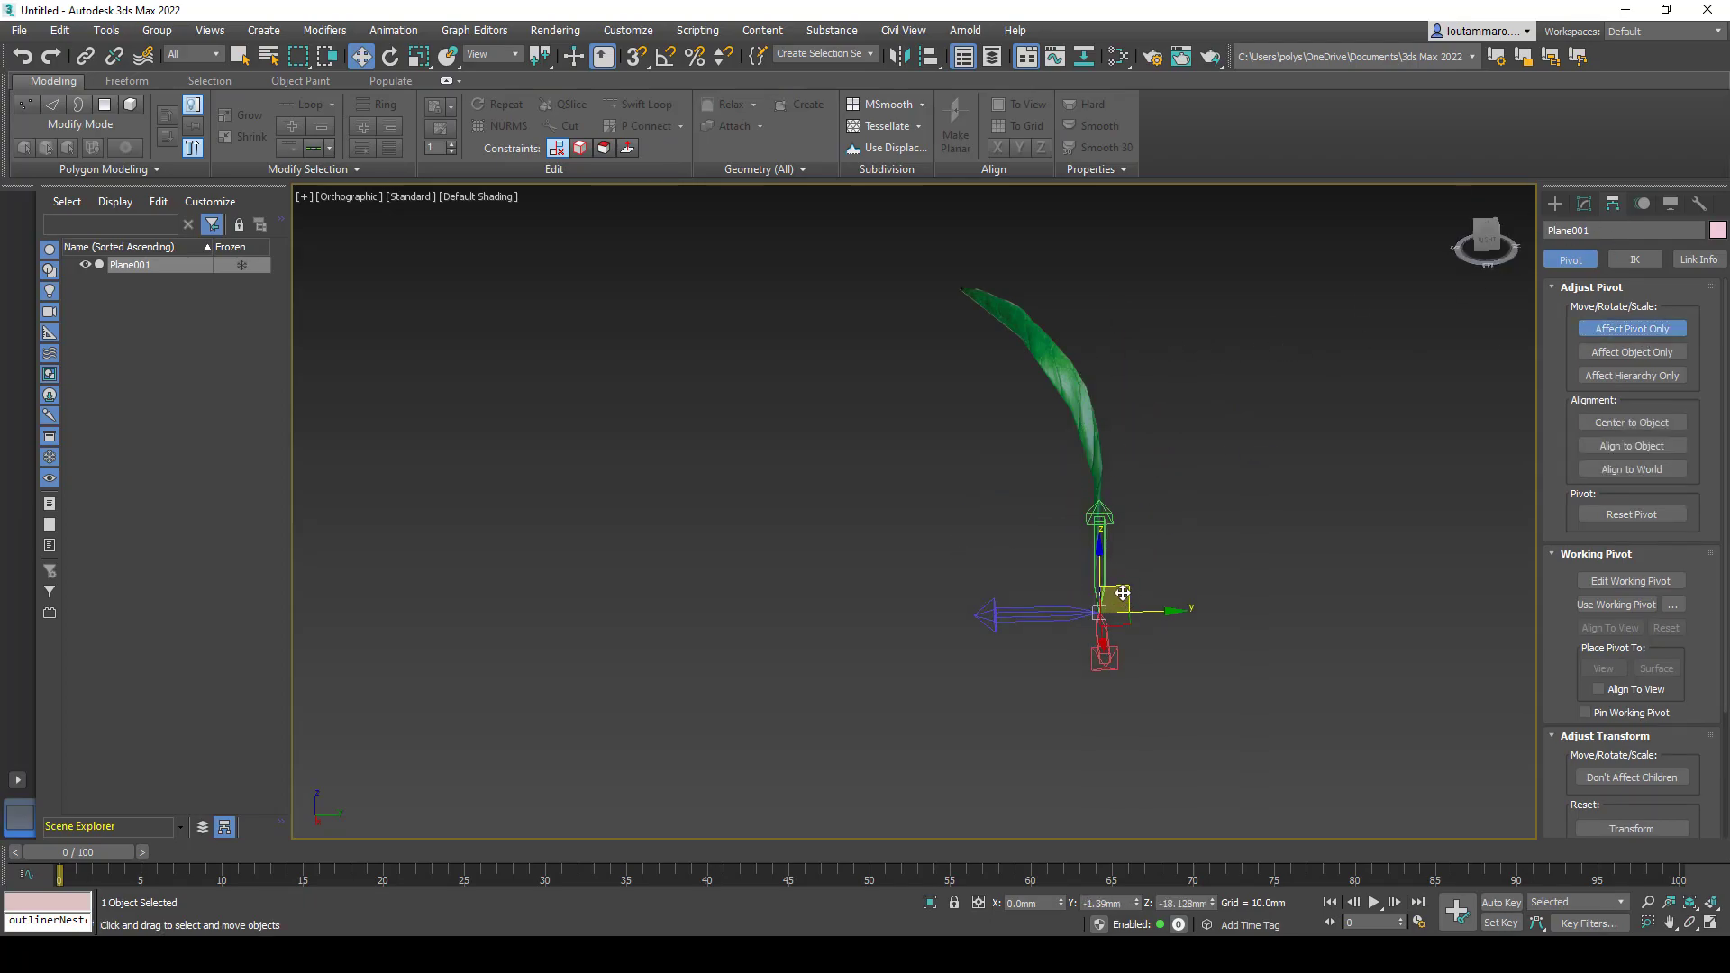
middle_click_drag(1117, 545, 1492, 380, "alt")
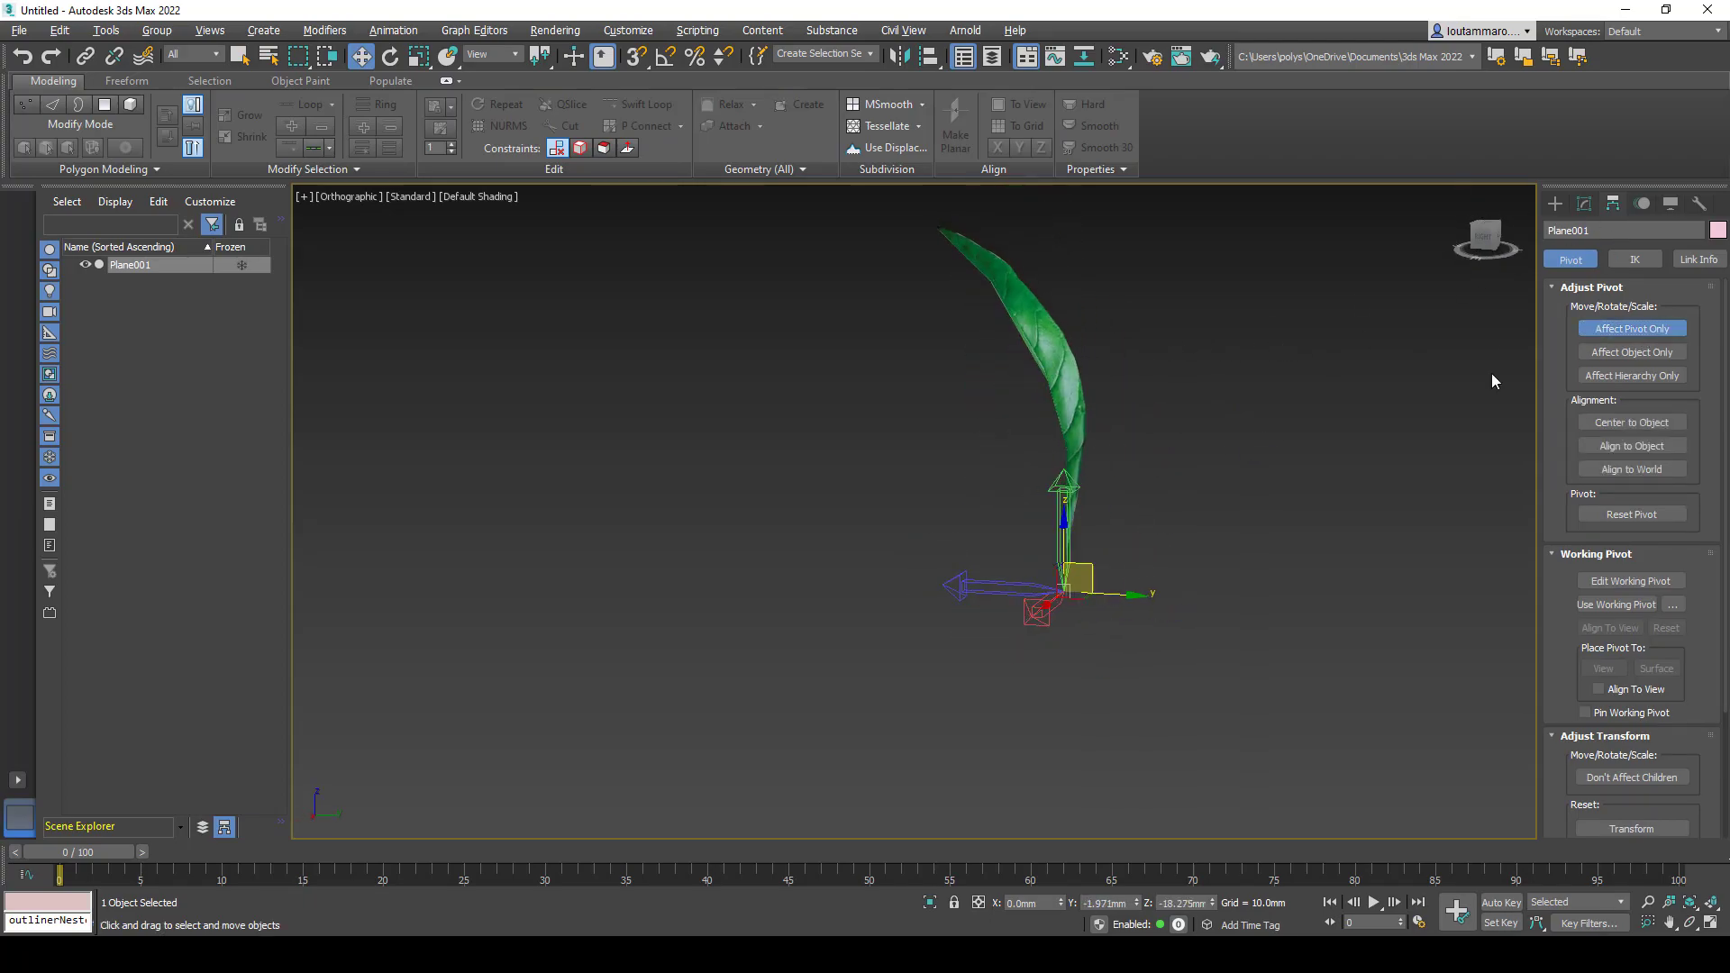
left_click(1639, 335)
- Tilt the leaf outward about its stem base and make one copy, Plane002, slightly above it
key("e")
mouse_move(1107, 547)
left_mouse_down()
mouse_move(1044, 485)
mouse_move(1061, 508)
left_mouse_up()
key("w")
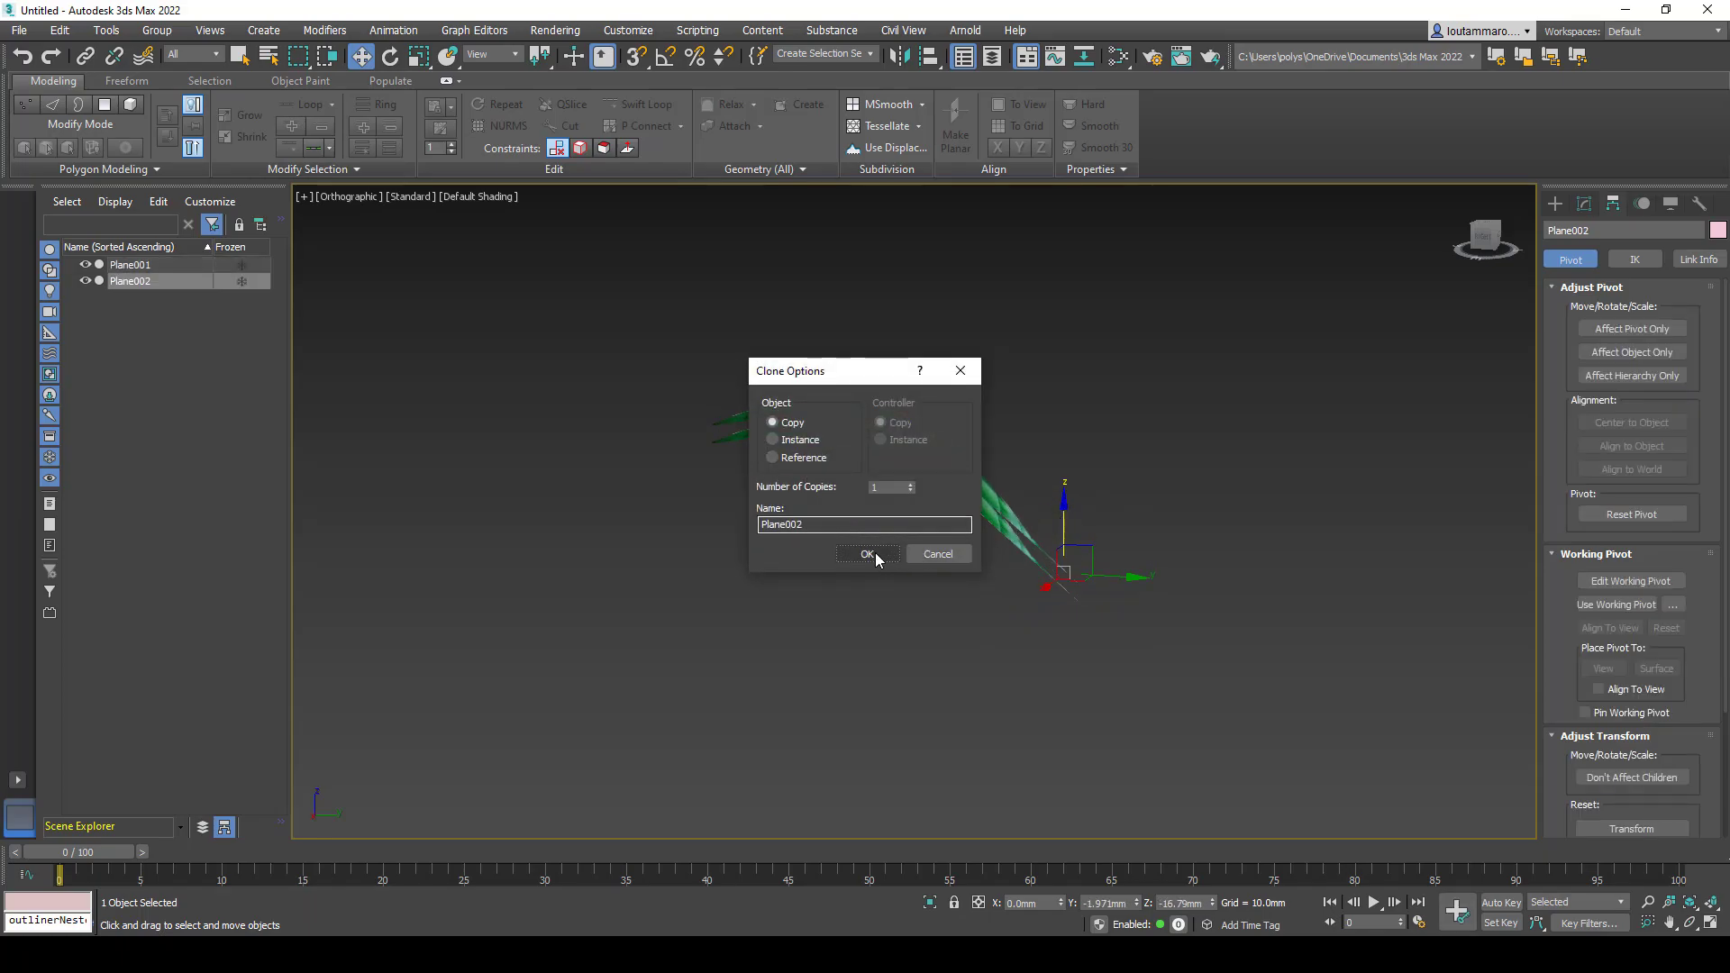
left_click(866, 554)
- Clone the leaf around the vertical axis at about 49-degree intervals, making 4 copies starting with Plane003
middle_click_drag(1177, 544, 1133, 566, "alt")
key("e")
left_click_drag(1014, 587, 926, 598)
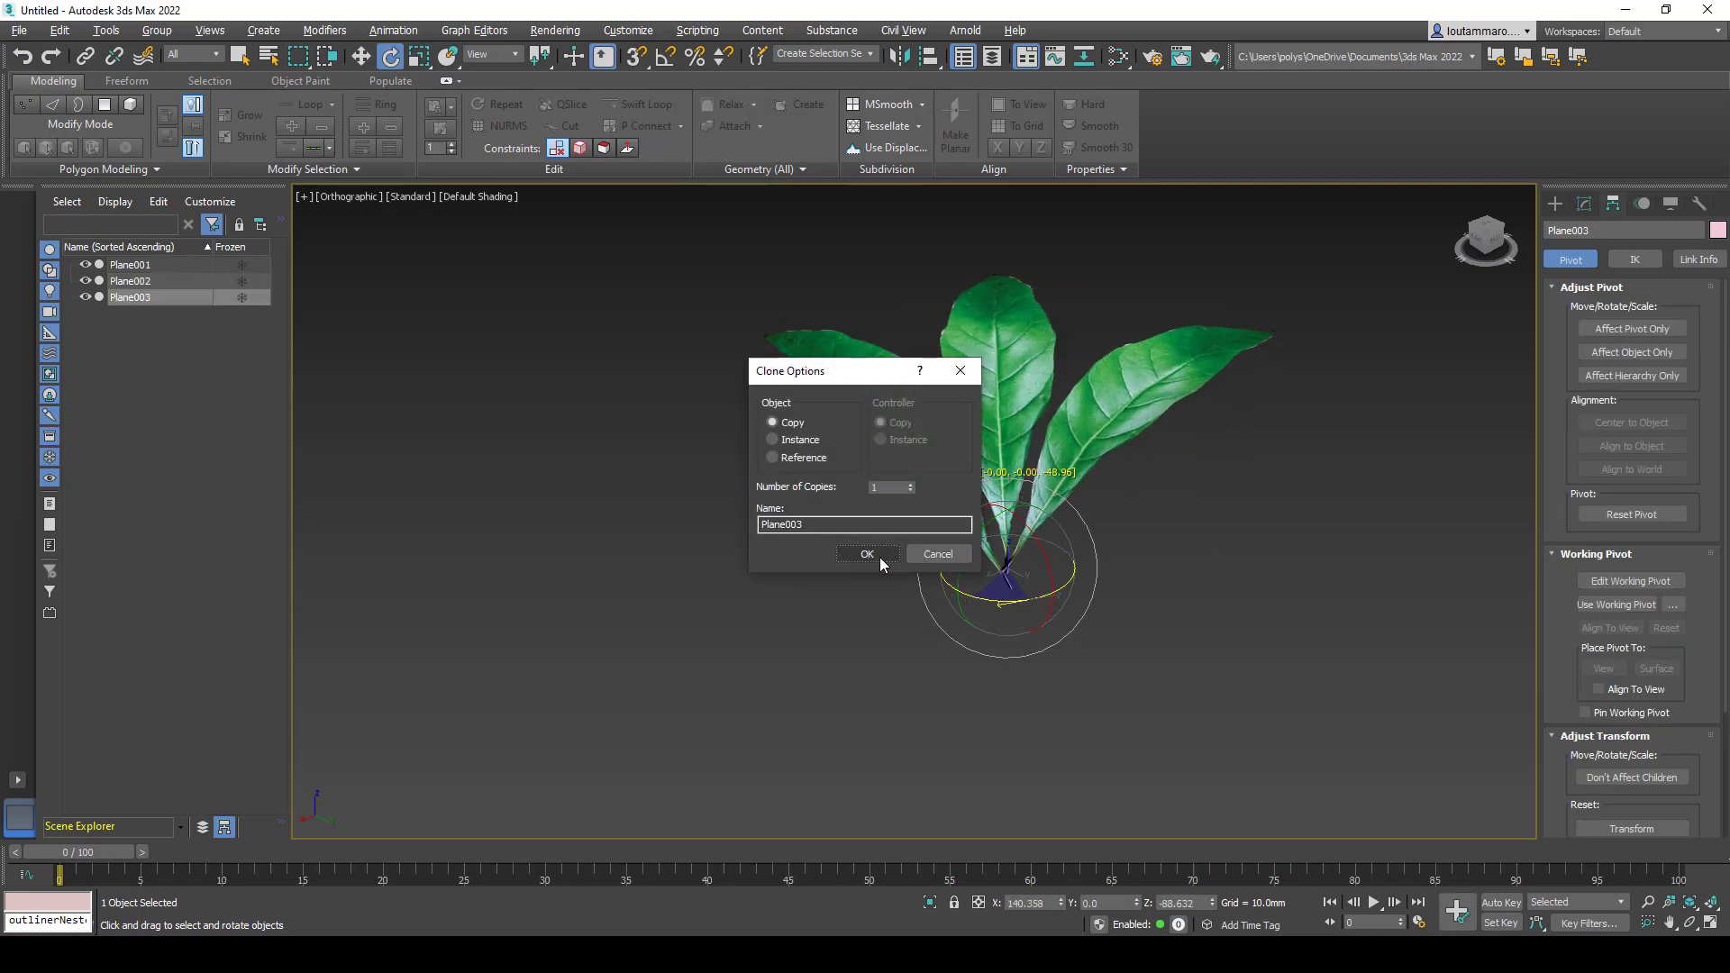
left_click(911, 483)
left_click(911, 483)
left_click(911, 483)
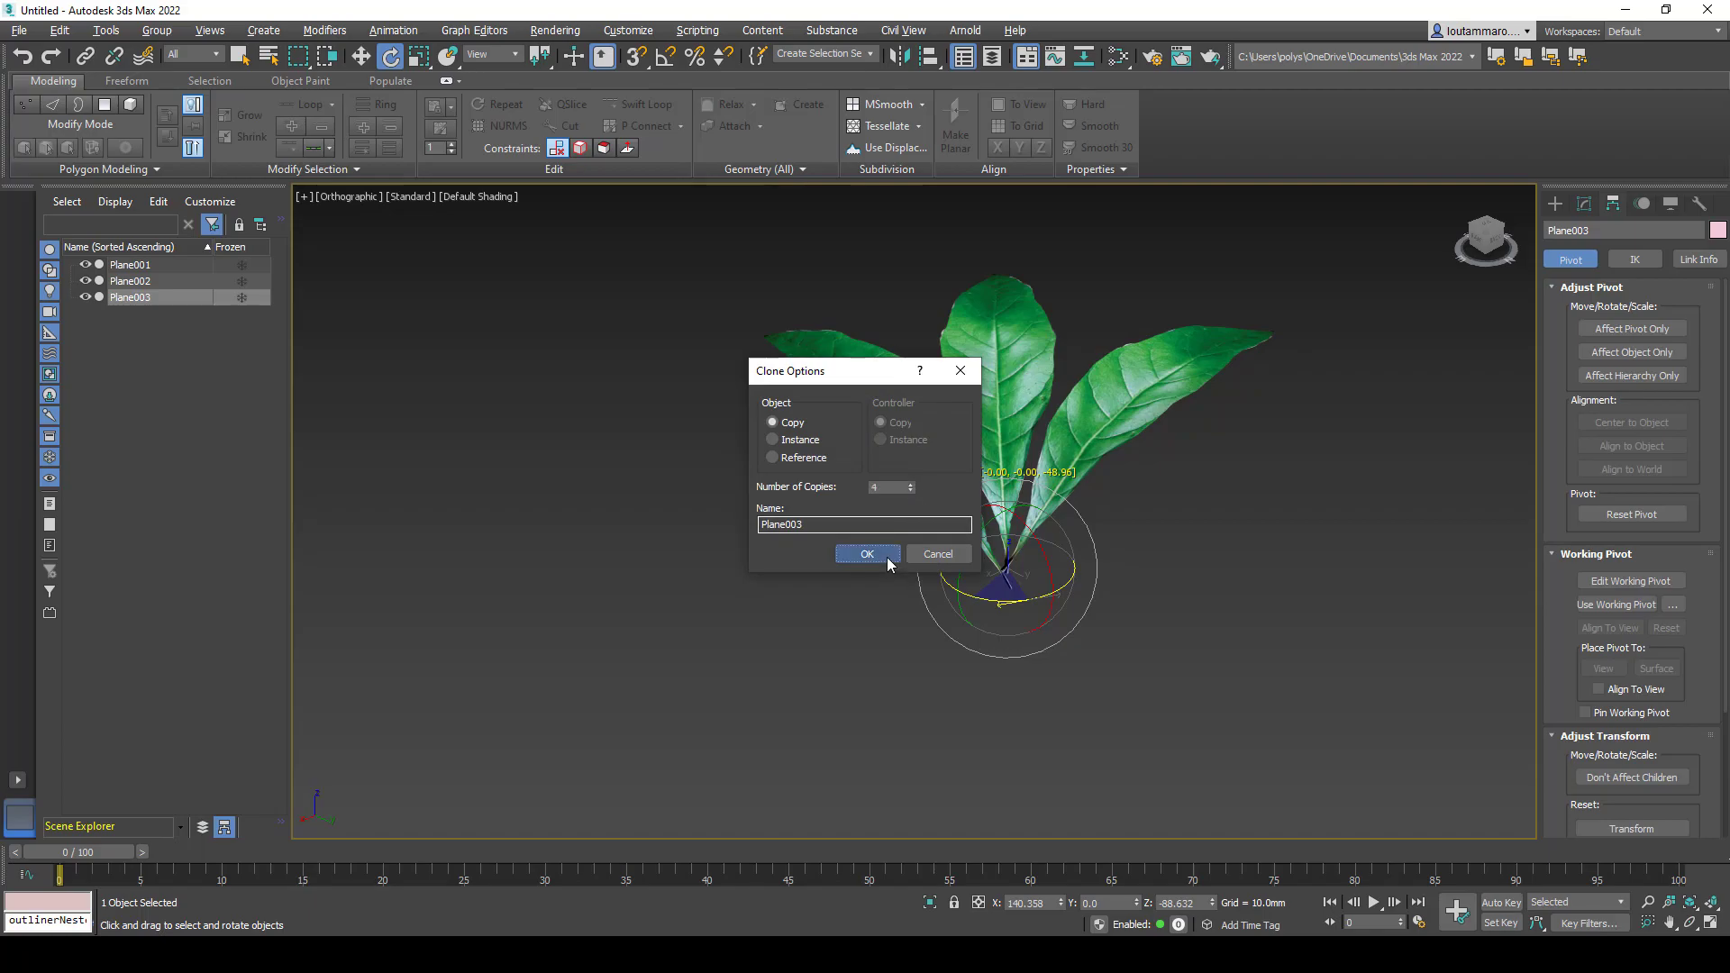
left_click(885, 558)
- Rotate one copy of the leaf Plane005 around the vertical axis into the gap in the ring, naming it Plane007
mouse_move(885, 559)
middle_mouse_down("alt")
mouse_move(1135, 490)
mouse_move(1382, 537)
mouse_move(1177, 571)
mouse_move(1023, 491)
mouse_move(1151, 409)
mouse_move(1084, 416)
mouse_move(1035, 366)
mouse_move(935, 623)
middle_mouse_up("alt")
left_click(877, 463)
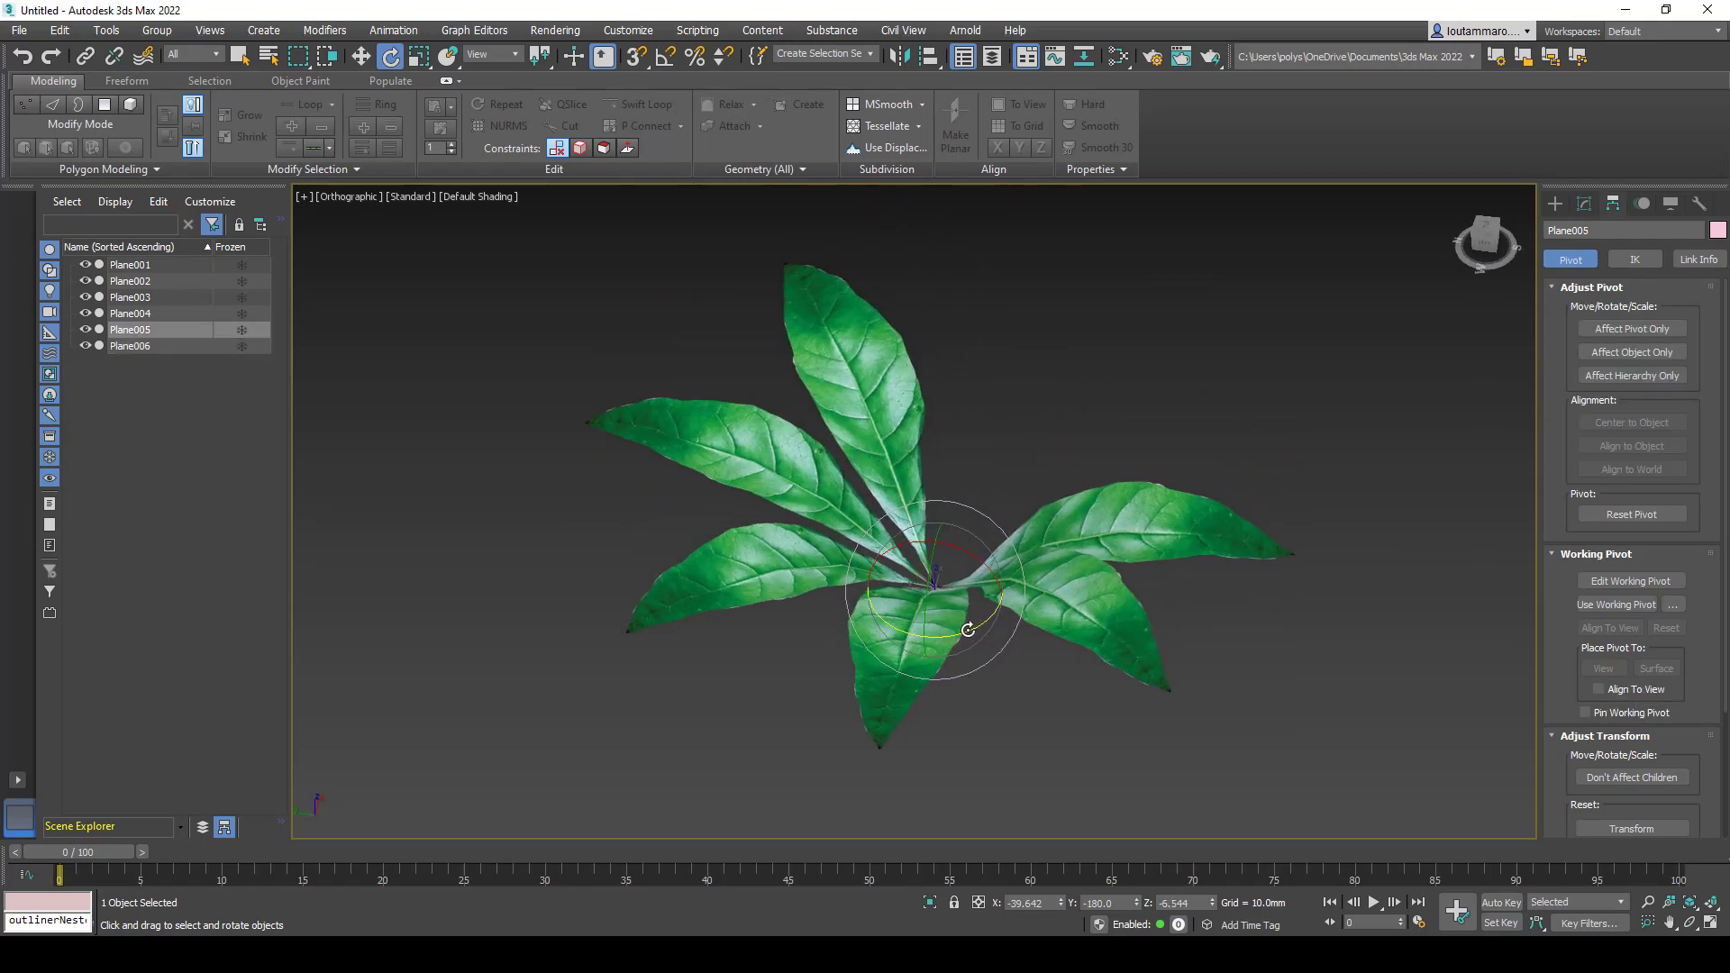
left_click_drag(962, 624, 772, 619)
left_click(869, 553)
left_click_drag(951, 628, 908, 632, "shift")
left_click(941, 554)
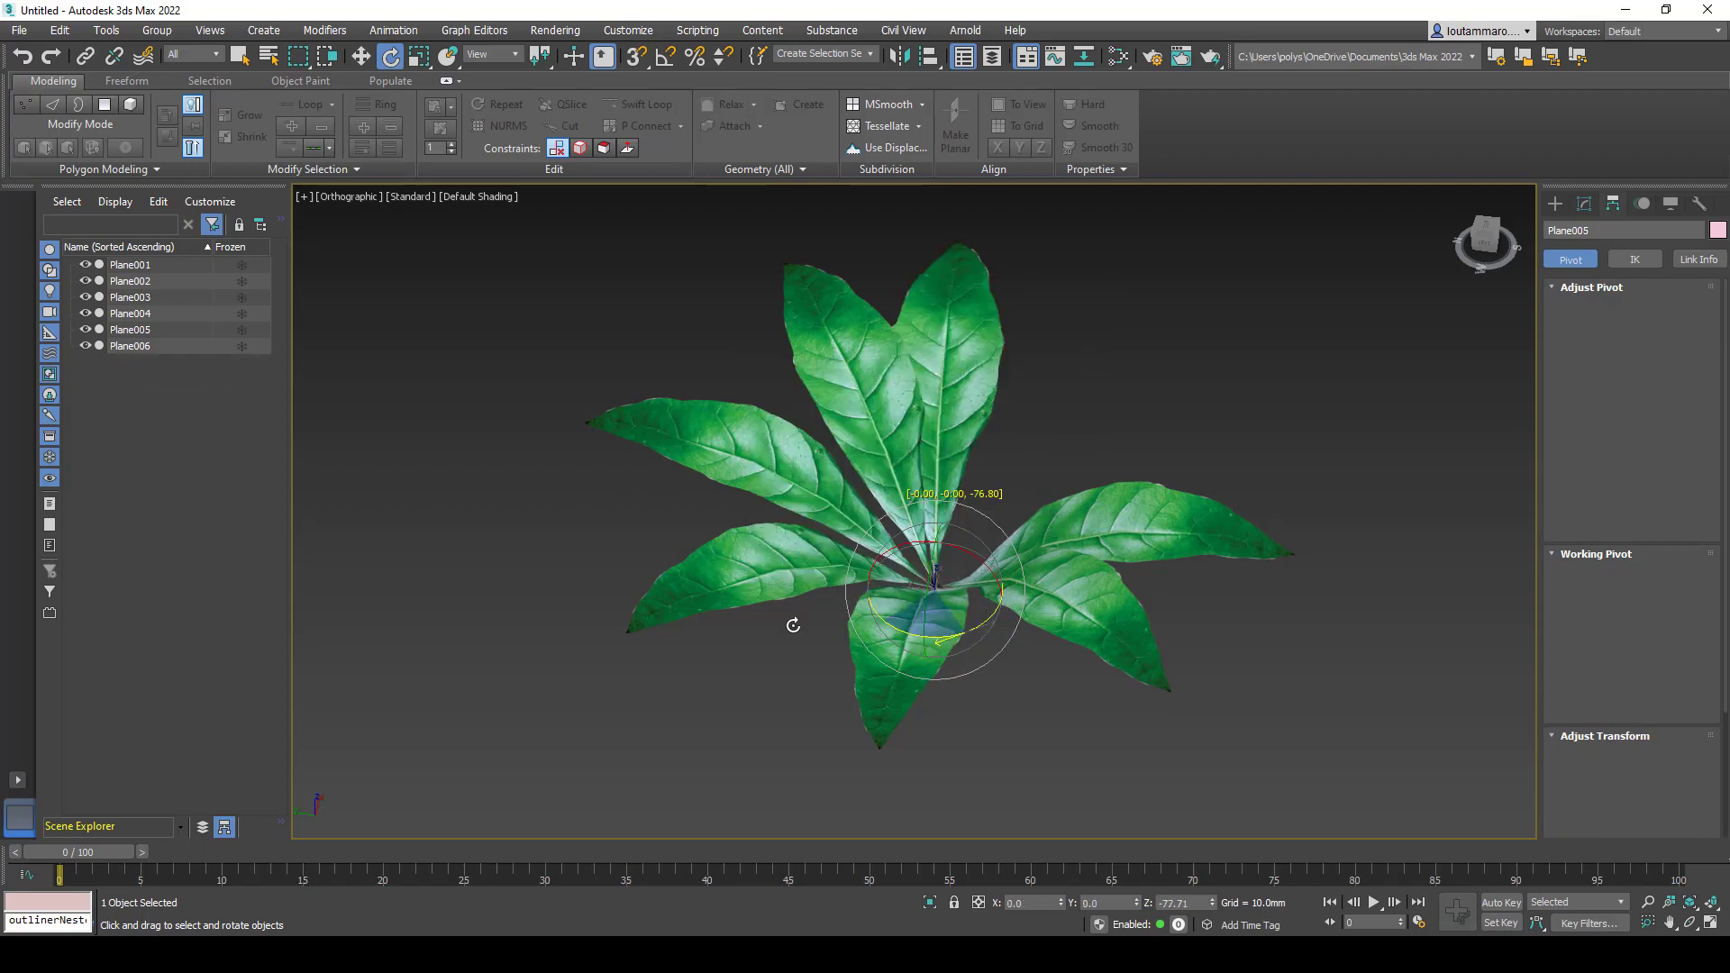
left_click_drag(791, 625, 745, 603, "shift")
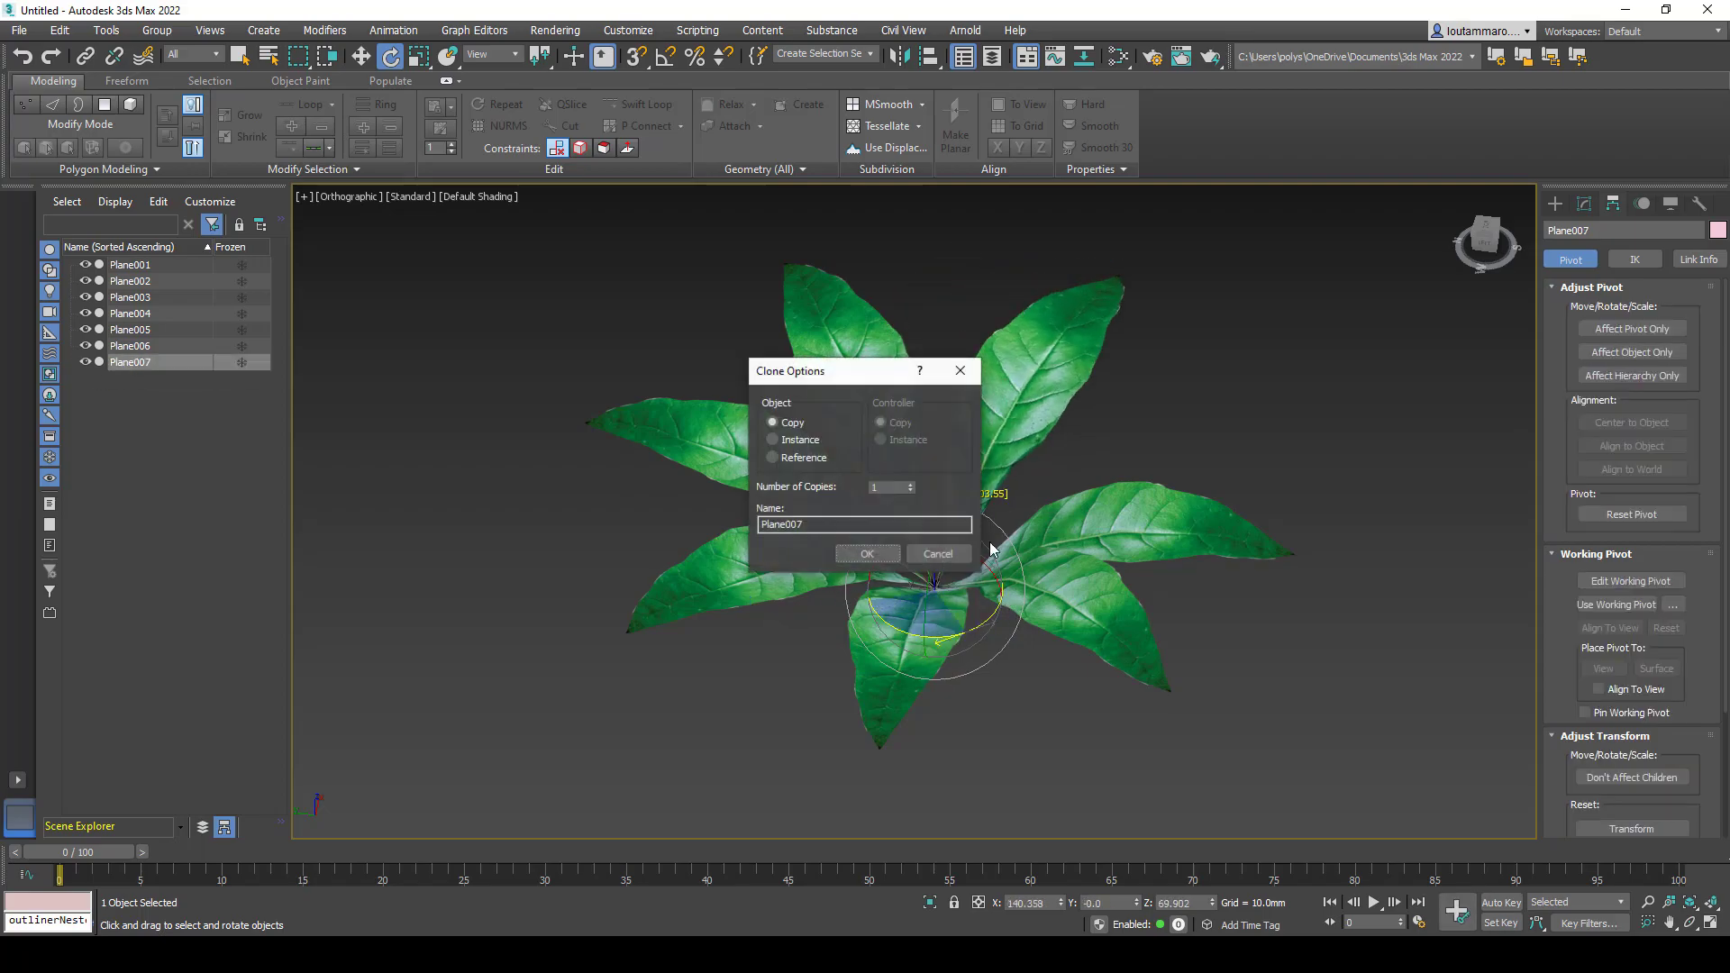
left_click(869, 554)
- Make one copy of the leaf, Plane008, tilted more upright about its stem base, and scale it down for an inner layer
mouse_move(1155, 416)
middle_mouse_down("alt")
mouse_move(1160, 456)
mouse_move(1031, 620)
middle_mouse_up("alt")
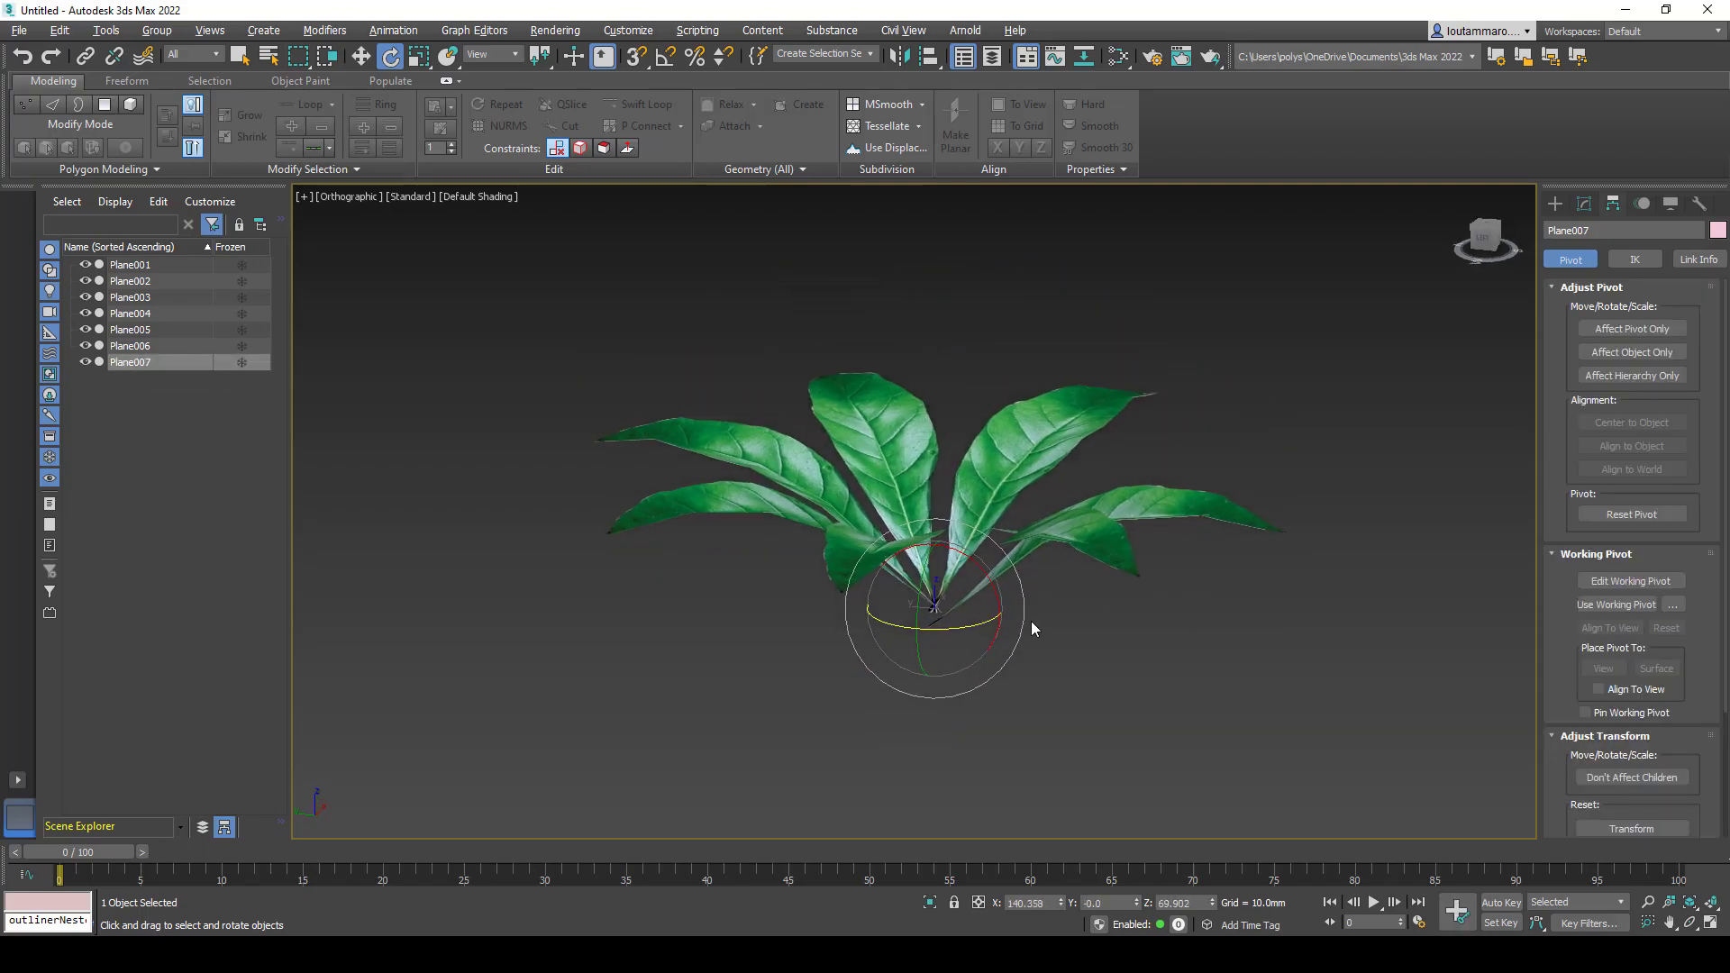
mouse_move(987, 575)
left_mouse_down("shift")
mouse_move(955, 543)
mouse_move(958, 619)
mouse_move(926, 643)
left_mouse_up("shift")
key("Return")
key("r")
middle_click_drag(1120, 451, 1129, 604, "alt")
- Clone the small inner leaf around the vertical axis at about 80-degree intervals, making 4 copies starting with Plane009
key("e")
mouse_move(1045, 736)
left_mouse_down()
mouse_move(1072, 716)
mouse_move(857, 744)
left_mouse_up()
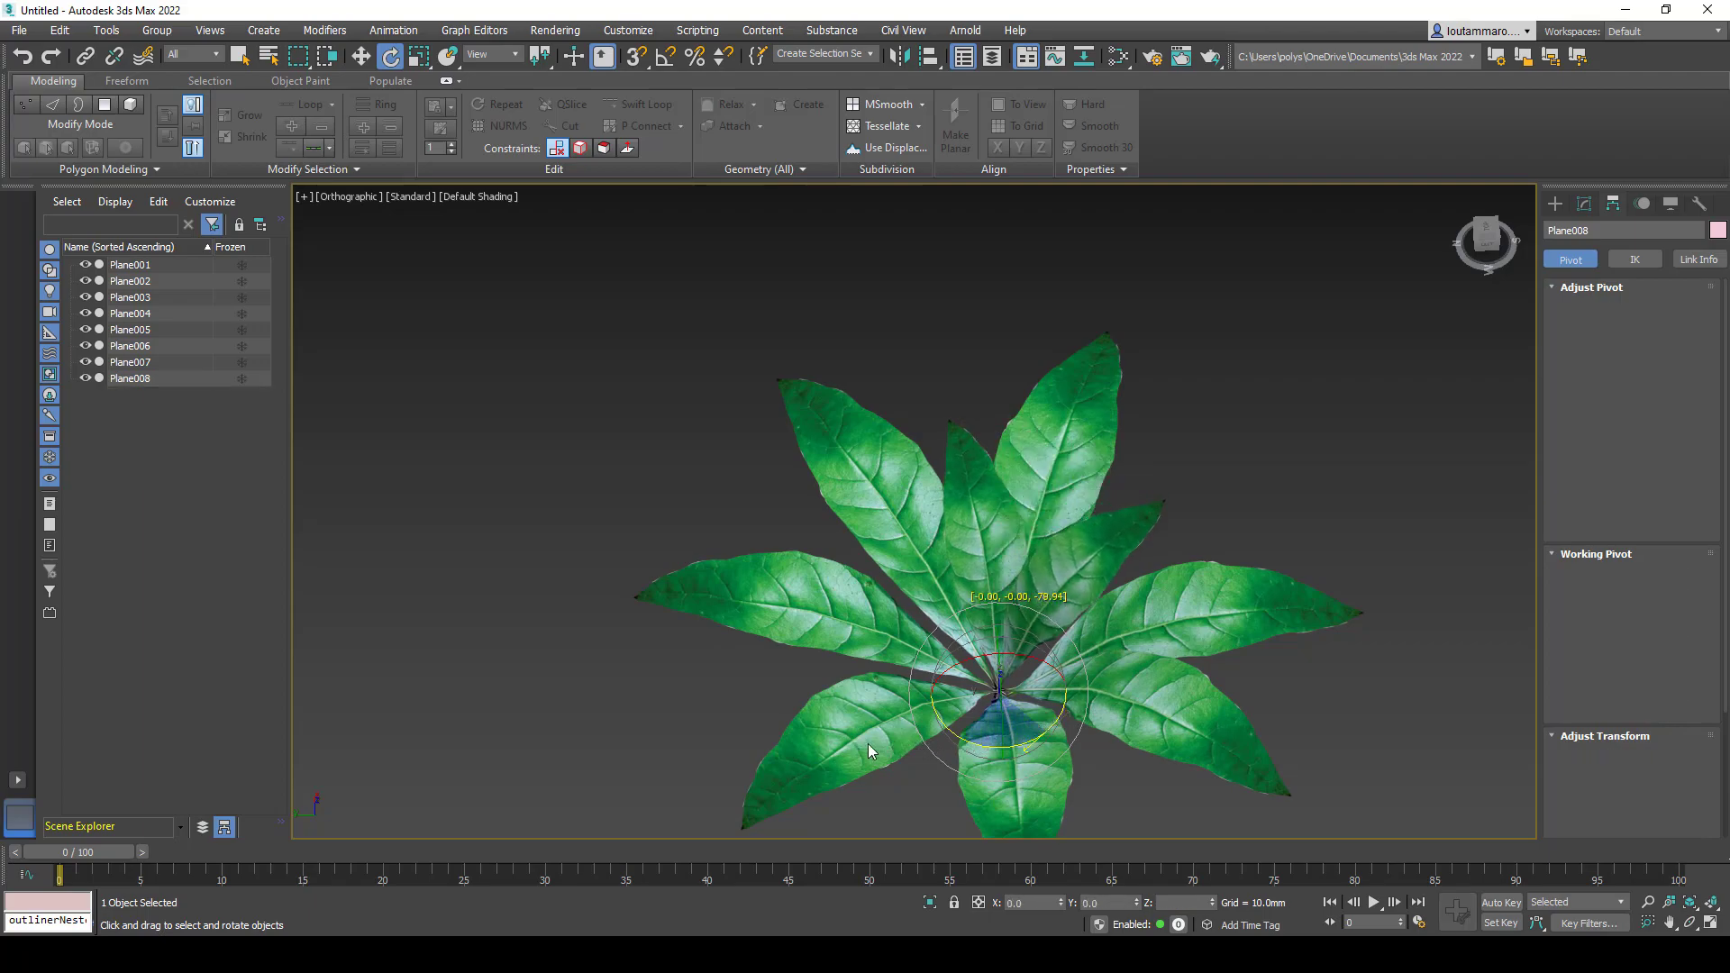
left_click(912, 484)
left_click(911, 484)
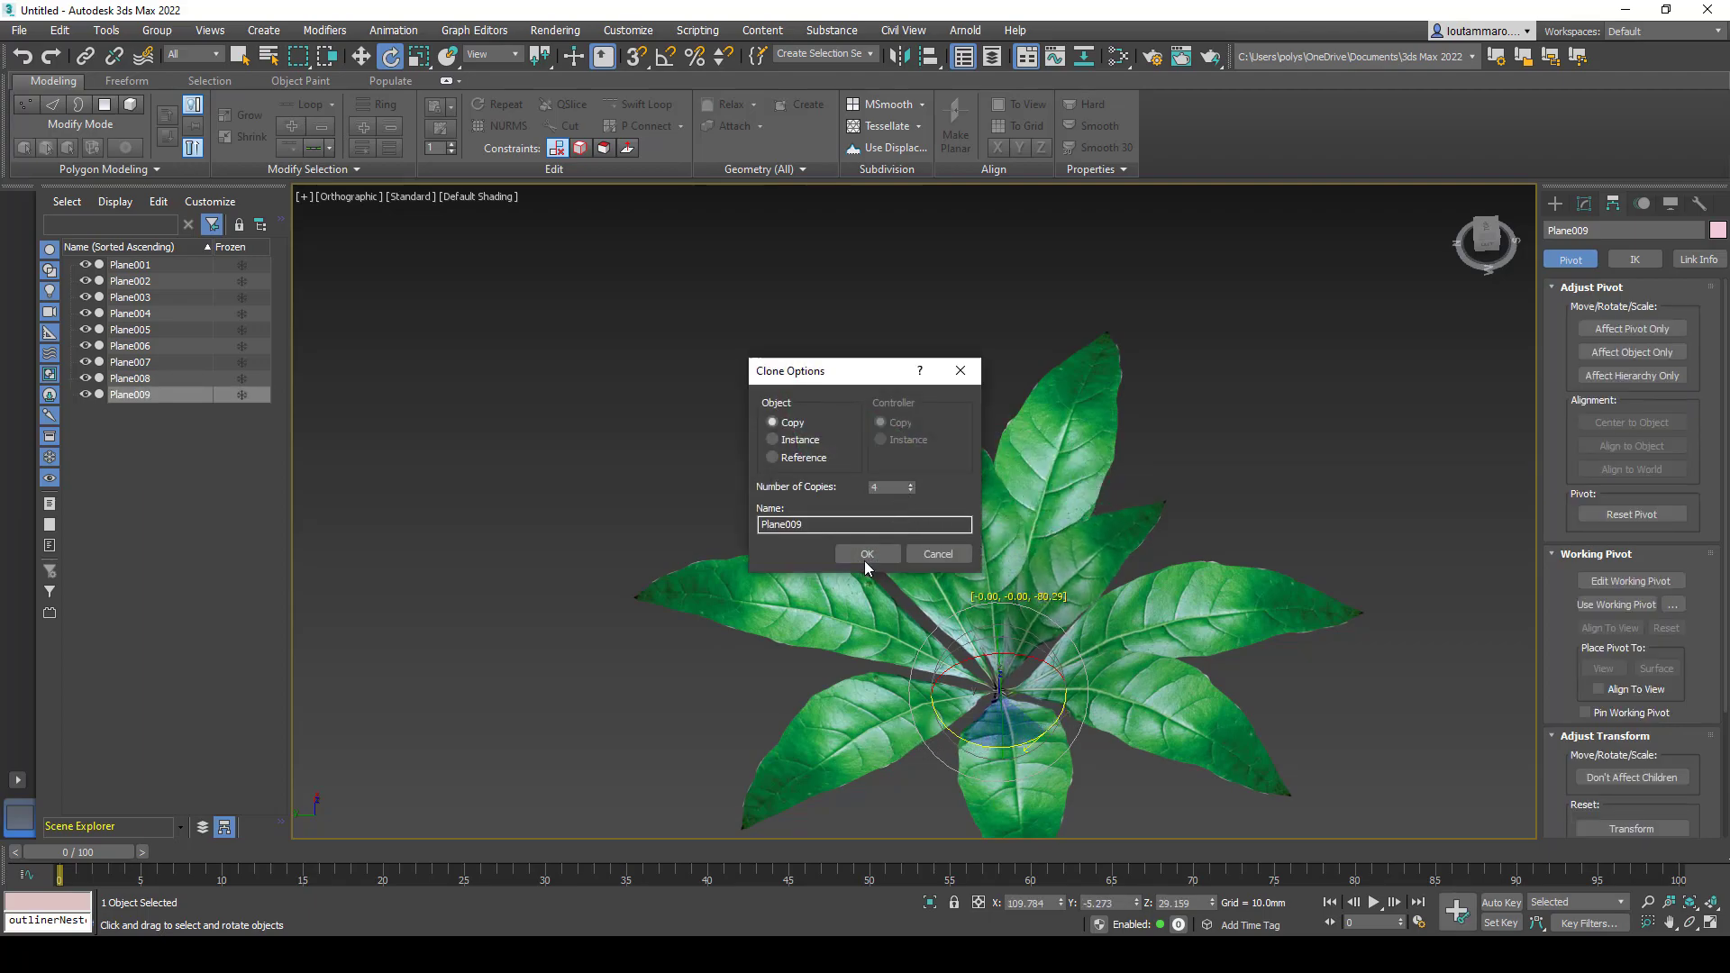
left_click(864, 557)
- Rotate the small inner leaf Plane012 about its stem base to vary its tilt within the plant
mouse_move(883, 561)
middle_mouse_down("alt")
mouse_move(911, 497)
mouse_move(1000, 534)
mouse_move(1302, 515)
middle_mouse_up("alt")
scroll(1077, 587, "up", 5)
middle_click_drag(1077, 587, 928, 590, "alt")
scroll(920, 541, "down", 3)
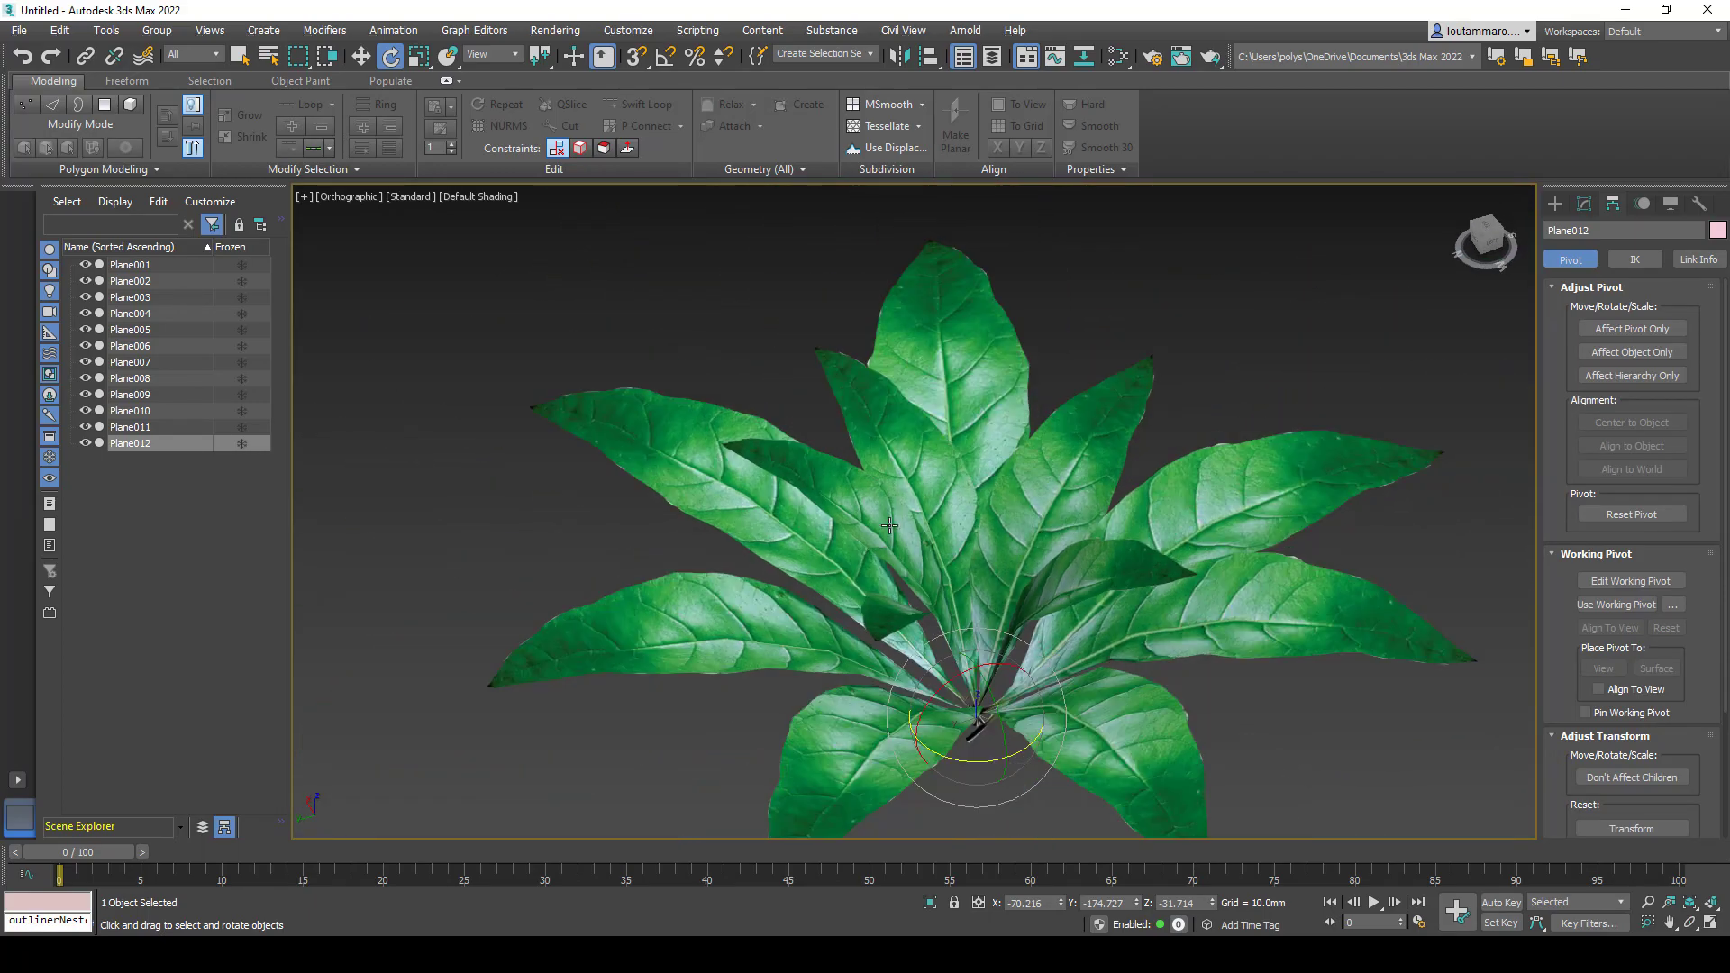
left_click_drag(1009, 682, 1015, 601)
middle_click_drag(1015, 601, 1206, 539, "alt")
scroll(928, 550, "down", 3)
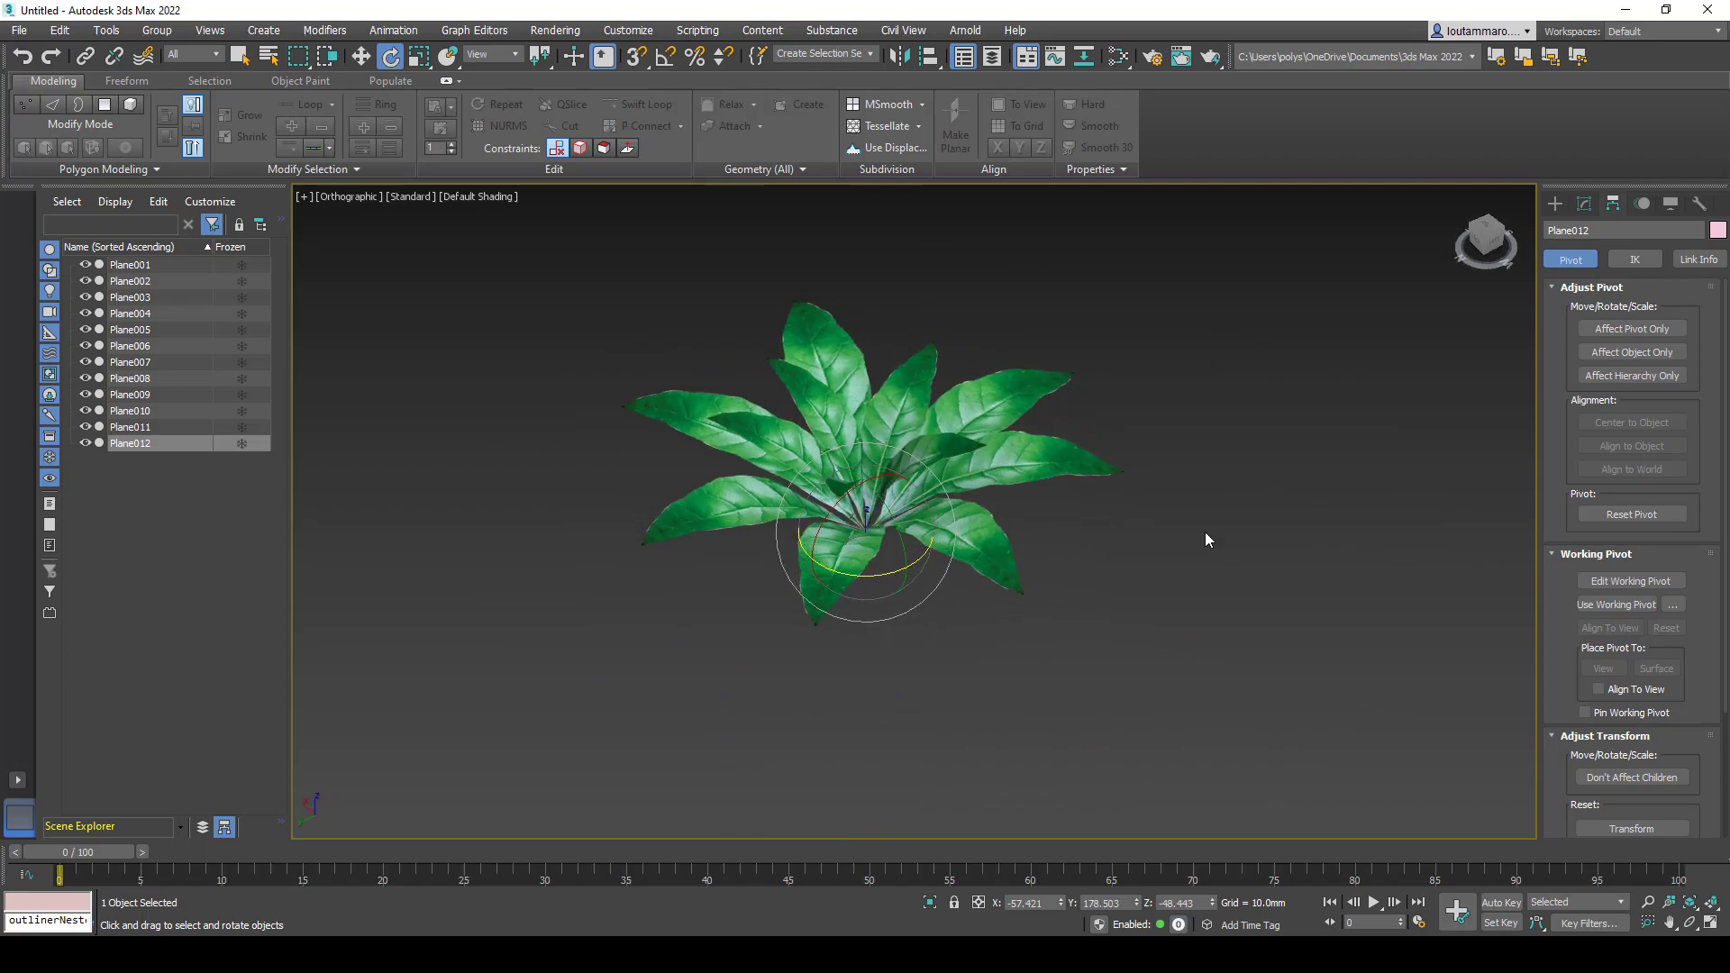